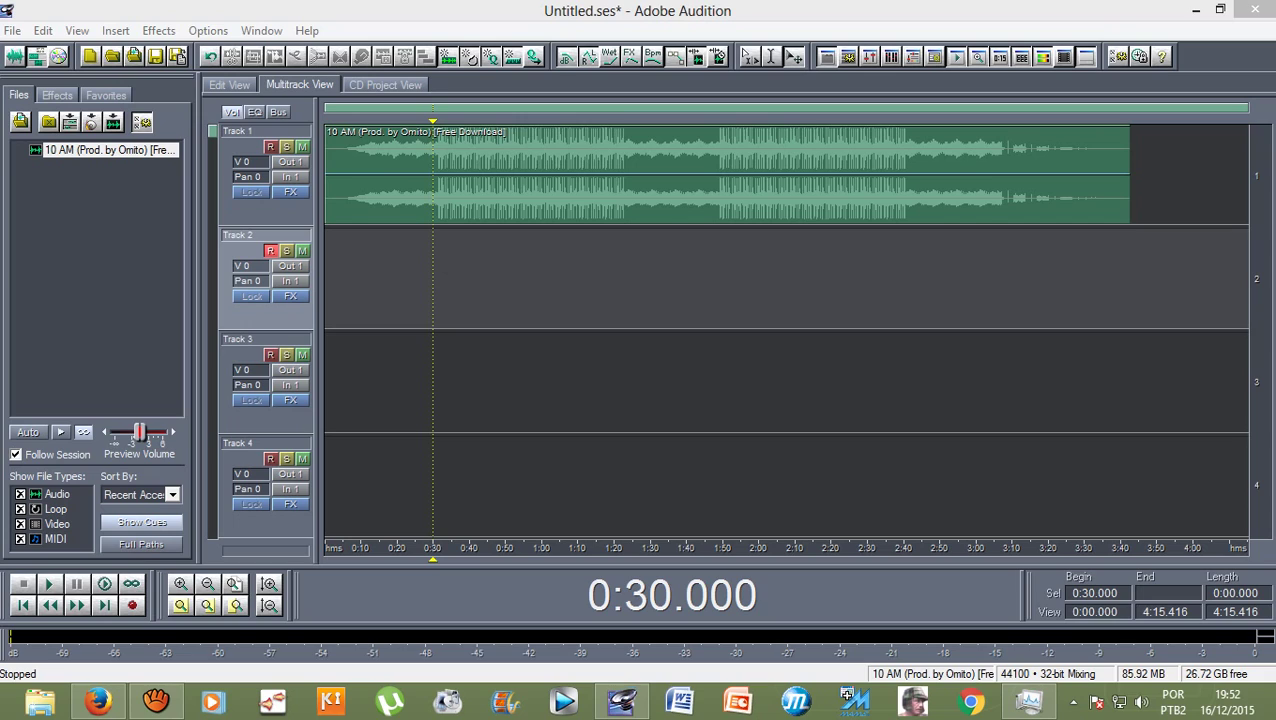
Step: Record a take on the armed Track 2 from 0:00.000 to about 1:36 over the beat
drag(432, 121, 325, 121)
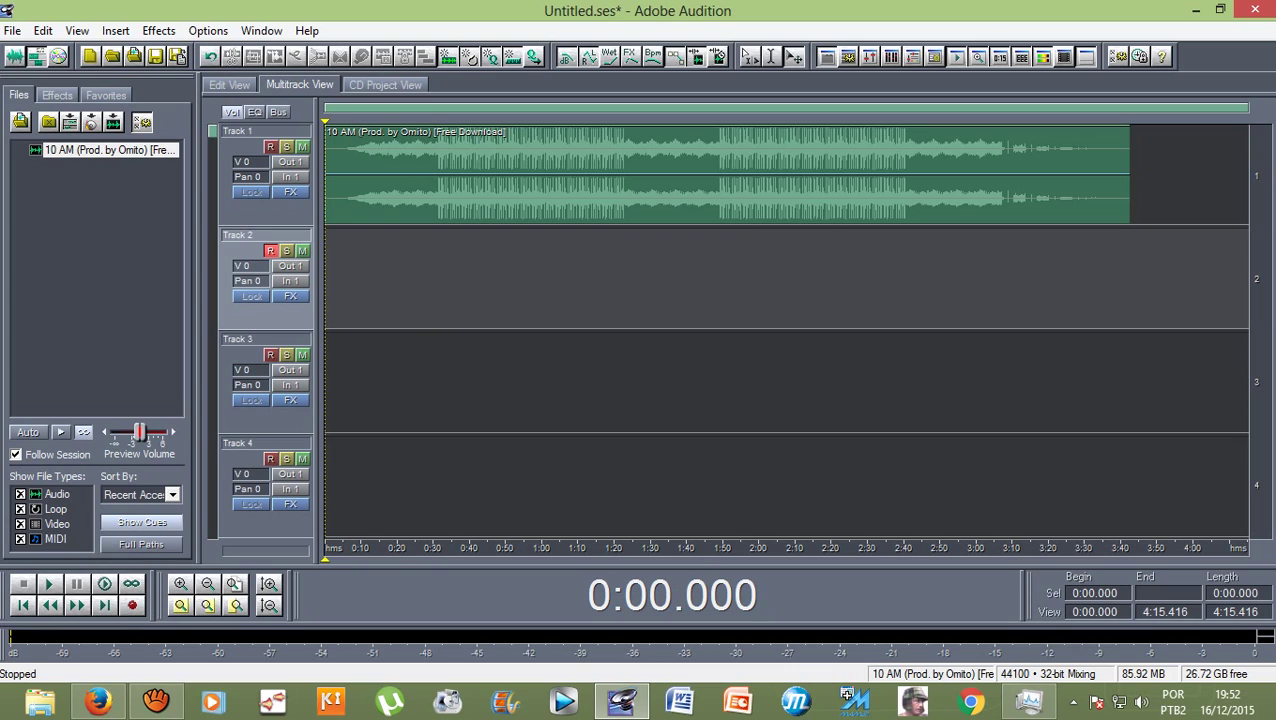
click(132, 605)
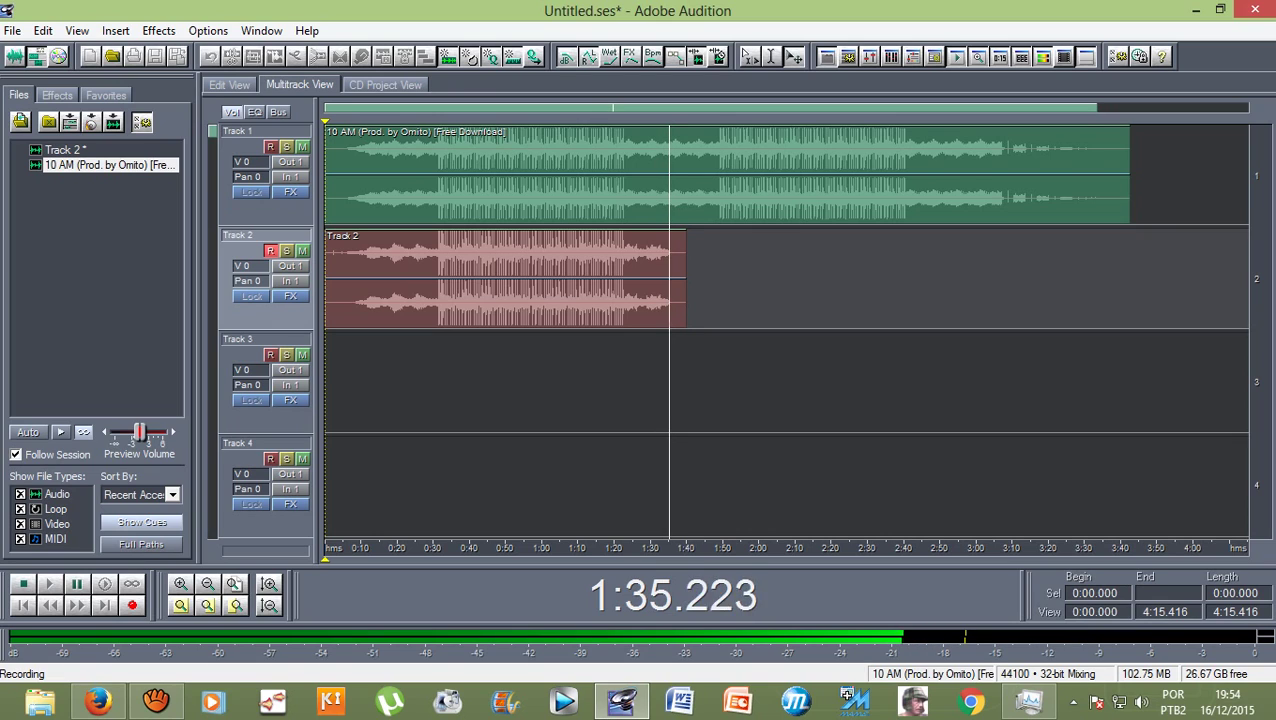
key(space)
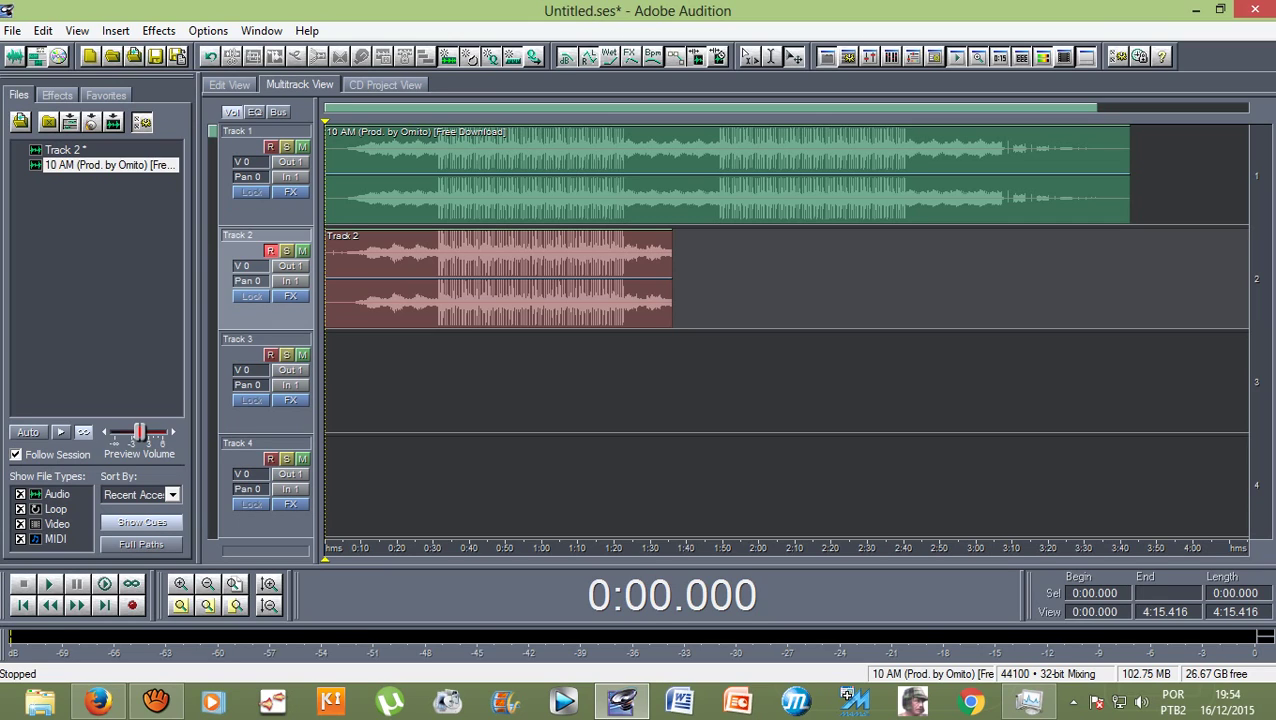
Step: Switch to aTube Catcher, pause its screen recording and minimise the program's window
click(156, 703)
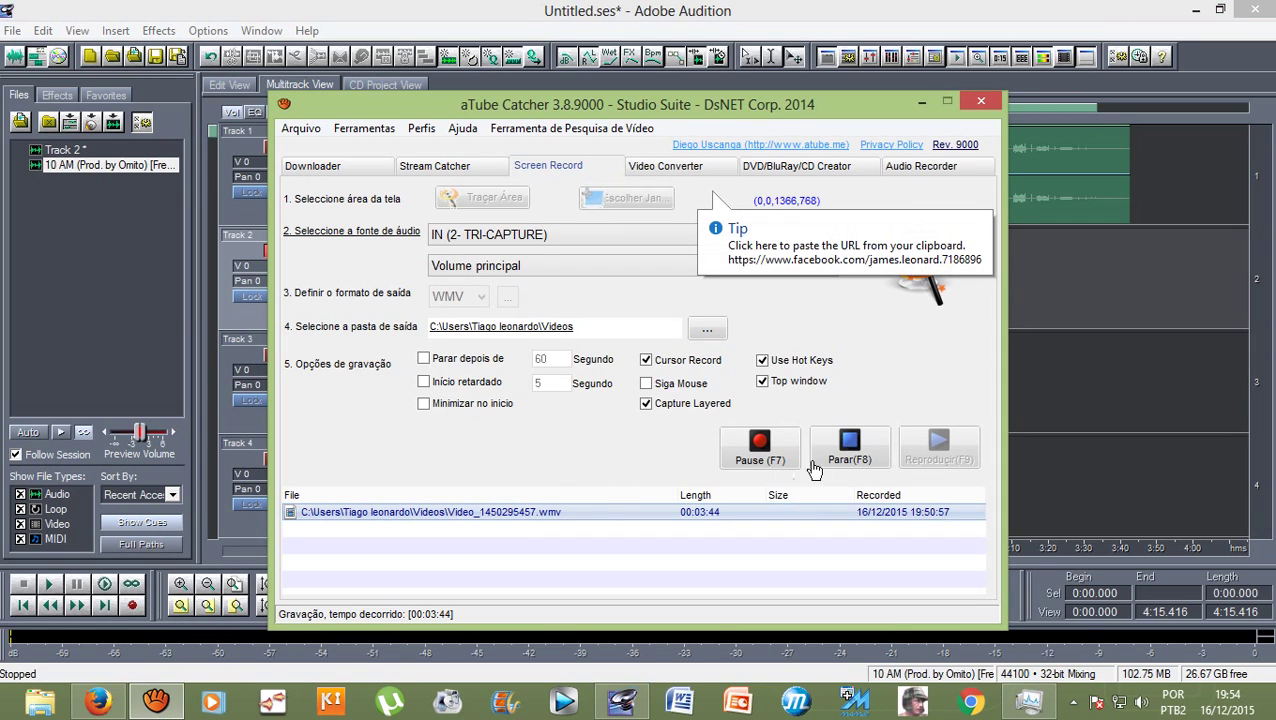
click(770, 448)
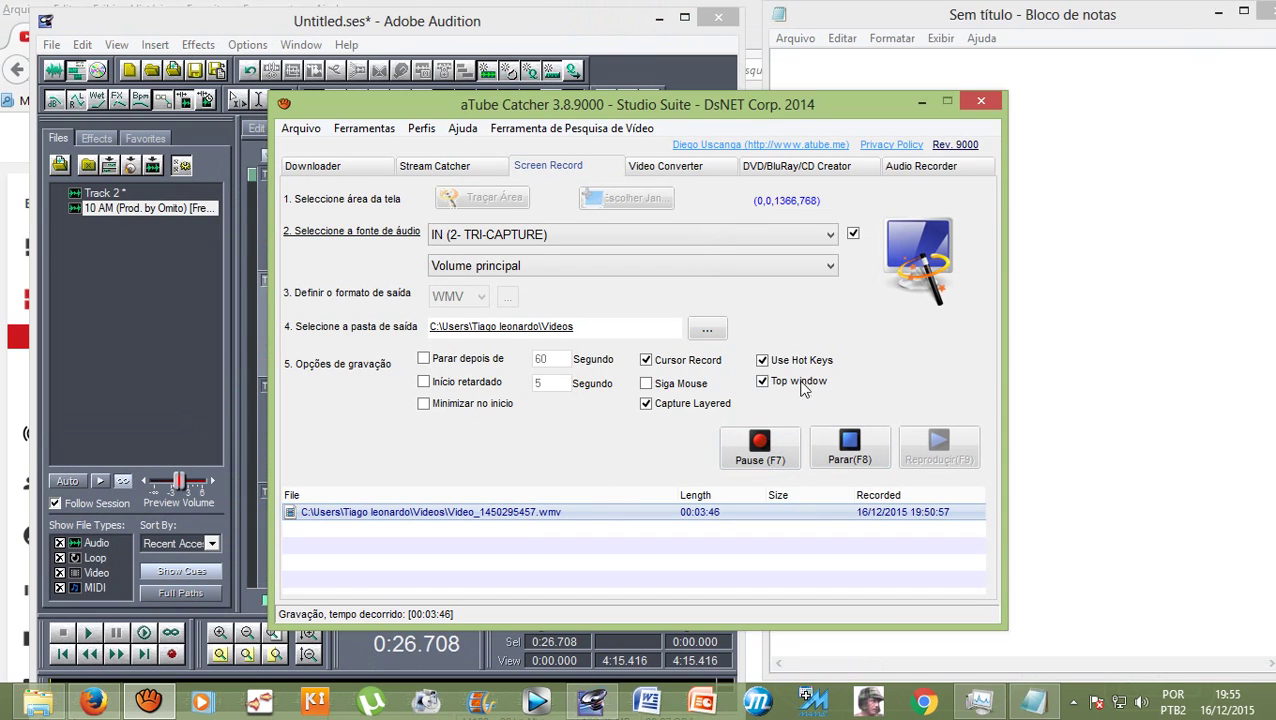
click(922, 103)
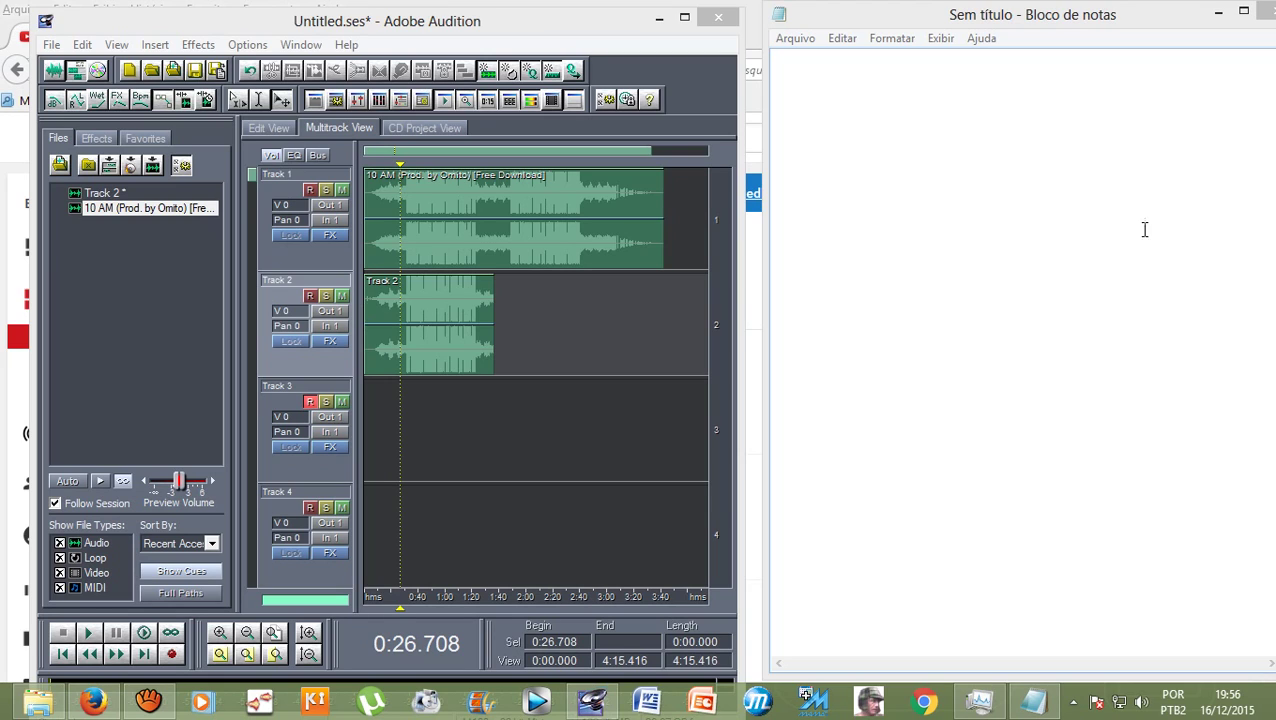
Step: Maximise the Adobe Audition window and play the session from 0:27.227 for several seconds
click(1062, 216)
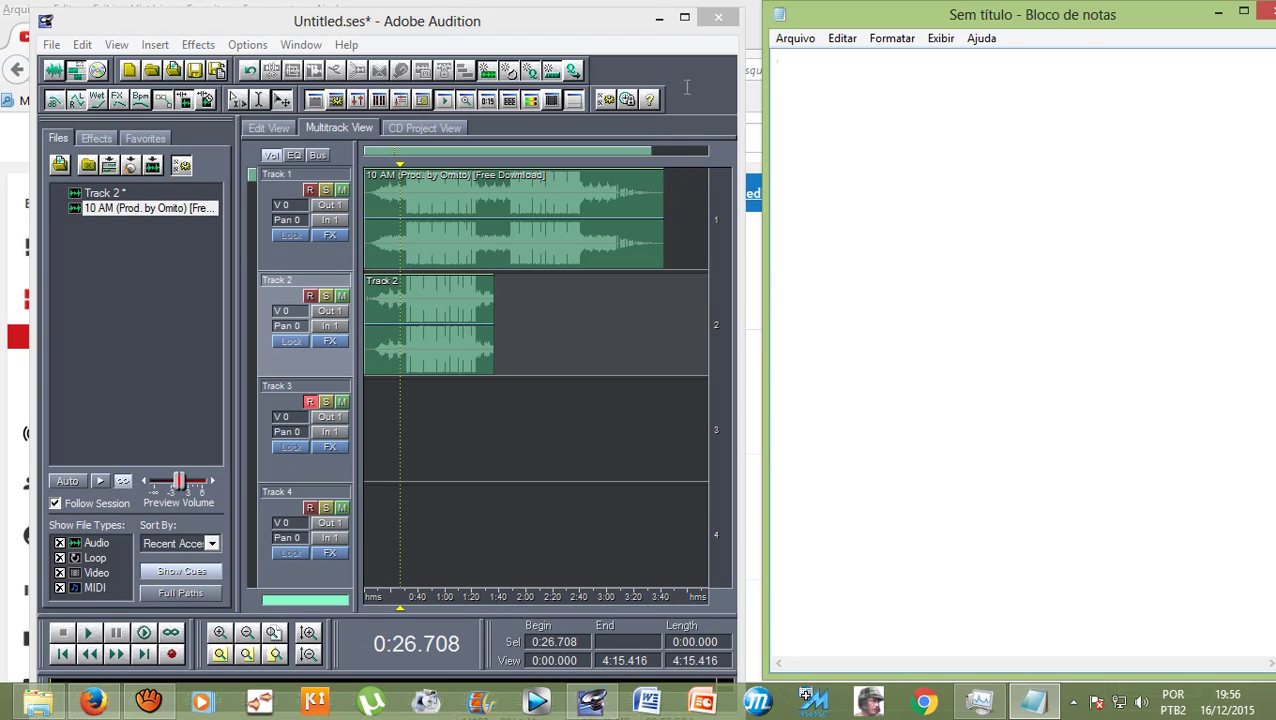
click(630, 20)
click(684, 17)
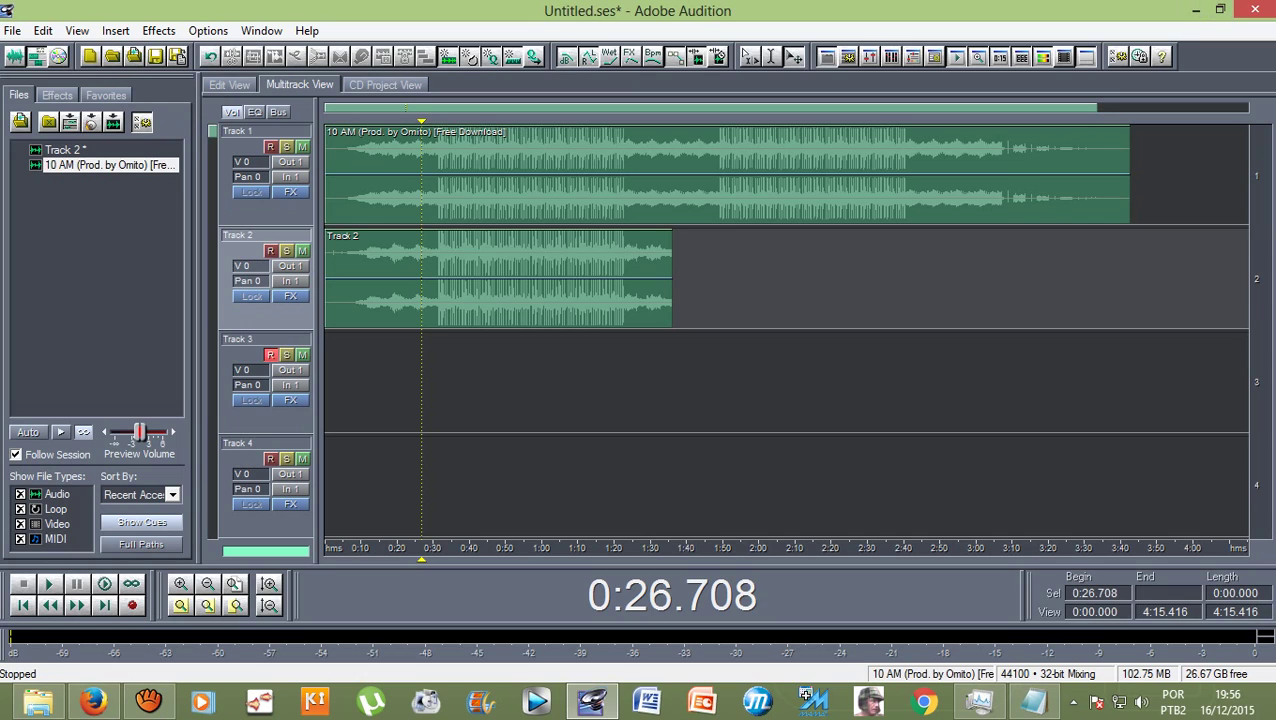
drag(421, 121, 423, 121)
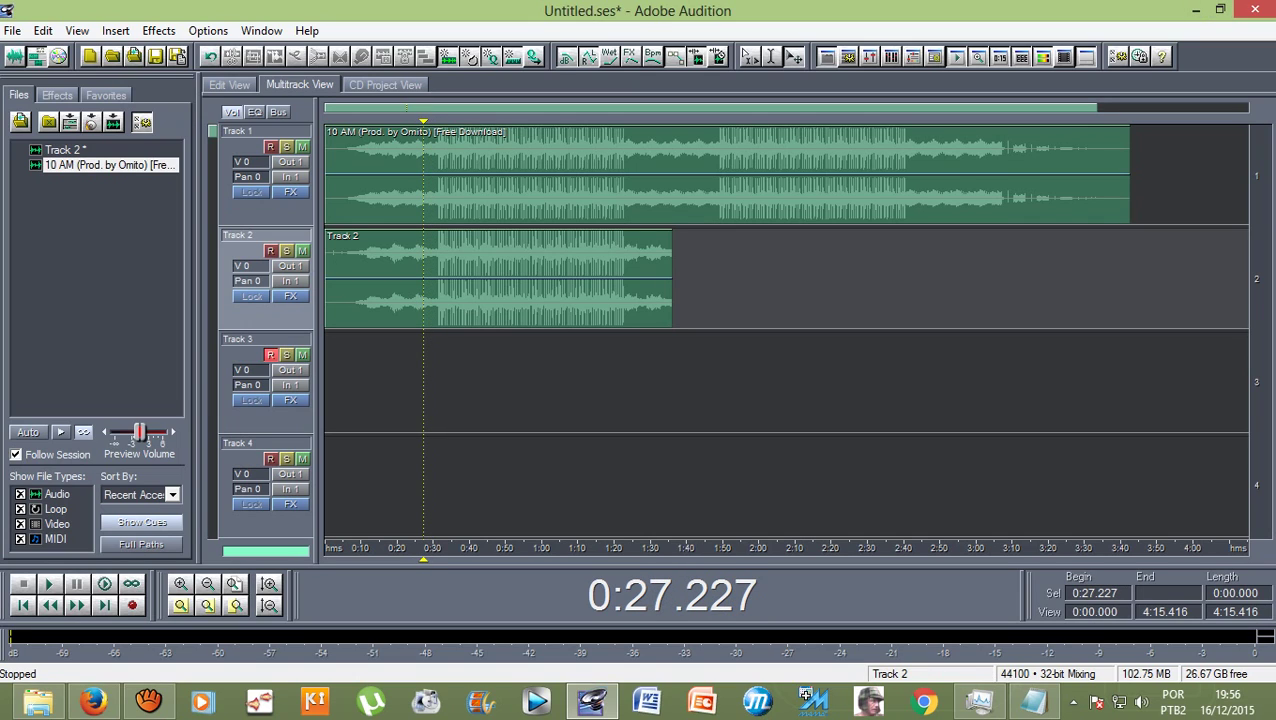
key(space)
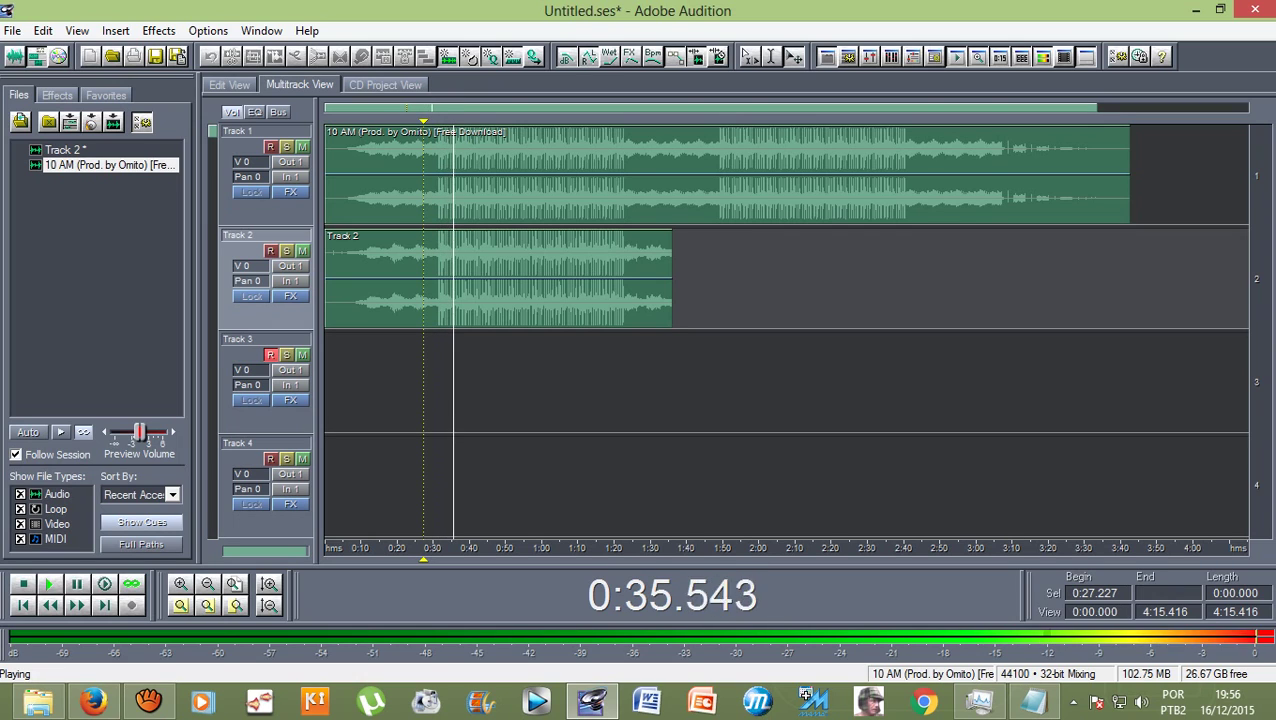
key(space)
Step: Play the session from 0:27.227 with Track 1 muted, and unmute it during playback to compare the sound
click(302, 147)
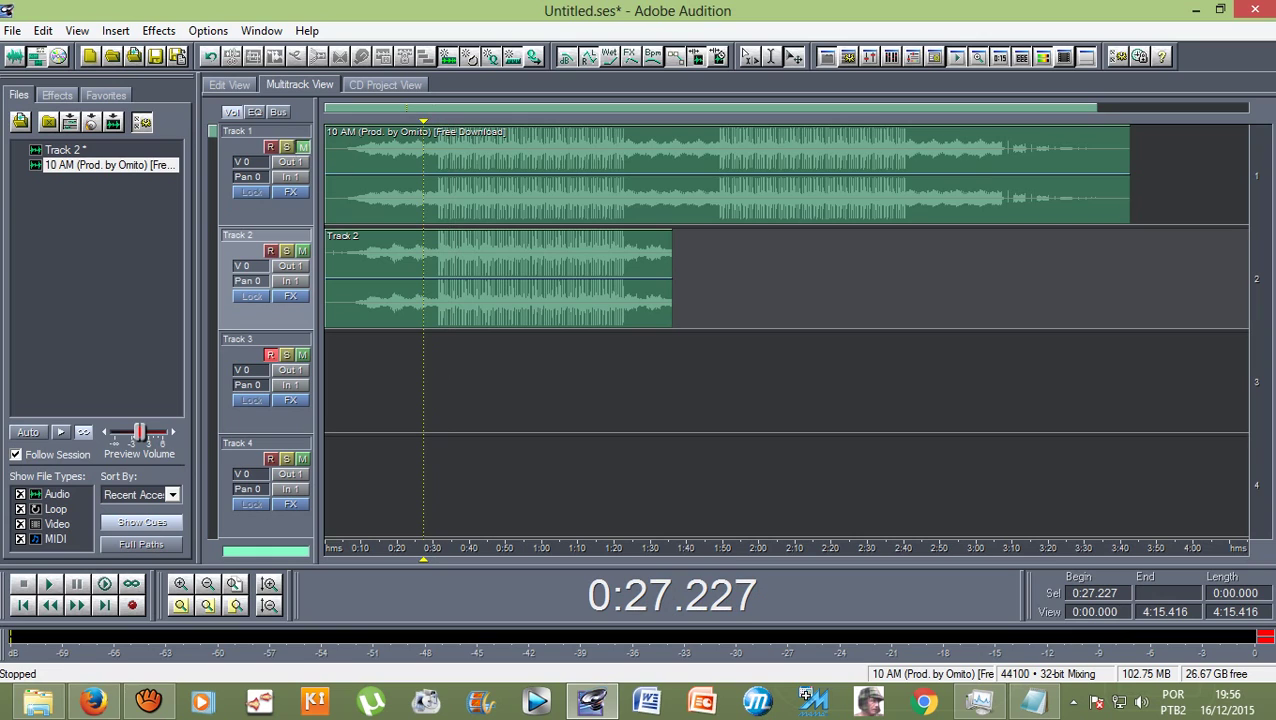
key(space)
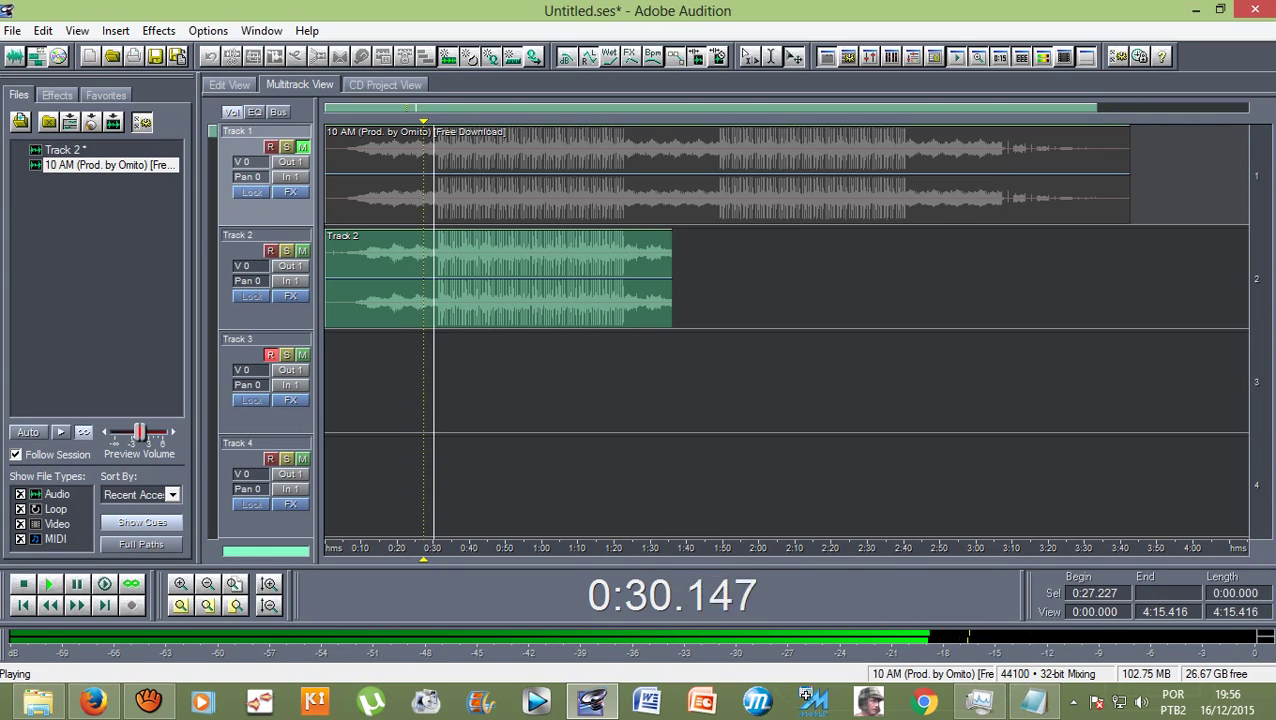
click(302, 147)
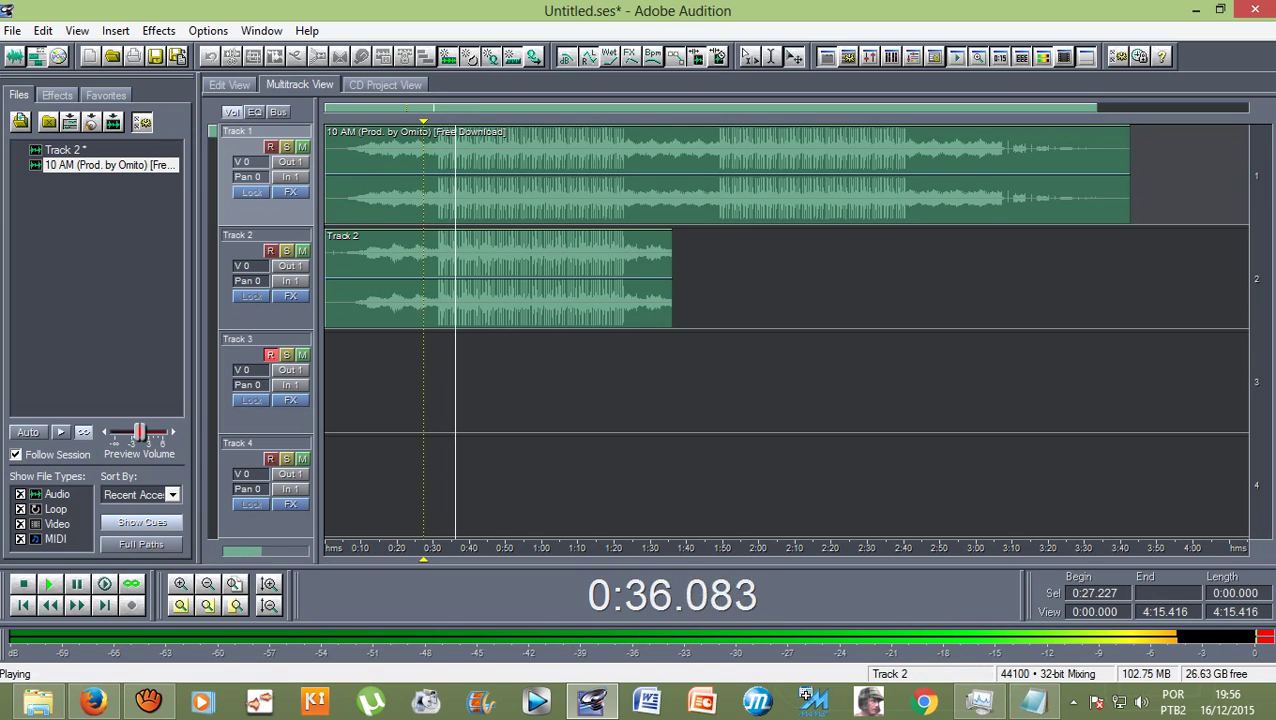
key(space)
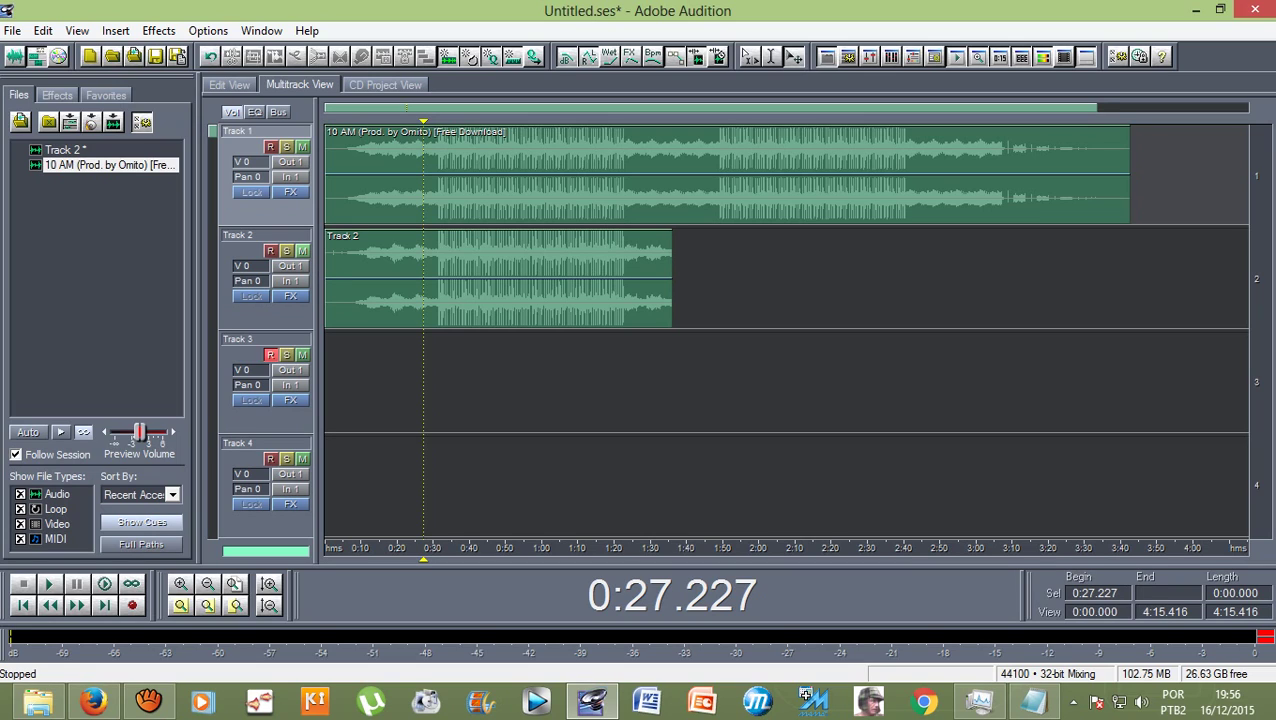
Step: Mute Track 2, record a take on Track 3 from 0:27.227 to about 0:43, and play it back
click(302, 251)
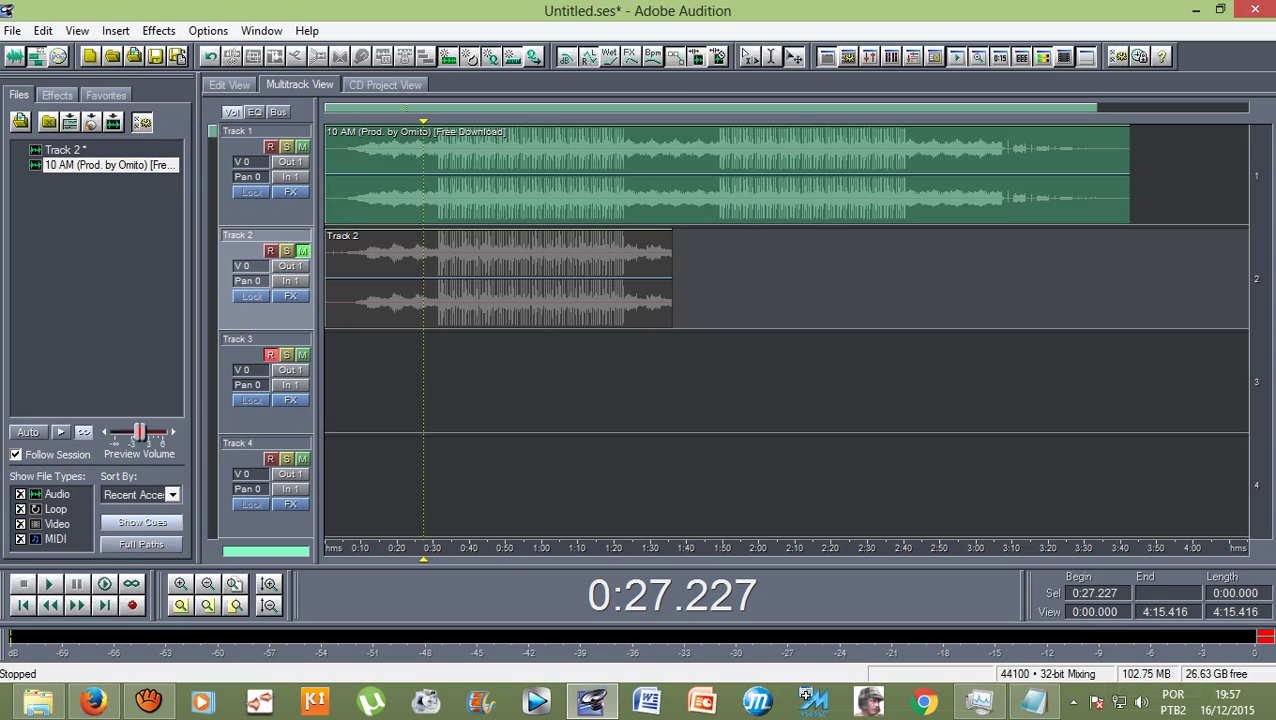
click(132, 605)
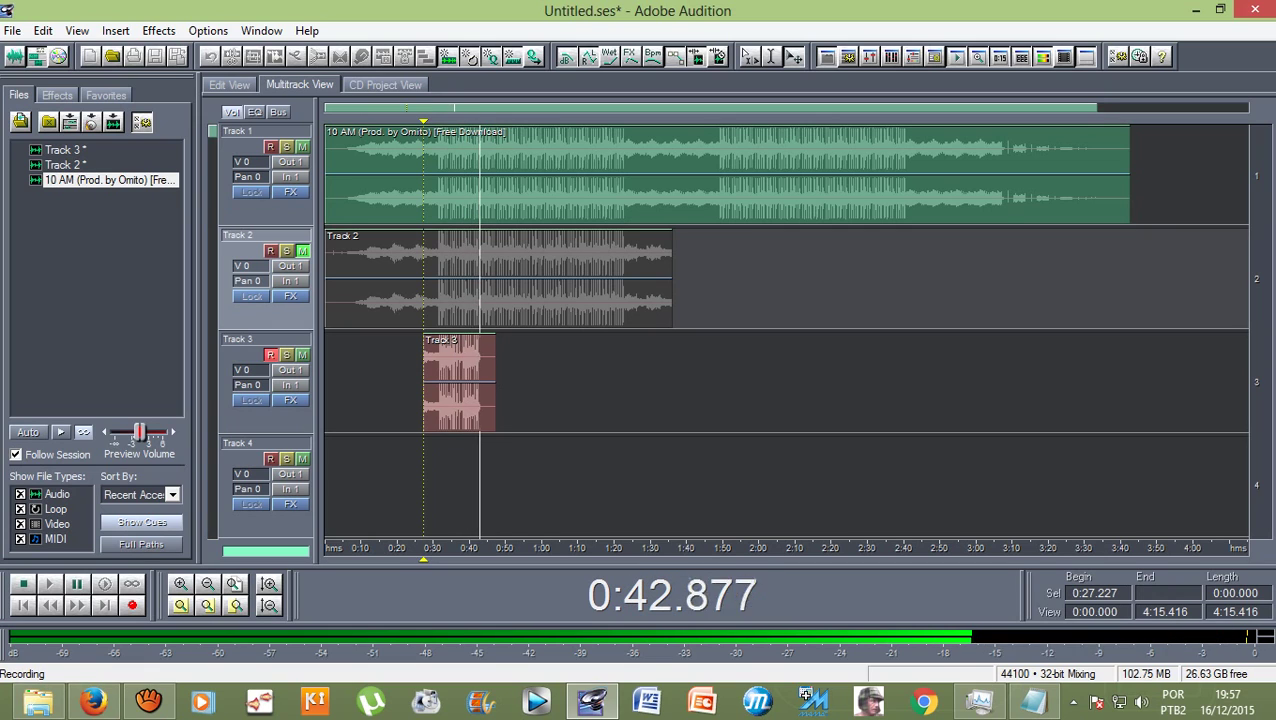
key(space)
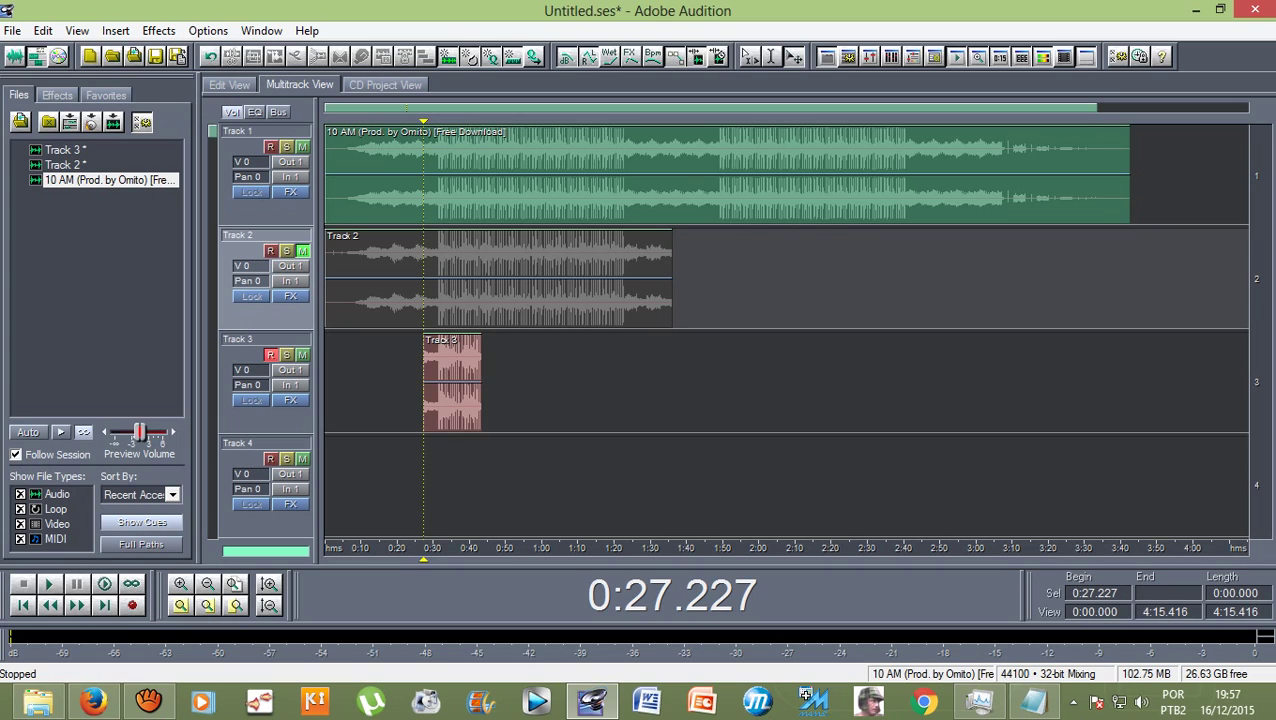
key(space)
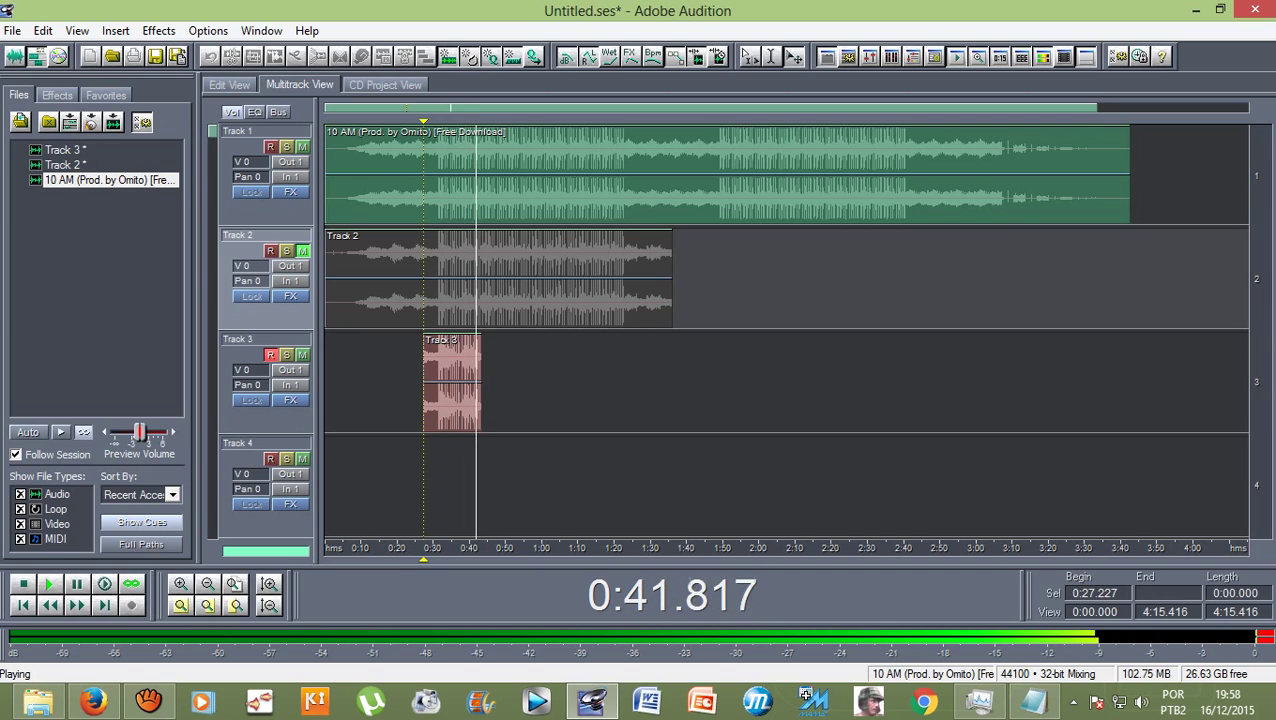
key(space)
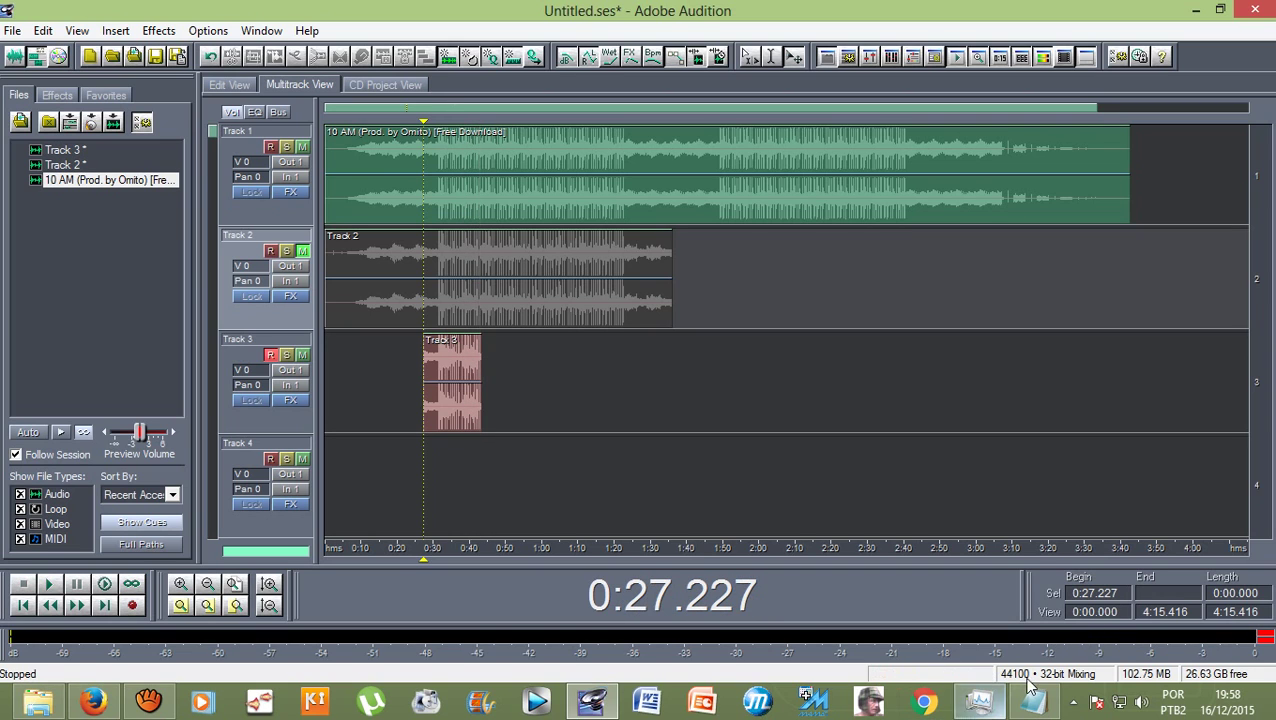
Step: Restore the smaller Audition window and write the first lyric line "ACREDITO QUE O AMOR" in Notepad
click(1220, 9)
click(889, 225)
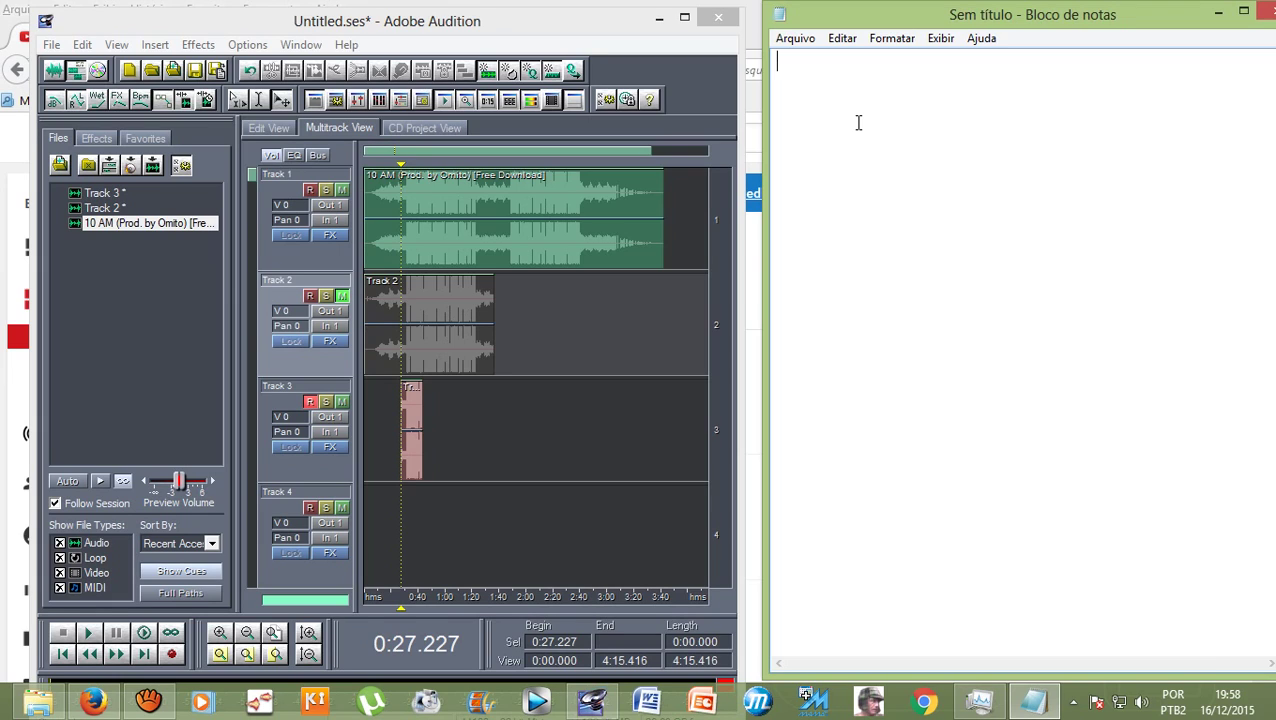
text(acredito)
key(BackSpace)
key(BackSpace)
key(BackSpace)
key(BackSpace)
key(BackSpace)
key(BackSpace)
key(BackSpace)
key(BackSpace)
text(ACREDITO)
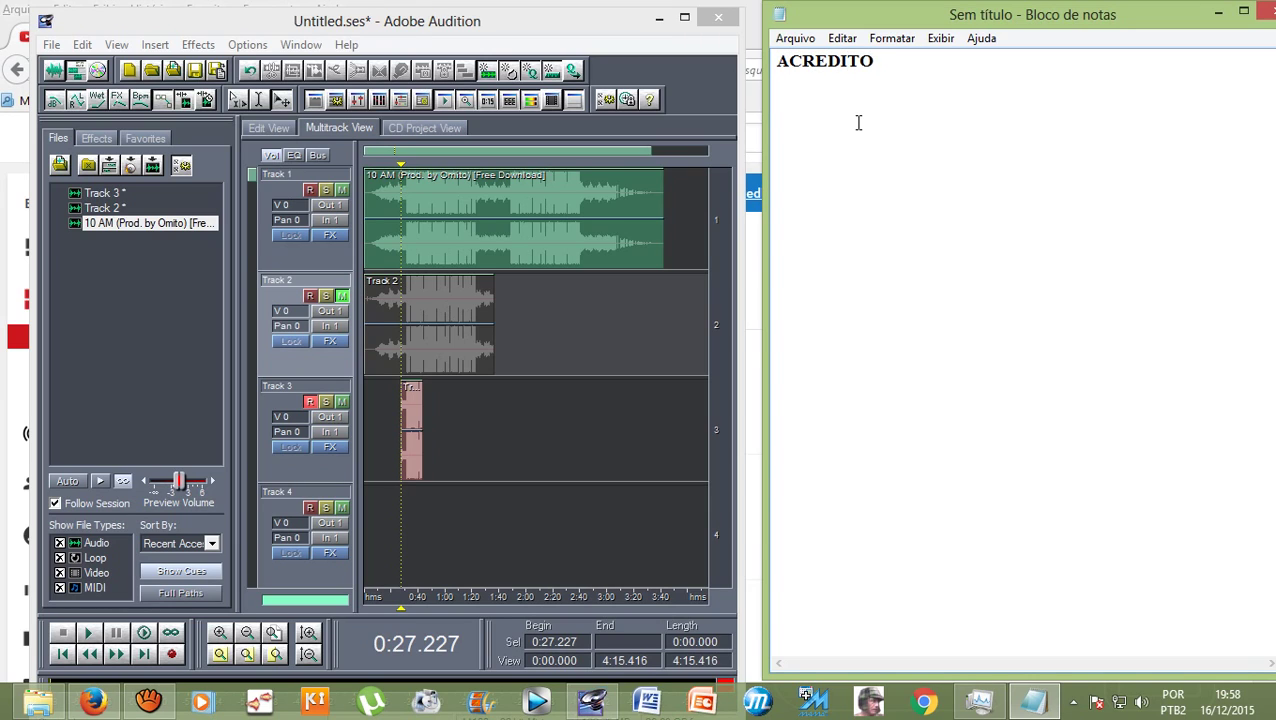
text( QUE O AMO)
text(R)
key(Return)
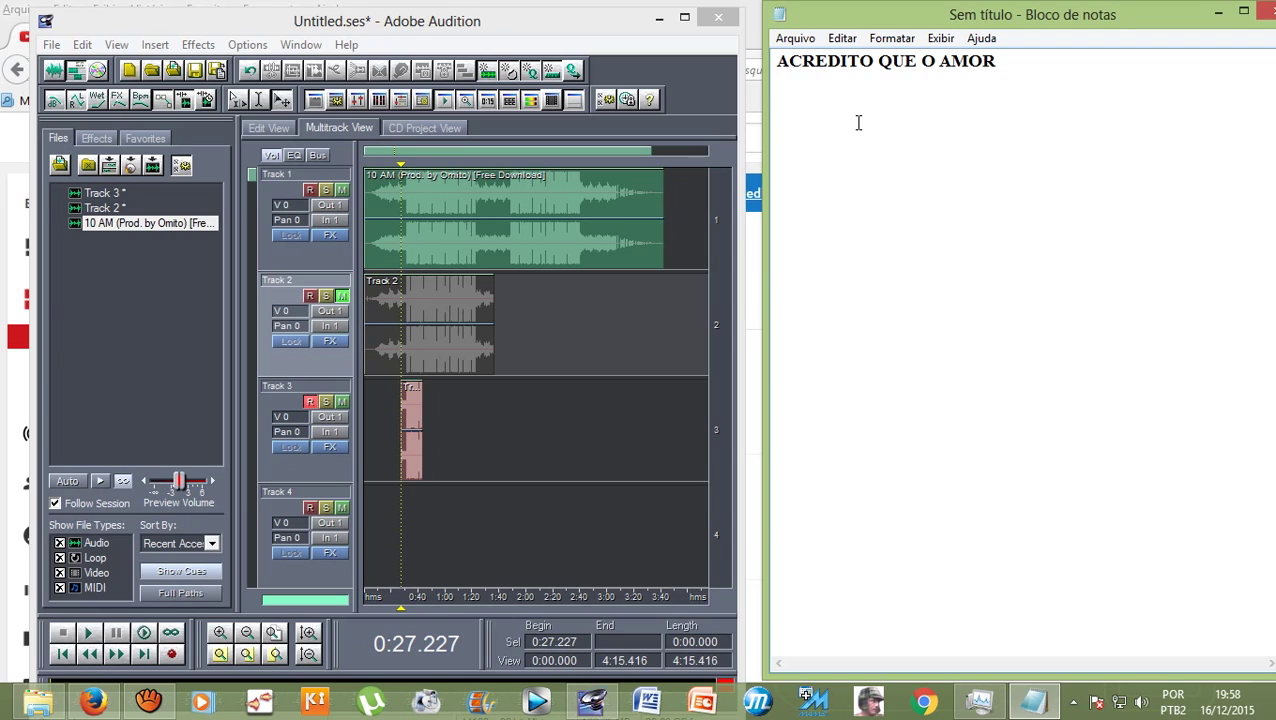
Step: Write the second lyric line "NEM SEMPRE ME FAZ TÃO BEM"
text(NEM SEM)
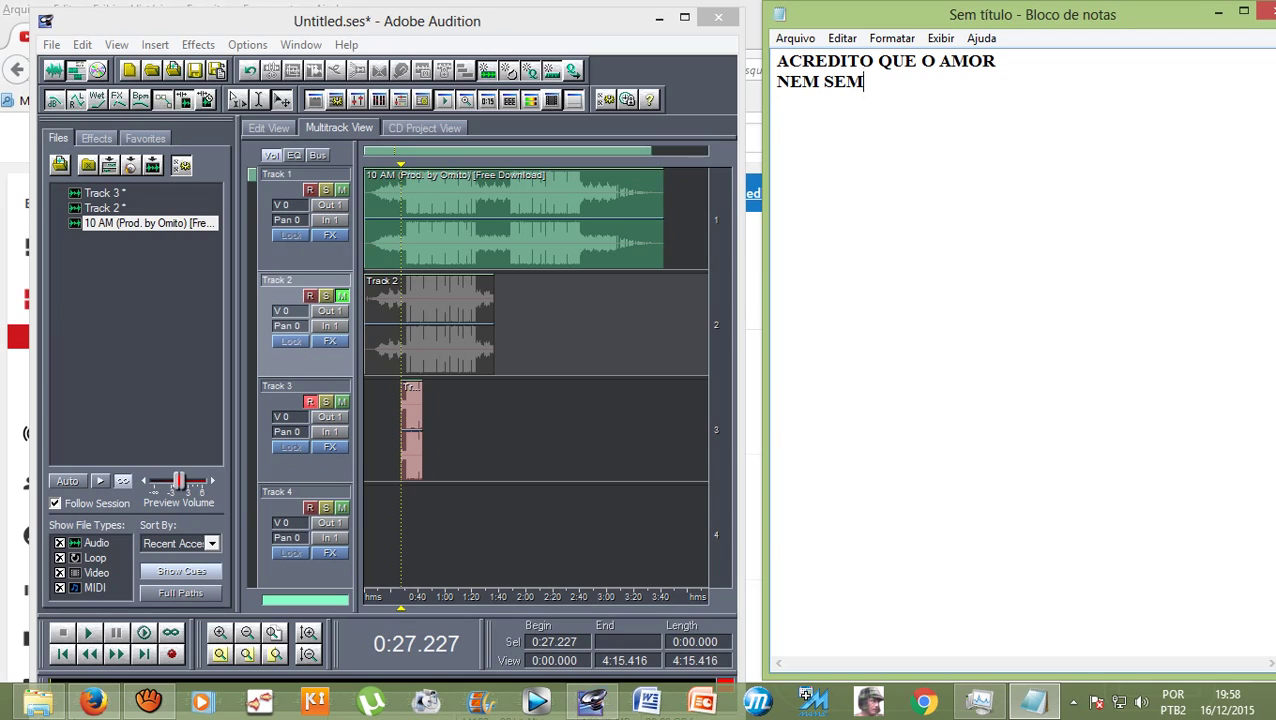
text(PRE ME FAZ )
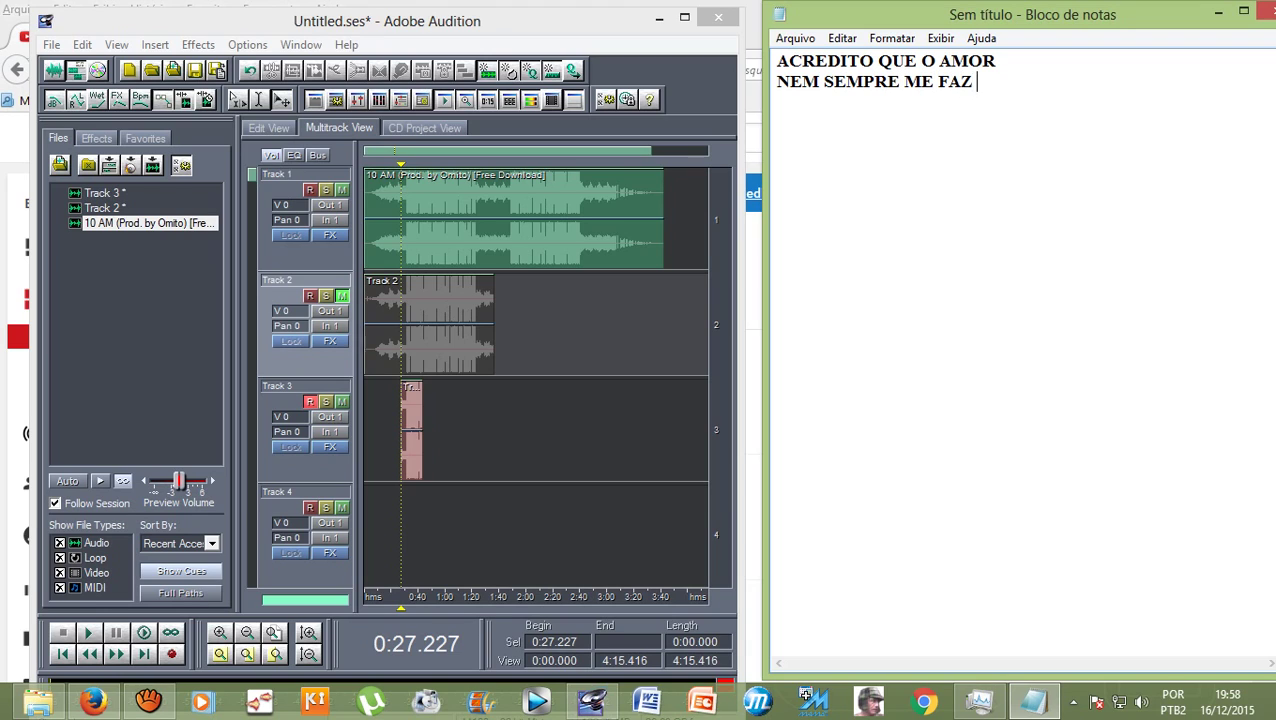
text(TÃO V)
key(BackSpace)
text(BEM)
Step: Replace "ME FAZ TÃO" in the second lyric line with "PODE FAZER"
click(908, 89)
key(Delete)
key(Delete)
key(Delete)
key(Delete)
key(Delete)
key(Delete)
key(Delete)
key(Delete)
key(Delete)
key(Delete)
key(Delete)
text(PODE)
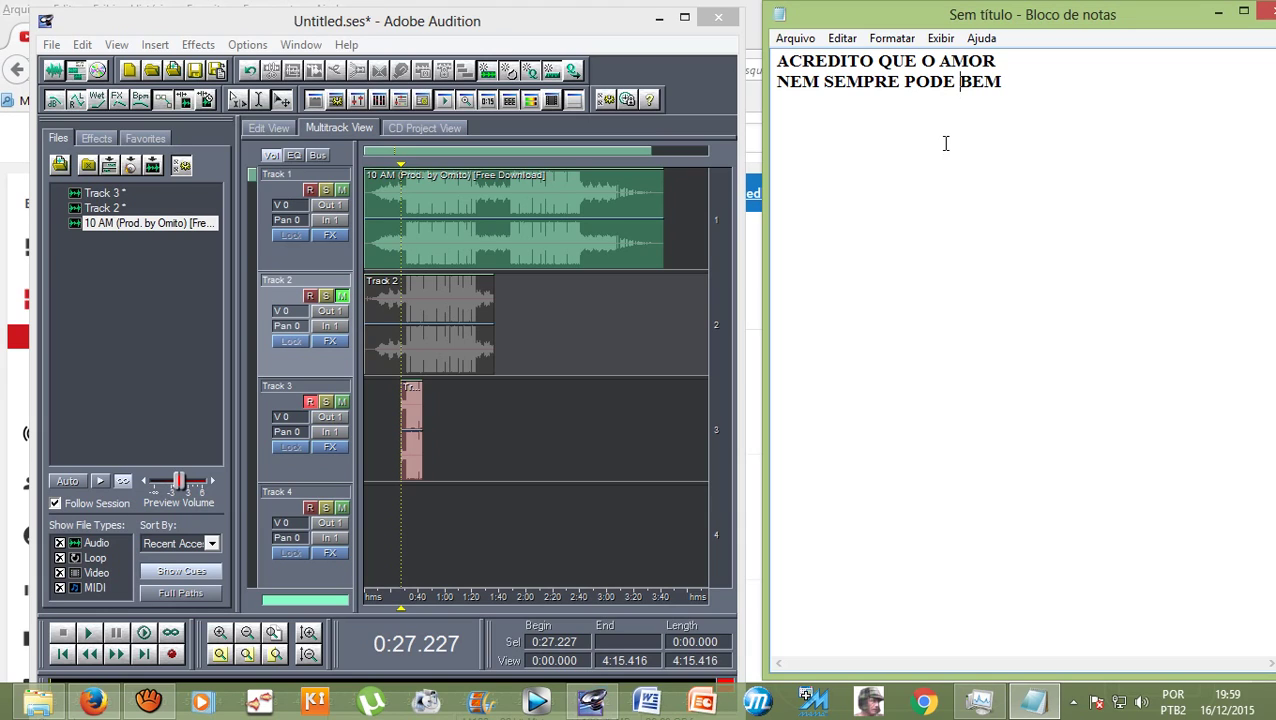
text(FAZER)
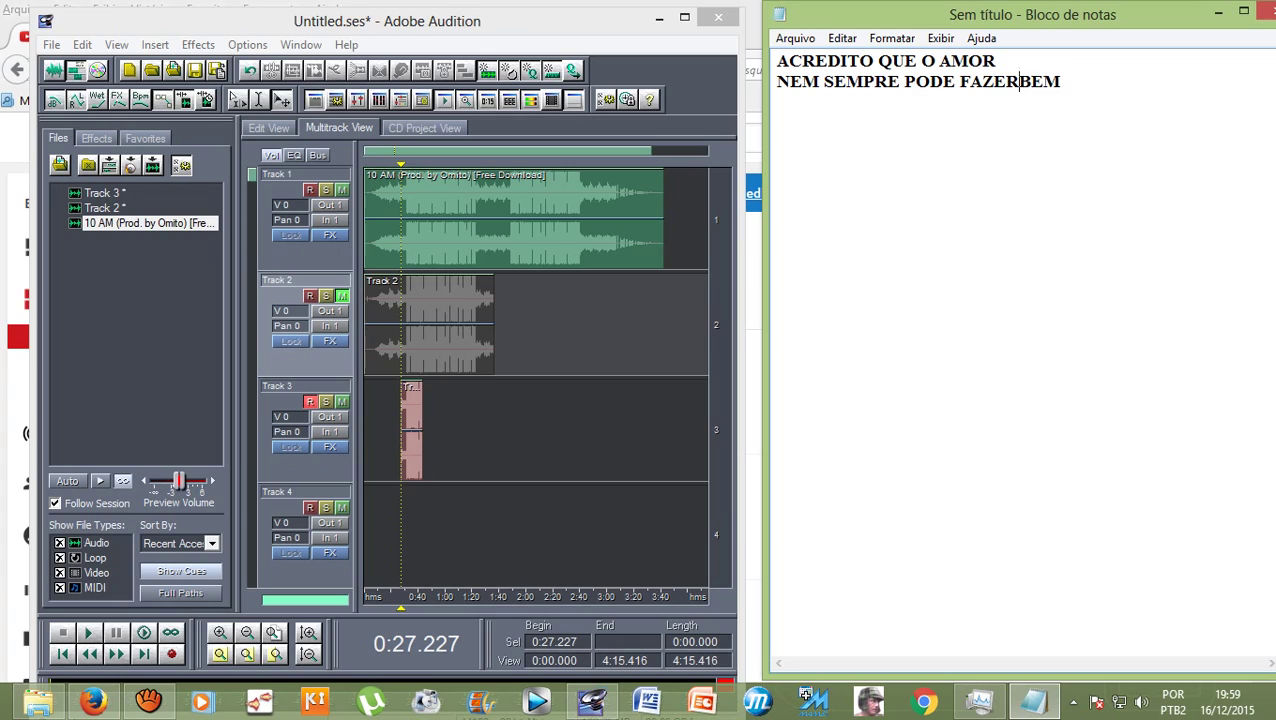
Step: Add the lyric lines "QUANDO SE AMA" and "DEMAIS UM OUTRO ALGUÉM" below the second line
key(End)
key(Return)
text(QUANDO SE AMA)
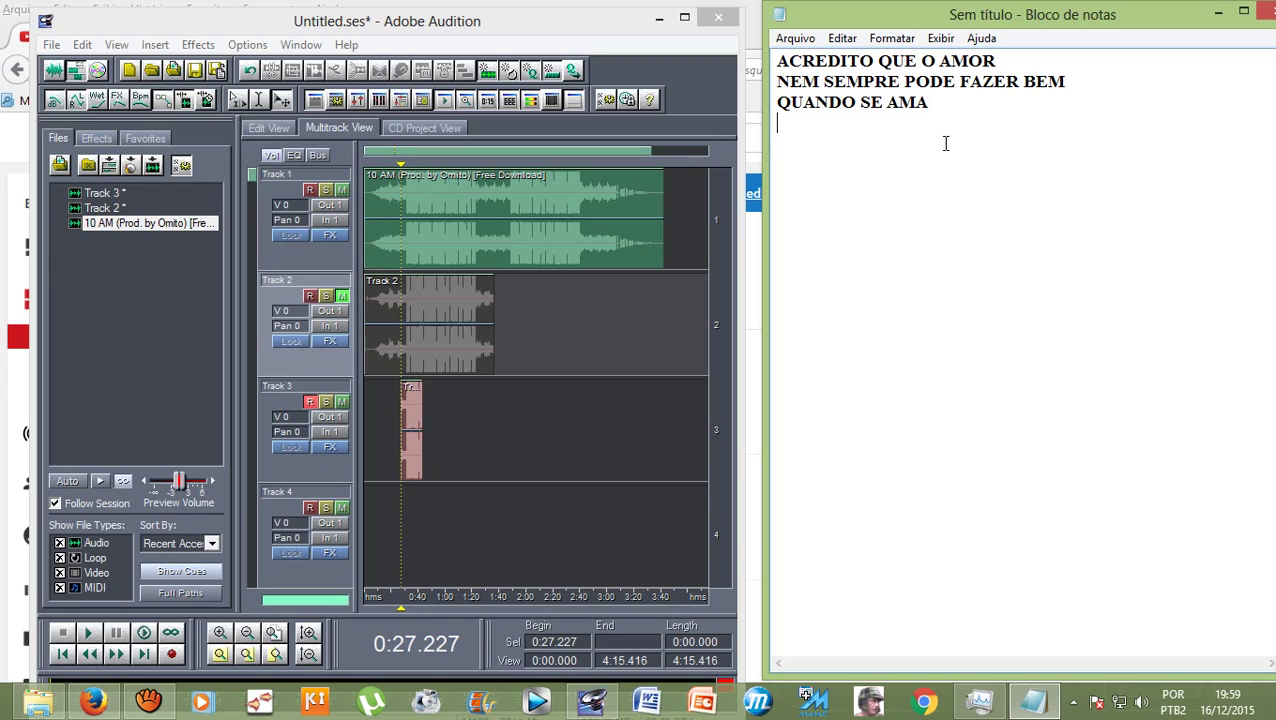
text(DEMAIS )
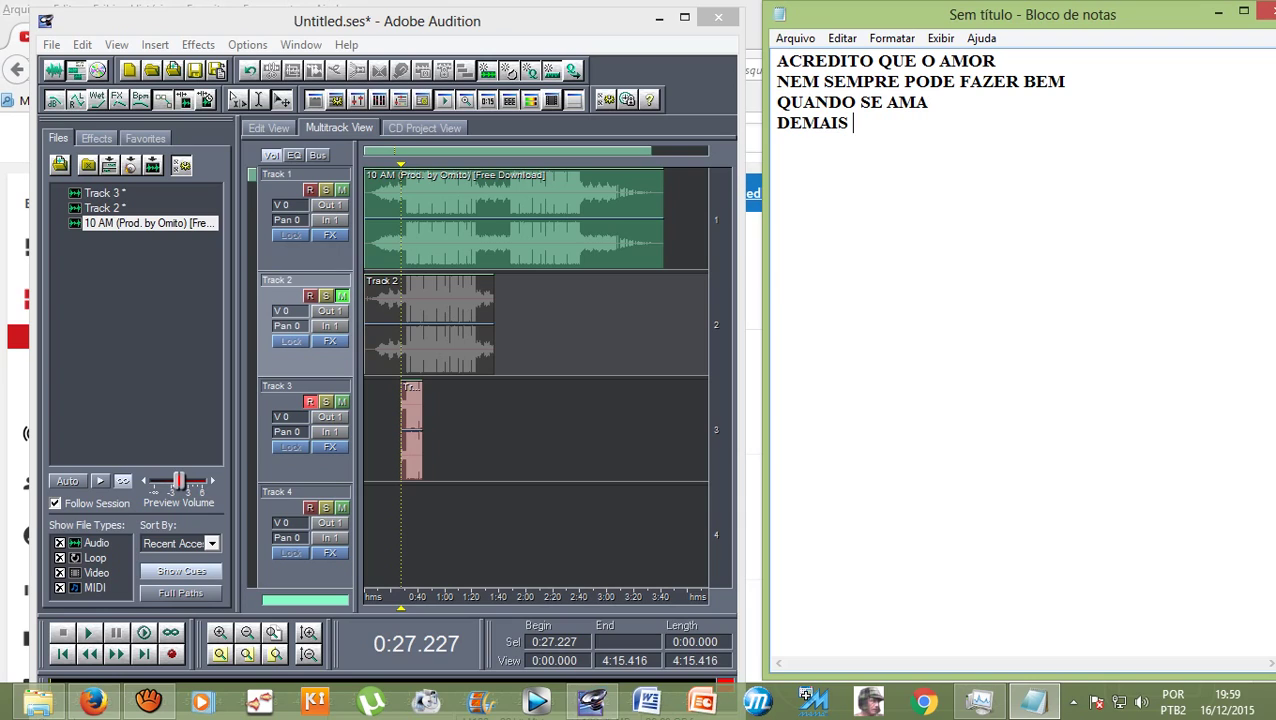
text(UM OUT)
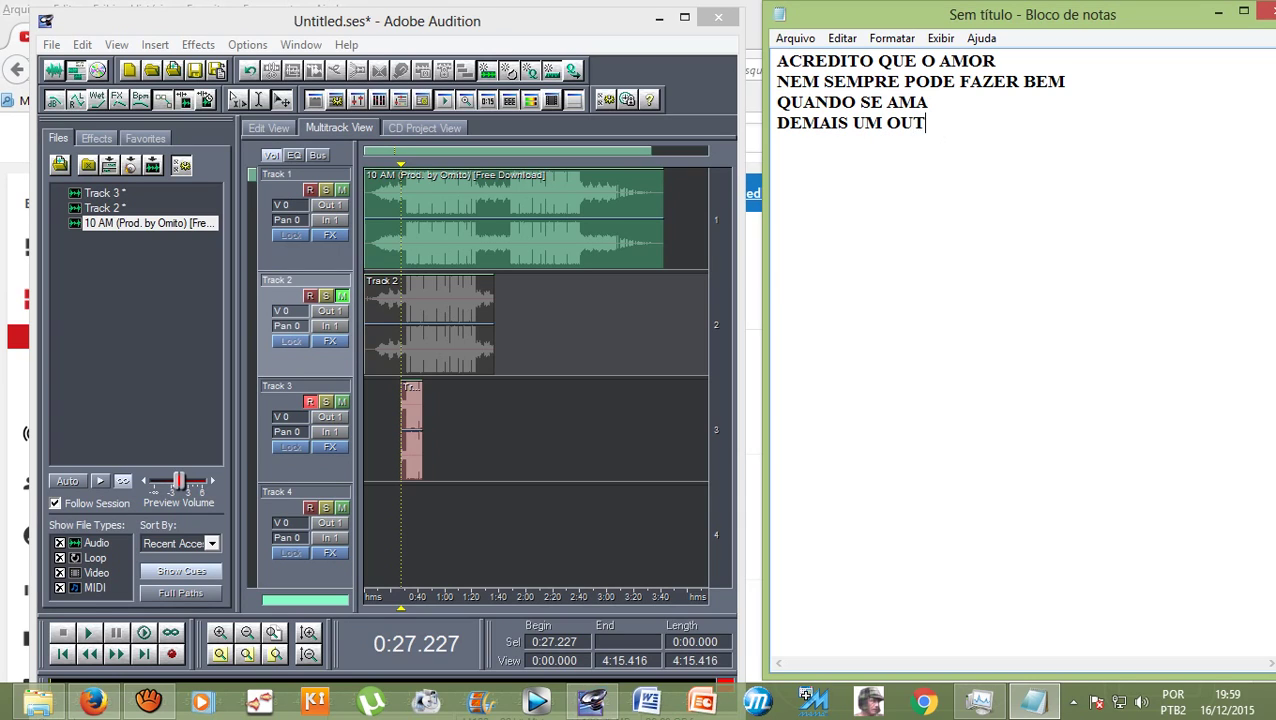
text(RO ALGU)
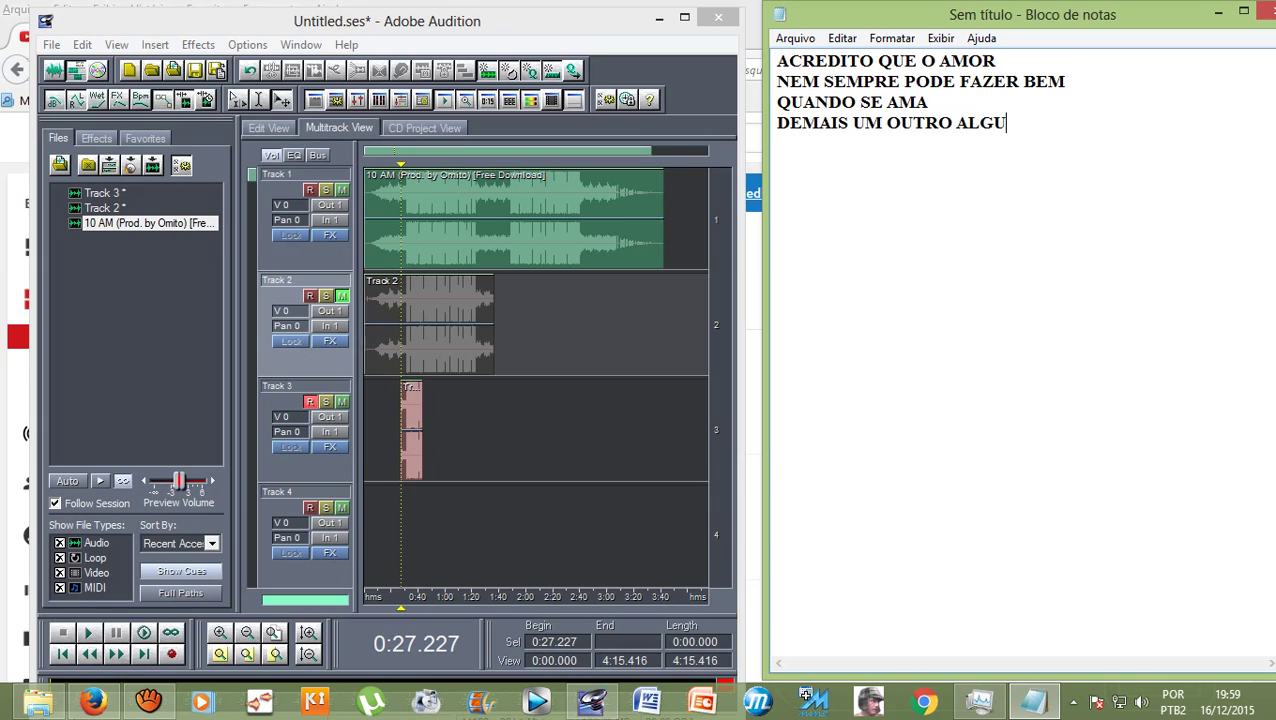
text(ÉM)
Step: Rearrange the line breaks so the third line reads "QUANDO SE AMA DEMAIS" and the fourth "UM OUTRO ALGUÉM"
key(Delete)
key(ctrl+Right)
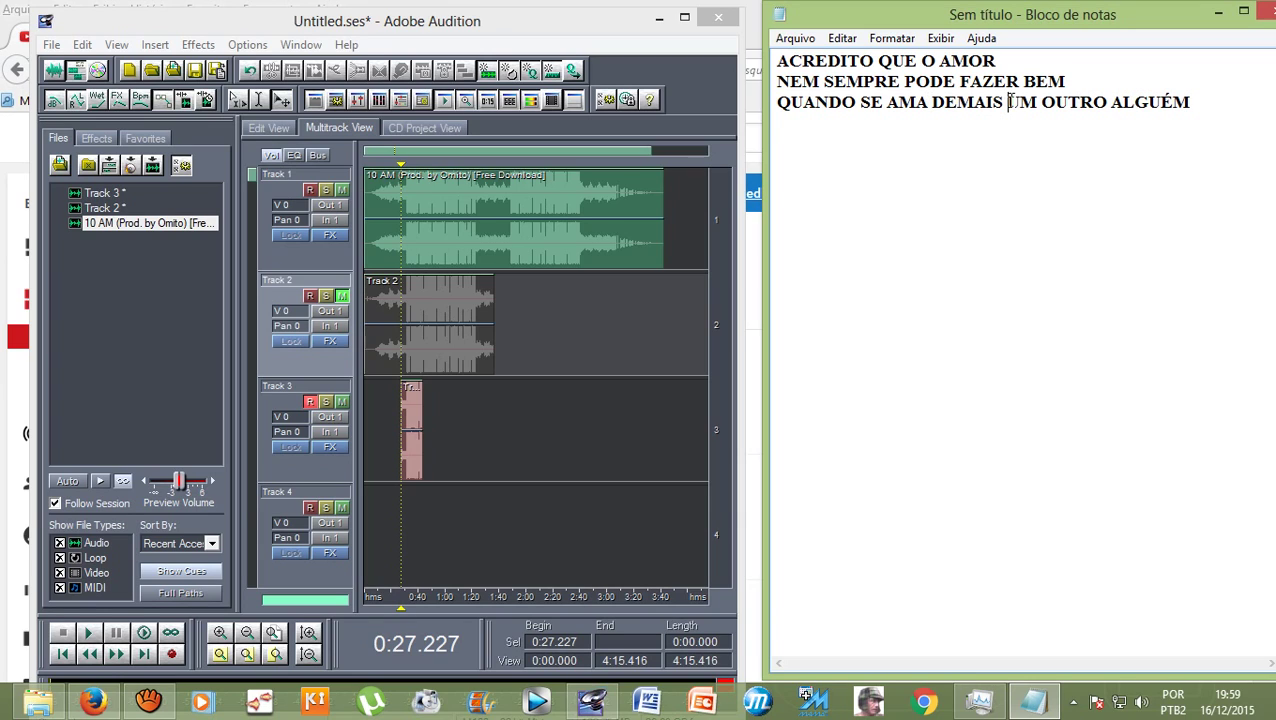
key(Return)
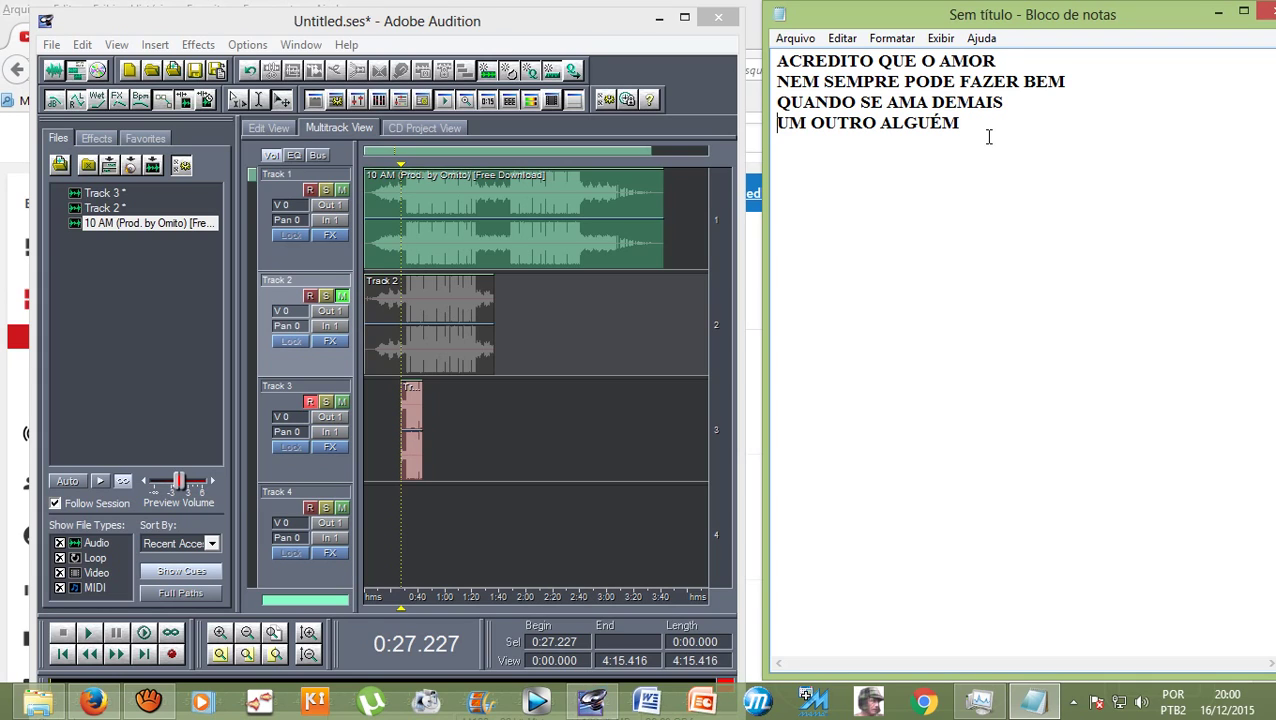
Step: Mute Track 3, arm Track 4 for recording, and record a new take on it from 0:27.227
click(342, 401)
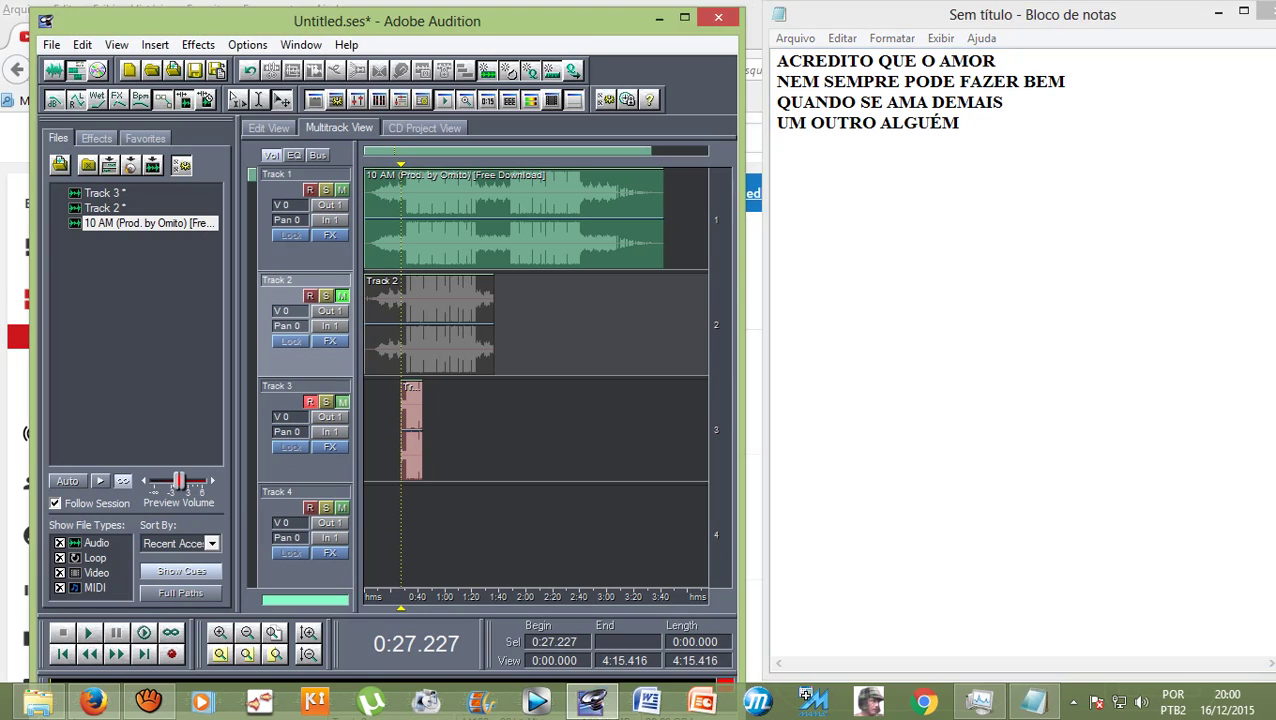
click(309, 507)
key(Up)
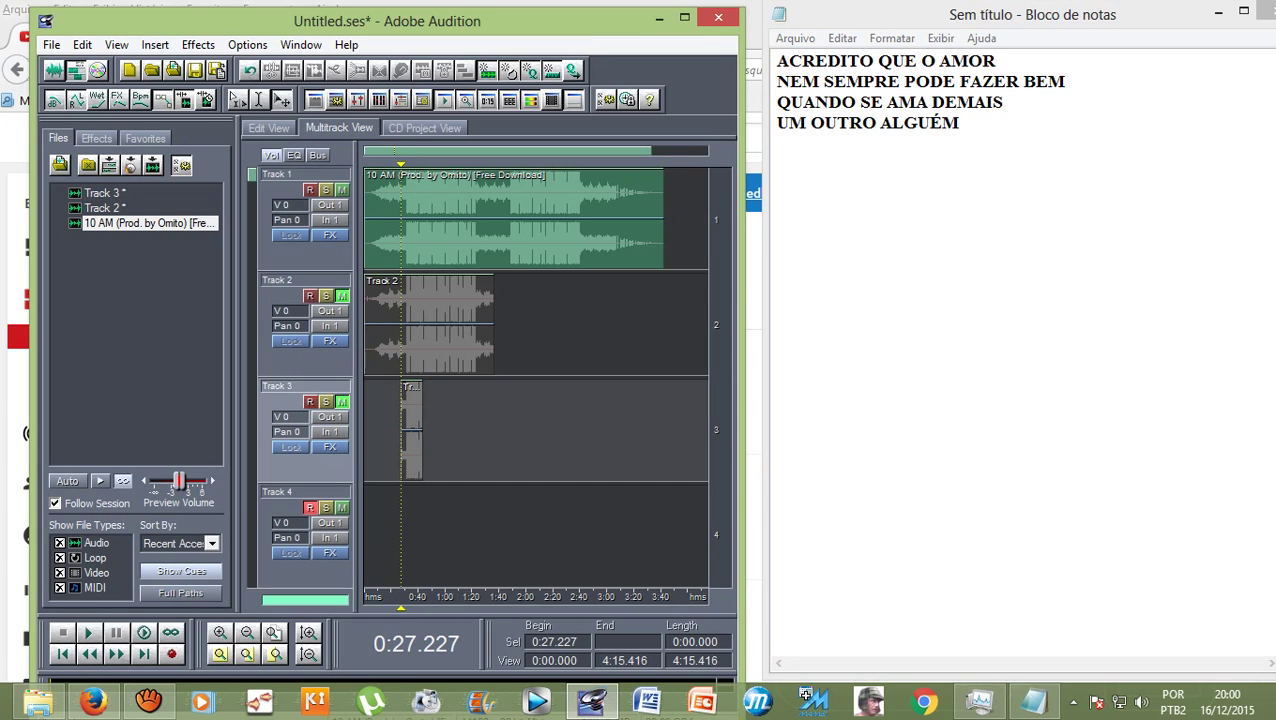
click(171, 653)
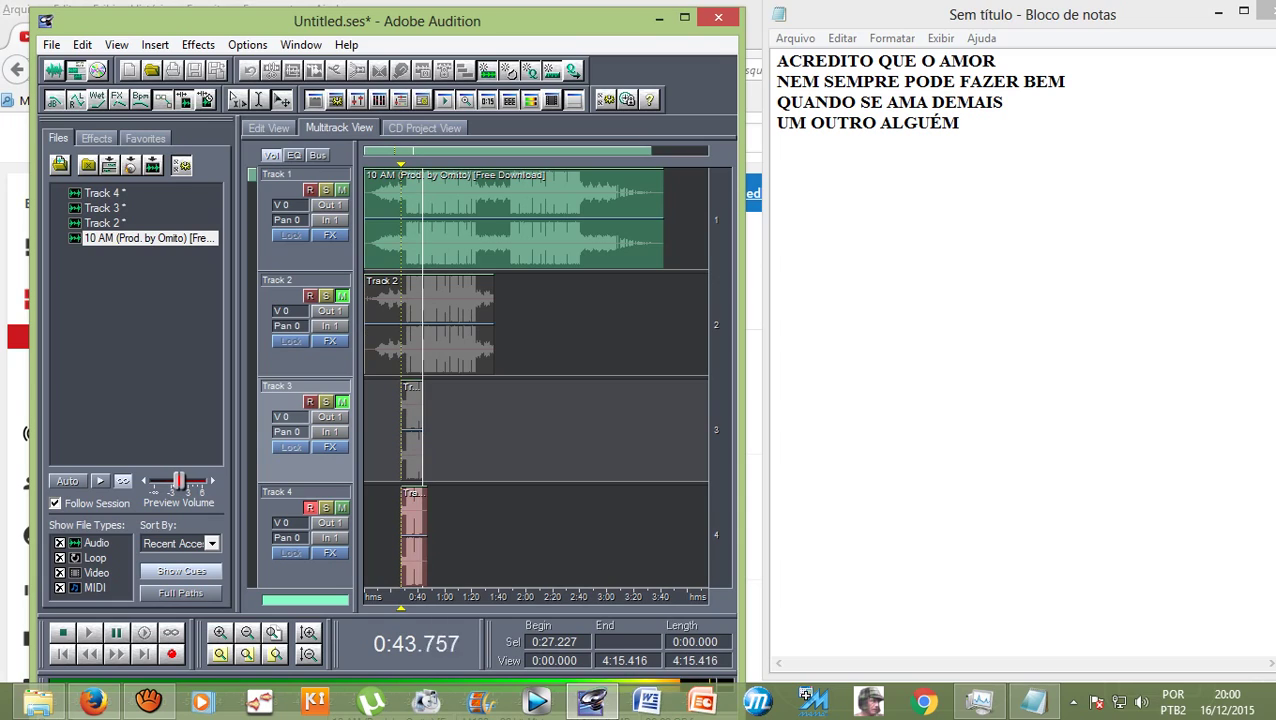
key(space)
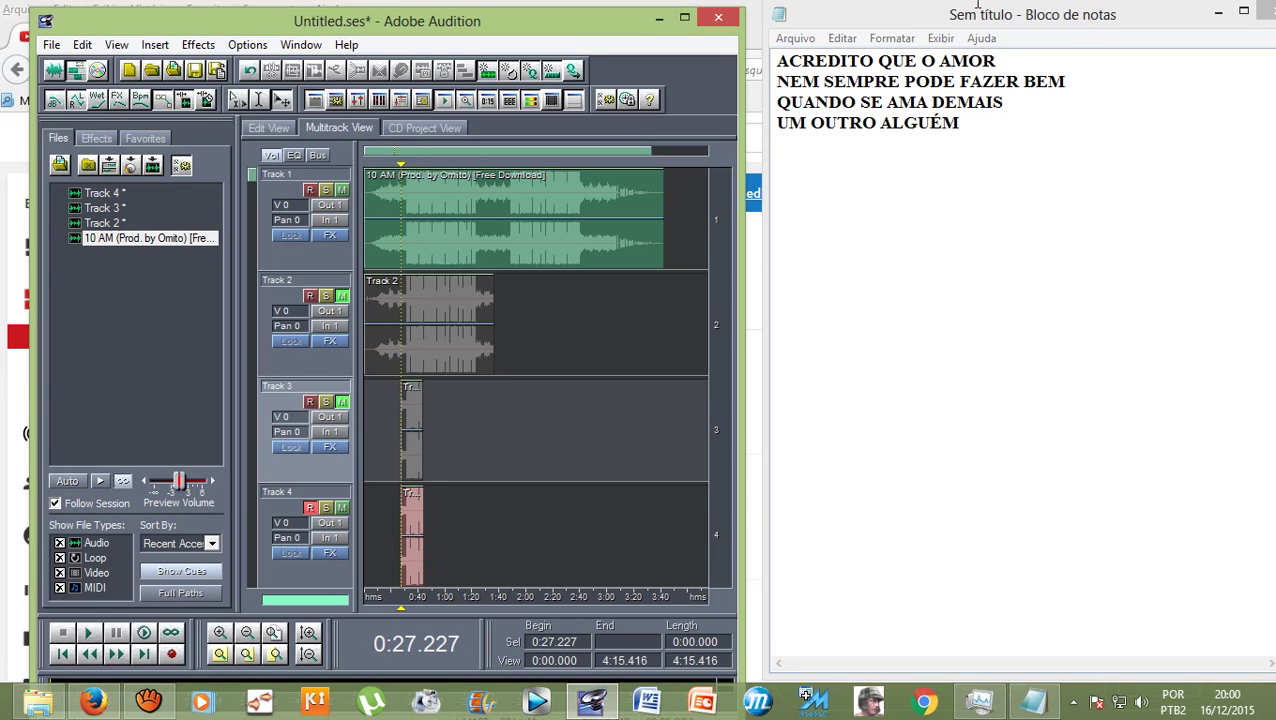
Step: Insert the word "CERTO" before "ALGUÉM" in the fourth lyric line
drag(779, 104, 965, 124)
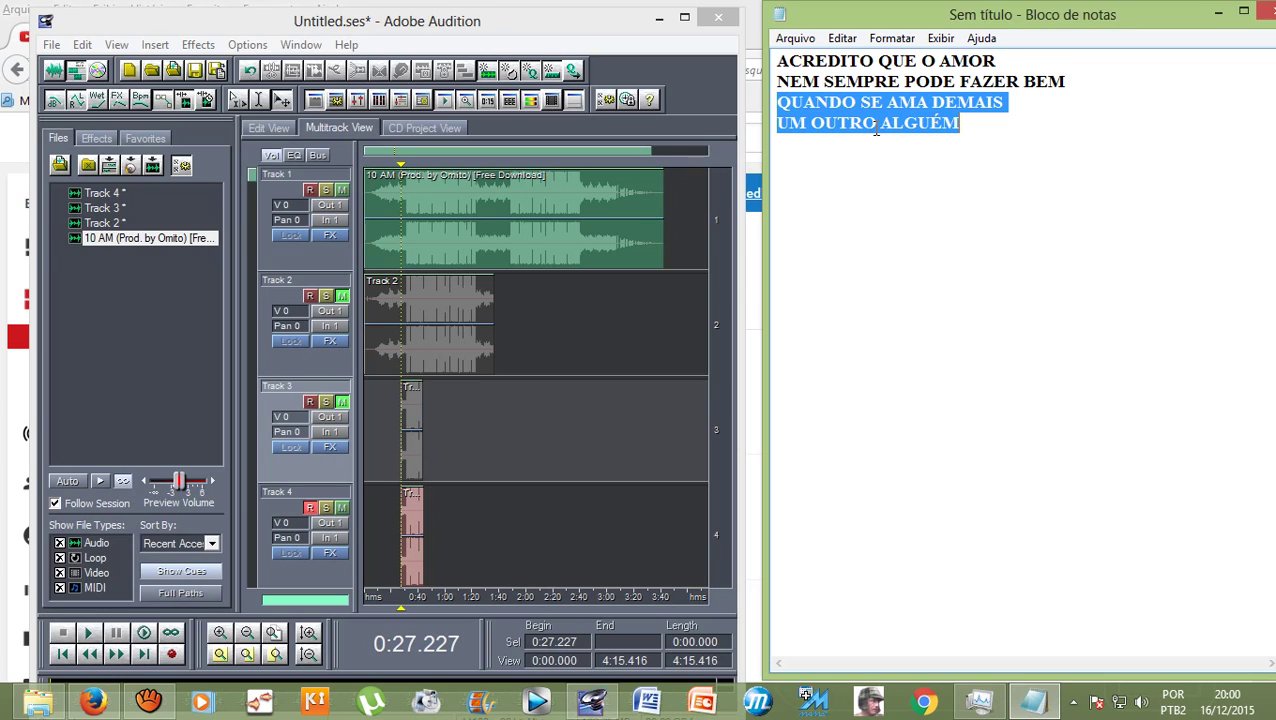
click(933, 104)
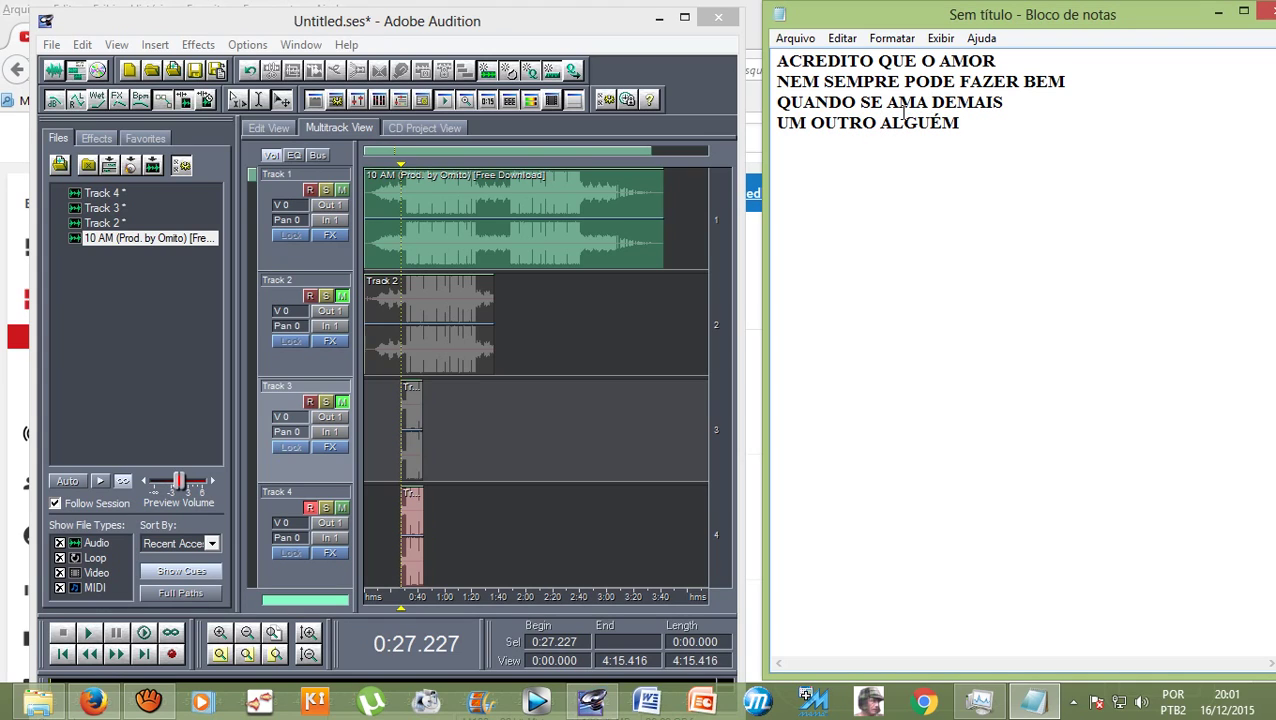
text(CERTO)
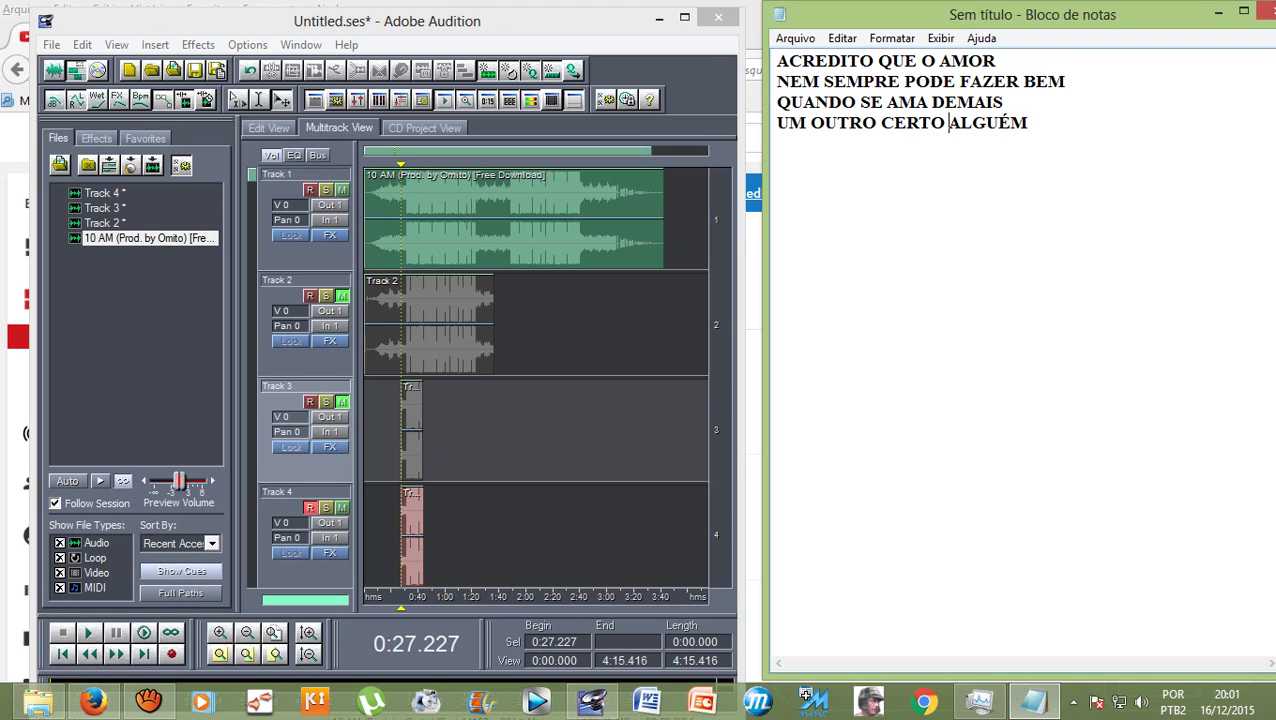
Step: Mute and disarm Track 4, arm Track 5, and record a new take on it from 0:27.227
click(428, 409)
scroll(428, 409, down, 2)
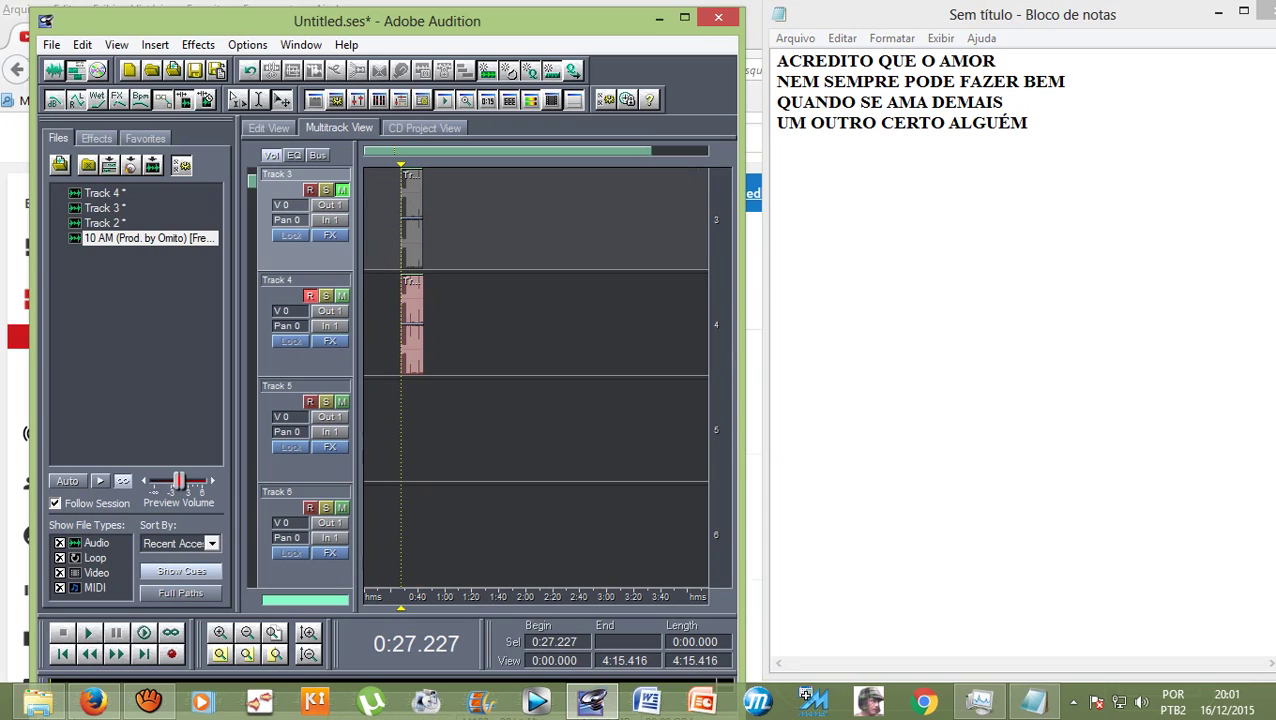
click(341, 295)
click(310, 401)
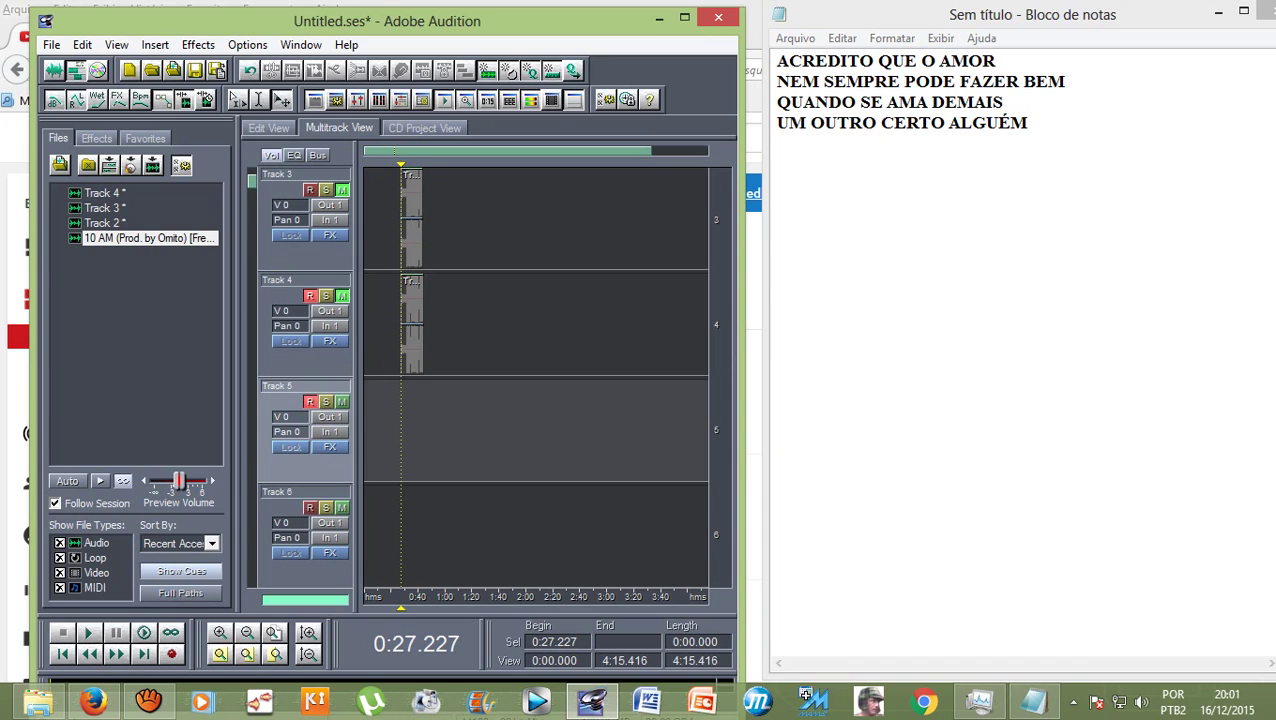
click(310, 295)
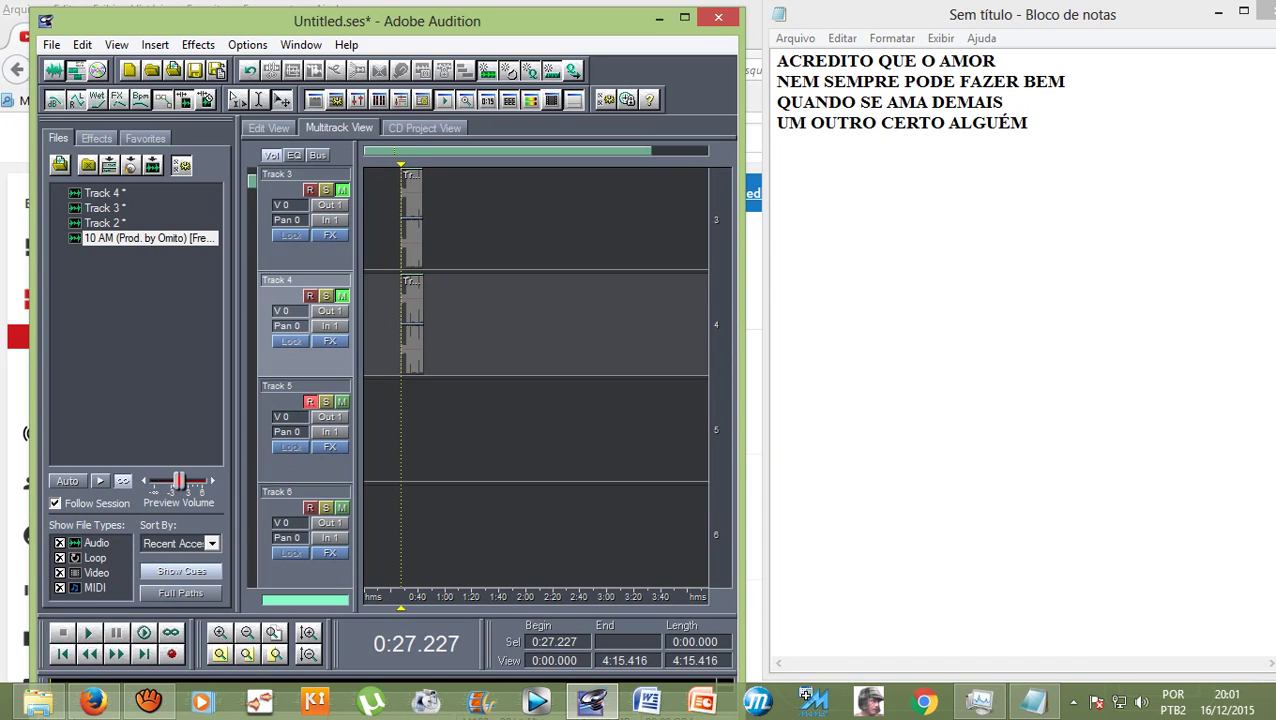
click(172, 654)
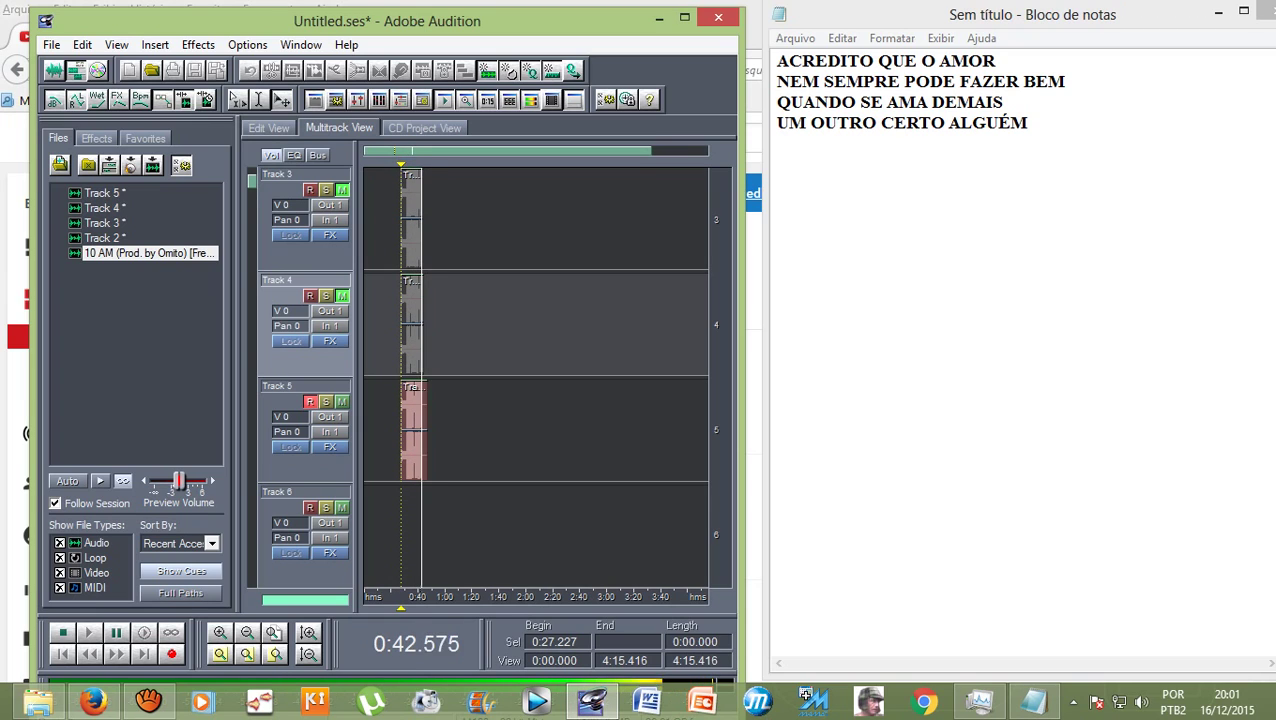
key(space)
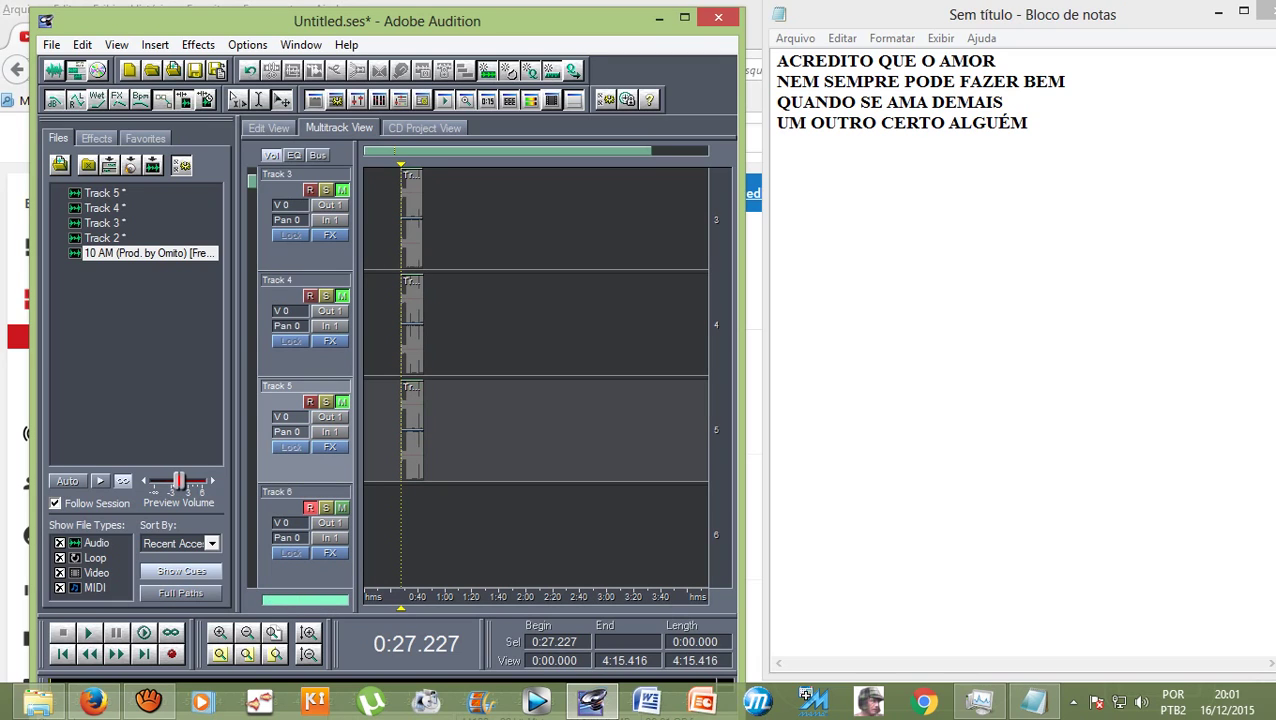
Step: Record another take on the armed Track 6 from 0:27.227
key(ctrl+space)
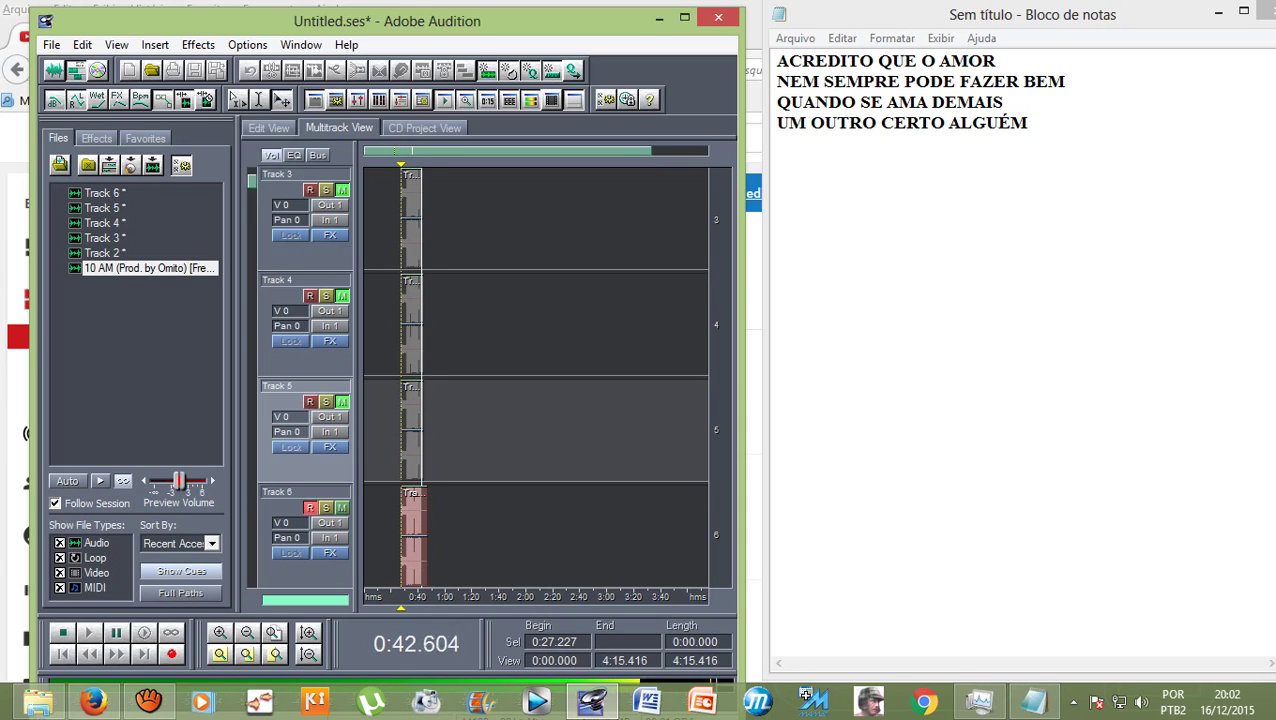
key(space)
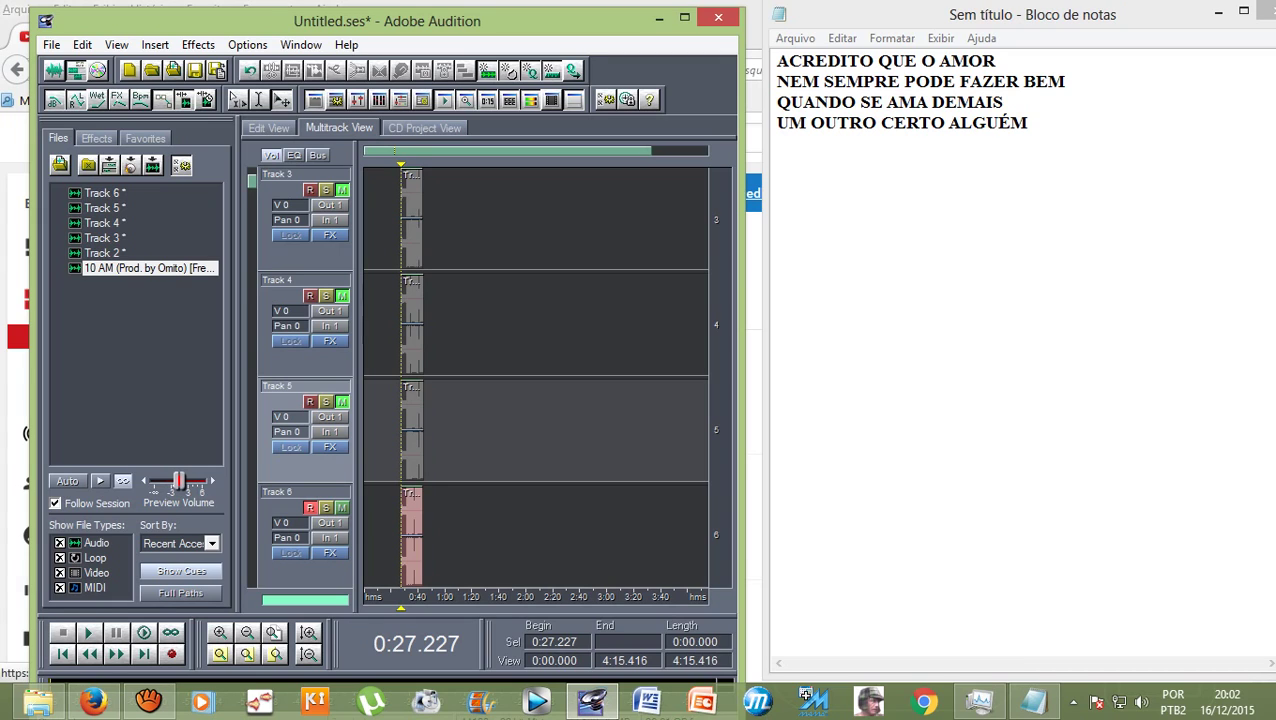
Step: Examine the recorded takes on Tracks 2 to 6 and compare their waveforms
scroll(536, 377, down, 2)
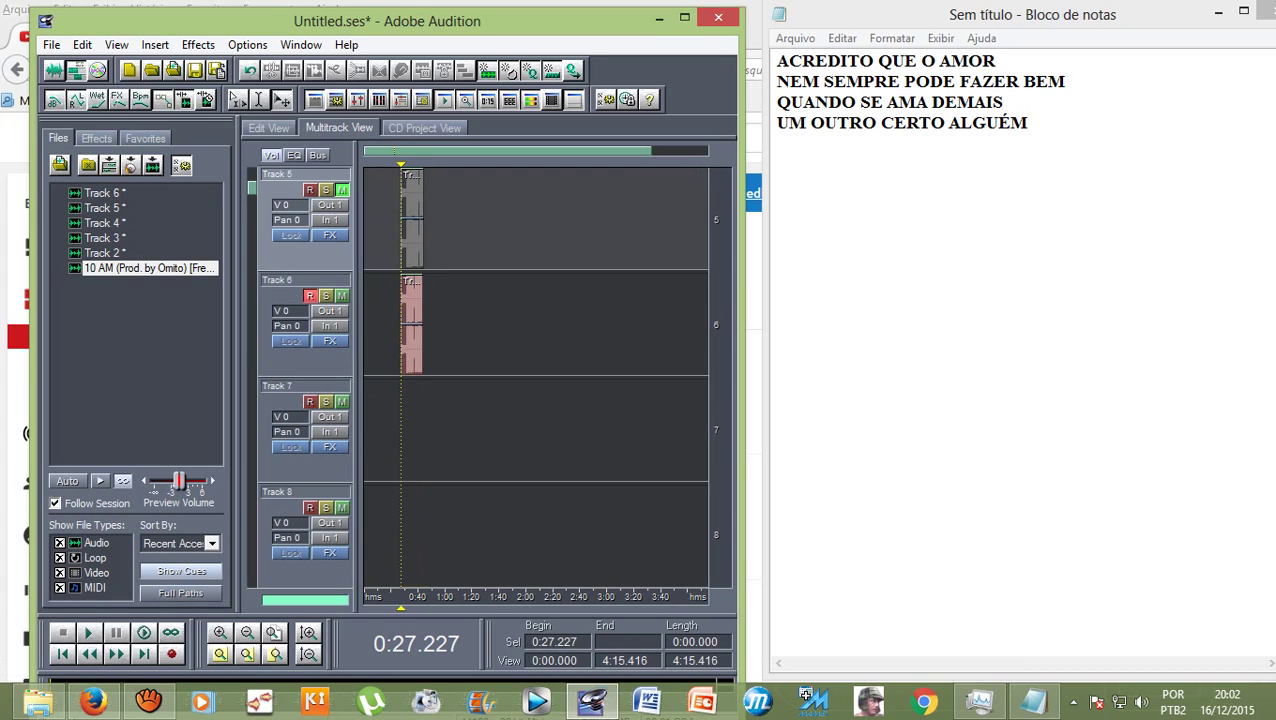
scroll(536, 377, up, 5)
scroll(536, 377, down, 1)
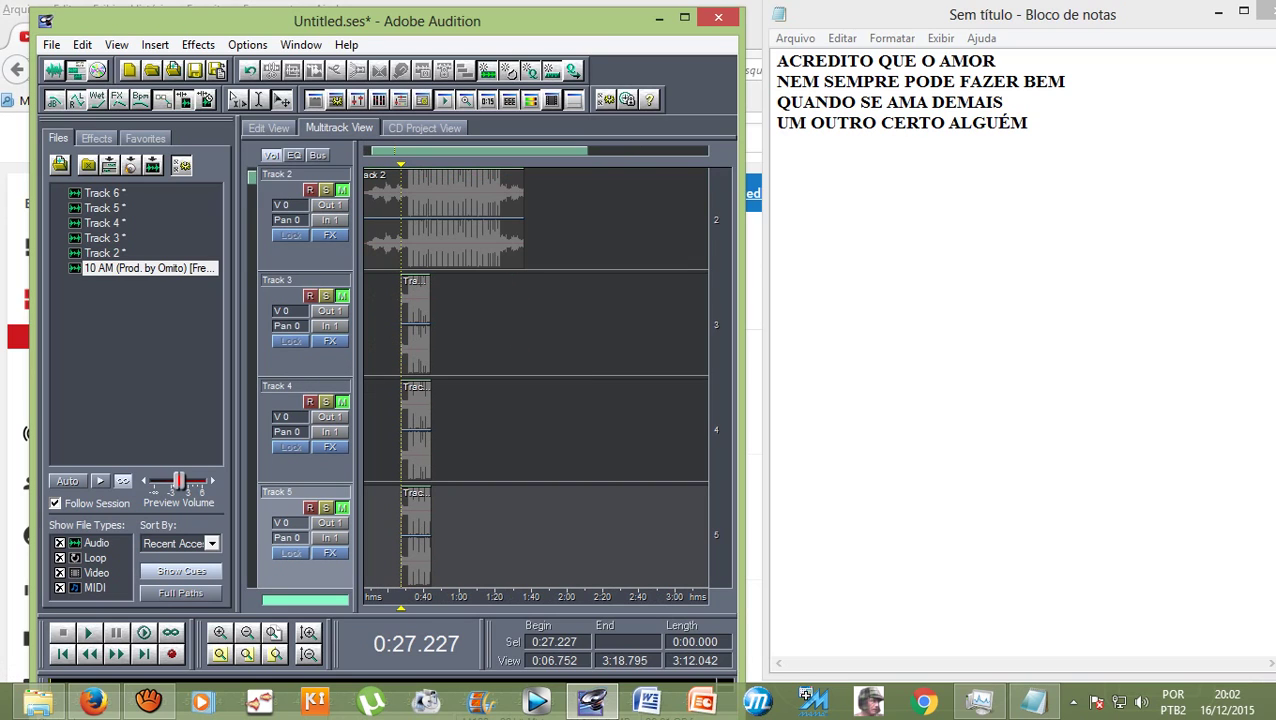
scroll(535, 375, up, 1)
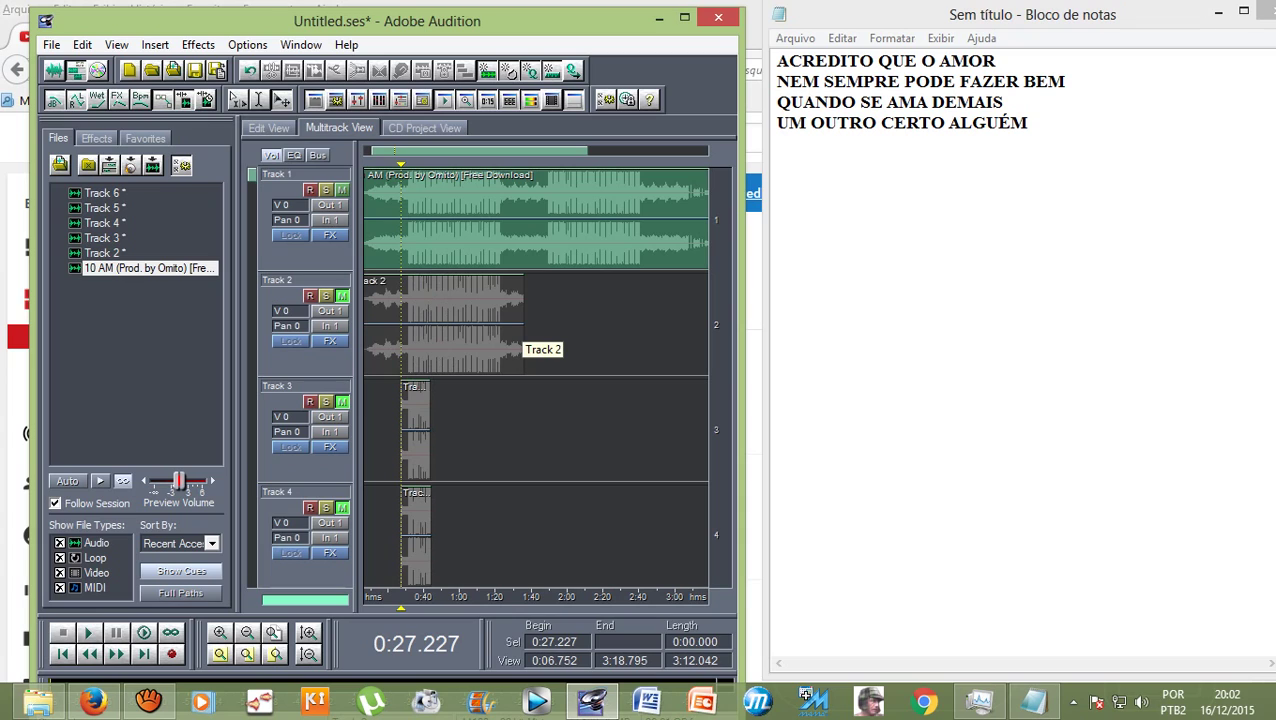
scroll(535, 375, down, 4)
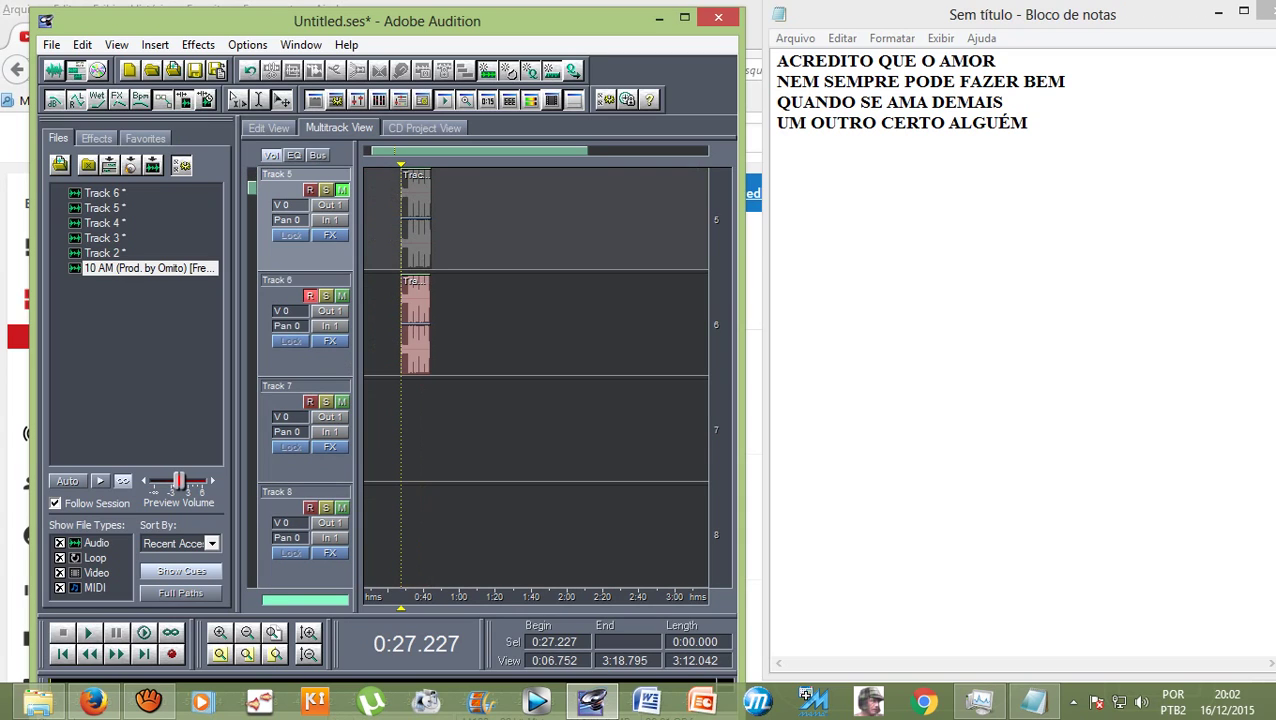
scroll(395, 375, up, 4)
scroll(305, 375, up, 1)
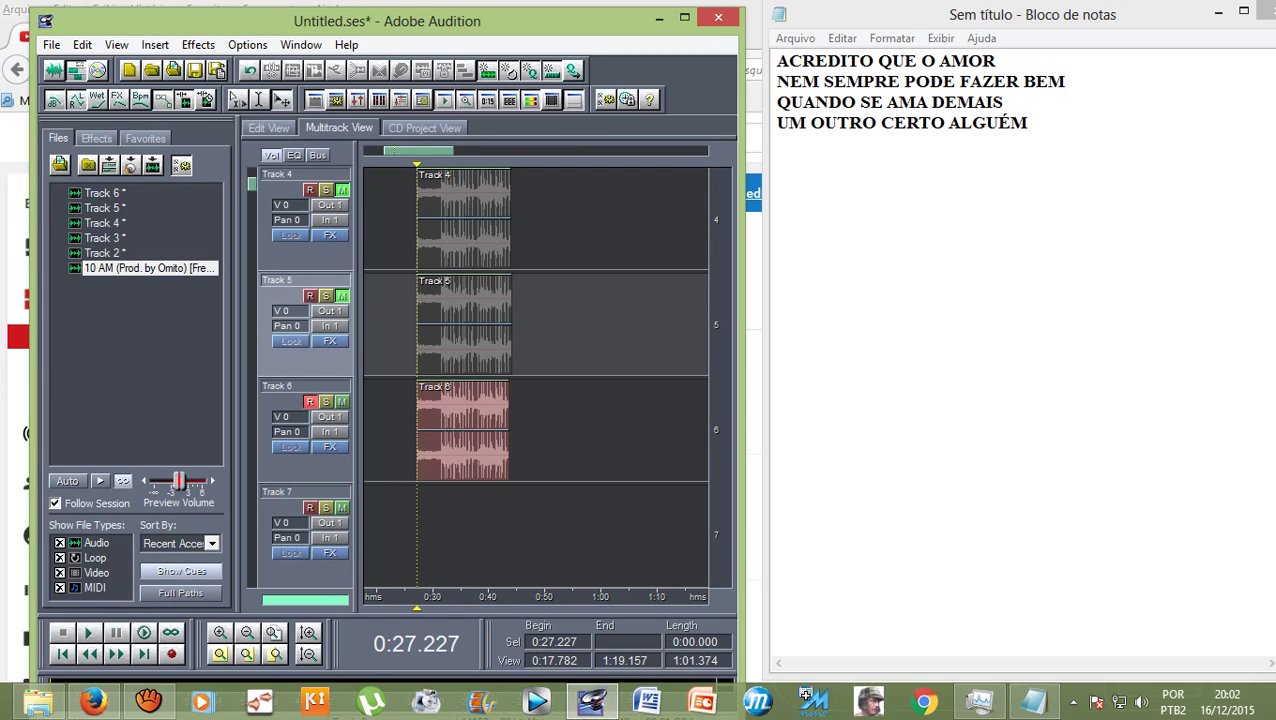
scroll(535, 375, up, 2)
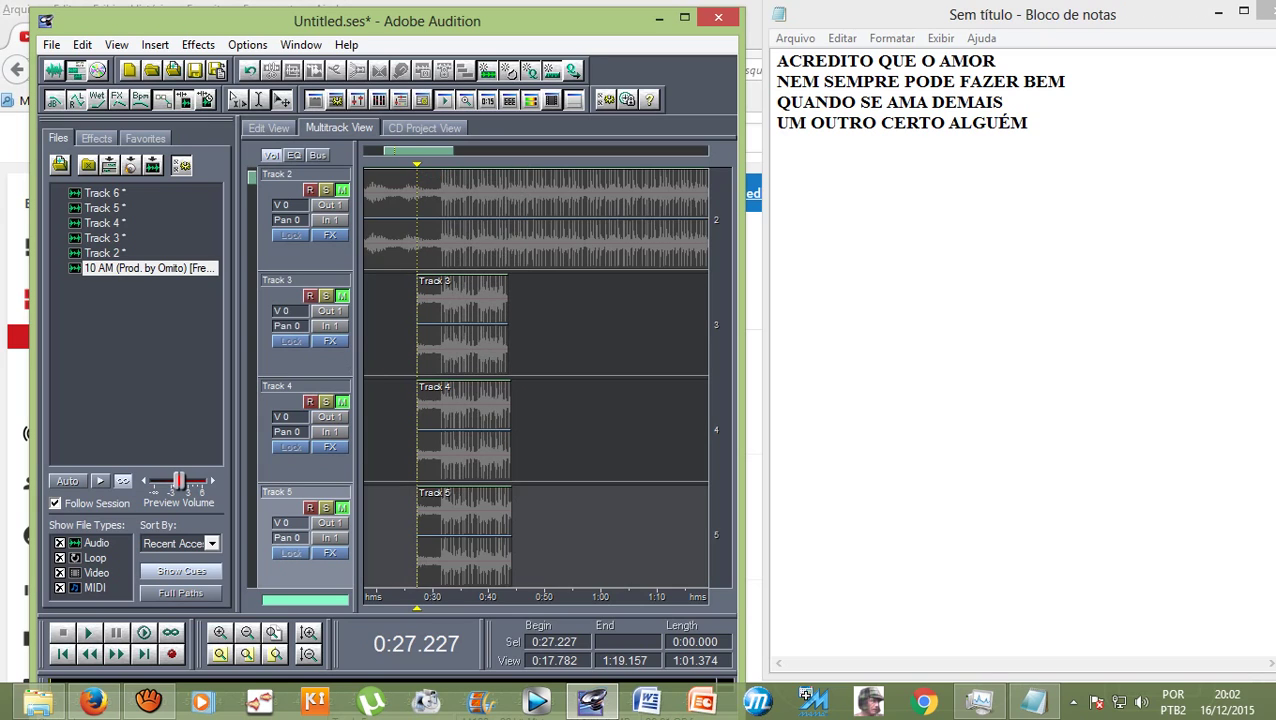
scroll(535, 375, down, 2)
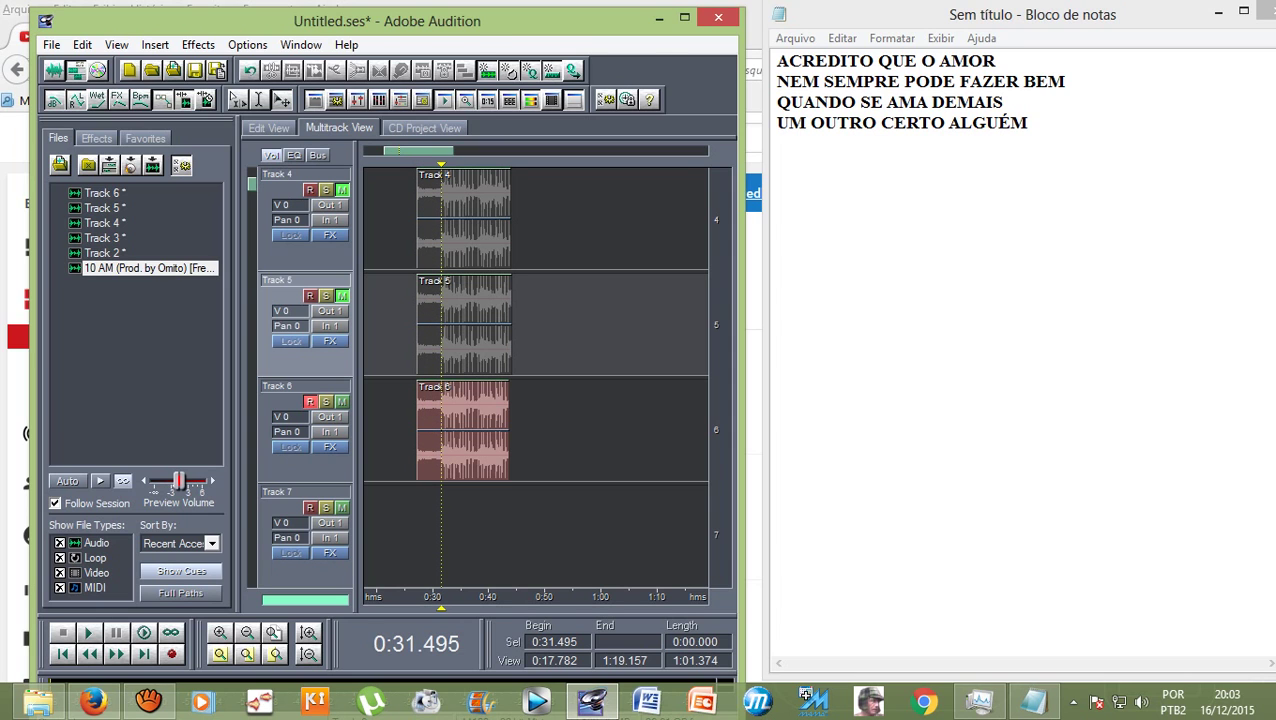
Step: Play the Track 6 take in a maximized Edit View and select its section from 0:31.645 to 0:43.177
key(F12)
click(684, 17)
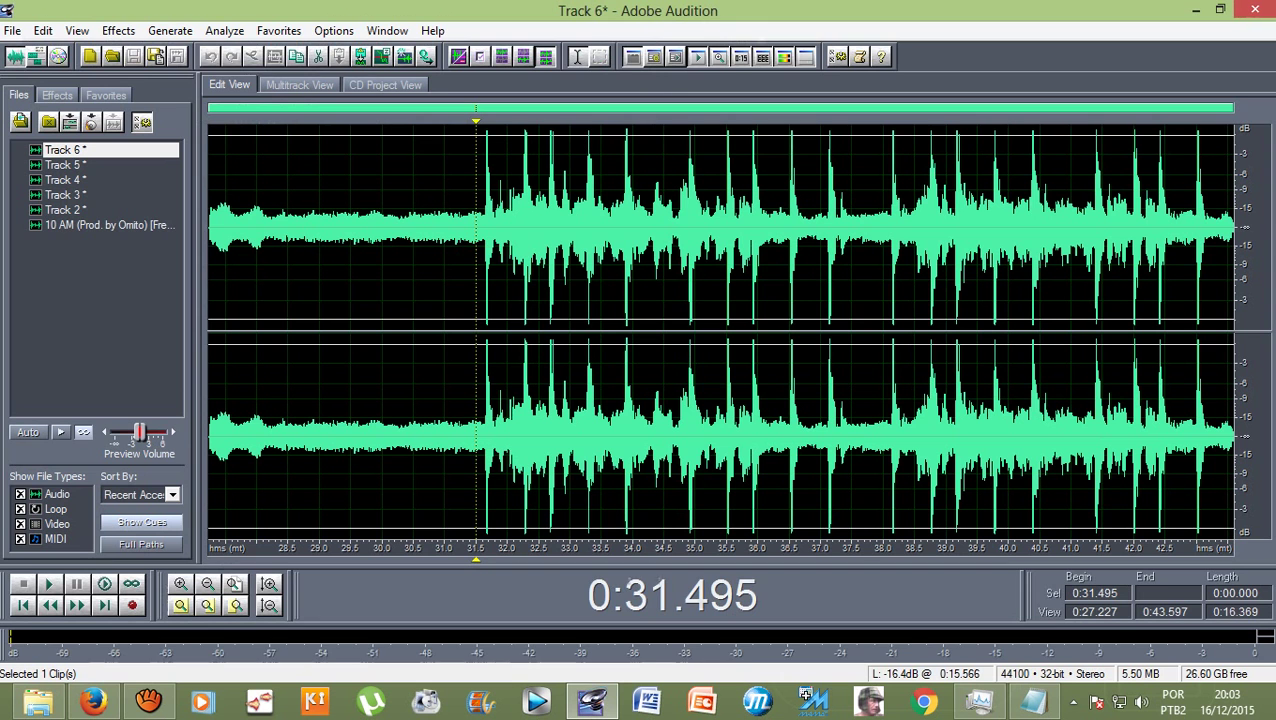
key(space)
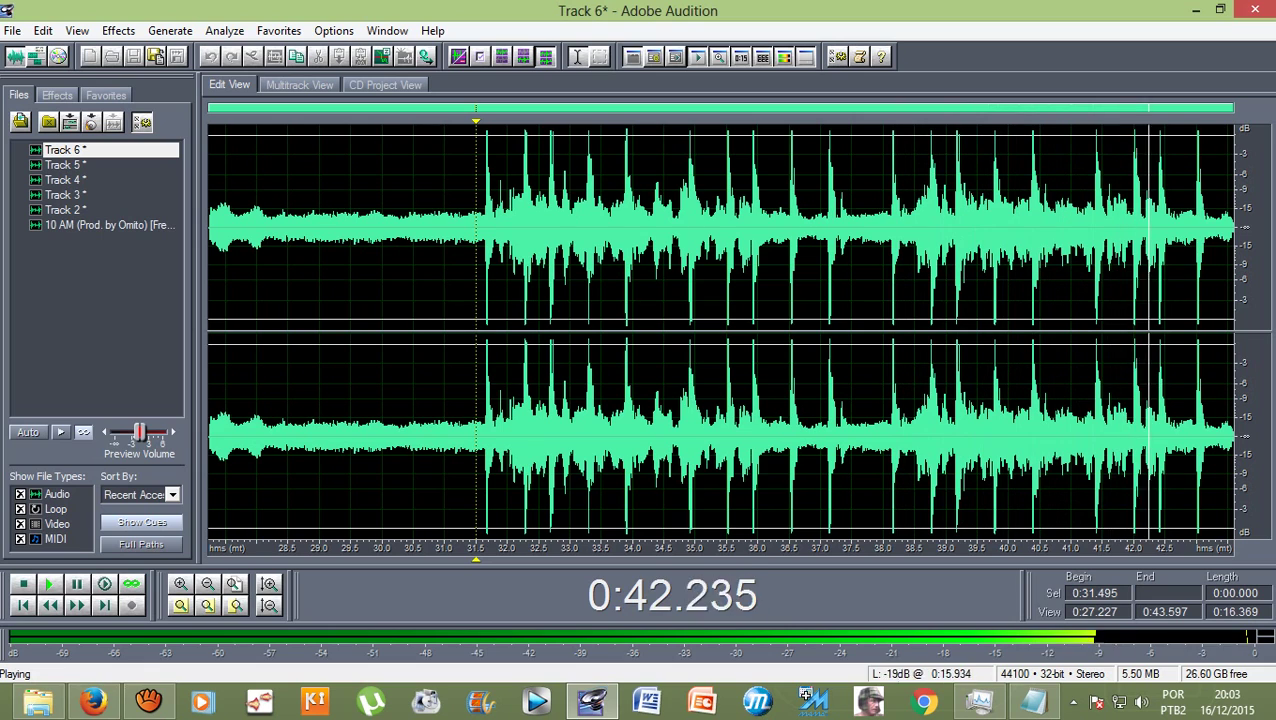
key(space)
drag(1207, 238, 486, 261)
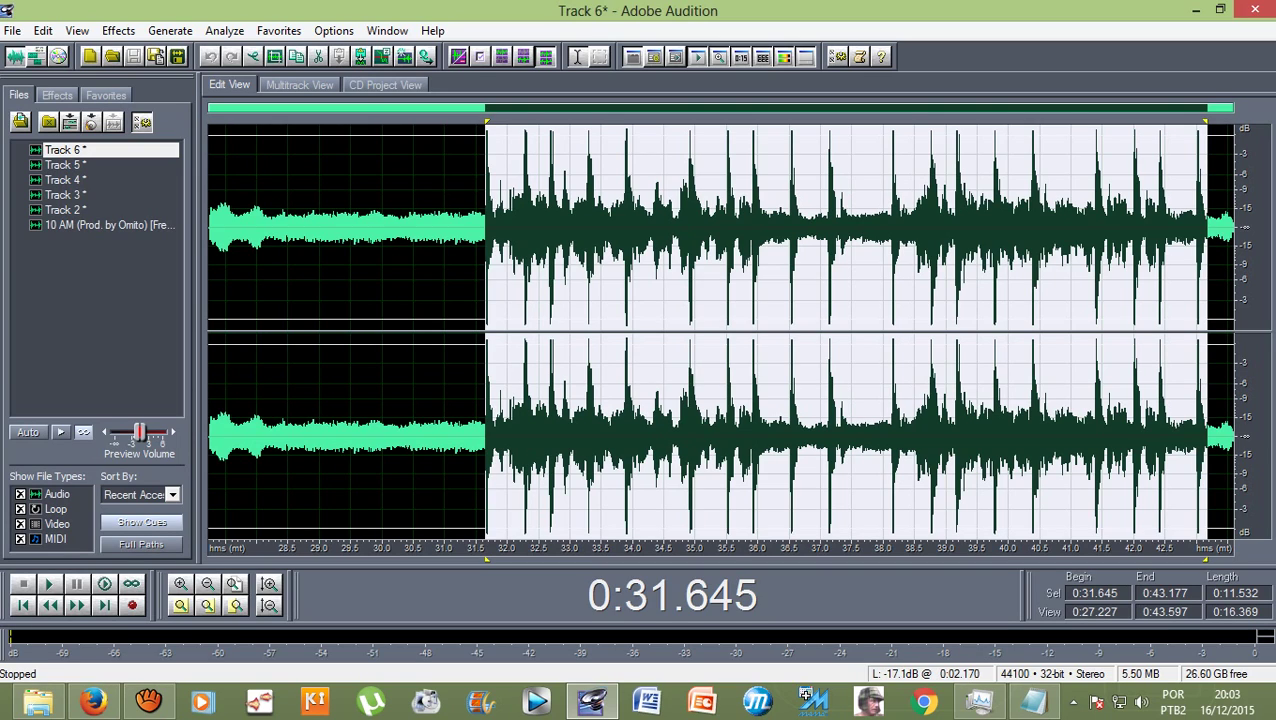
click(118, 30)
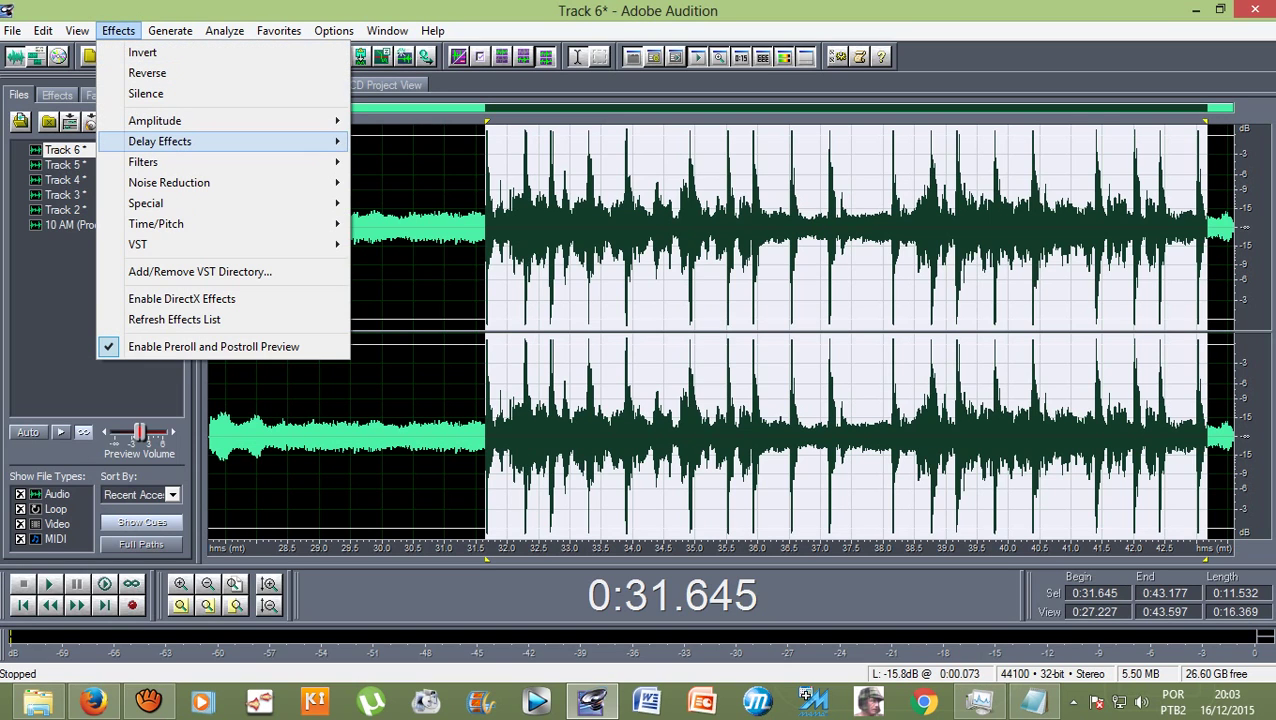
mouse_move(230, 141)
click(405, 326)
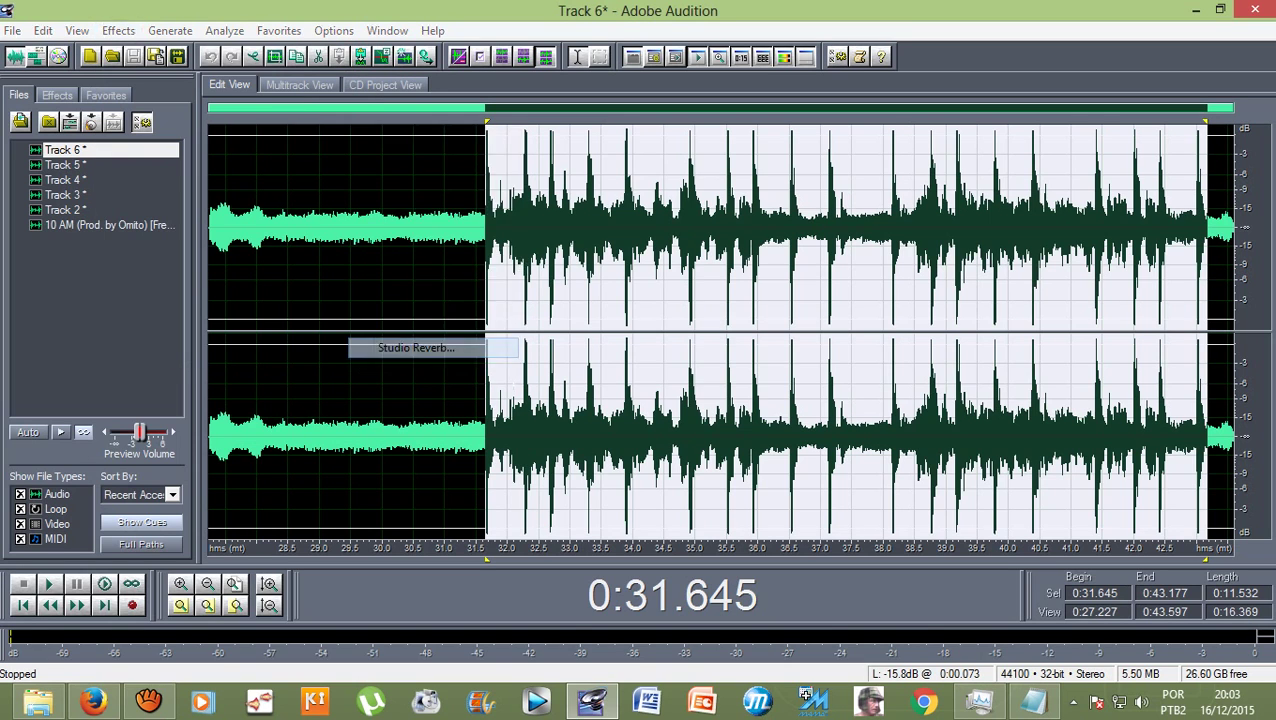
key(Escape)
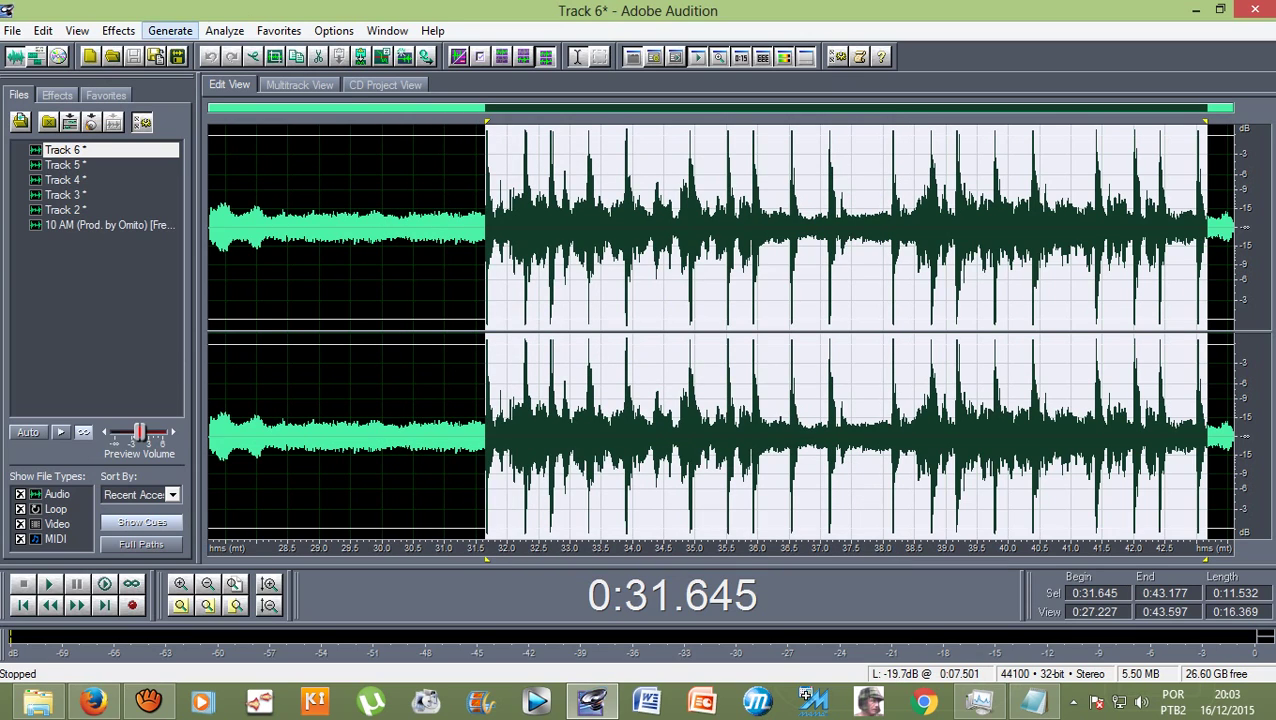
Step: Preview and apply Studio Reverb with the Vocal Reverb (medium) preset to the selected section of Track 6
click(118, 30)
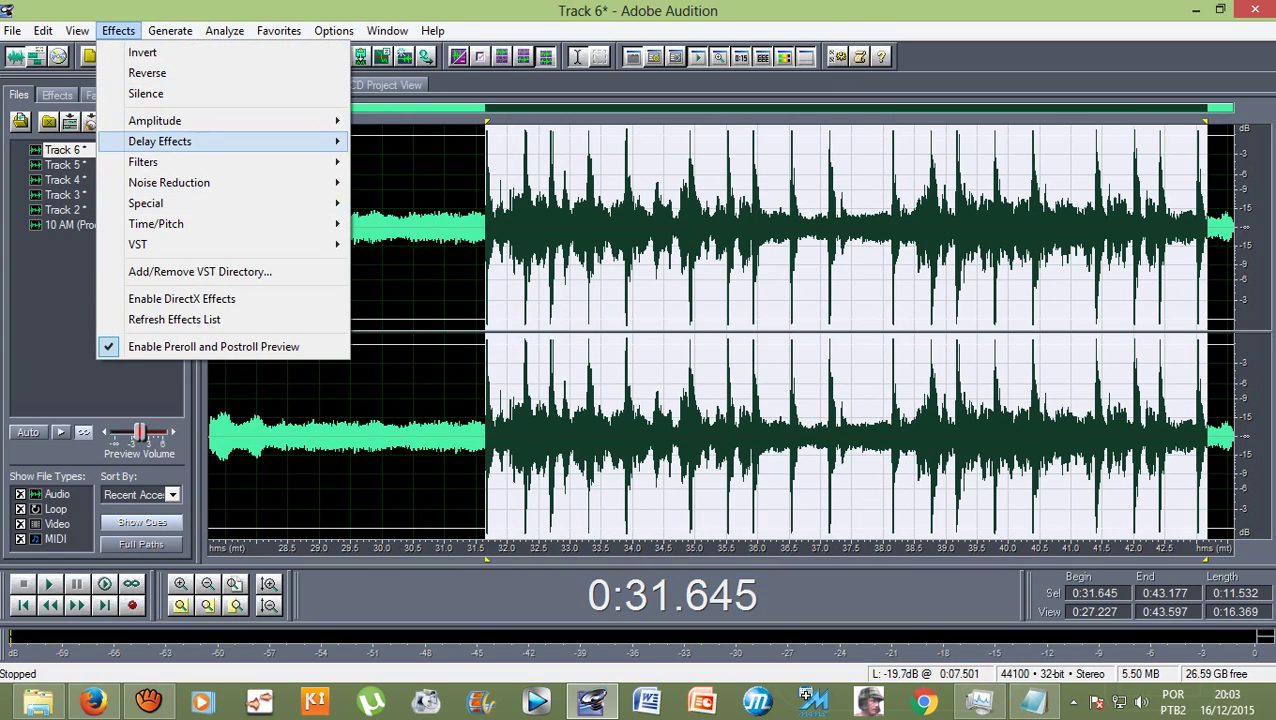
mouse_move(160, 141)
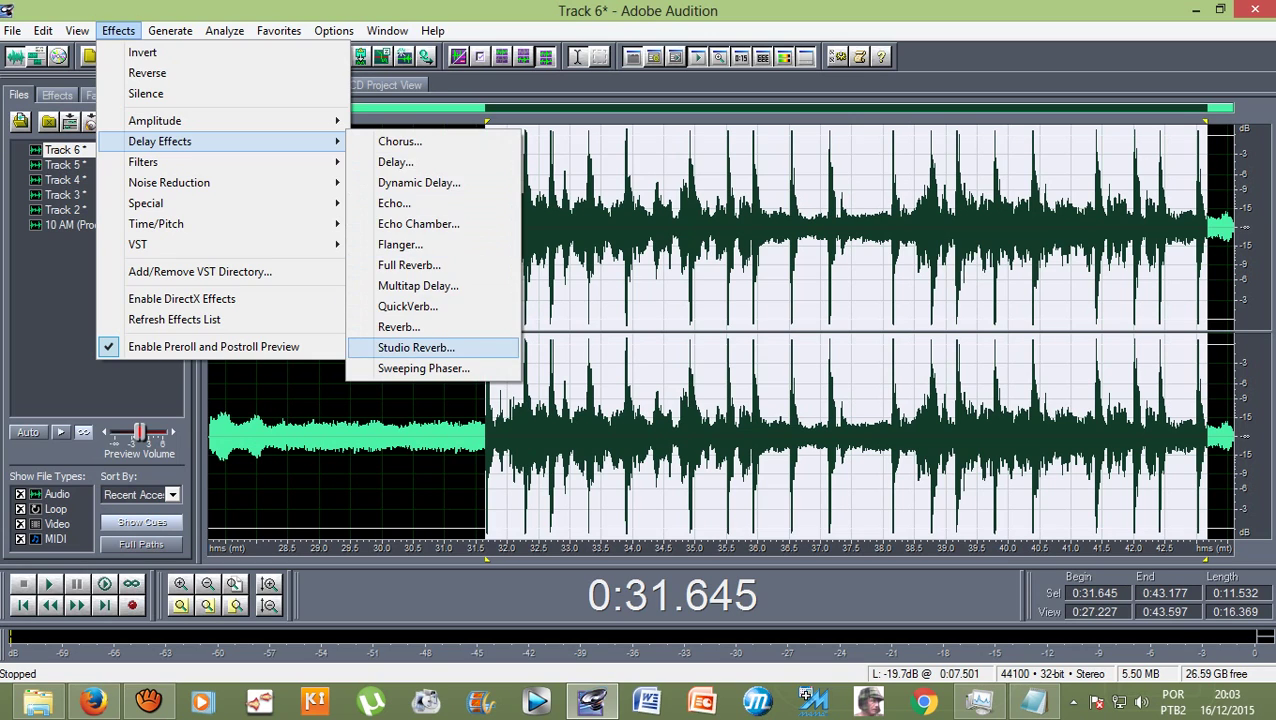
click(416, 347)
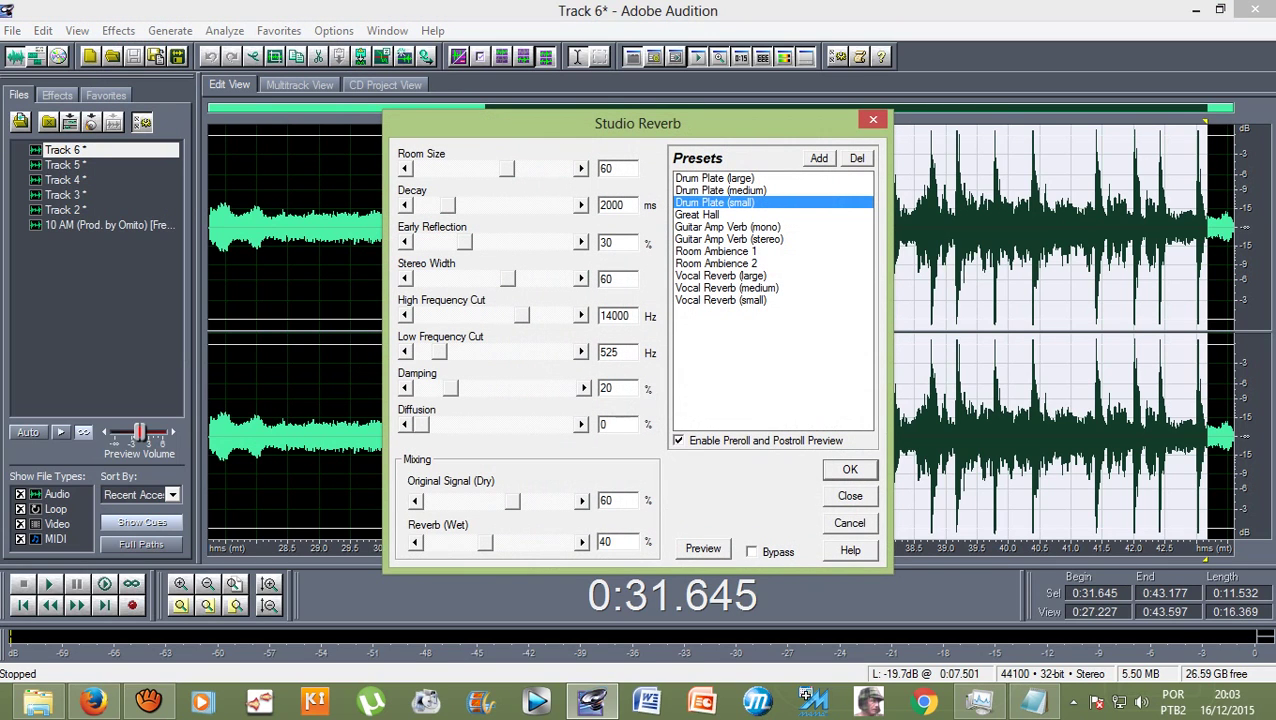
click(727, 287)
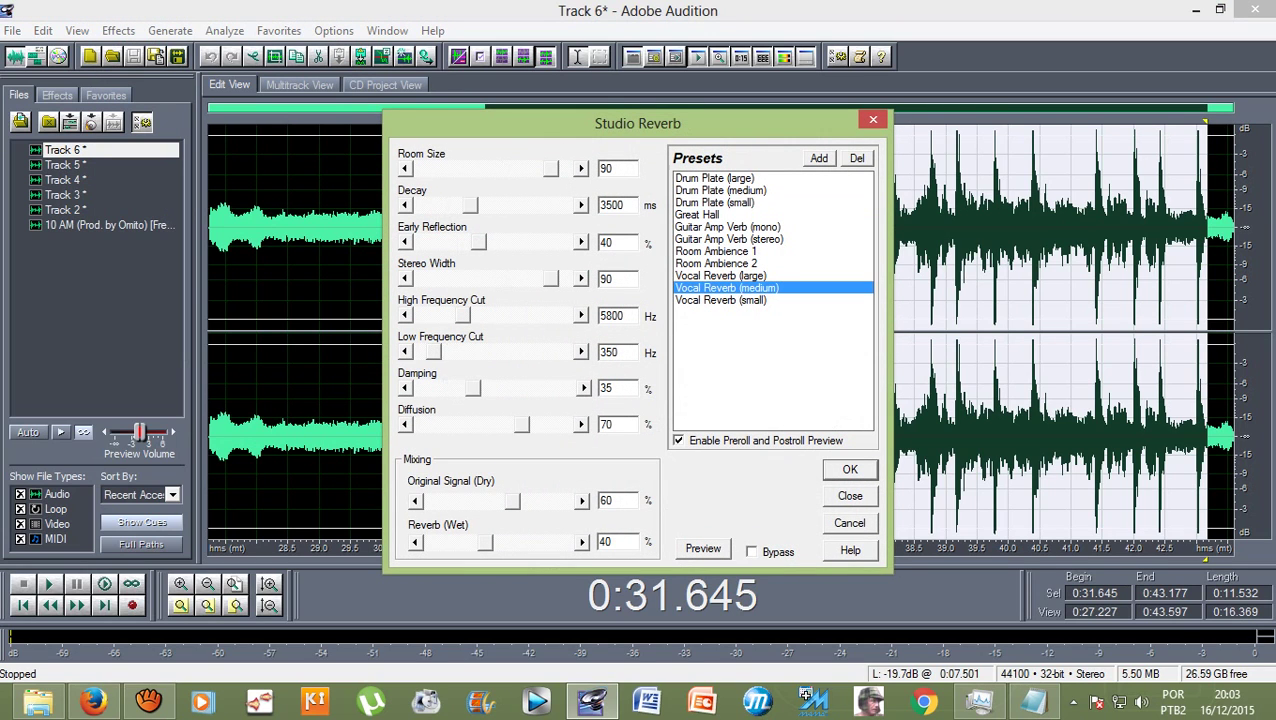
click(703, 548)
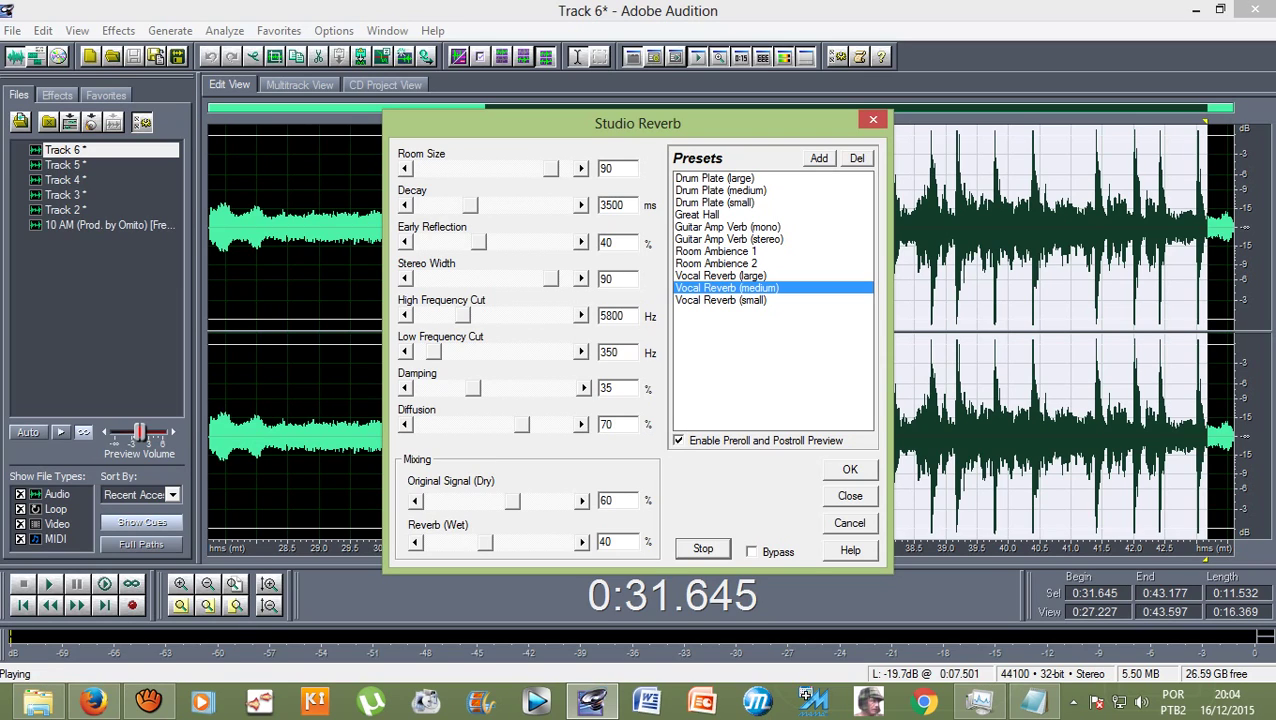
key(Return)
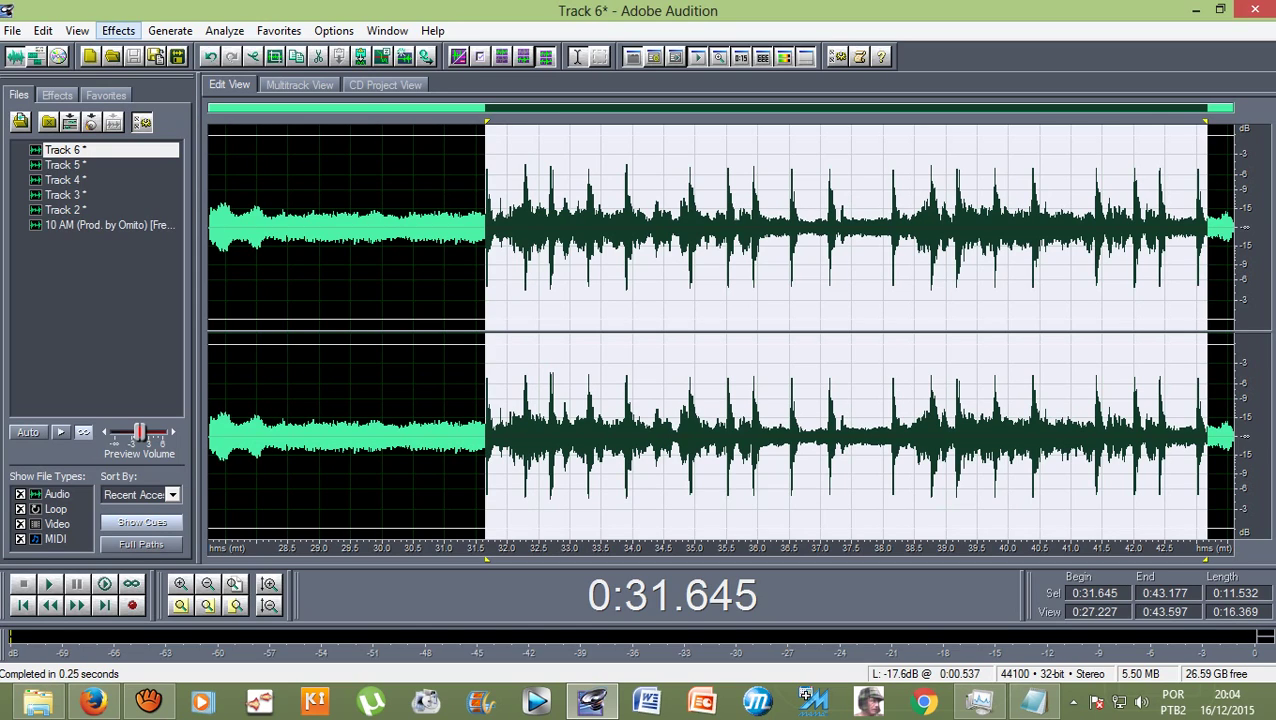
Step: Amplify the selected section of Track 6 by 5.41 dB and play the result
key(Down)
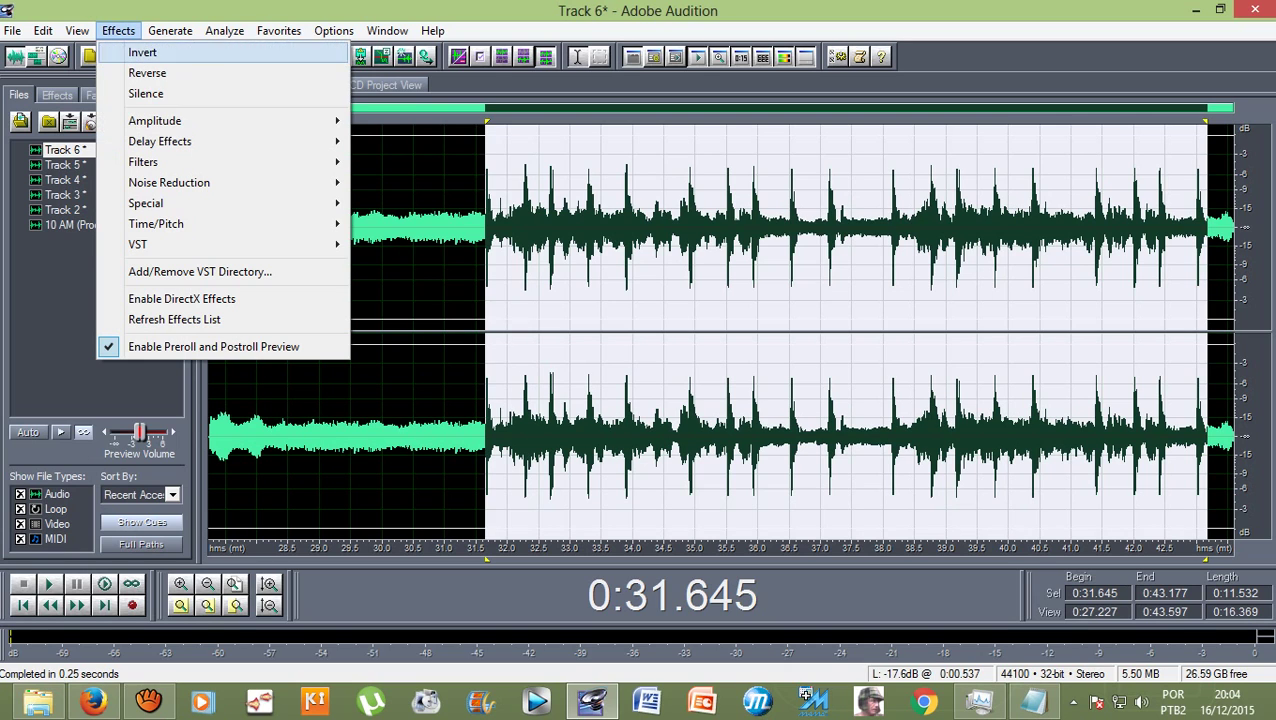
key(Down)
key(Down)
key(Down)
key(Right)
click(415, 120)
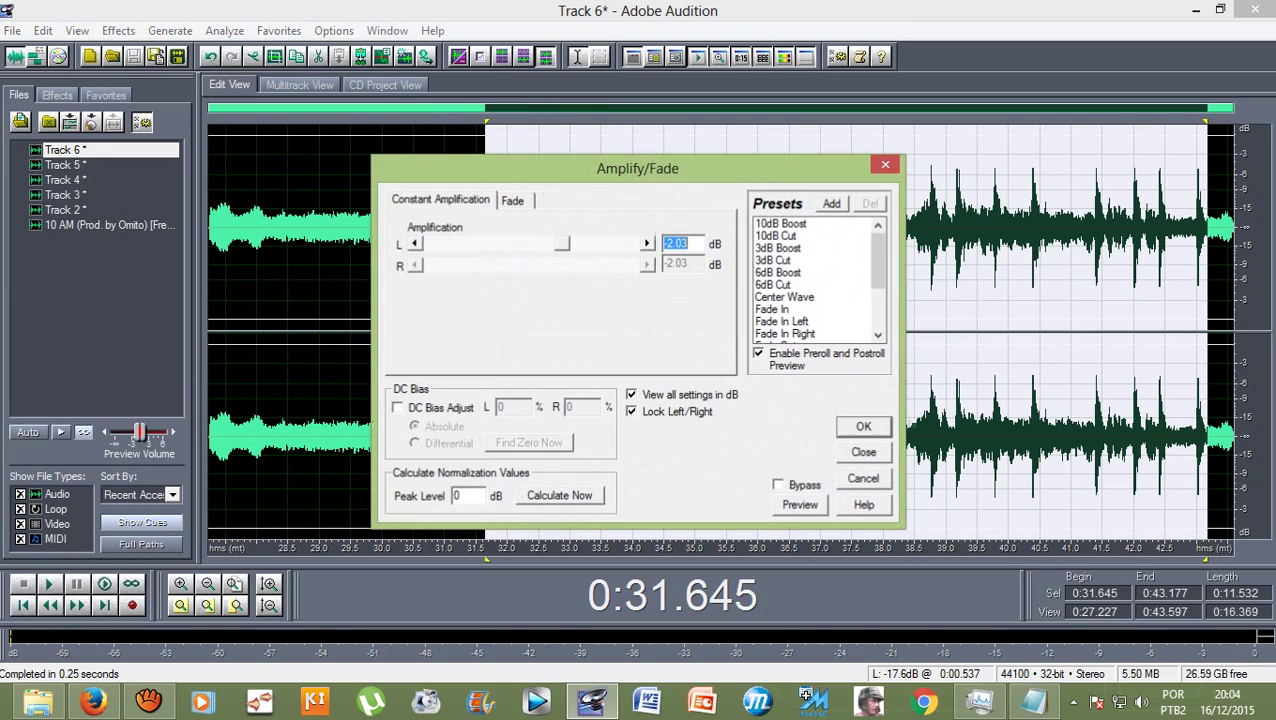
drag(560, 243, 572, 243)
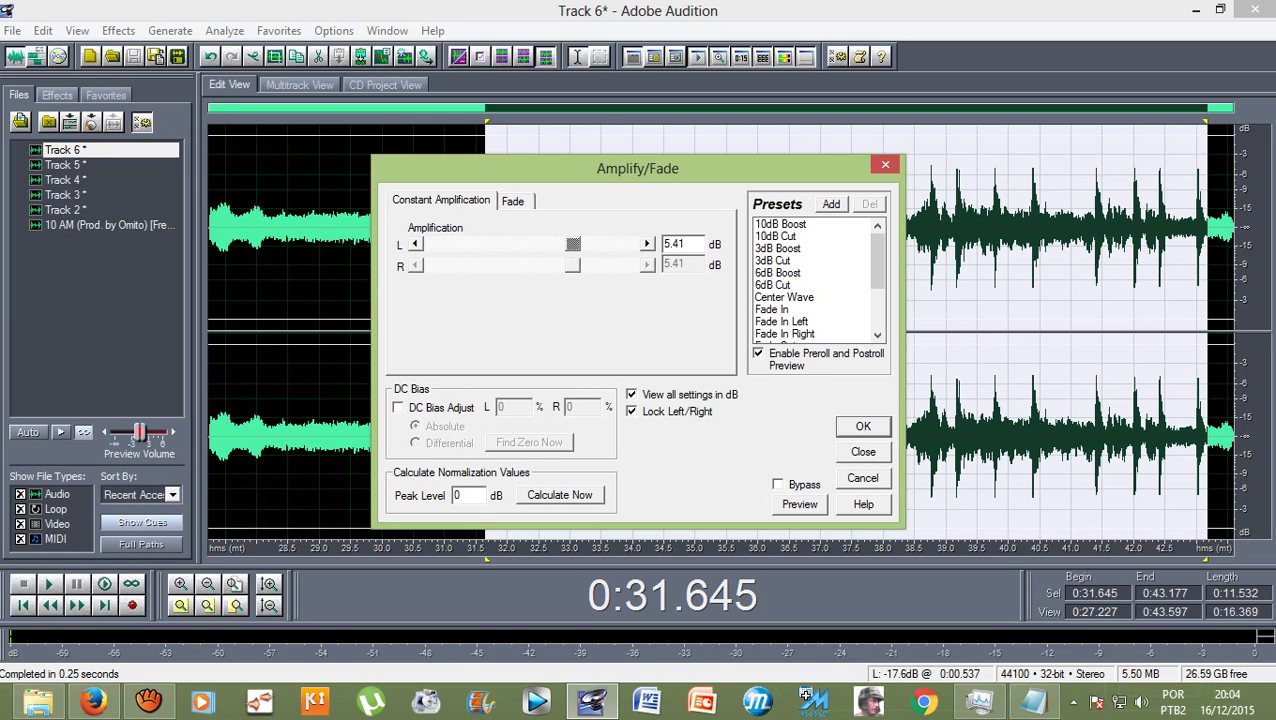
key(Return)
key(space)
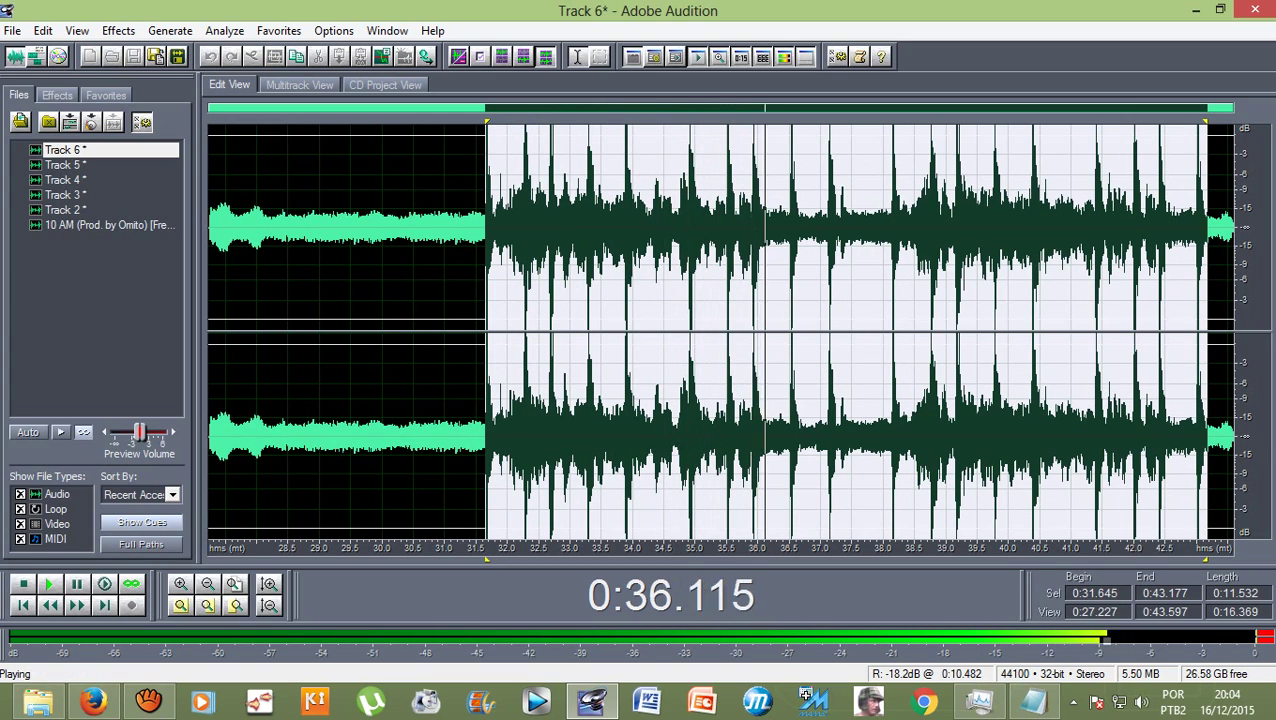
key(space)
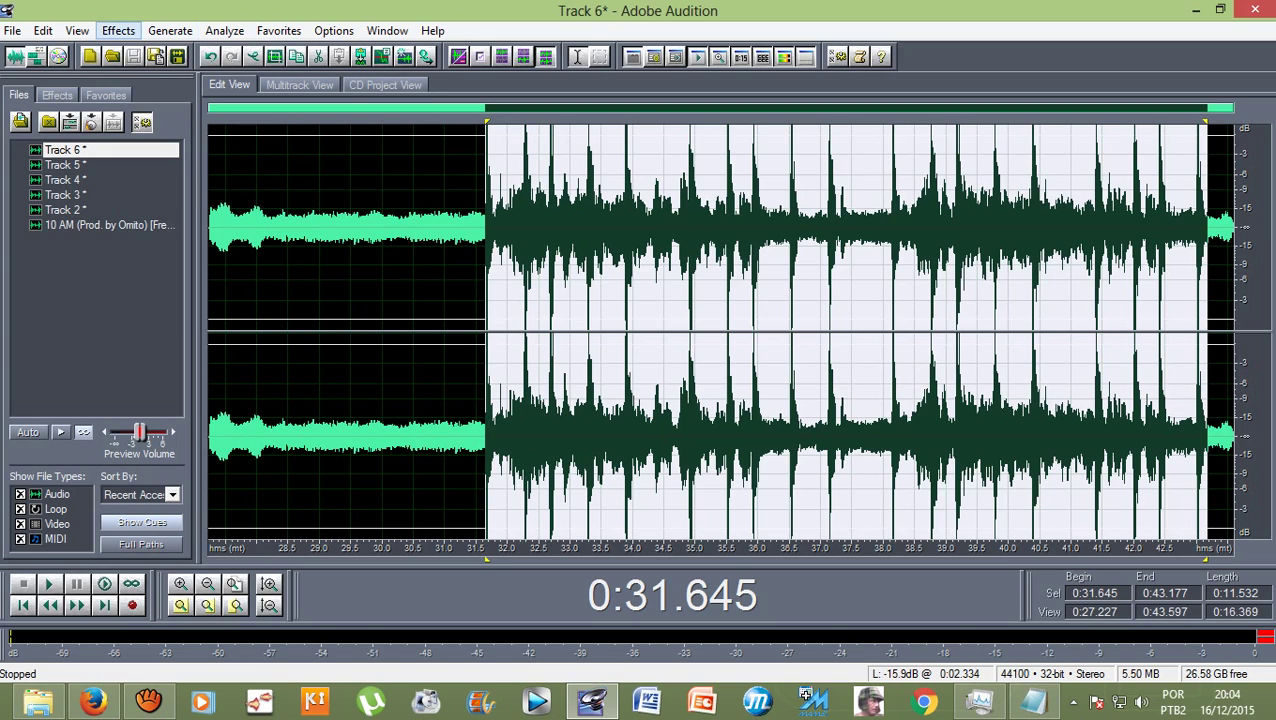
Step: Apply Pitch Correction in manual mode to the selected section of Track 6 and play it back
click(118, 30)
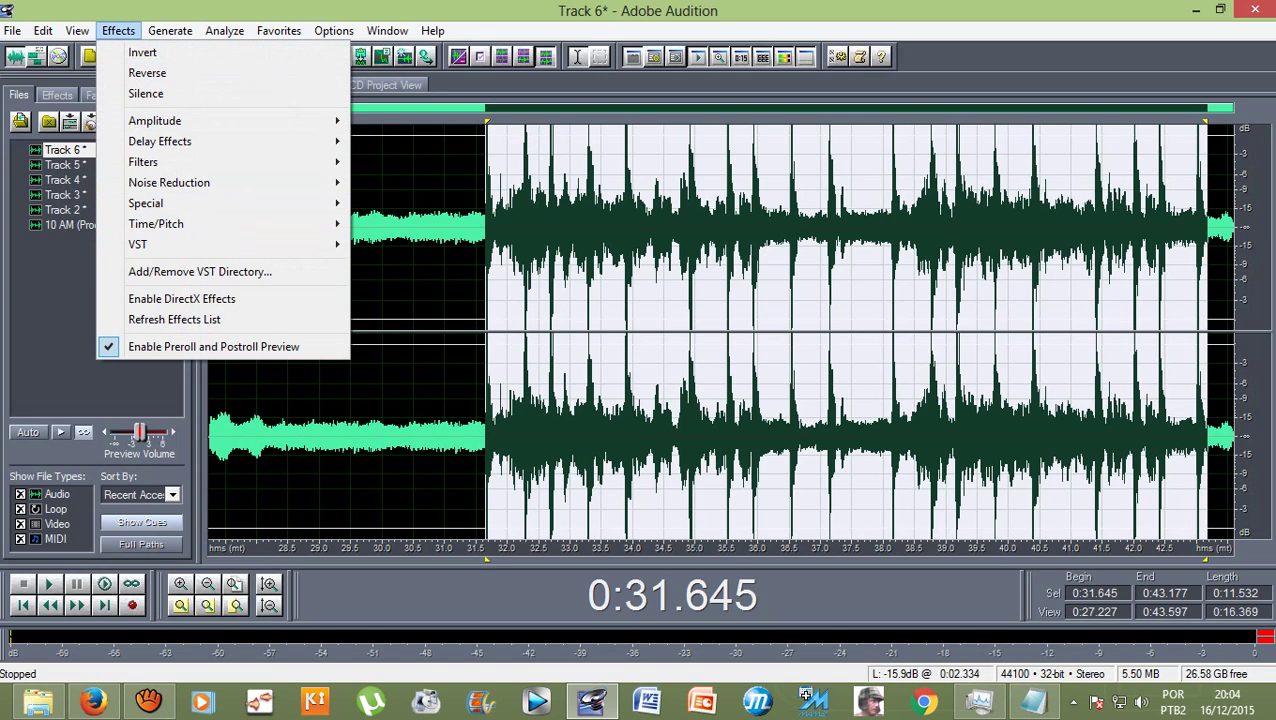
mouse_move(230, 244)
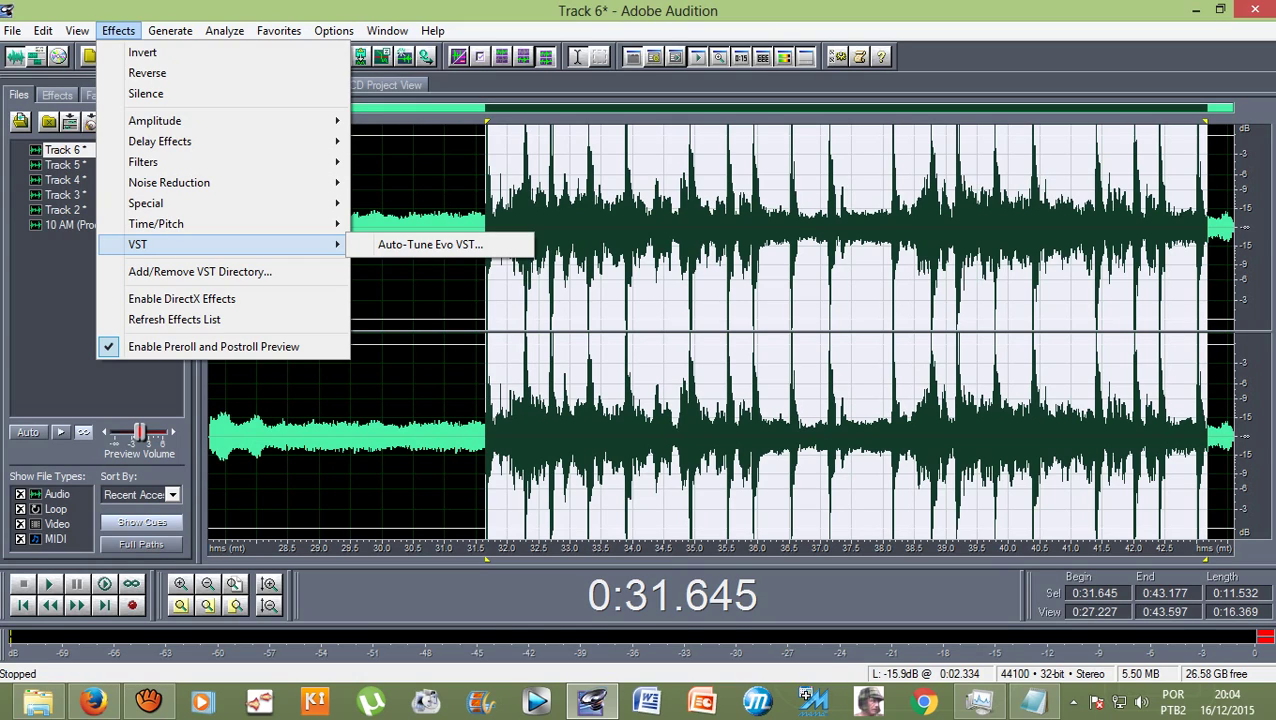
mouse_move(200, 224)
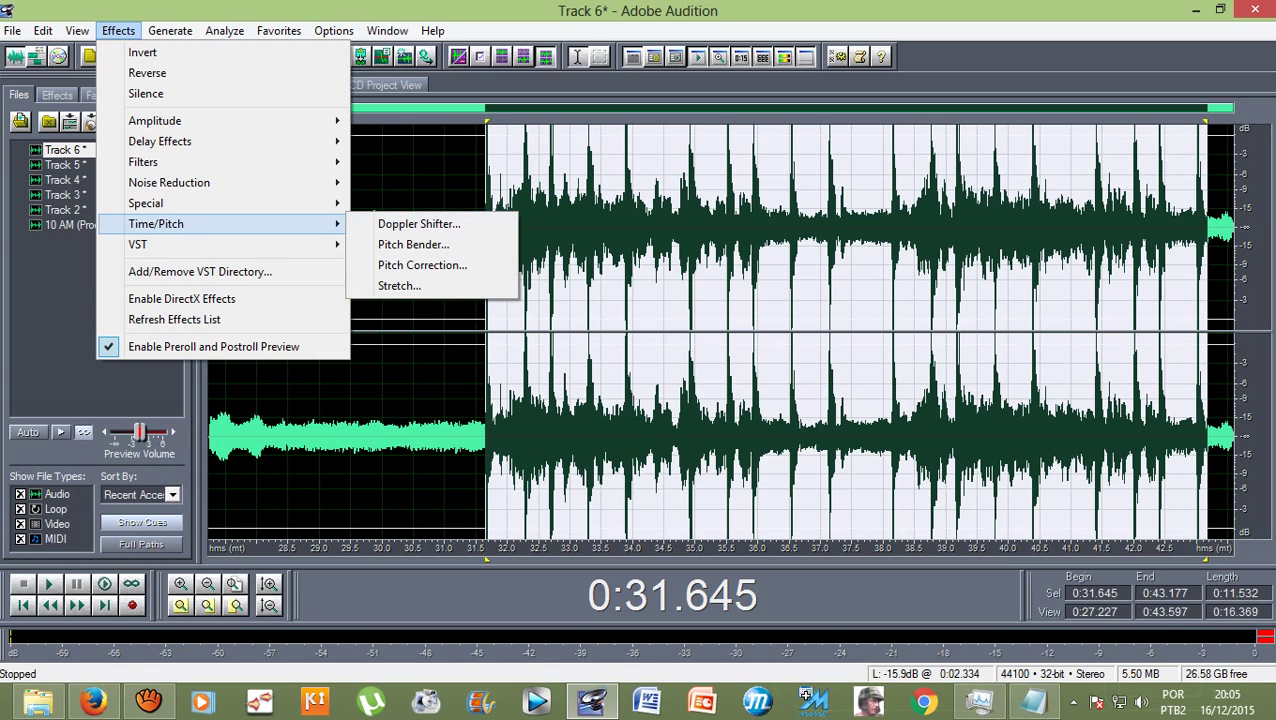
click(422, 265)
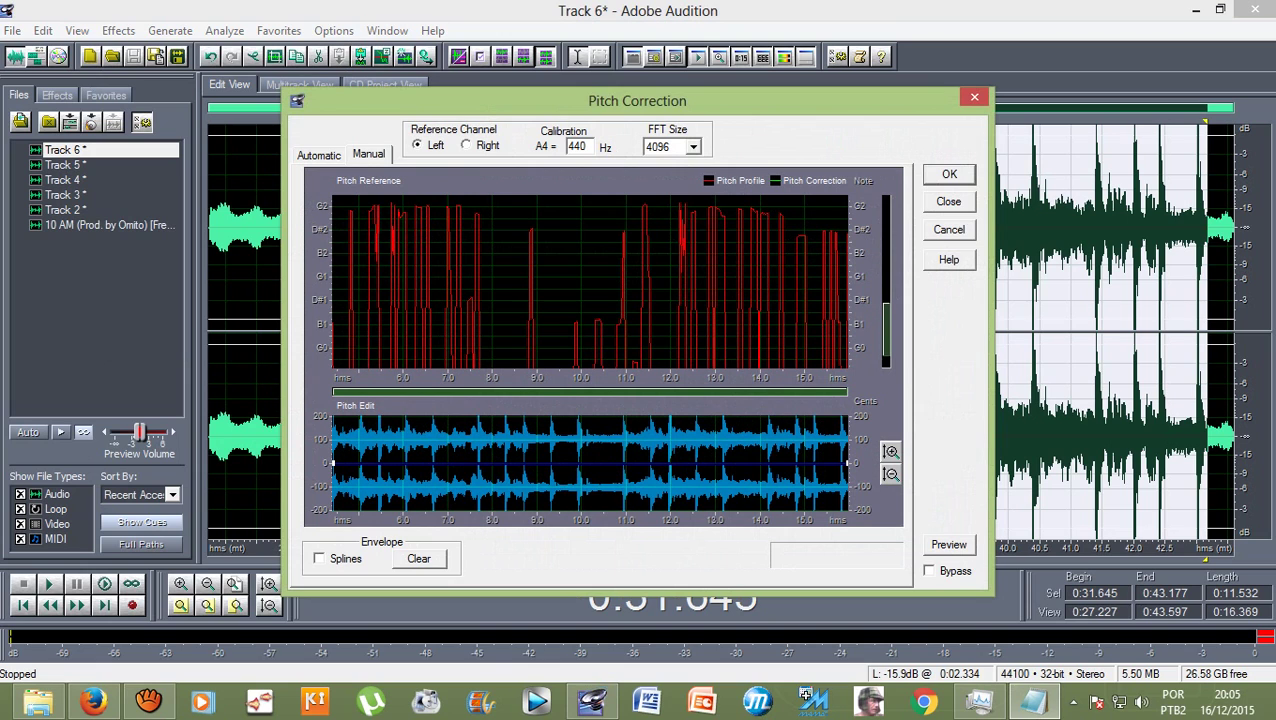
key(Return)
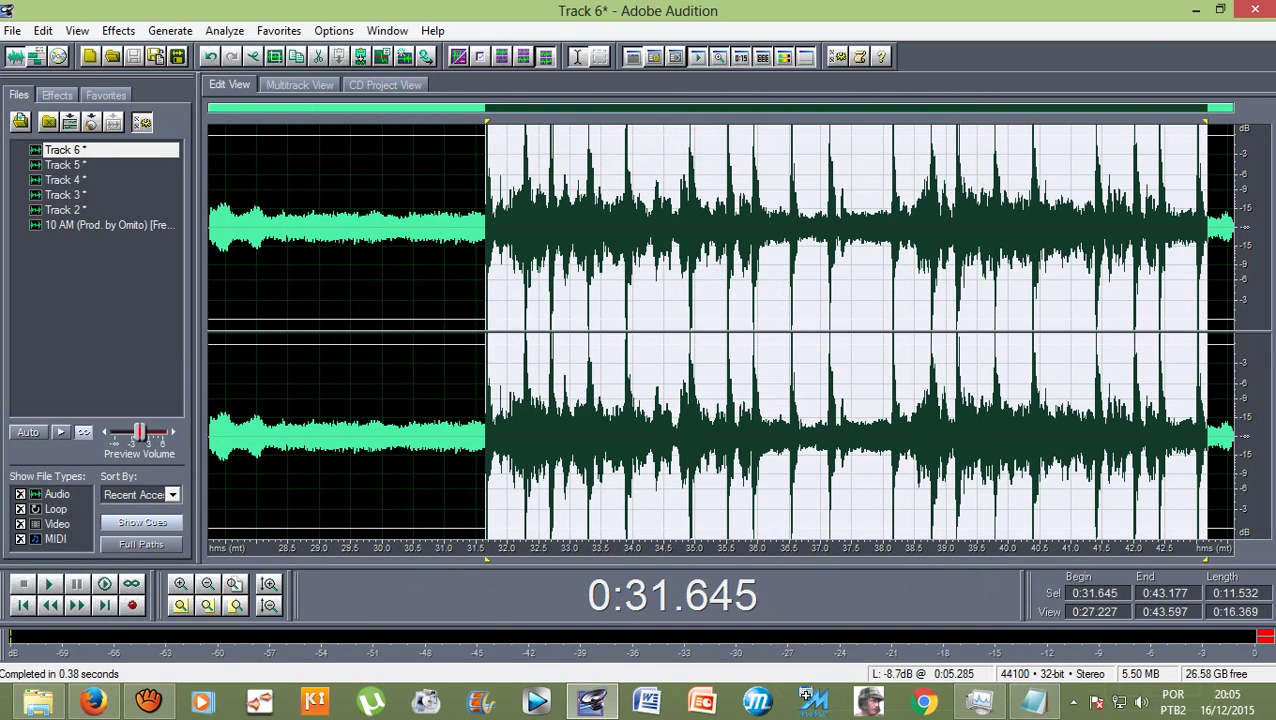
key(space)
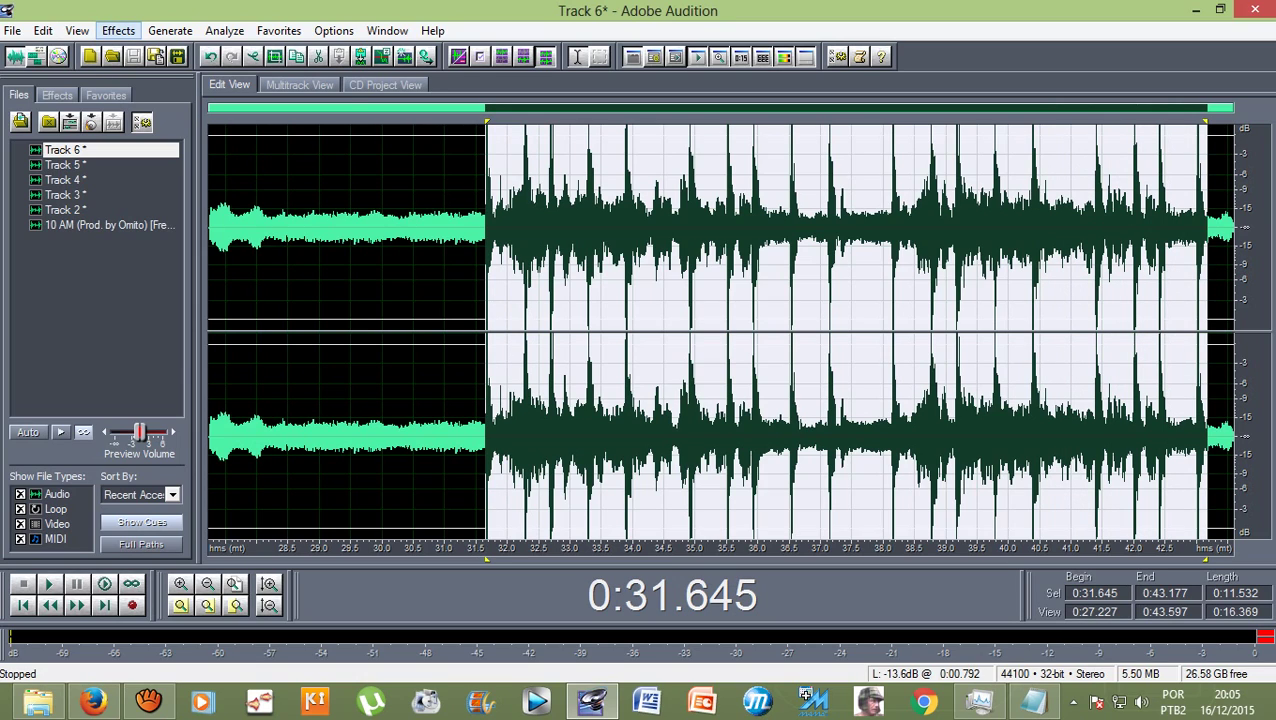
Step: Preview Auto-Tune Evo on the selected section with all scale notes set and the Retune Speed at 13
click(118, 30)
key(Escape)
click(118, 30)
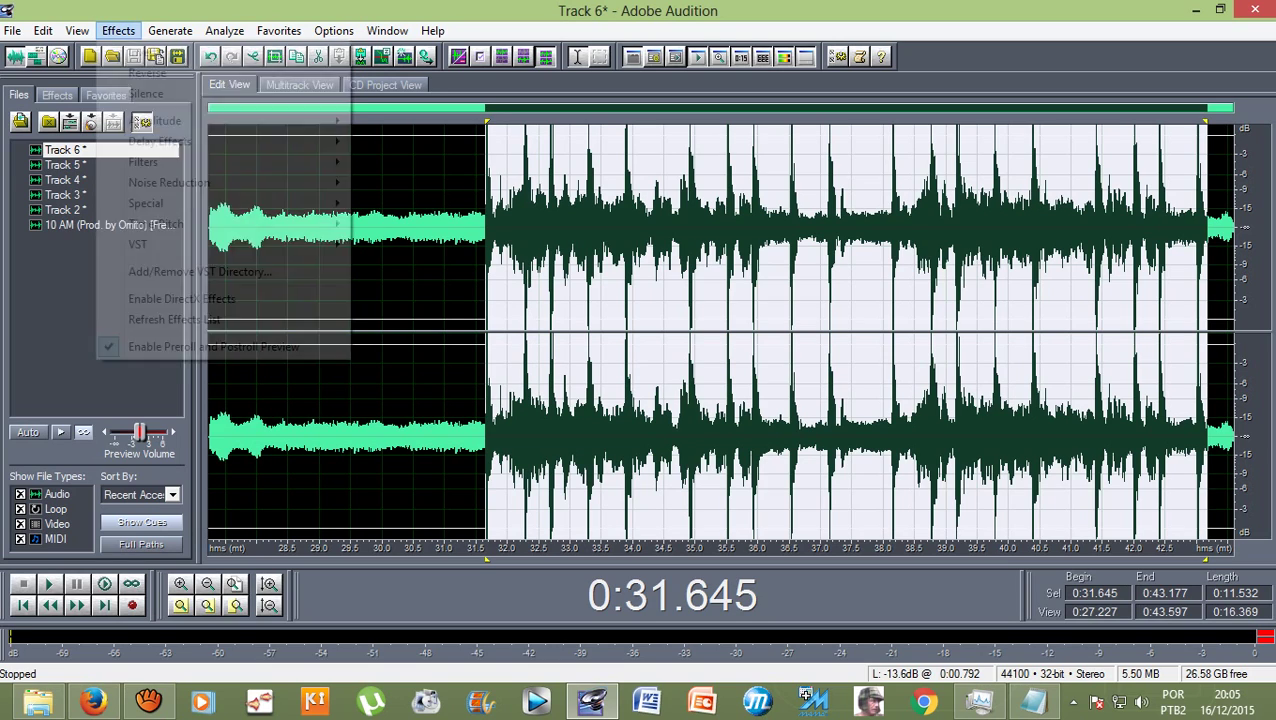
mouse_move(137, 244)
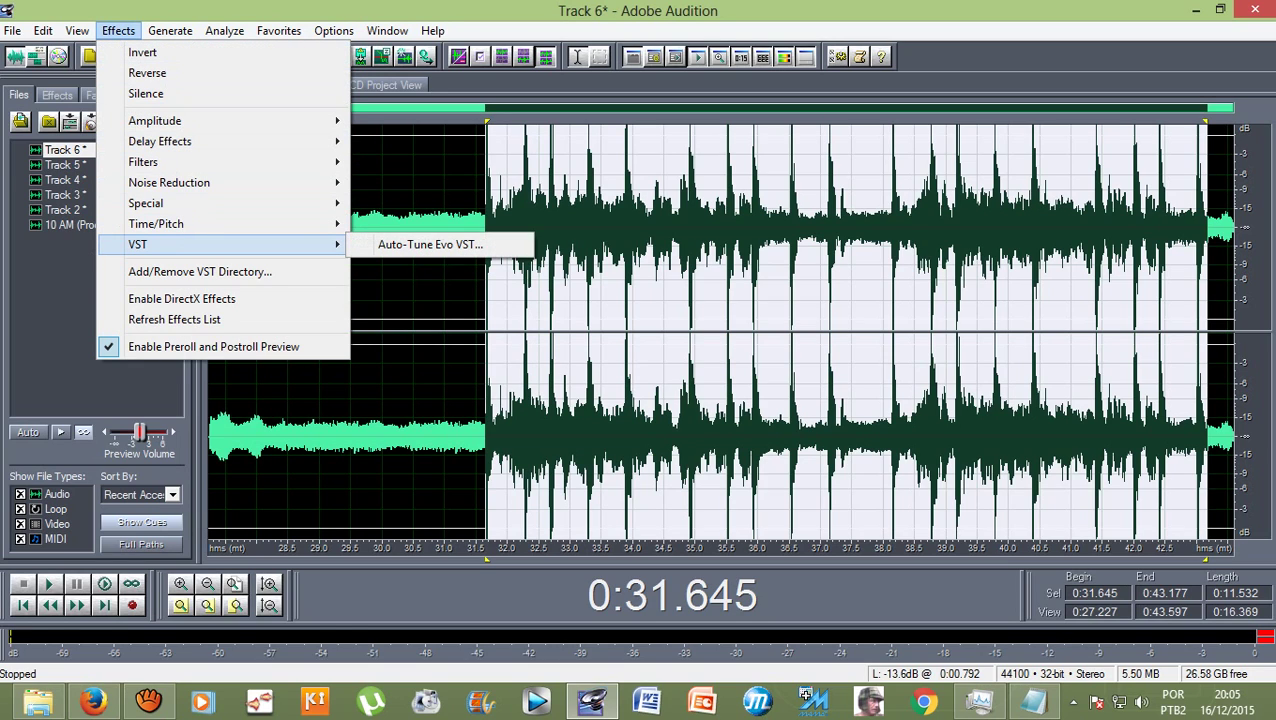
click(430, 244)
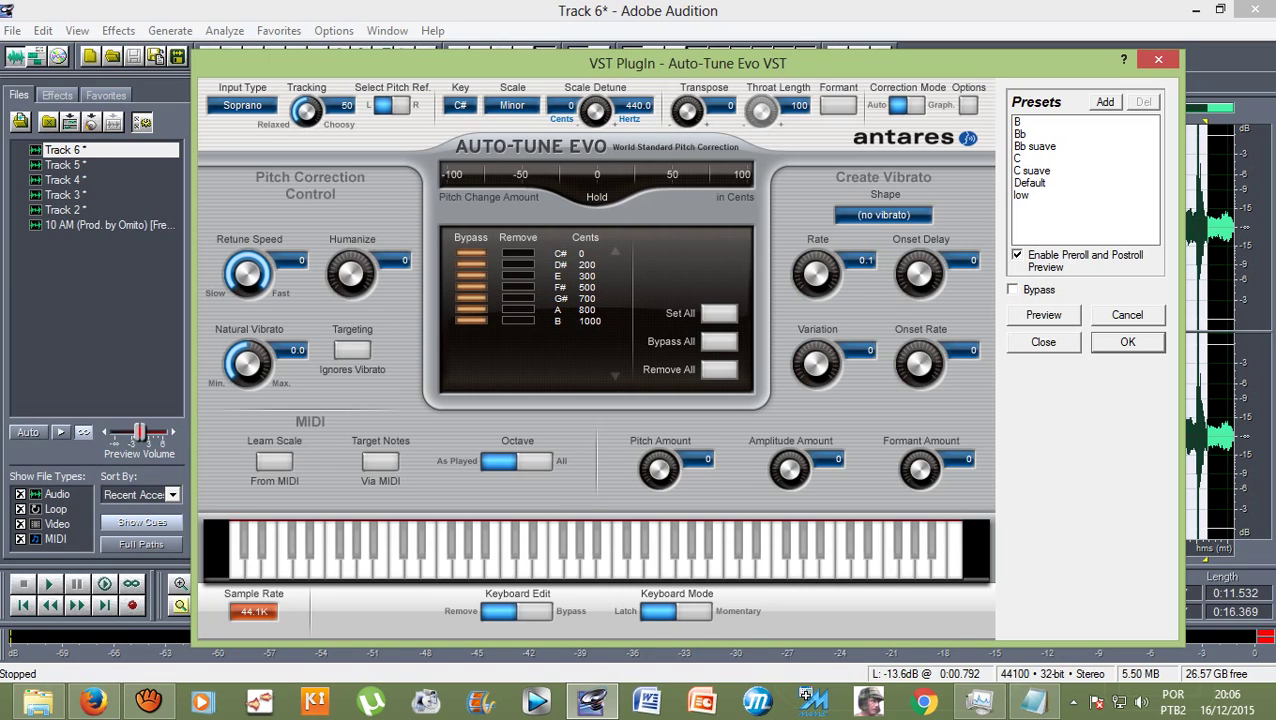
key(space)
click(719, 313)
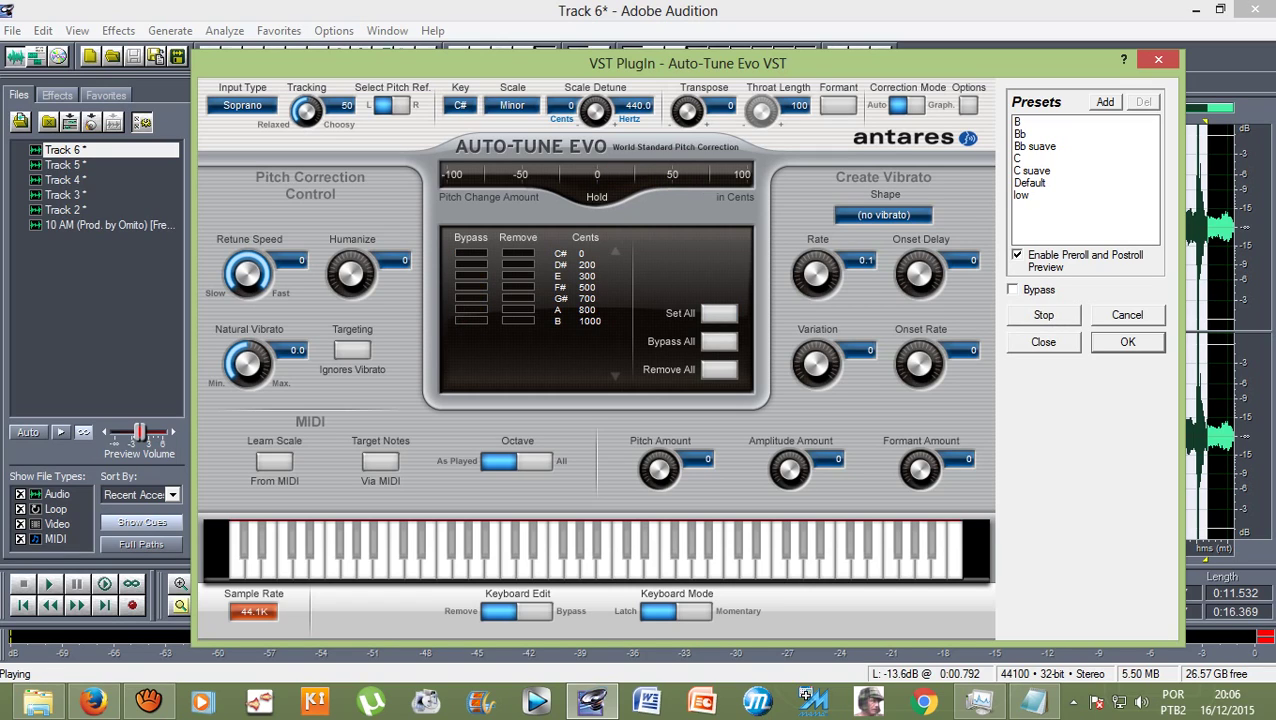
drag(247, 273, 247, 285)
Step: Compare keys C and B in the Auto-Tune Evo preview, choose key C and apply the effect
click(460, 105)
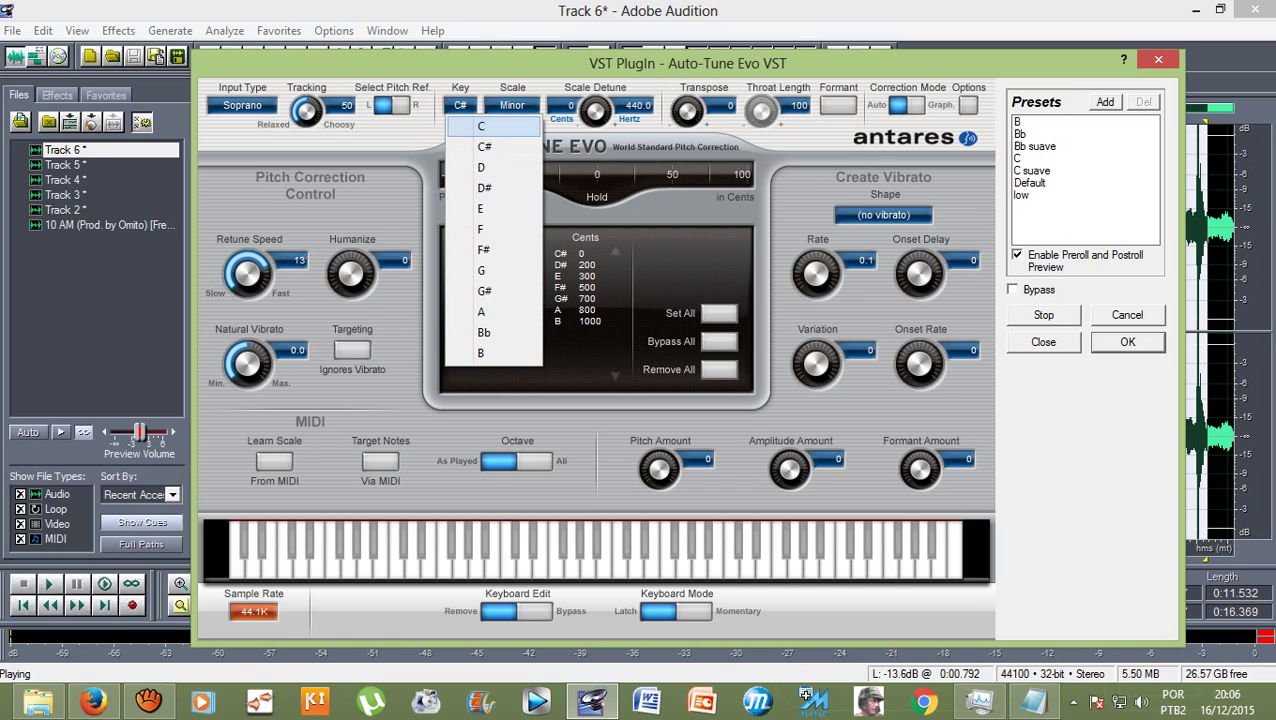
click(480, 126)
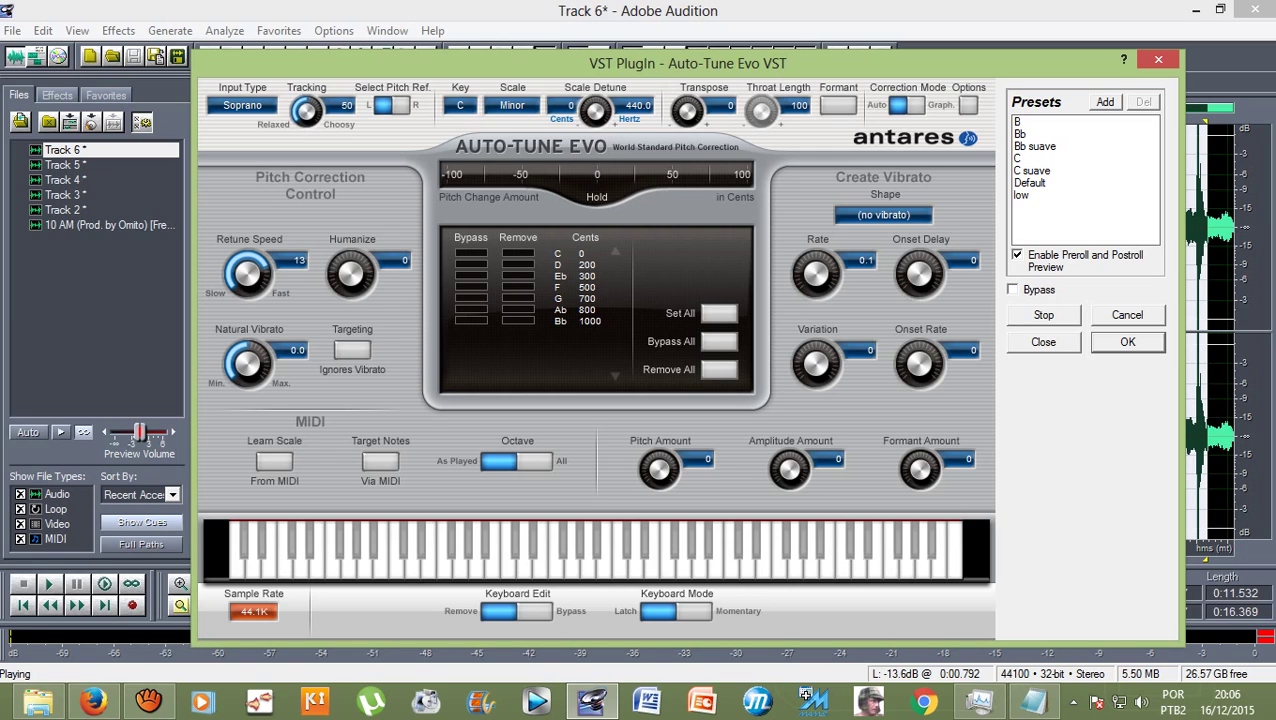
click(460, 105)
click(493, 353)
click(460, 105)
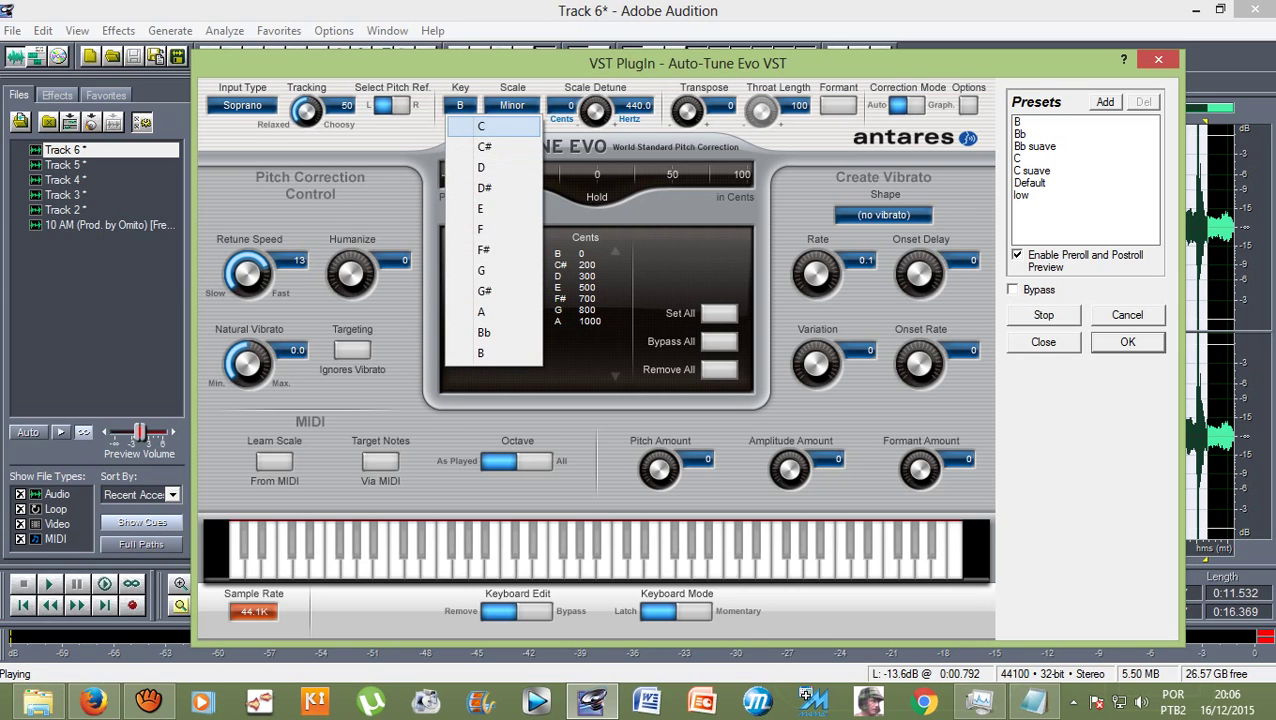
click(475, 125)
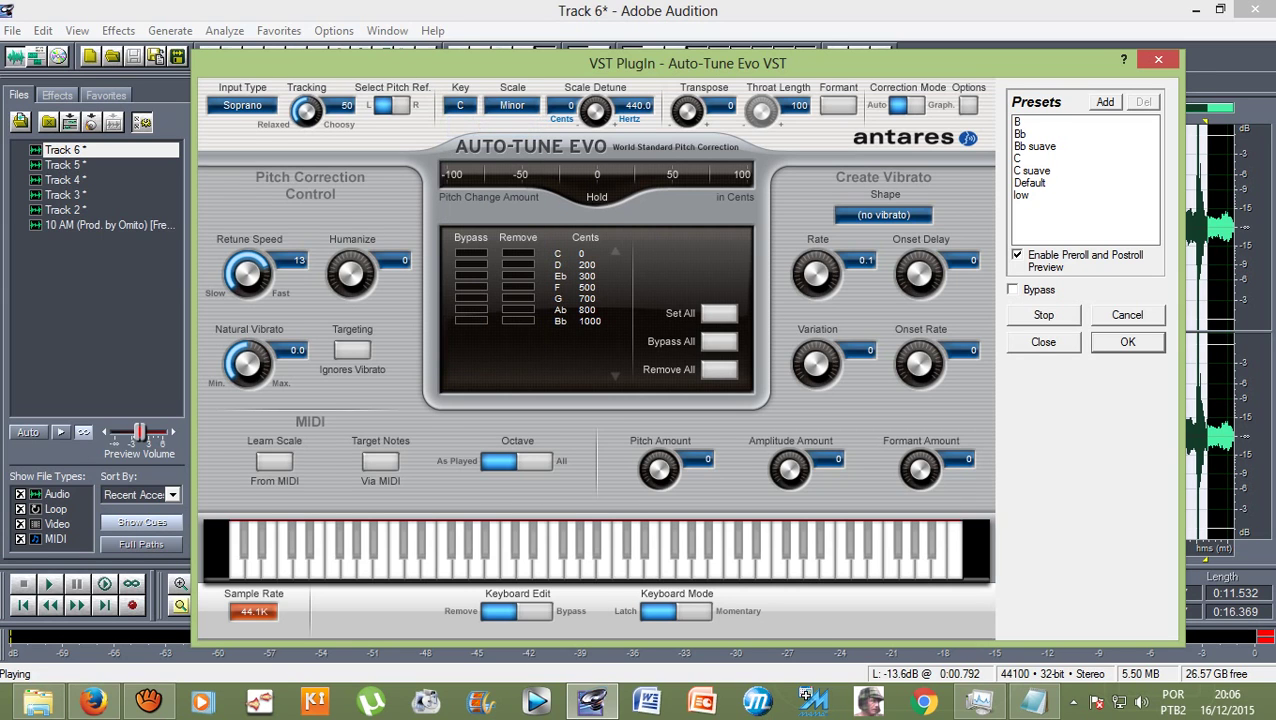
key(Return)
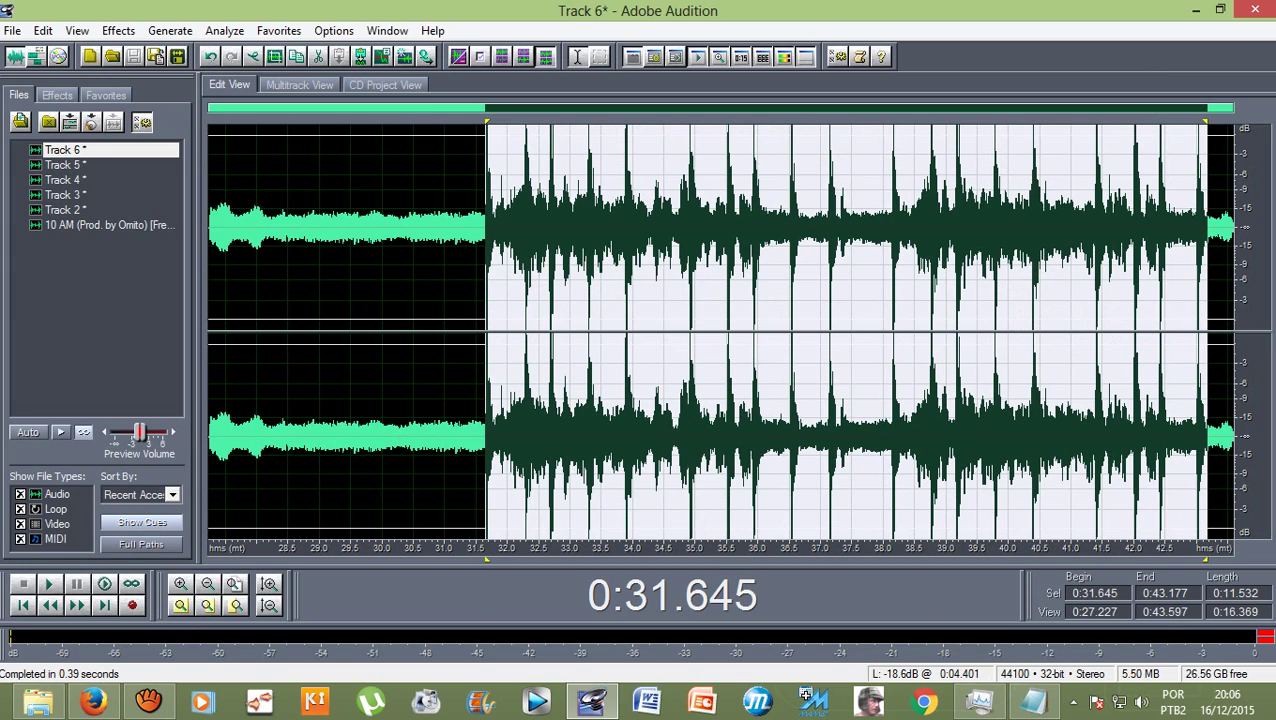
Step: Play the processed Track 6 take from 0:31.615
click(483, 330)
key(space)
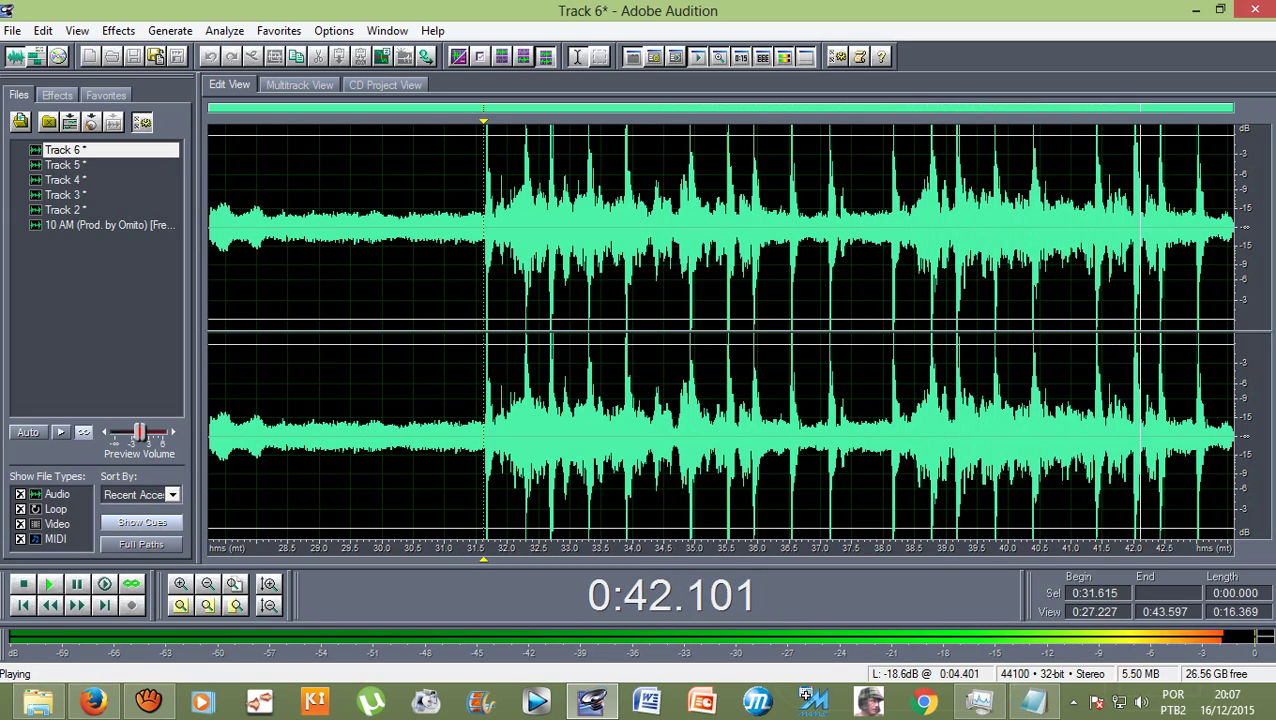
key(space)
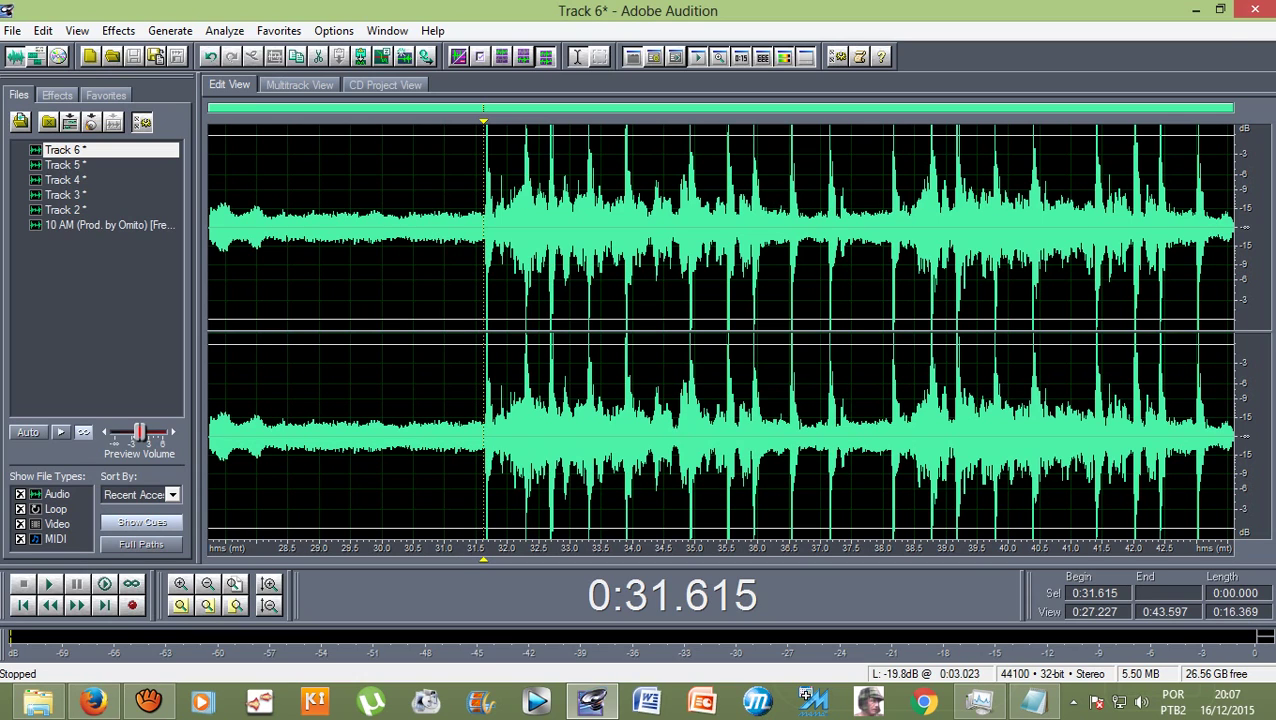
Step: Return to the Multitrack View, look over the recorded tracks and place the playback cursor at 0:27.227, the start of the Track 6 clip
click(299, 85)
scroll(785, 330, up, 3)
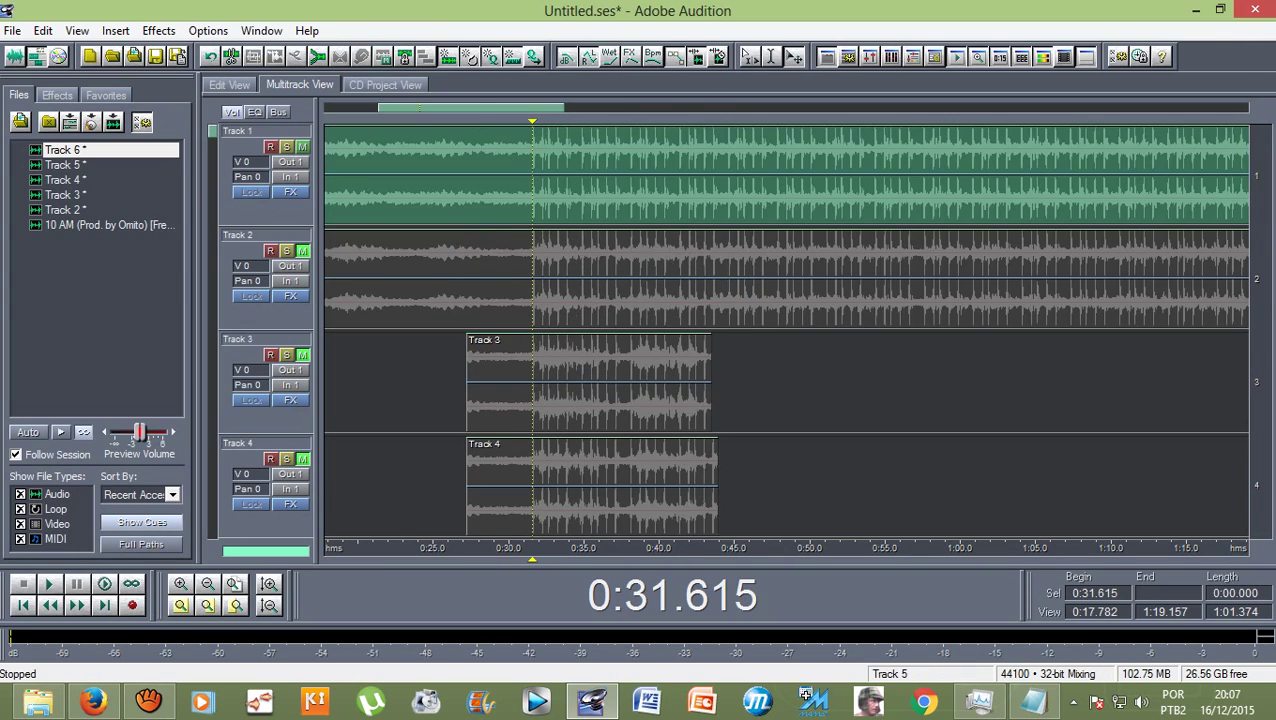
scroll(785, 330, down, 3)
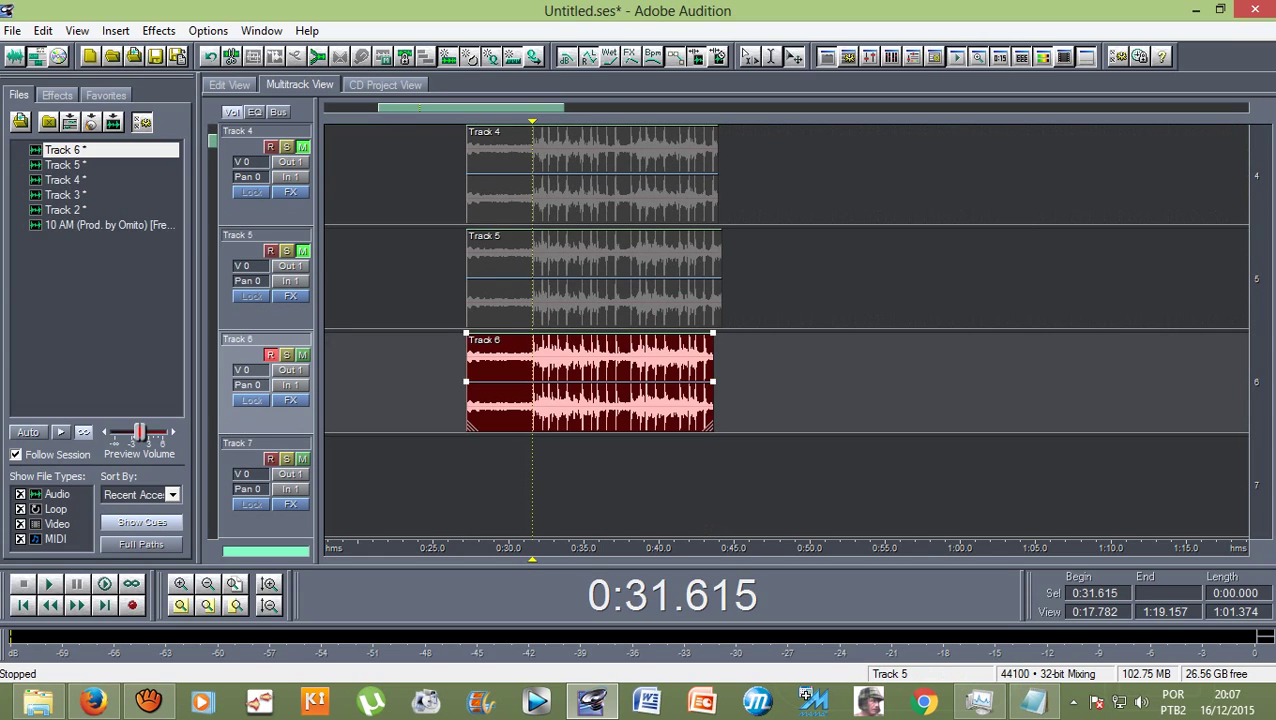
scroll(785, 330, up, 3)
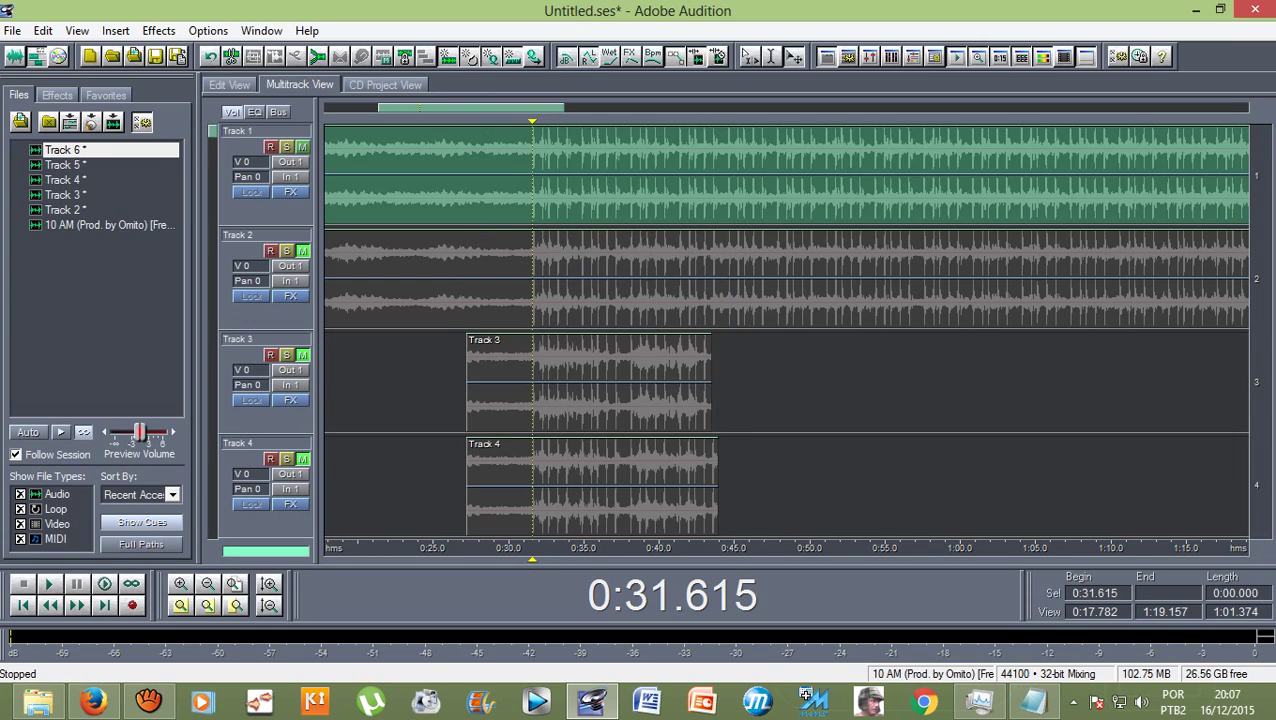
scroll(785, 107, down, 2)
scroll(785, 330, down, 1)
scroll(785, 330, down, 3)
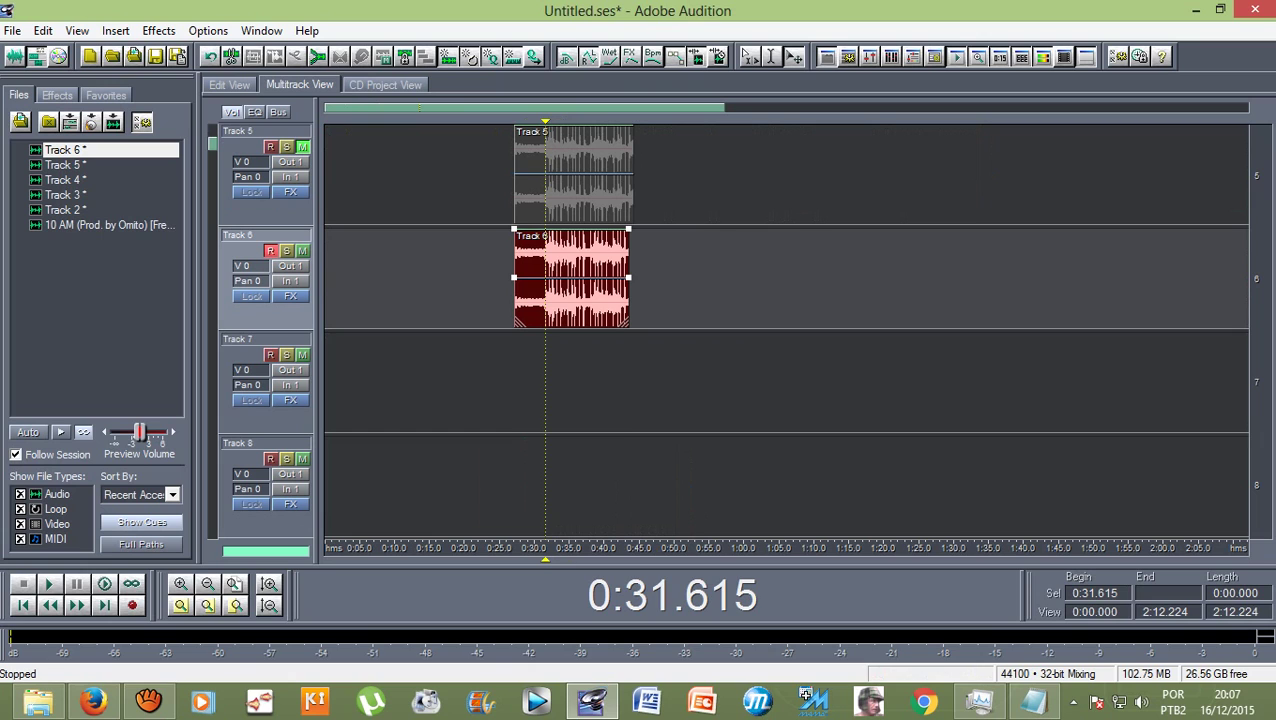
scroll(785, 330, up, 4)
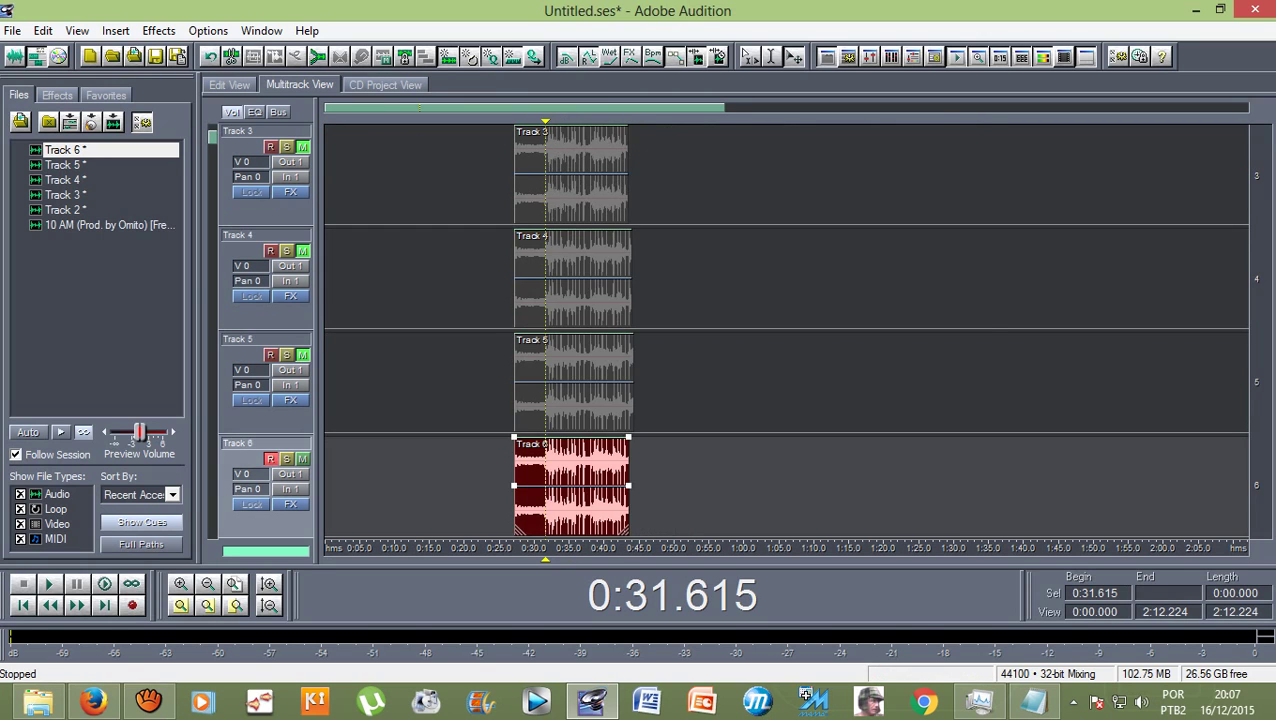
scroll(785, 330, down, 3)
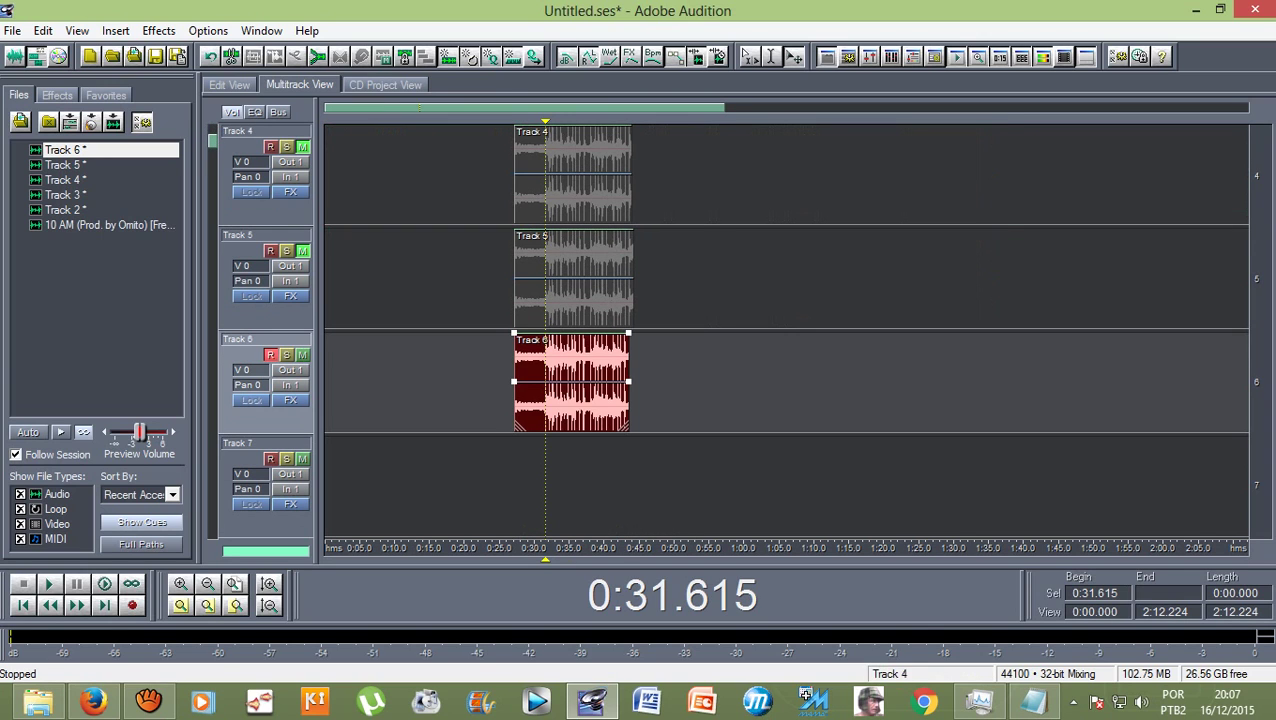
click(514, 121)
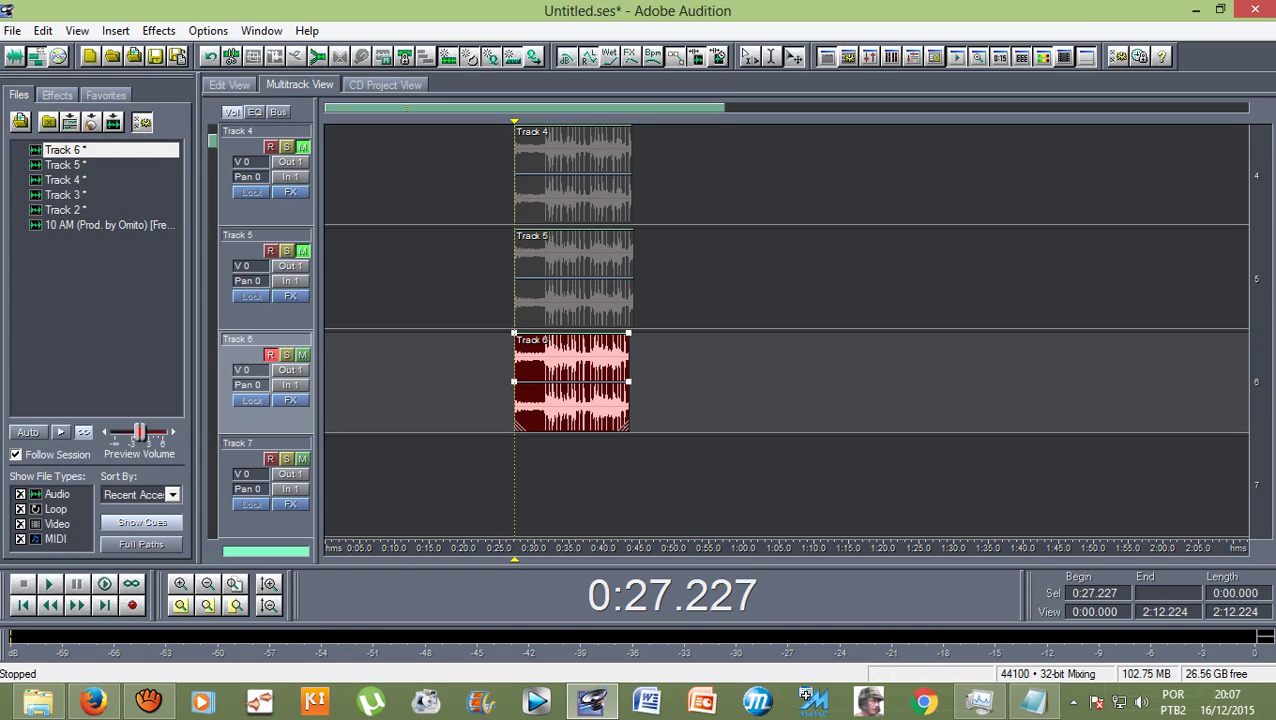
click(148, 702)
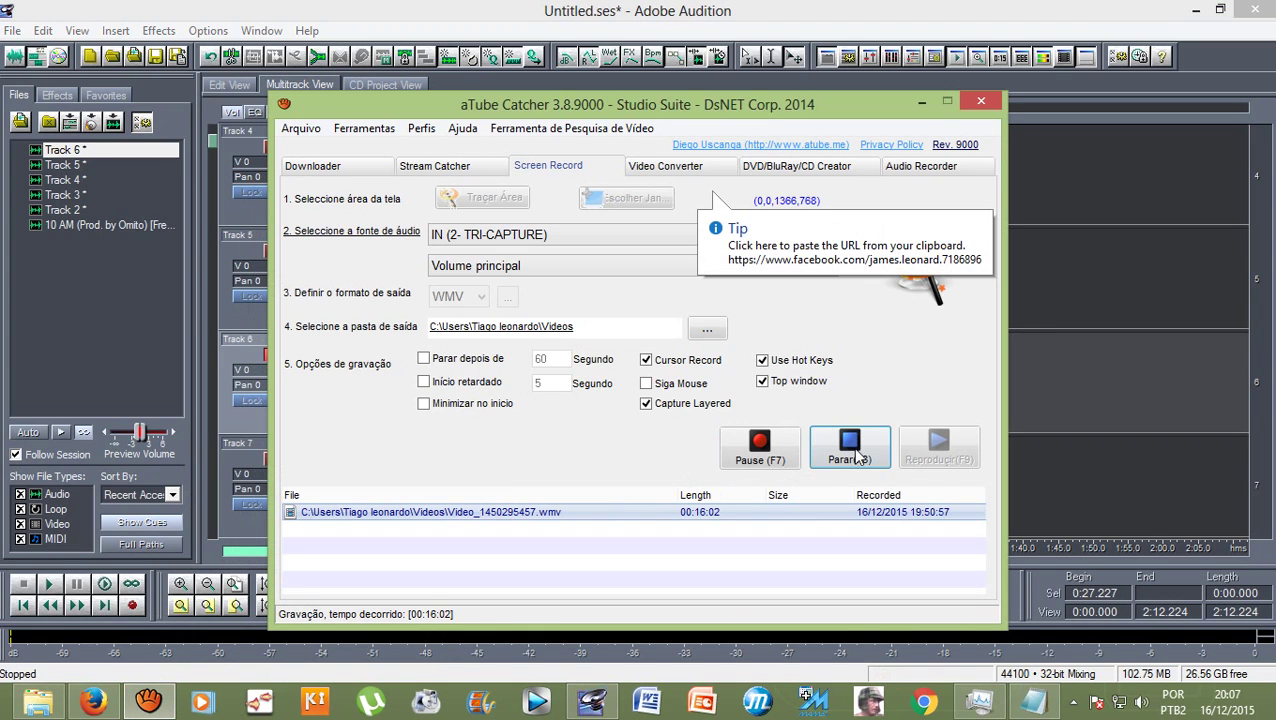
click(760, 450)
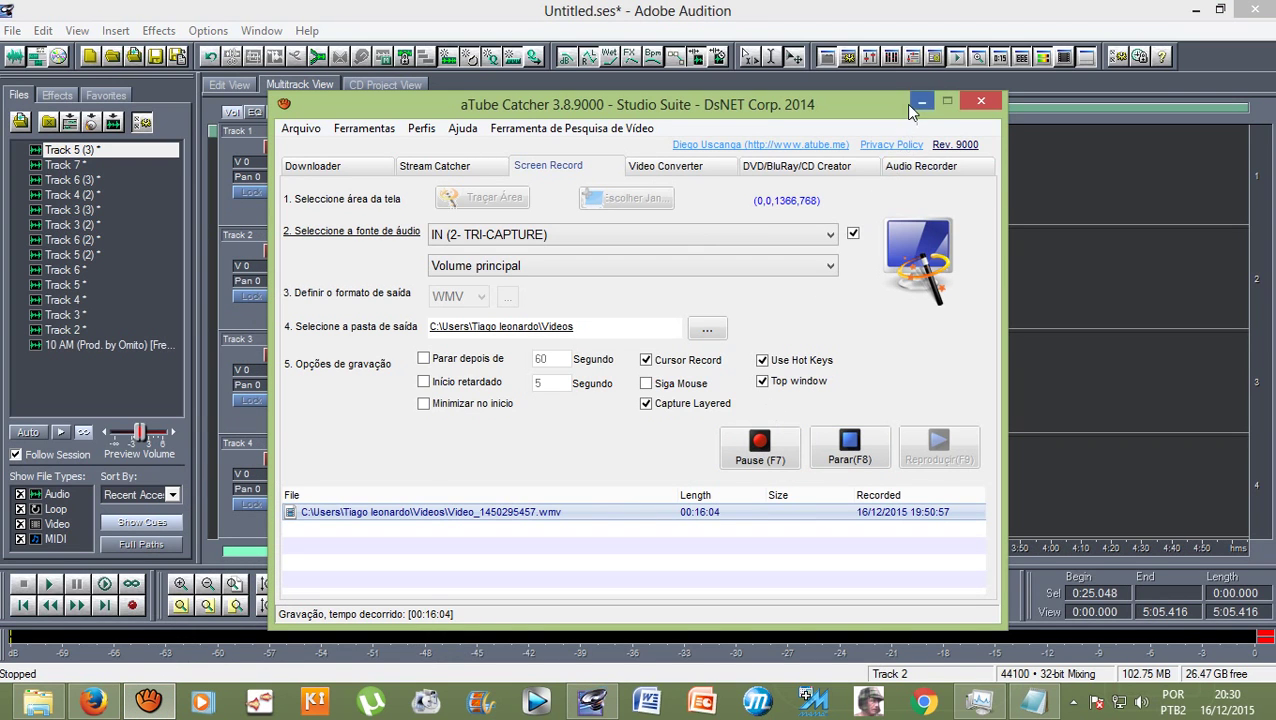
click(912, 104)
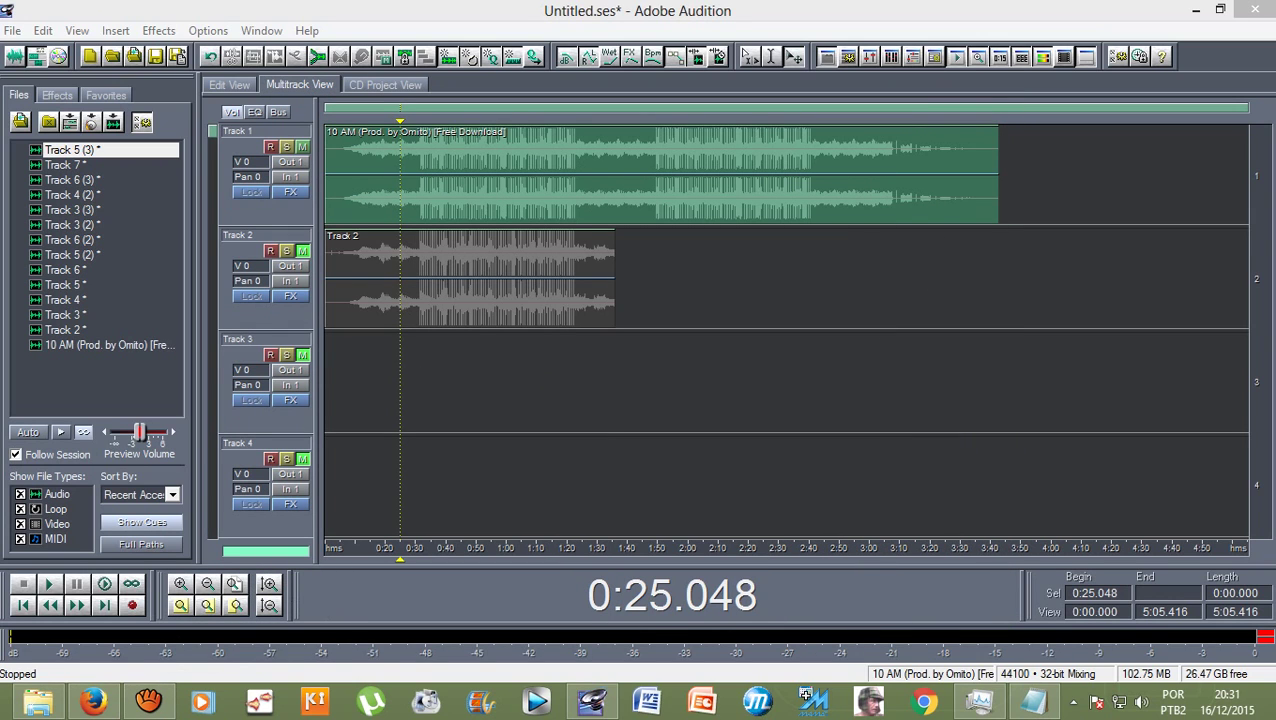
Step: Look over the session's tracks and move the playback cursor to 0:30.000, just before the Track 7 clip
click(270, 354)
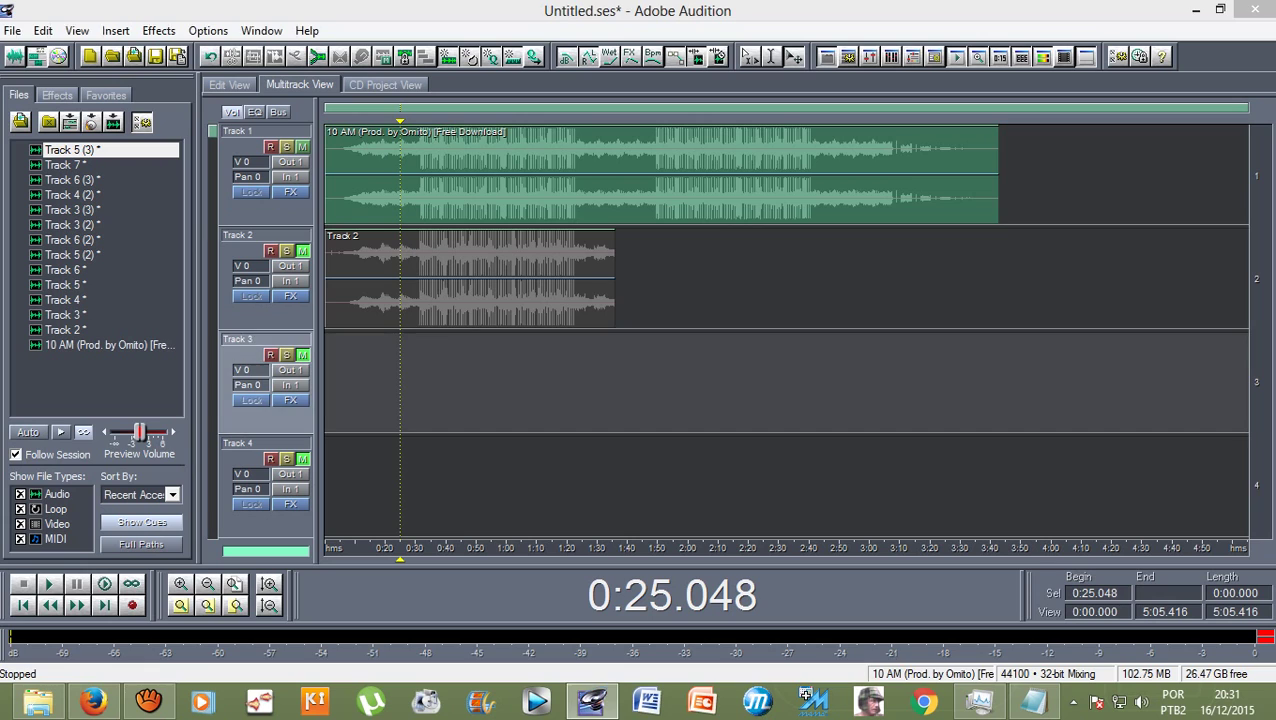
scroll(785, 330, down, 4)
scroll(785, 330, up, 2)
scroll(785, 330, down, 2)
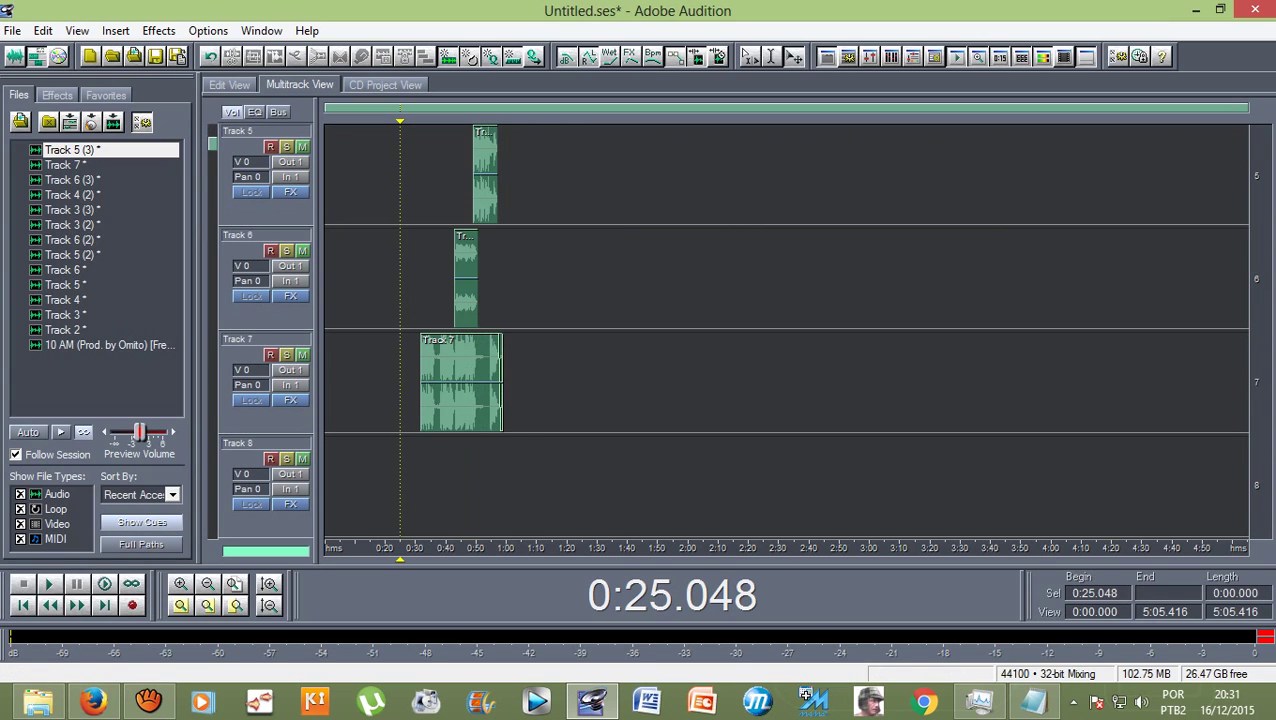
scroll(785, 330, up, 4)
scroll(785, 330, down, 4)
drag(400, 121, 412, 121)
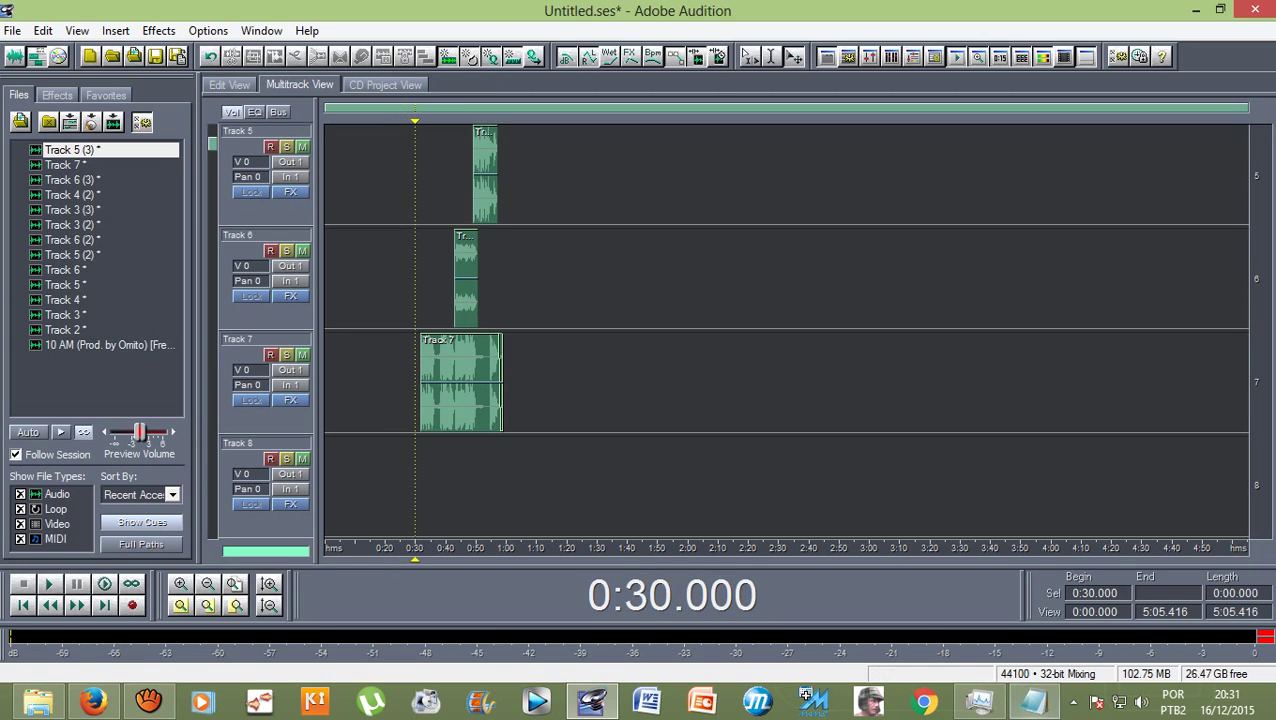
Step: Reduce the Audition window to show the Notepad lyrics beside it and select all the lyric lines
click(1219, 9)
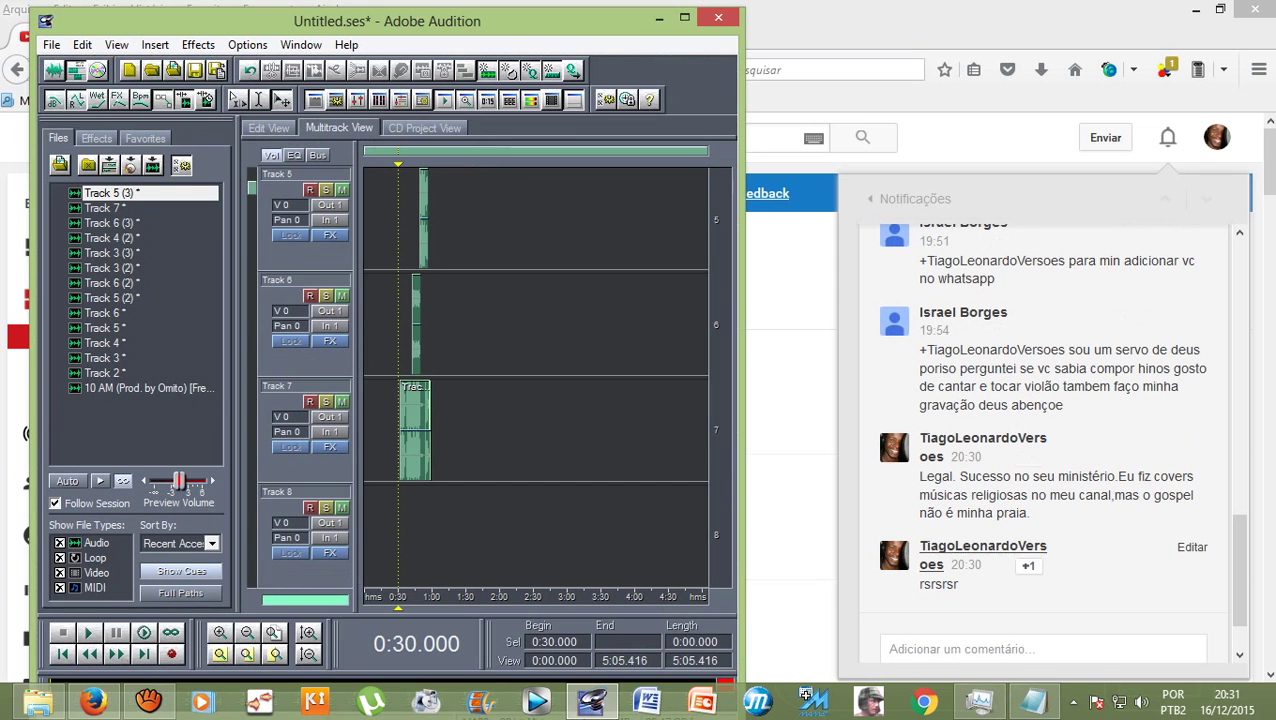
click(1033, 700)
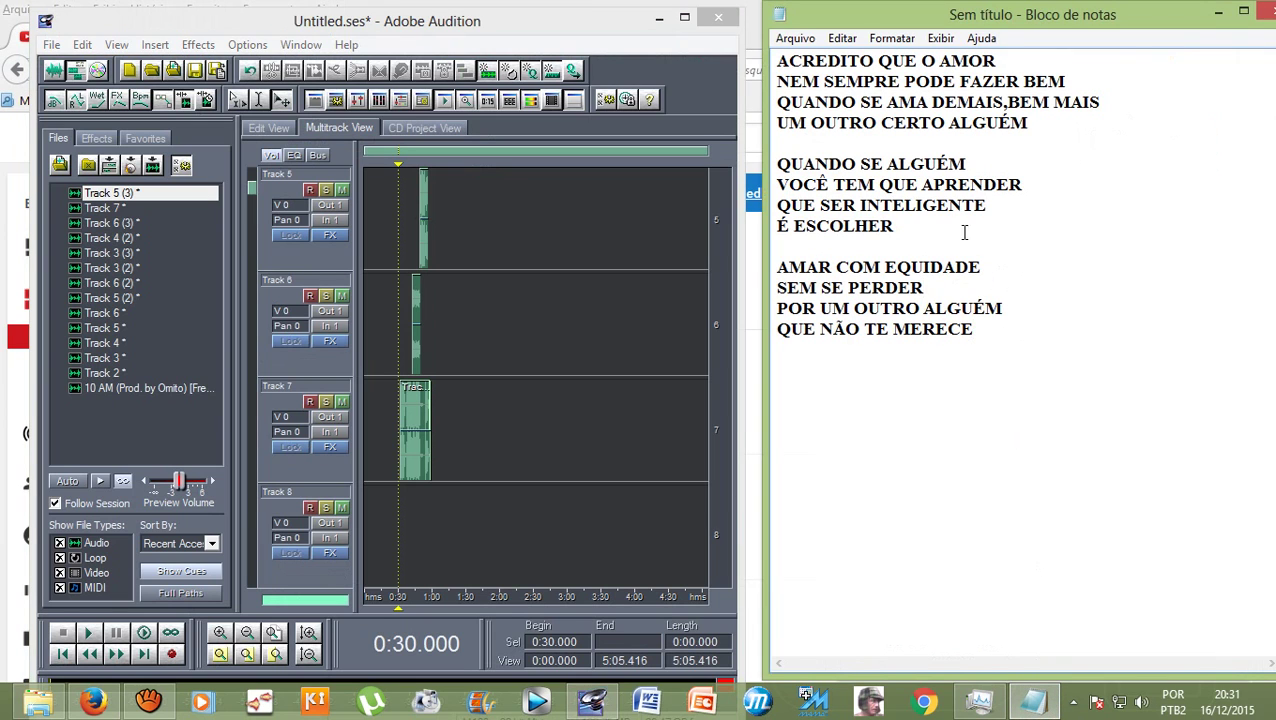
drag(1018, 309, 722, 30)
drag(1047, 334, 777, 60)
click(536, 323)
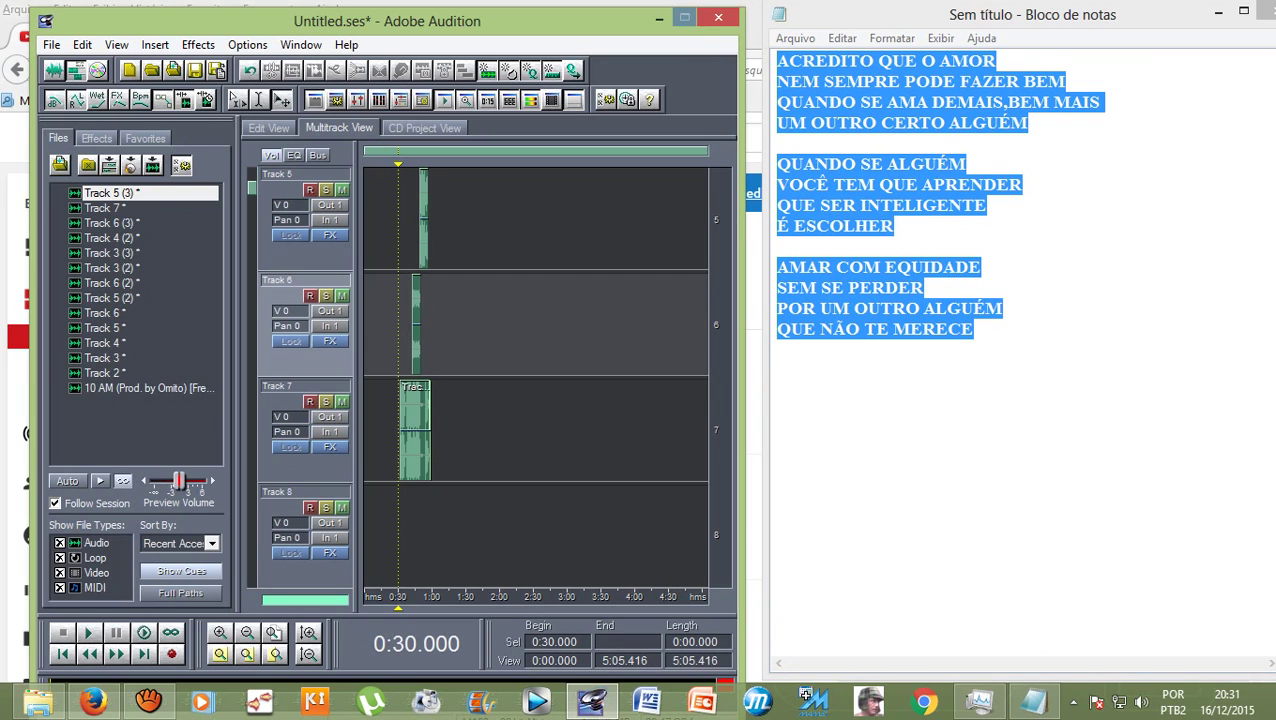
Step: Start saving the session under a new name in the Projetos adobe folder, beginning with the artist's name and a dash
click(684, 17)
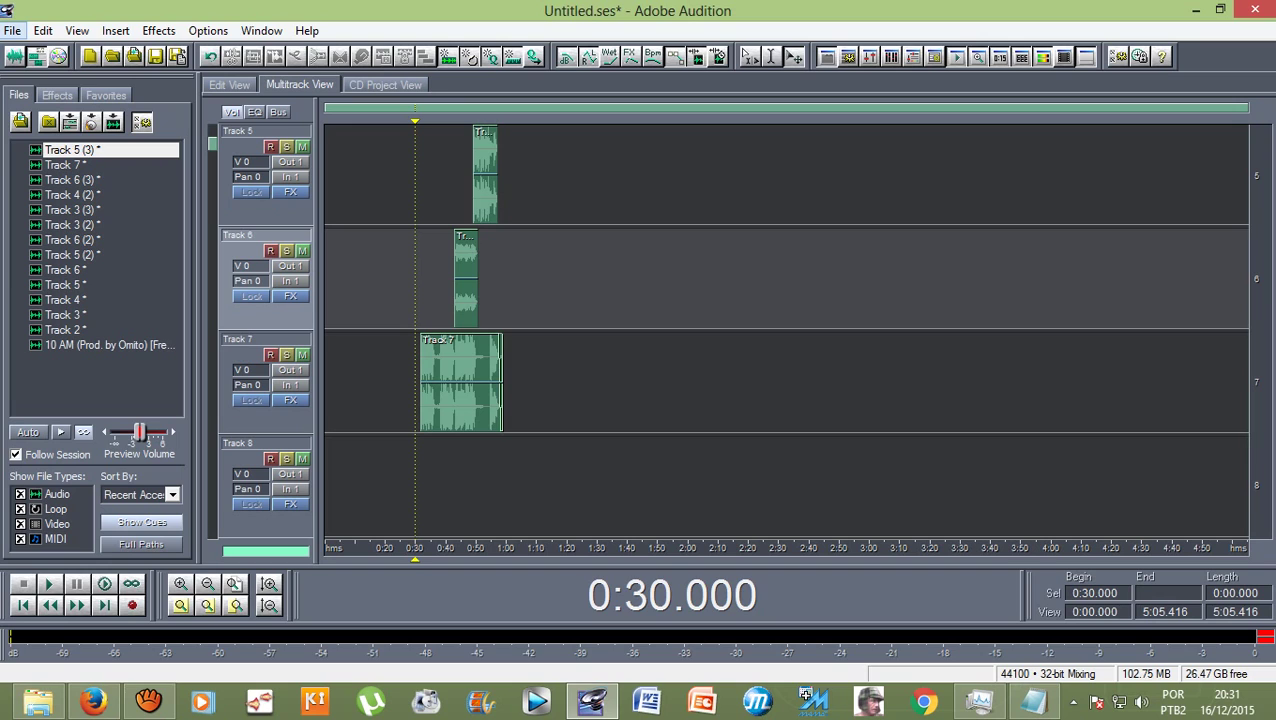
click(12, 30)
key(Down)
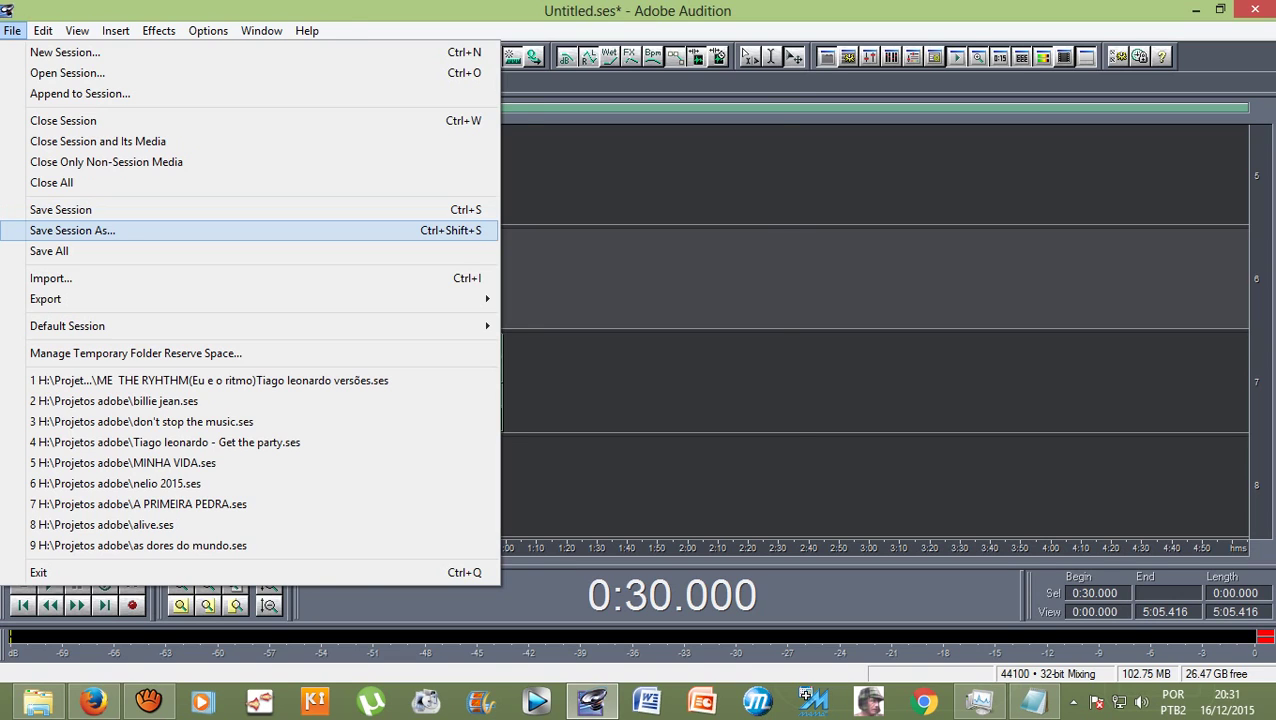
key(Return)
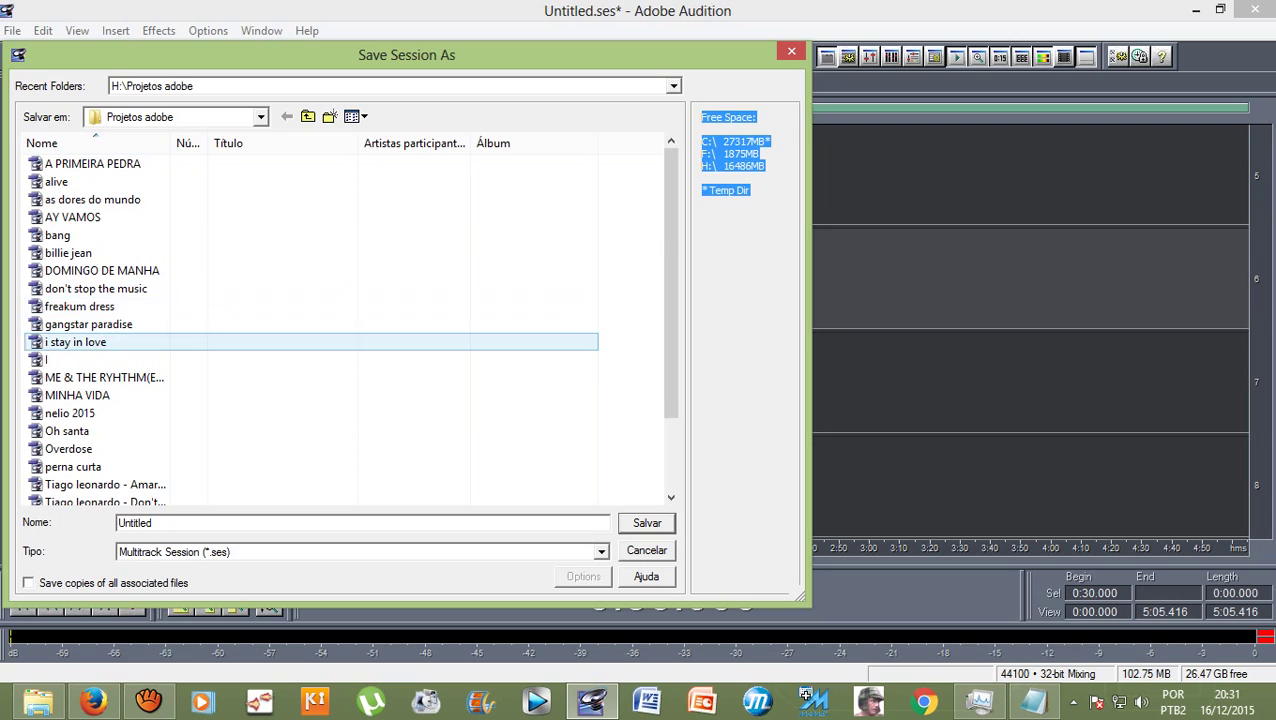
drag(155, 523, 116, 523)
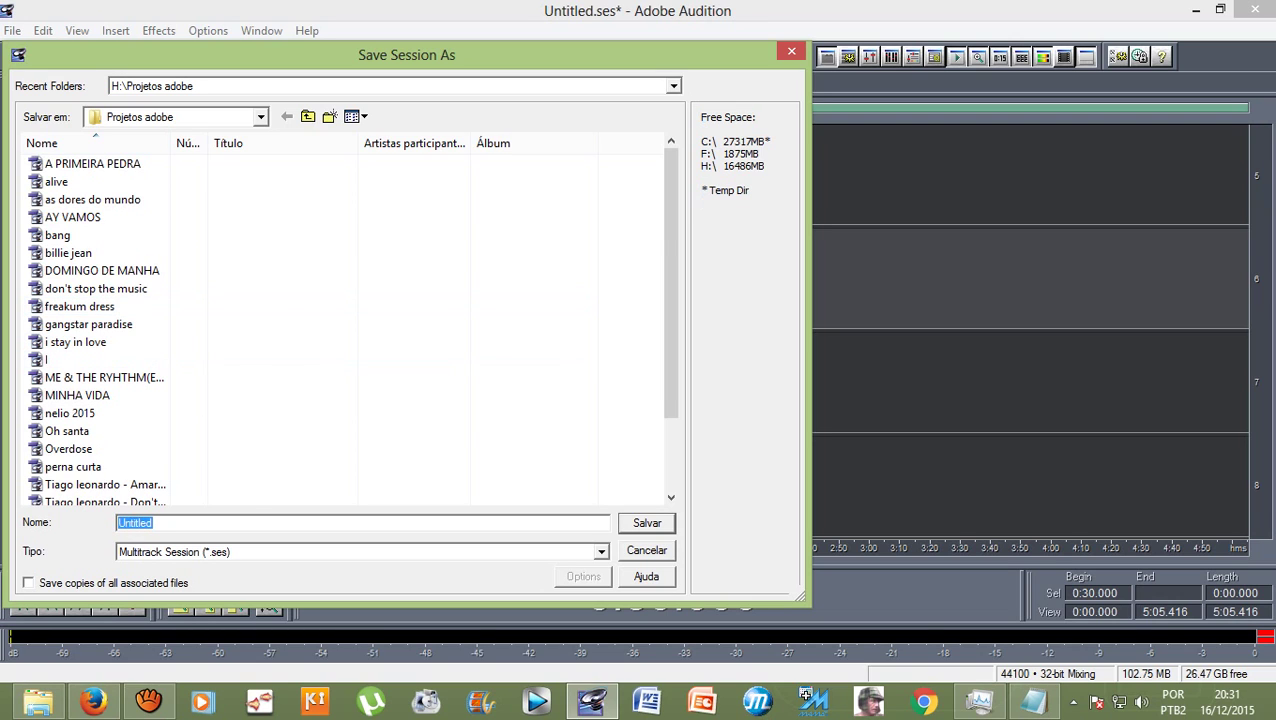
text(Tiag)
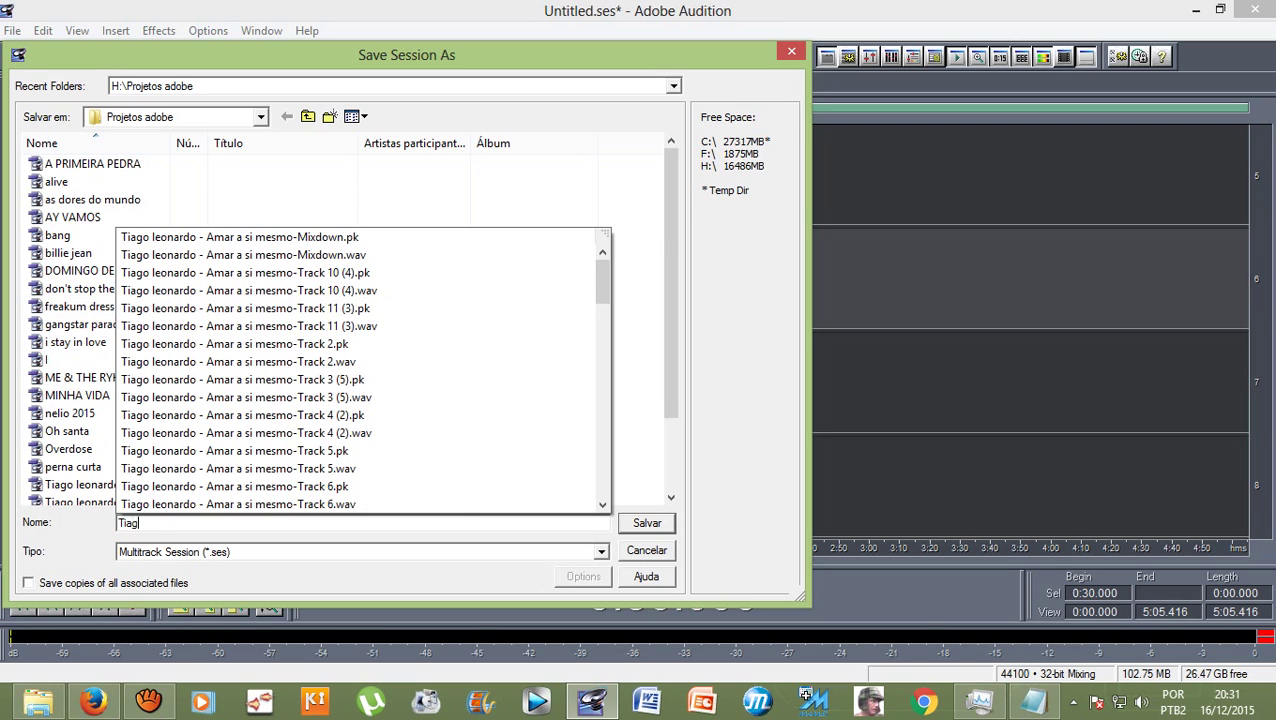
text(o leonardo -)
Step: Check the lyrics note, complete the session name with "Amar com moderação" and save the session
click(1033, 702)
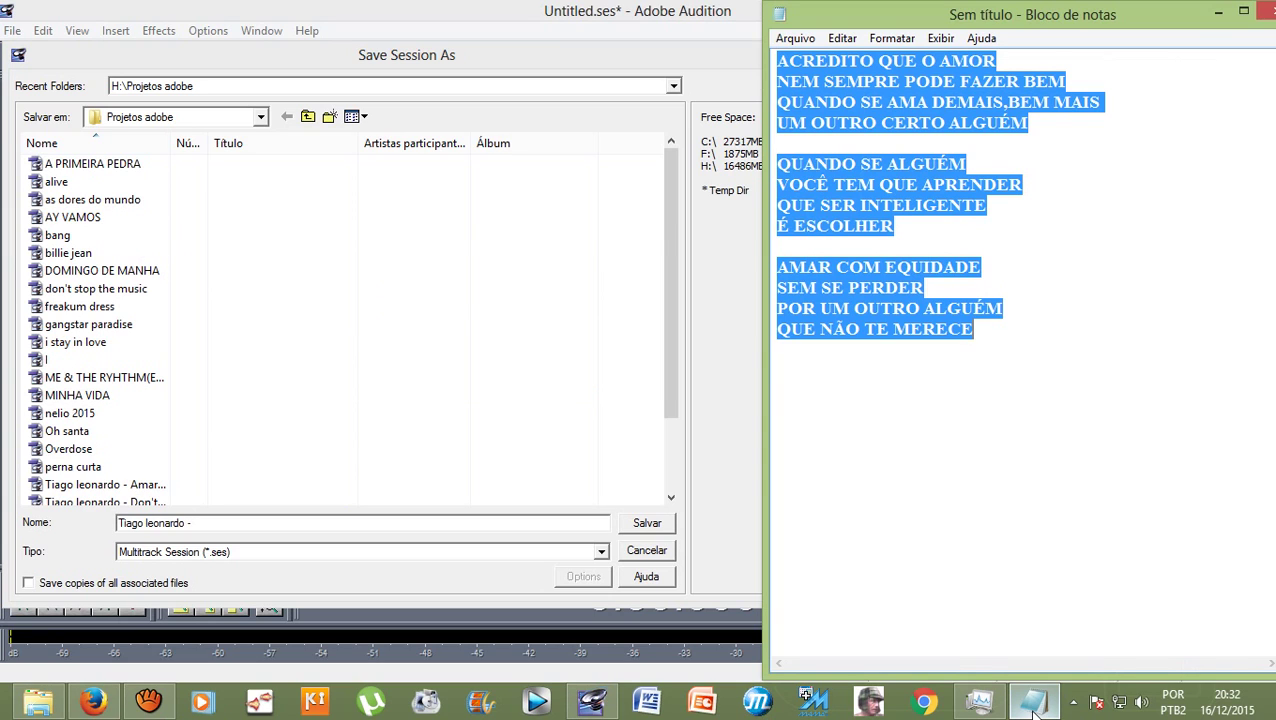
click(1033, 702)
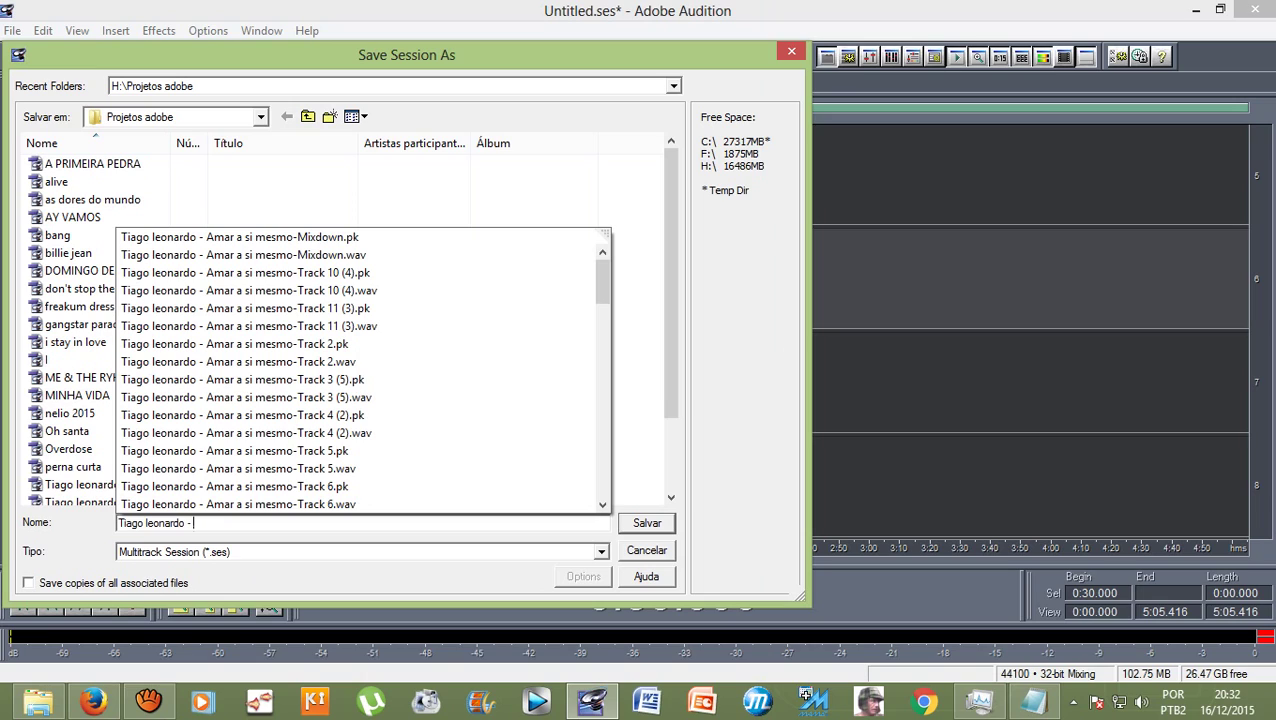
text(Amar c)
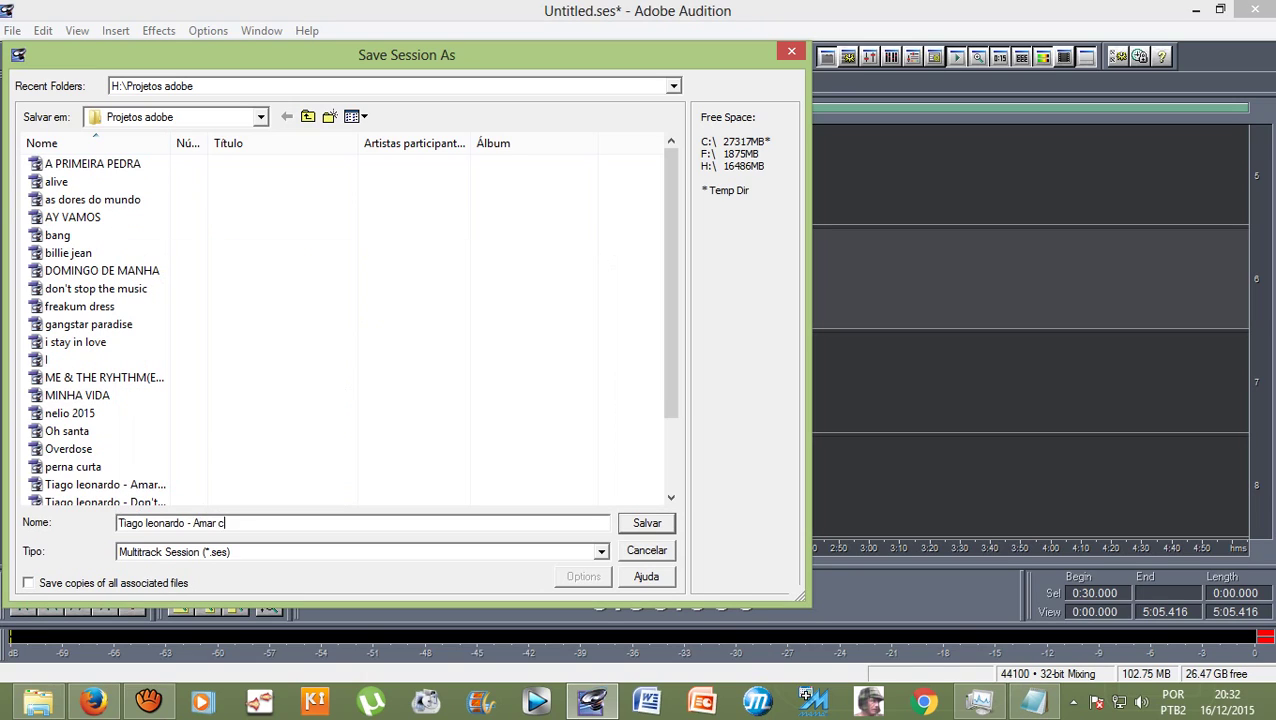
text(om moderação)
key(Return)
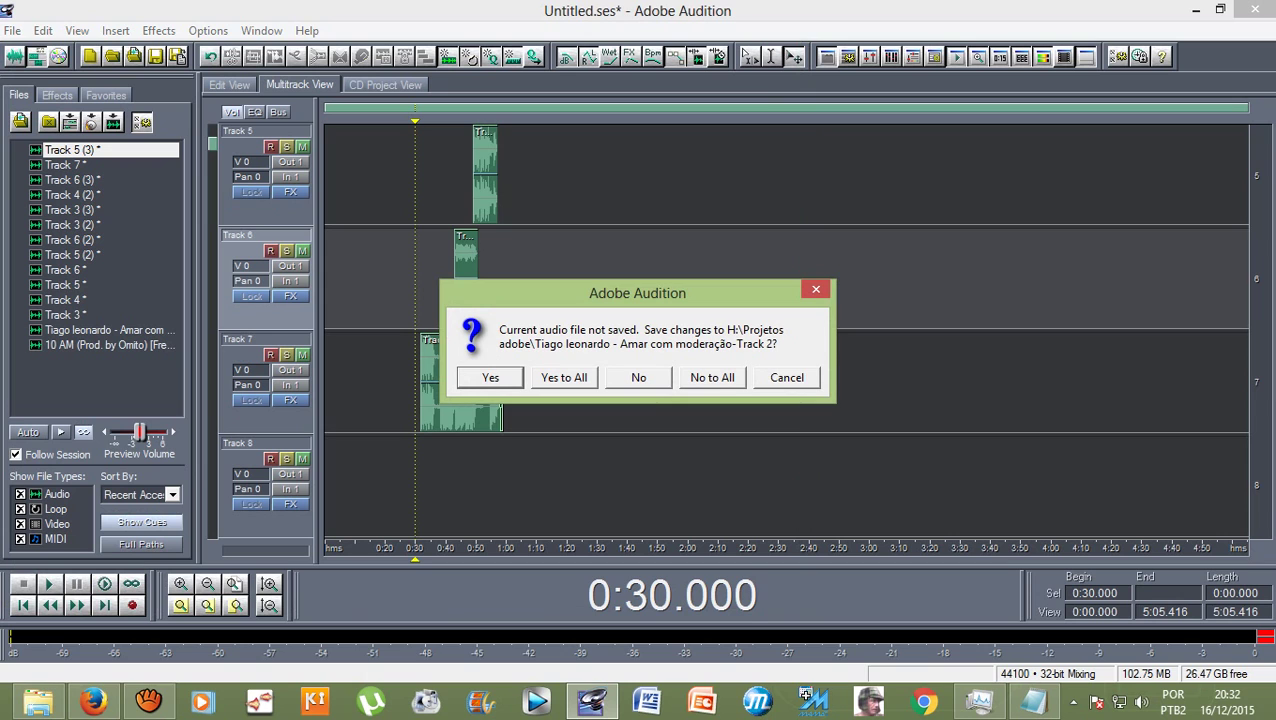
Step: Save the session's Track 2, Track 6 (3), Track 5 (3) and Track 7 audio as Windows PCM files under their proposed names
key(Return)
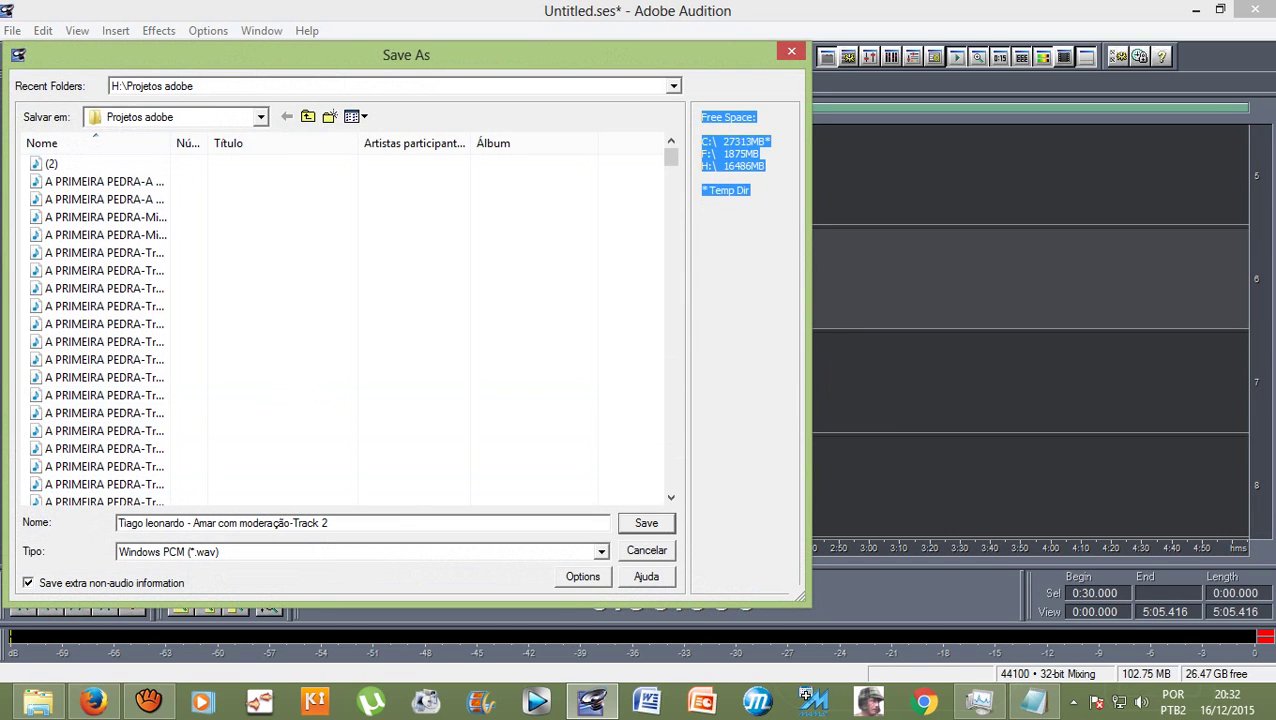
key(Return)
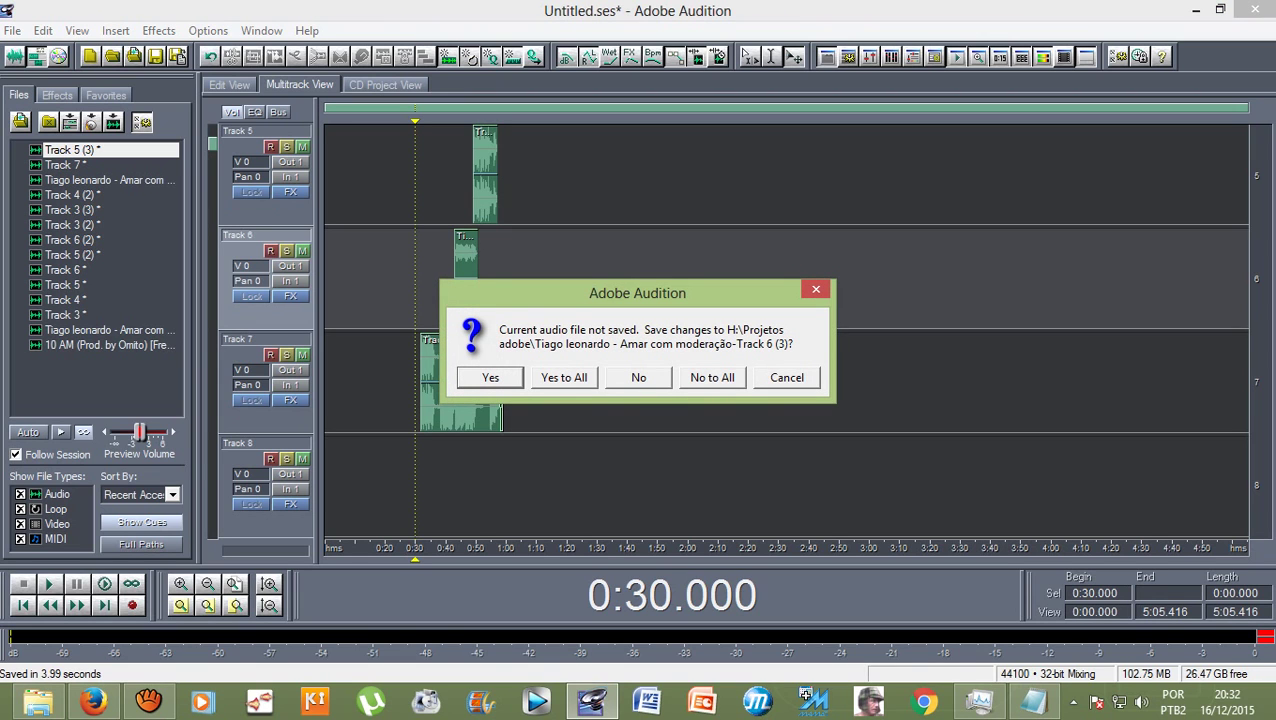
key(Return)
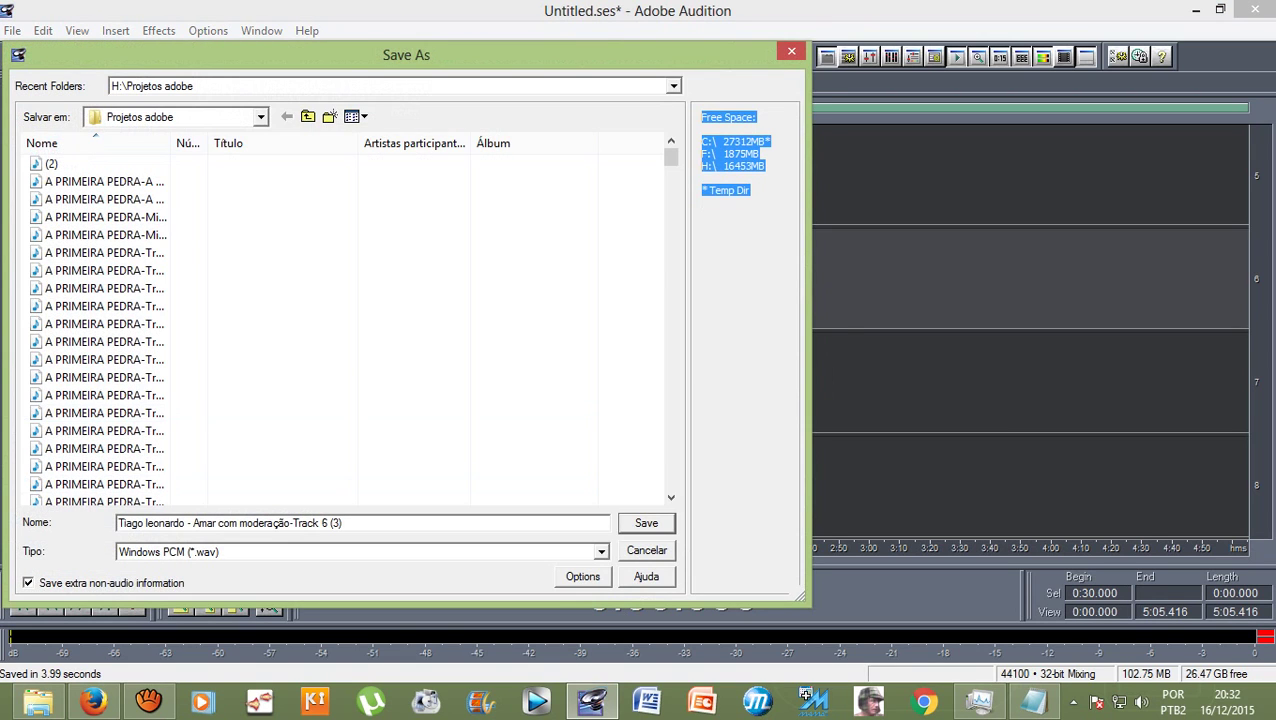
key(Return)
key(Return)
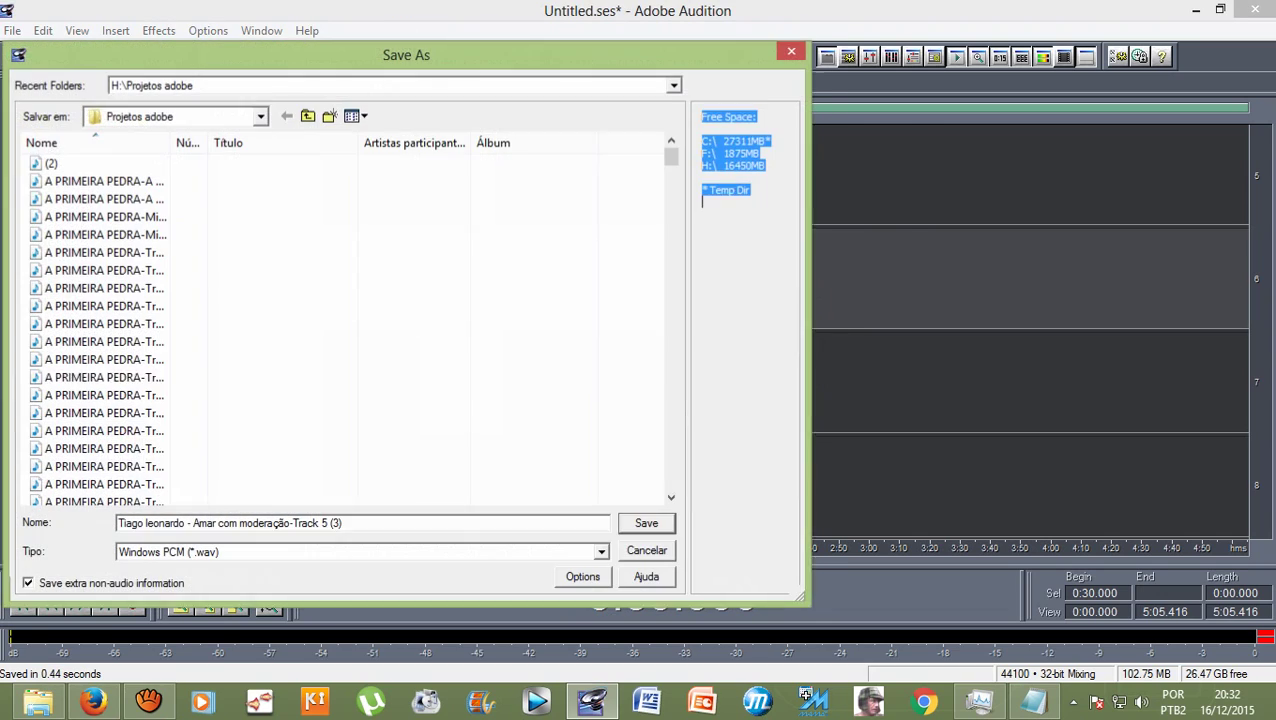
key(Return)
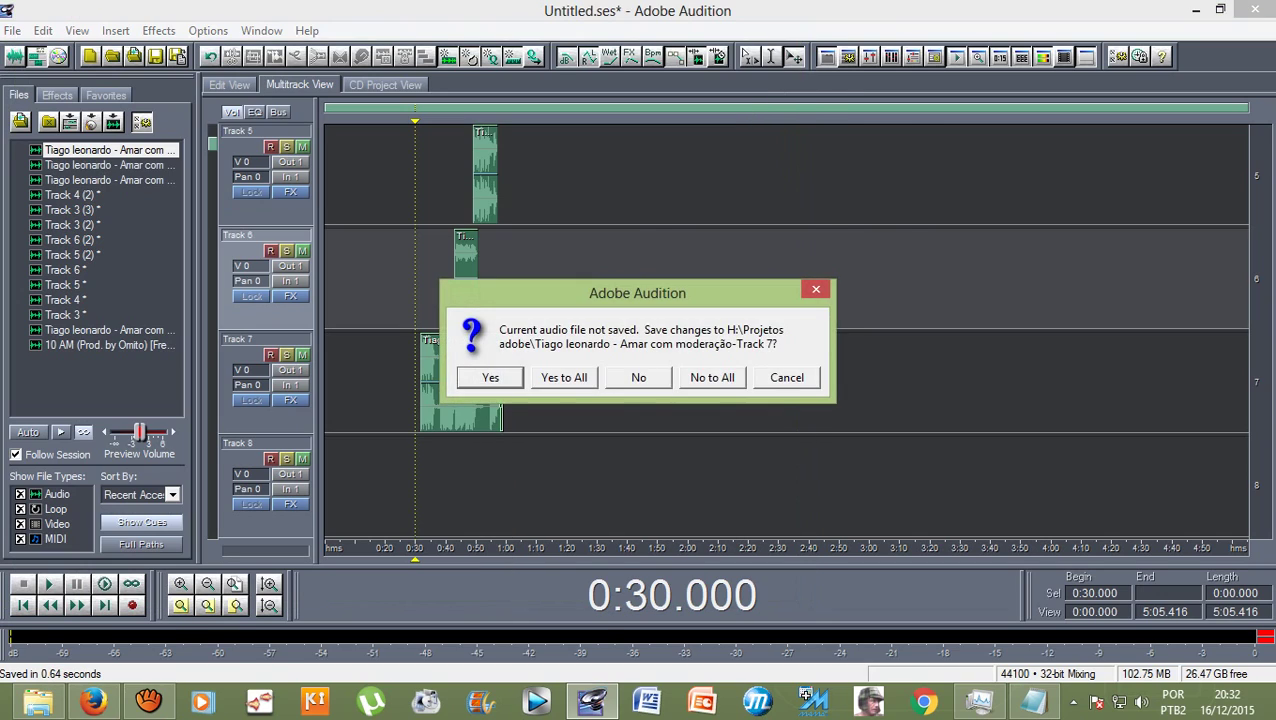
key(Return)
key(Return)
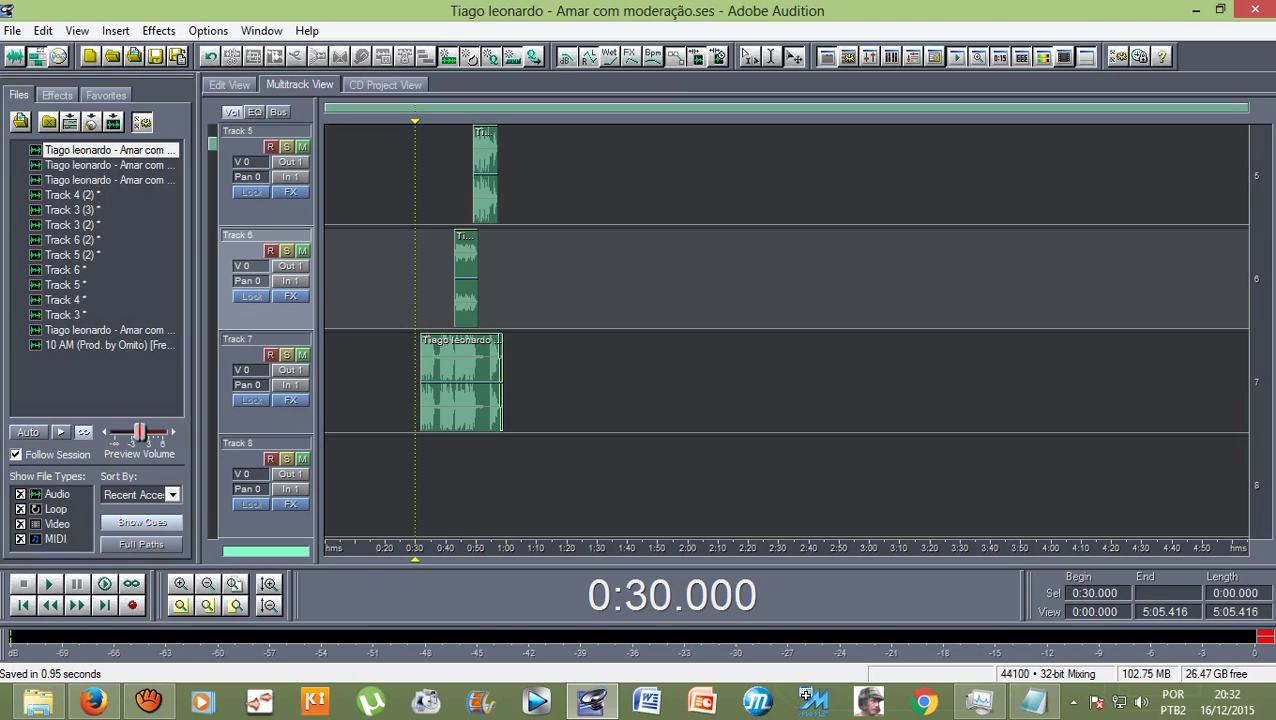
Step: Play the session from 0:25.735 with the Notepad lyrics alongside and deselected, then stop playback
scroll(786, 330, up, 2)
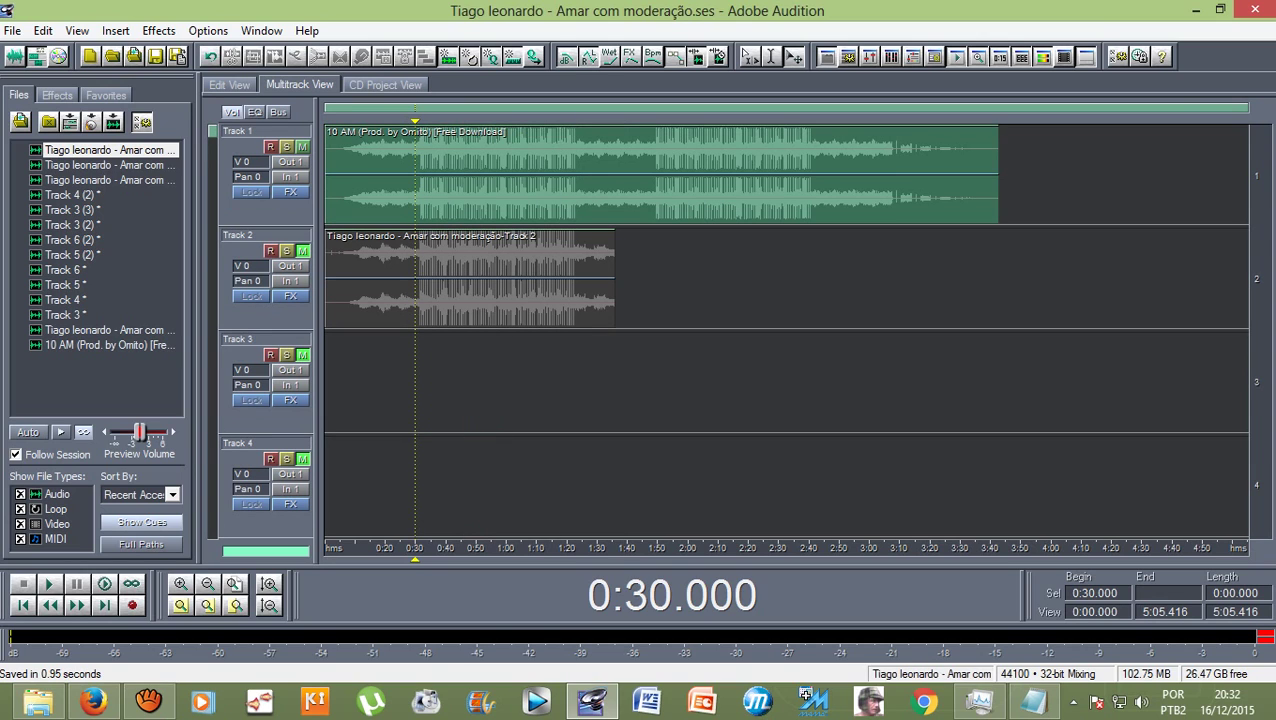
click(403, 175)
key(space)
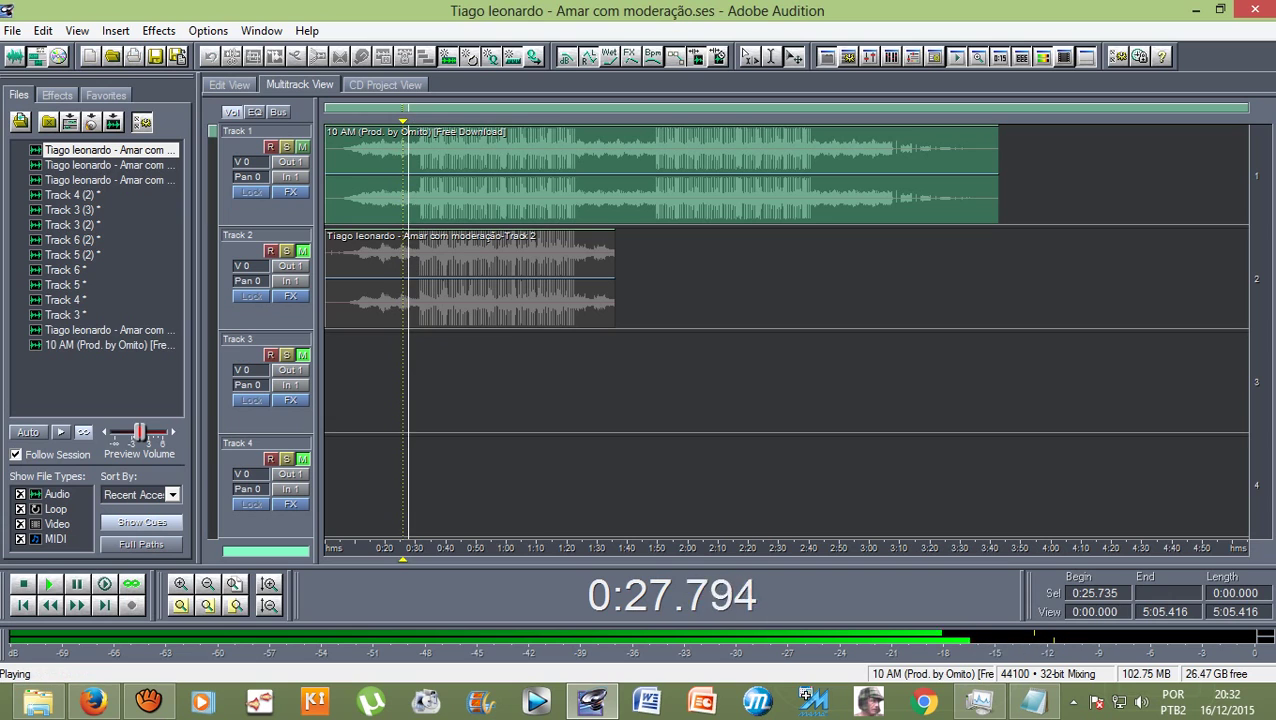
click(1220, 9)
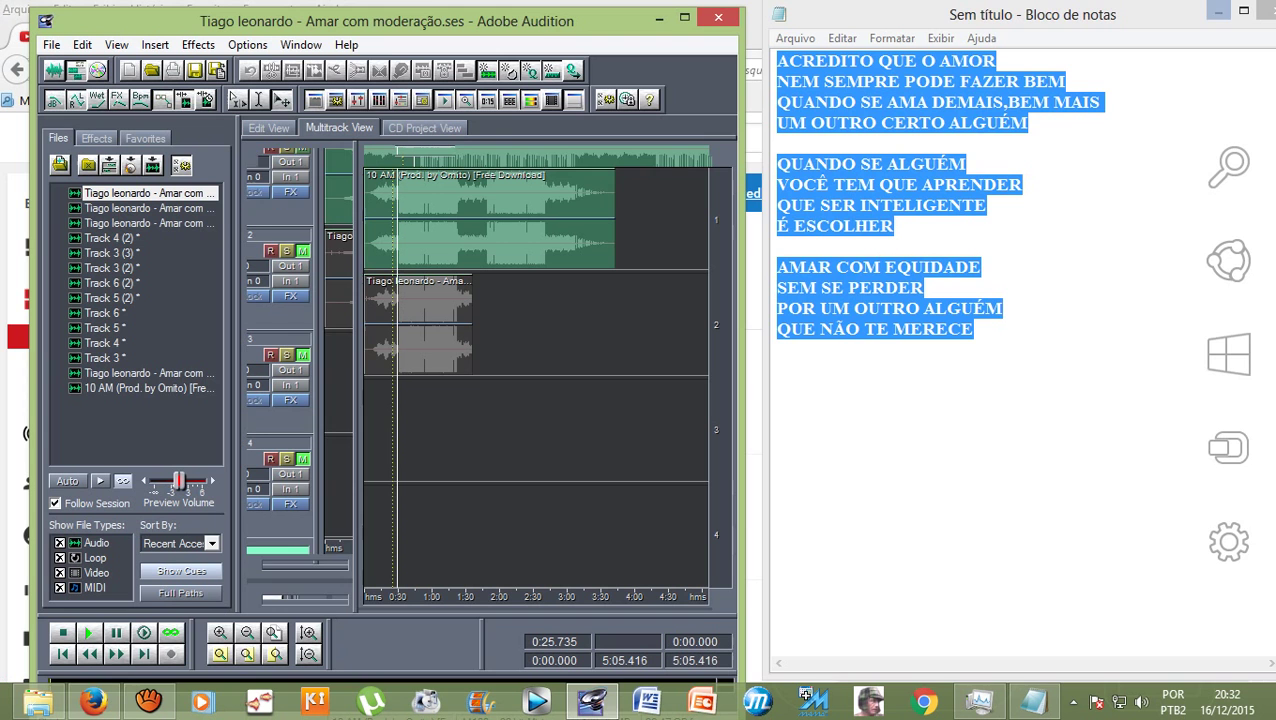
click(1003, 239)
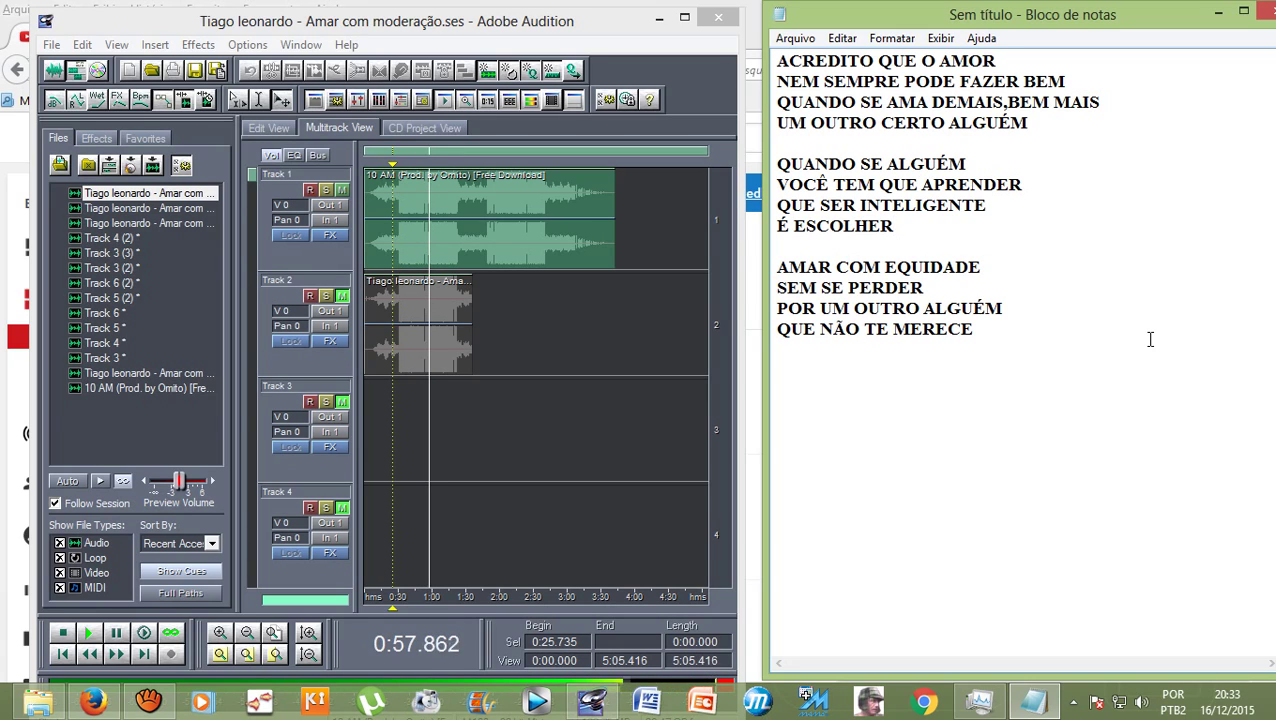
click(467, 481)
key(space)
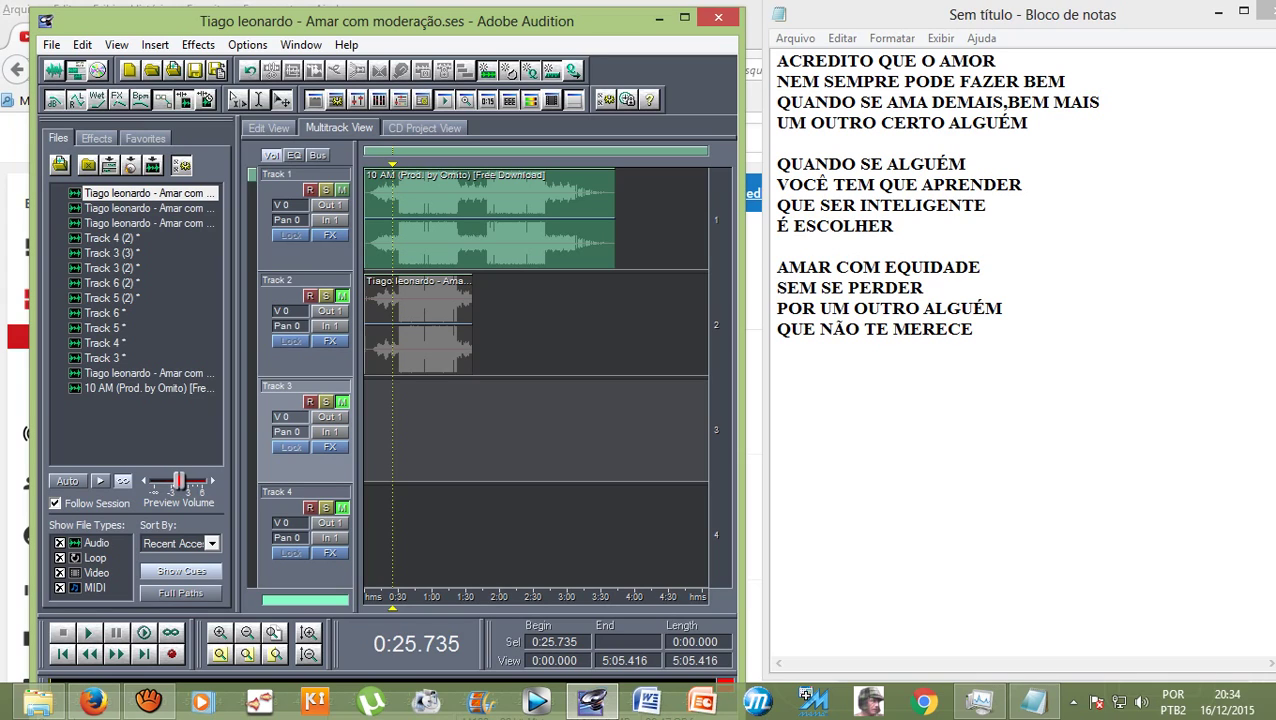
Step: Unmute Track 2 and mute the vocal clips on Tracks 5, 6 and 7
click(342, 296)
scroll(535, 376, down, 4)
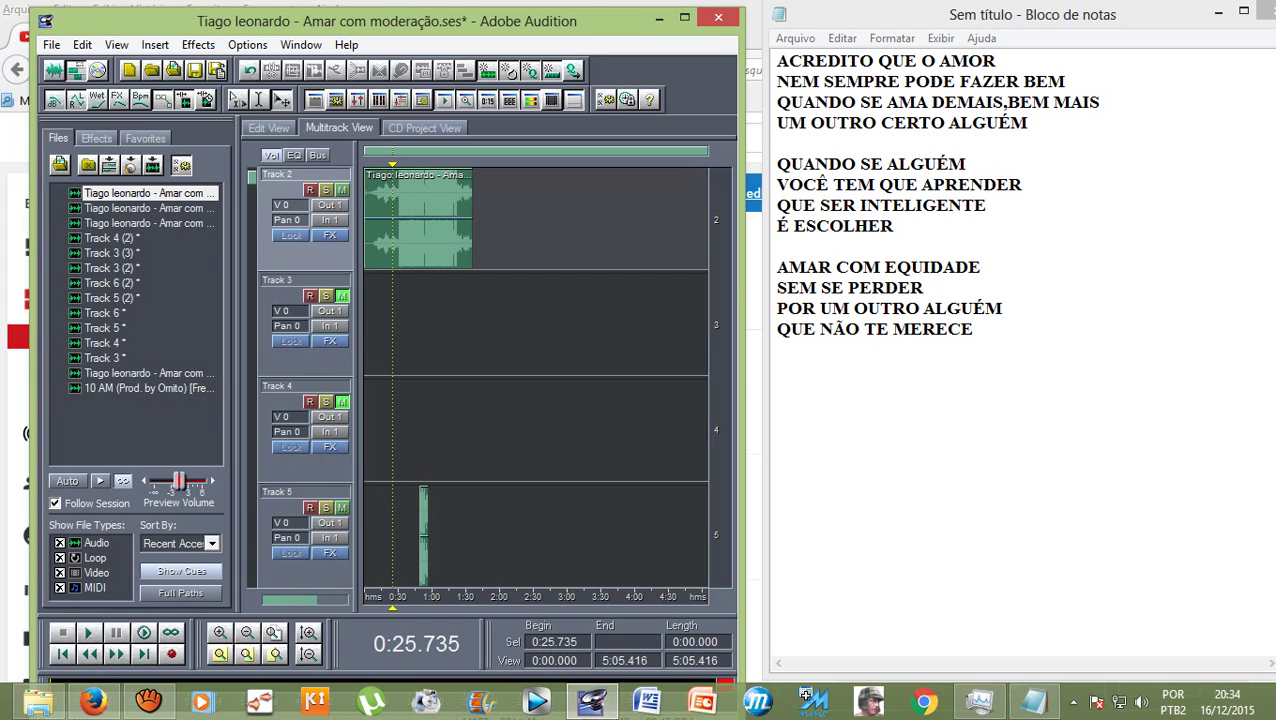
click(341, 189)
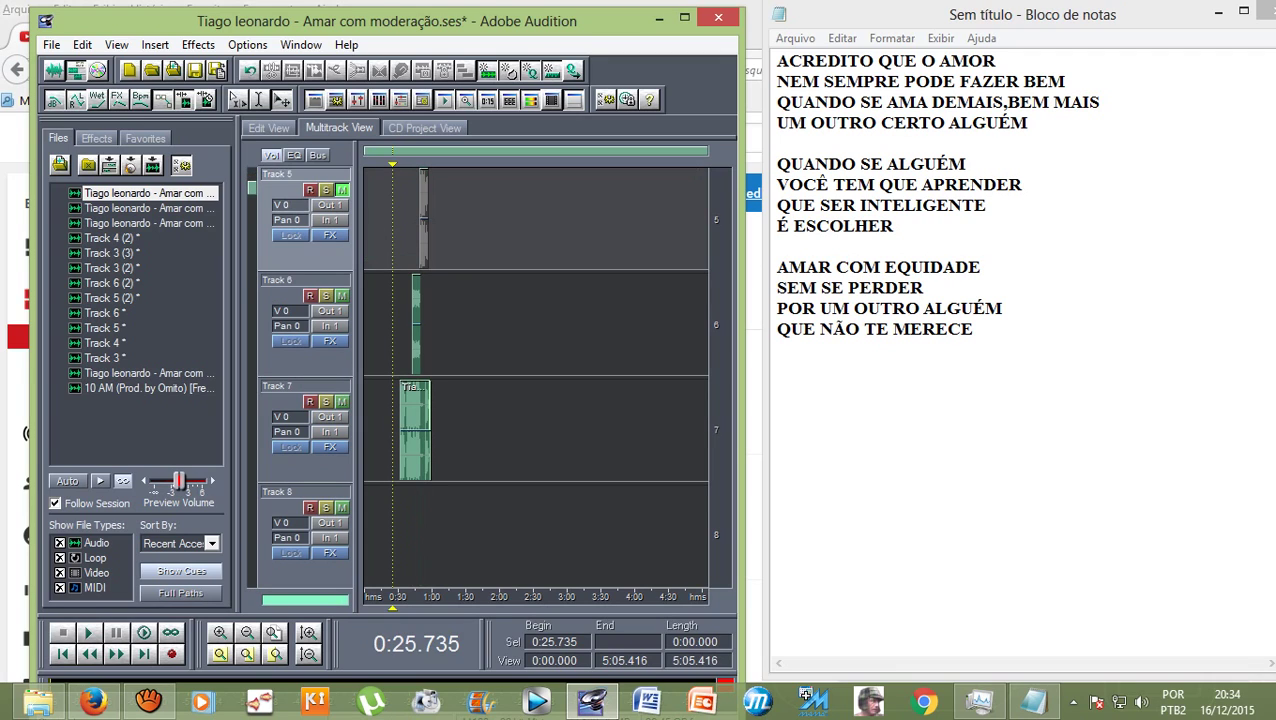
click(341, 296)
click(341, 401)
scroll(535, 376, up, 3)
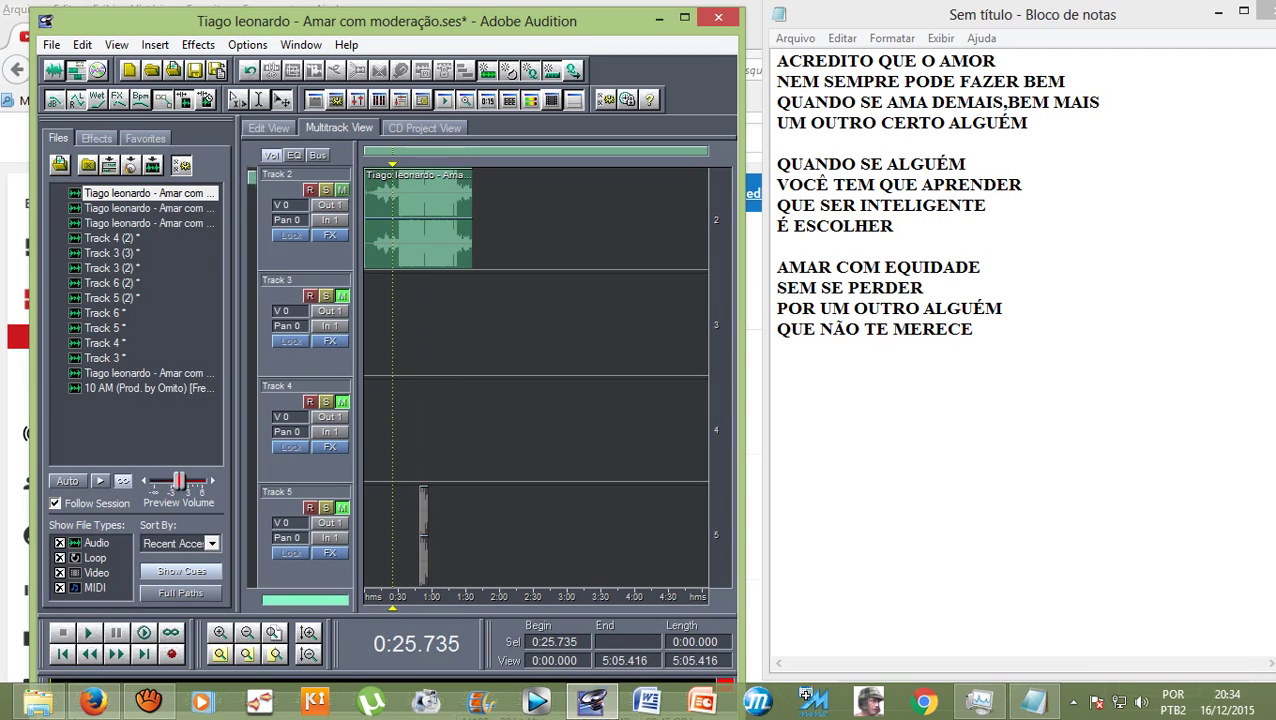
Step: Move the playback cursor to 0:28.317 and play the session with only Tracks 1 and 2 audible
scroll(384, 376, up, 2)
key(Right)
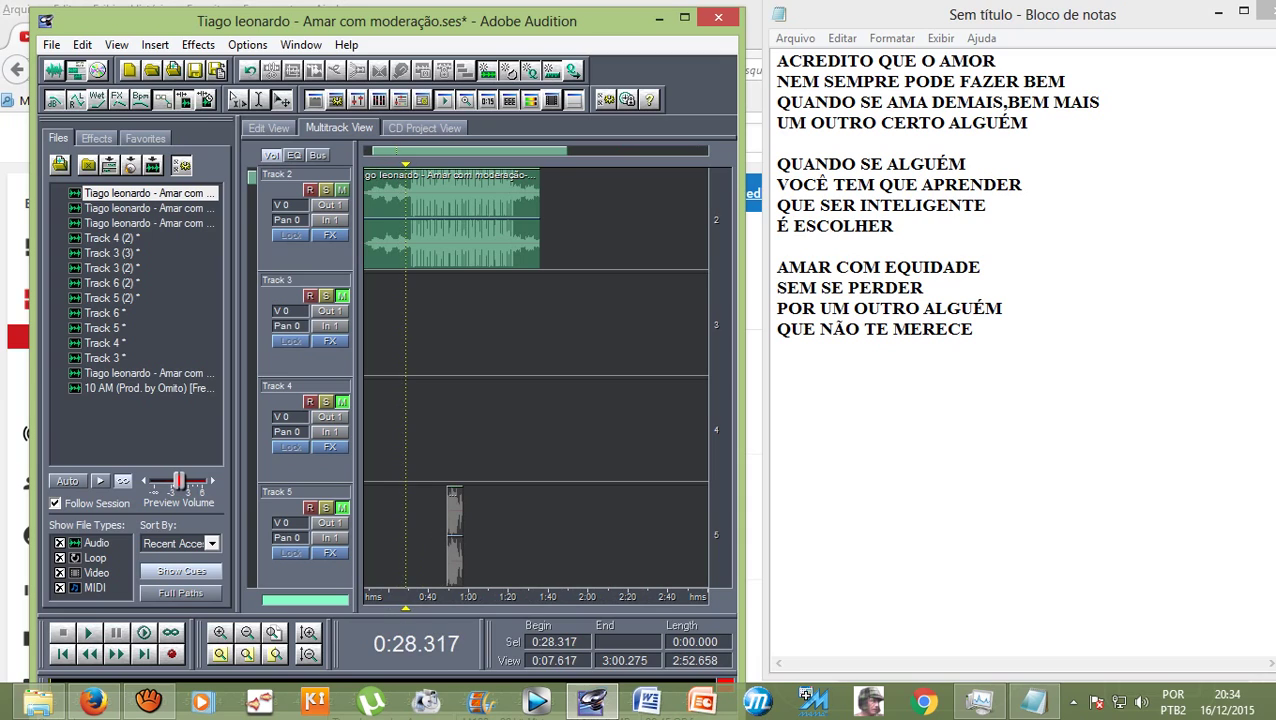
scroll(341, 401, up, 1)
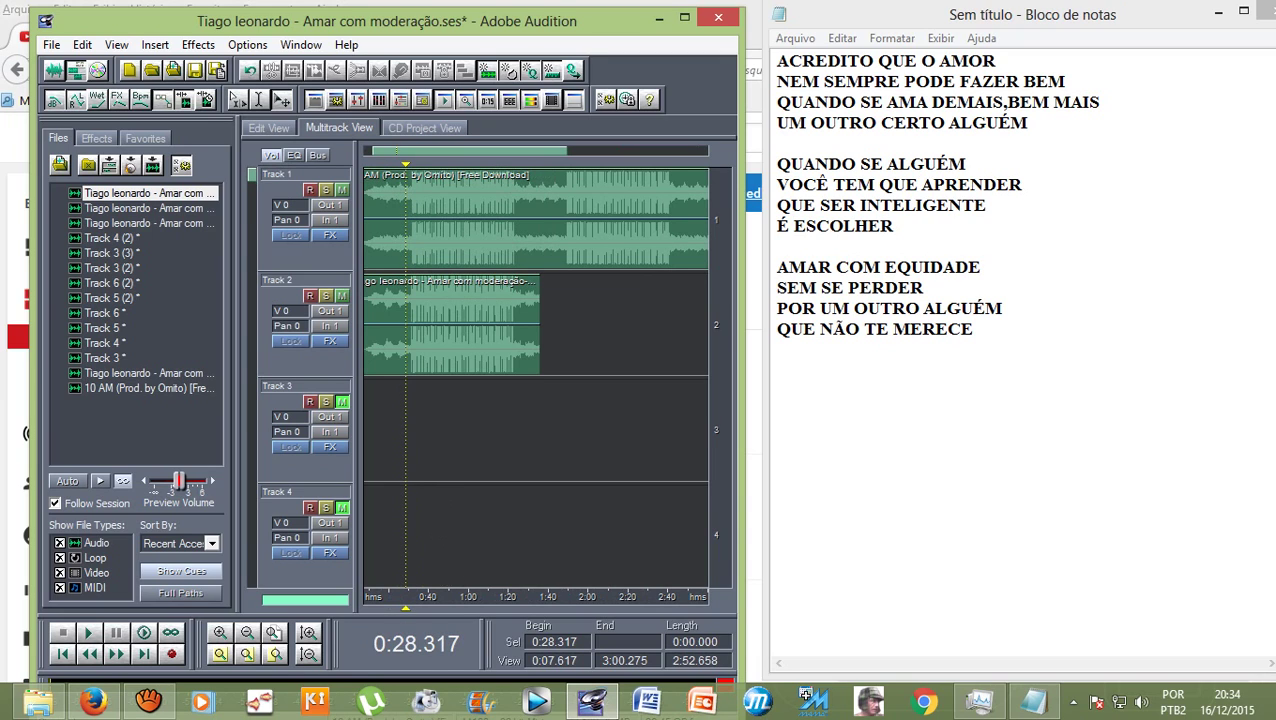
key(space)
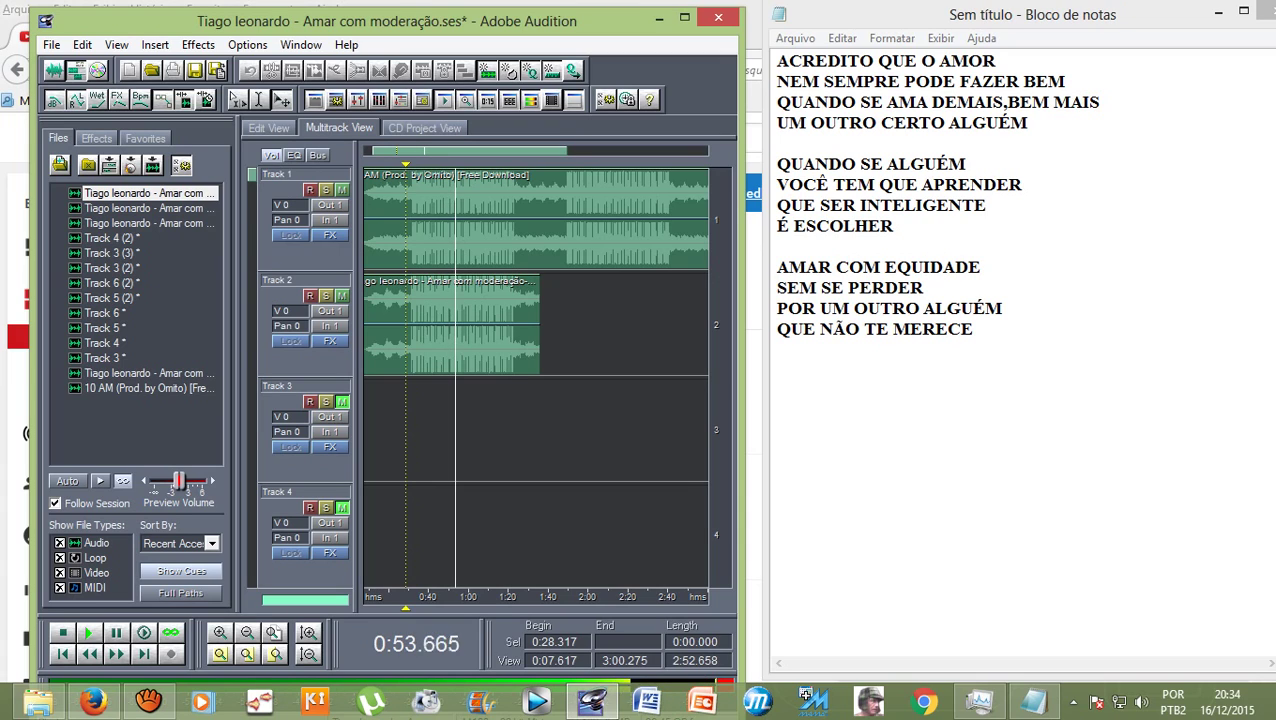
key(space)
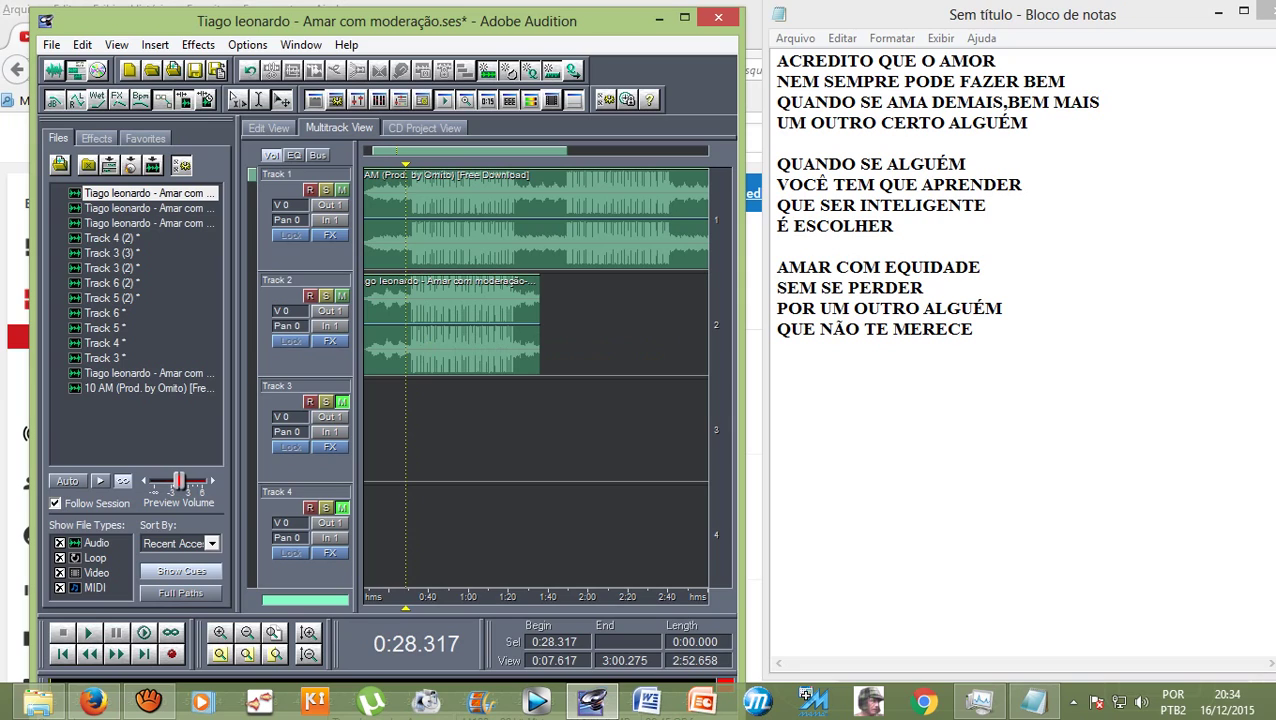
Step: Unmute the vocal clips on Tracks 7, 6 and 5
scroll(342, 295, down, 5)
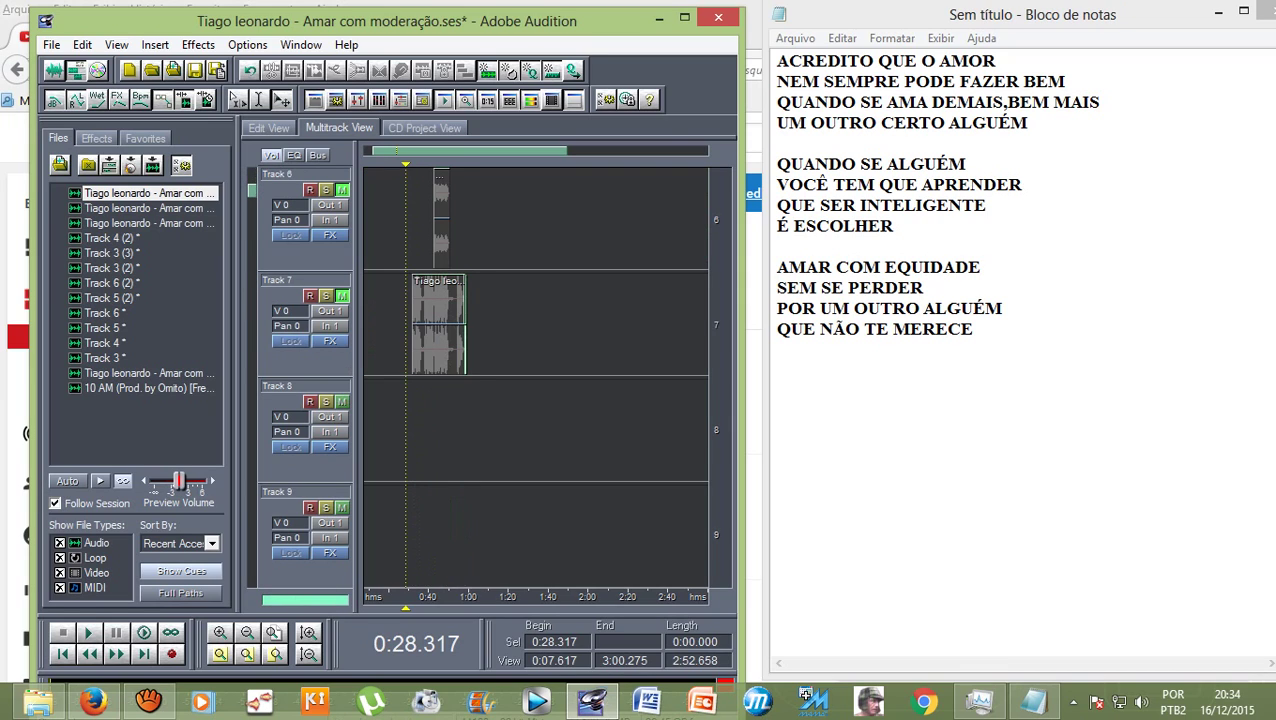
scroll(342, 300, up, 1)
click(342, 401)
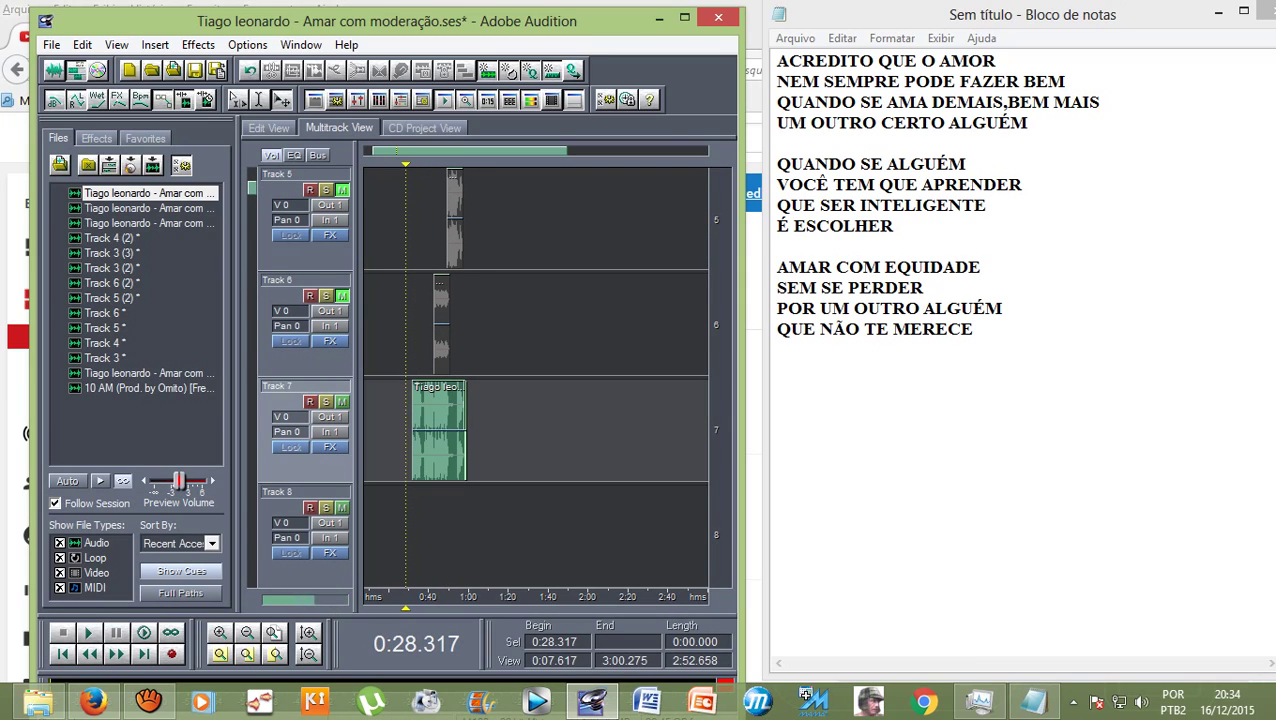
click(342, 295)
click(342, 189)
Step: Play the session from 0:28.317 with the vocals on and look over the tracks
key(space)
scroll(342, 190, up, 1)
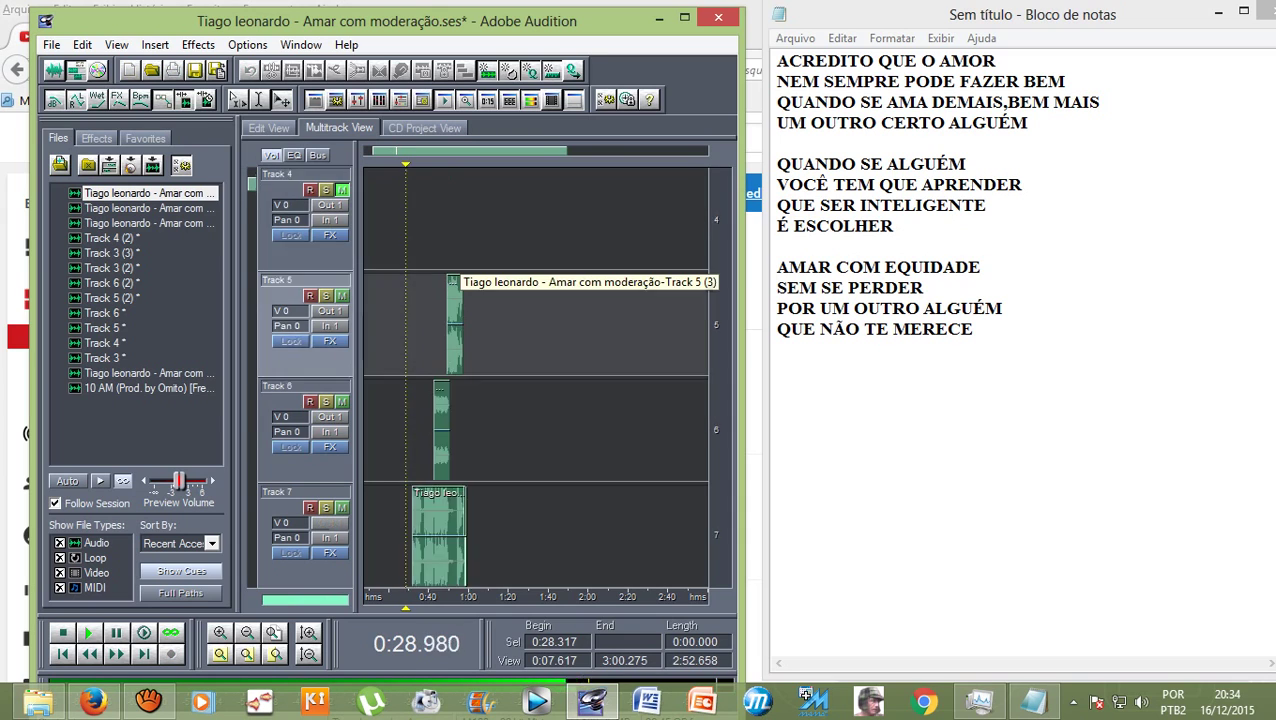
scroll(453, 279, up, 3)
scroll(450, 282, down, 3)
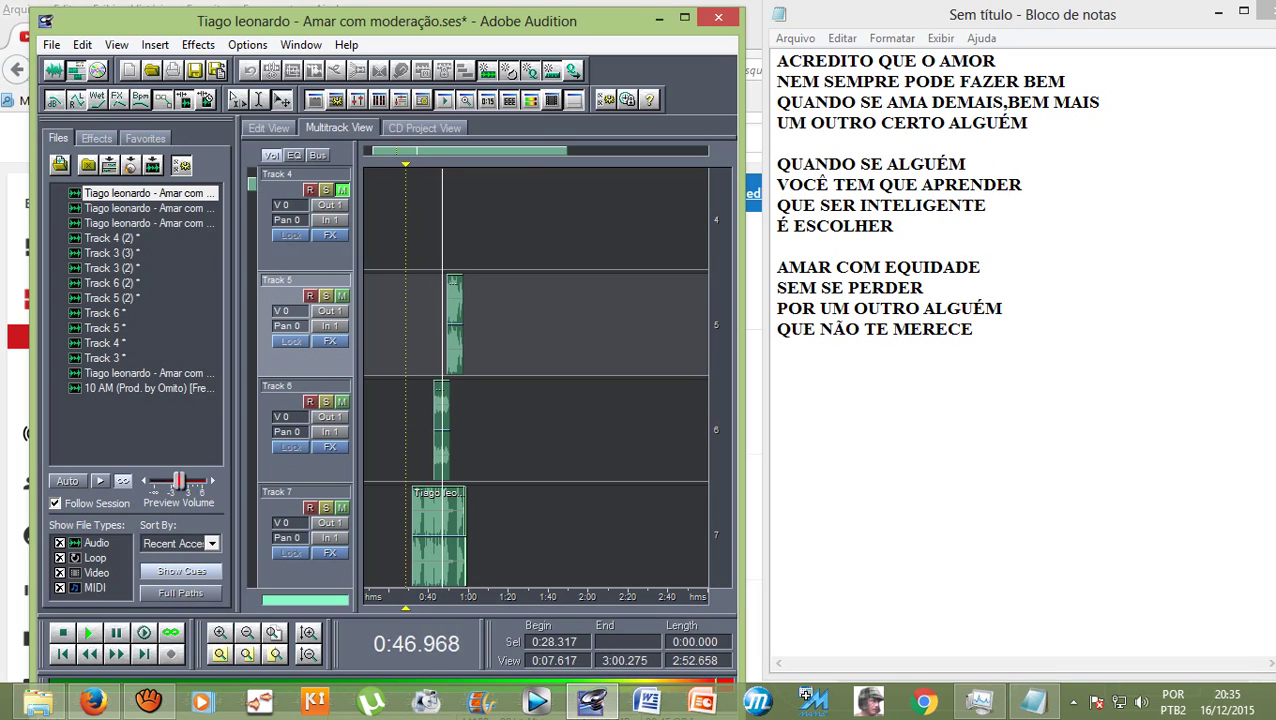
Step: Remove "QUE" from the start of the lyric line "QUE SER INTELIGENTE" in the Notepad note
drag(818, 204, 766, 209)
key(BackSpace)
key(Delete)
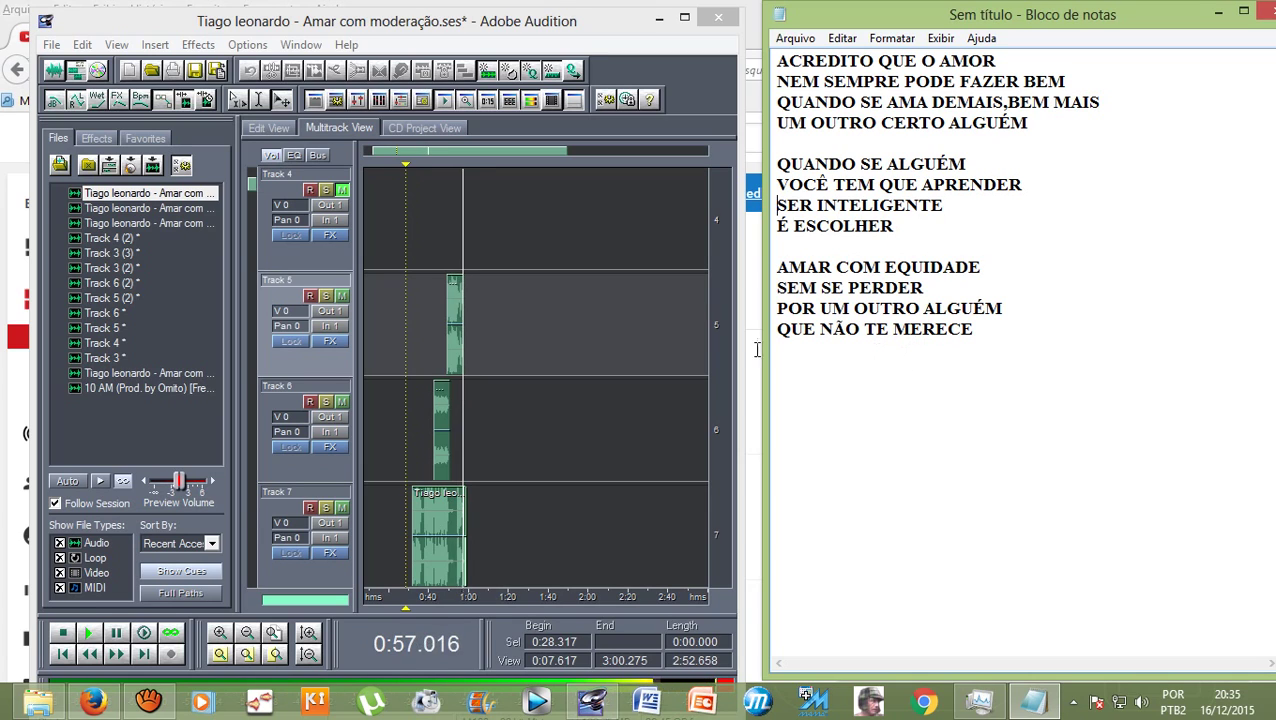
Step: Stop the session's playback and pause the screen recording in aTube Catcher
key(alt+Tab)
key(space)
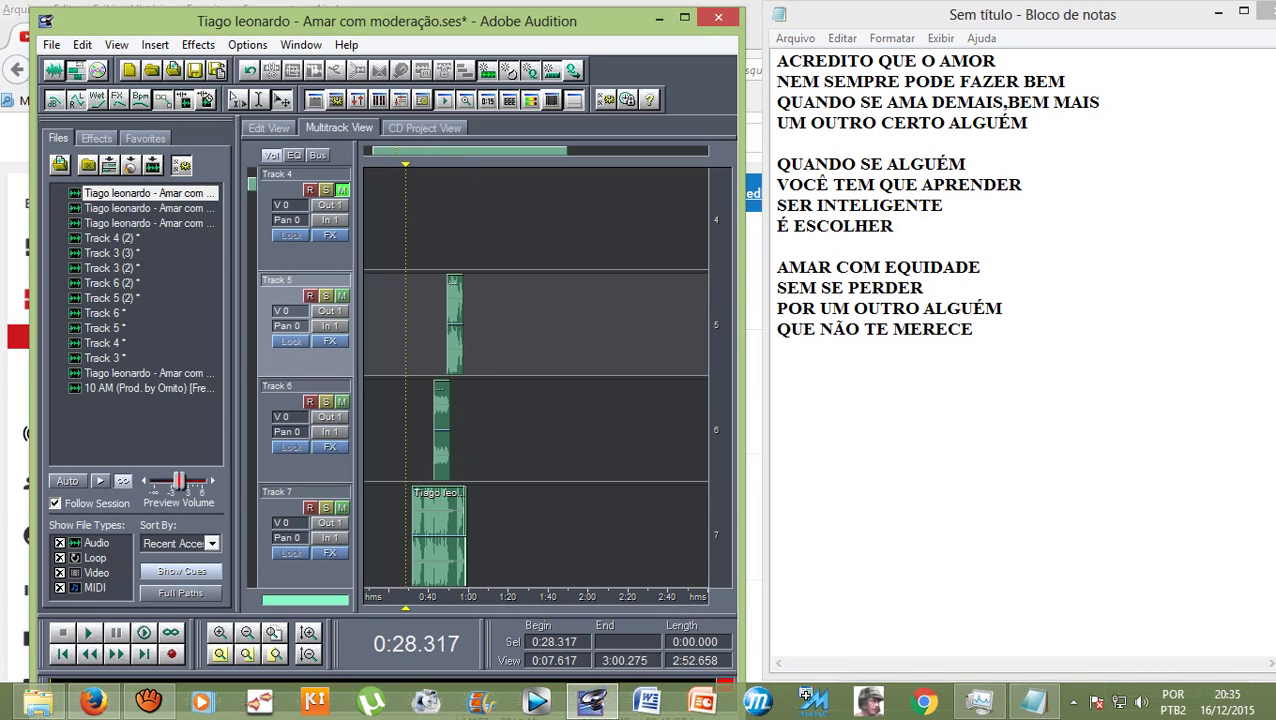
click(148, 705)
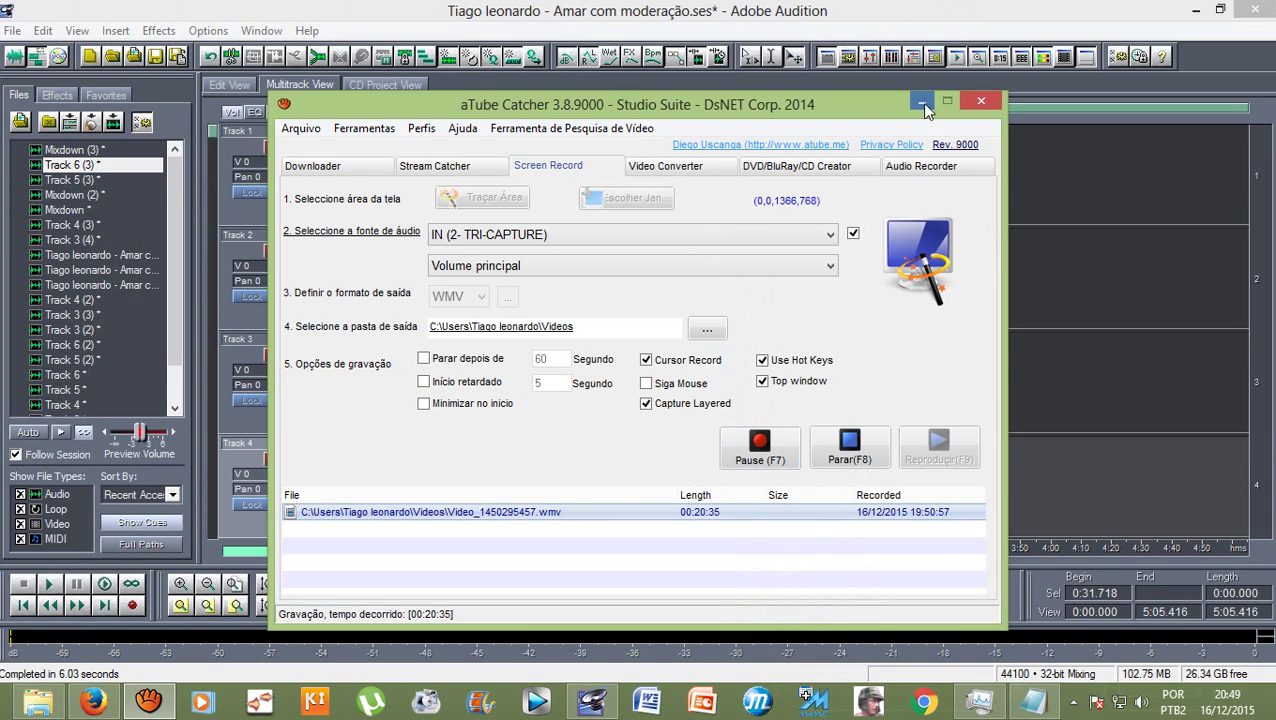
click(921, 103)
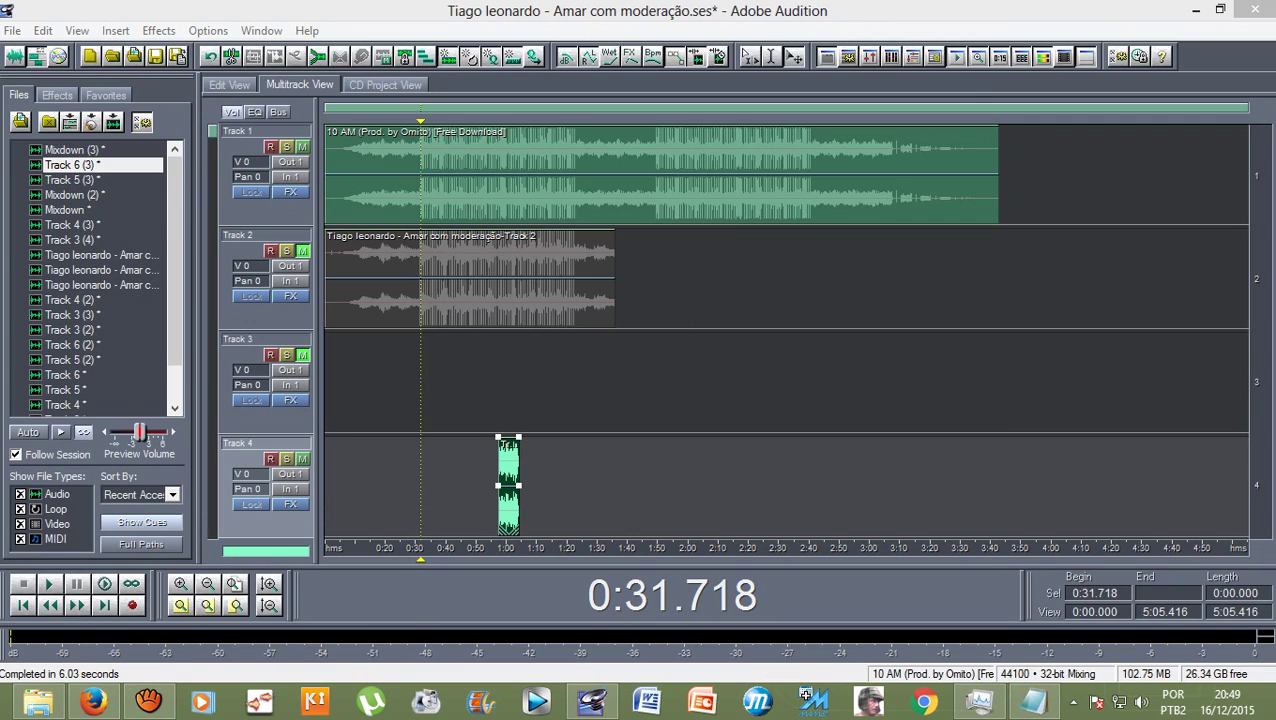
Step: Add the closing line "AME COM MODERAÇÃO!" below a blank line at the end of the lyrics in Notepad
click(1033, 703)
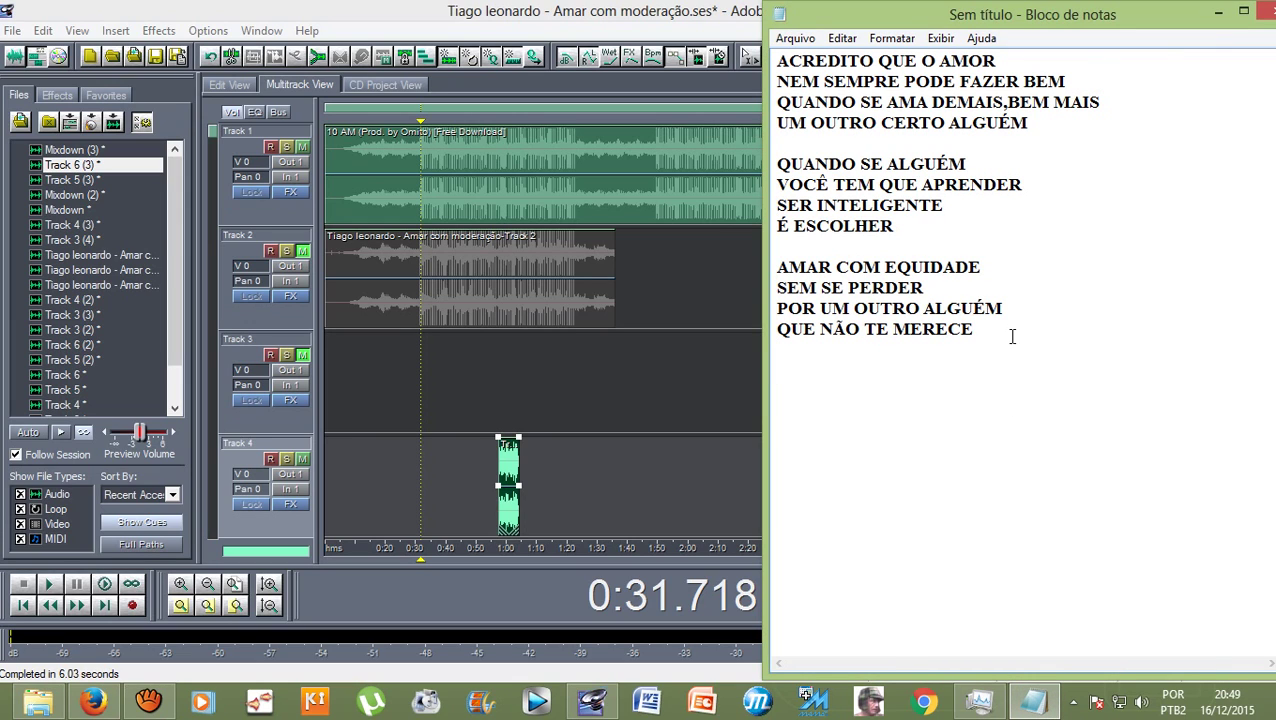
text(AME COM M)
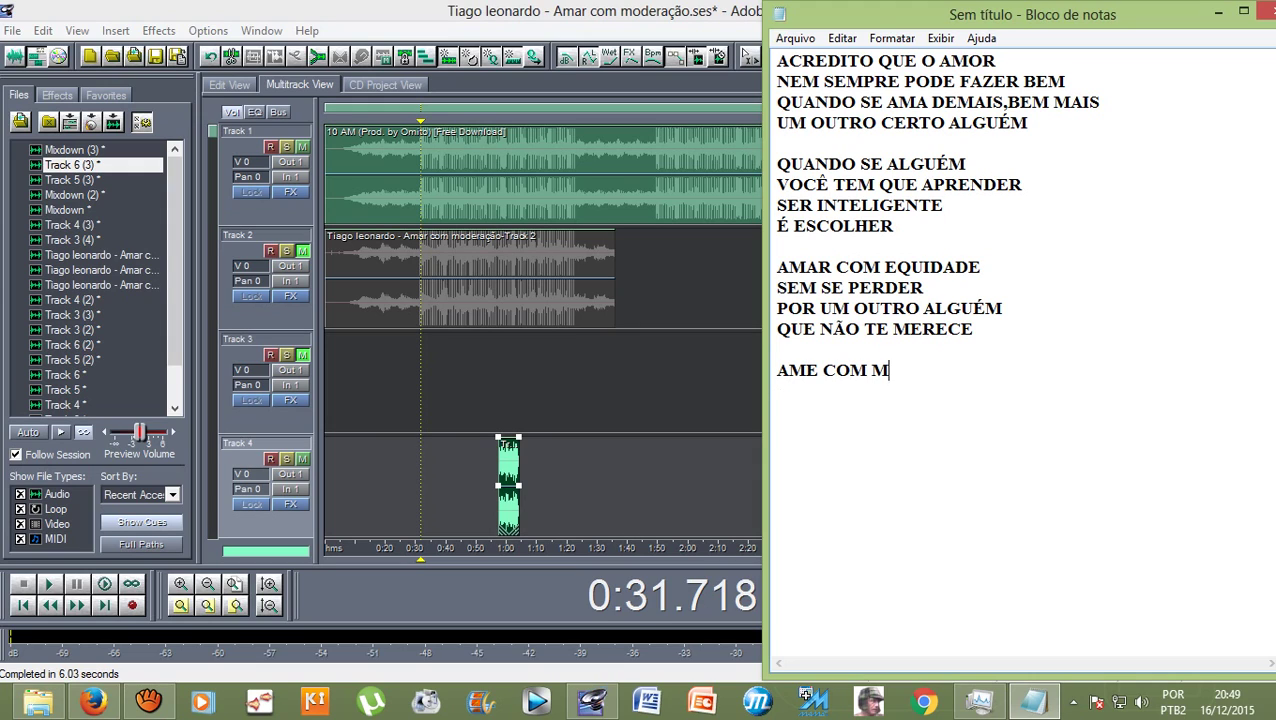
text(ODERAÇÃO!)
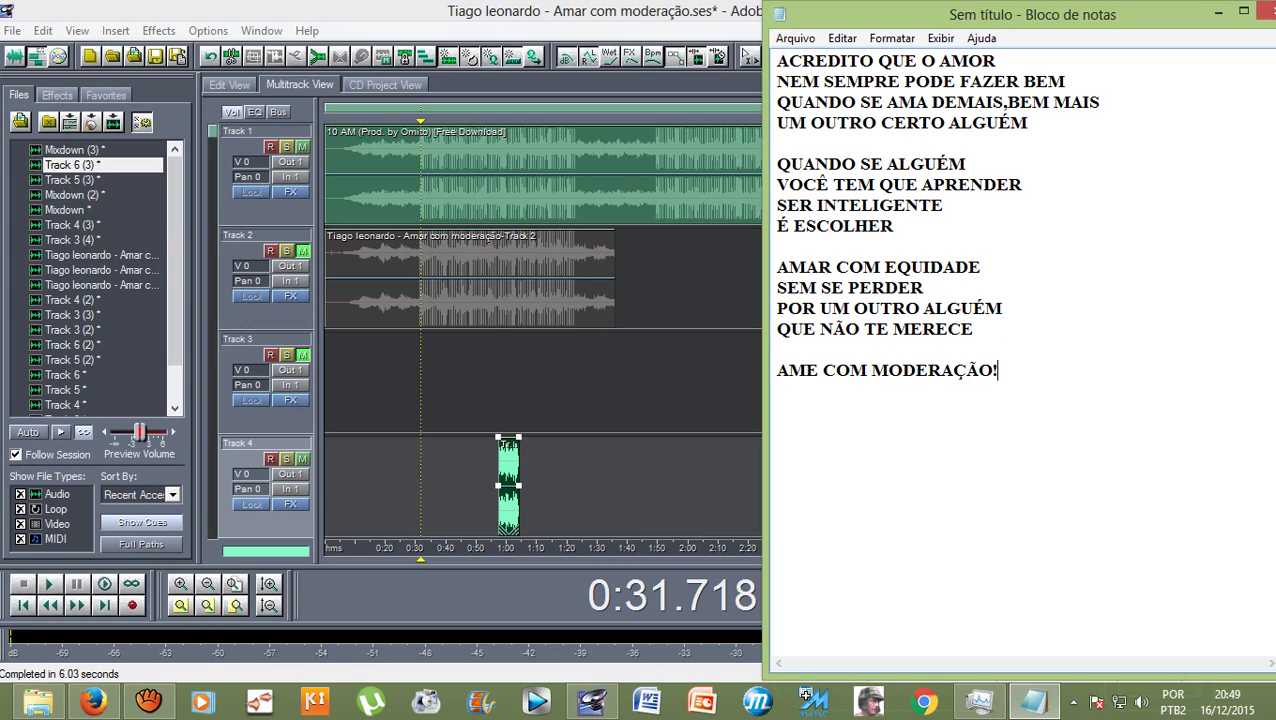
Step: Look over the vocal clips in Audition and play the session from 0:30.000 with the lyrics note alongside
click(264, 415)
scroll(785, 330, down, 5)
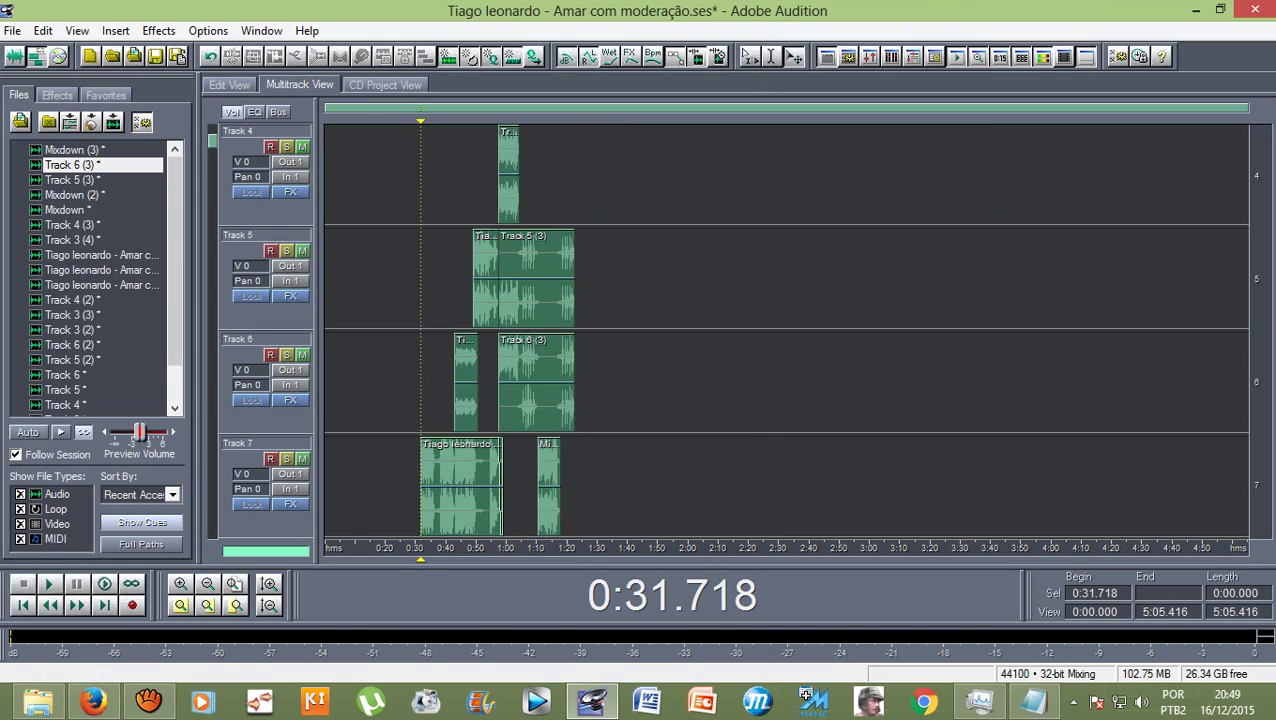
scroll(785, 330, up, 2)
scroll(785, 330, down, 1)
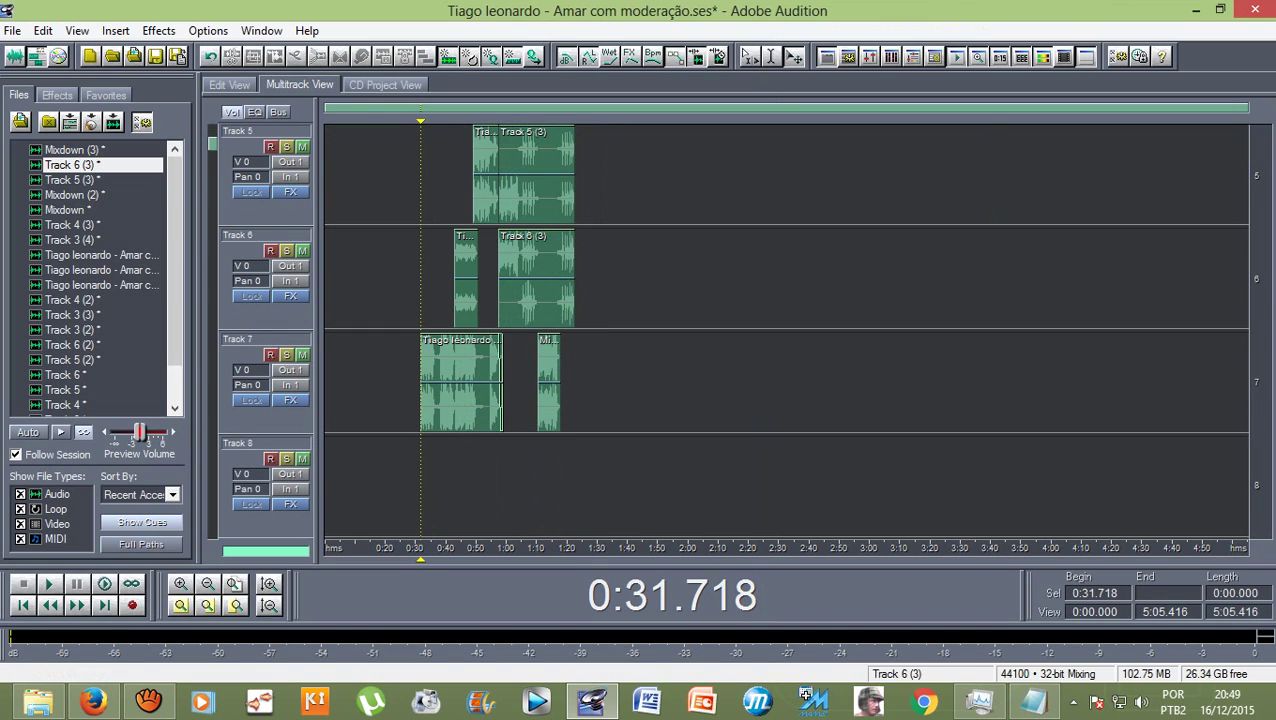
scroll(786, 330, up, 1)
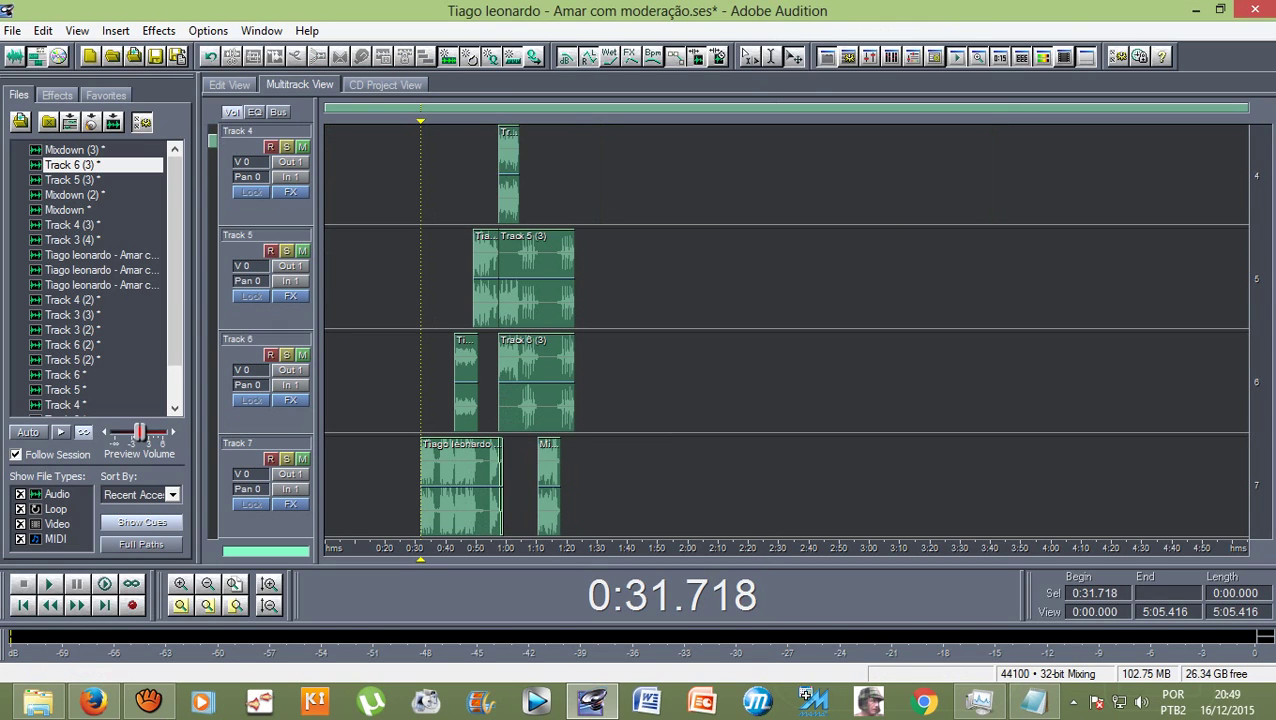
click(416, 380)
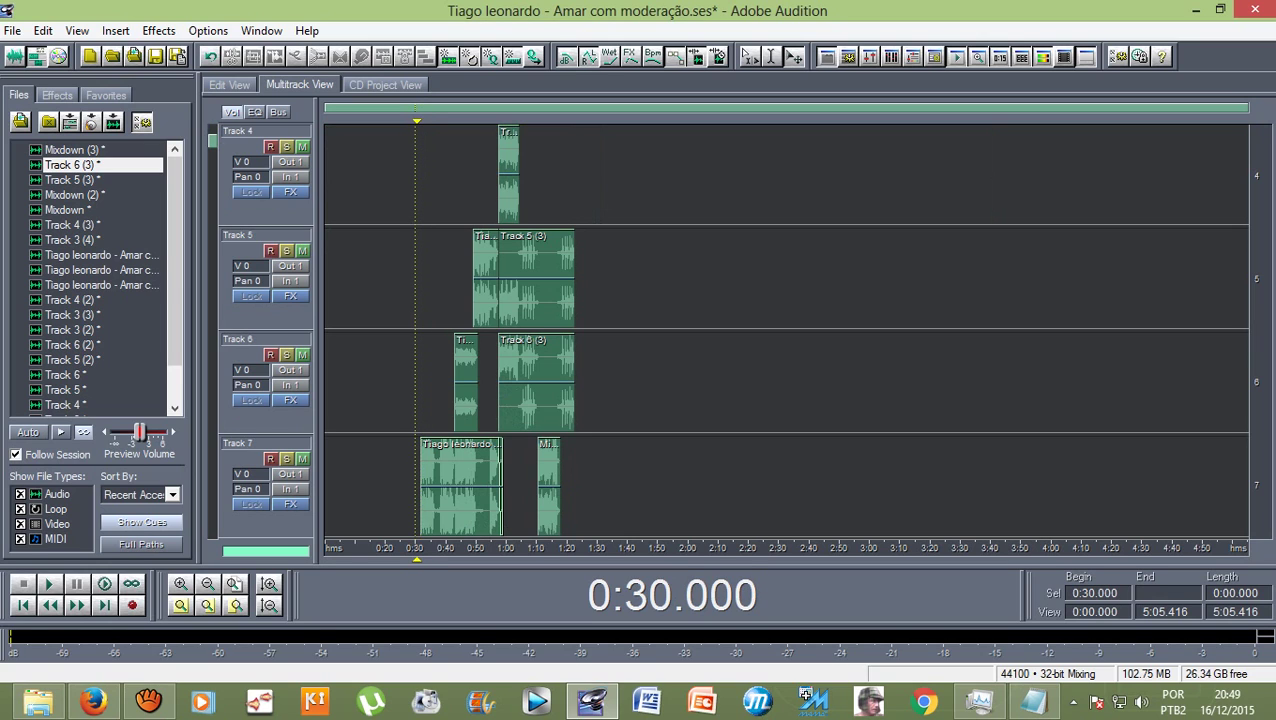
scroll(786, 330, up, 3)
key(space)
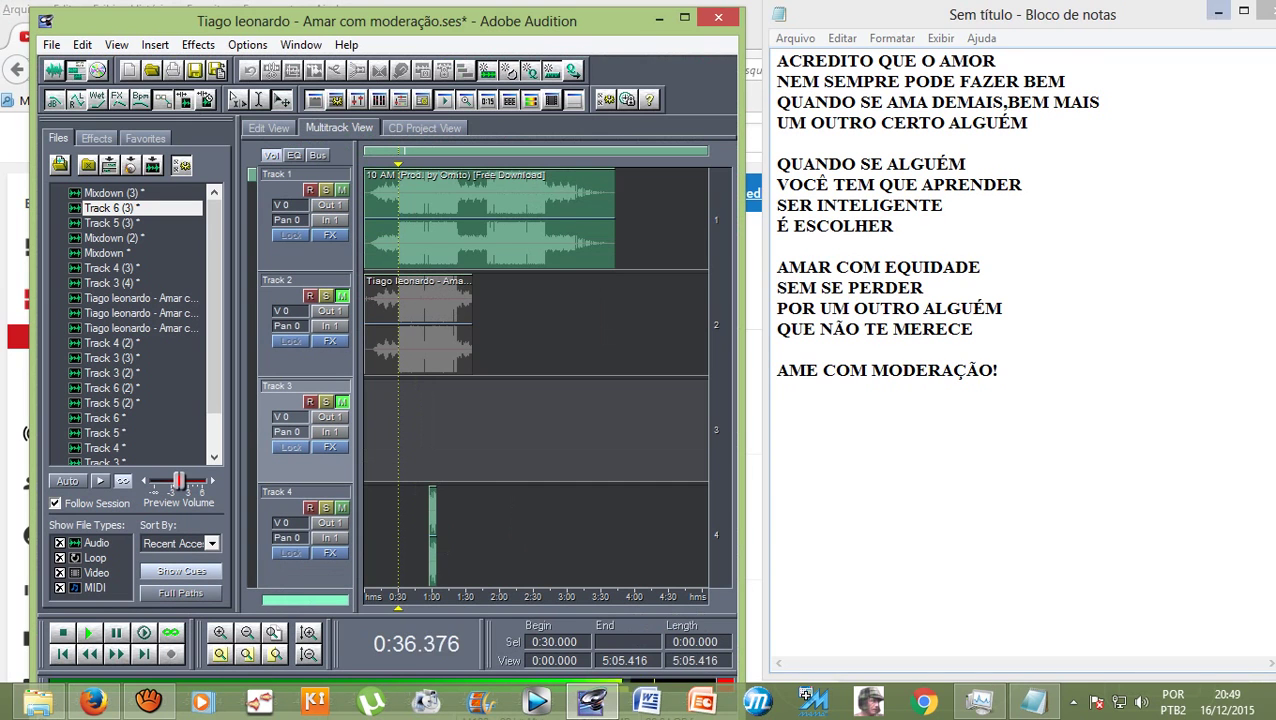
click(1219, 9)
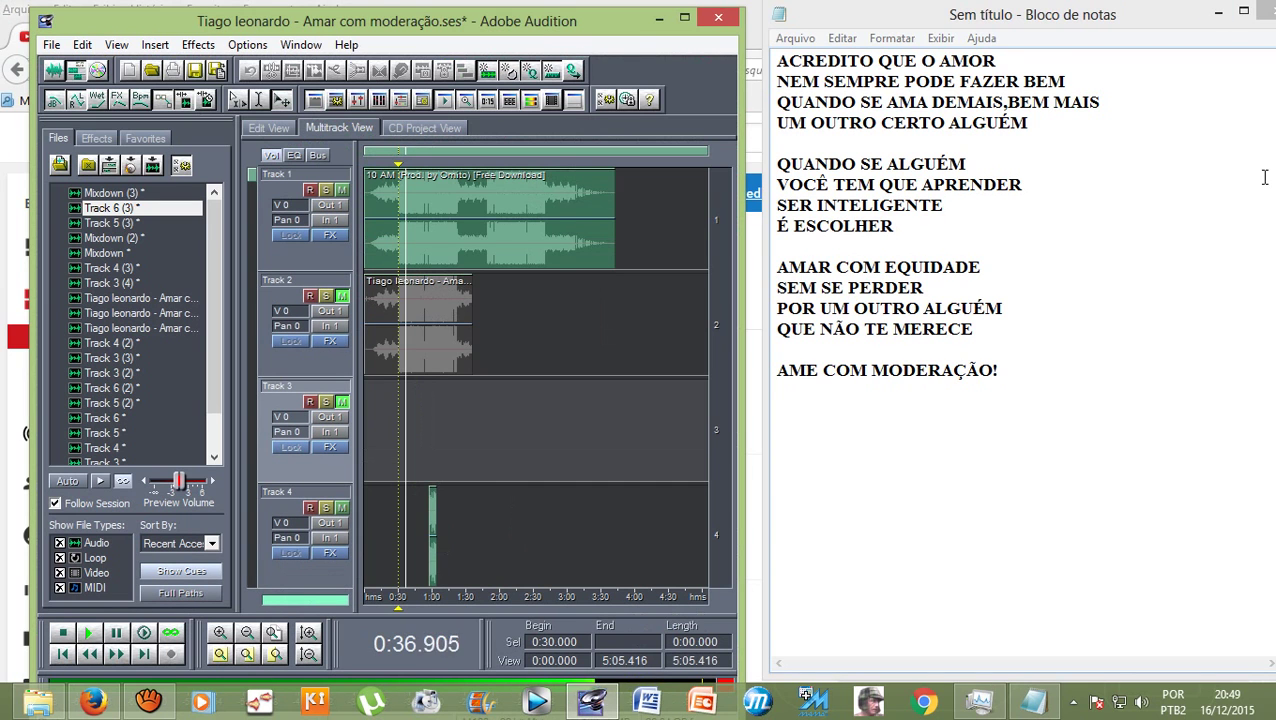
Step: Replace "É" with "E" at the start of the lyric line "É ESCOLHER" in the Notepad note
drag(1000, 370, 797, 48)
click(797, 40)
click(1133, 276)
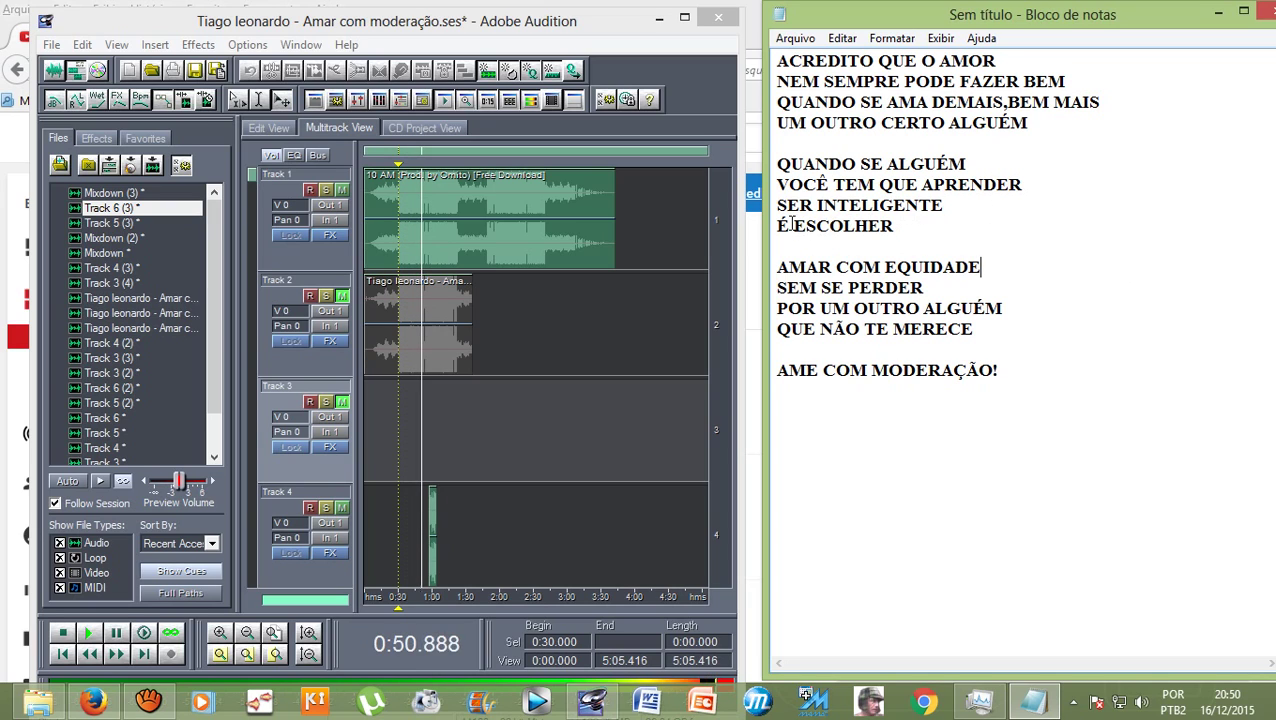
drag(791, 225, 777, 225)
text(E)
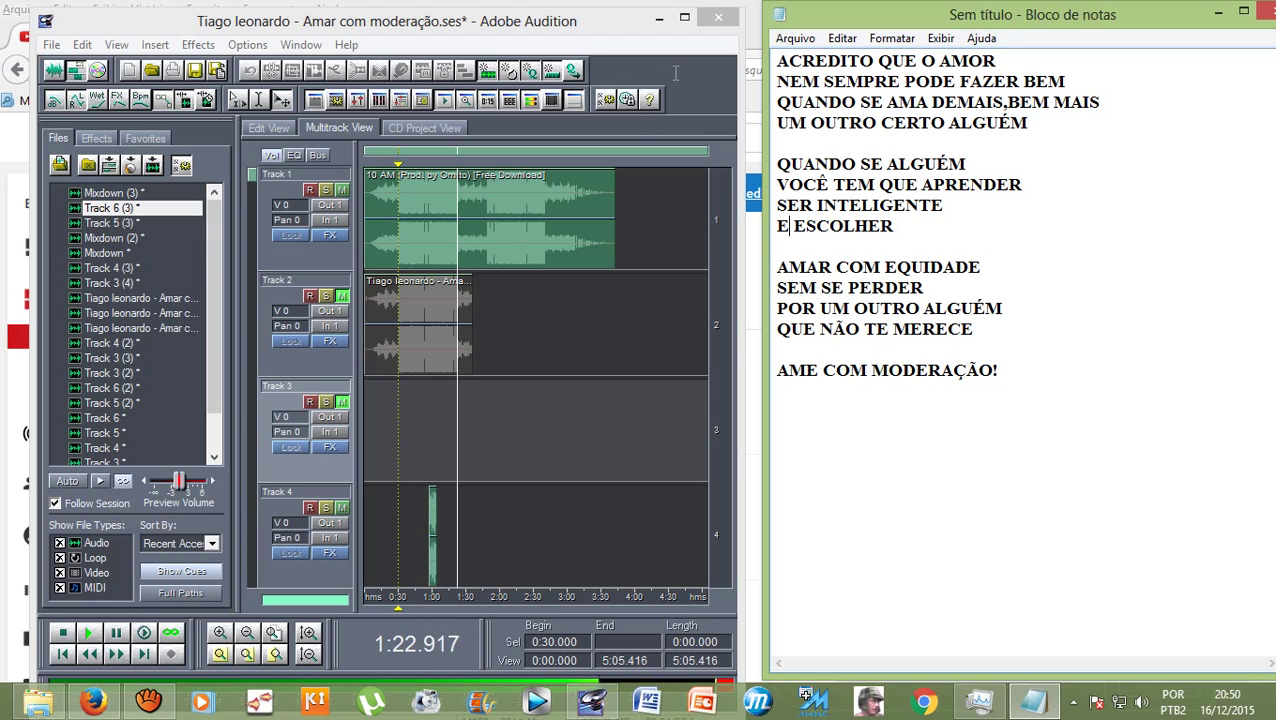
Step: Stop playback in the maximized Audition window and move the playback cursor to 1:50.000, where the beat's second section starts
click(684, 18)
scroll(785, 330, down, 3)
key(space)
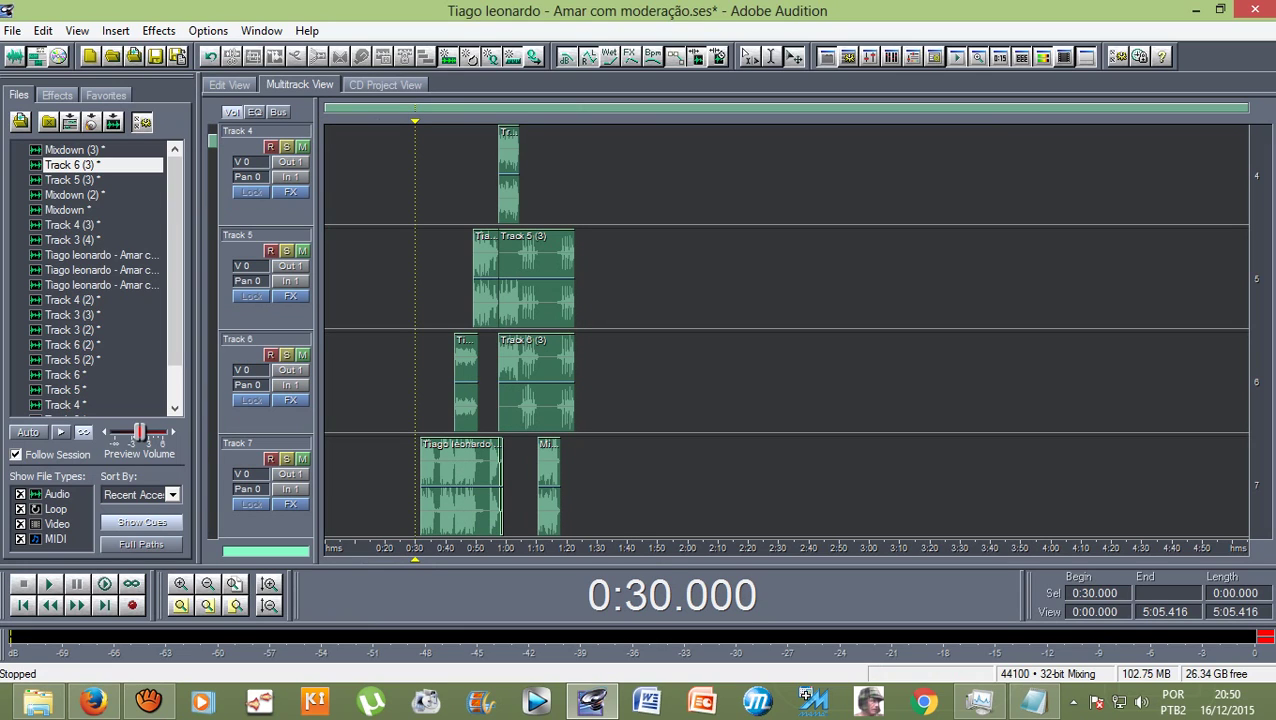
scroll(785, 330, up, 3)
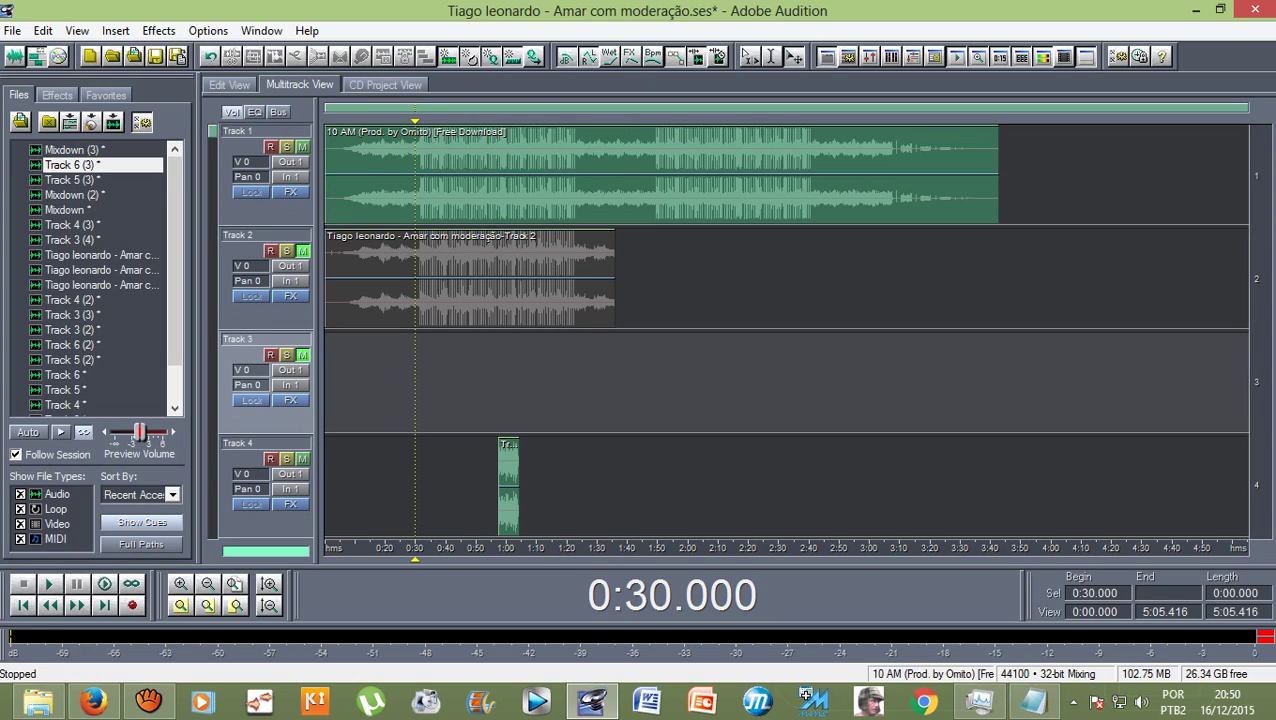
drag(415, 121, 658, 121)
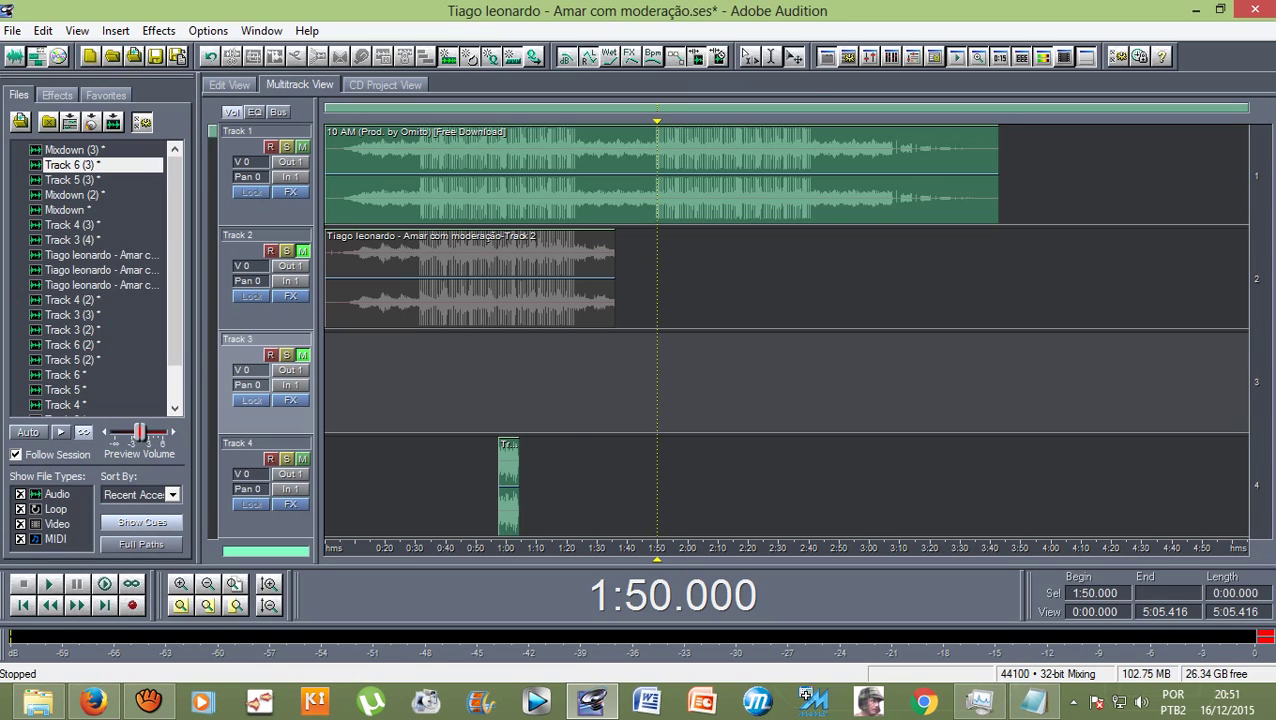
Step: Select all the vocal clips on Tracks 4 to 7 and mix down the selected audio clips to a stereo file
scroll(786, 330, down, 4)
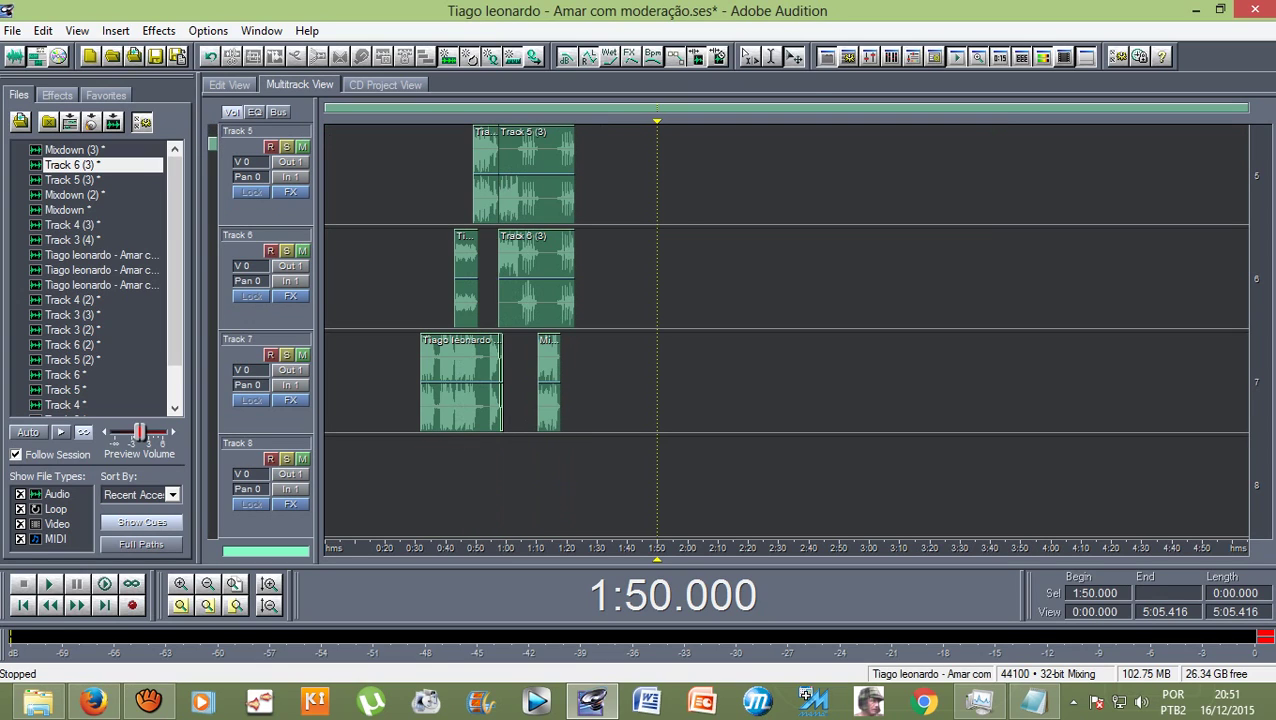
click(470, 365)
ctrl+click(530, 270)
ctrl+click(465, 270)
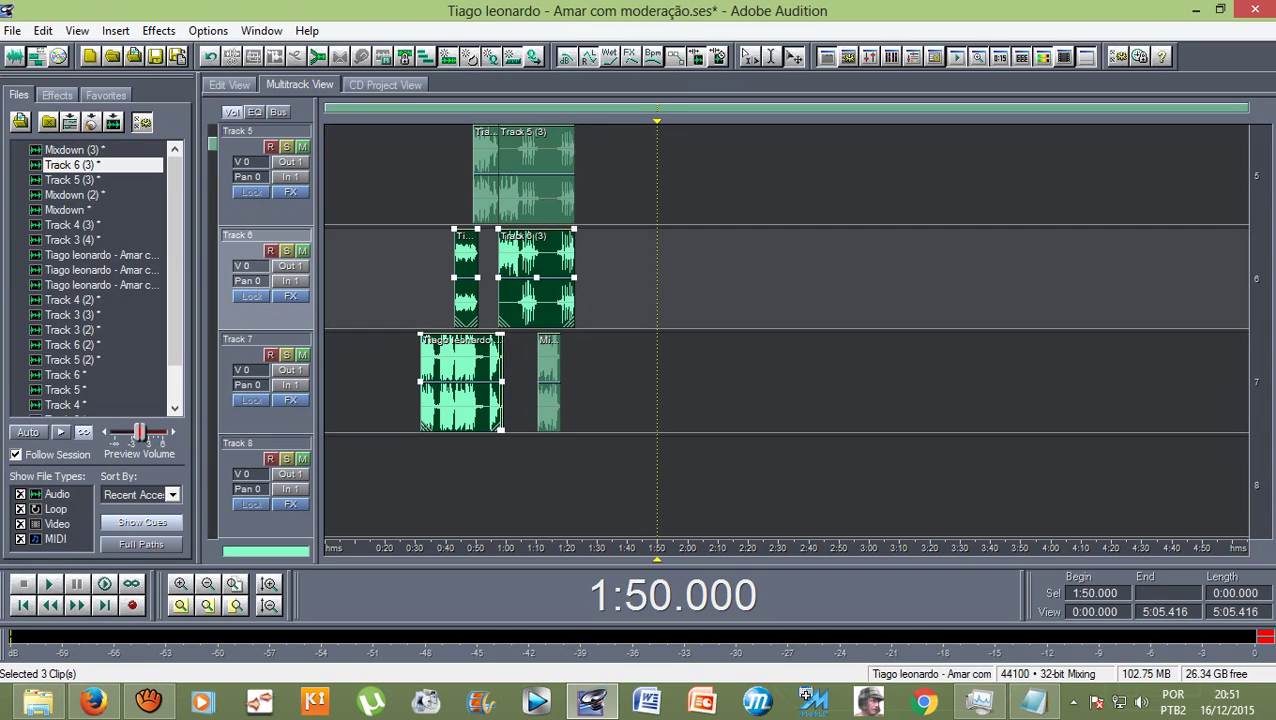
ctrl+click(485, 175)
ctrl+click(535, 175)
ctrl+click(548, 380)
scroll(548, 380, up, 3)
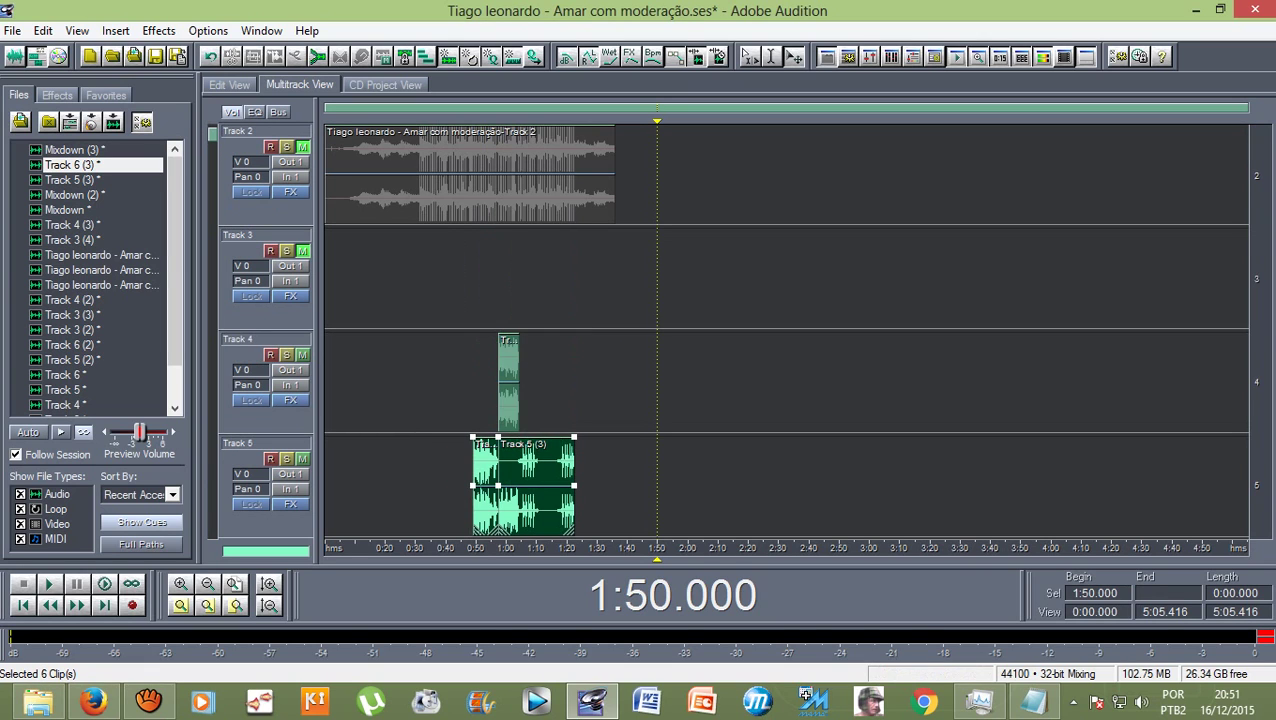
ctrl+click(508, 380)
scroll(786, 330, down, 5)
scroll(786, 330, up, 3)
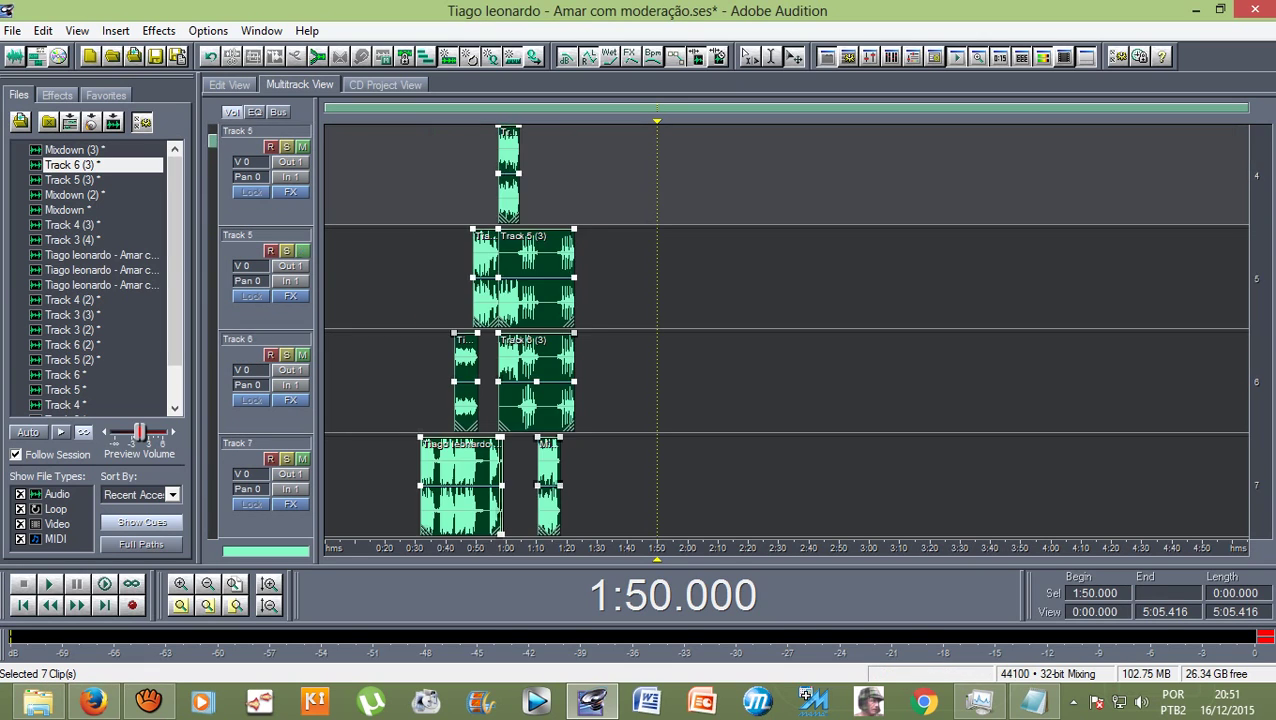
click(43, 30)
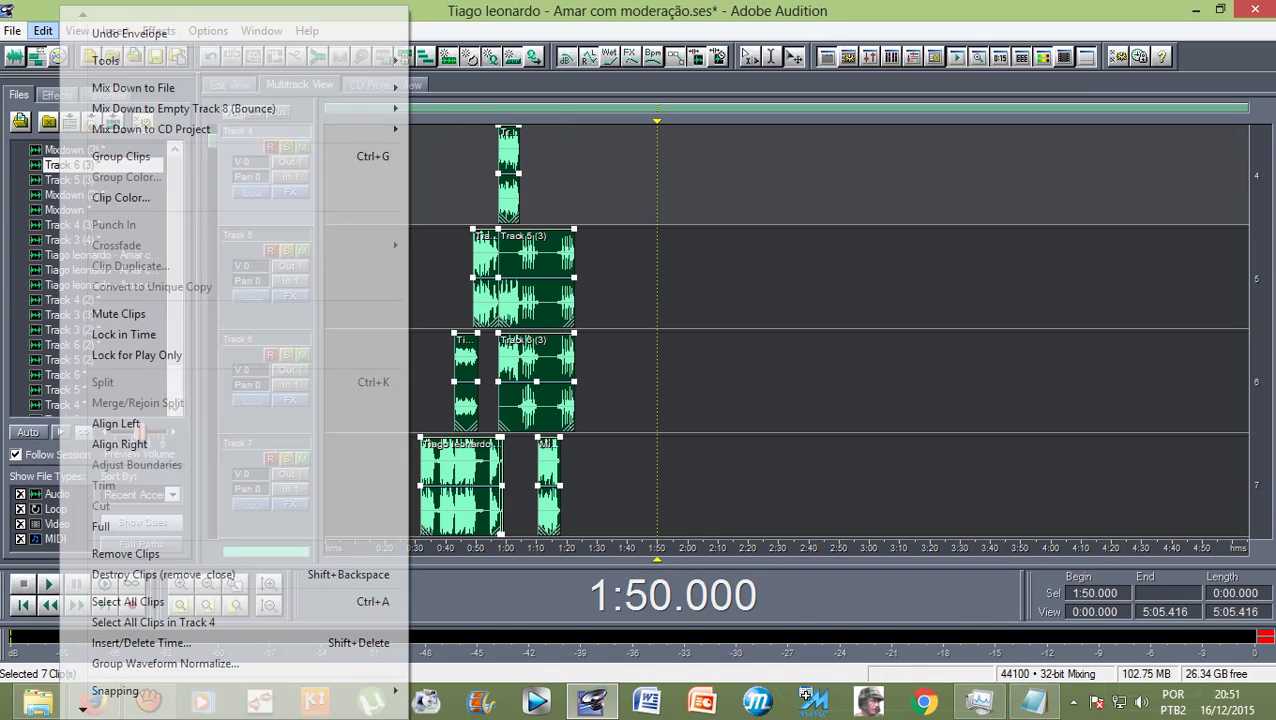
mouse_move(133, 88)
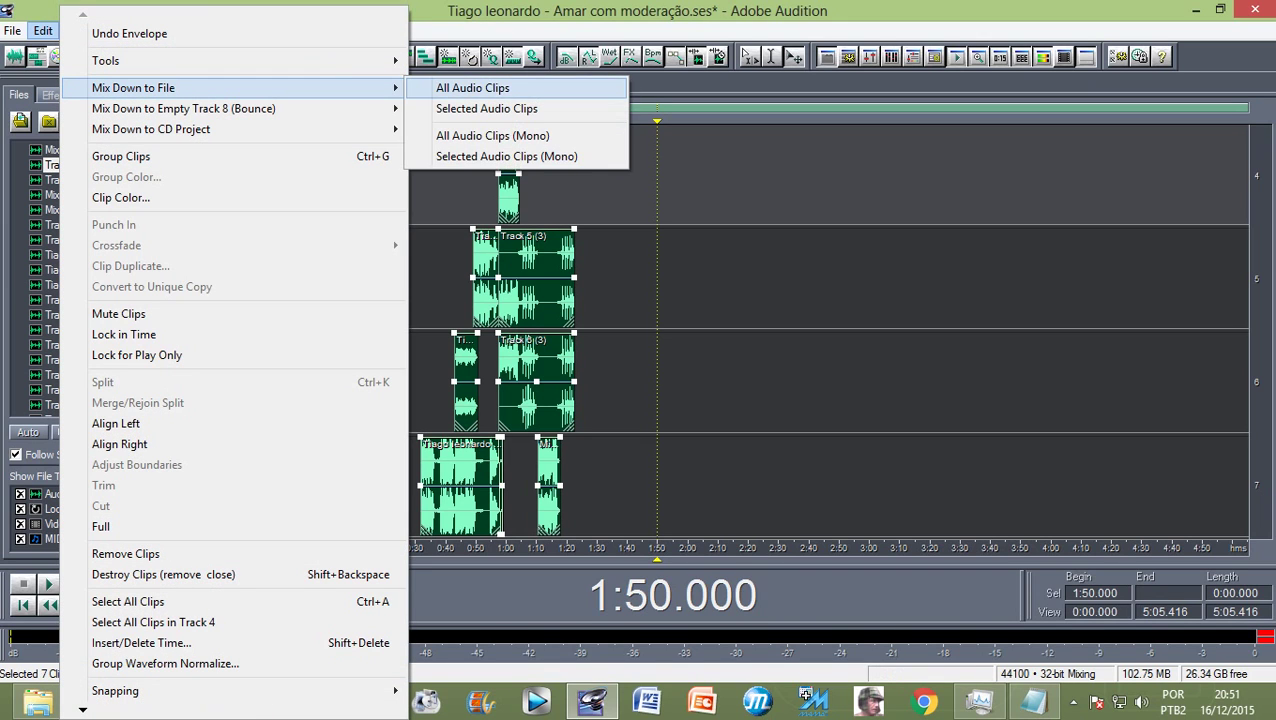
click(486, 108)
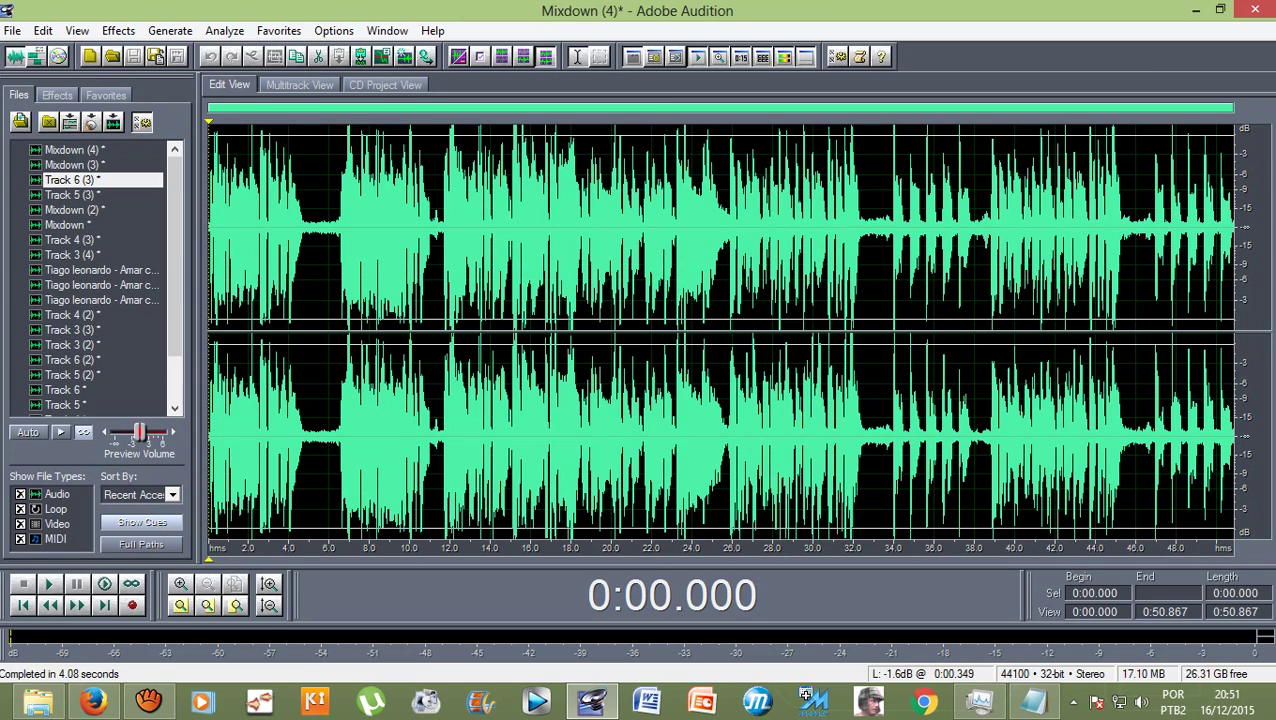
Step: Play short passages of the new vocal mixdown from its start, near 0:34 and from 0:26.946
click(75, 149)
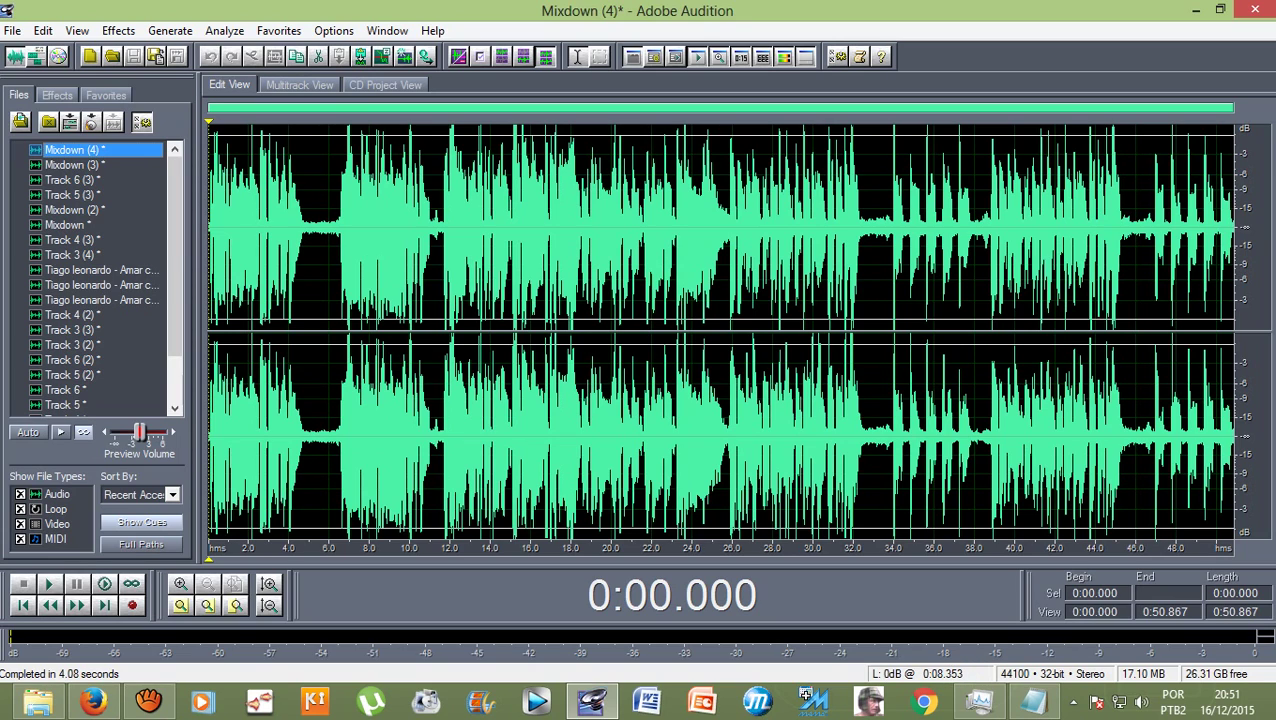
key(space)
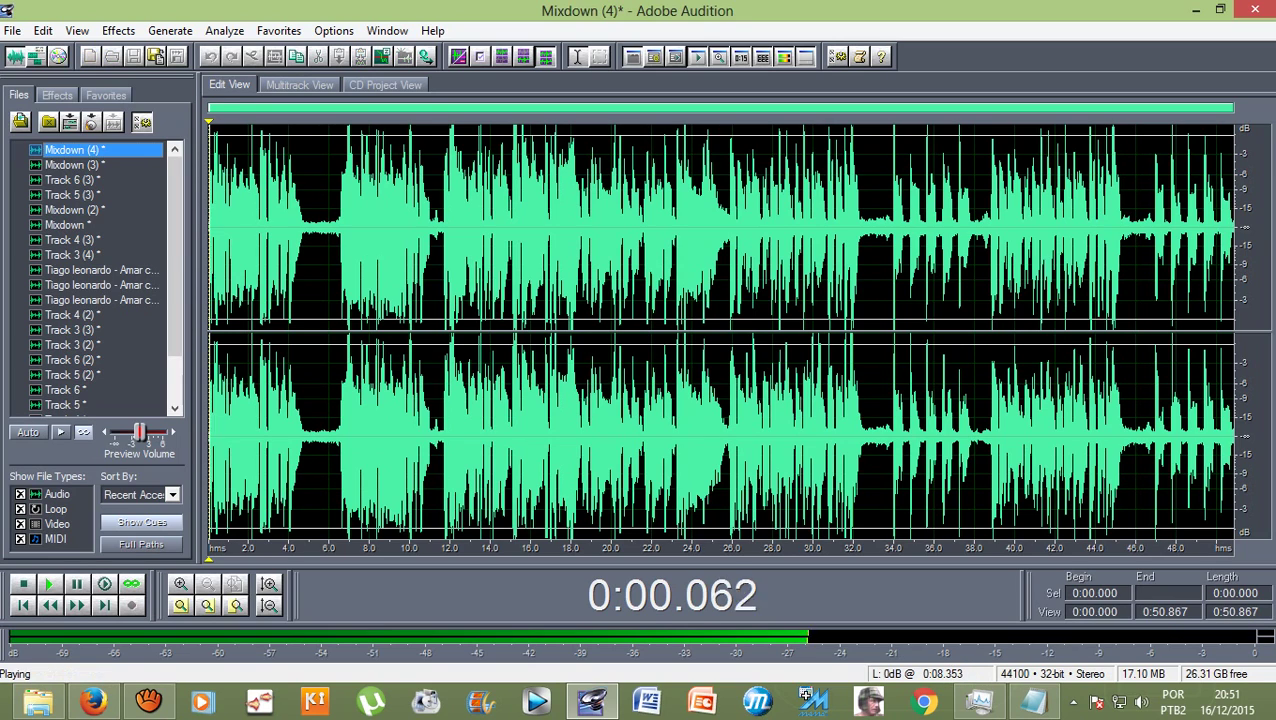
key(space)
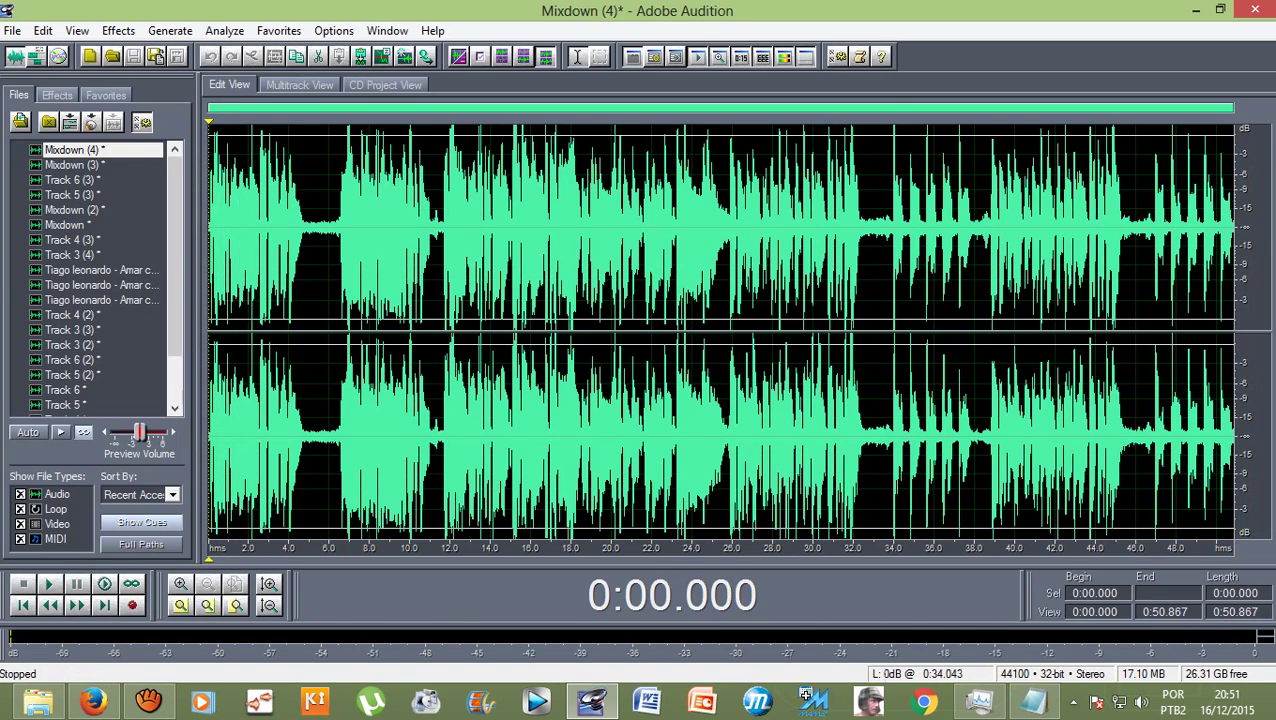
click(893, 226)
key(space)
key(space)
click(751, 182)
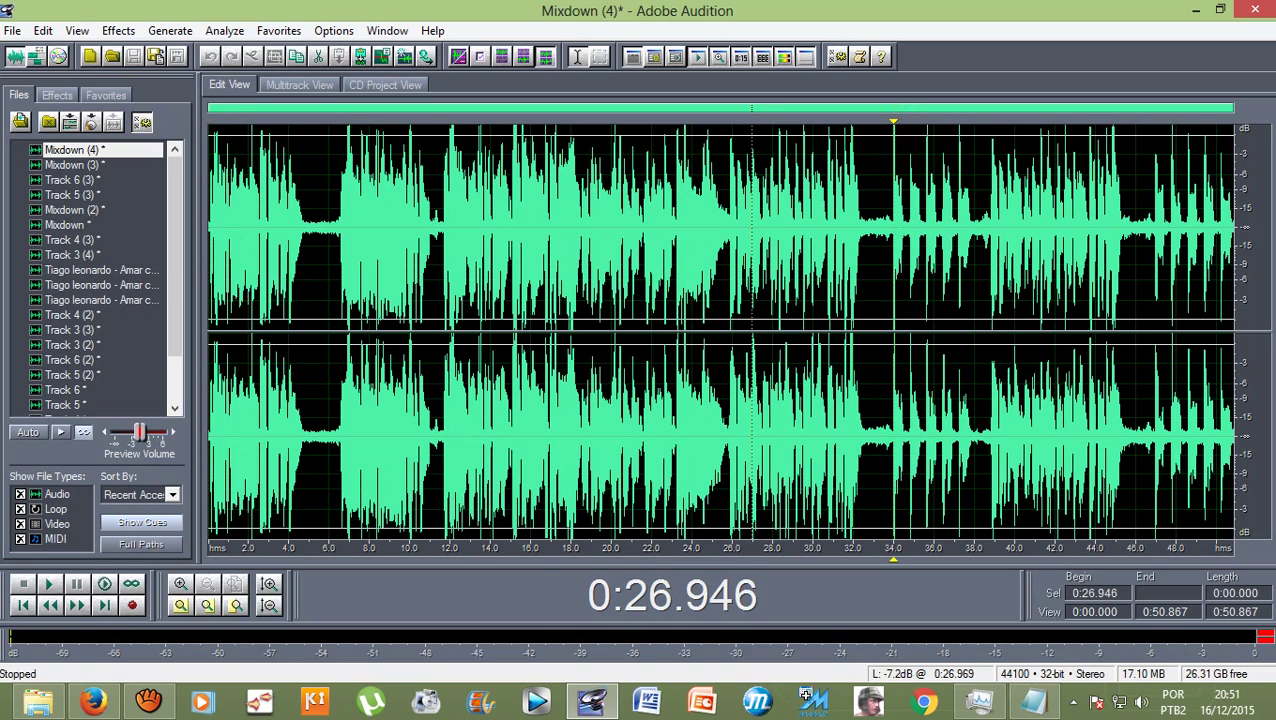
key(space)
key(space)
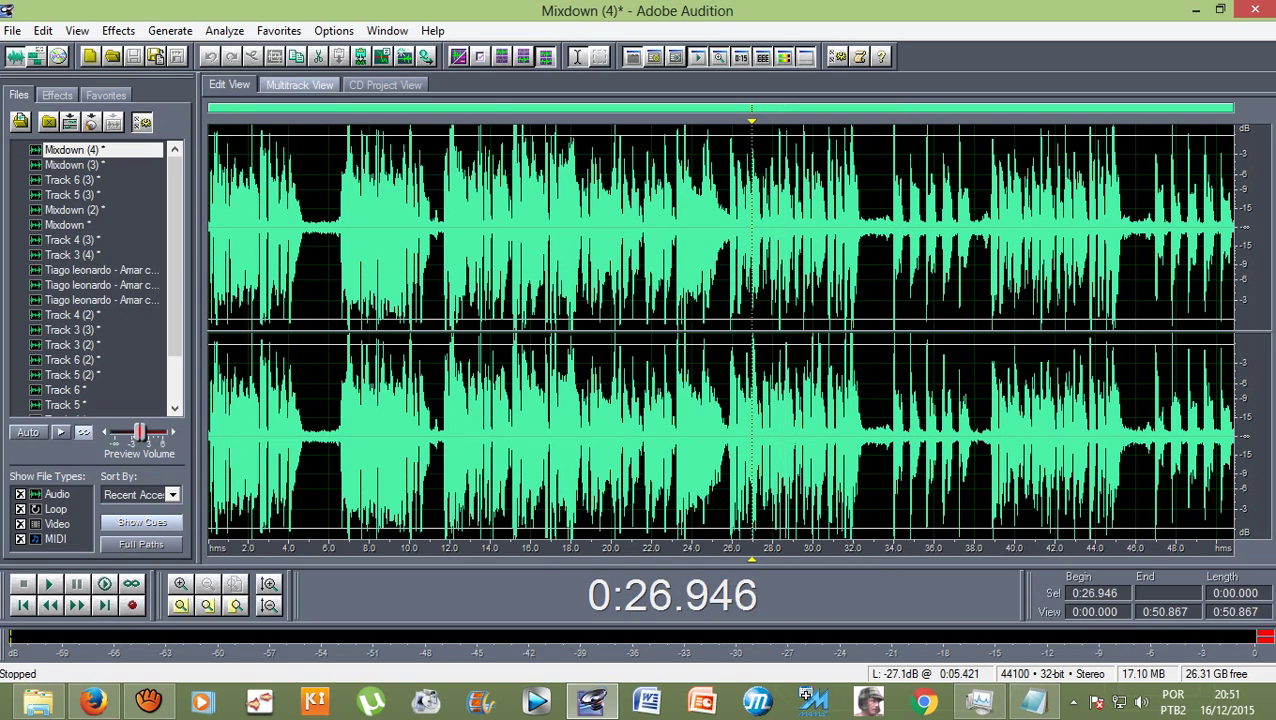
Step: Place Mixdown (4) on Track 2 starting at about 1:50, unmute the track and move the playback cursor to 1:45.359
key(F12)
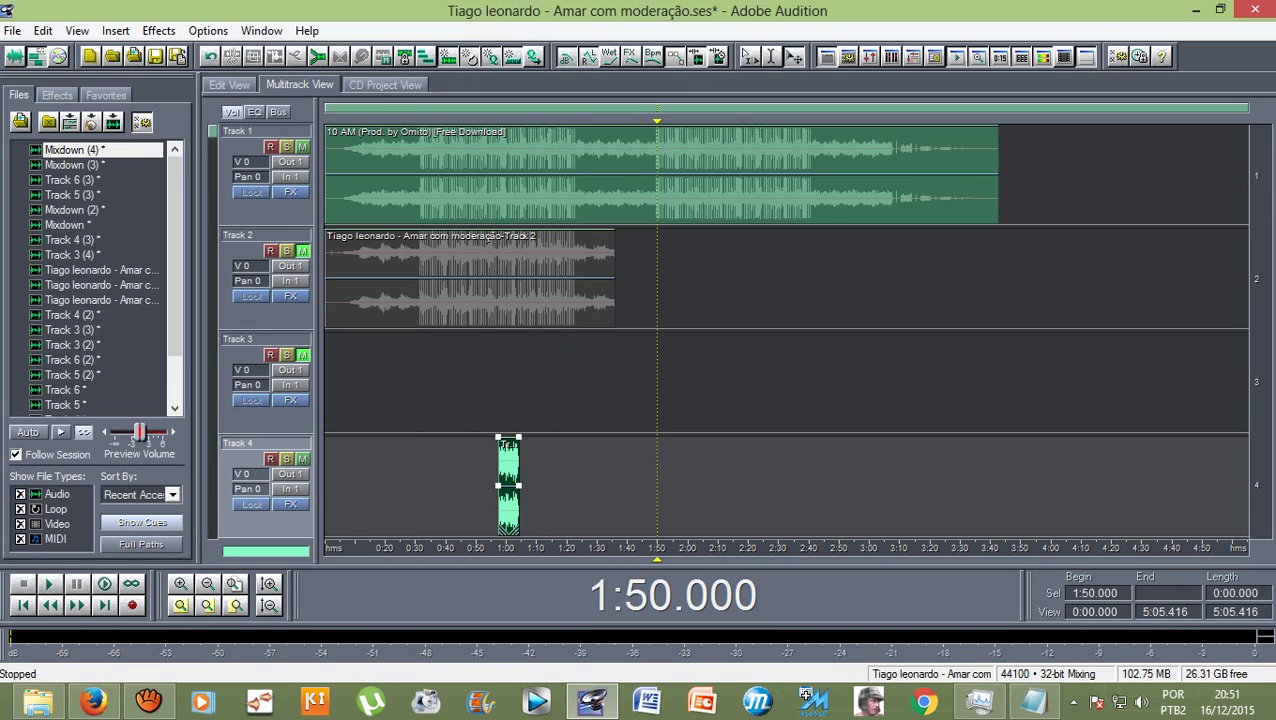
drag(276, 191, 696, 245)
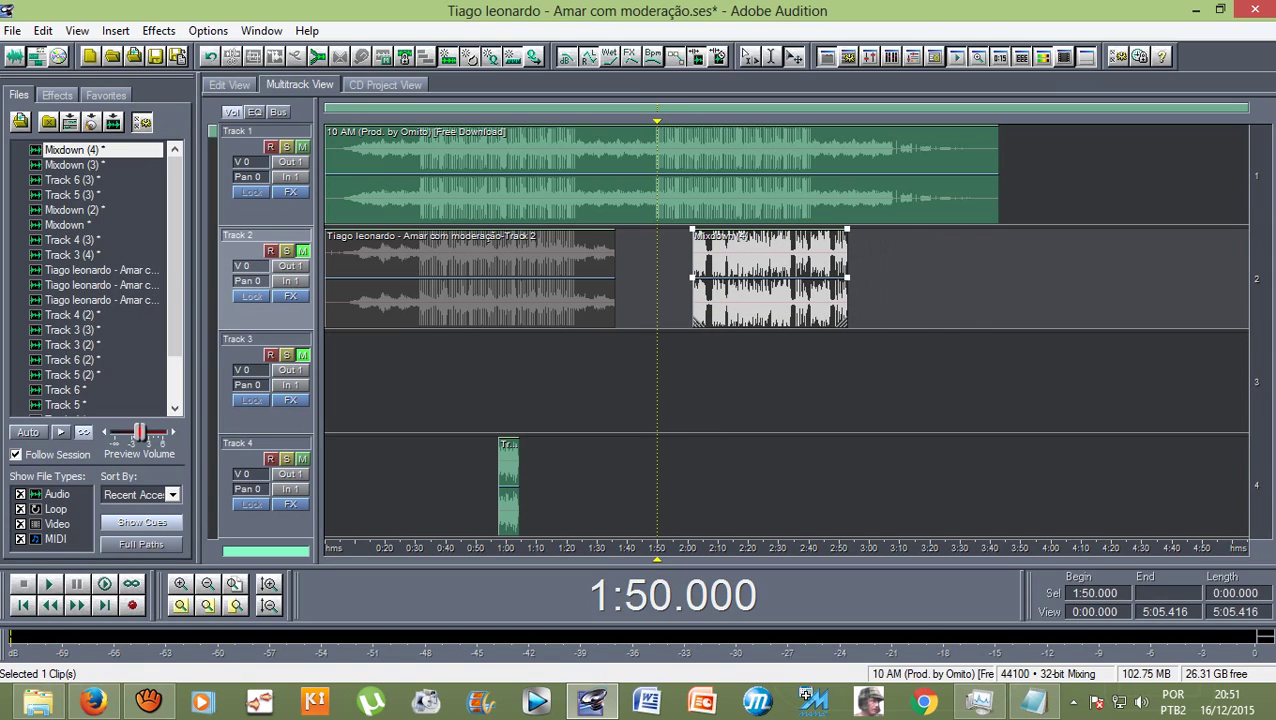
scroll(786, 330, up, 1)
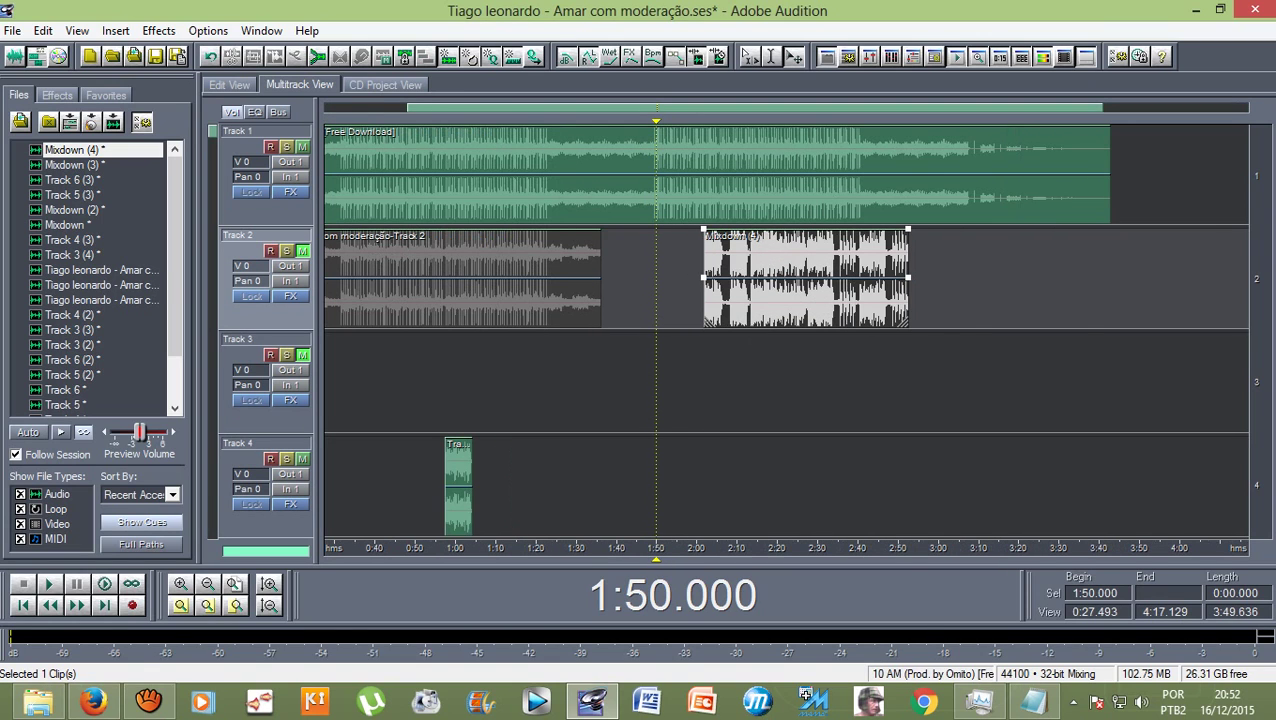
drag(656, 121, 638, 121)
scroll(786, 330, up, 2)
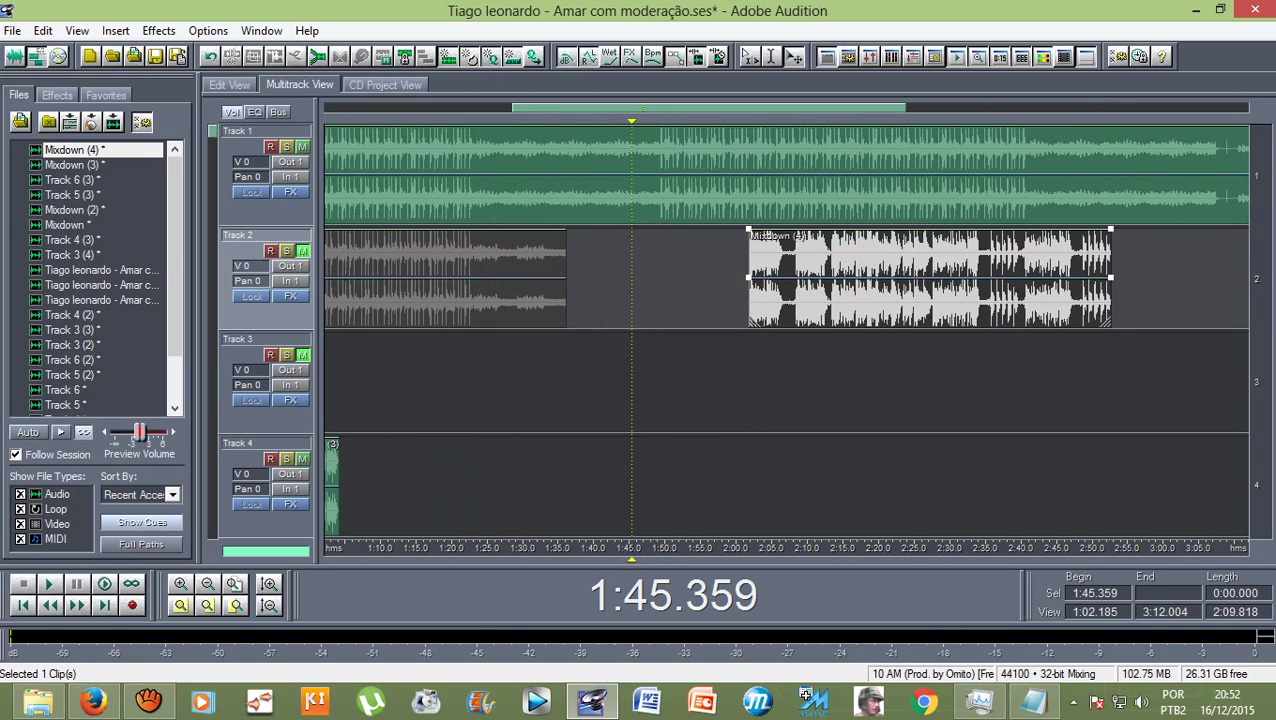
key(=)
key(=)
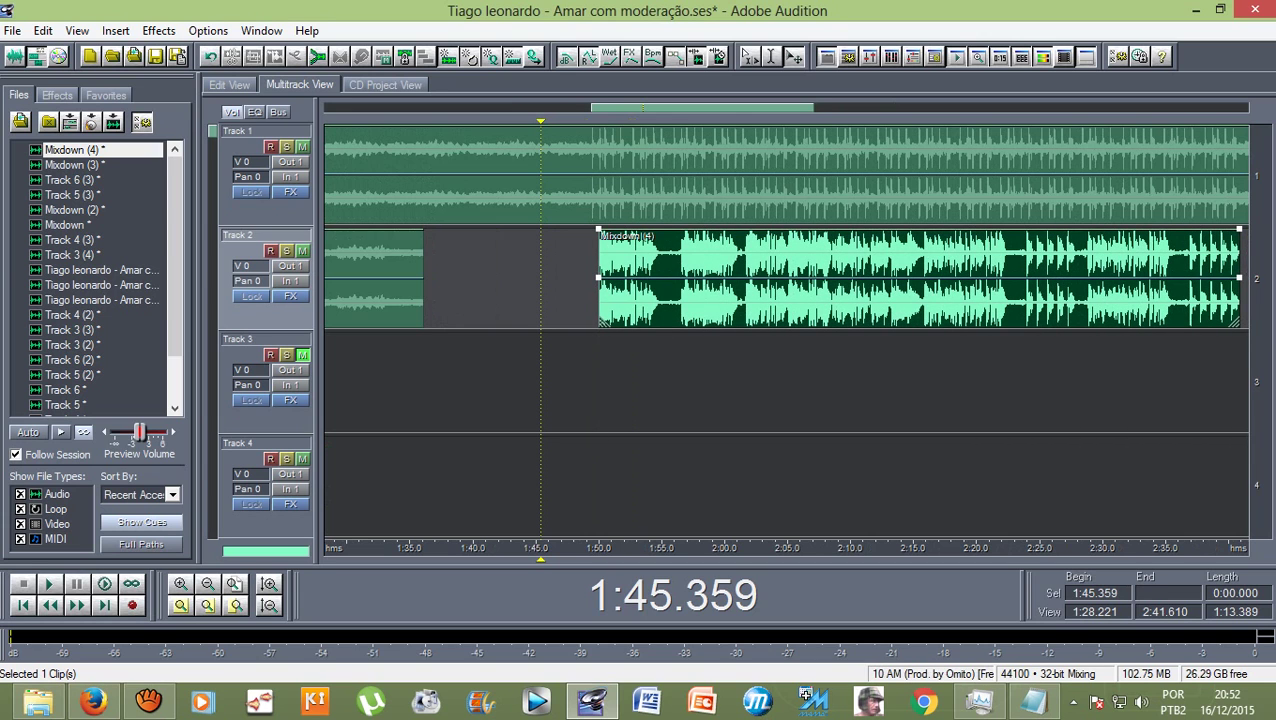
Step: Play the session from 1:45.359 to check the Mixdown (4) clip's timing against the beat
key(=)
key(=)
key(=)
key(space)
key(=)
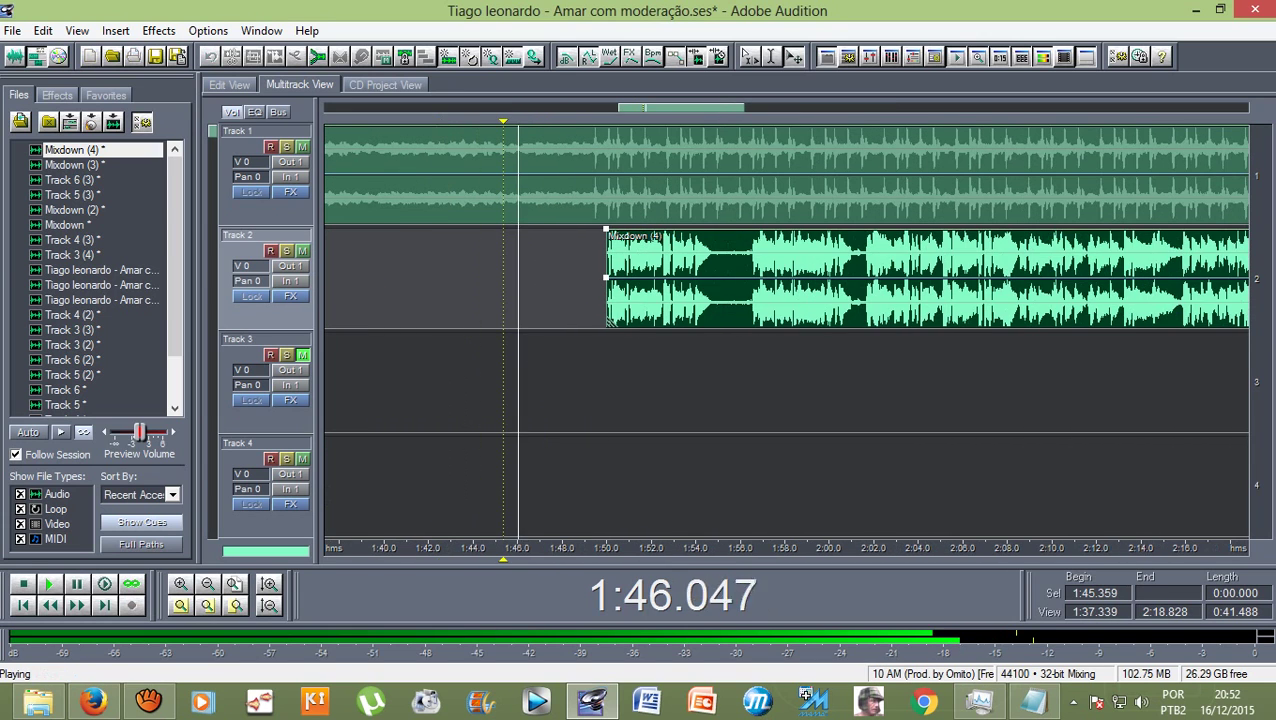
Step: Stop playback and move the Mixdown (4) clip on Track 2 earlier to start at about 1:49.5, in line with the beat's first hit
key(=)
key(=)
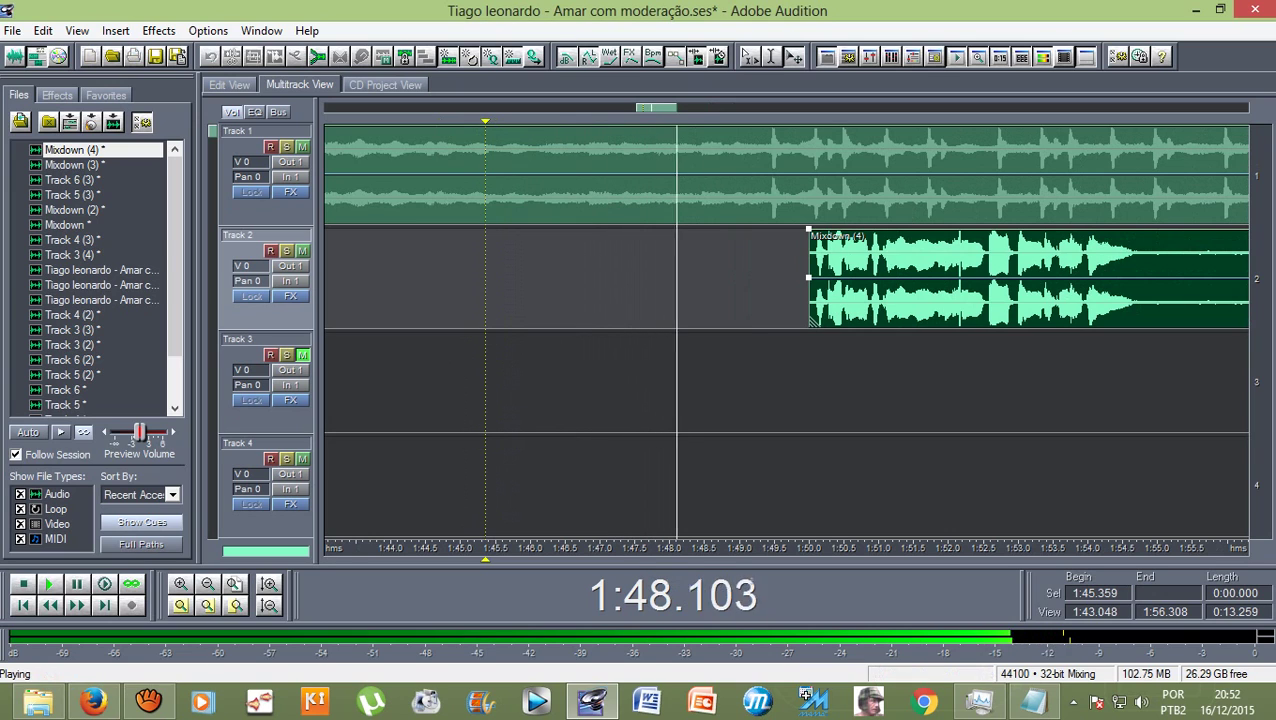
key(space)
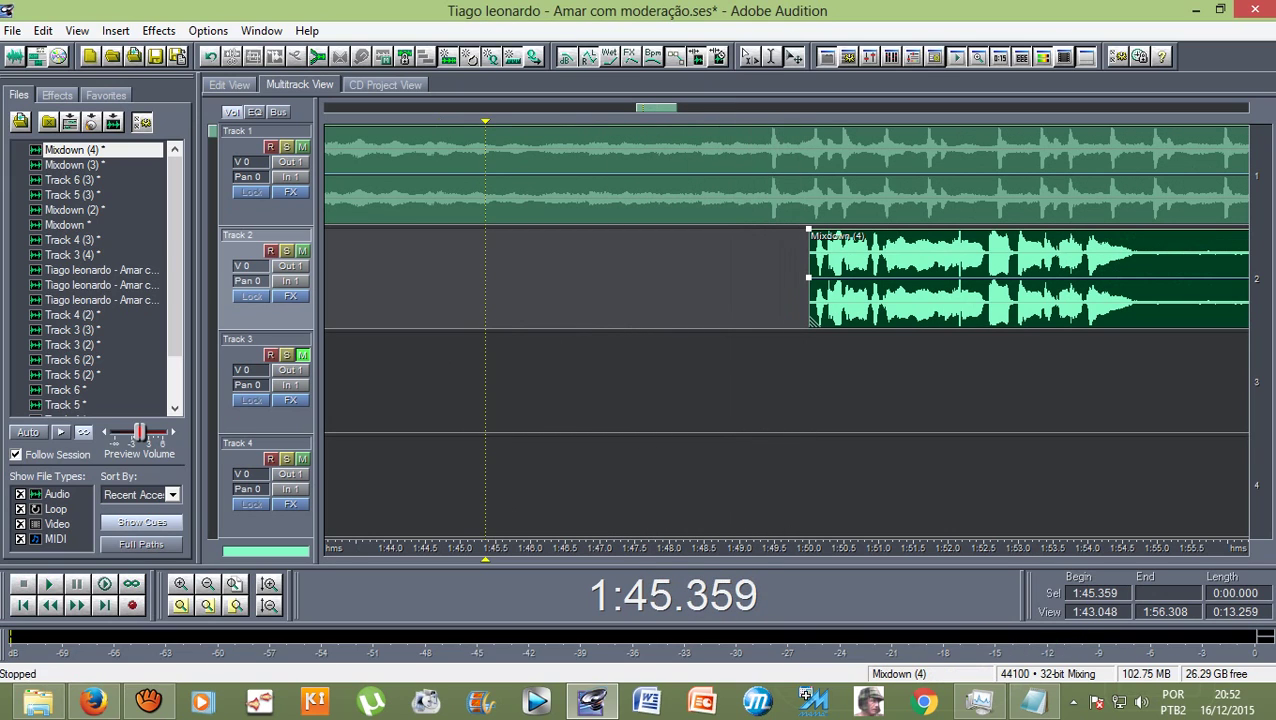
drag(880, 278, 845, 278)
Step: Play short passages from 1:45.359 and 1:47.706 to check the moved clip's entry against the beat
key(space)
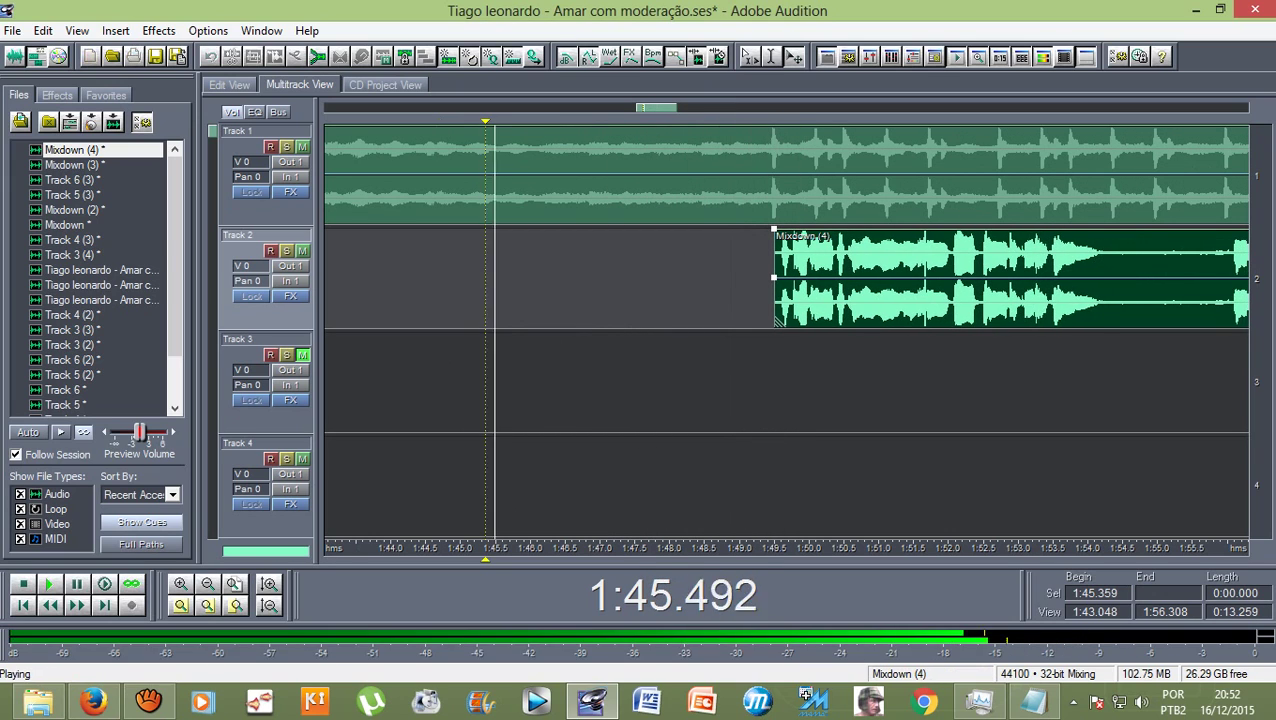
key(space)
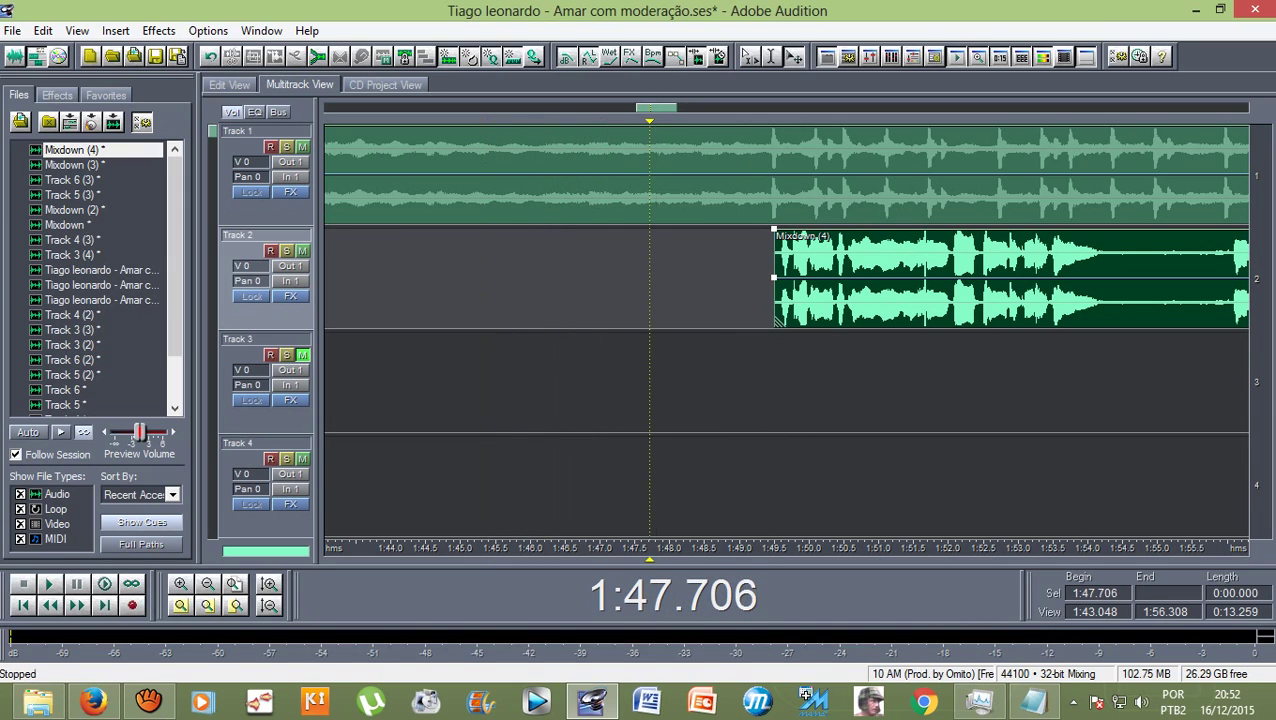
key(space)
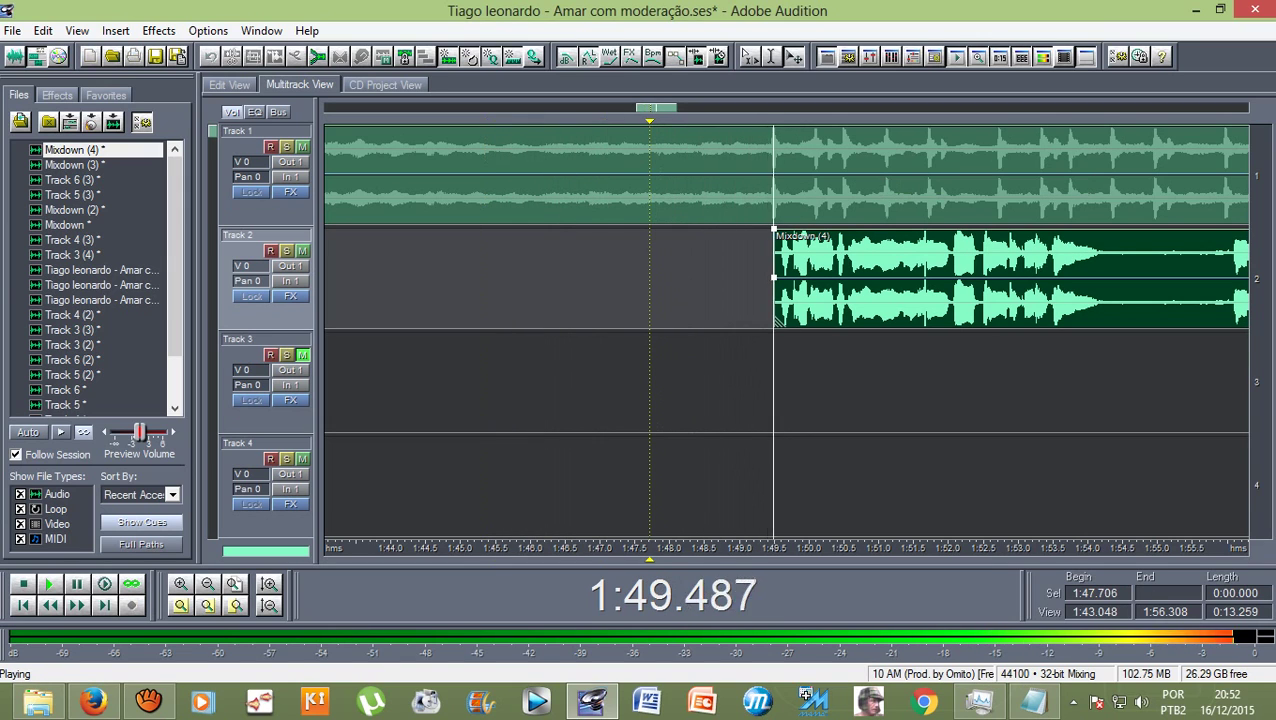
key(space)
Step: Nudge the Mixdown (4) clip to start at about 1:49.53 and play the session from 1:47.706
key(equal)
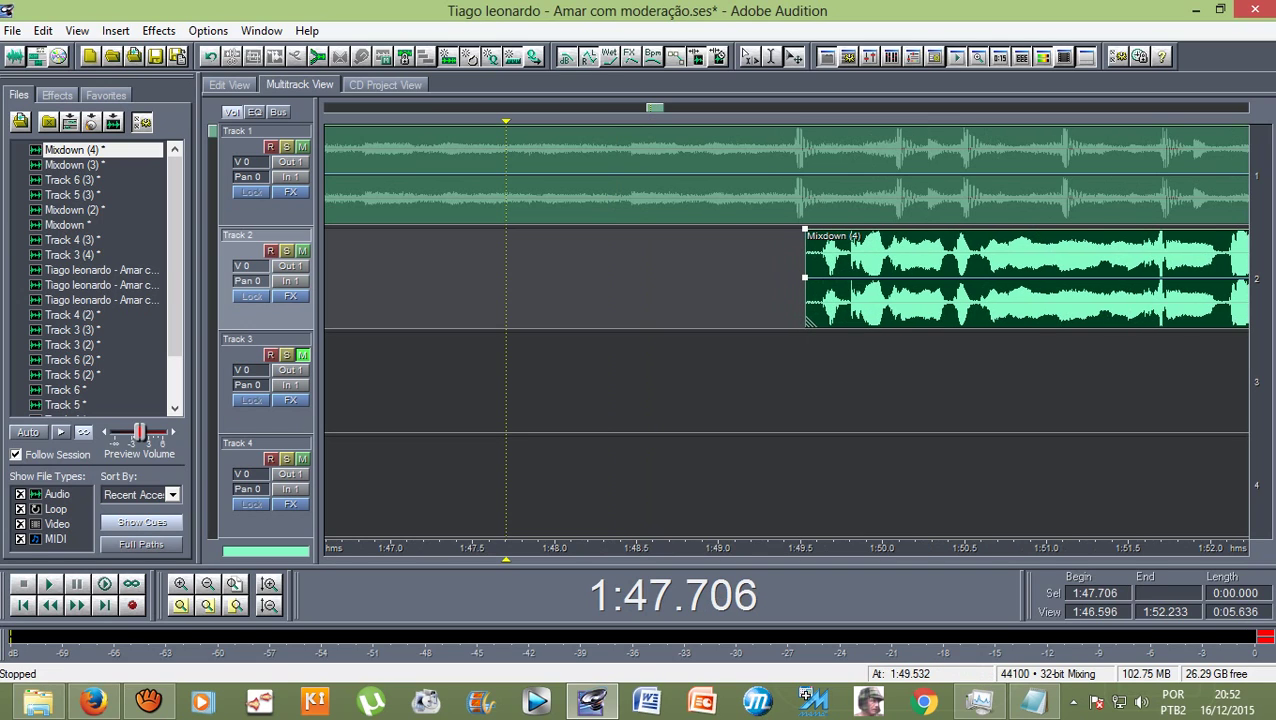
key(space)
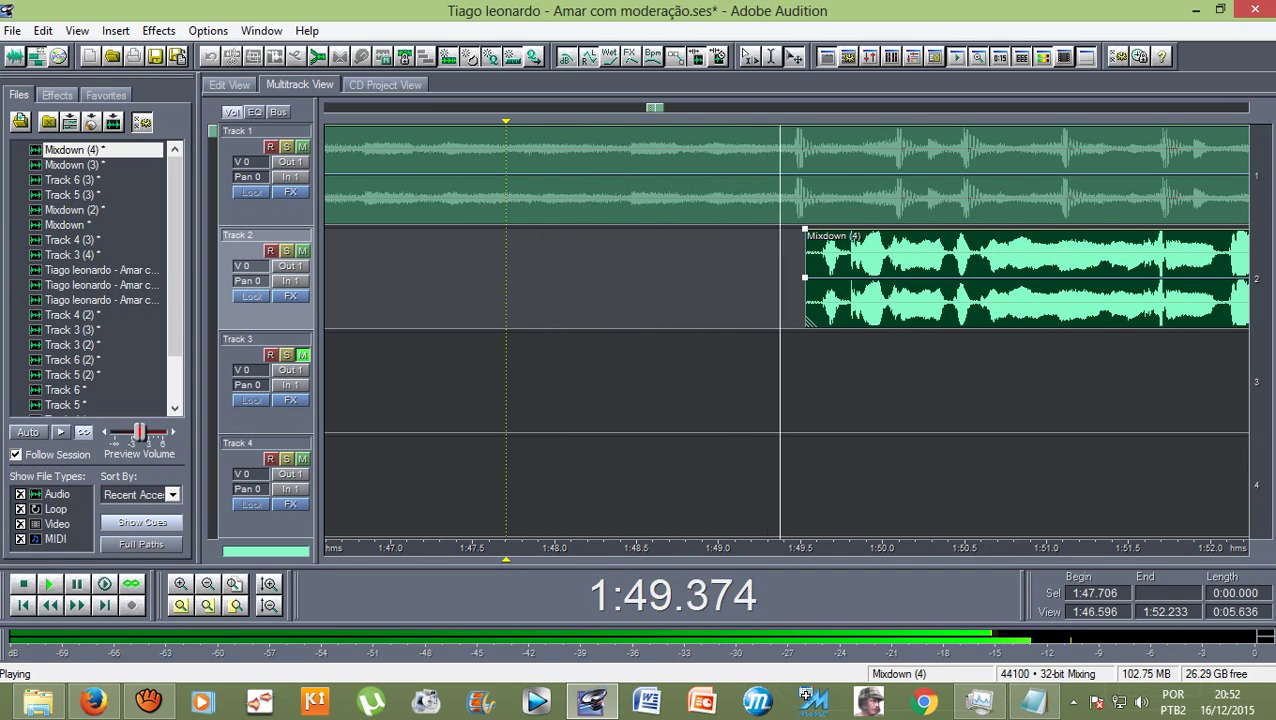
key(minus)
key(minus)
key(minus)
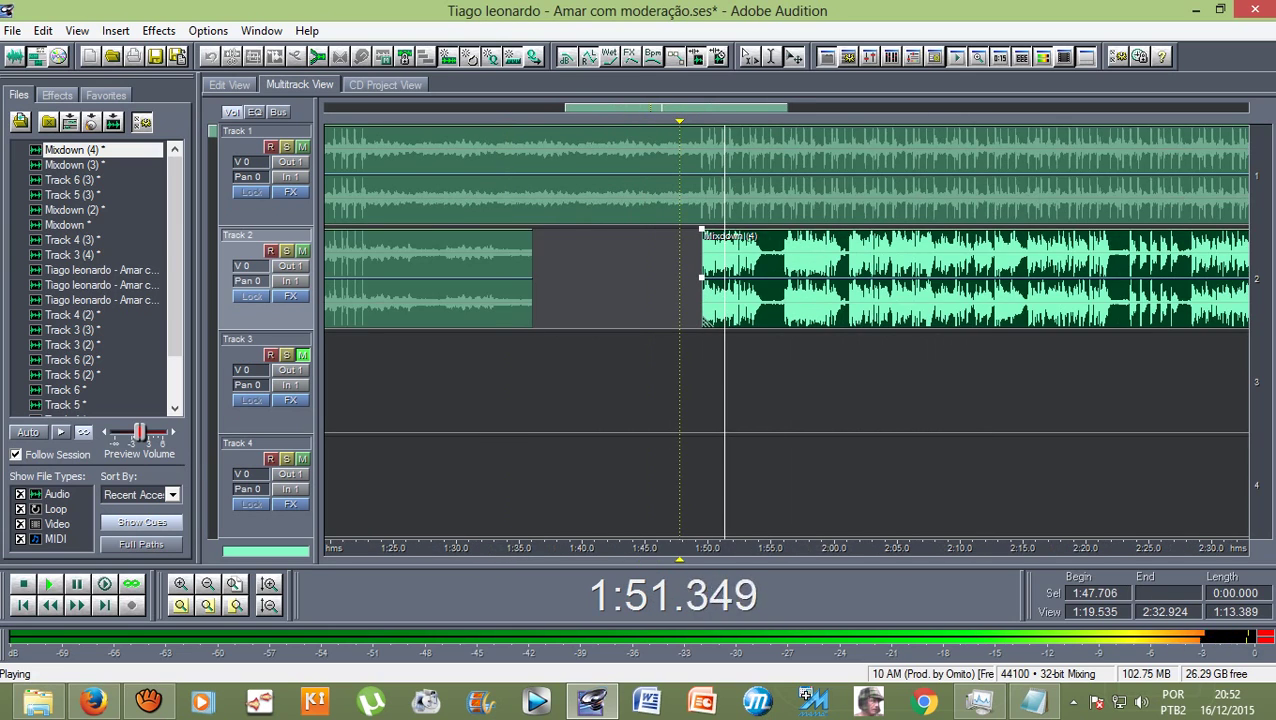
key(space)
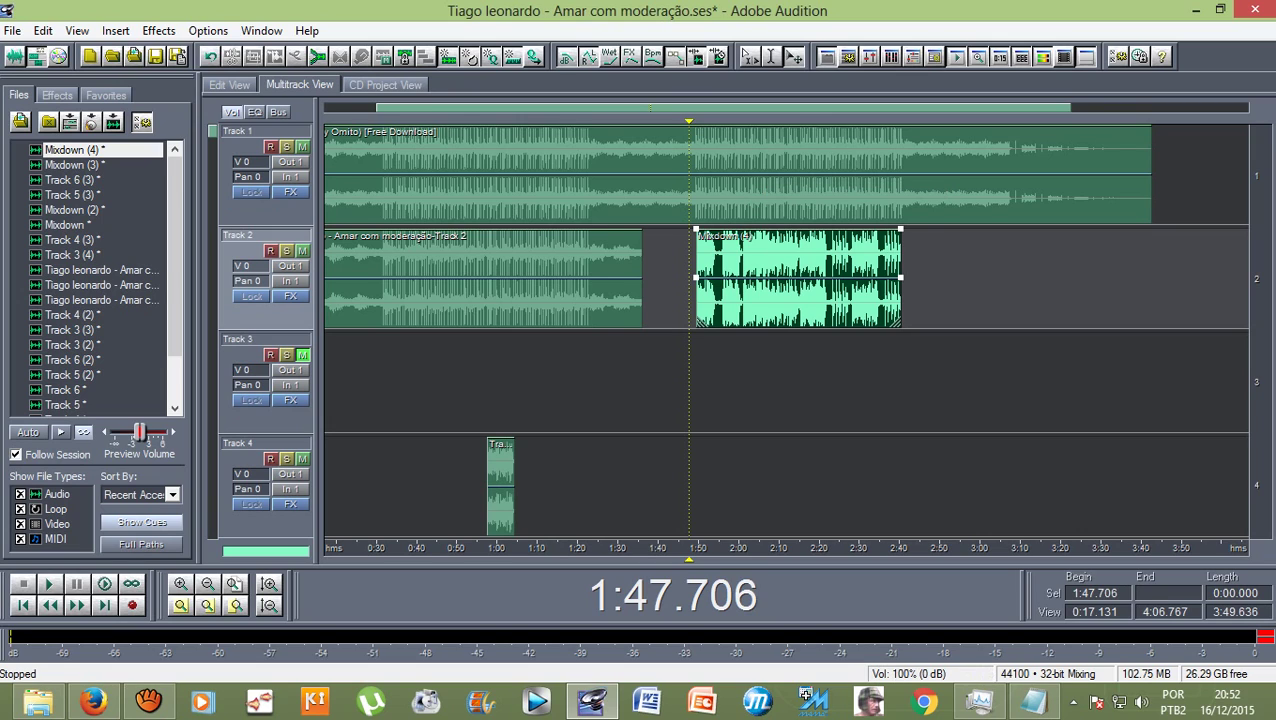
Step: Examine the Mixdown (4) waveform against the Track 1 beat, from the whole clip down to sample detail near 2:25
scroll(785, 330, down, 1)
scroll(785, 330, up, 1)
scroll(785, 330, down, 1)
scroll(785, 330, up, 1)
scroll(840, 200, up, 15)
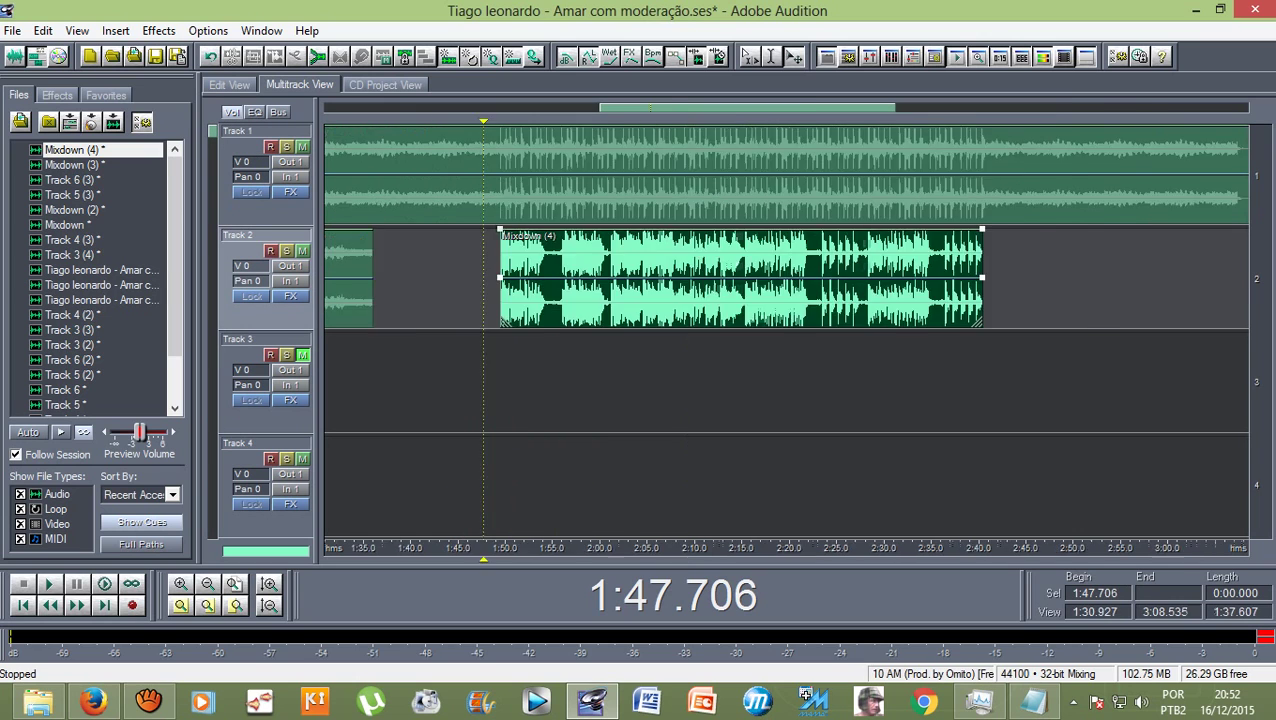
scroll(800, 175, up, 8)
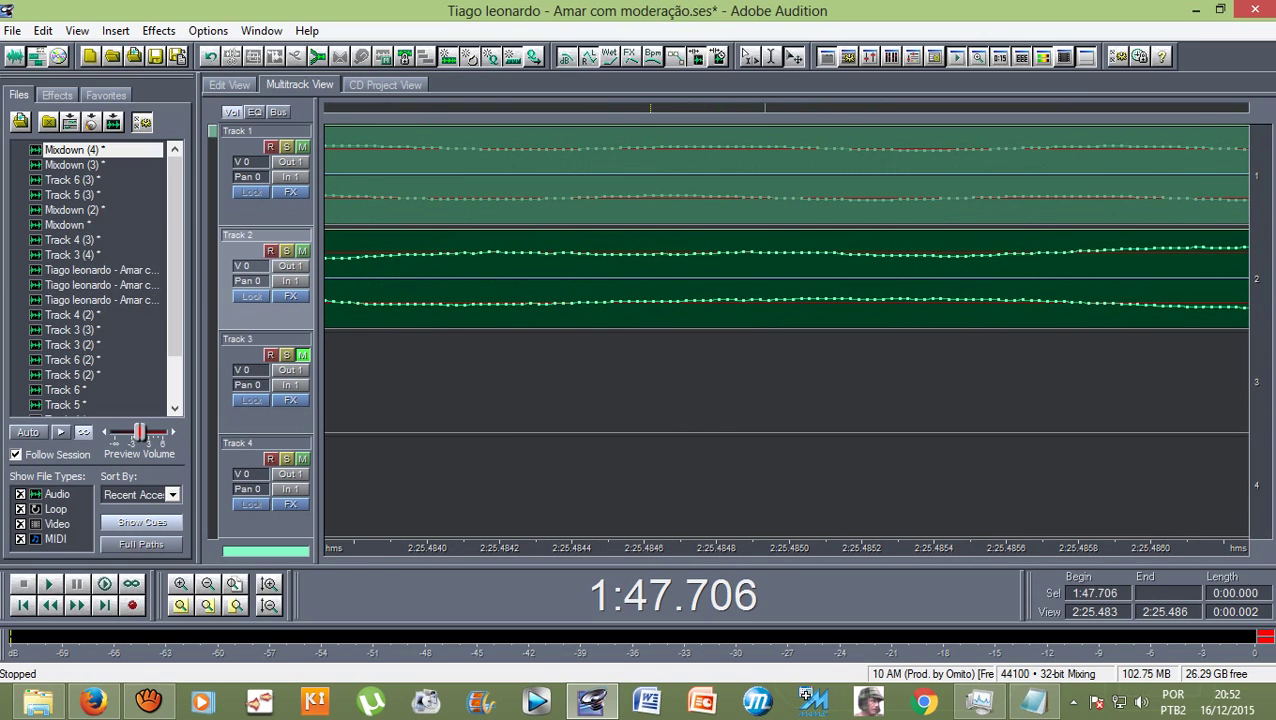
scroll(785, 230, down, 16)
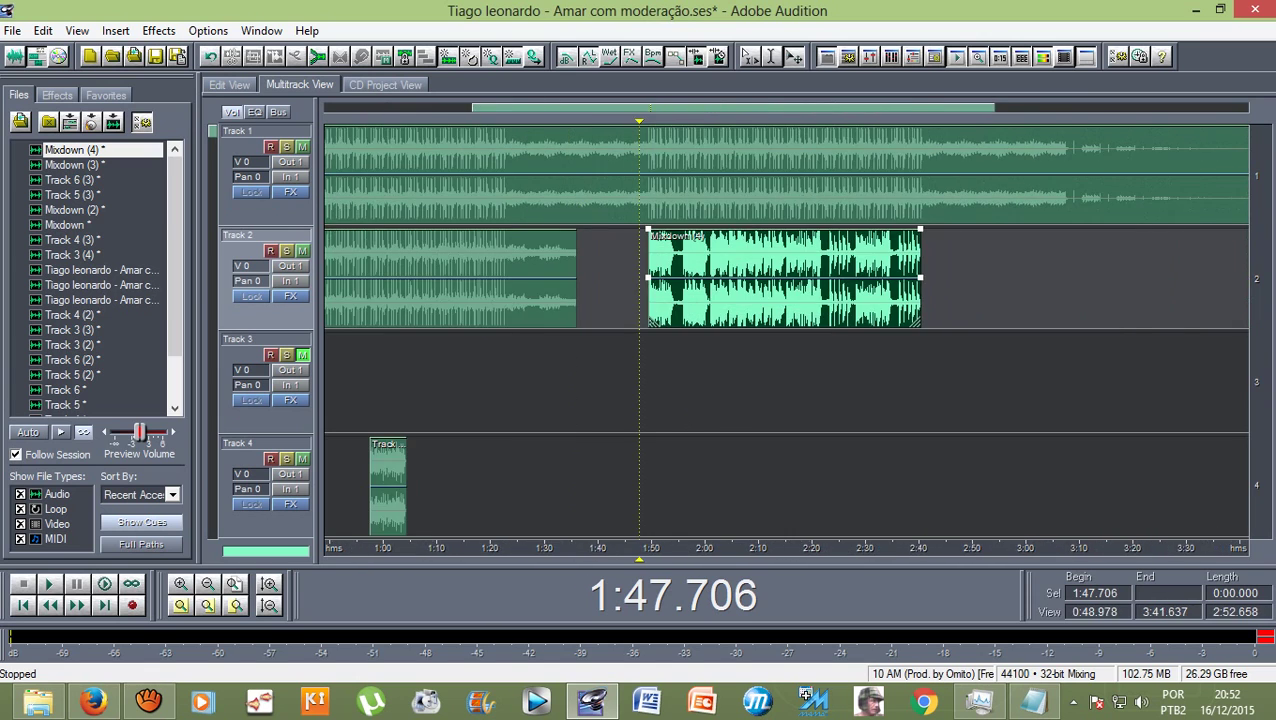
scroll(785, 230, down, 3)
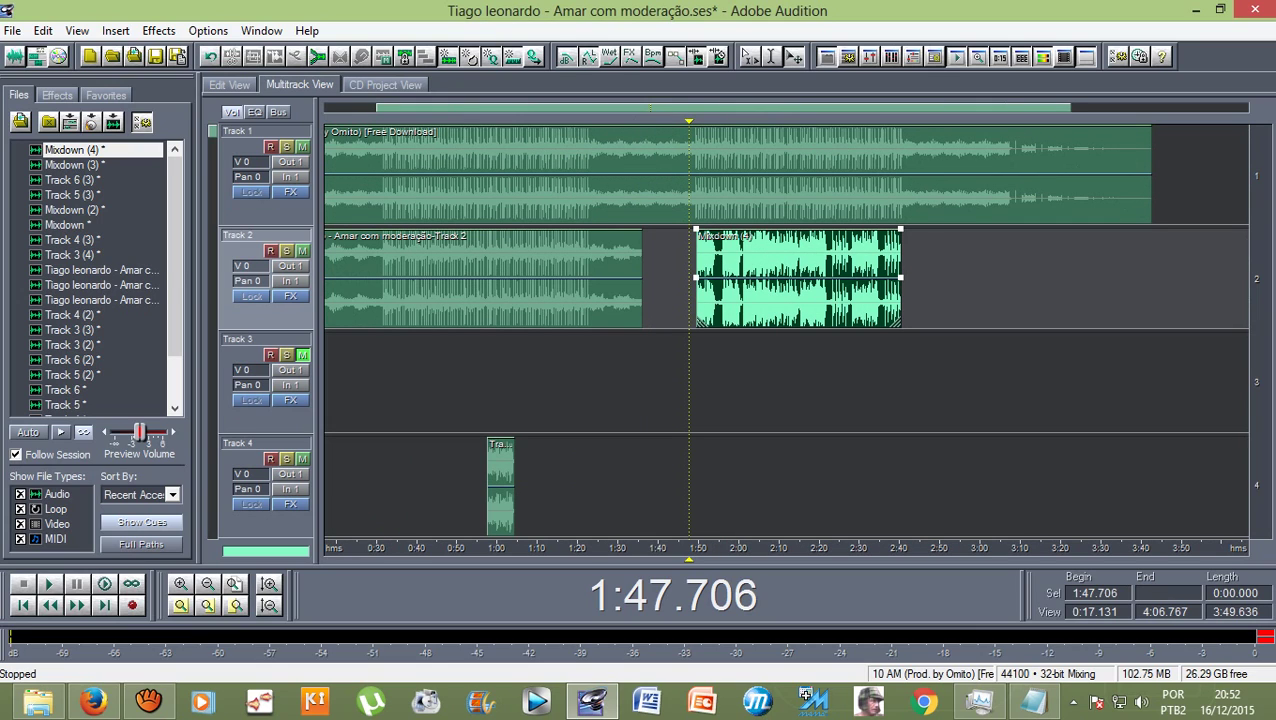
scroll(785, 330, down, 1)
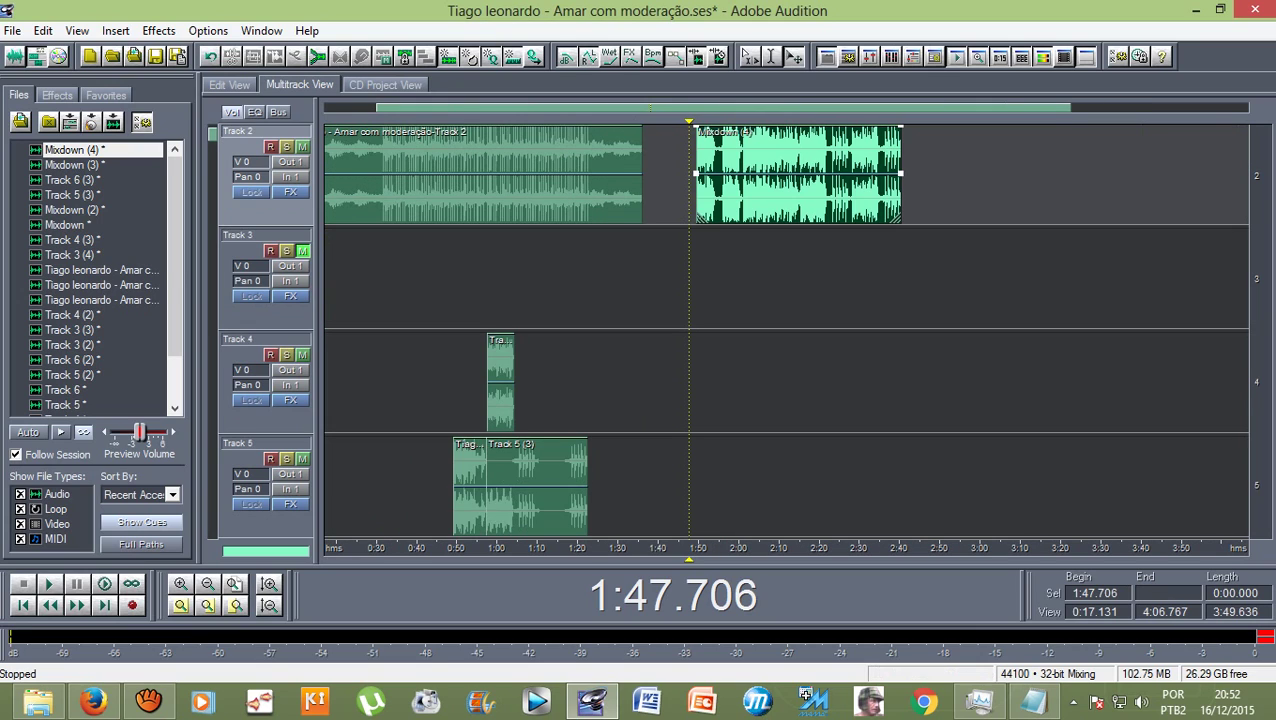
scroll(900, 225, up, 1)
Step: Play the session from 1:47.706 while comparing the vocal and beat waveforms near 2:39.75
key(space)
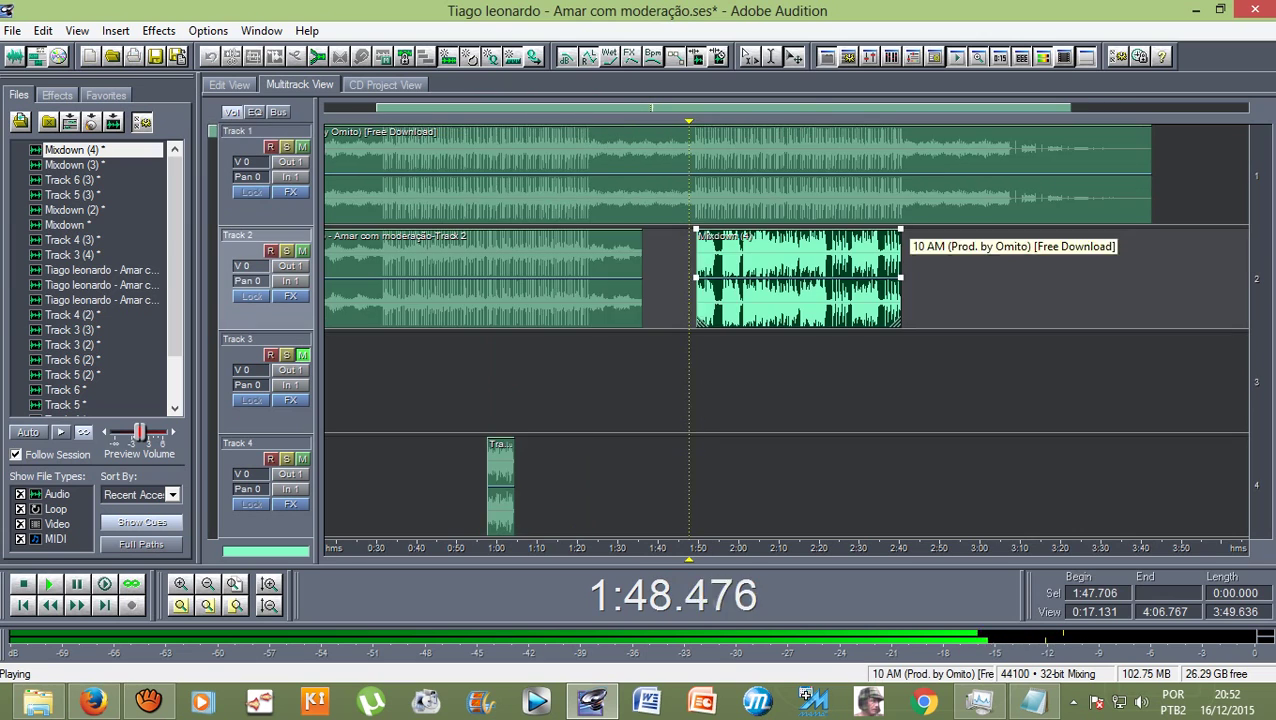
scroll(897, 230, up, 20)
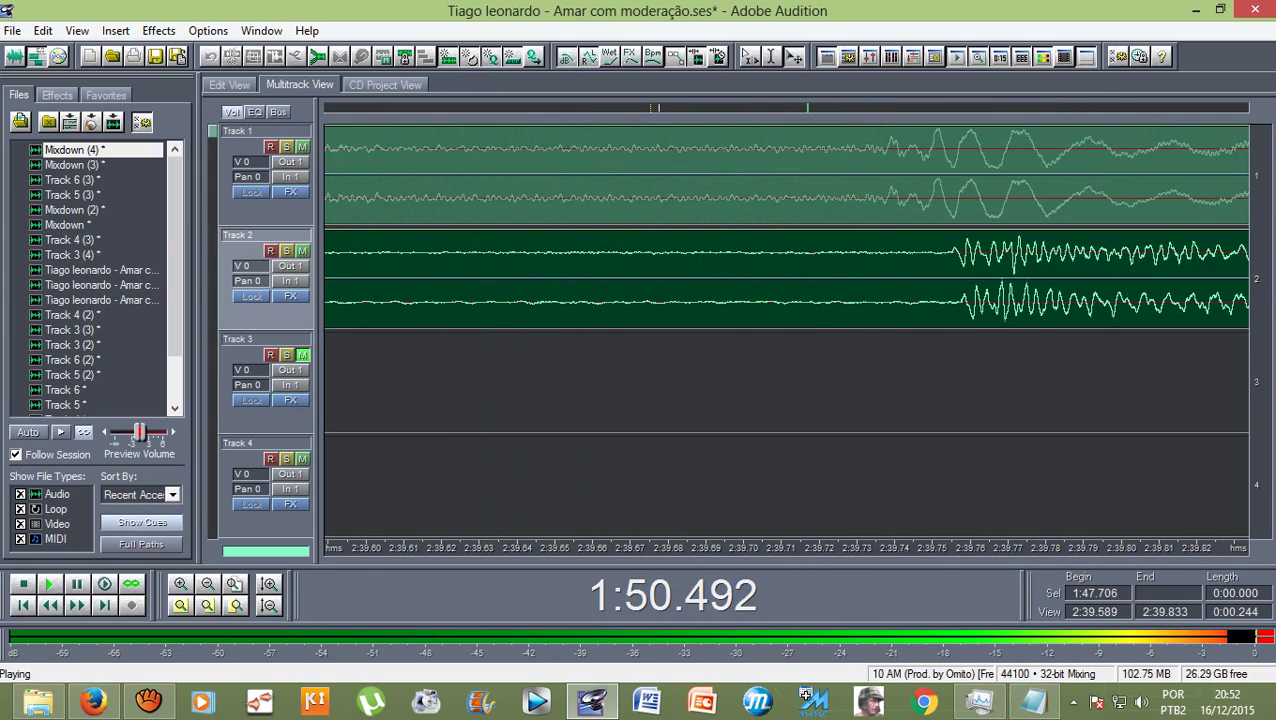
scroll(897, 280, up, 2)
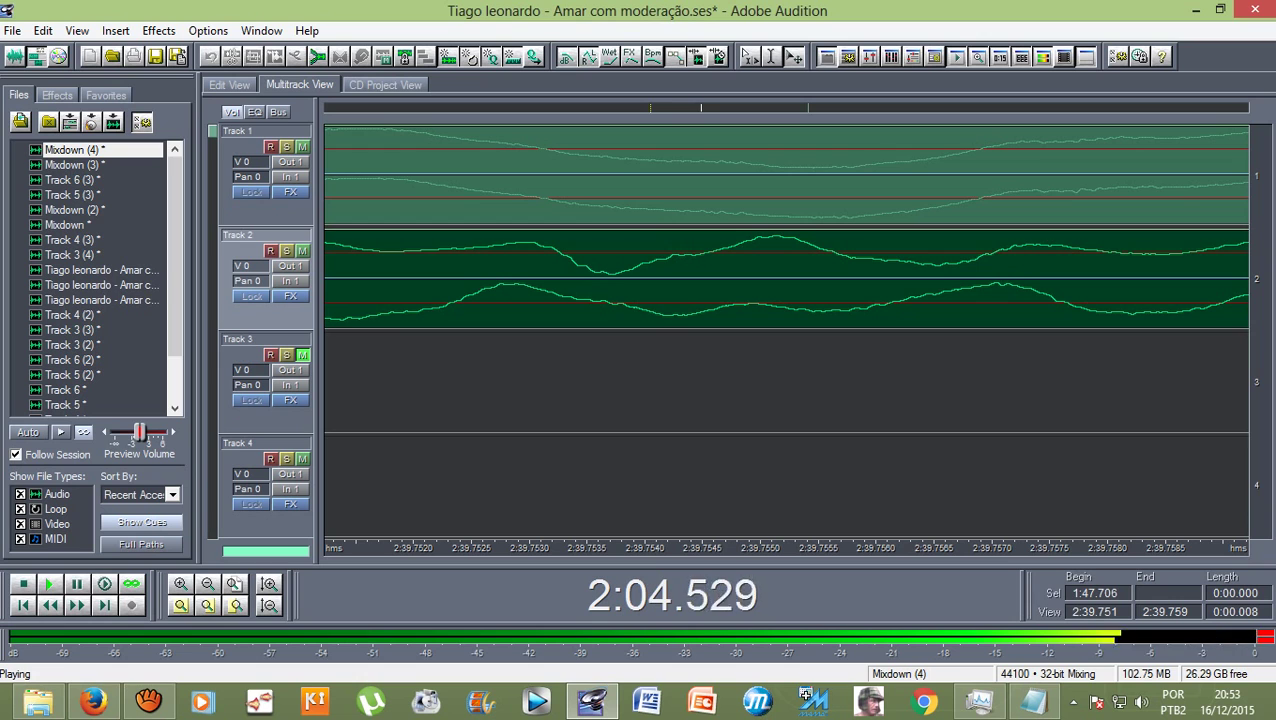
scroll(575, 175, down, 10)
scroll(575, 175, down, 7)
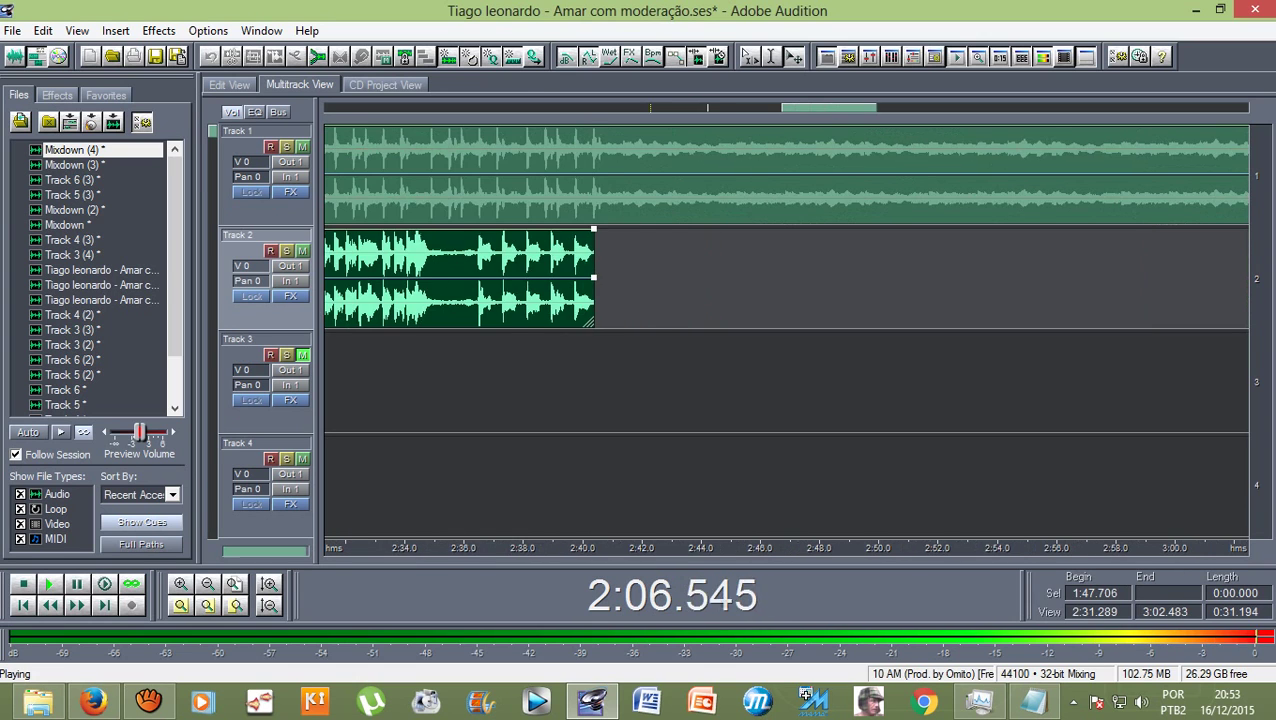
key(space)
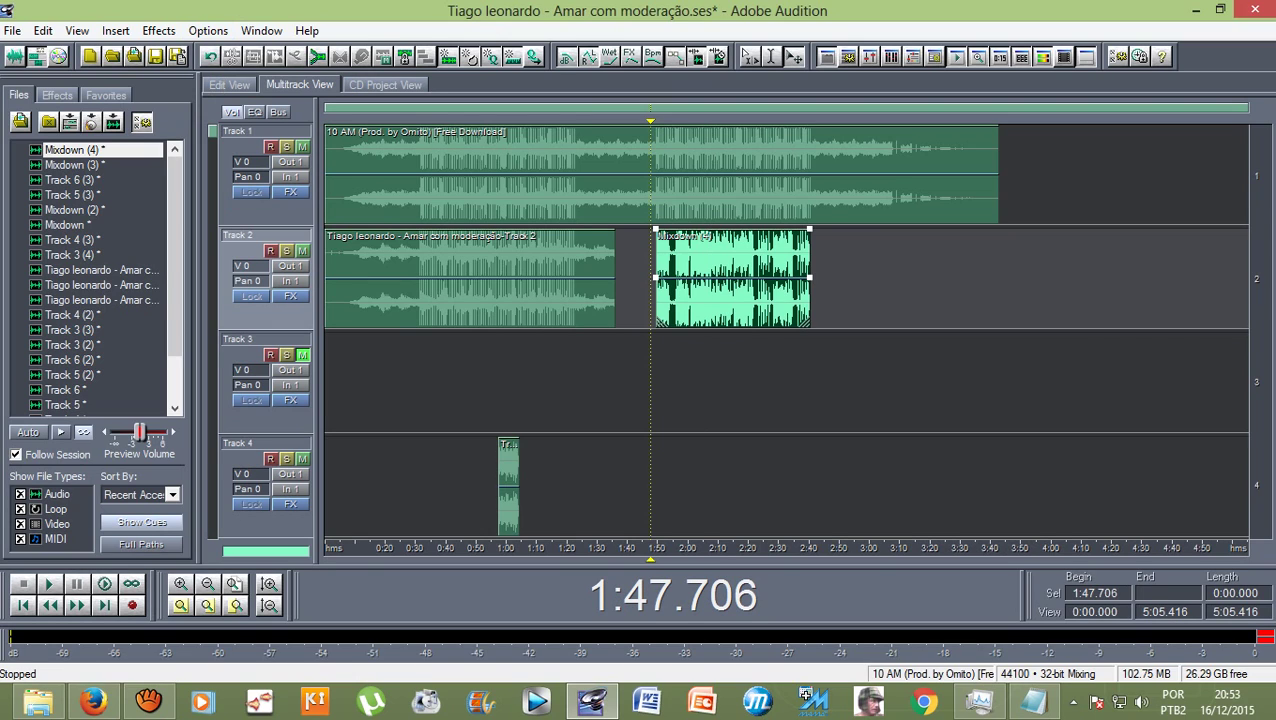
Step: Compare the vocal and beat waveforms near 2:34.5, and play a short passage from 1:47.706
scroll(792, 277, up, 15)
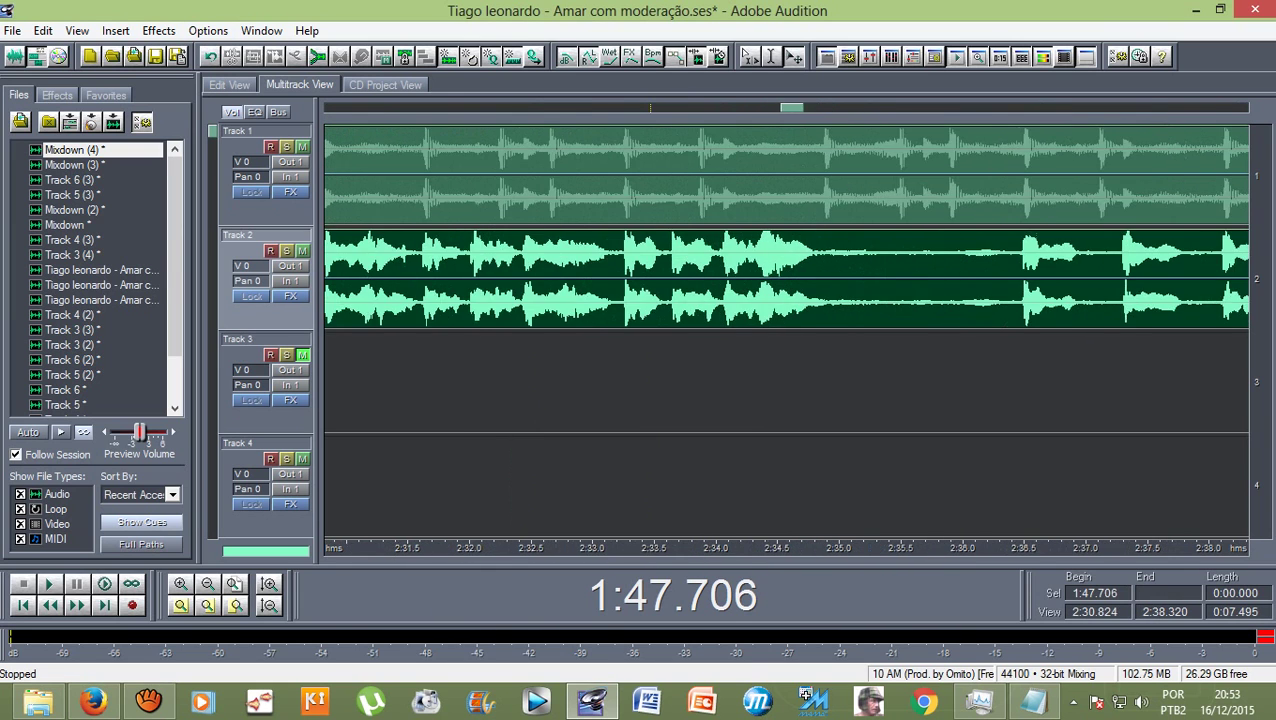
scroll(774, 280, up, 3)
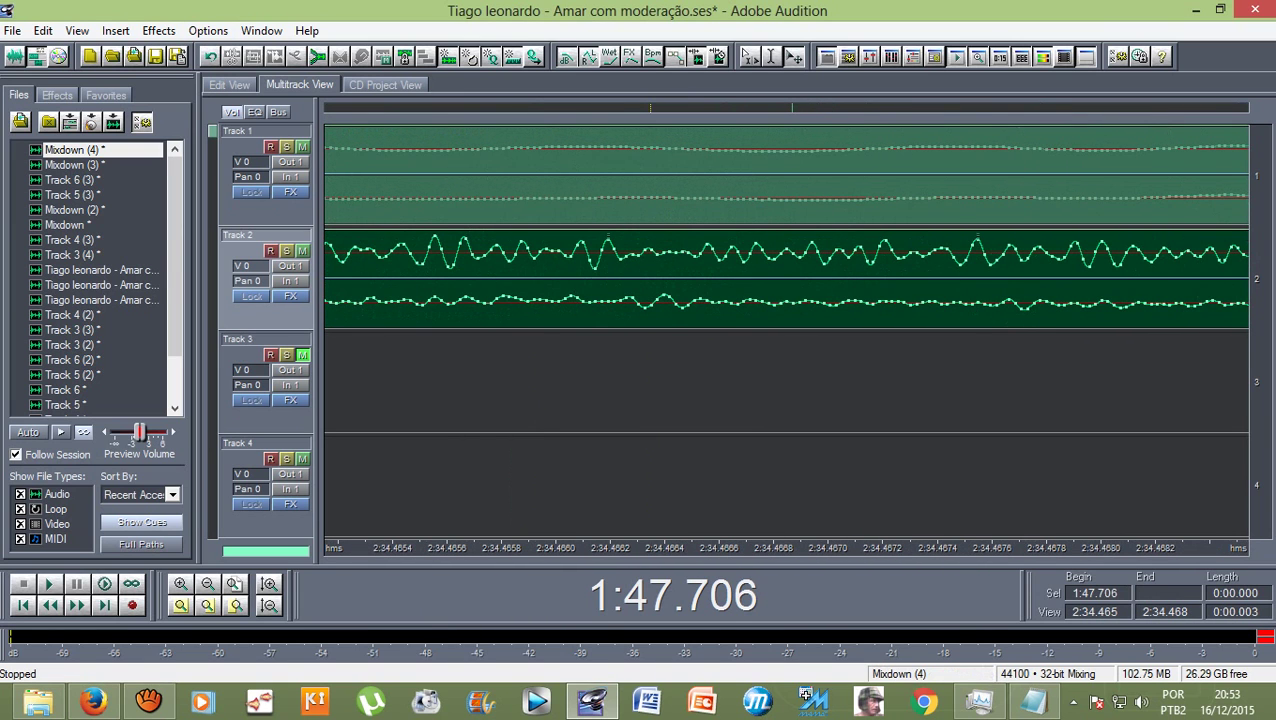
scroll(774, 280, down, 12)
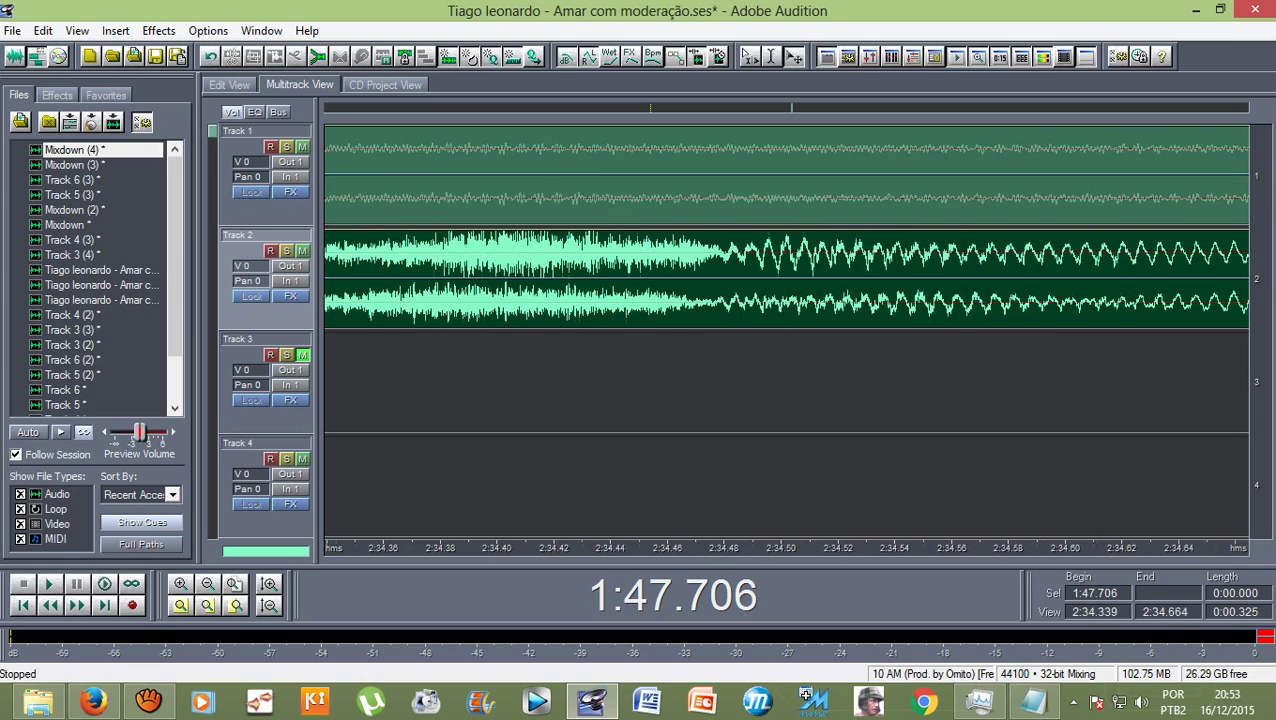
scroll(774, 280, down, 4)
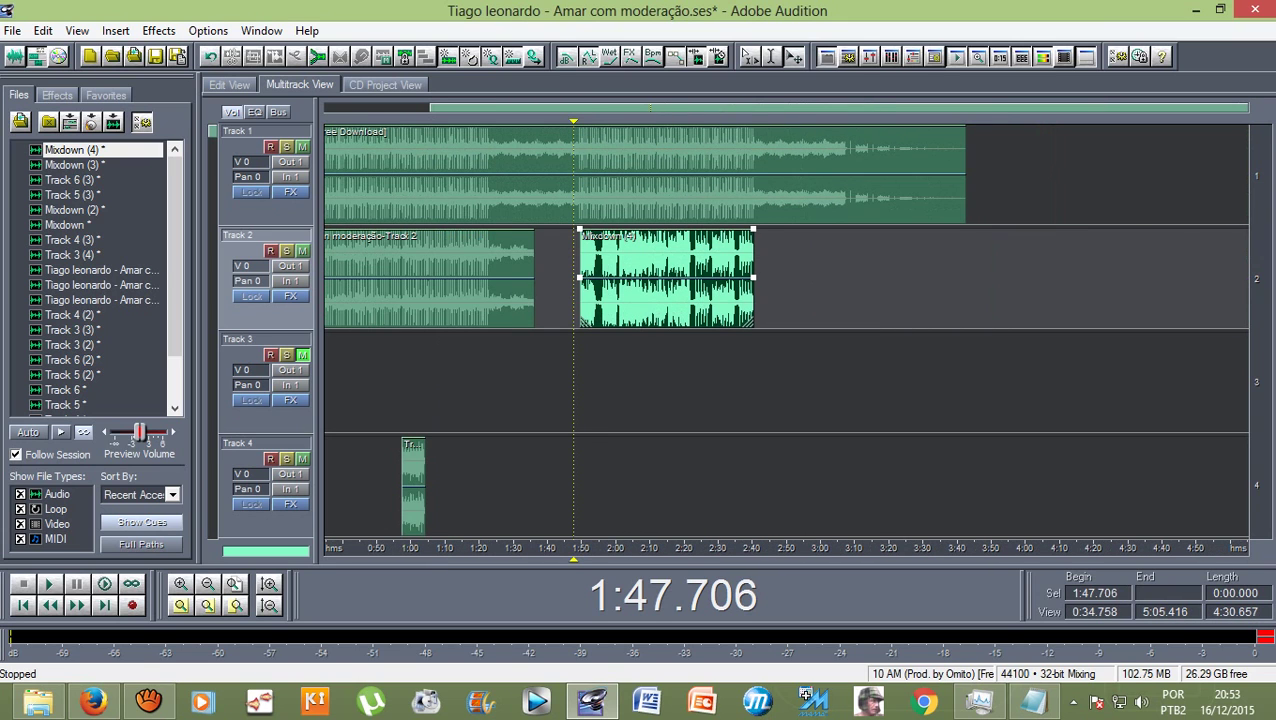
key(space)
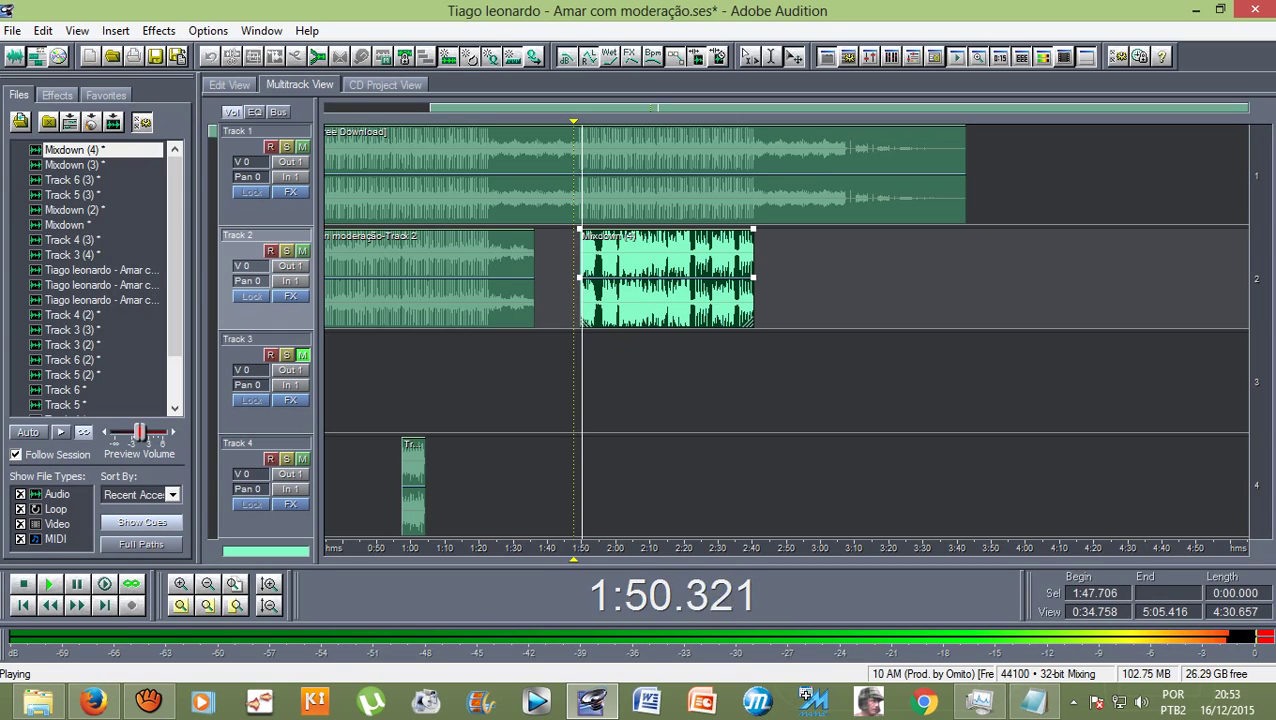
scroll(755, 280, up, 2)
scroll(755, 280, down, 2)
key(space)
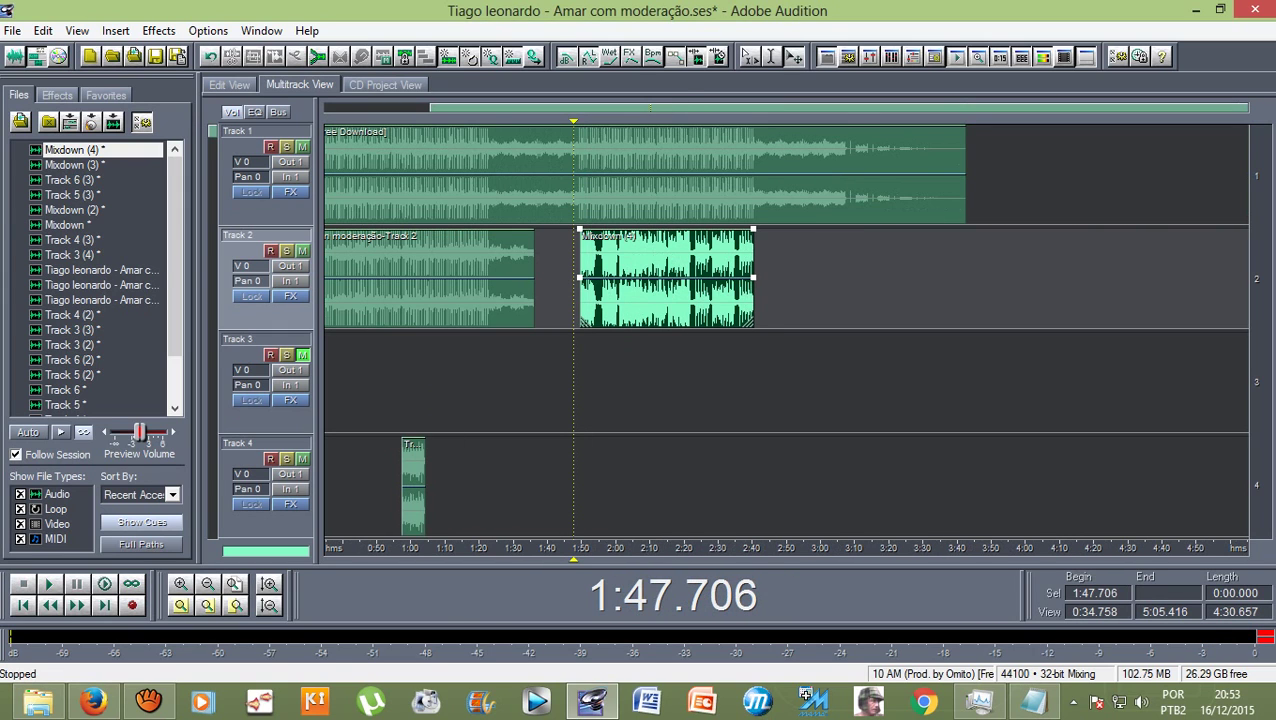
Step: During playback from 1:47.706, shift Mixdown (4) about 0.007 s later, using the waveforms near 2:36.5 as reference, and stop after listening
key(space)
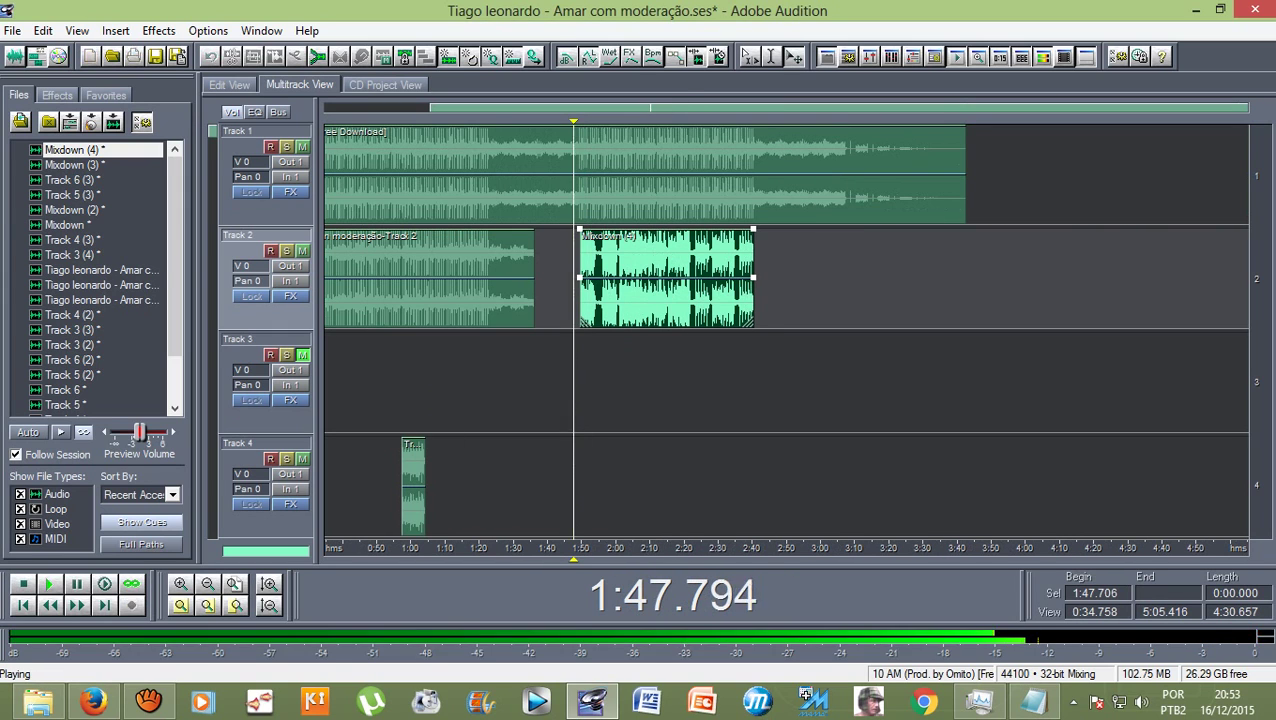
scroll(750, 280, up, 9)
scroll(785, 230, up, 4)
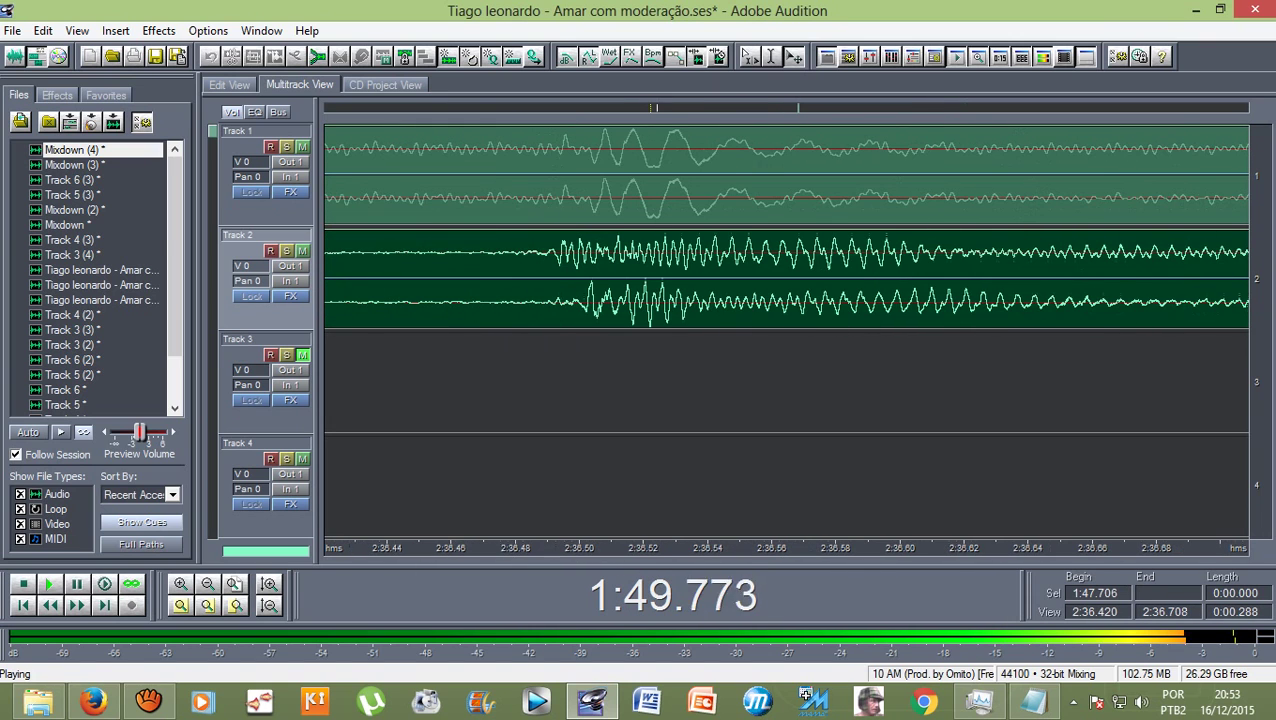
scroll(785, 230, up, 6)
scroll(566, 277, up, 1)
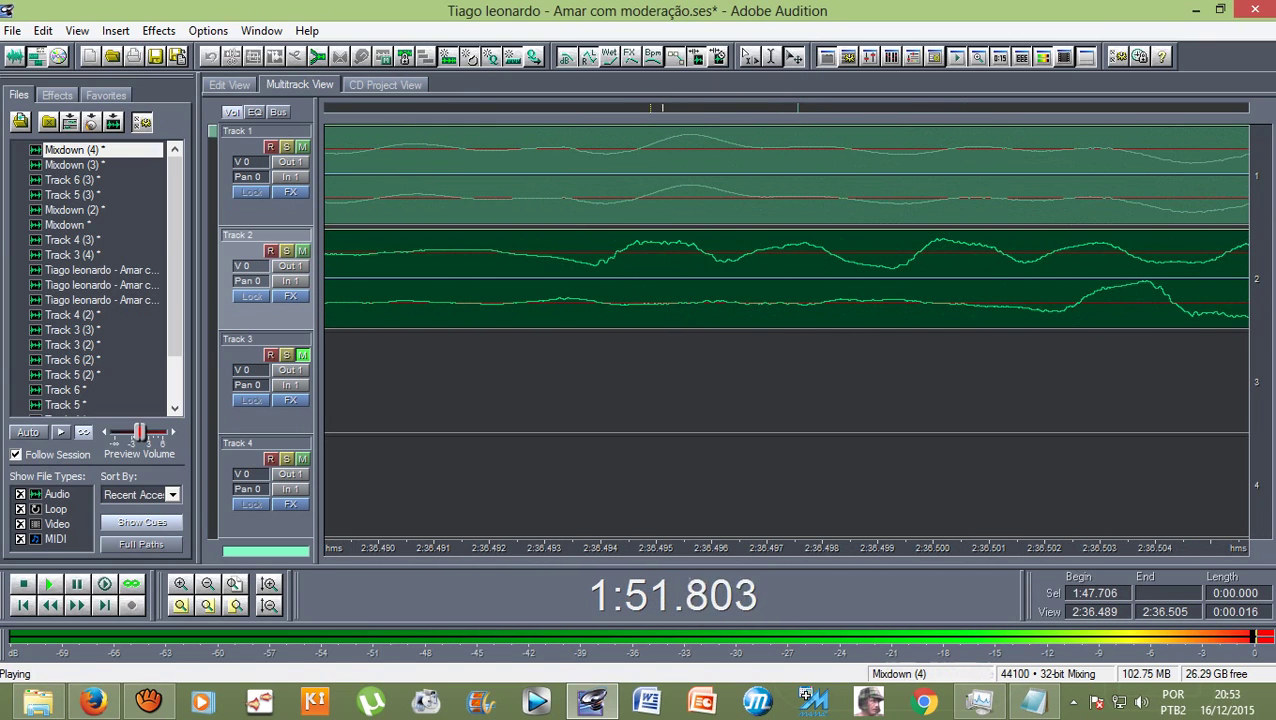
drag(566, 277, 946, 277)
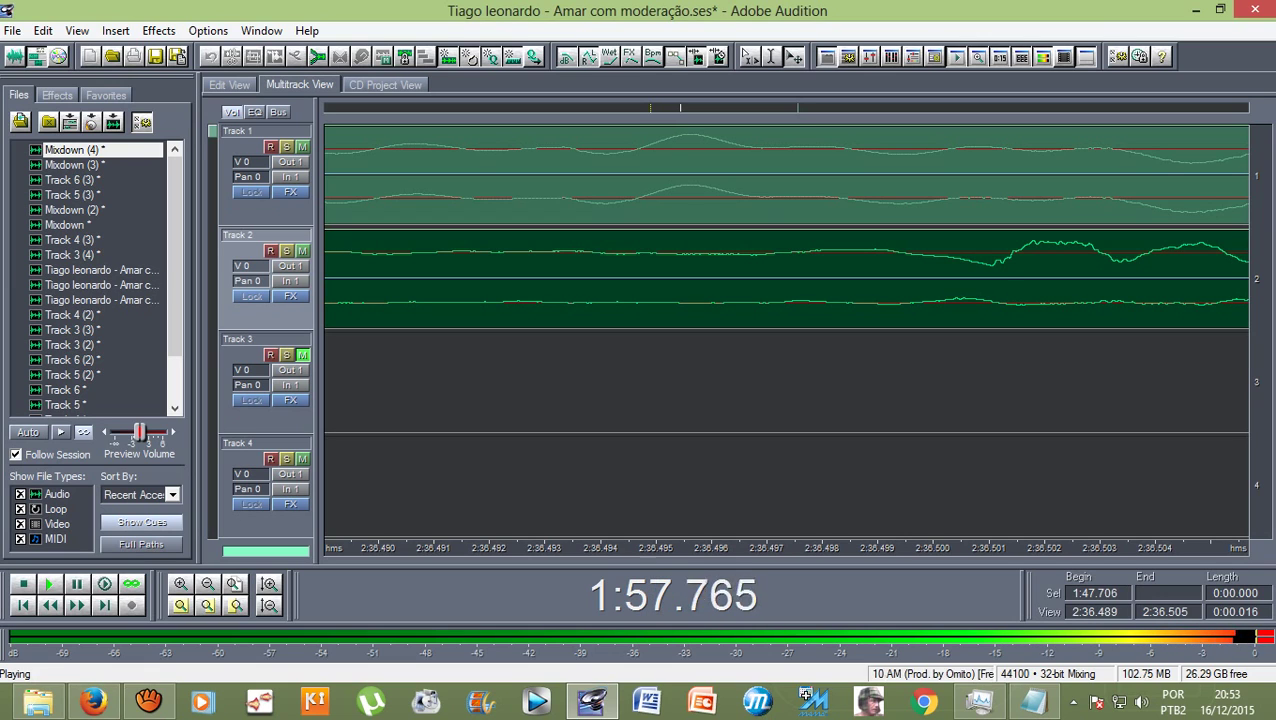
scroll(785, 275, down, 10)
scroll(785, 275, down, 3)
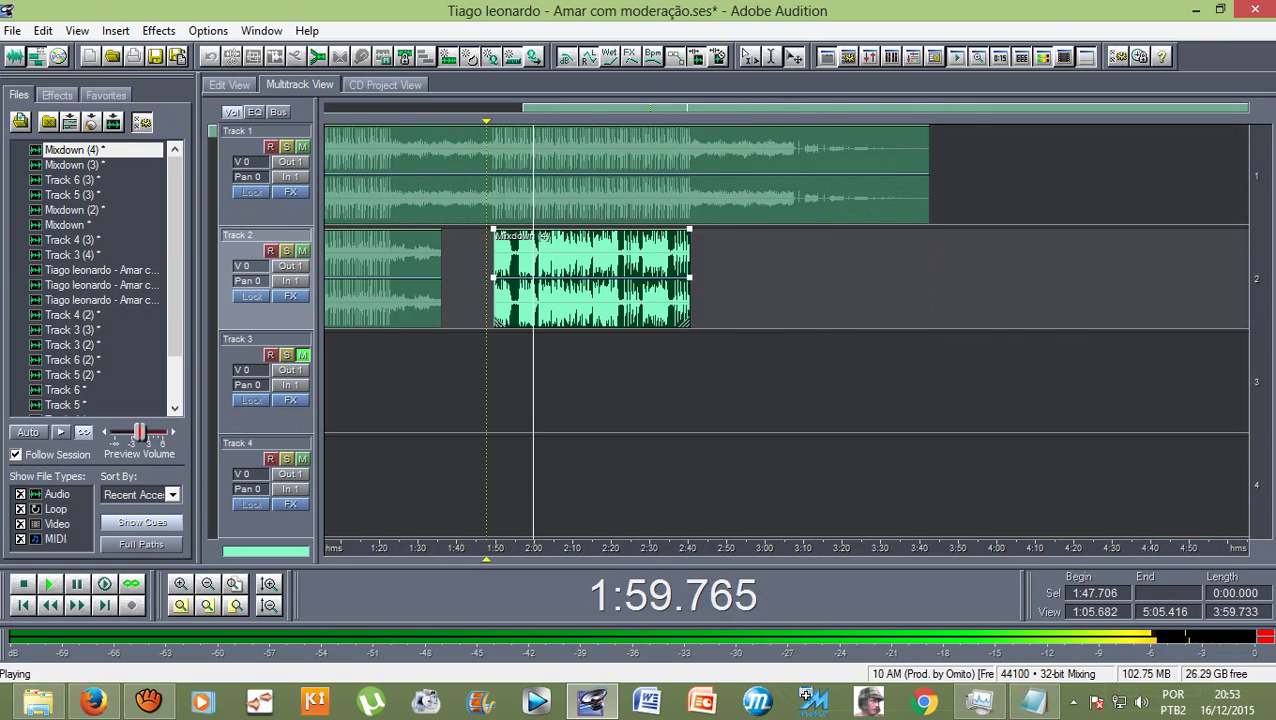
key(space)
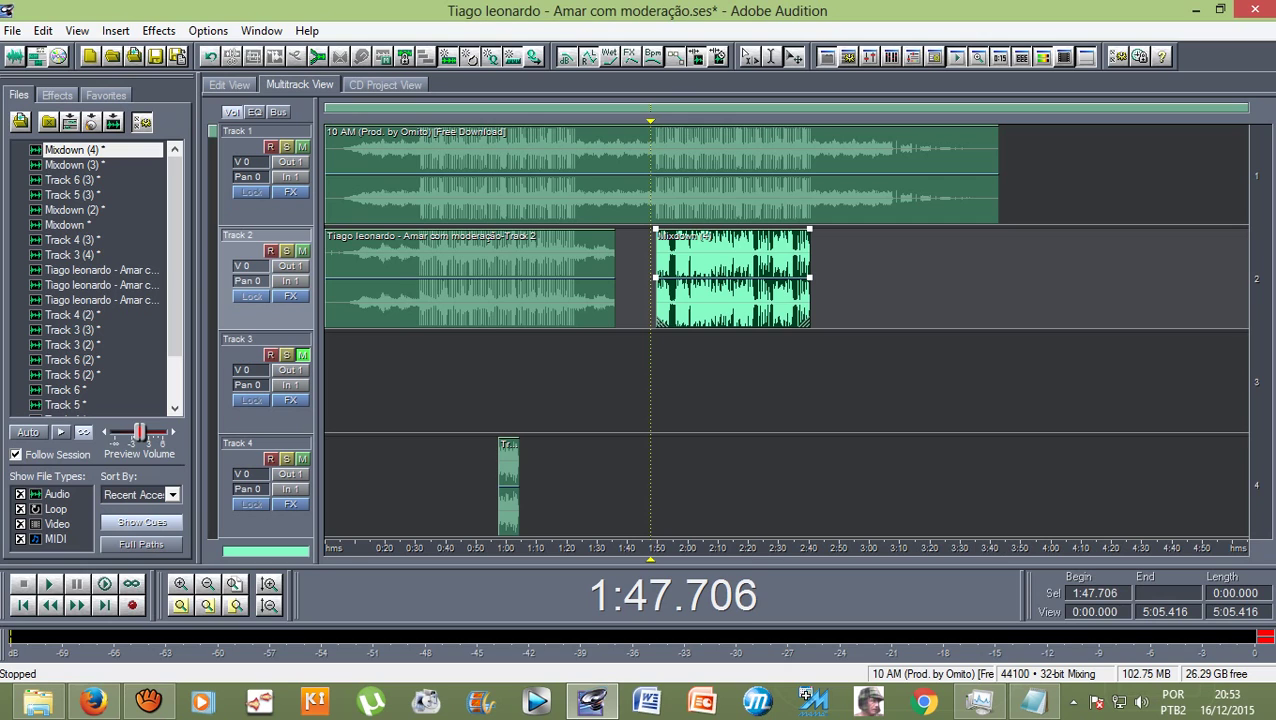
Step: Save the session and all its unsaved audio to H:\Projetos adobe as Windows PCM files with their proposed names, overwriting existing files such as Track 6 (3).wav
click(12, 30)
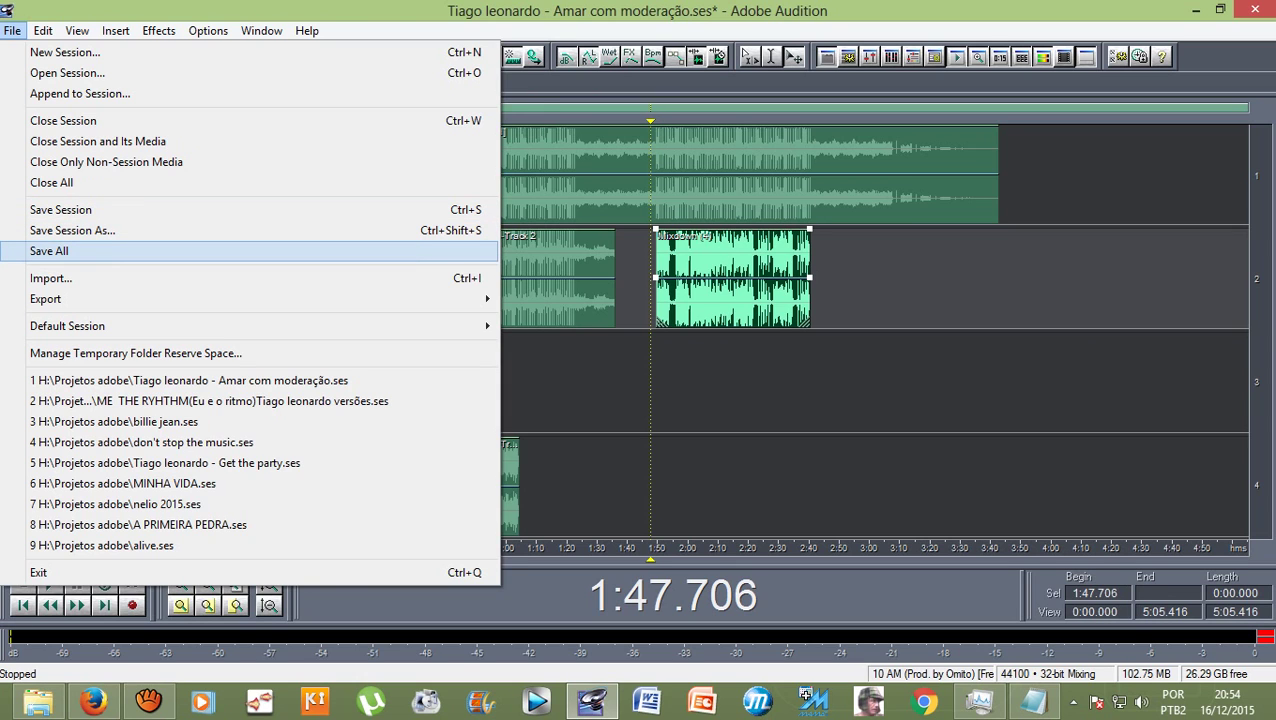
click(49, 251)
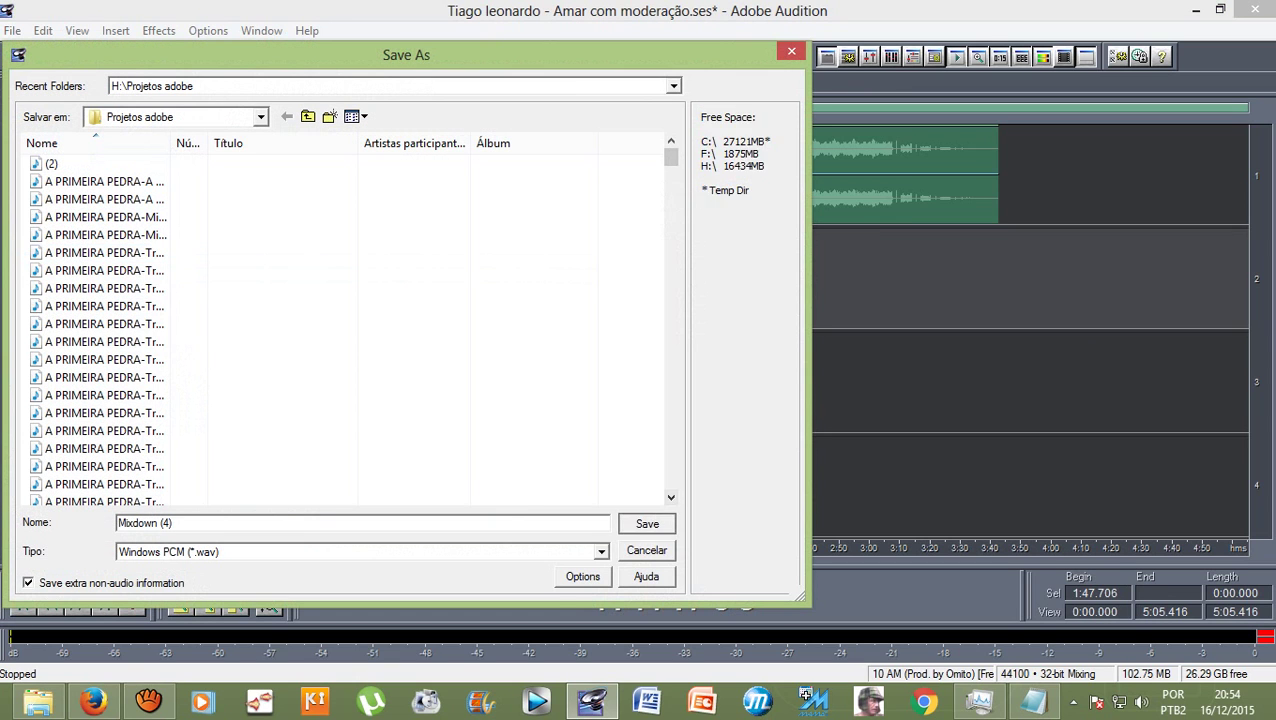
key(Return)
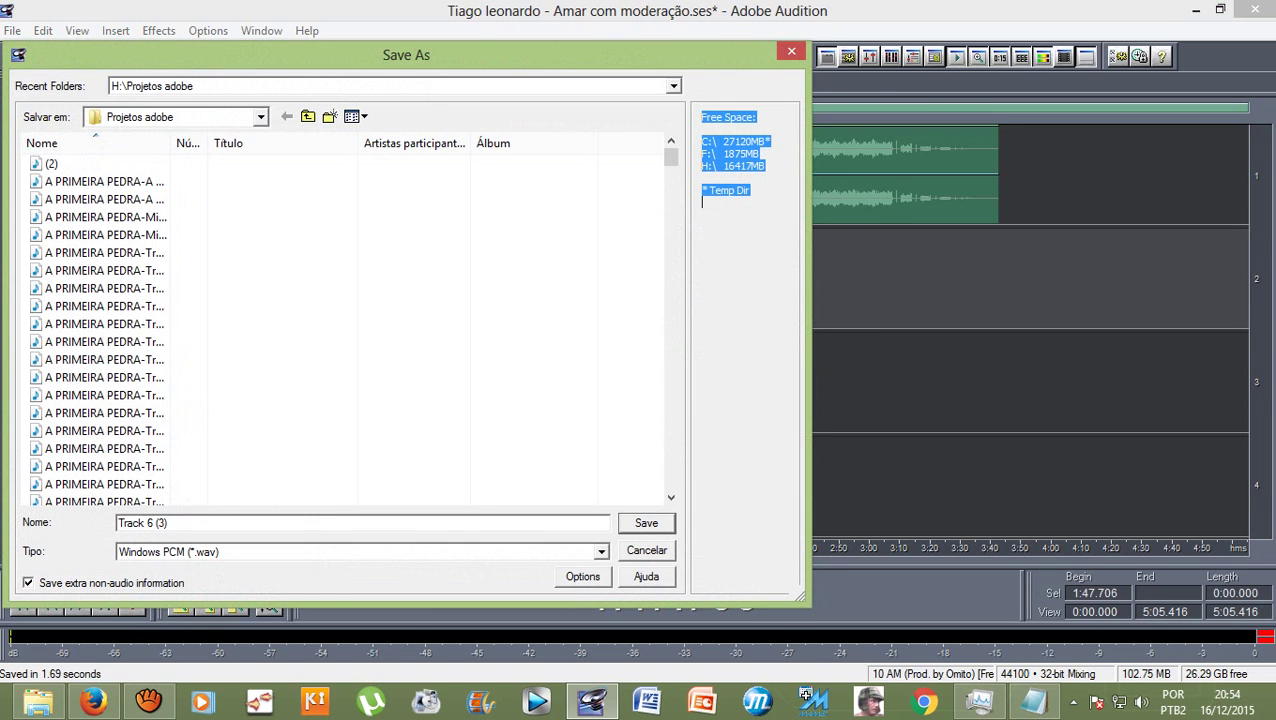
key(Return)
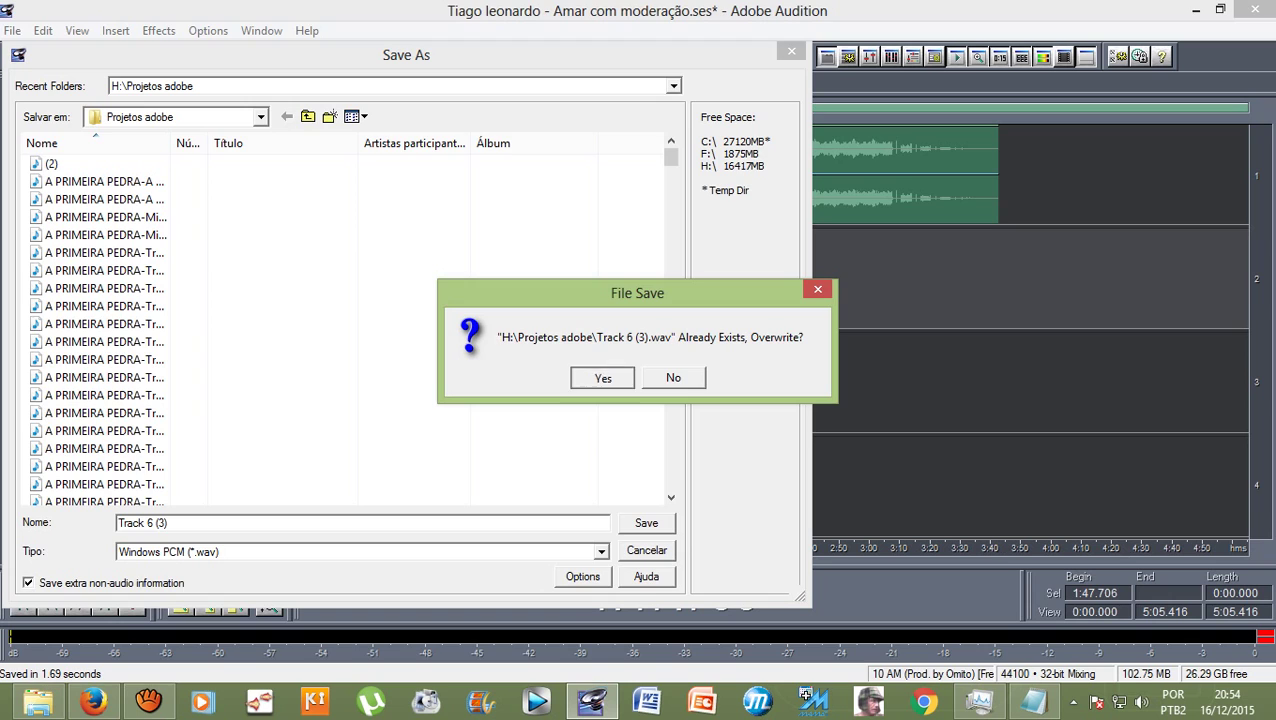
key(Return)
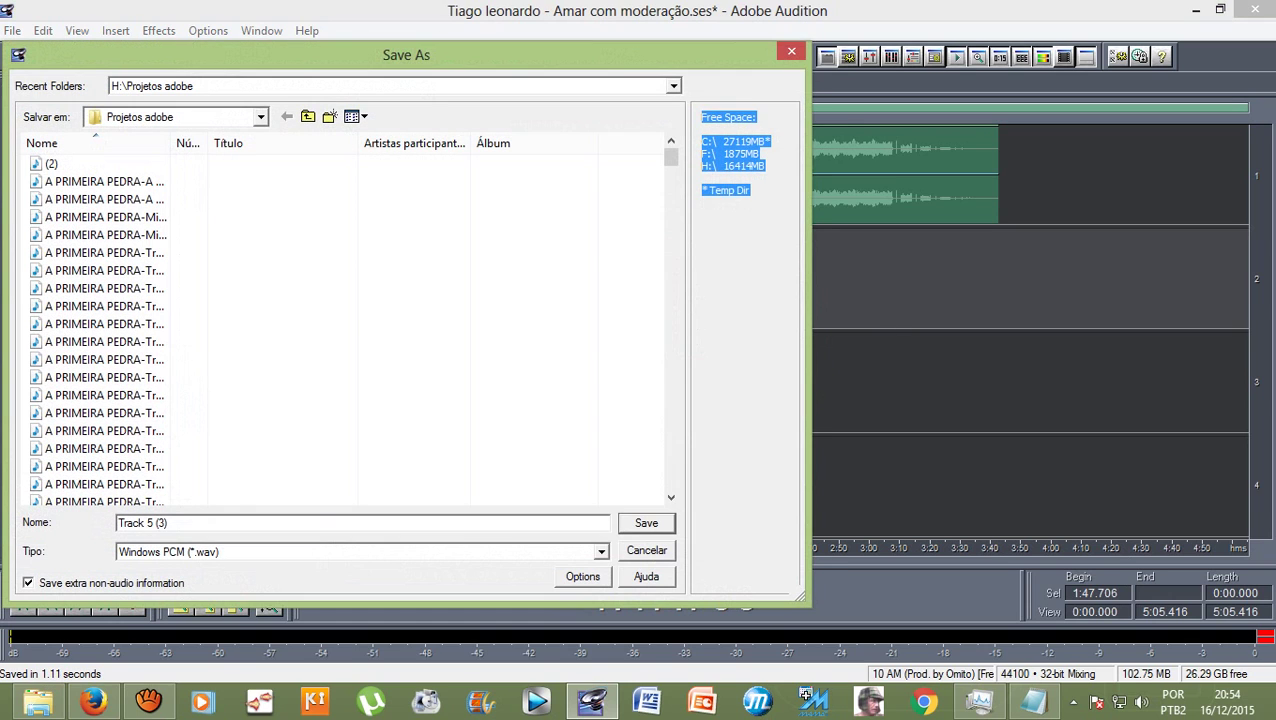
key(Return)
key(Return)
key(Return)
key(Return)
key(Return)
key(Return)
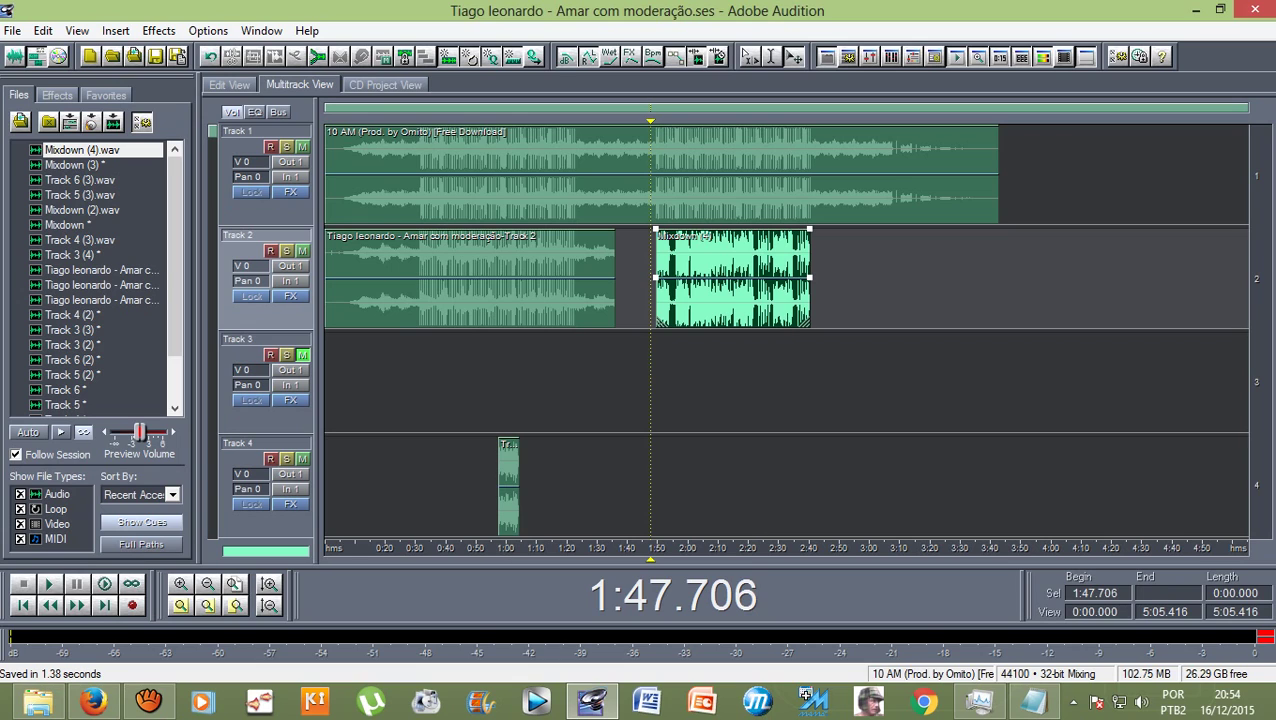
Step: Play the saved session from 1:47.706
key(space)
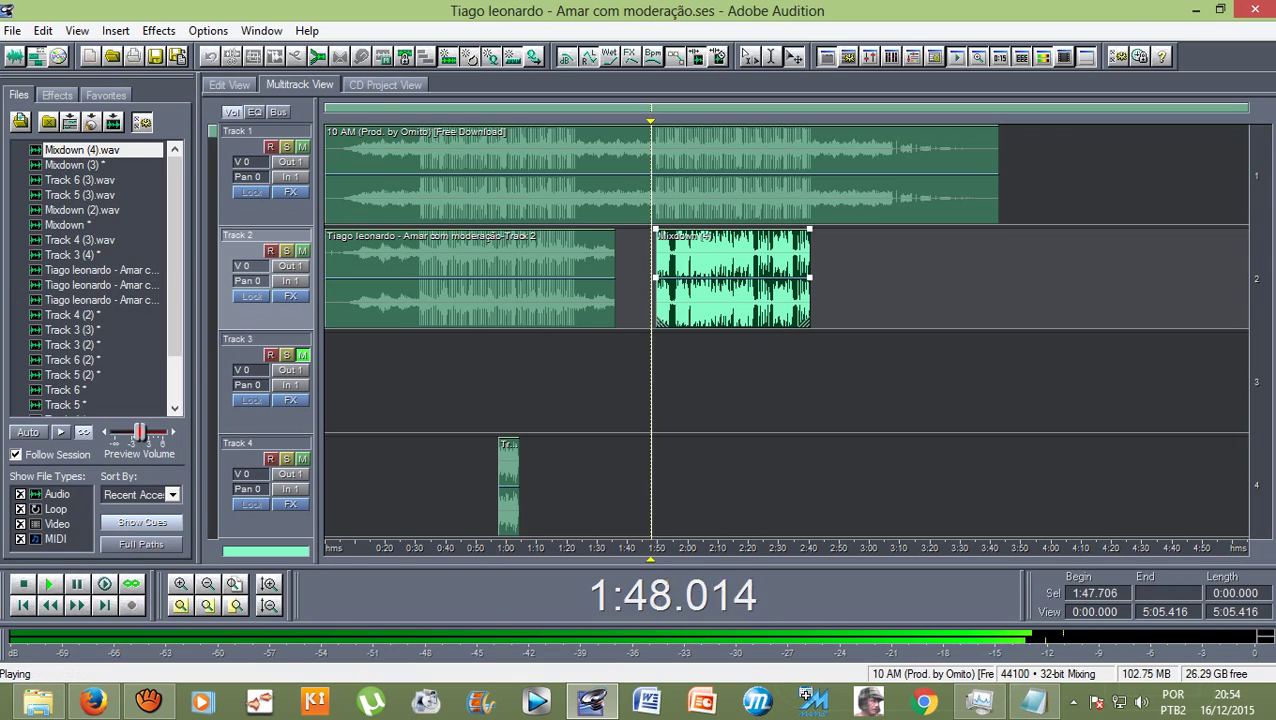
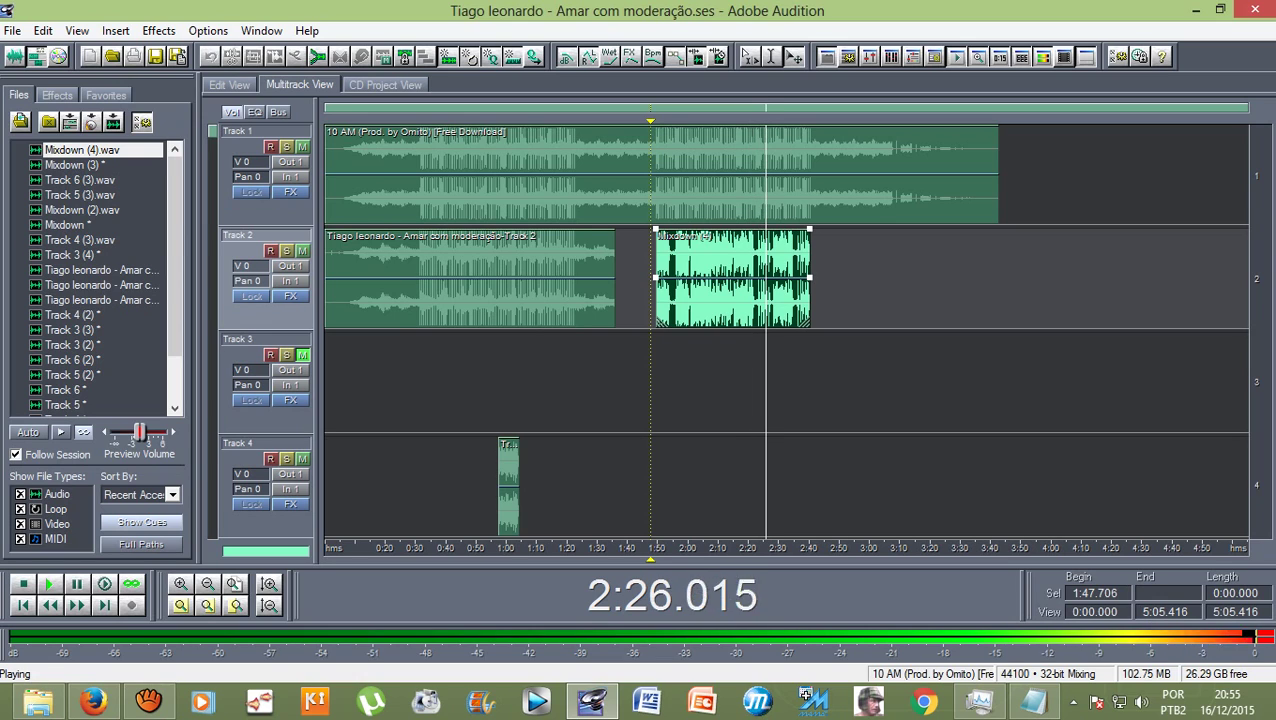
Step: Stop playback and look over the vocal clips on Tracks 5 and 6
key(space)
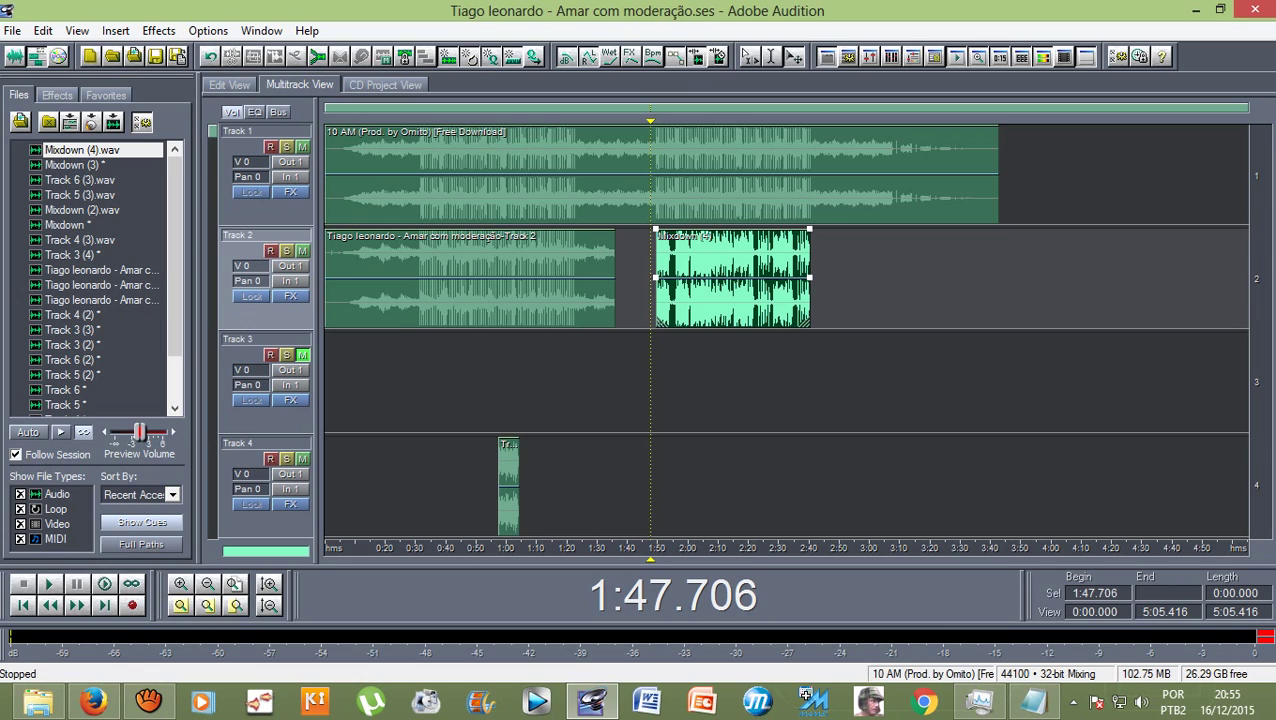
scroll(785, 330, down, 3)
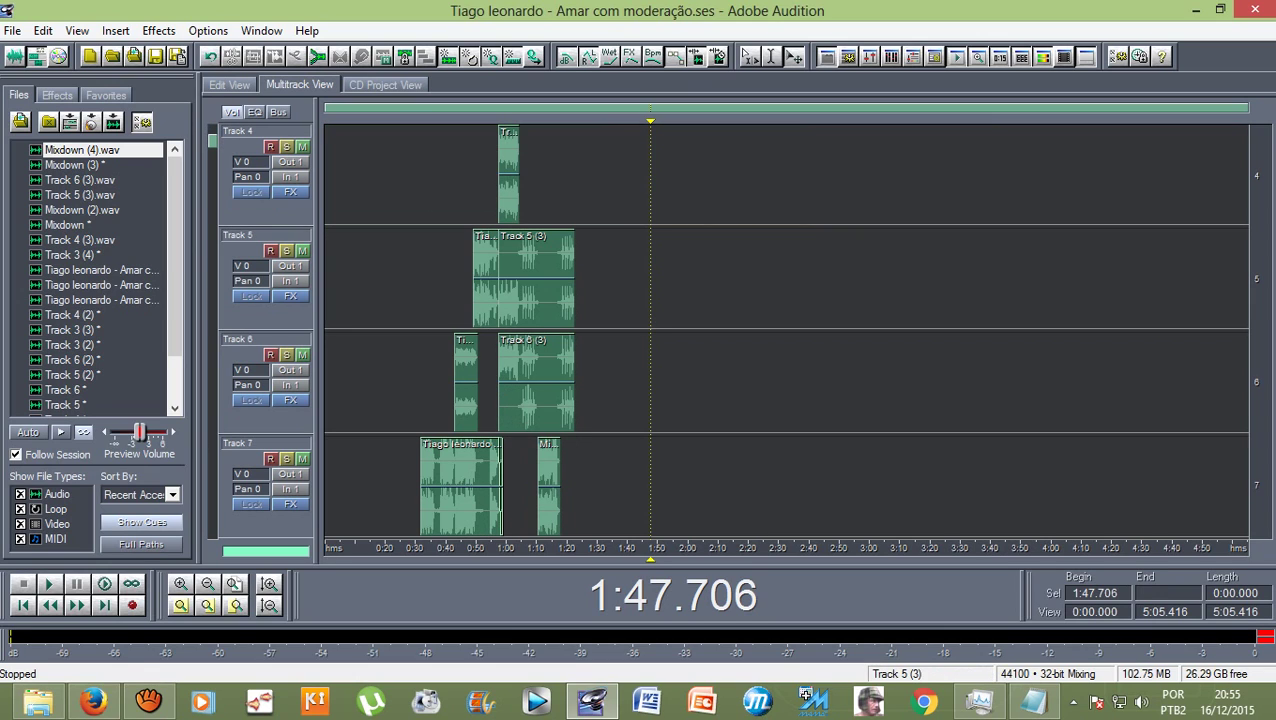
click(536, 278)
click(536, 382)
scroll(536, 382, up, 3)
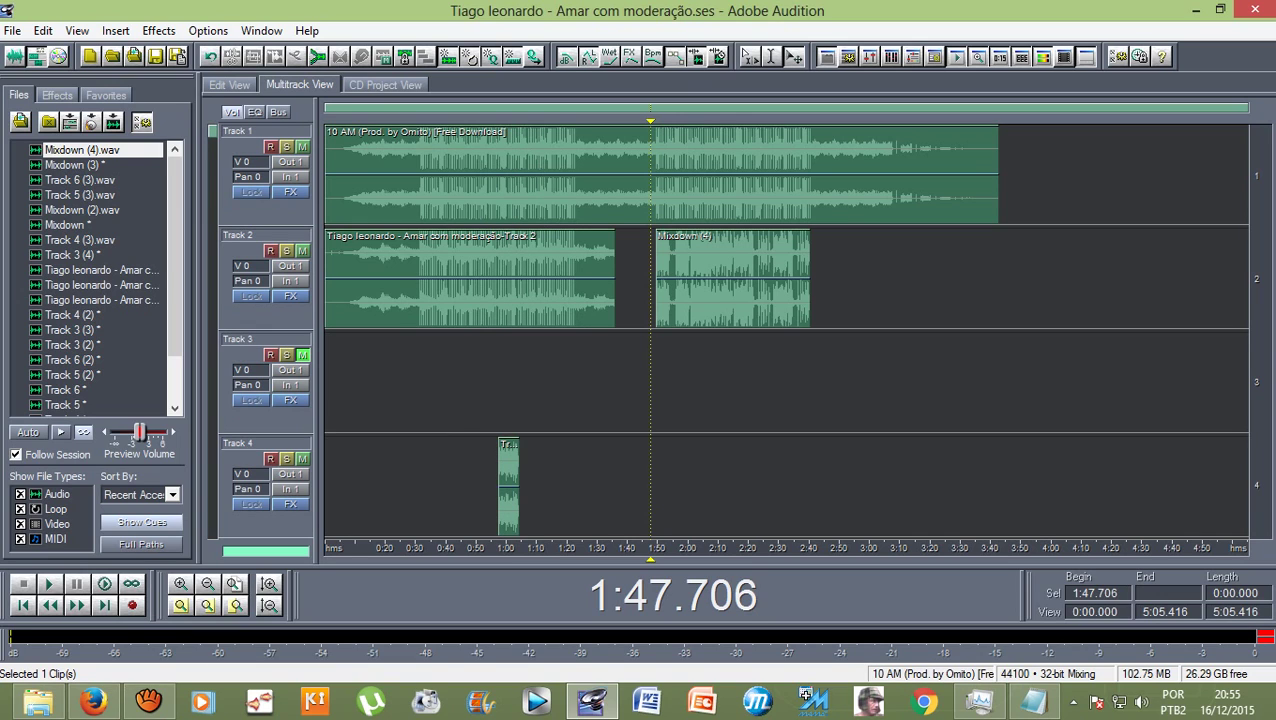
Step: Play the mixed-down vocals over the beat from 2:17.669, and return the playback position to 1:46.973
drag(650, 121, 741, 121)
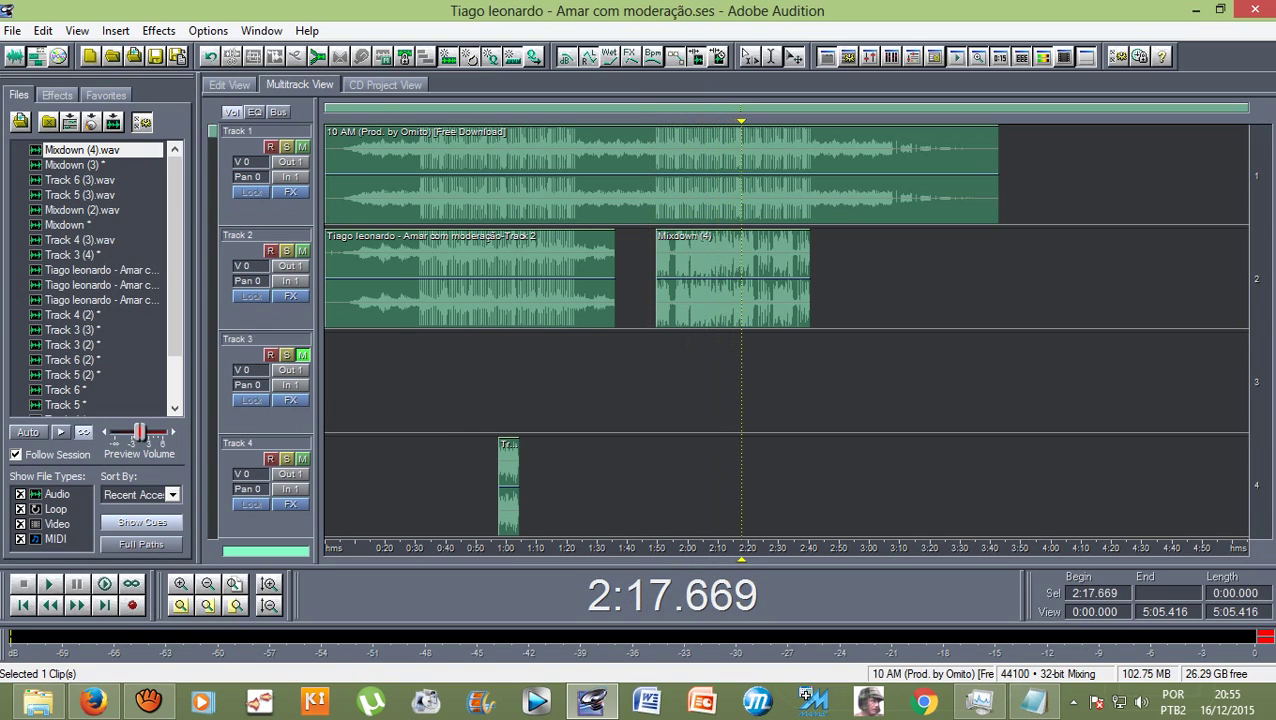
key(space)
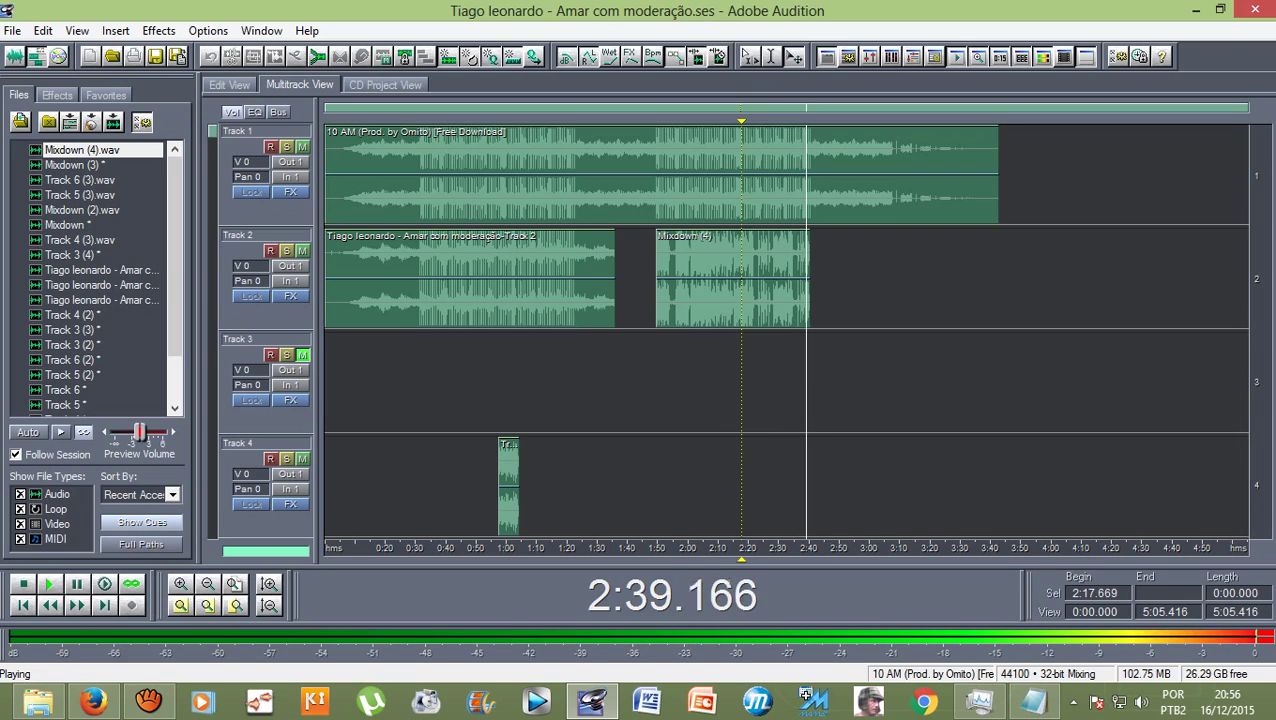
key(space)
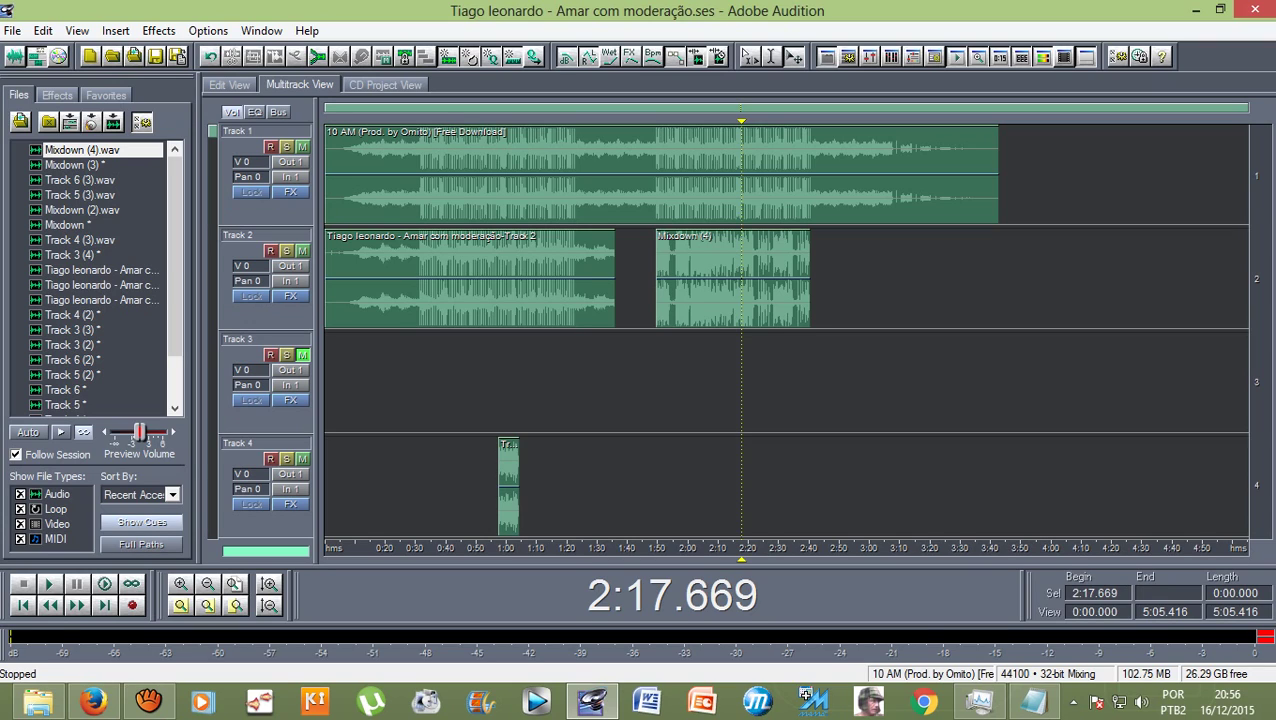
drag(741, 121, 649, 121)
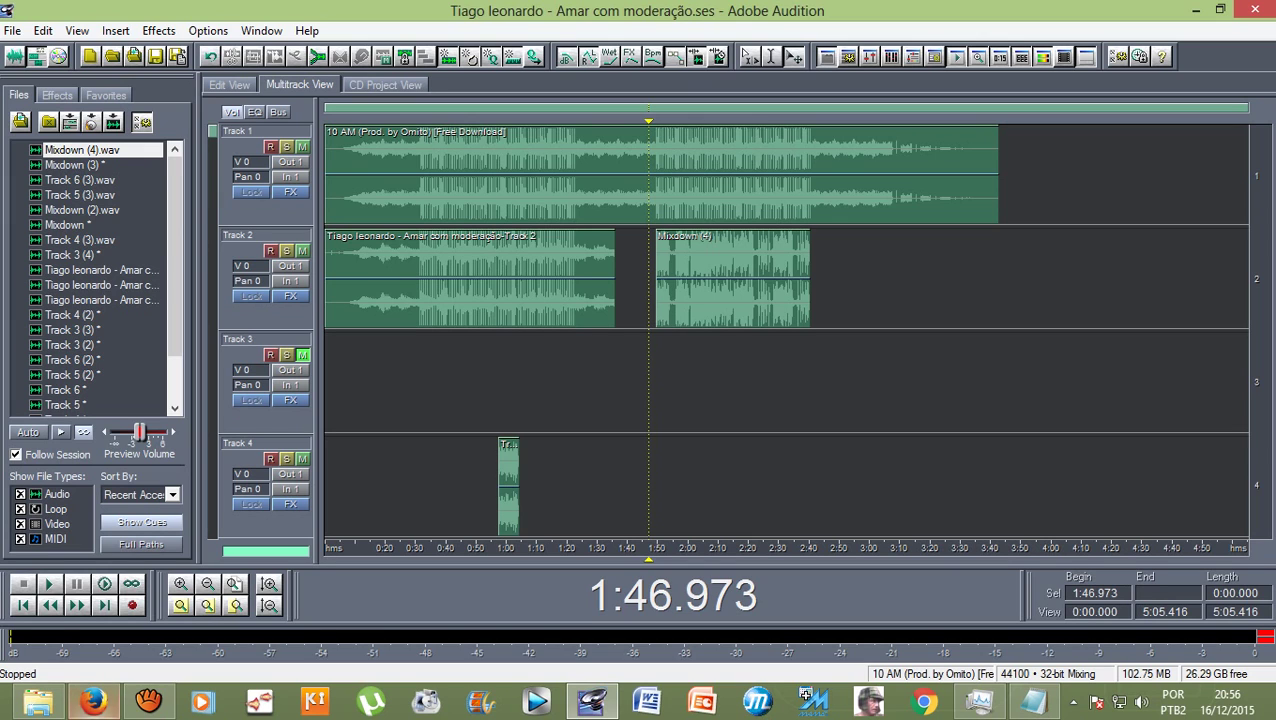
Step: Put the screen recorder away and show the Audition session in a smaller window beside the lyrics in Notepad
click(148, 702)
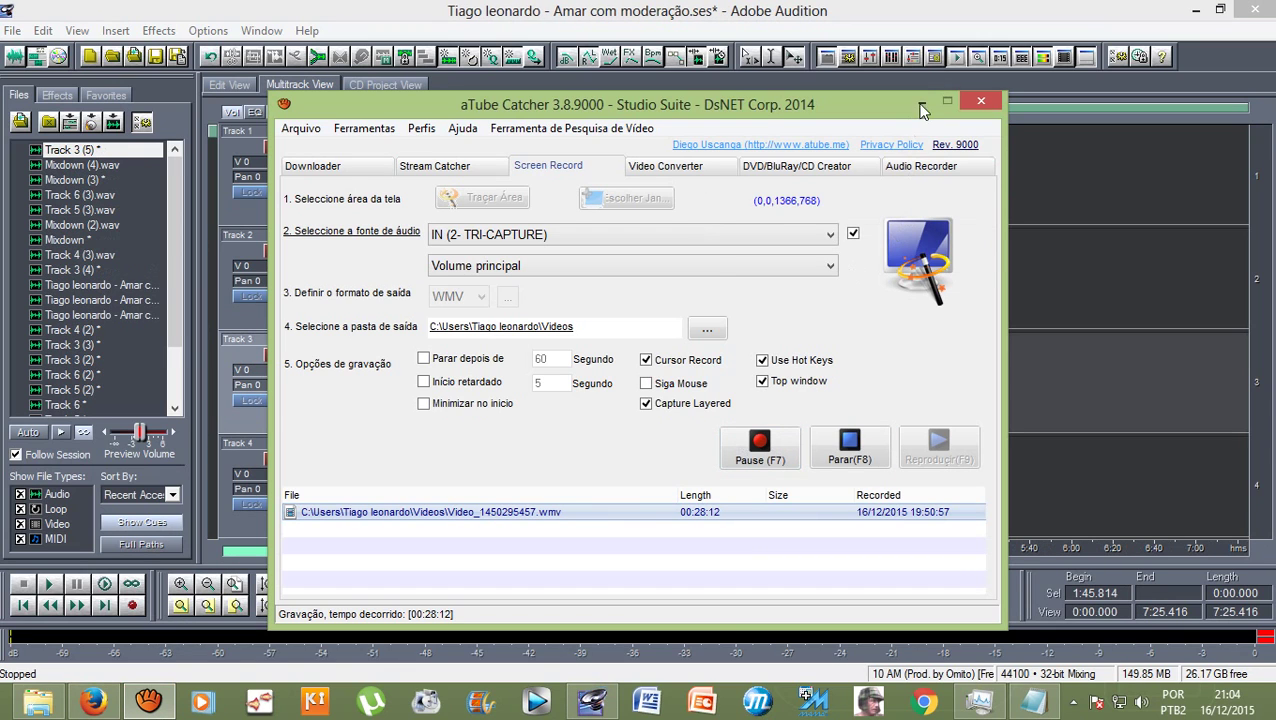
click(921, 102)
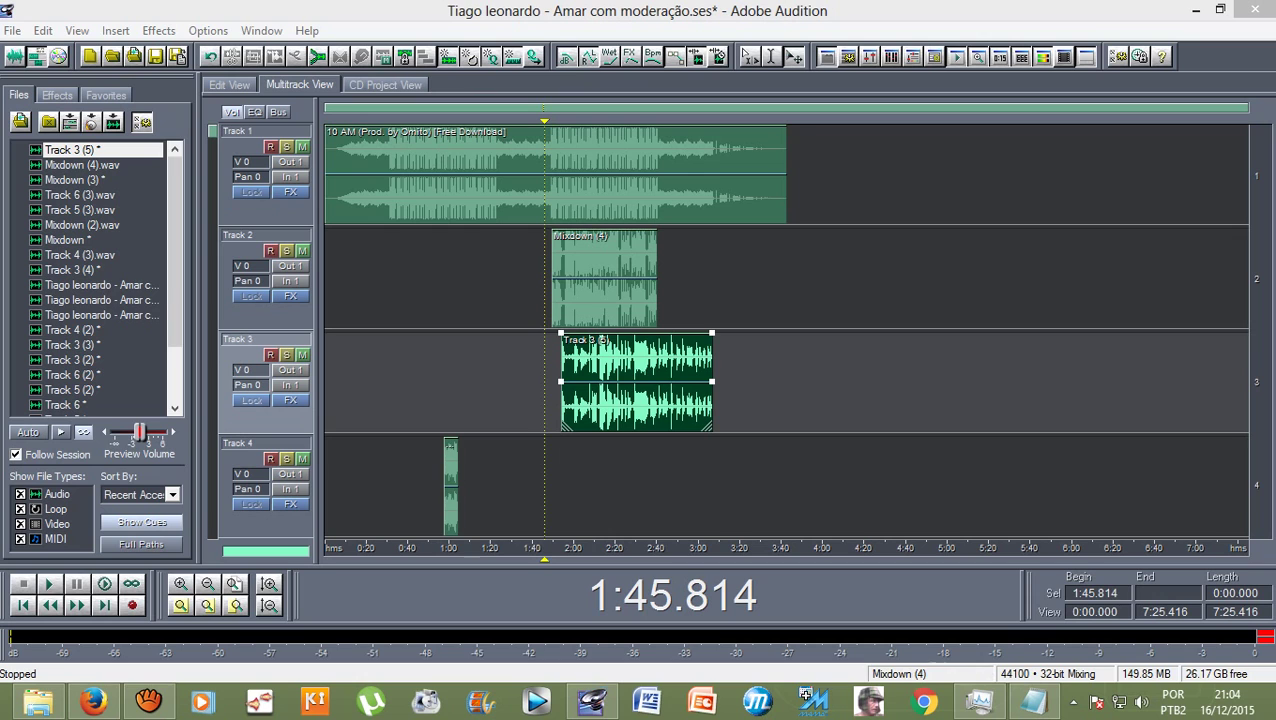
click(1220, 9)
click(962, 254)
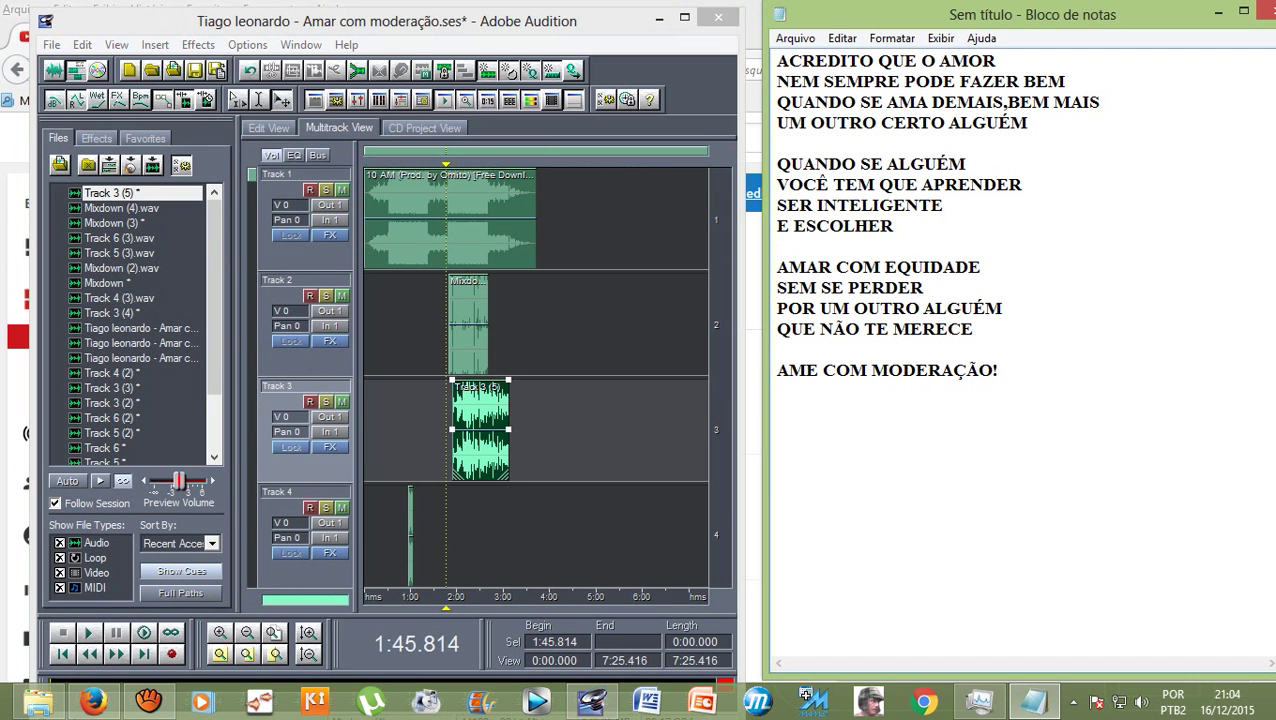
click(535, 324)
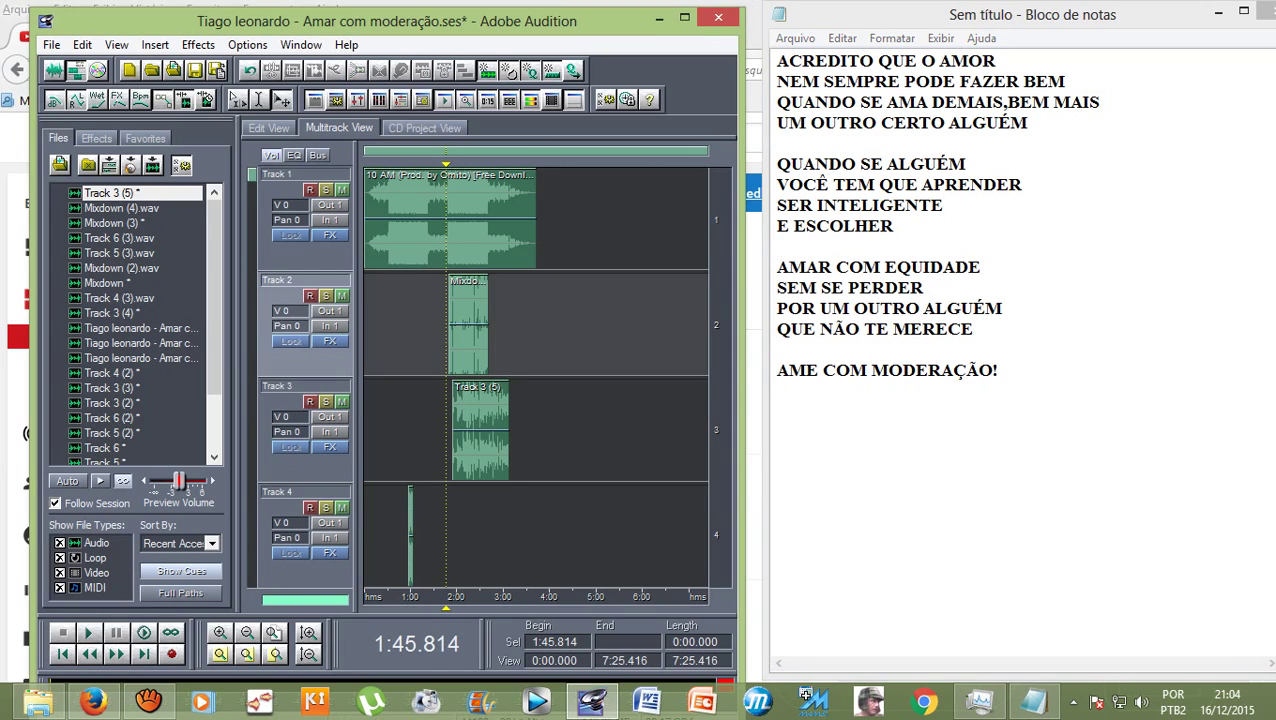
Step: Play the session from 1:45.814 past the end of the Track 3 (5) vocal, and enlarge the session window to full screen
key(space)
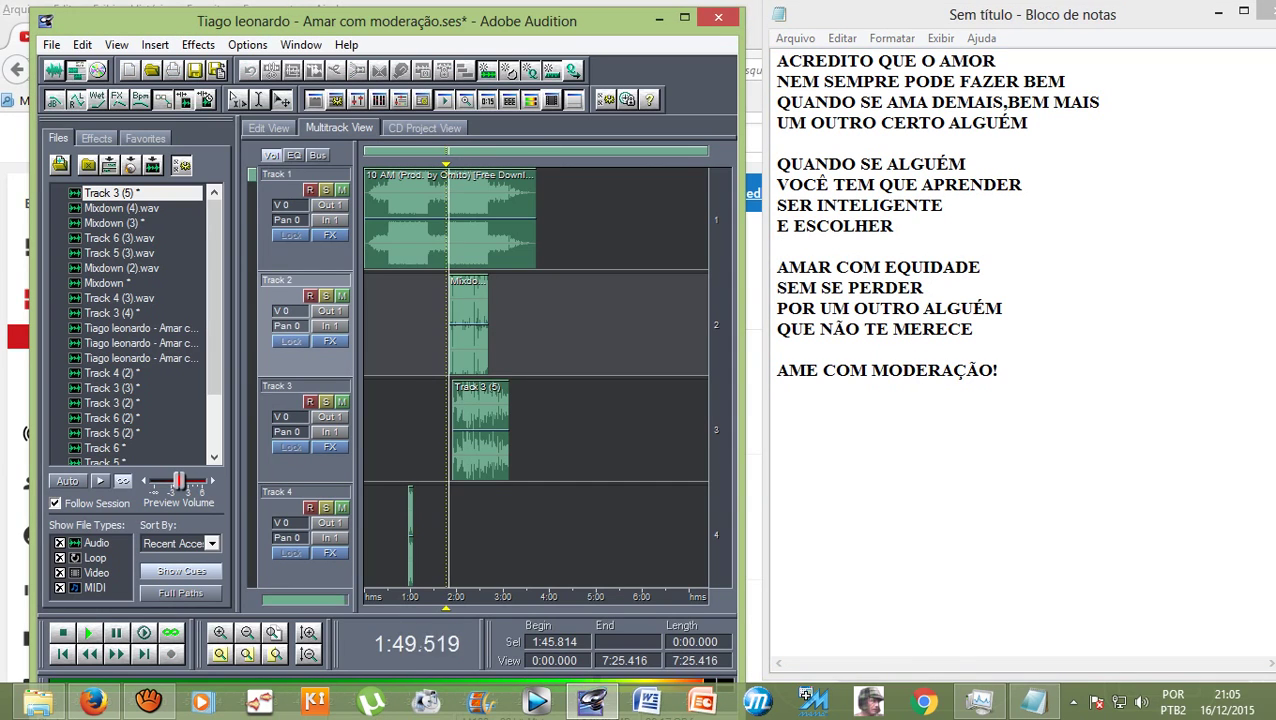
key(space)
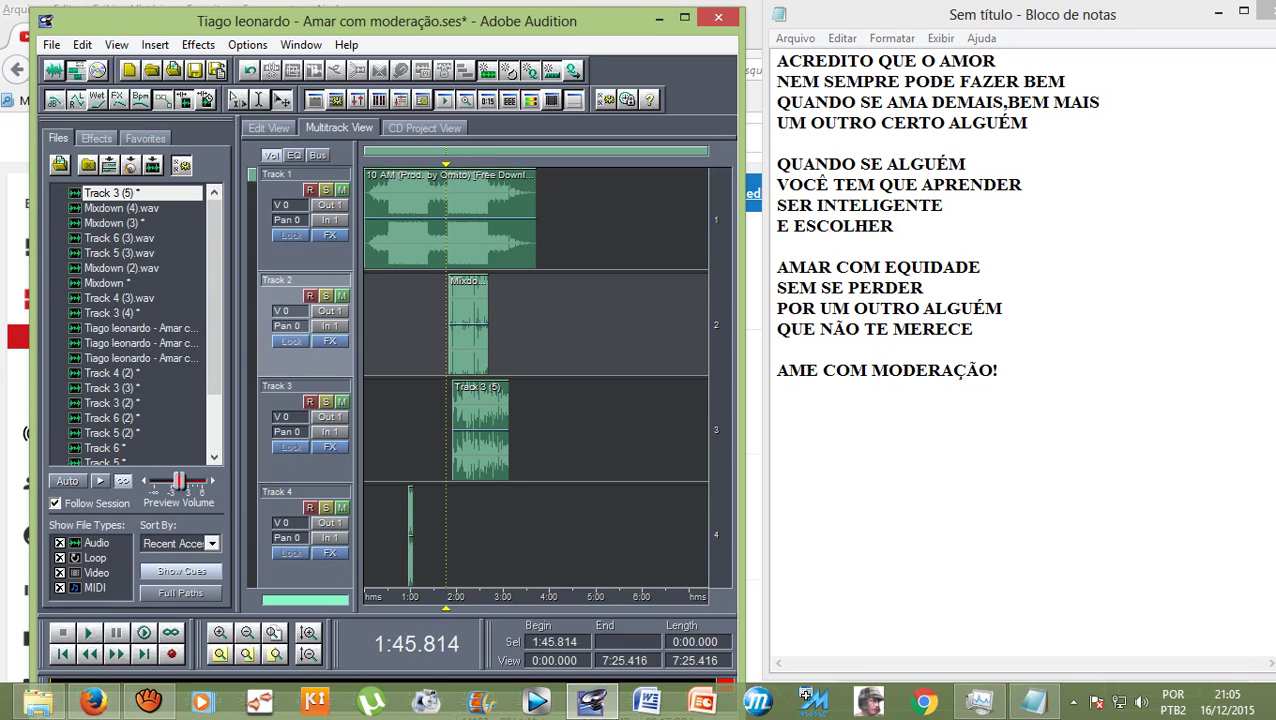
key(space)
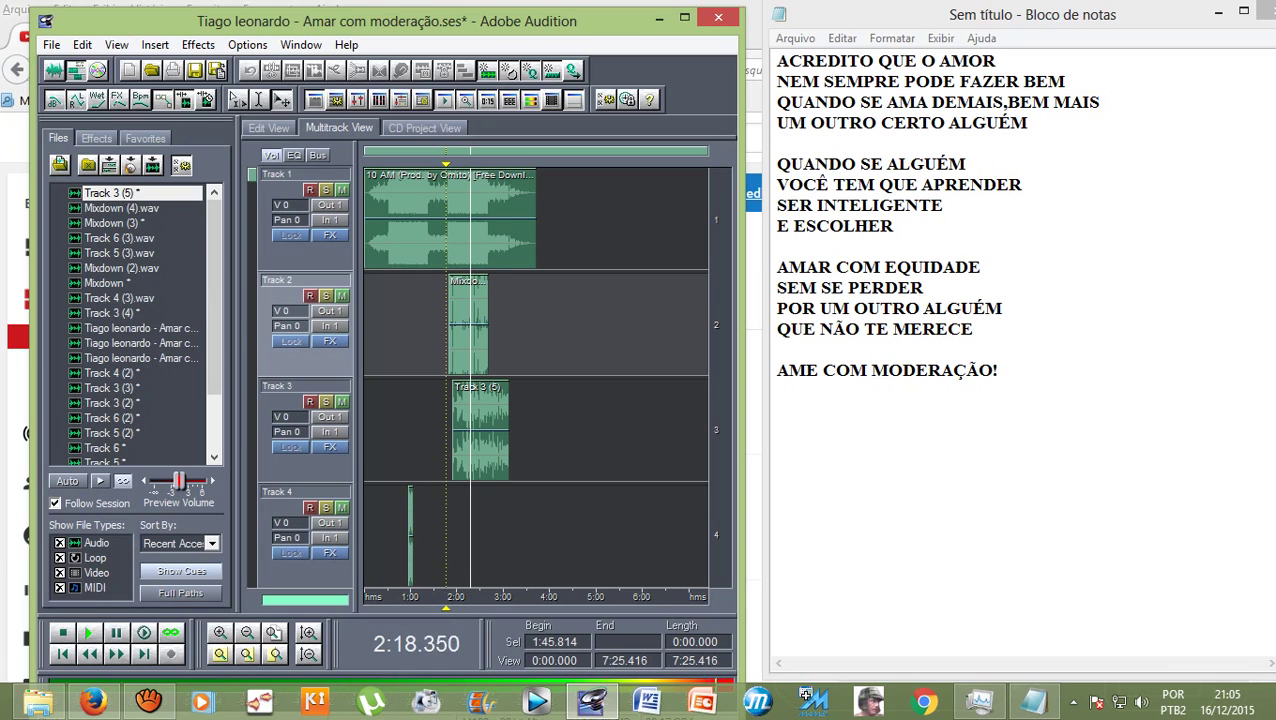
scroll(447, 376, up, 2)
scroll(447, 376, down, 1)
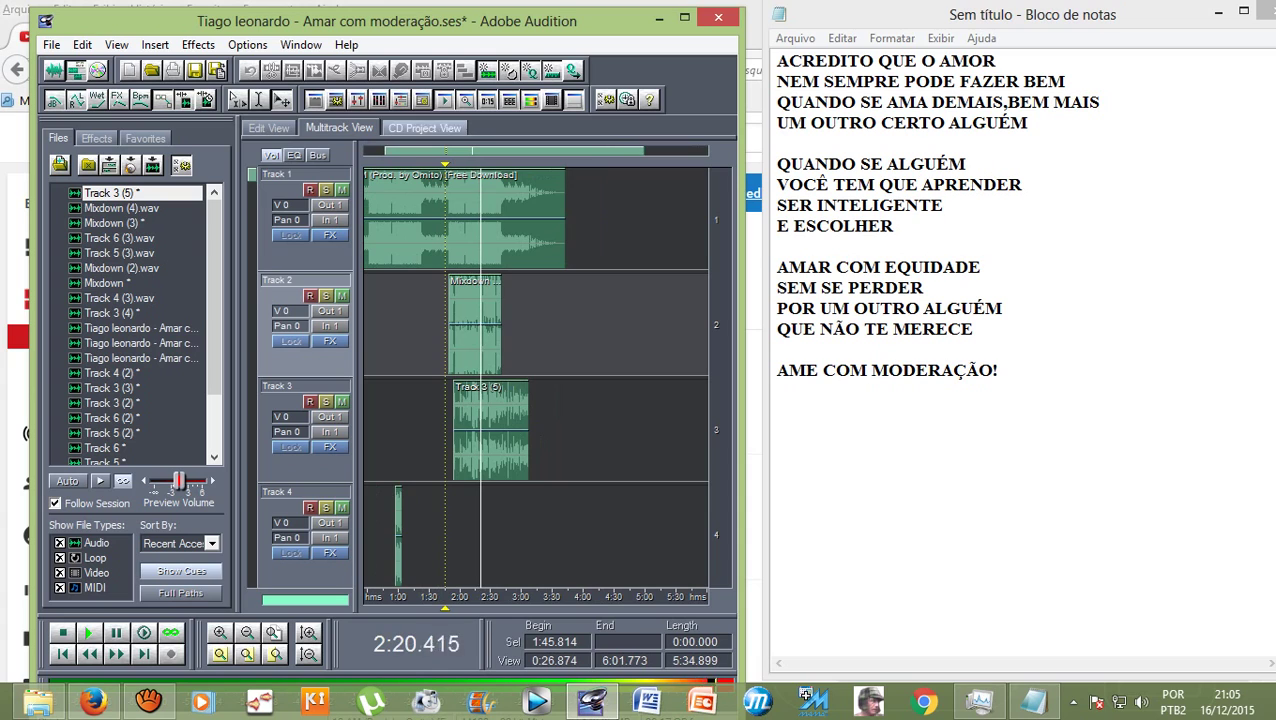
key(equal)
key(equal)
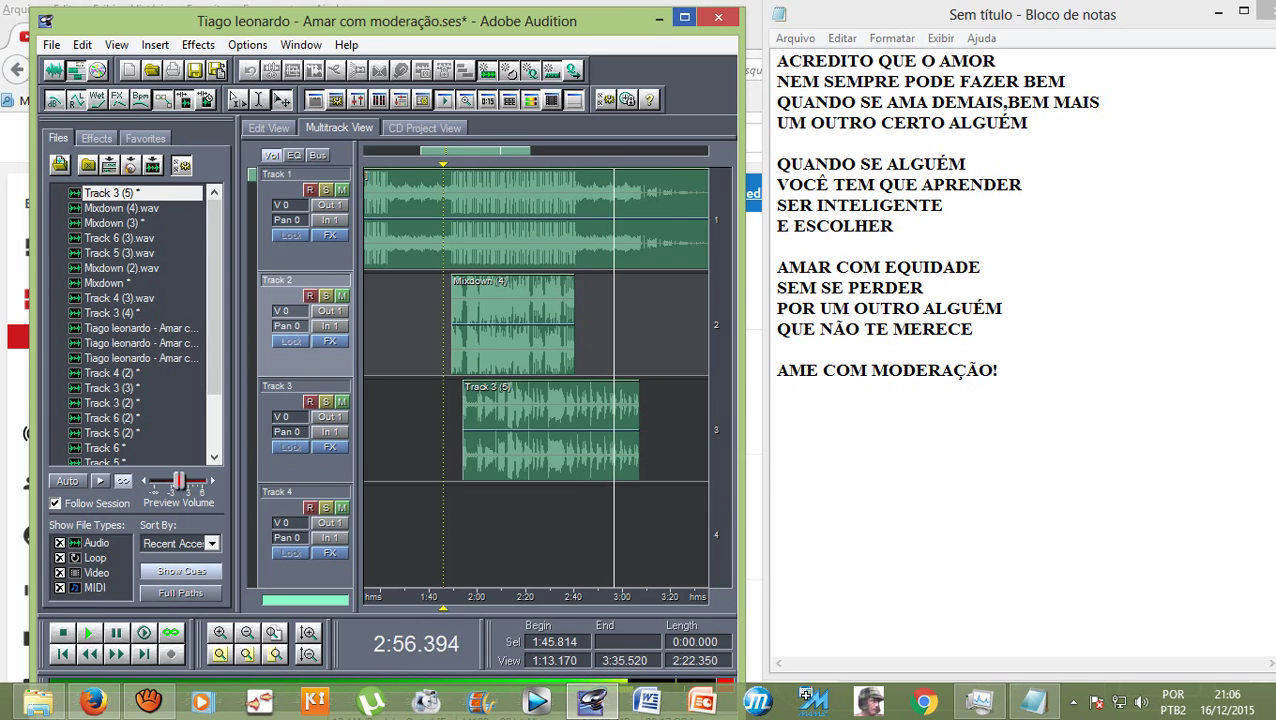
click(684, 17)
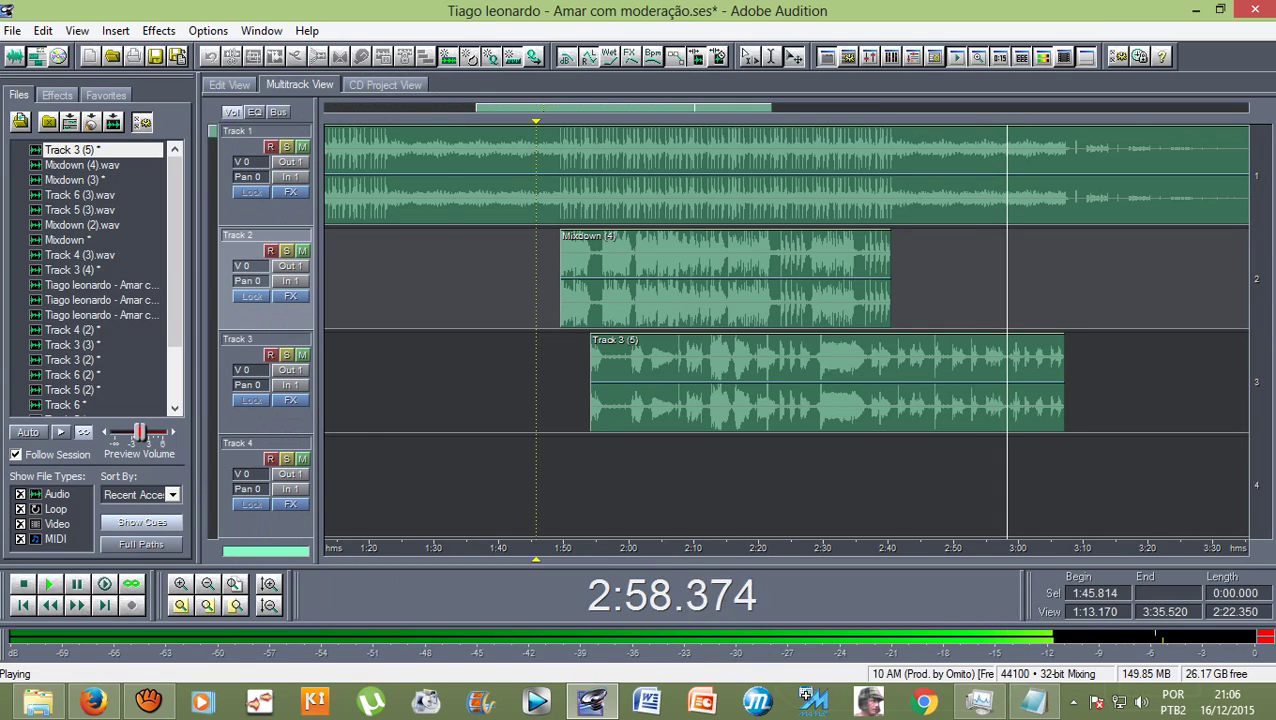
scroll(664, 330, down, 1)
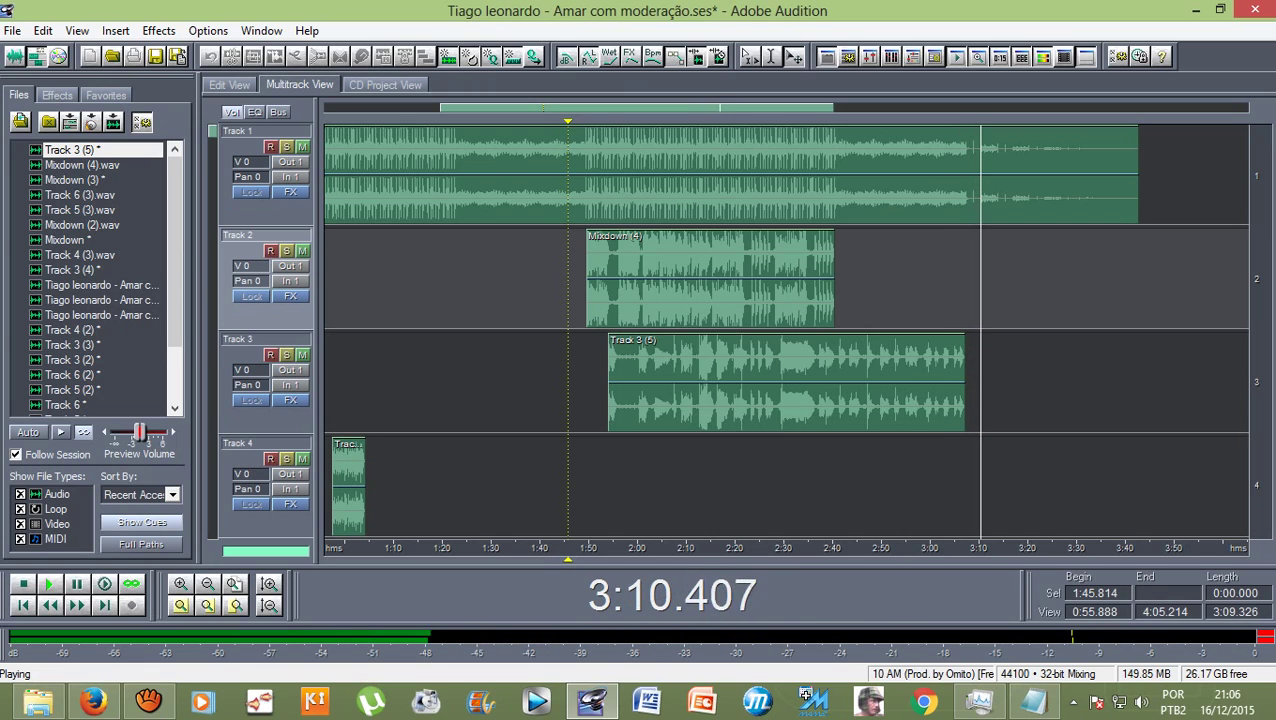
scroll(786, 330, down, 2)
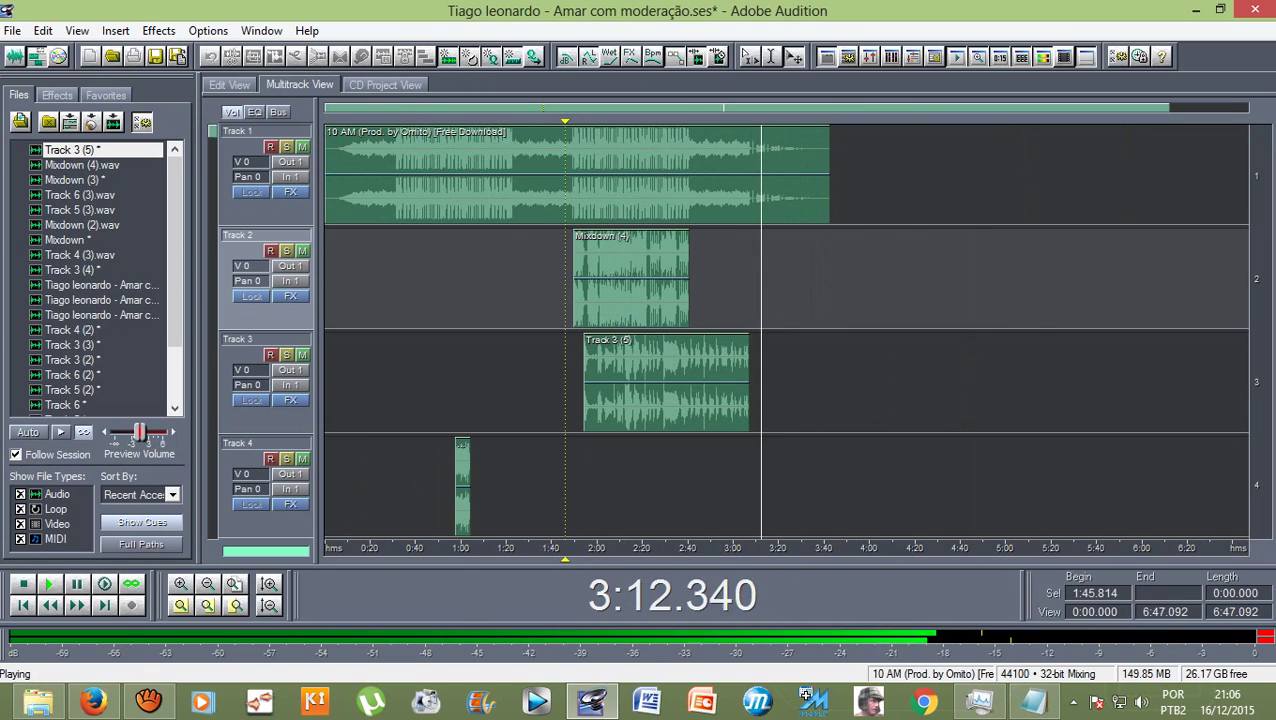
key(space)
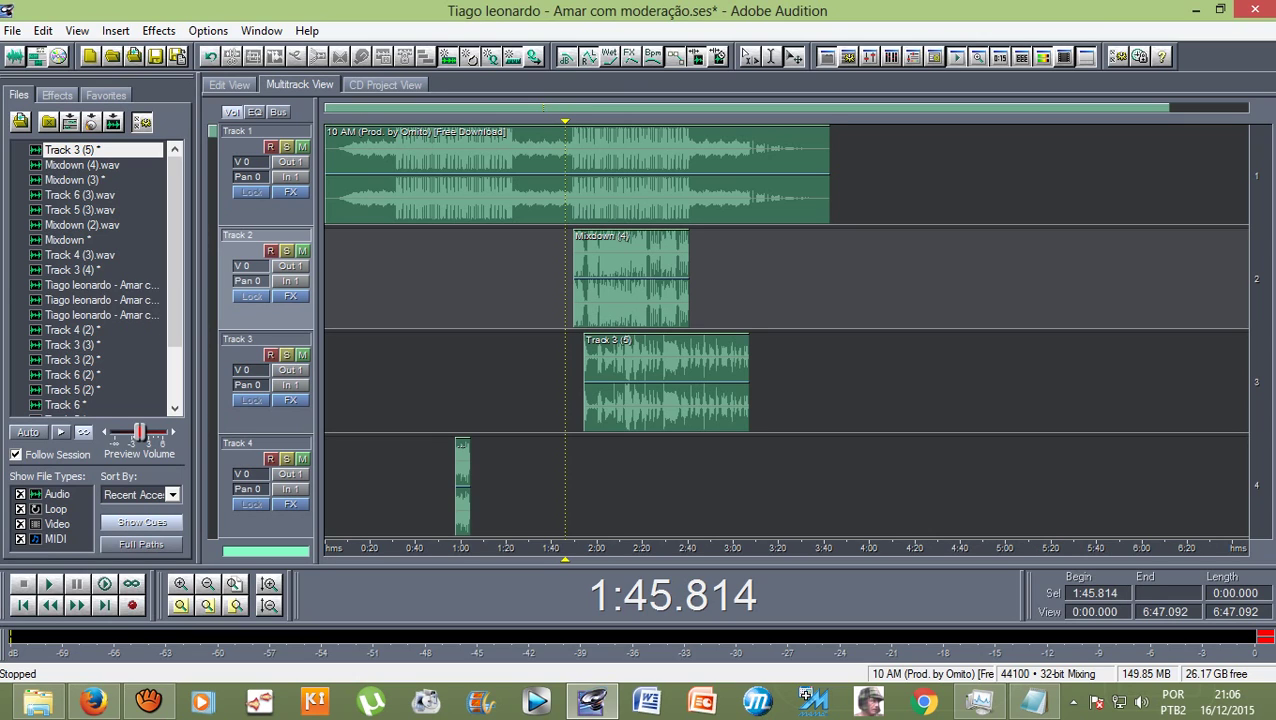
Step: Mute the beat on Track 1 and mix down all audio clips to a new file
scroll(786, 330, down, 1)
scroll(786, 330, down, 5)
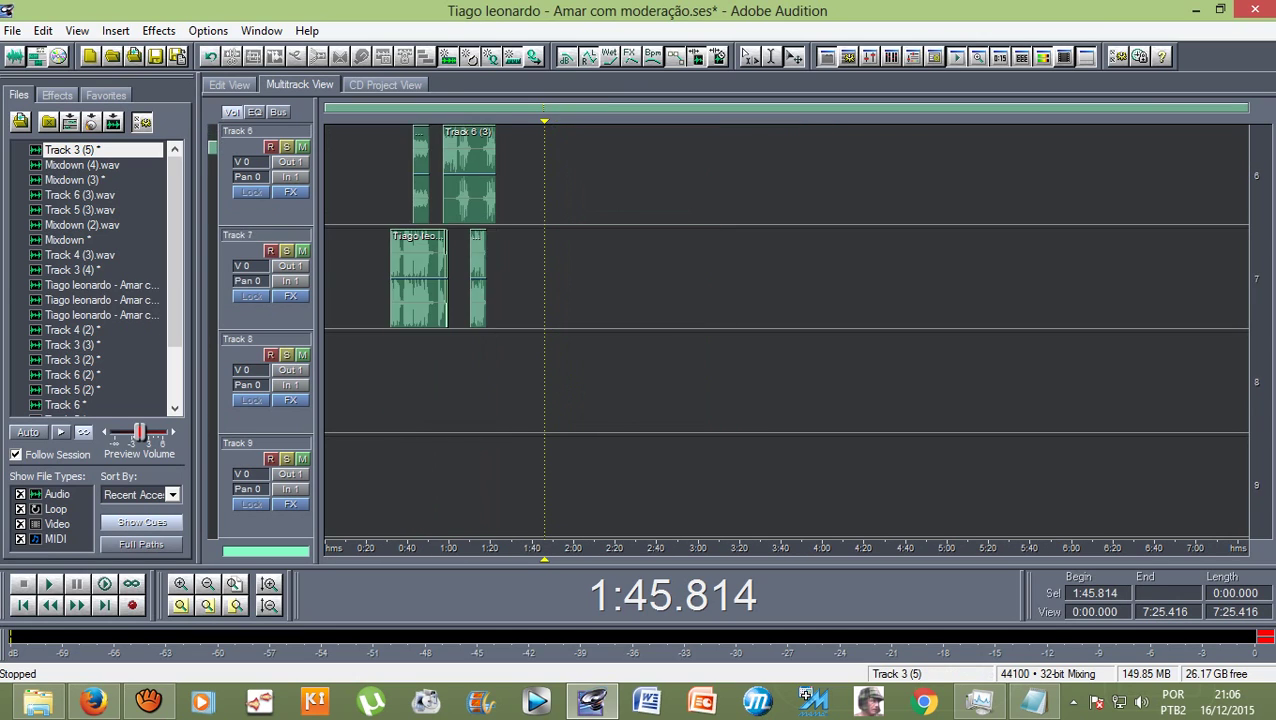
scroll(786, 330, up, 5)
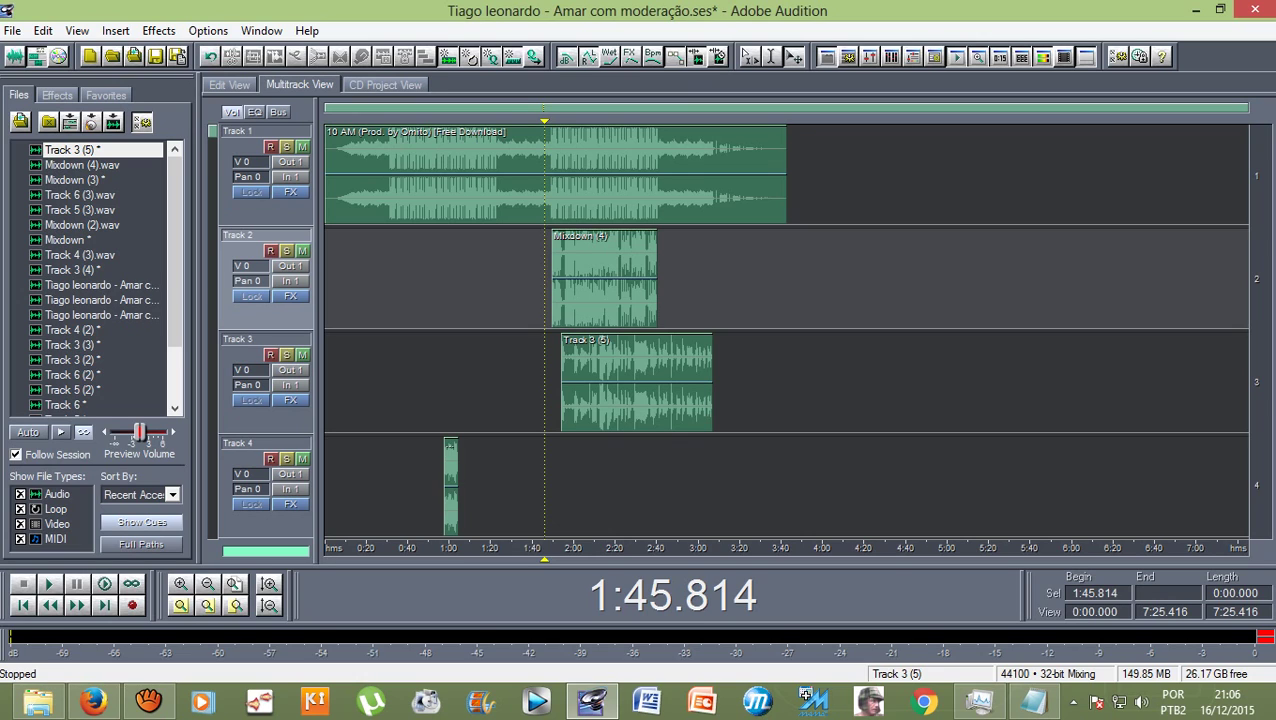
scroll(786, 330, down, 5)
scroll(786, 330, up, 5)
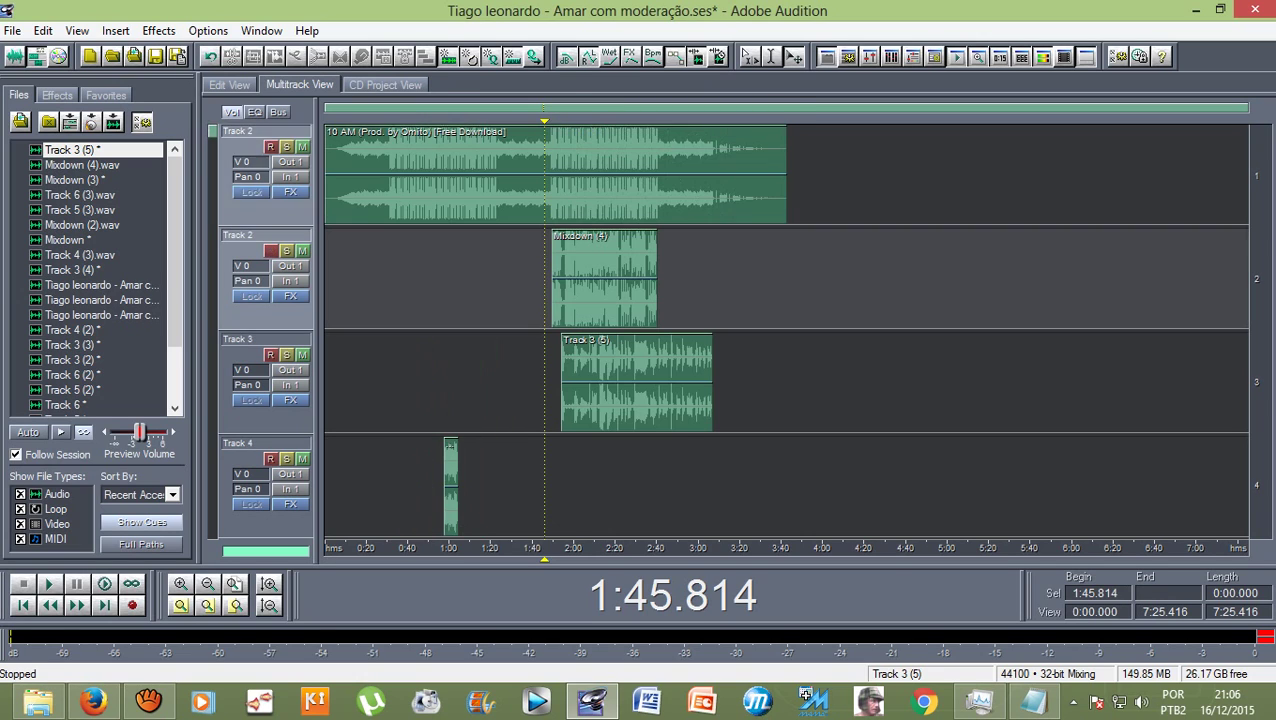
scroll(786, 330, down, 5)
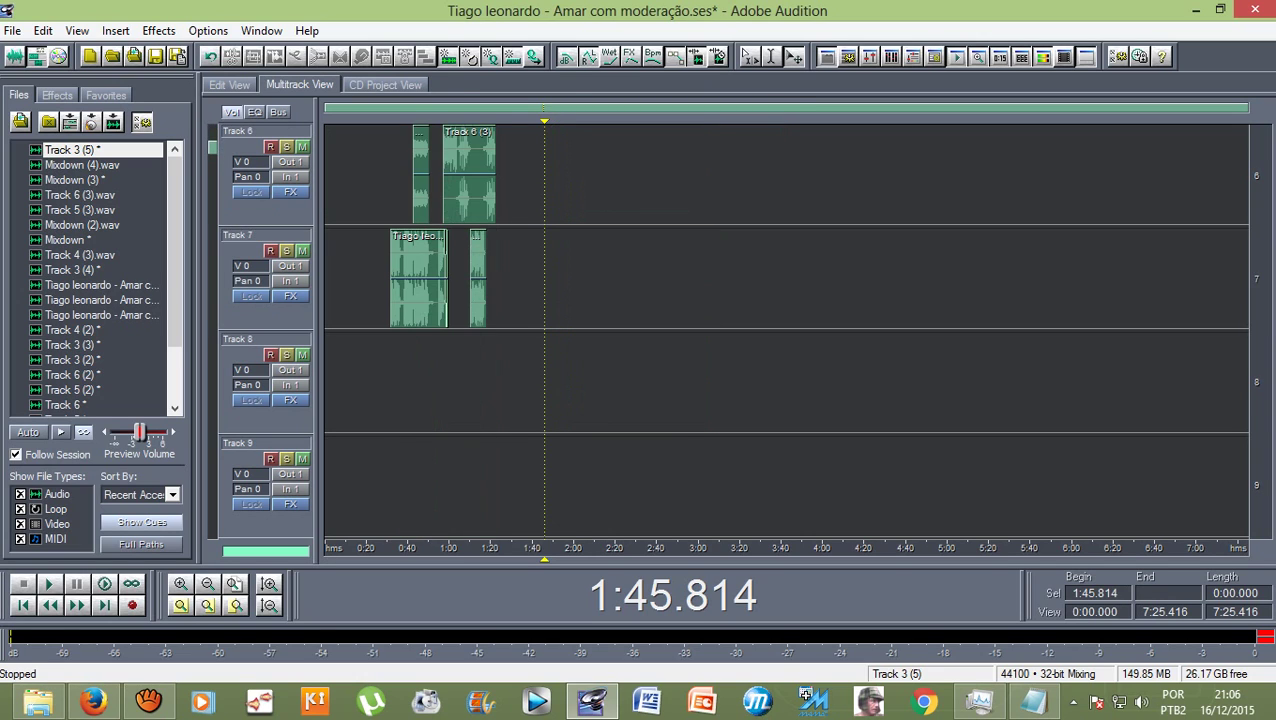
scroll(786, 330, up, 5)
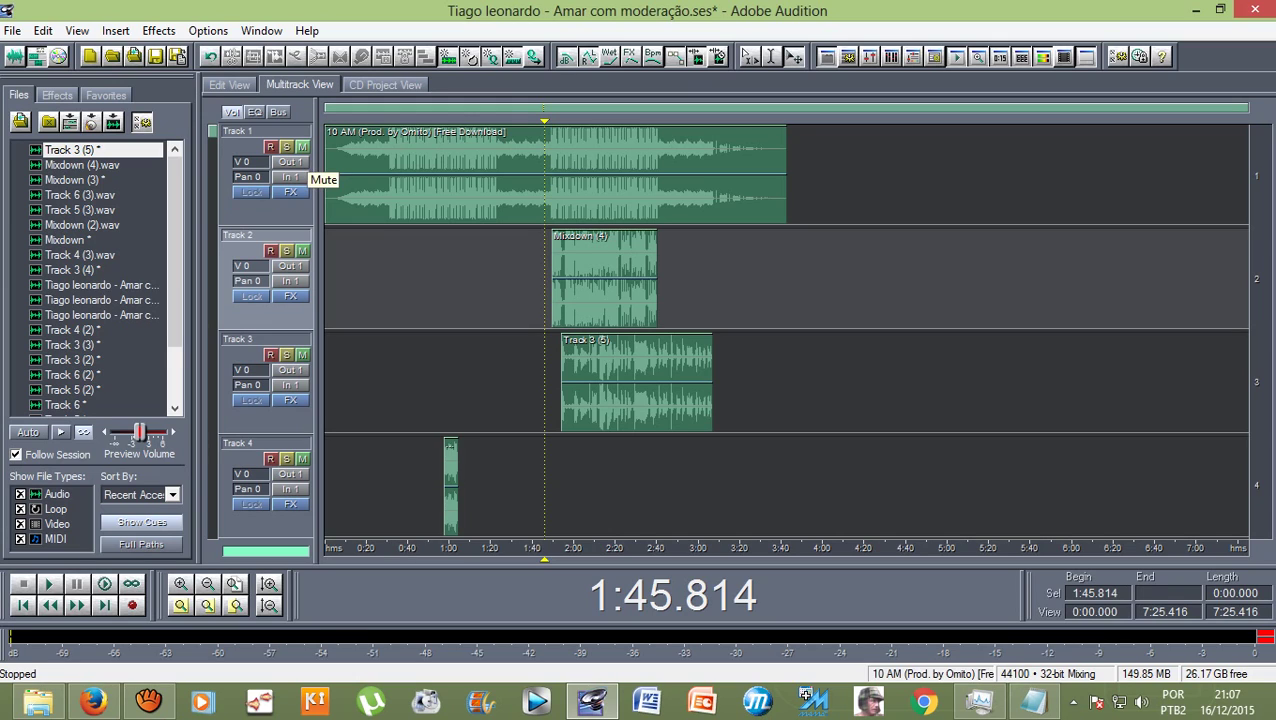
click(302, 147)
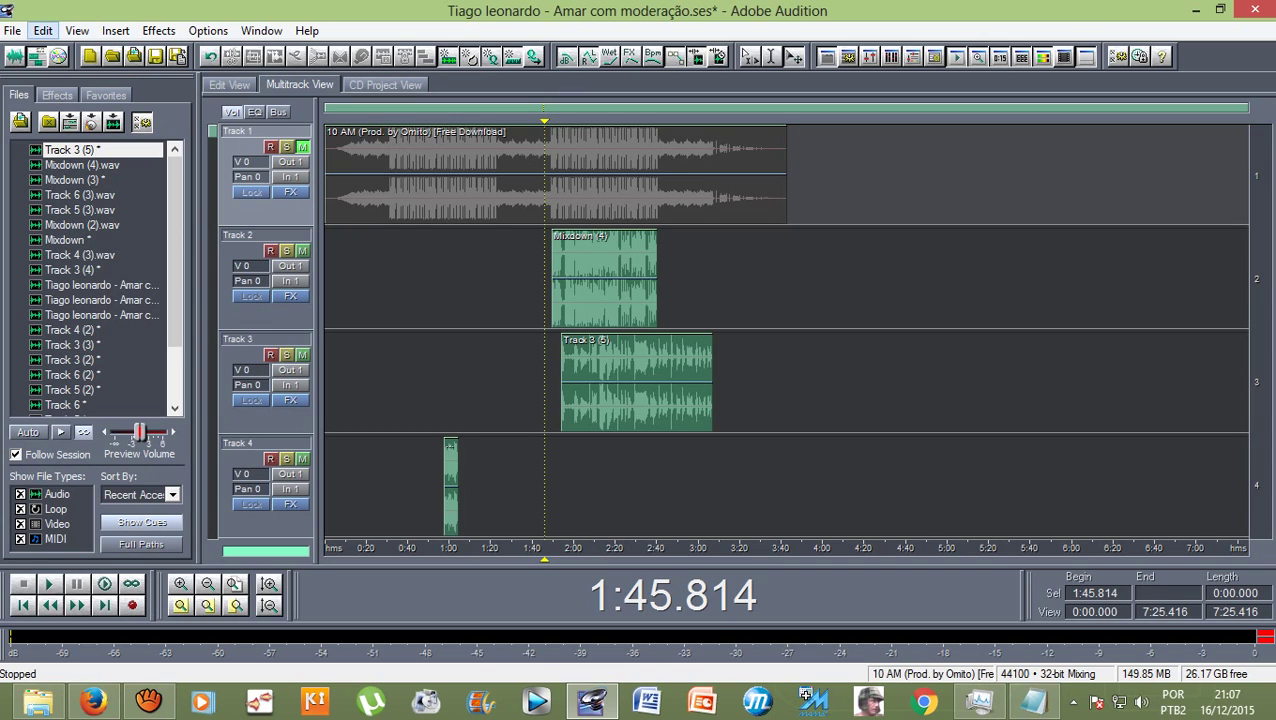
click(43, 31)
mouse_move(250, 88)
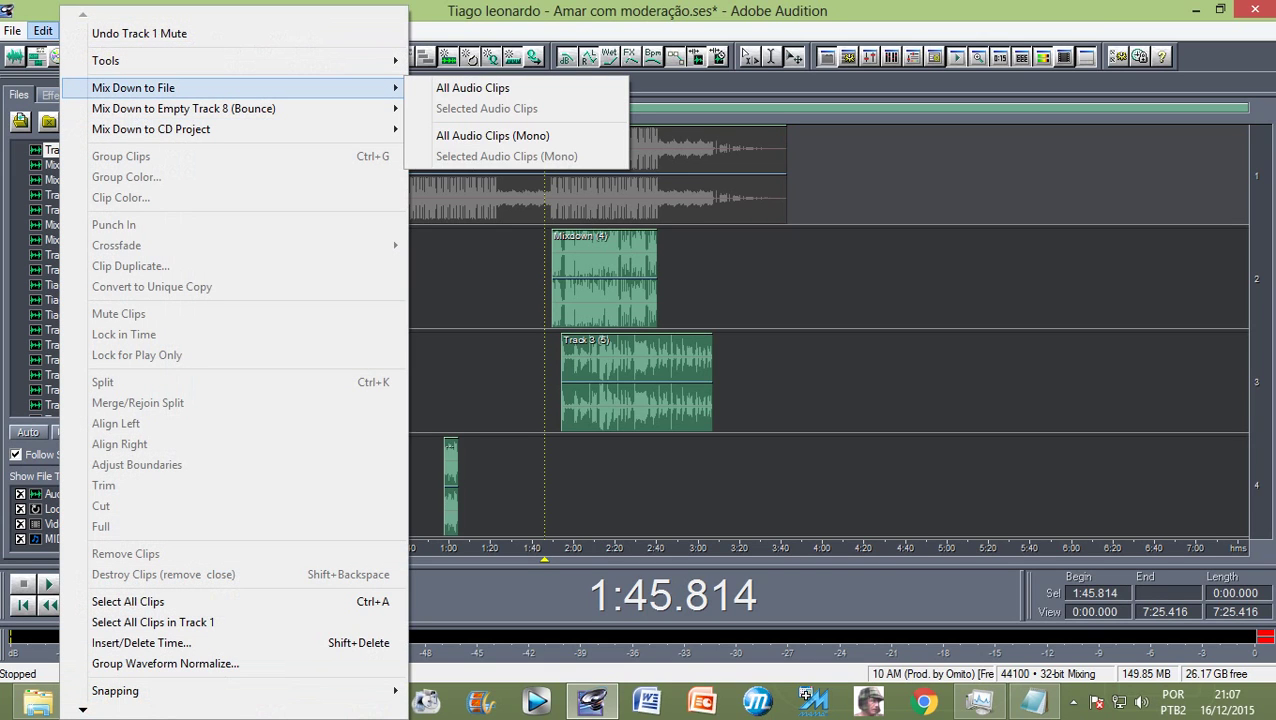
click(472, 88)
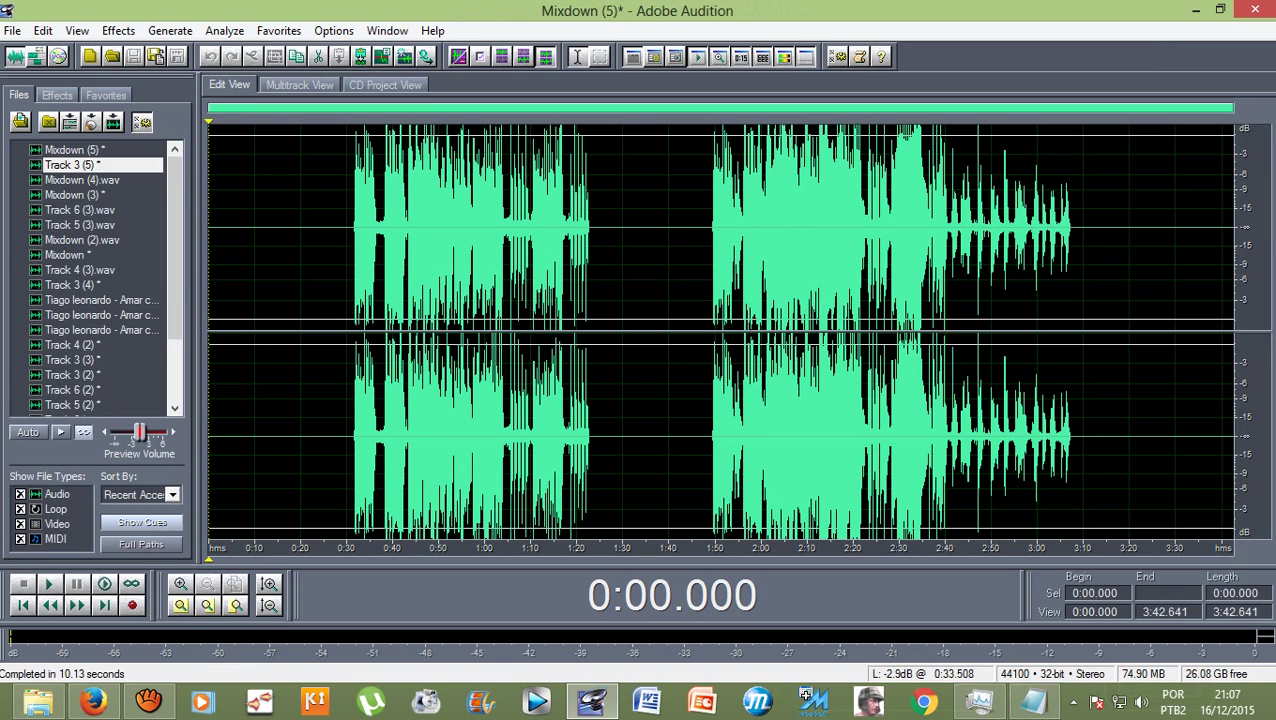
Step: Select both vocal sections of the new mixdown, from 0:31.165 to 3:08.827
drag(398, 330, 640, 330)
click(438, 330)
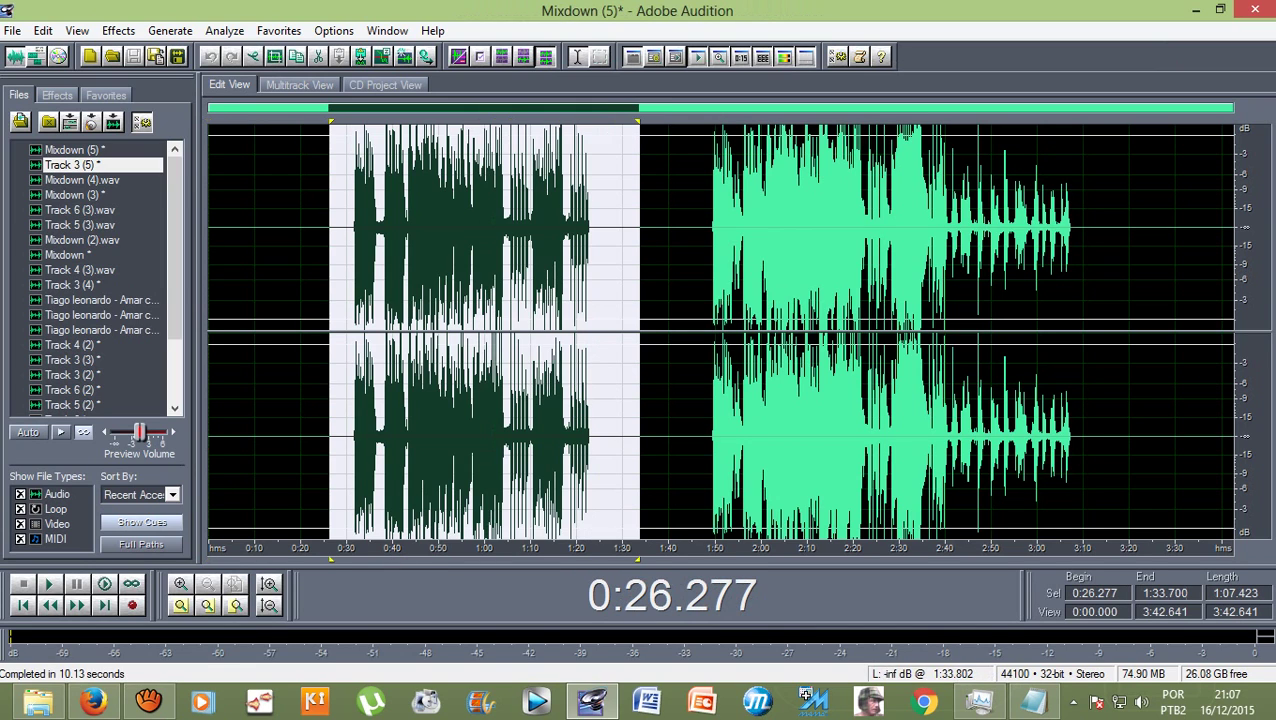
drag(702, 230, 1117, 230)
click(1119, 230)
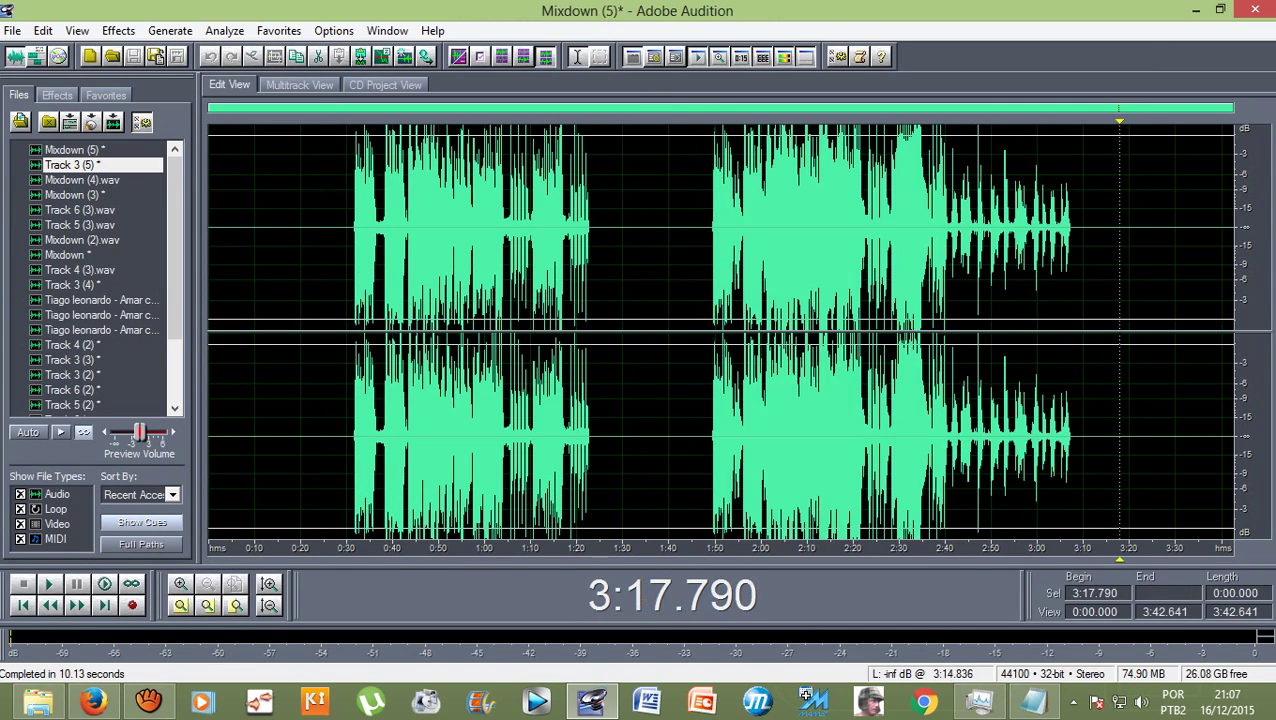
drag(1077, 300, 352, 300)
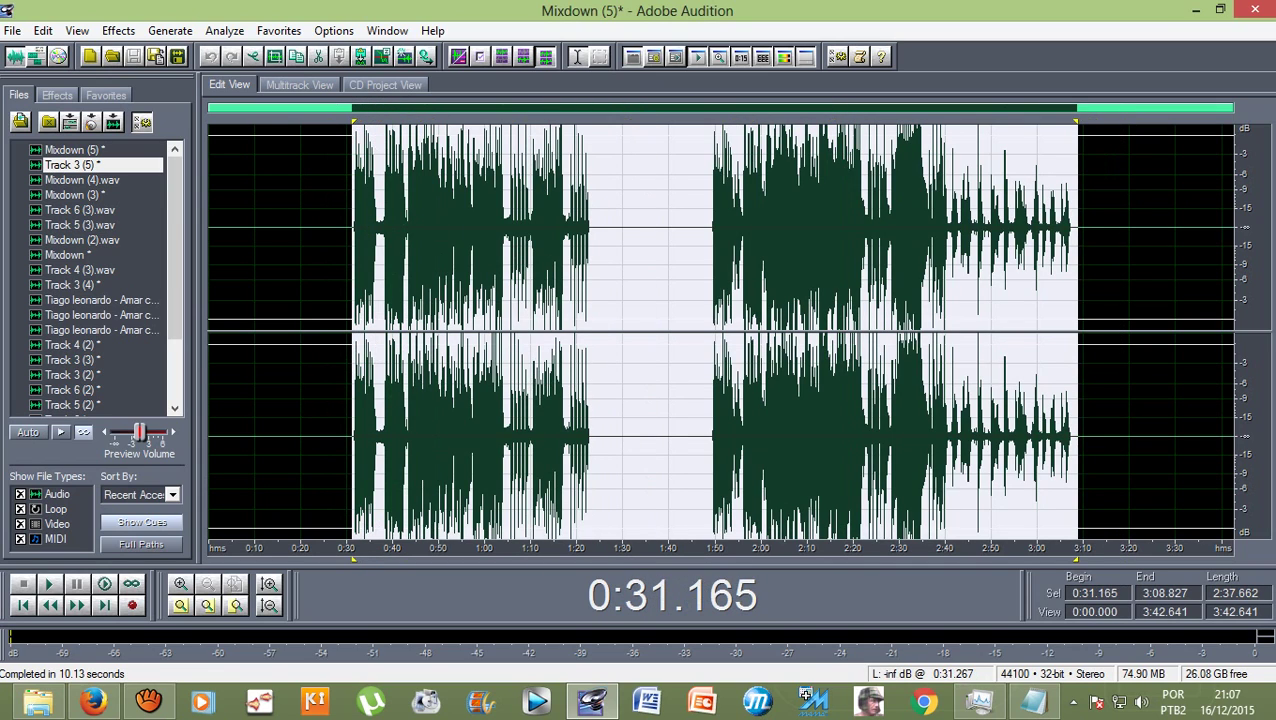
Step: Preview and apply Studio Reverb with the Vocal Reverb (medium) preset to the selected vocals, at 60% dry and 40% wet
click(118, 30)
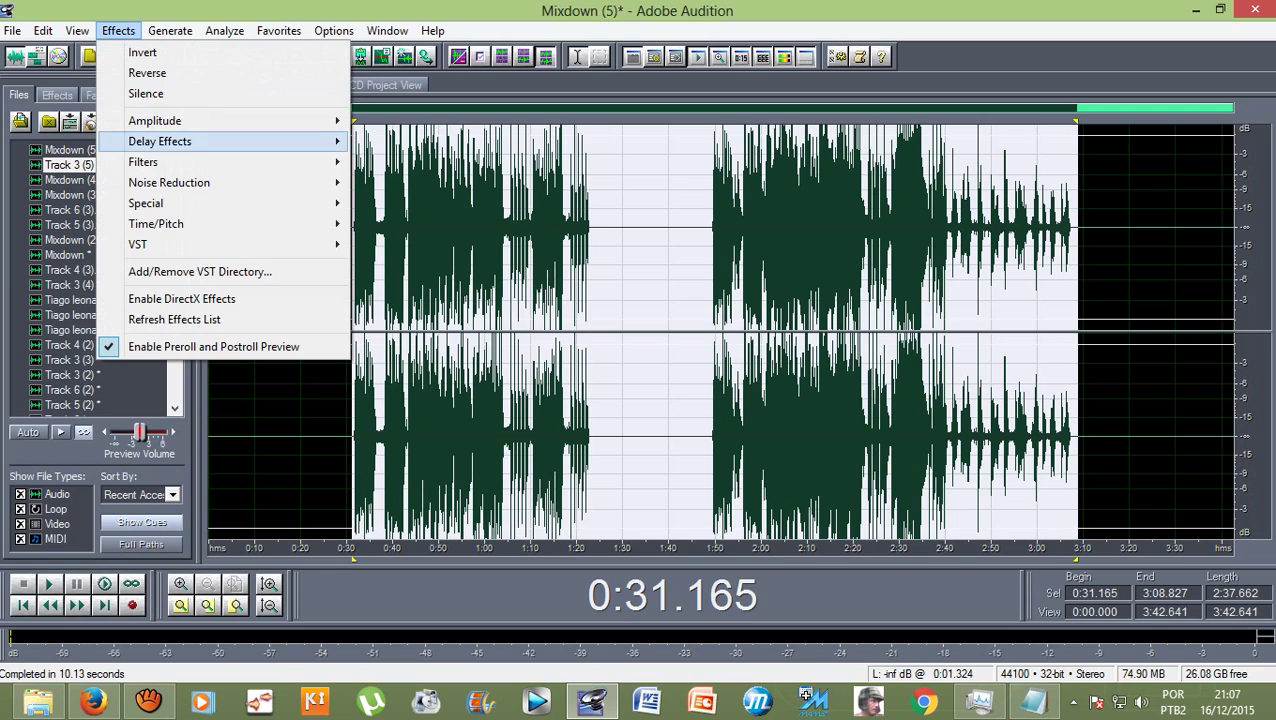
mouse_move(160, 141)
click(413, 346)
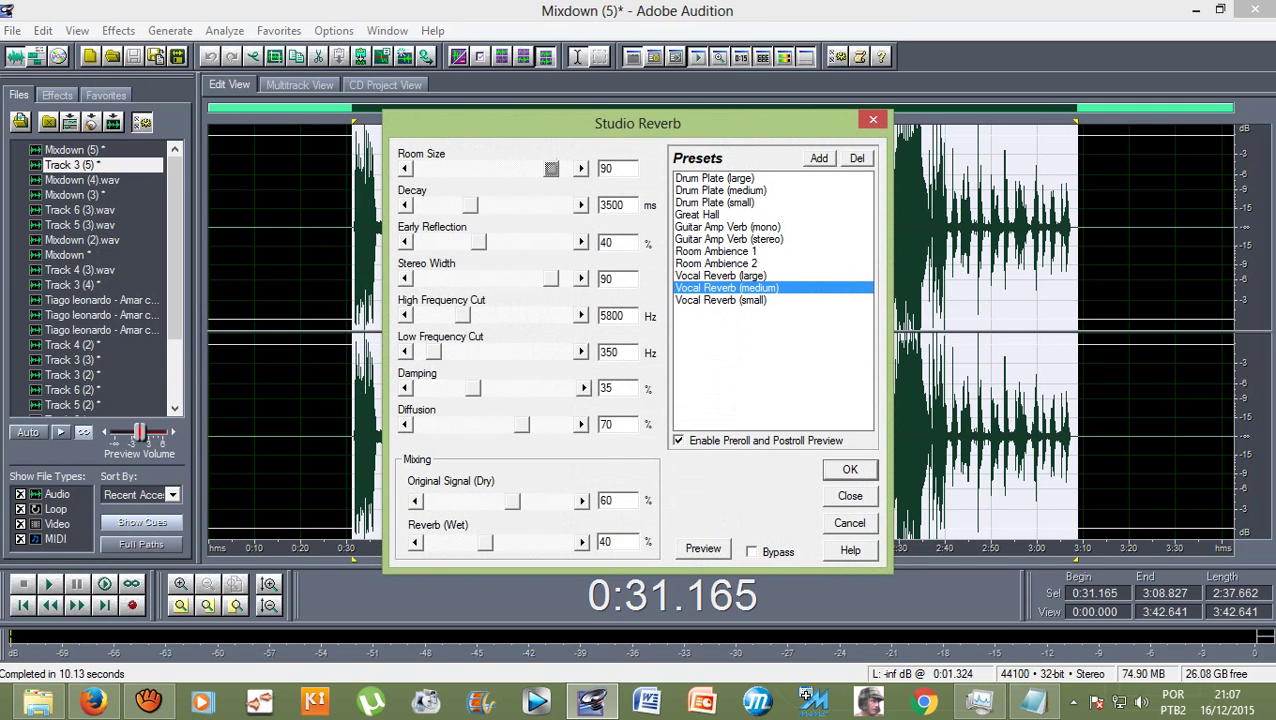
click(703, 548)
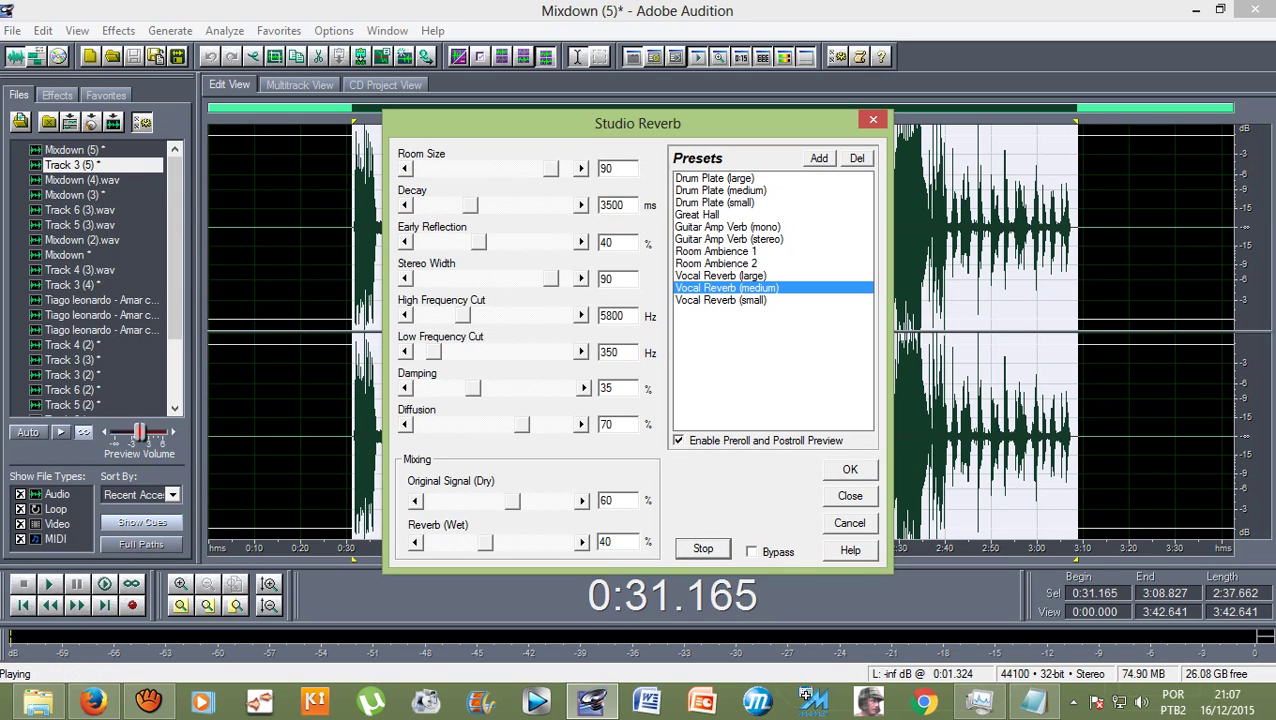
key(Return)
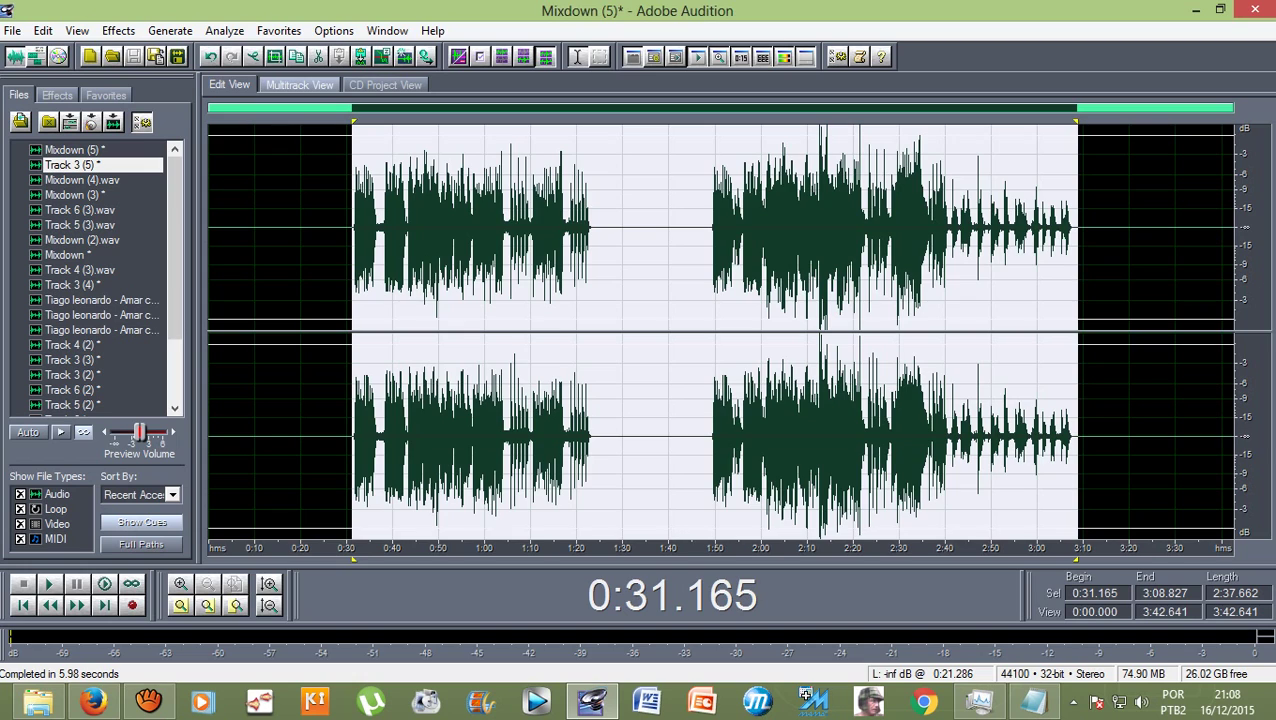
Step: Return to the multitrack session and look over the vocal clips on Tracks 2 to 7
click(299, 84)
scroll(785, 330, down, 3)
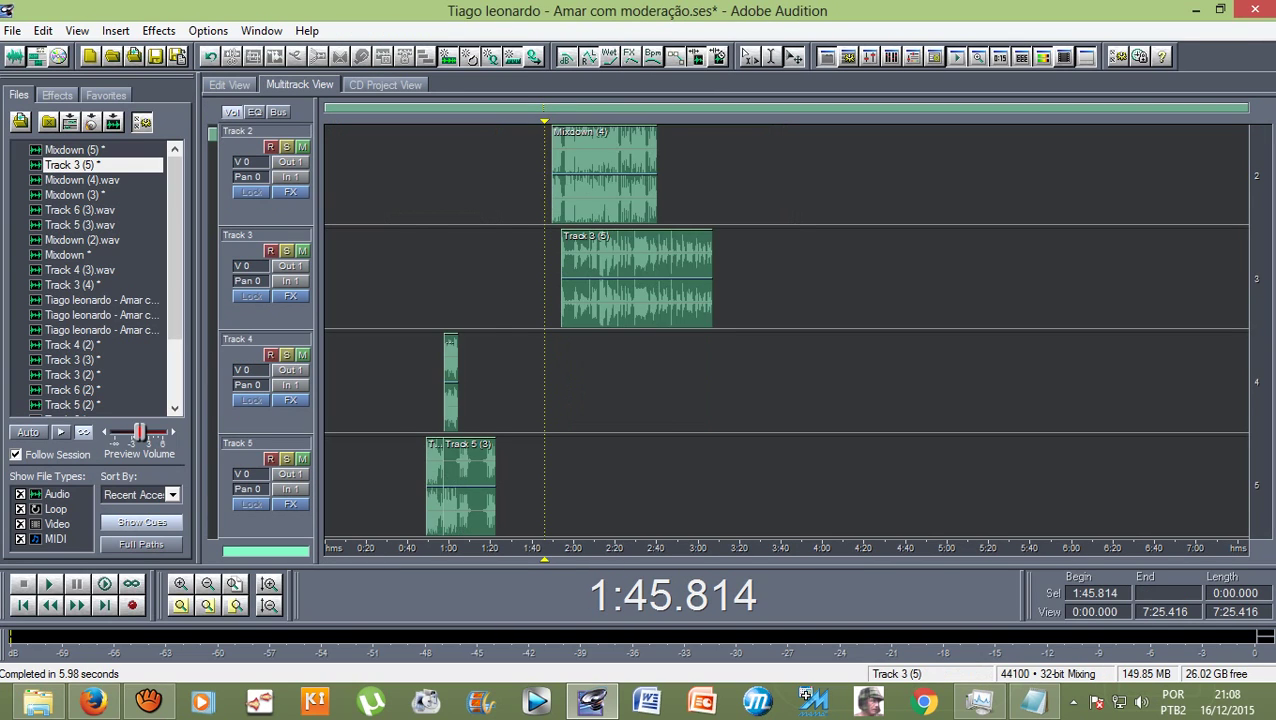
scroll(785, 330, up, 3)
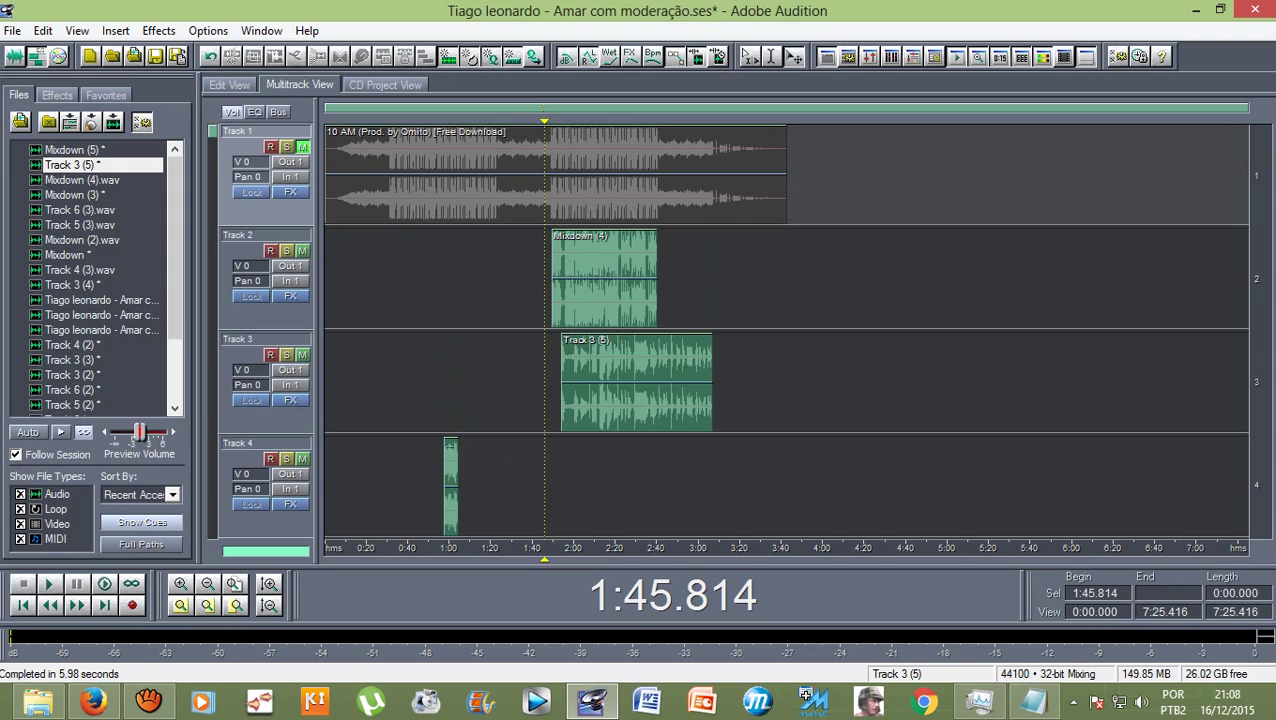
scroll(785, 330, down, 1)
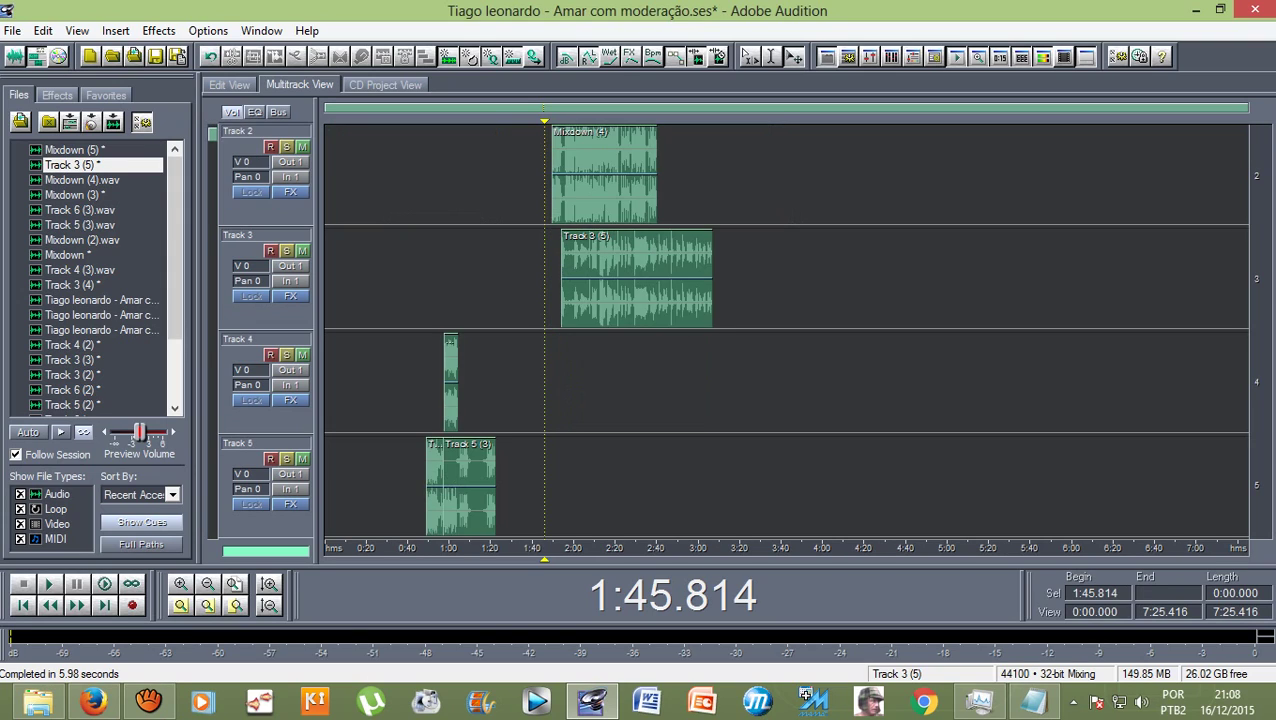
scroll(785, 330, up, 1)
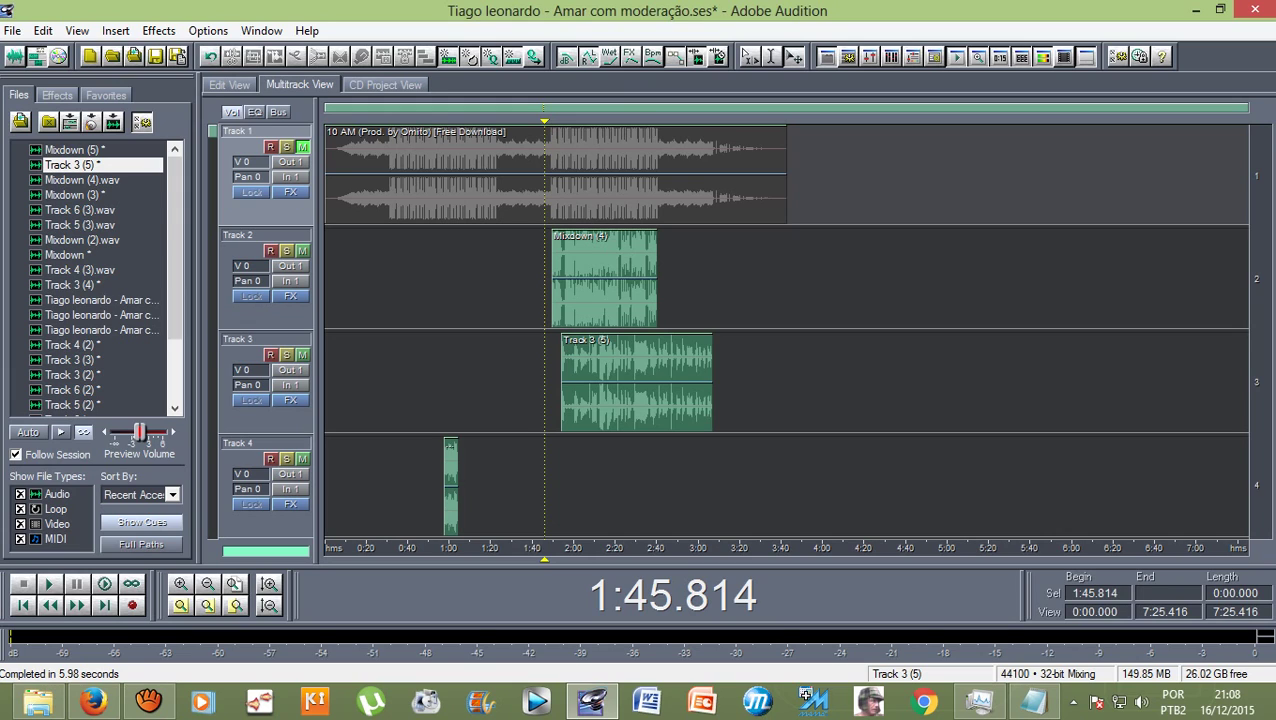
scroll(785, 330, down, 5)
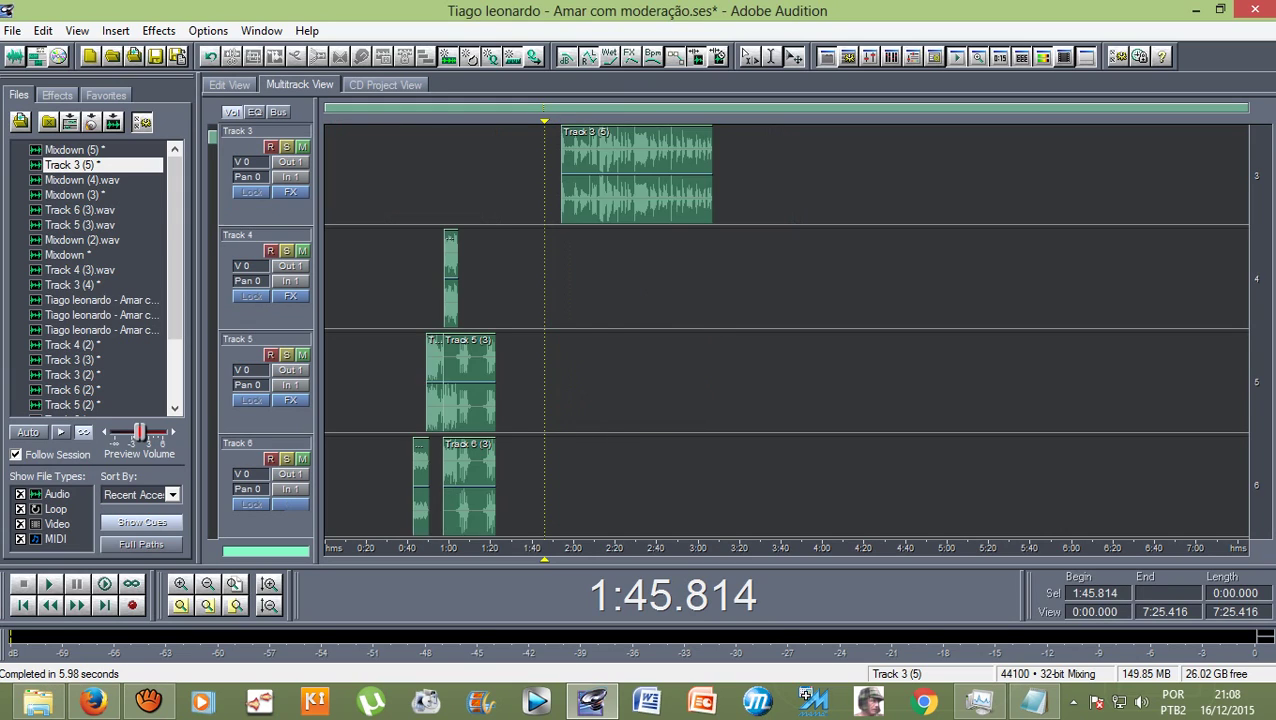
scroll(785, 330, up, 2)
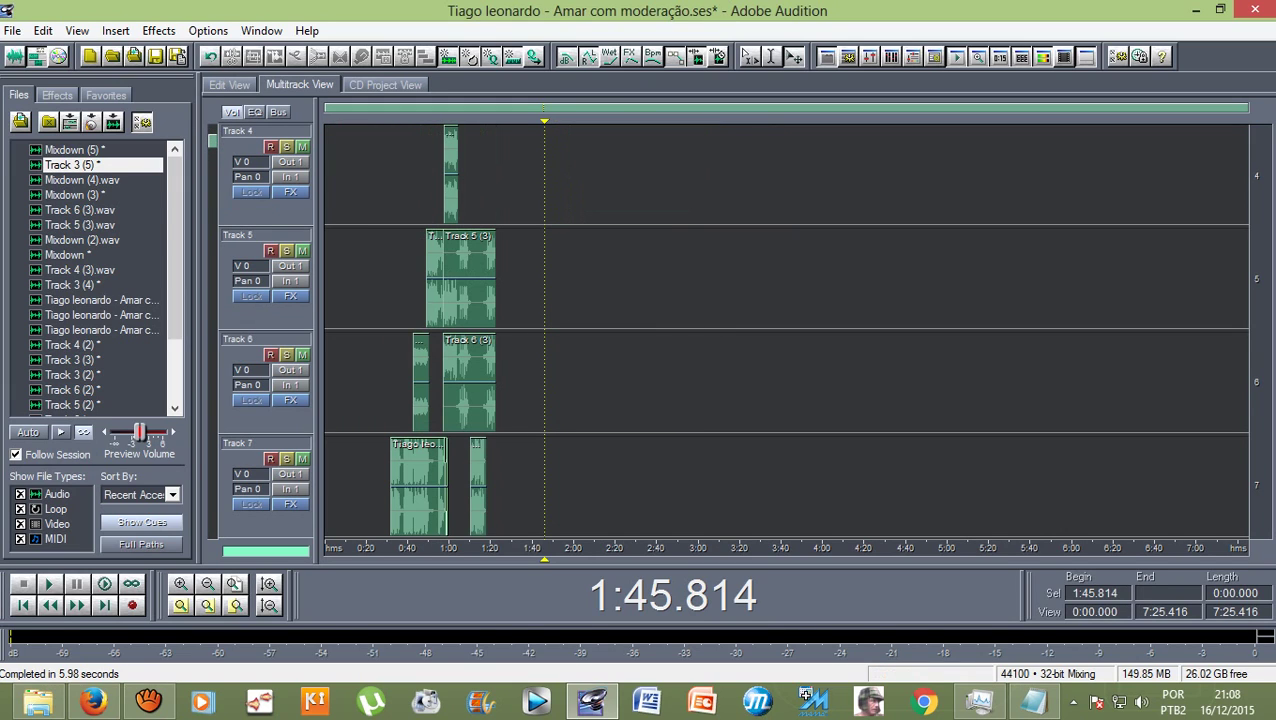
Step: Play the session briefly from the start of the first Track 7 vocal, at 0:31.718
drag(544, 121, 390, 121)
key(space)
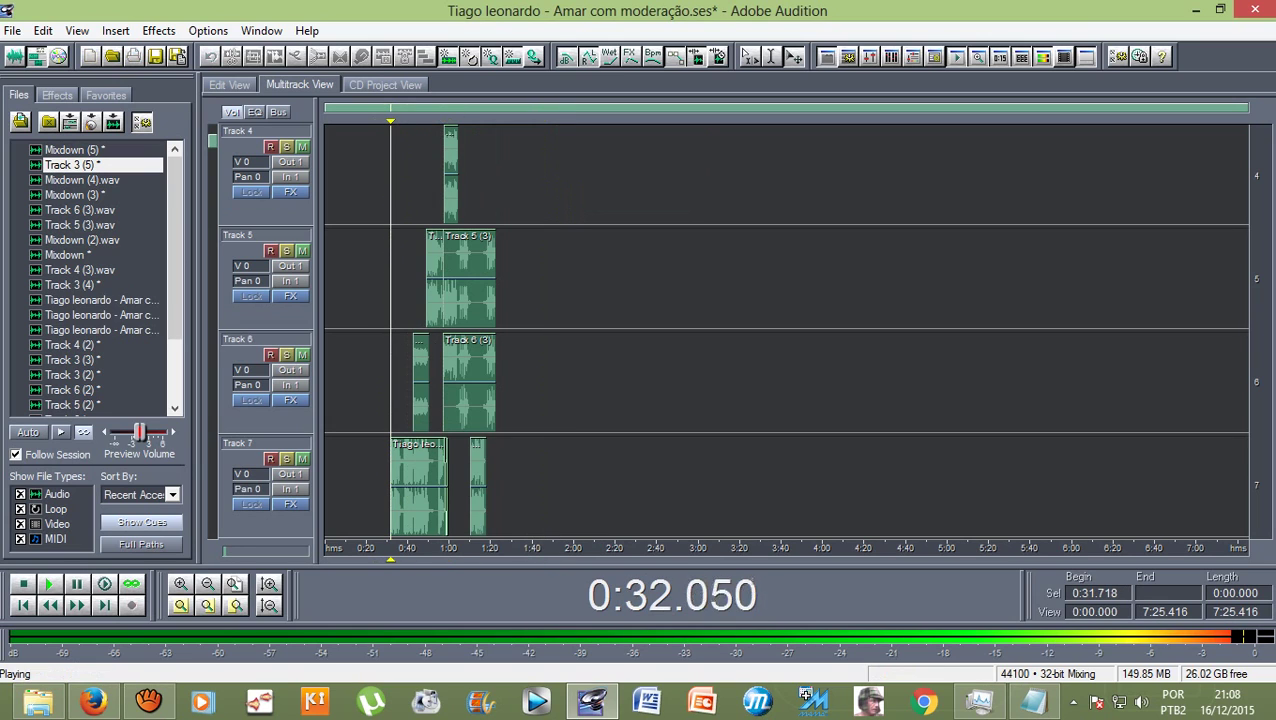
scroll(428, 166, down, 1)
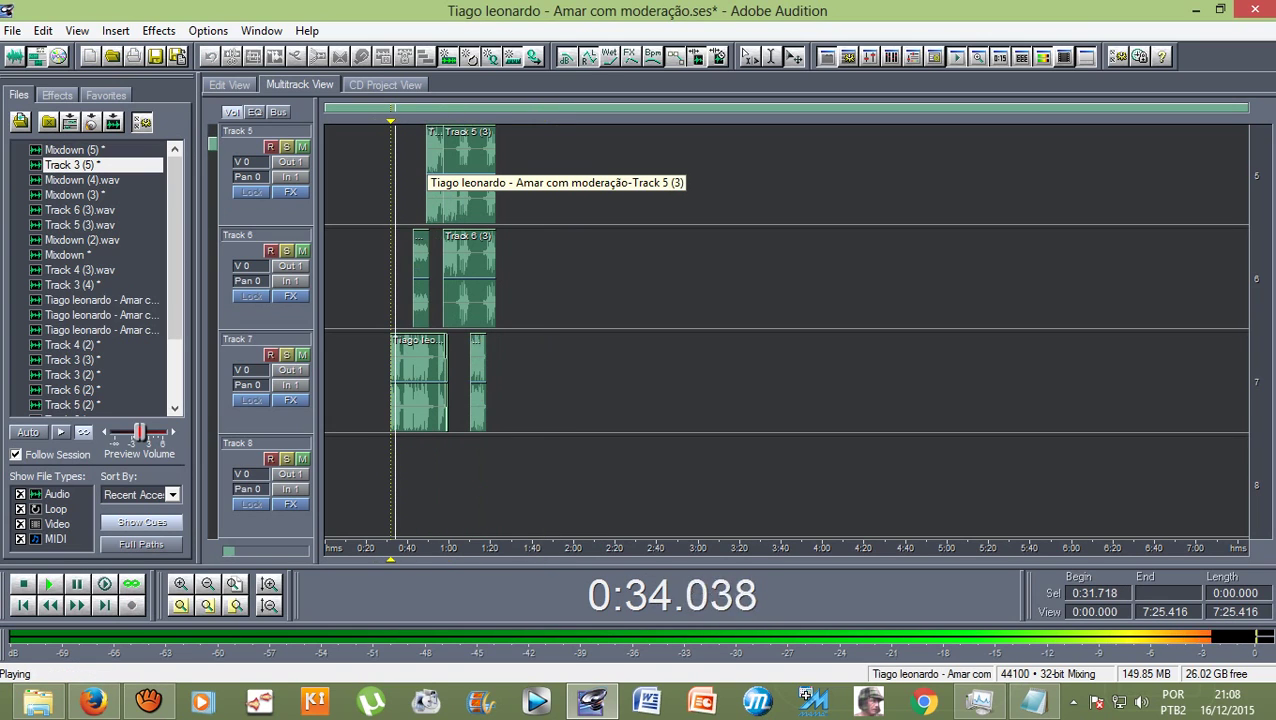
key(space)
scroll(379, 175, up, 5)
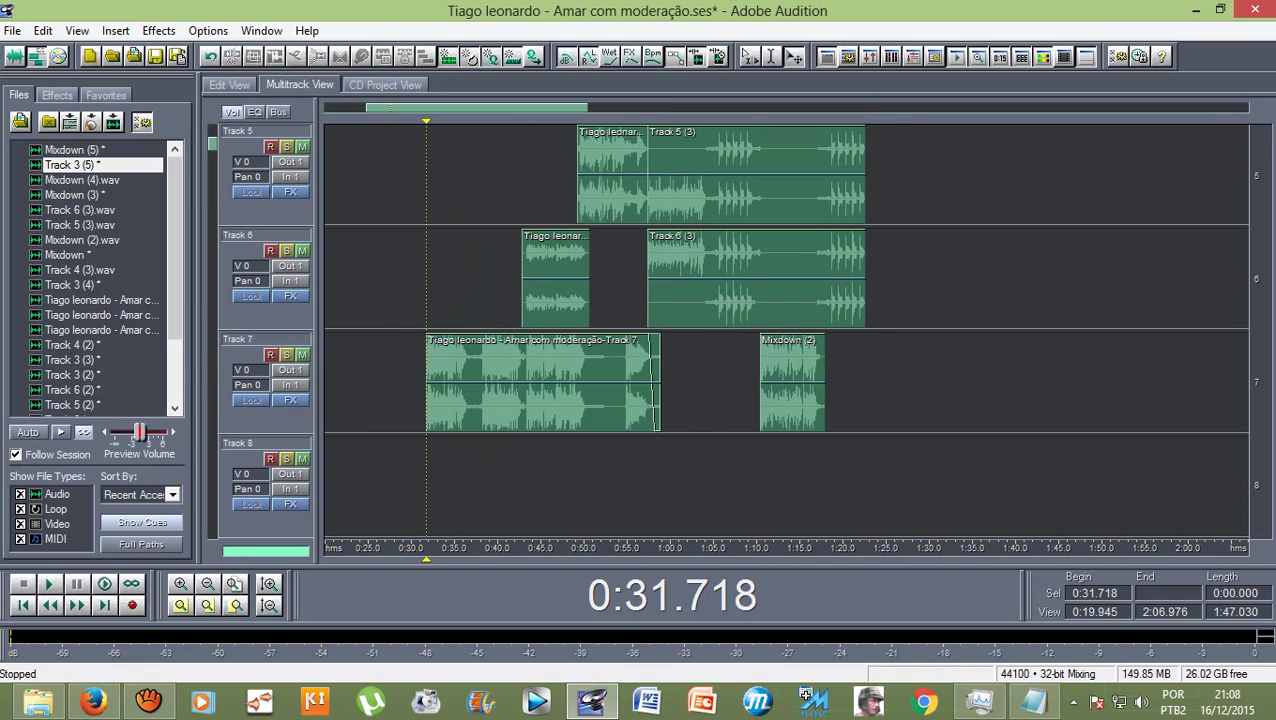
Step: Delete the first vocal clip on Track 7, with the playback cursor placed at 0:31.718
click(543, 382)
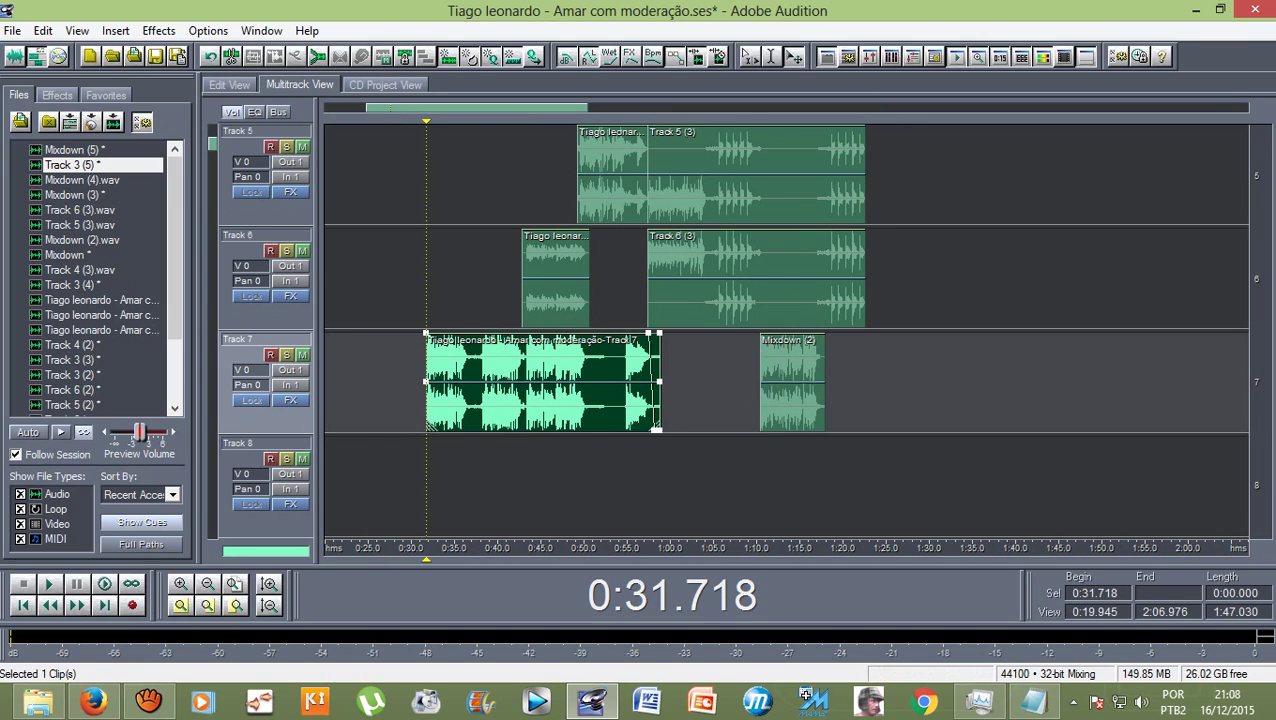
drag(426, 121, 627, 121)
scroll(624, 380, up, 1)
scroll(624, 380, down, 1)
scroll(624, 380, up, 1)
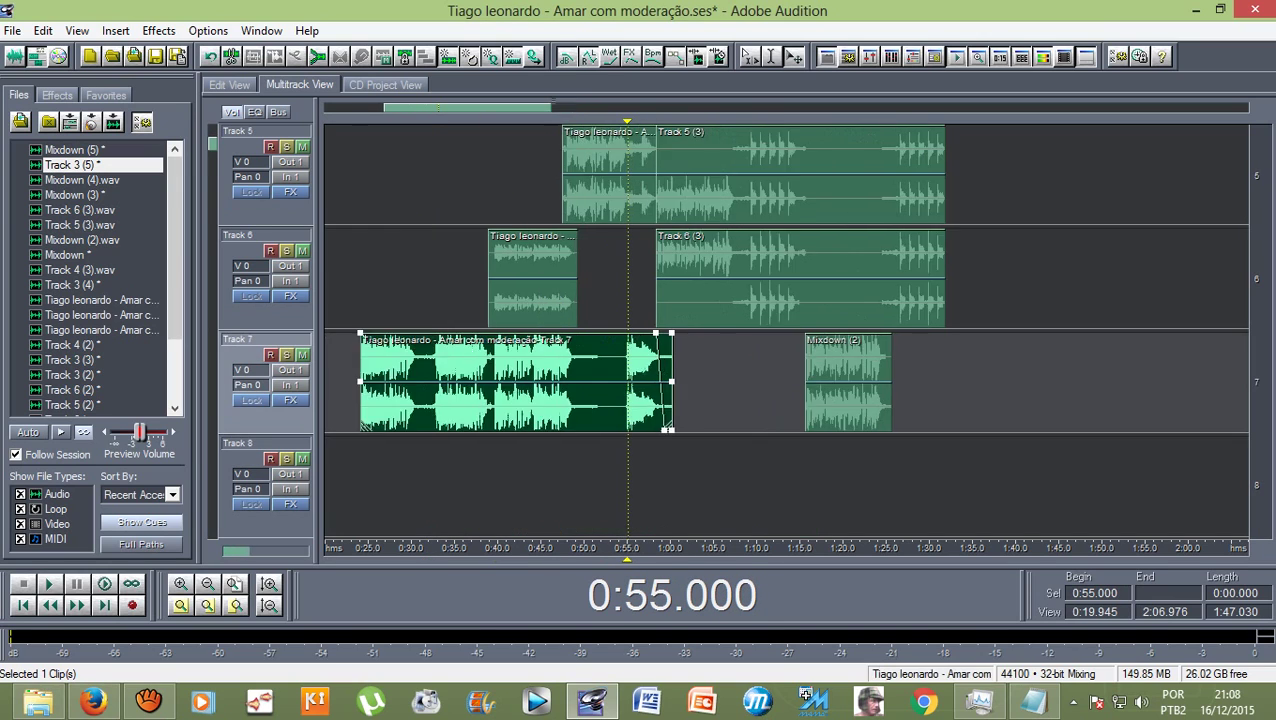
scroll(627, 380, up, 1)
scroll(627, 380, down, 2)
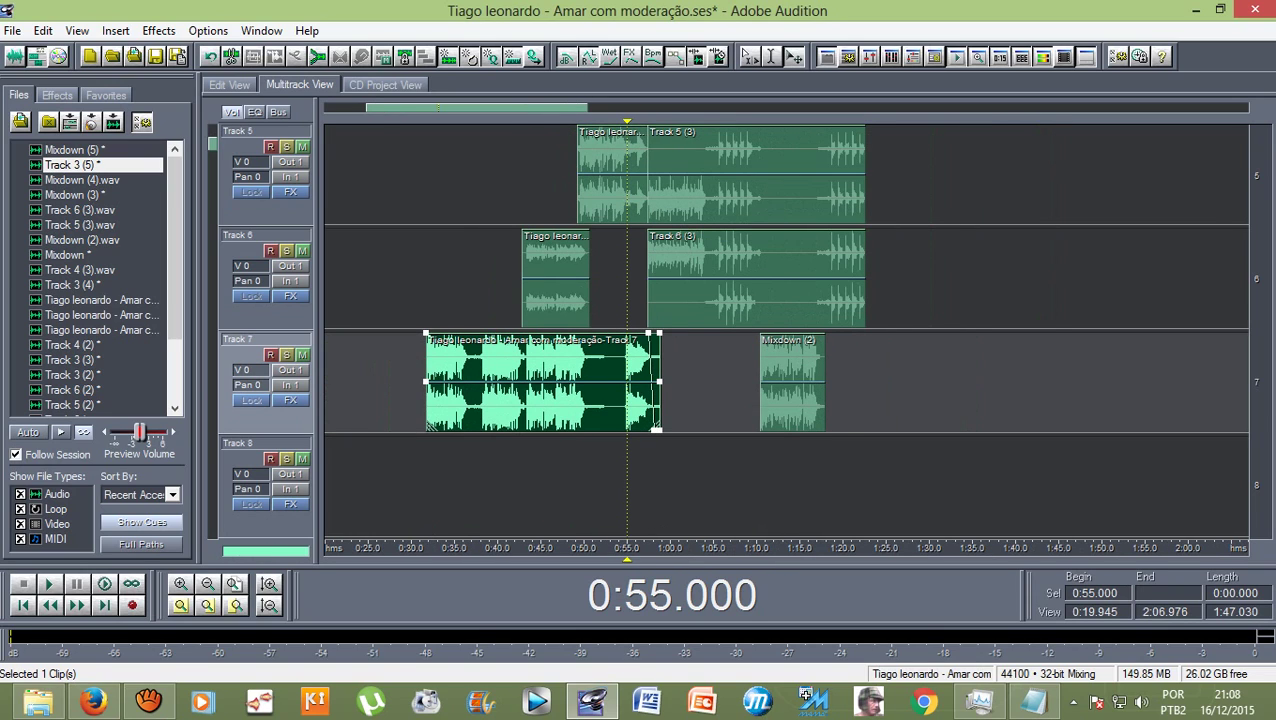
drag(627, 121, 426, 121)
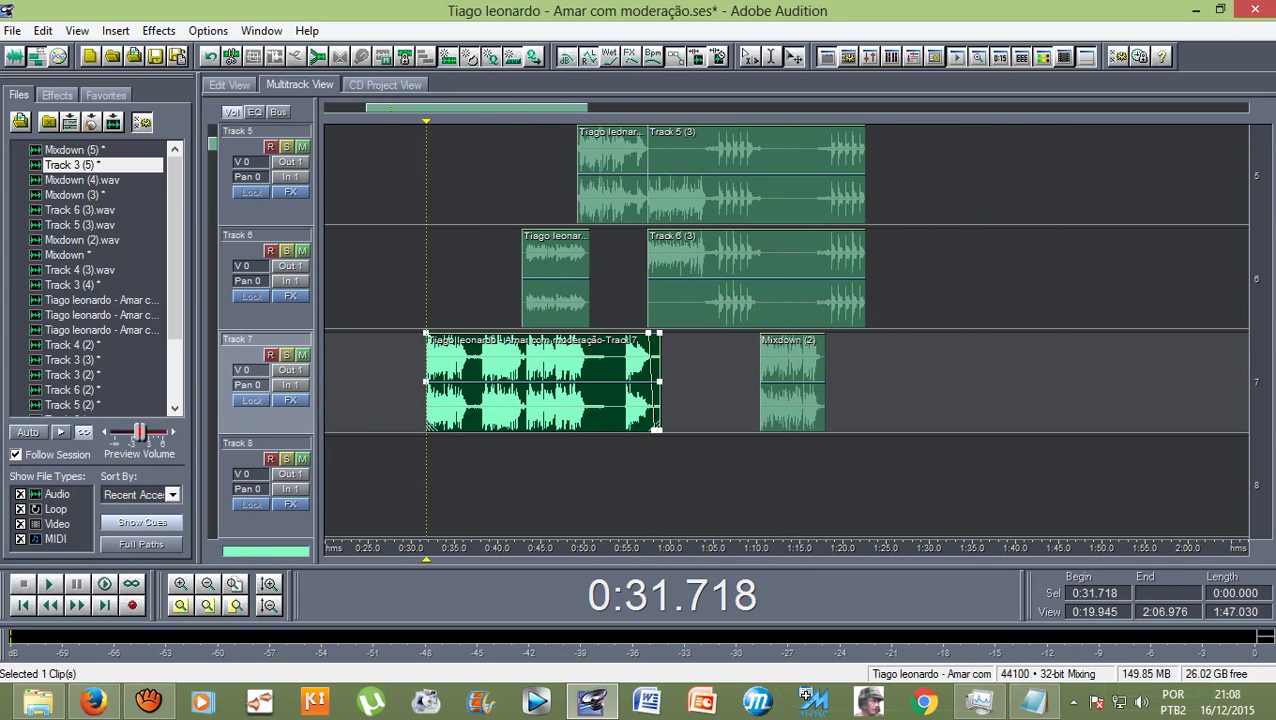
key(Delete)
Step: Play the session from 0:31.718 and from 0:43.742 to check the first vocal clip on Track 6
key(space)
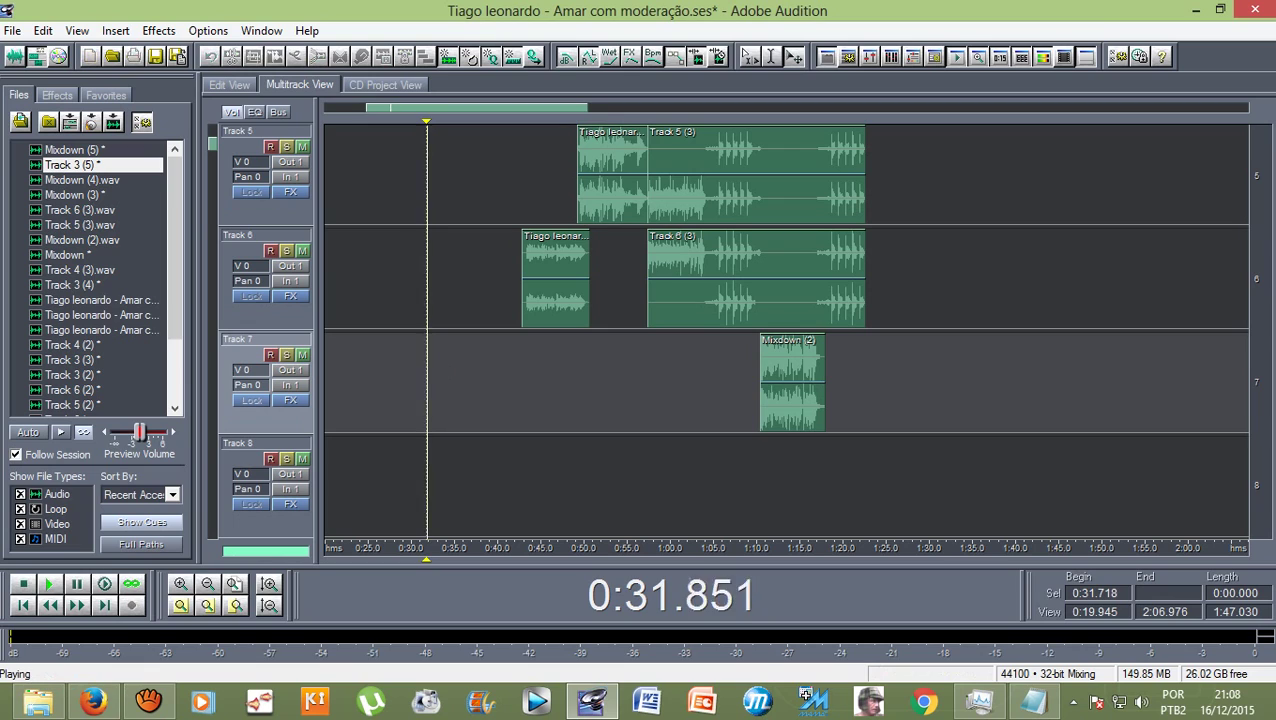
drag(426, 121, 530, 121)
scroll(786, 330, up, 1)
key(space)
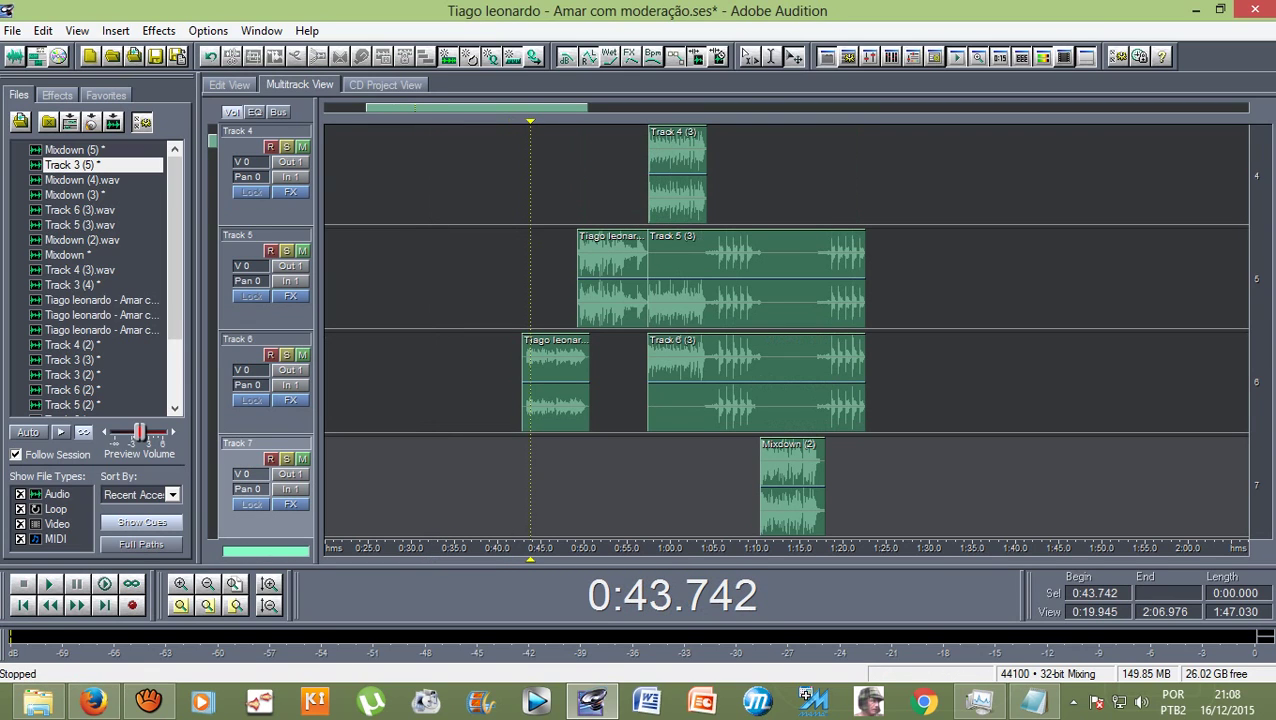
key(space)
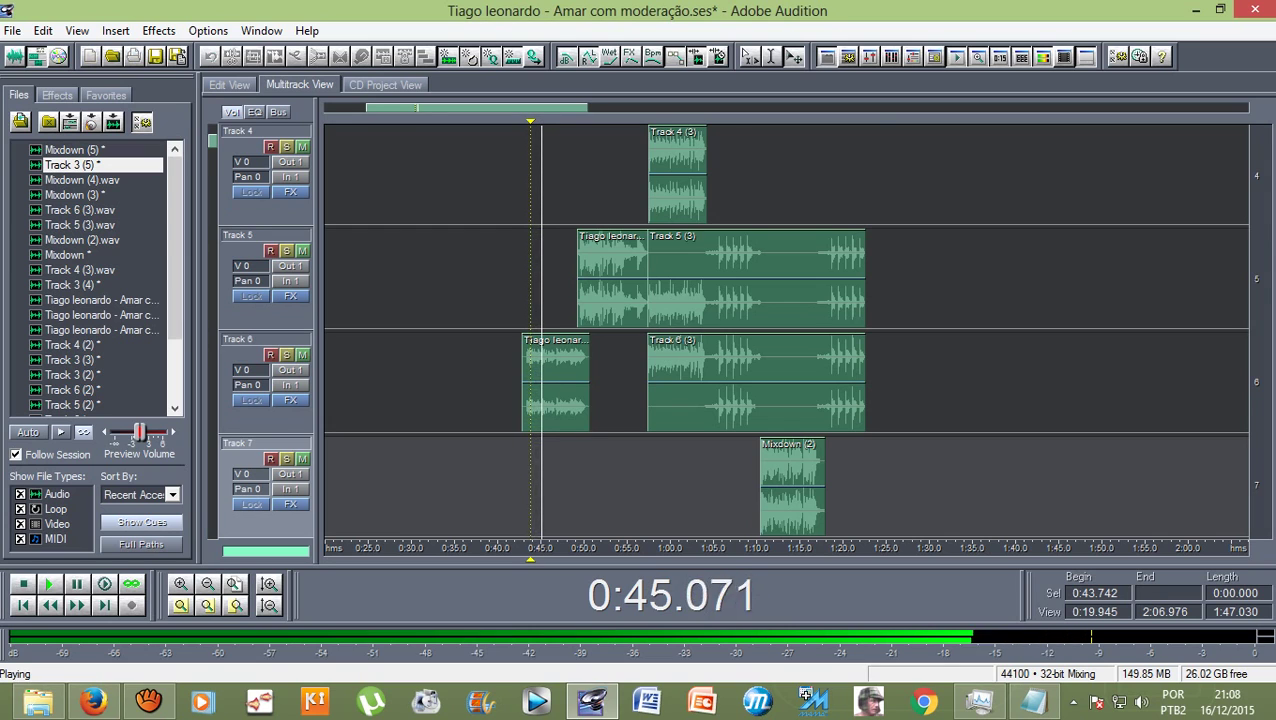
scroll(786, 332, down, 2)
key(space)
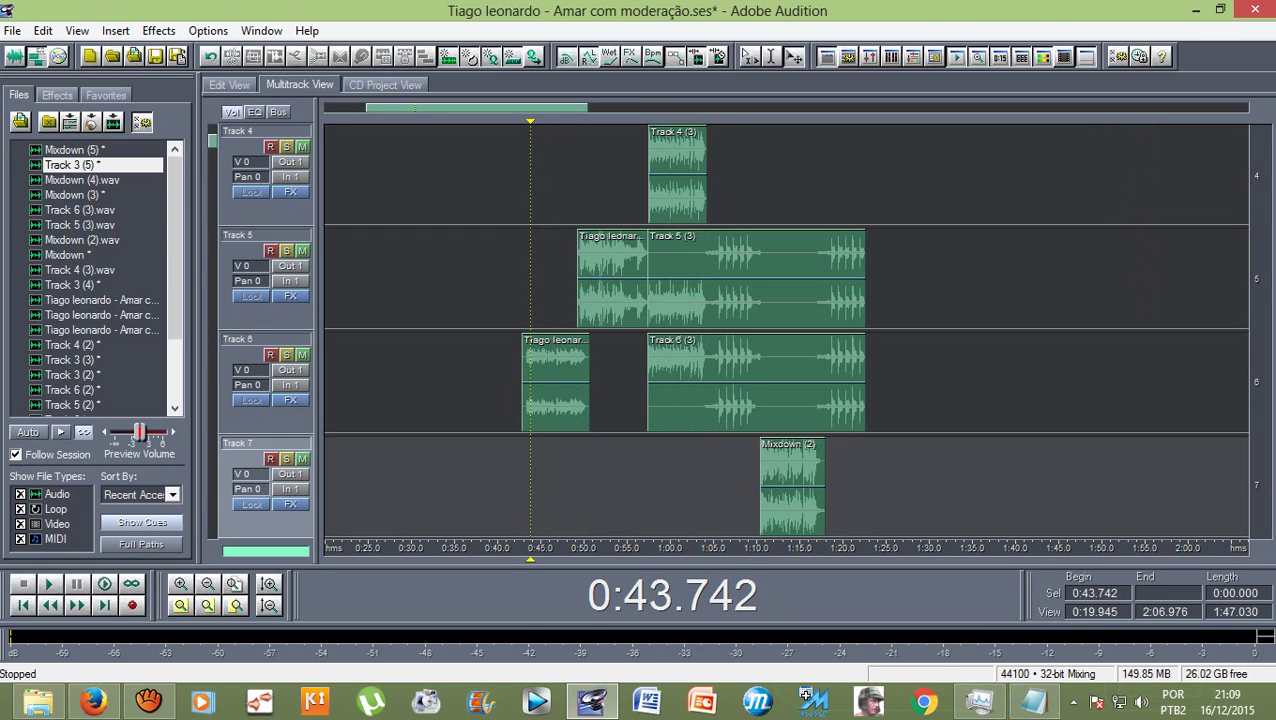
key(space)
Step: Listen to the first vocal clip on Track 5 from 0:49.248 and delete that clip
key(space)
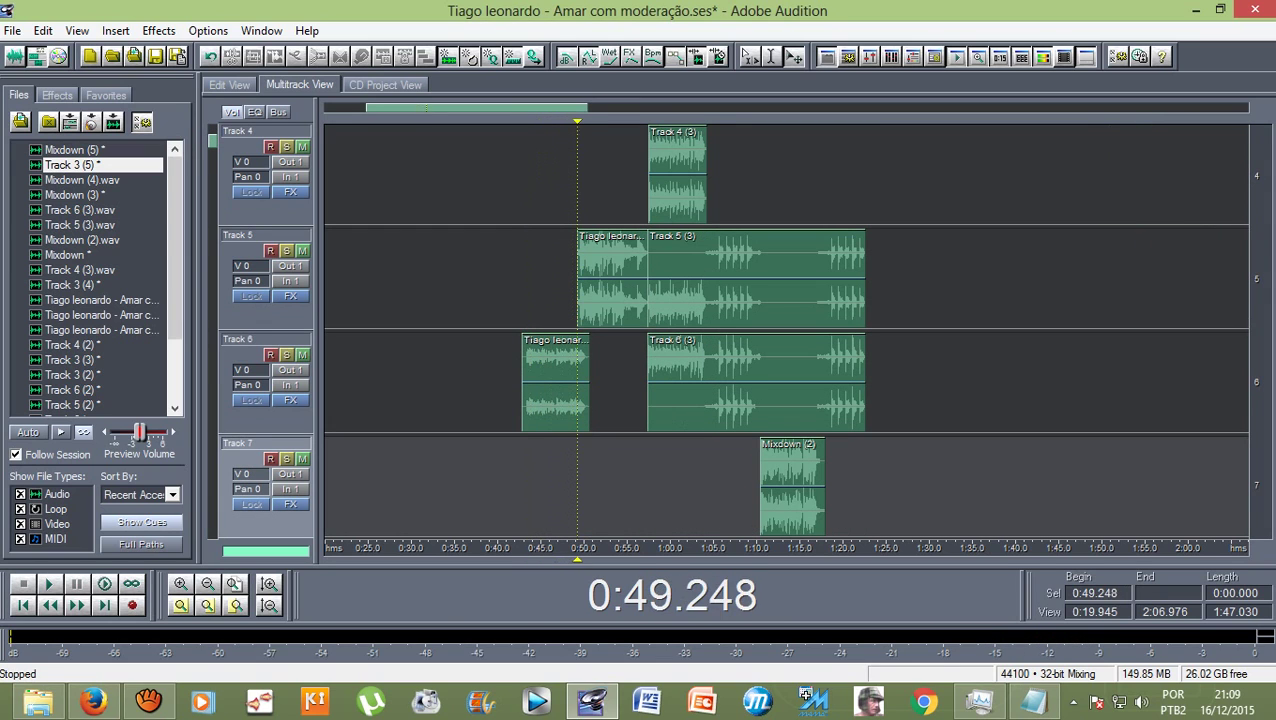
click(580, 278)
key(space)
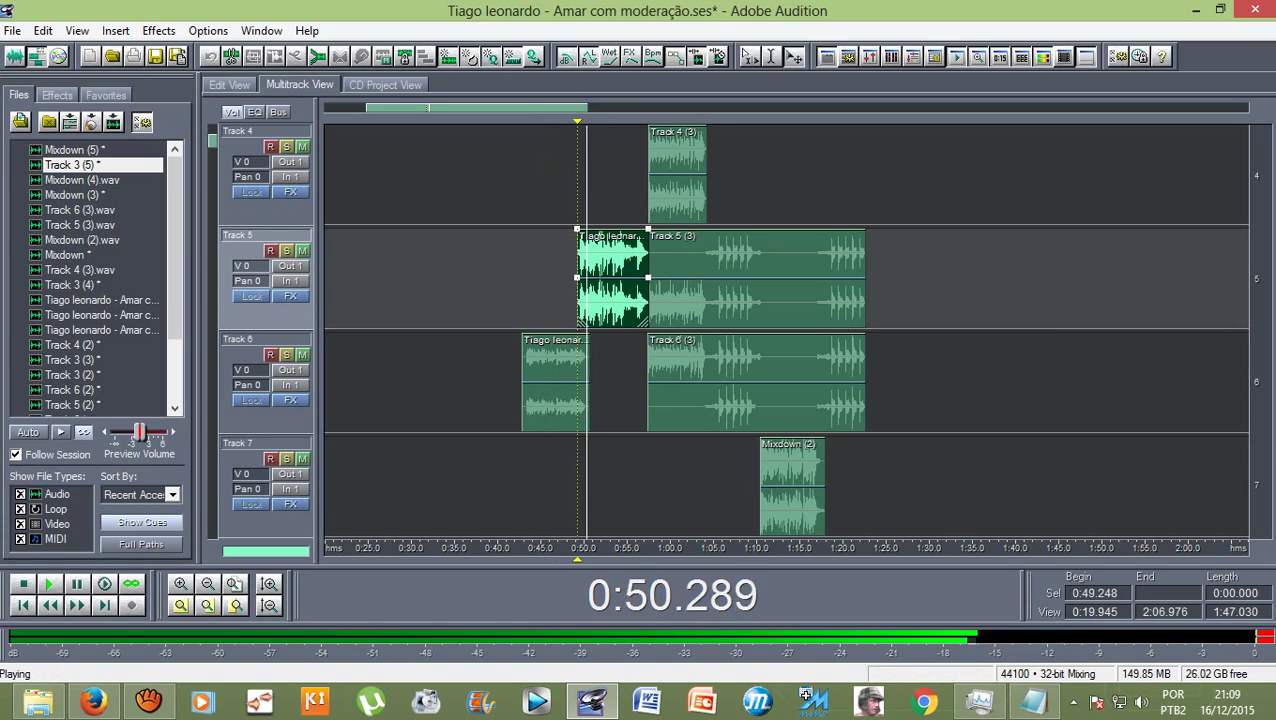
key(space)
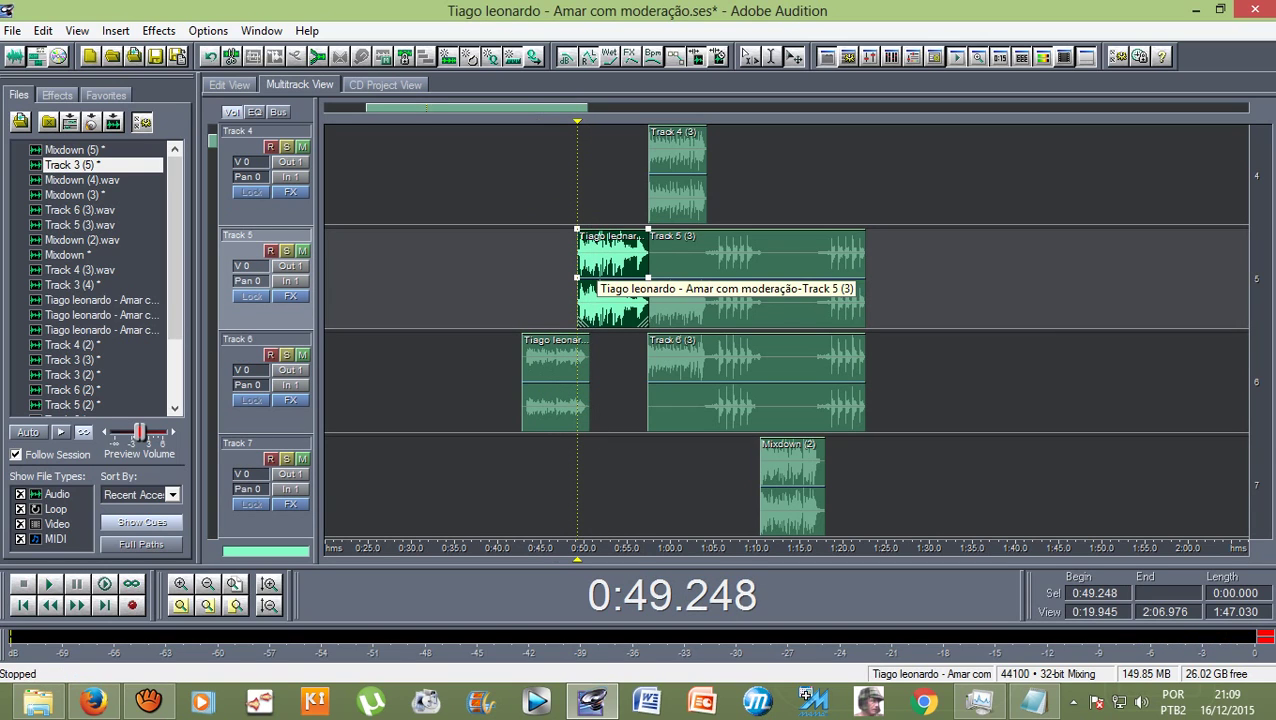
key(Delete)
Step: Play the session from 0:57.409, where the Track 4 (3), Track 5 (3) and Track 6 (3) vocals begin
scroll(580, 240, up, 1)
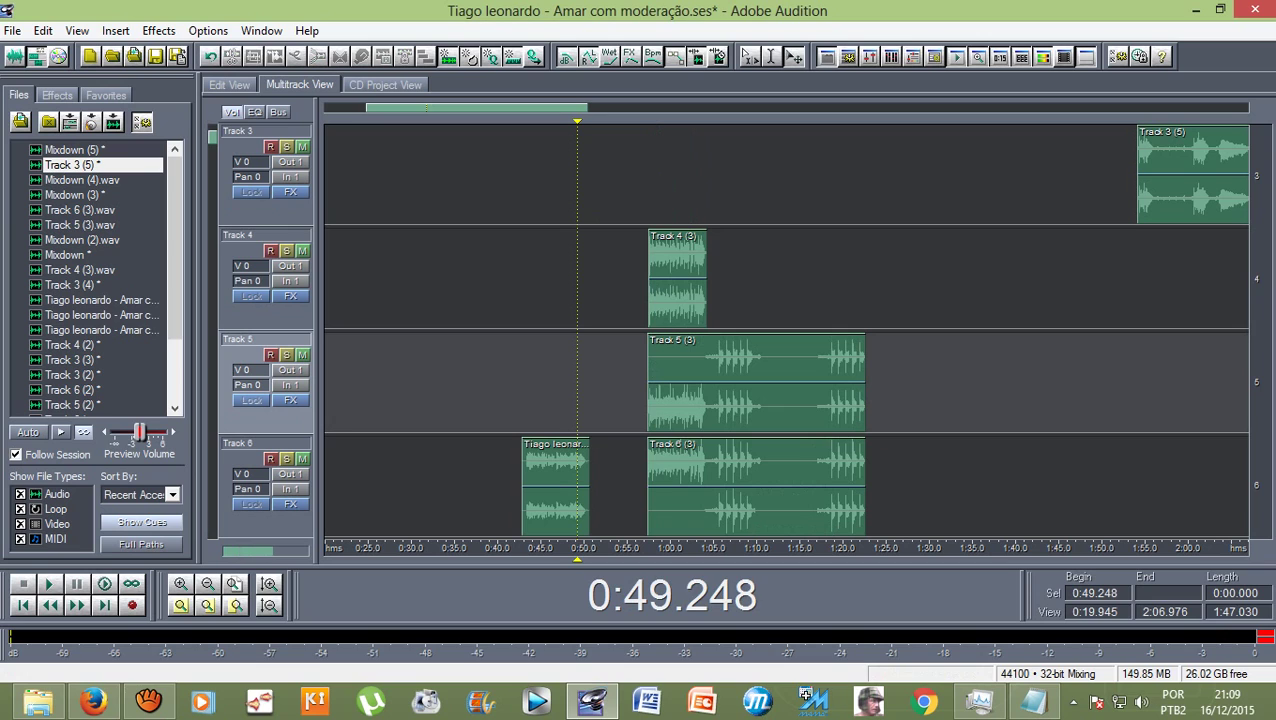
drag(577, 121, 648, 121)
scroll(786, 330, down, 1)
key(space)
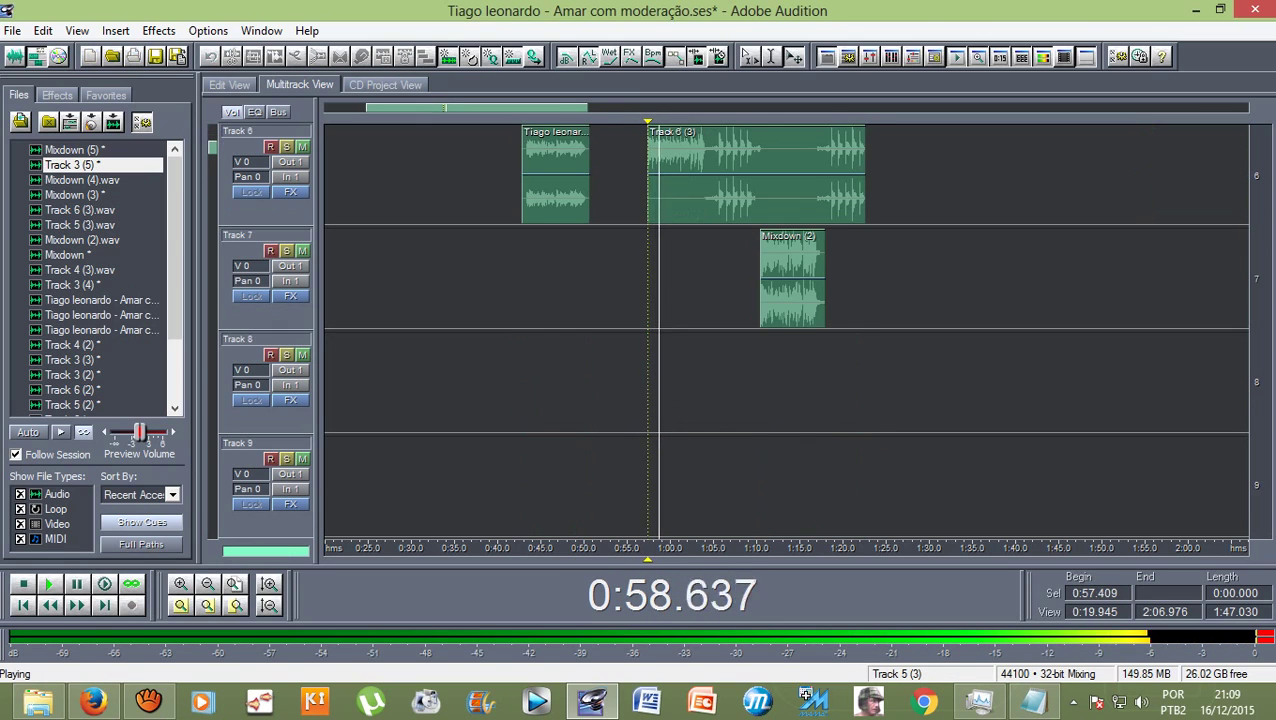
key(space)
Step: Select the five vocal clips on Tracks 4 to 7, including both clips on Track 6
scroll(678, 337, up, 1)
scroll(640, 107, down, 3)
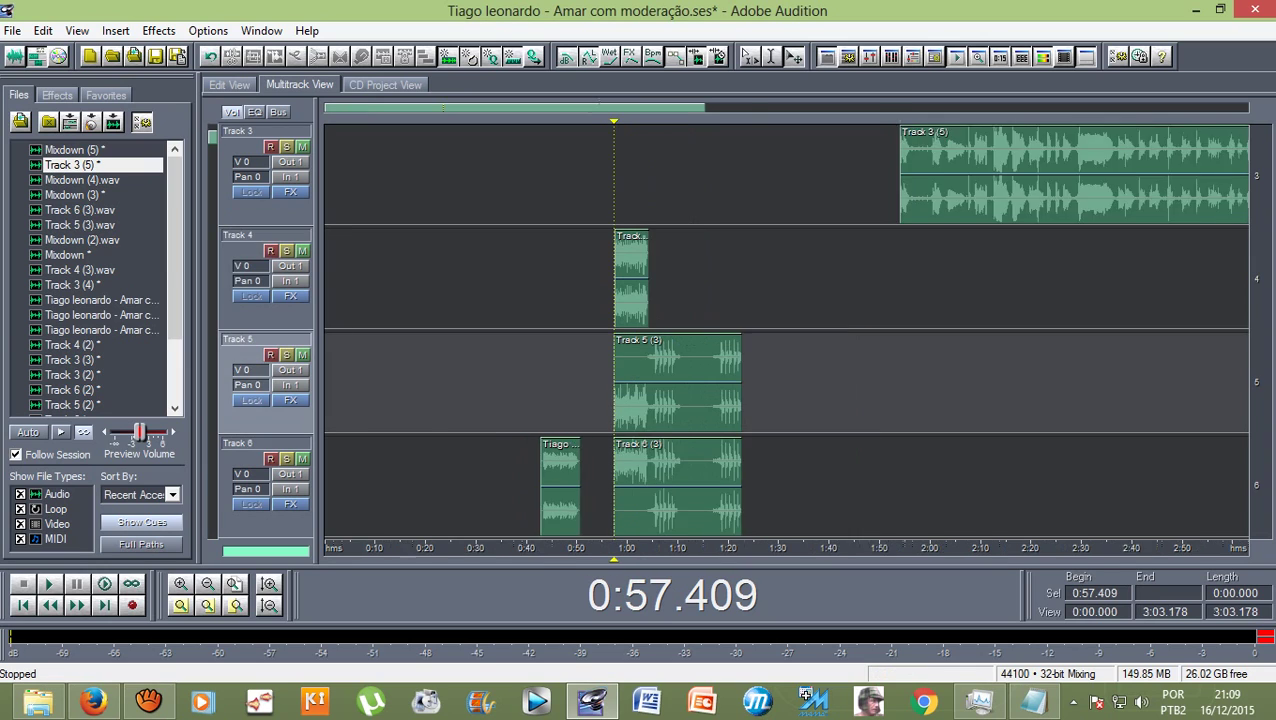
scroll(600, 170, down, 1)
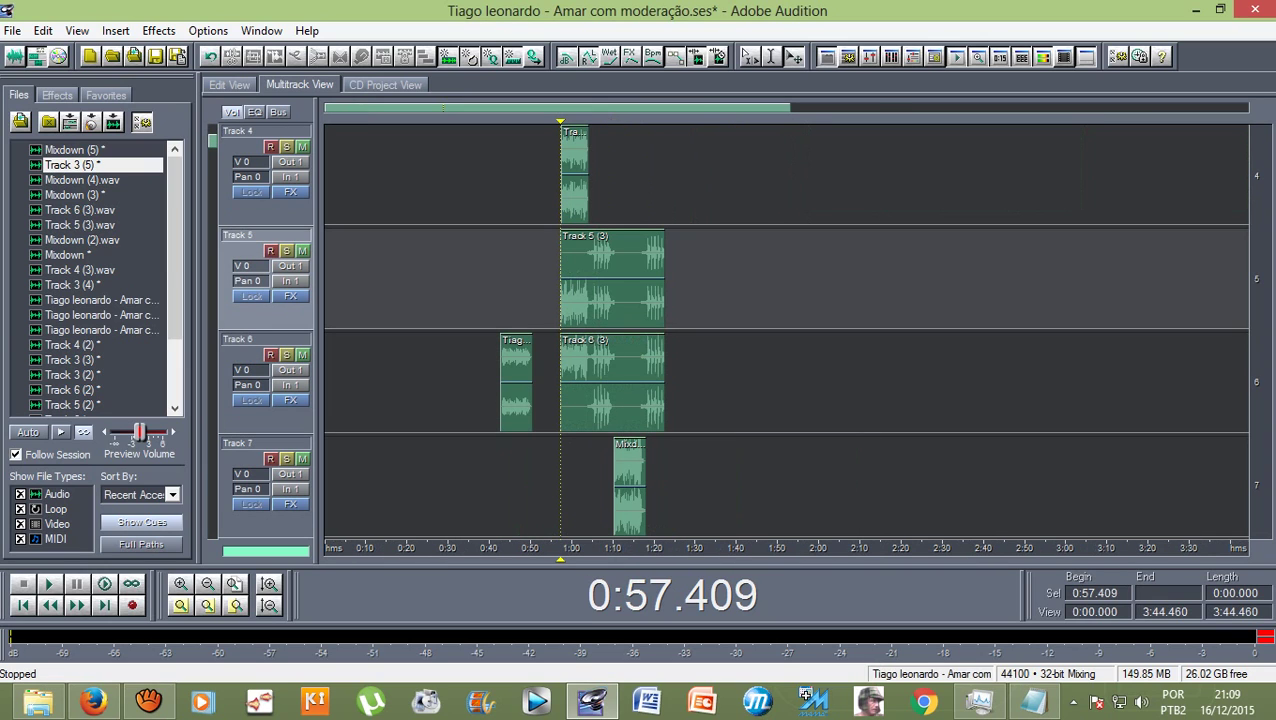
click(516, 385)
ctrl+click(612, 385)
ctrl+click(612, 280)
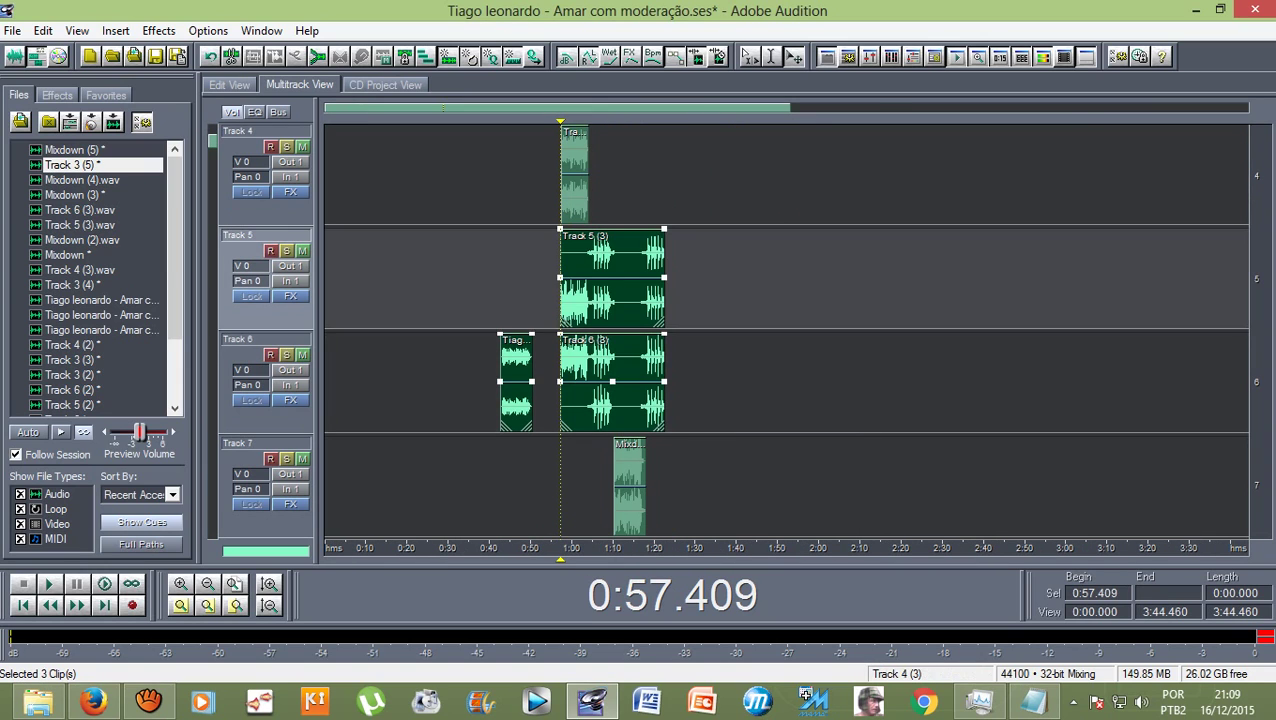
ctrl+click(574, 175)
ctrl+click(629, 485)
scroll(640, 460, down, 2)
scroll(640, 460, up, 4)
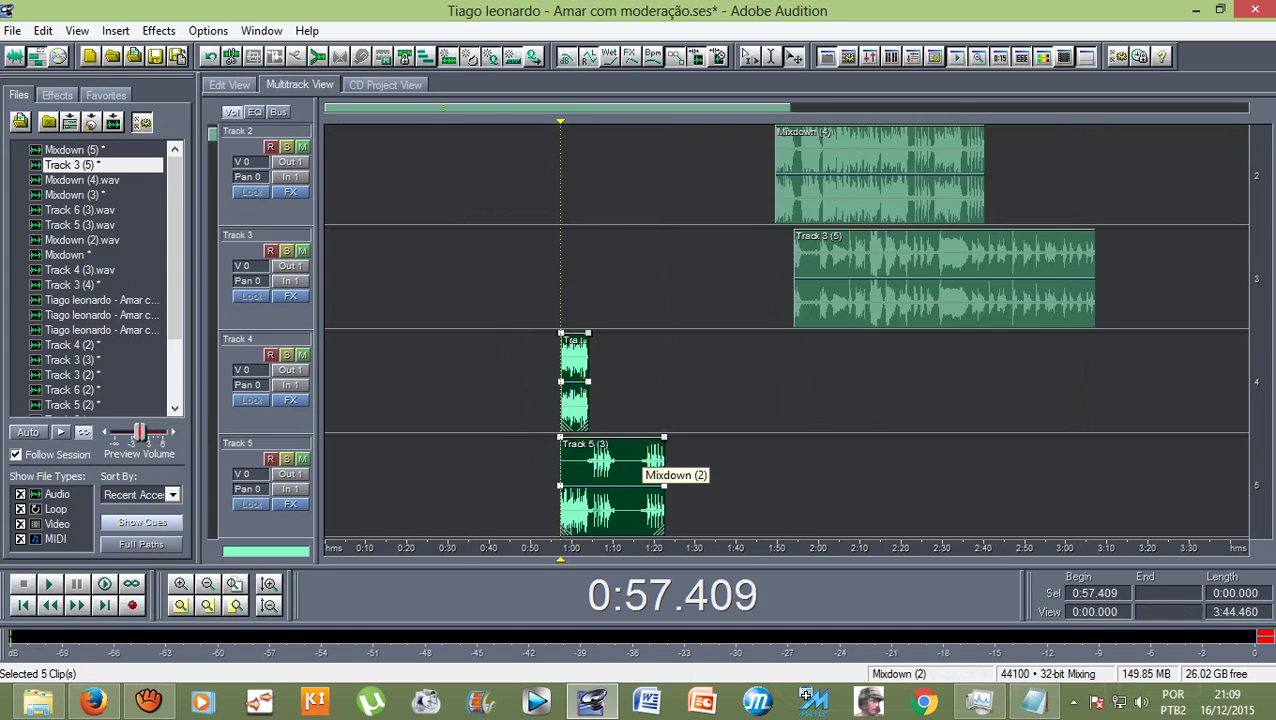
scroll(640, 460, down, 2)
scroll(786, 330, down, 1)
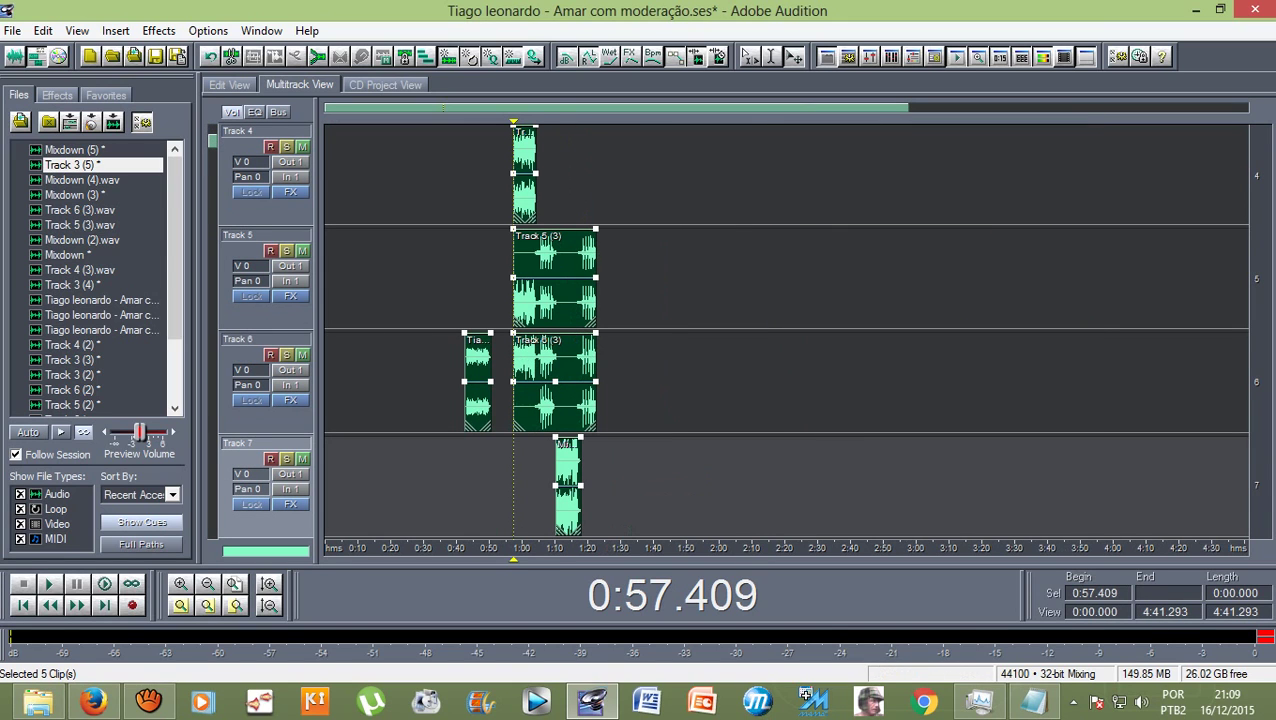
Step: Mix down only the selected audio clips to a new file
key(alt)
key(Right)
click(42, 30)
mouse_move(133, 87)
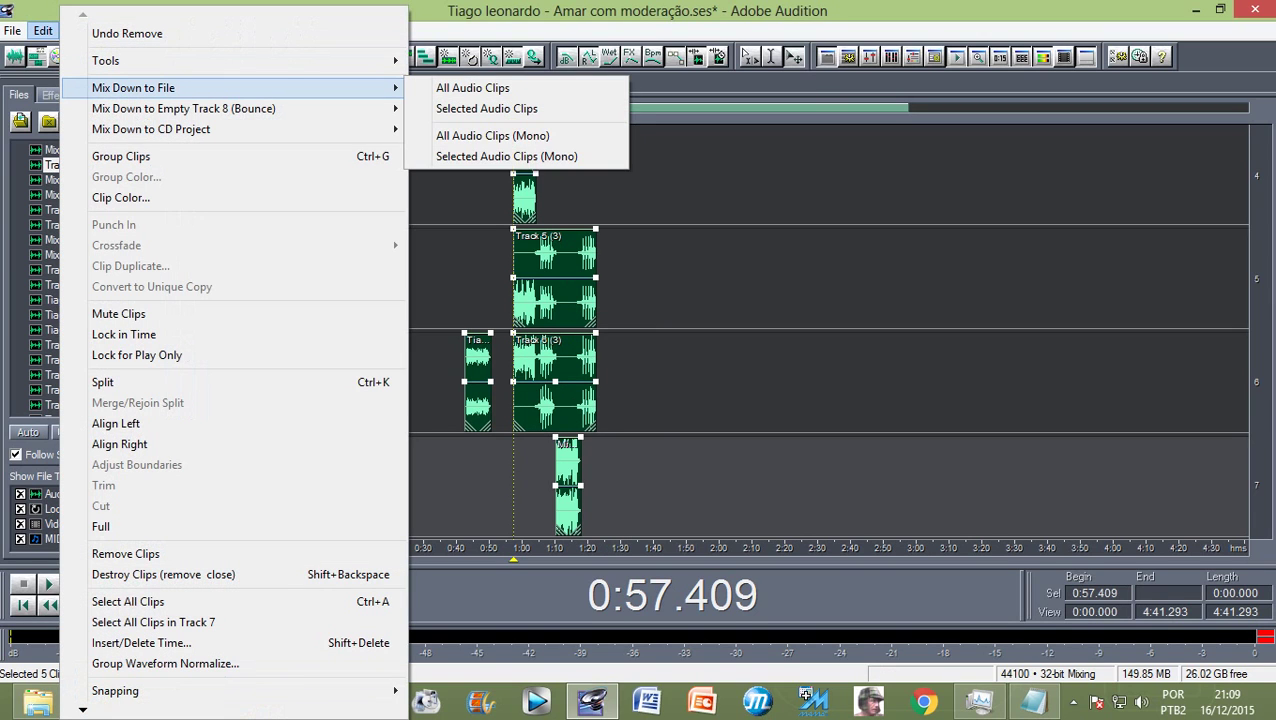
key(Down)
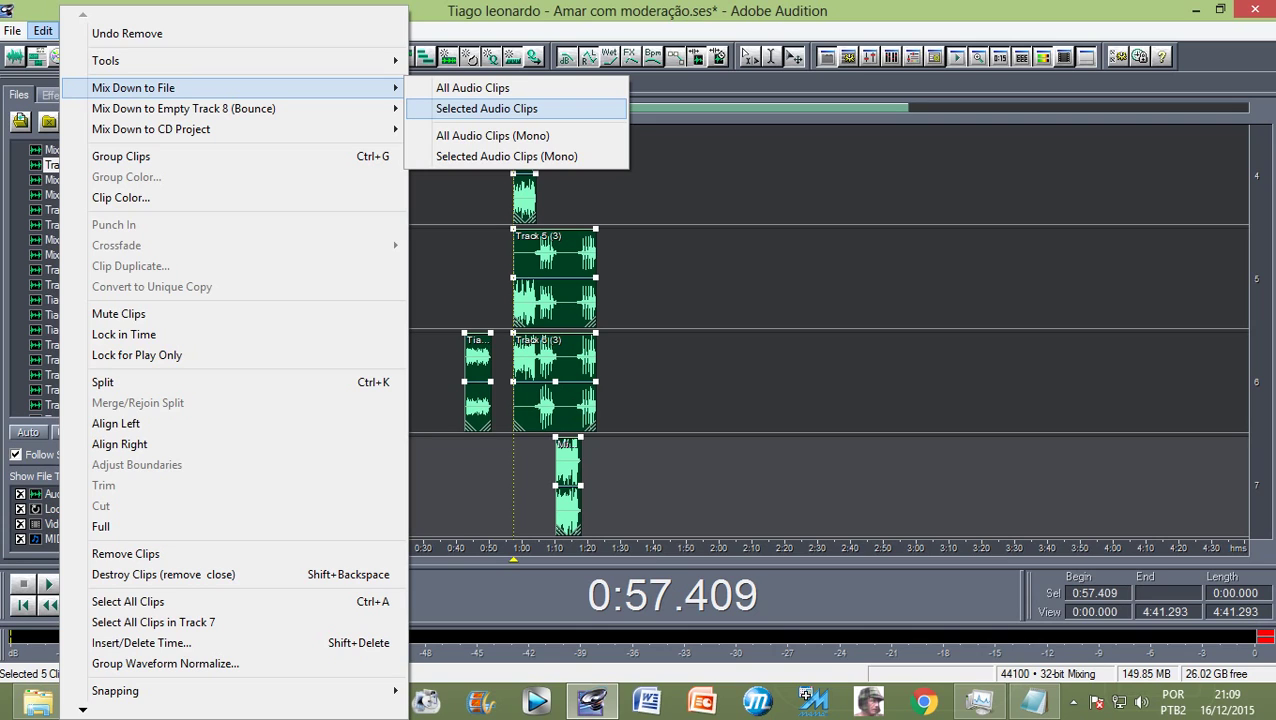
key(Return)
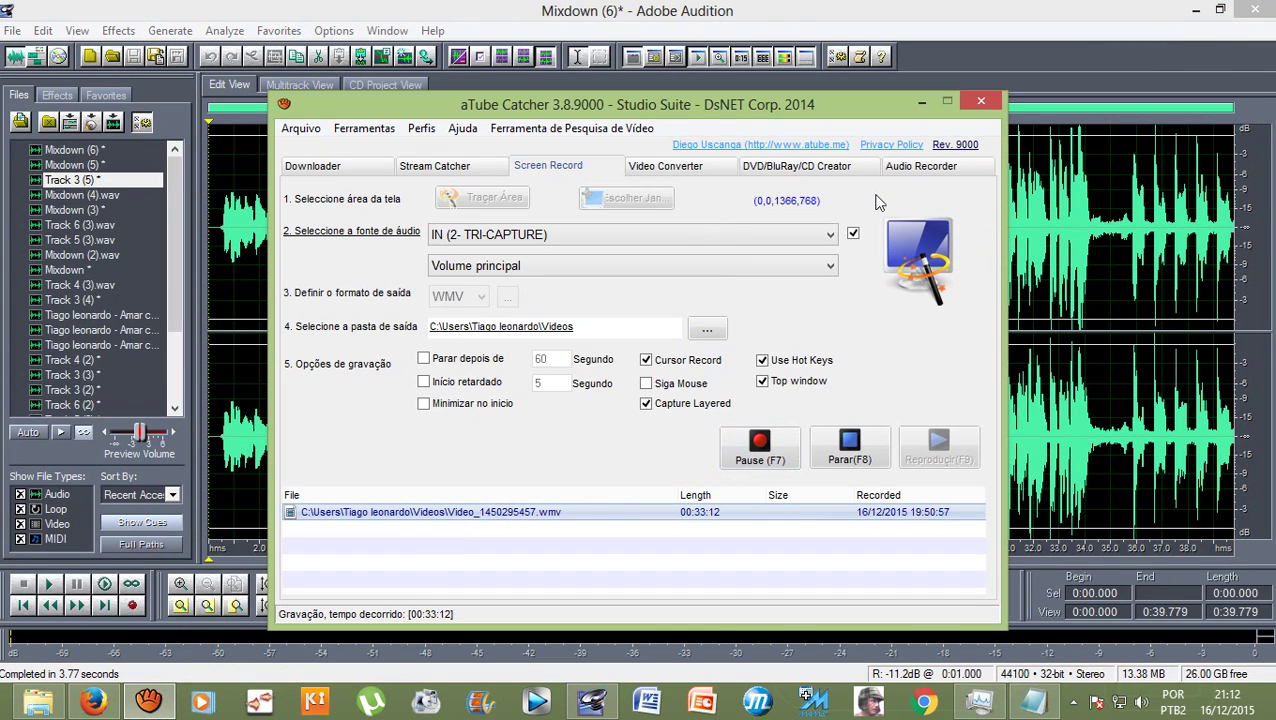
Step: Minimize the aTube Catcher window and play the new mixdown from 0:15.467 and from 0:01.000
click(921, 102)
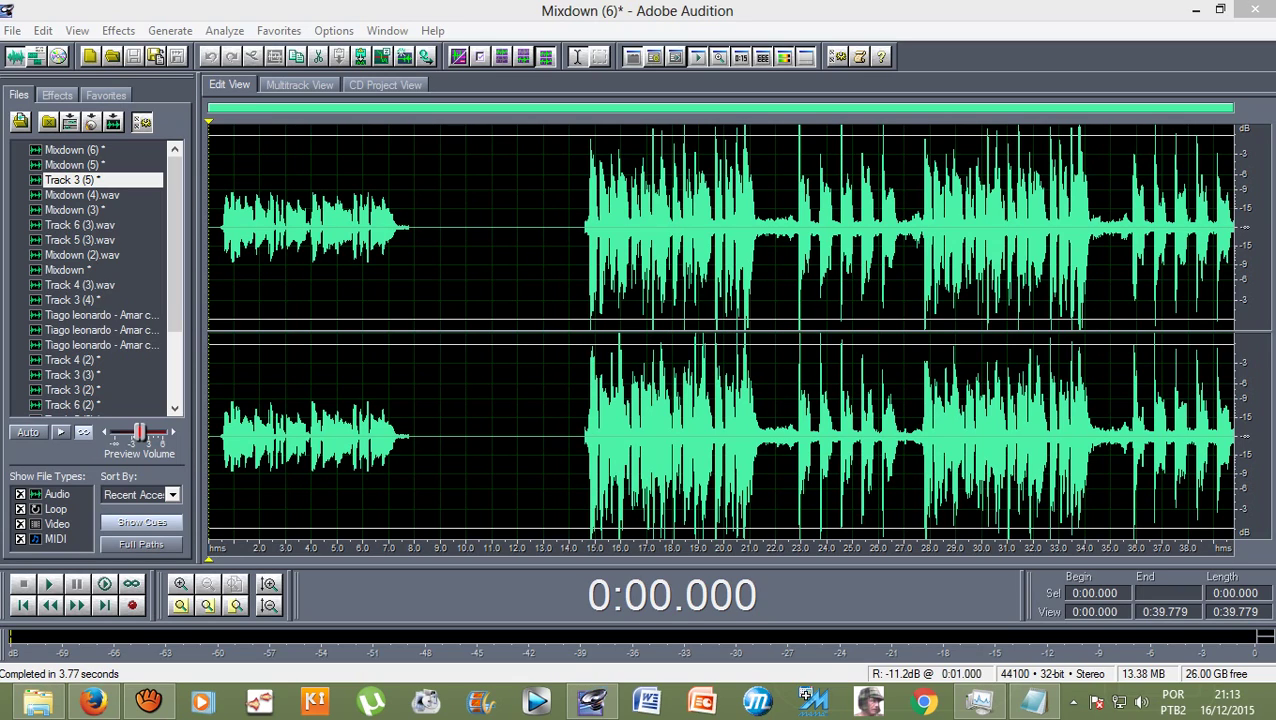
click(607, 230)
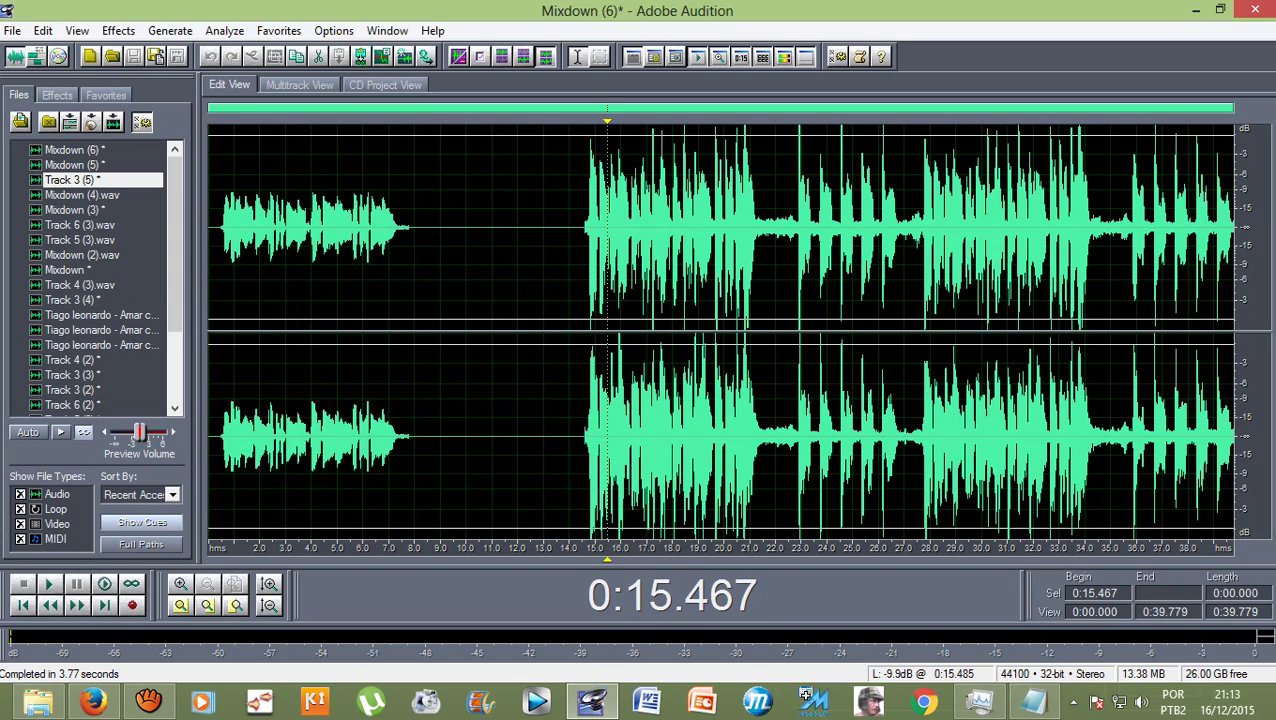
key(space)
key(space)
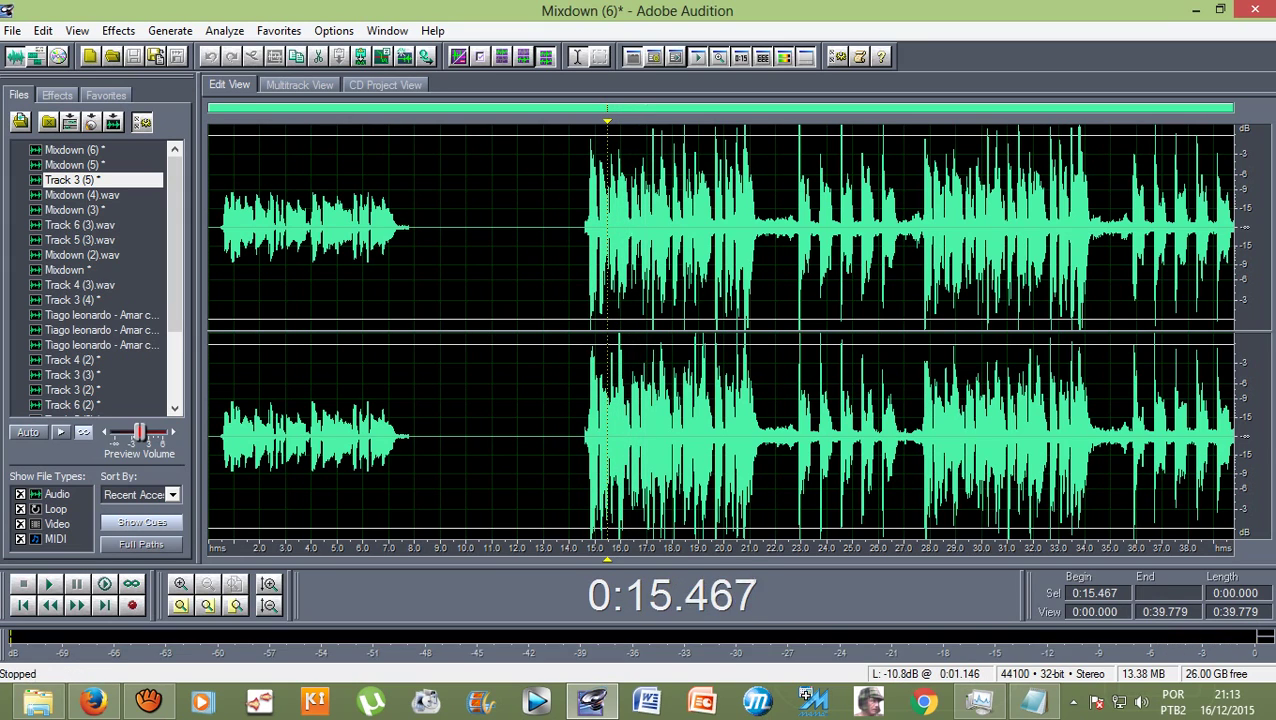
click(236, 228)
key(space)
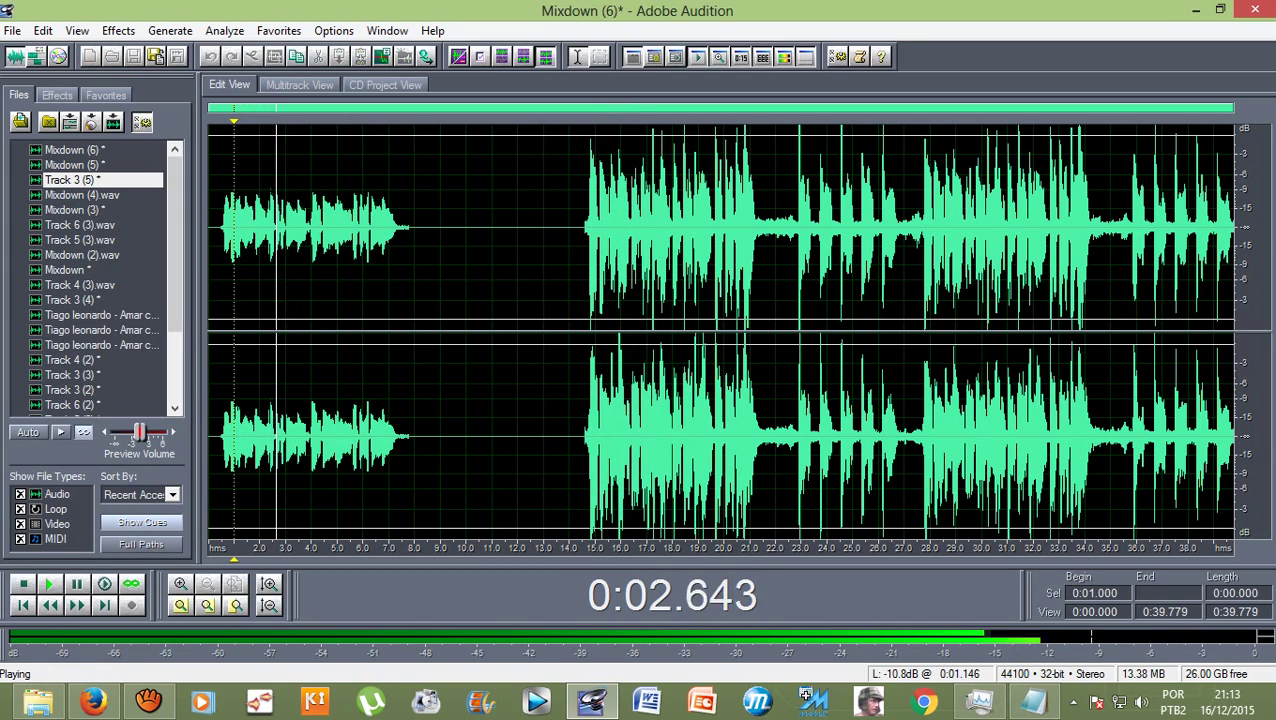
key(space)
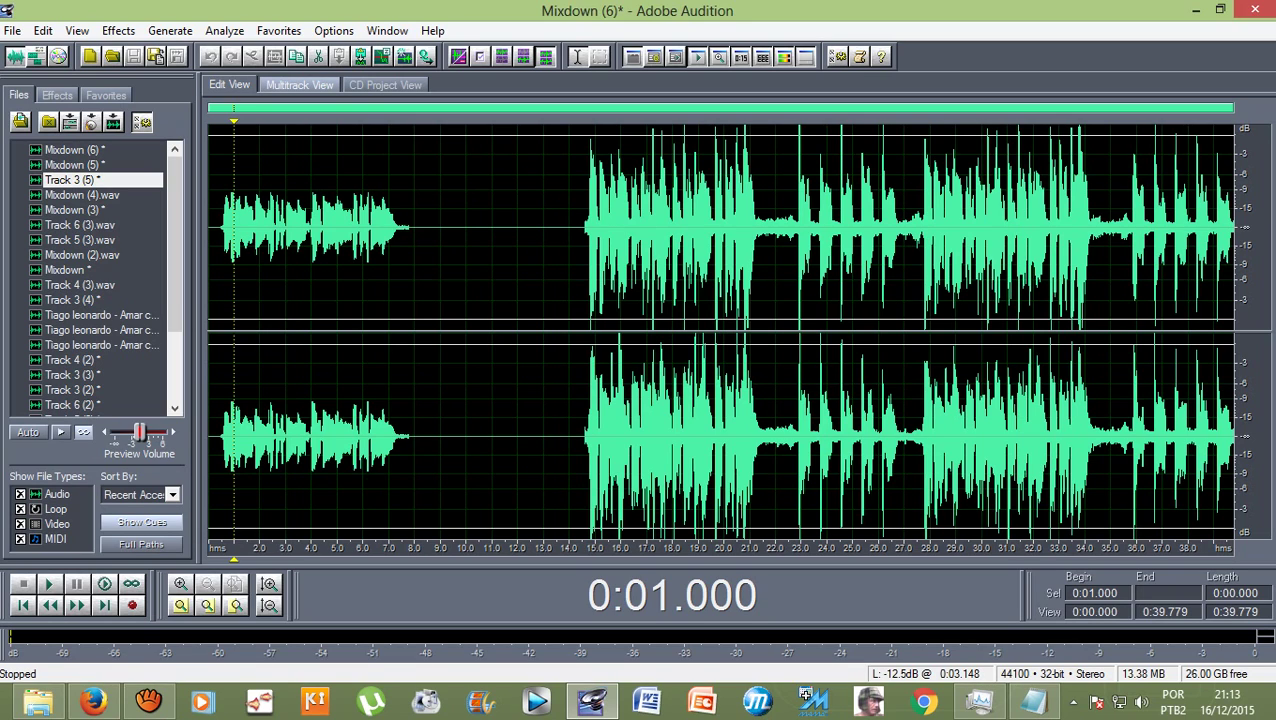
Step: Return to the multitrack session and play it from 1:54.096, where the Track 3 (5) clip begins
click(299, 84)
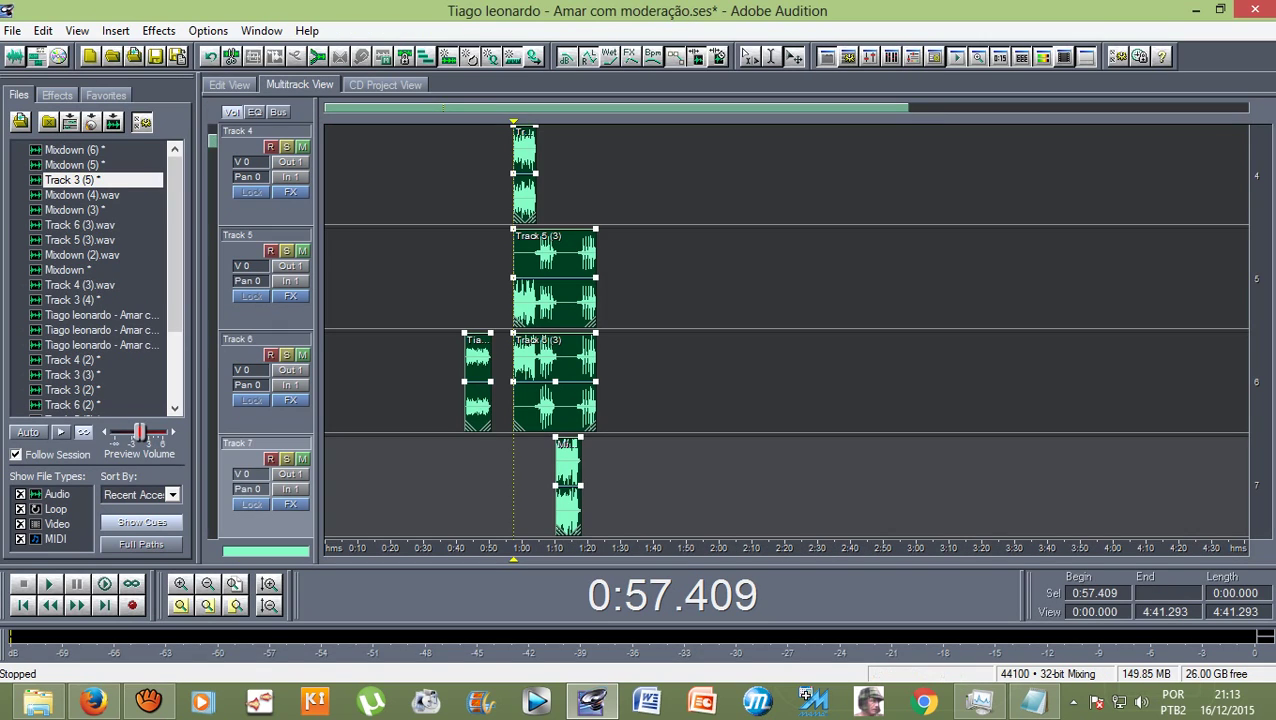
scroll(785, 330, up, 2)
scroll(785, 330, up, 1)
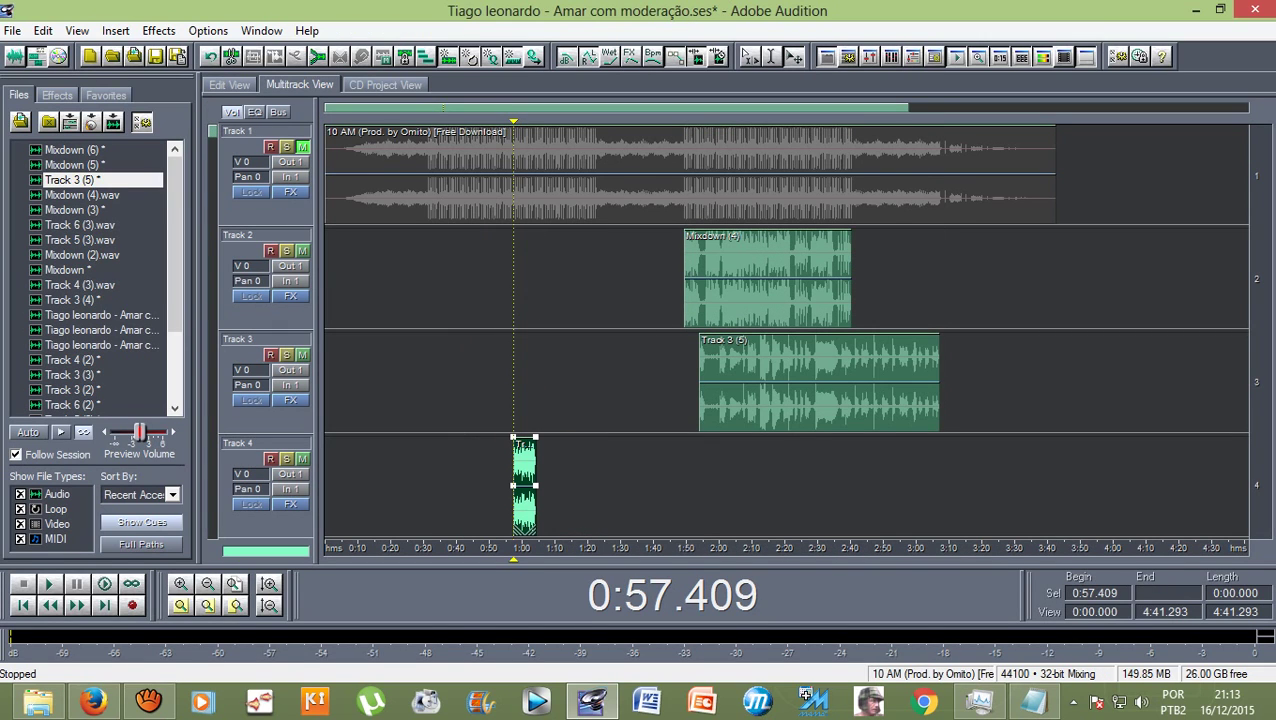
drag(513, 121, 703, 121)
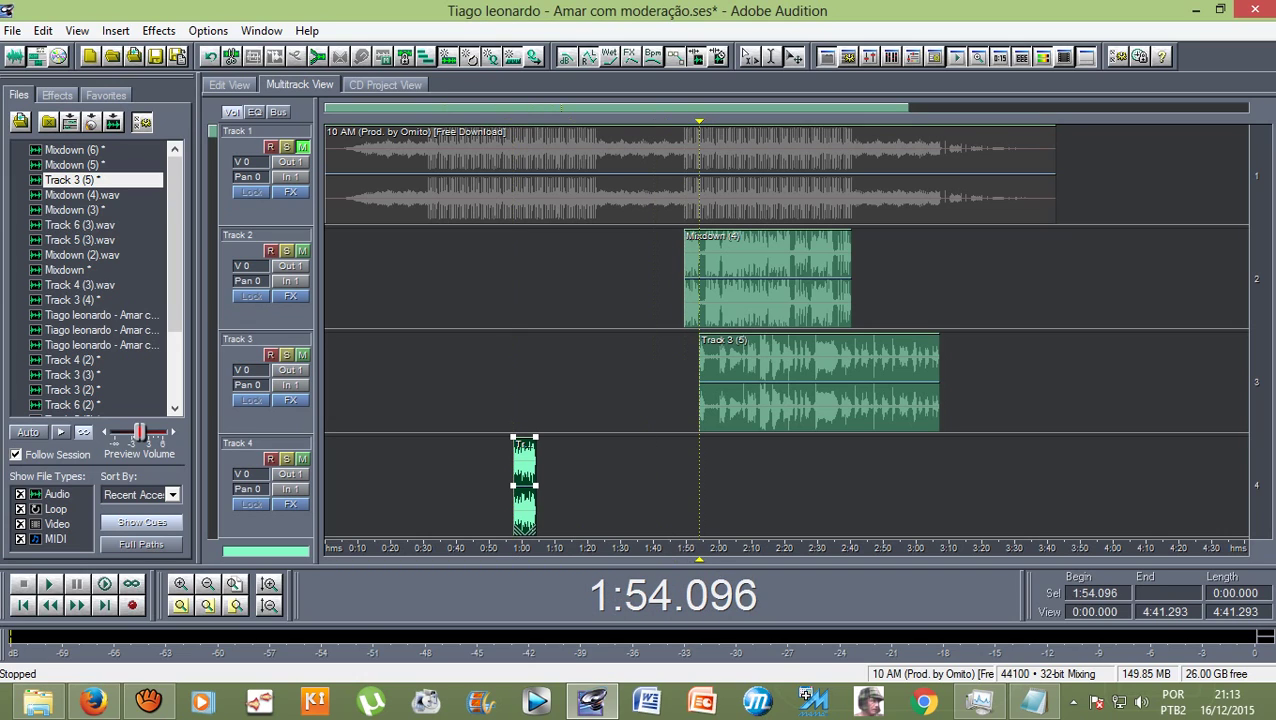
key(space)
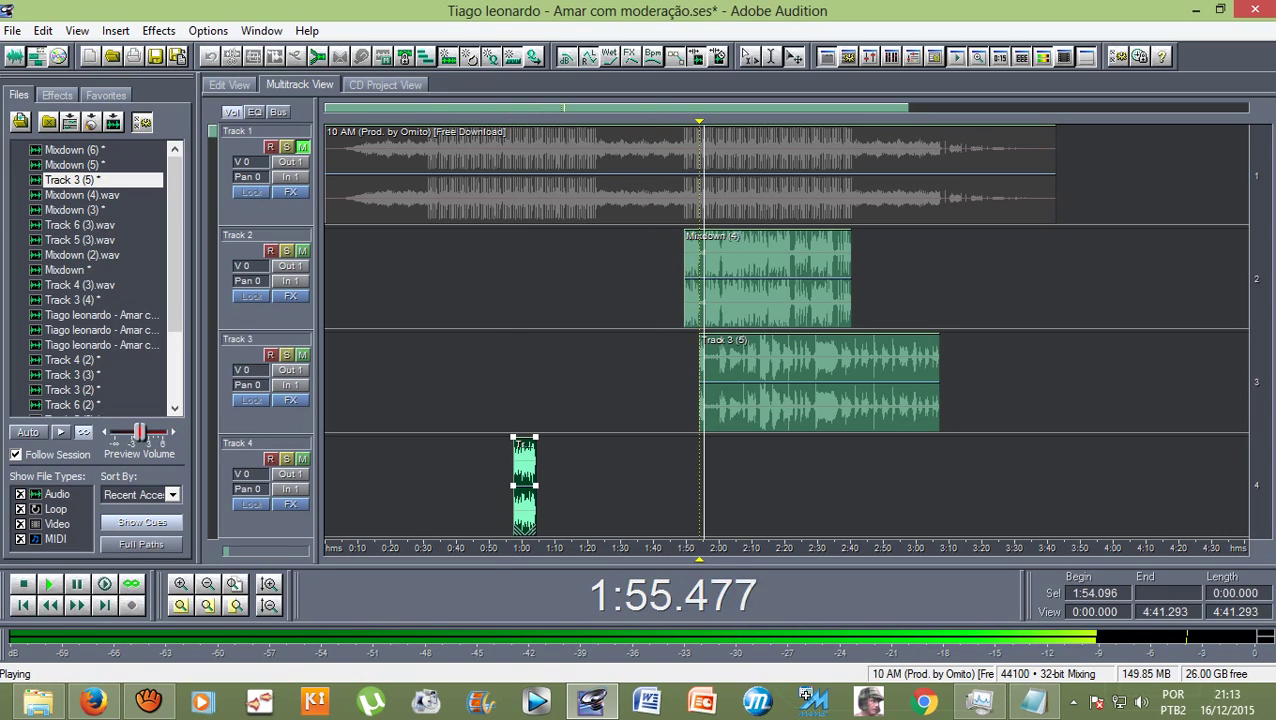
key(space)
Step: Replace the Track 3 (5) clip on Track 3 with Mixdown (6), ending level with the Mixdown (4) clip on Track 2
click(712, 382)
key(Delete)
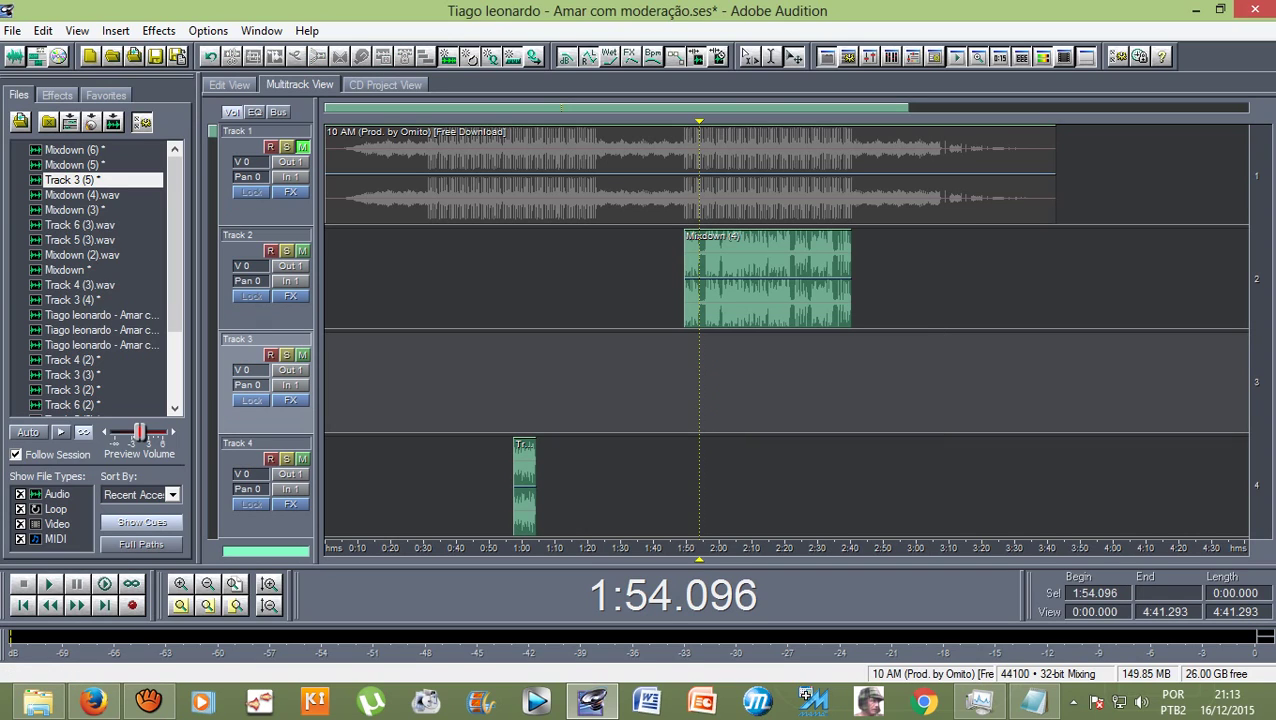
click(55, 149)
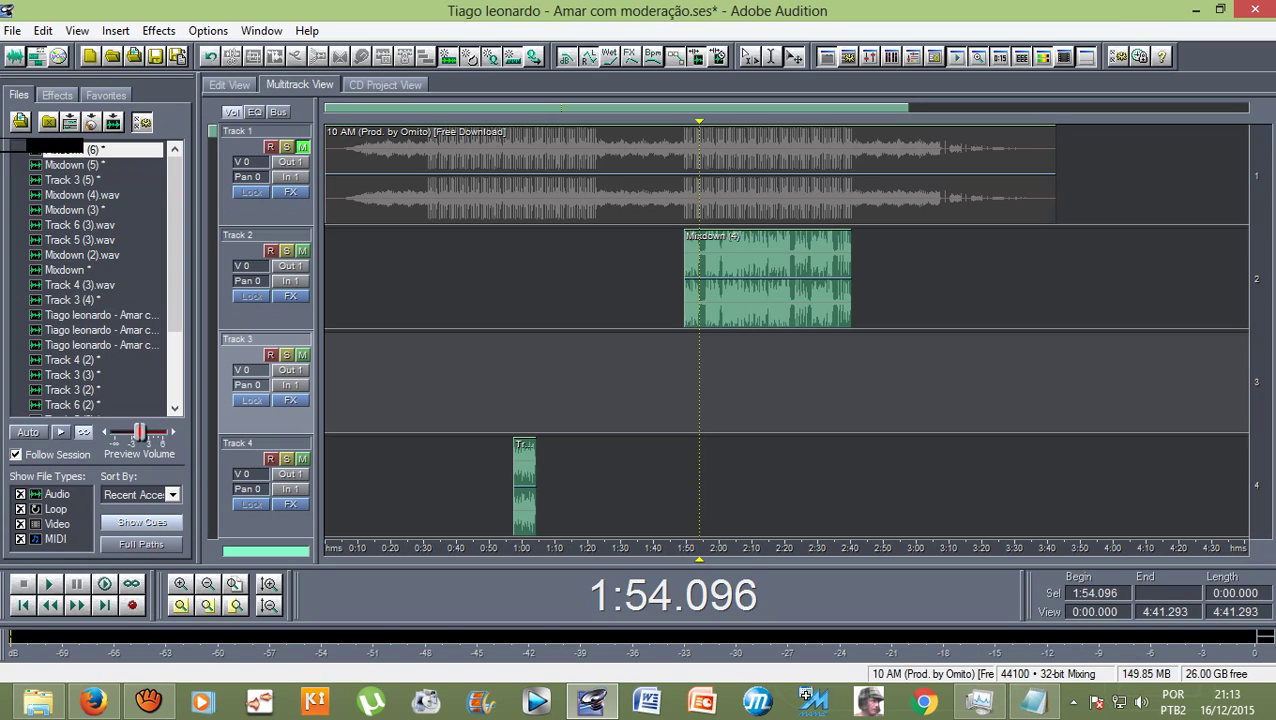
drag(55, 149, 784, 386)
scroll(784, 386, down, 1)
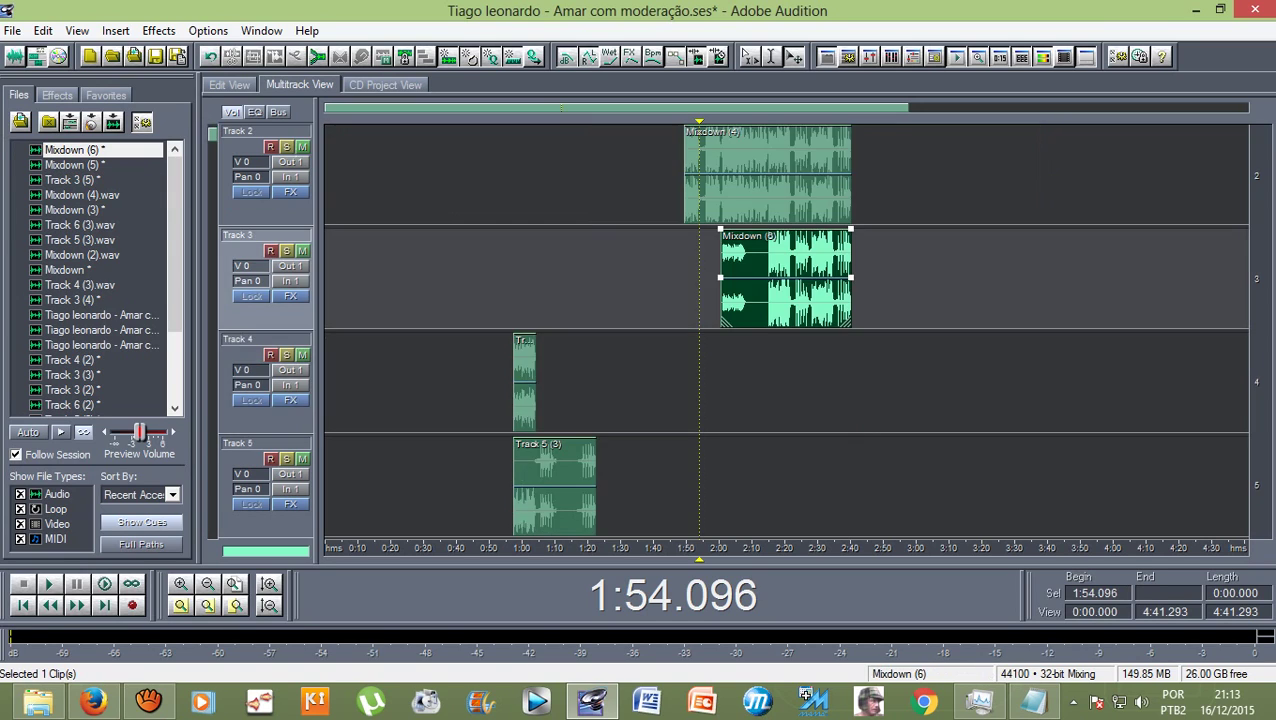
Step: Check at sample level how the end of Mixdown (6) on Track 3 lines up with the end of Mixdown (4) on Track 2
drag(699, 121, 838, 121)
scroll(843, 121, up, 4)
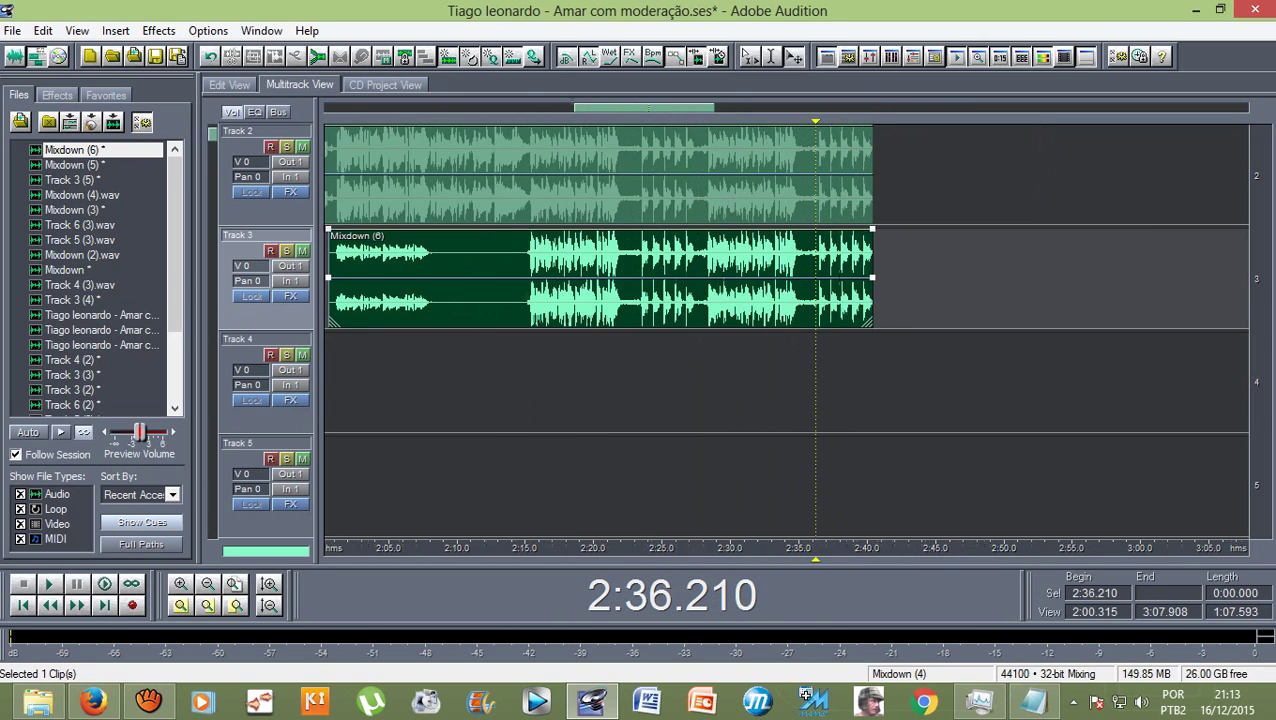
key(equal)
key(equal)
key(equal)
key(equal)
key(equal)
key(equal)
key(equal)
key(equal)
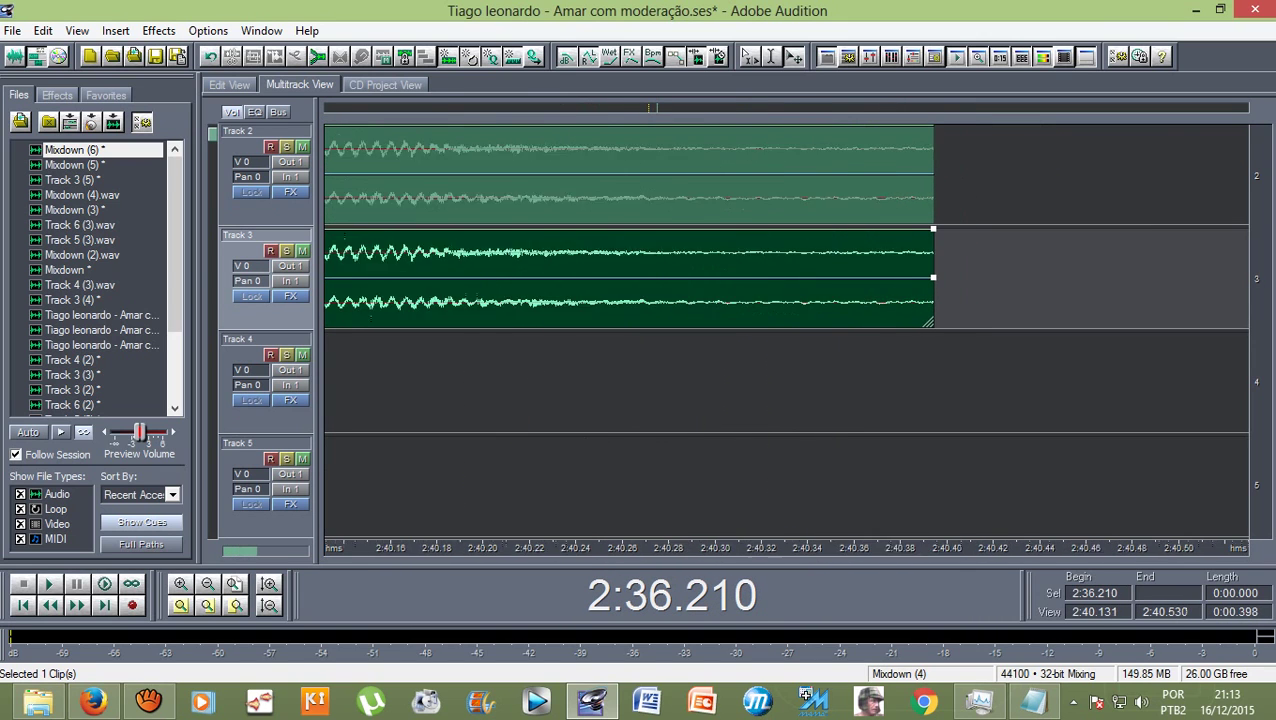
key(equal)
key(equal)
key(equal)
key(equal)
key(equal)
key(equal)
key(equal)
key(equal)
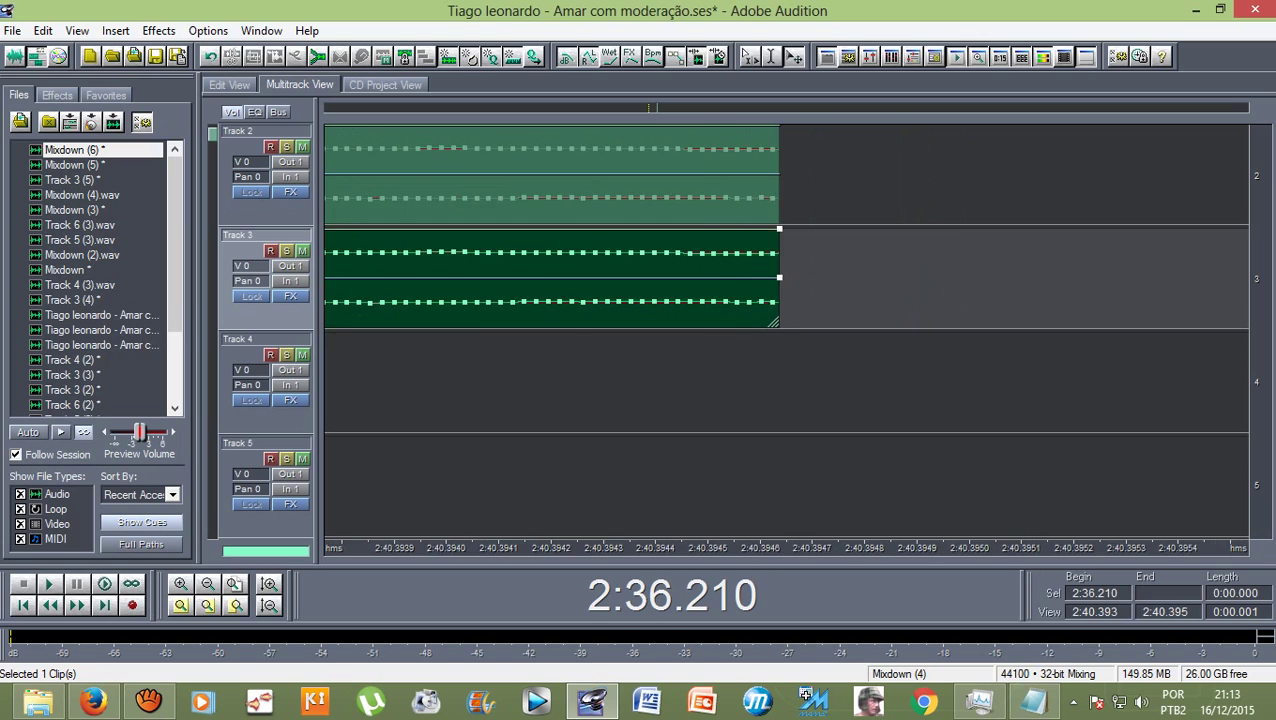
key(equal)
key(equal)
key(equal)
key(equal)
key(equal)
key(equal)
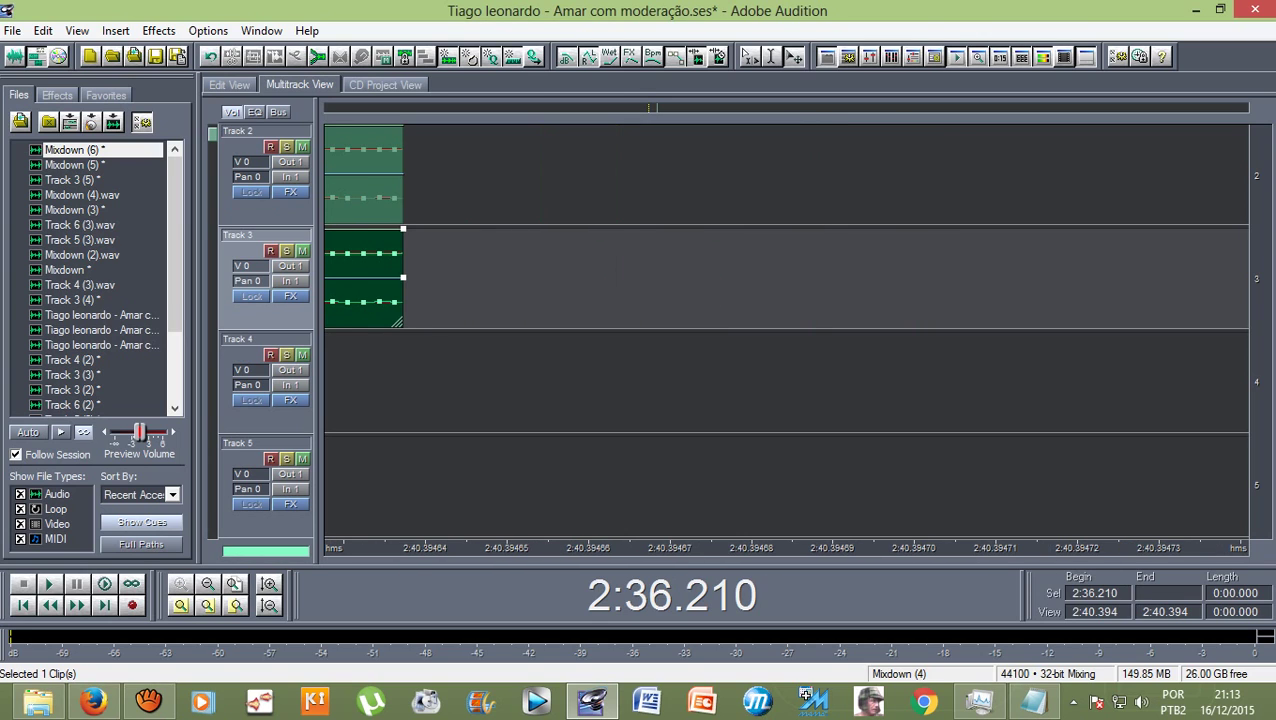
key(minus)
key(minus)
key(minus)
key(minus)
key(minus)
key(minus)
key(minus)
key(minus)
key(minus)
key(minus)
key(minus)
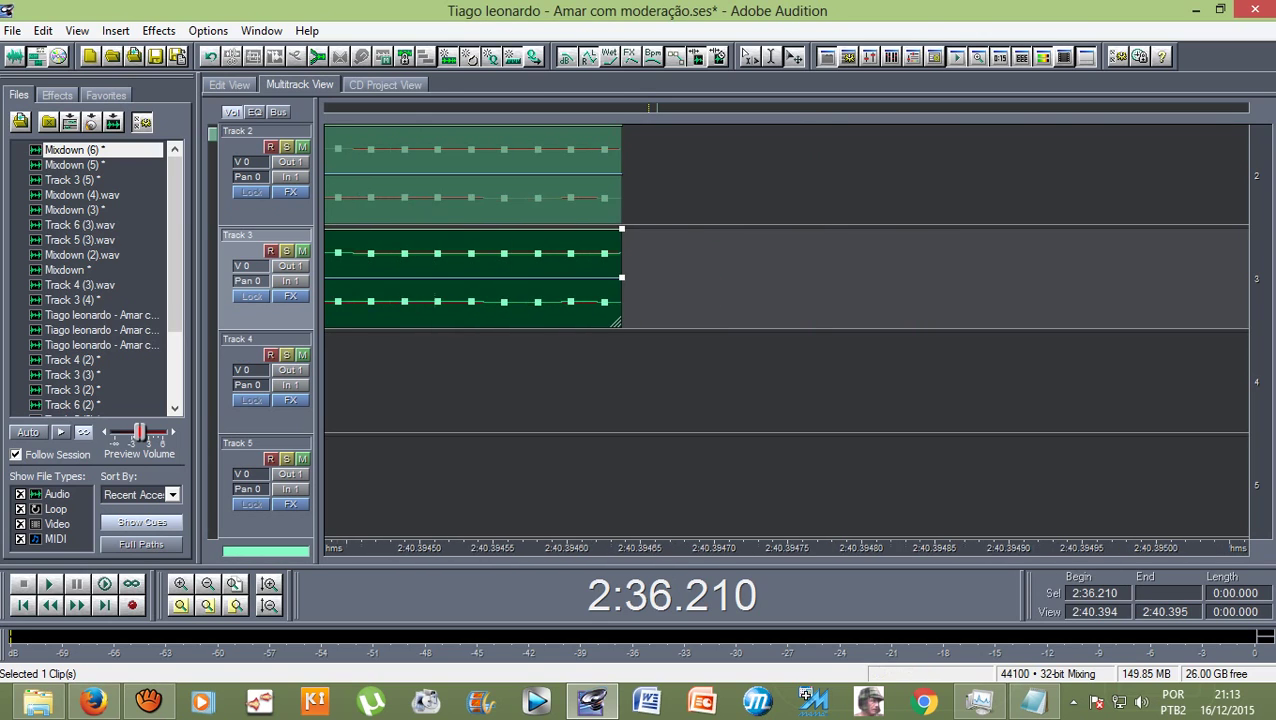
key(minus)
key(minus)
key(minus)
key(minus)
key(minus)
key(minus)
key(minus)
key(minus)
key(minus)
key(minus)
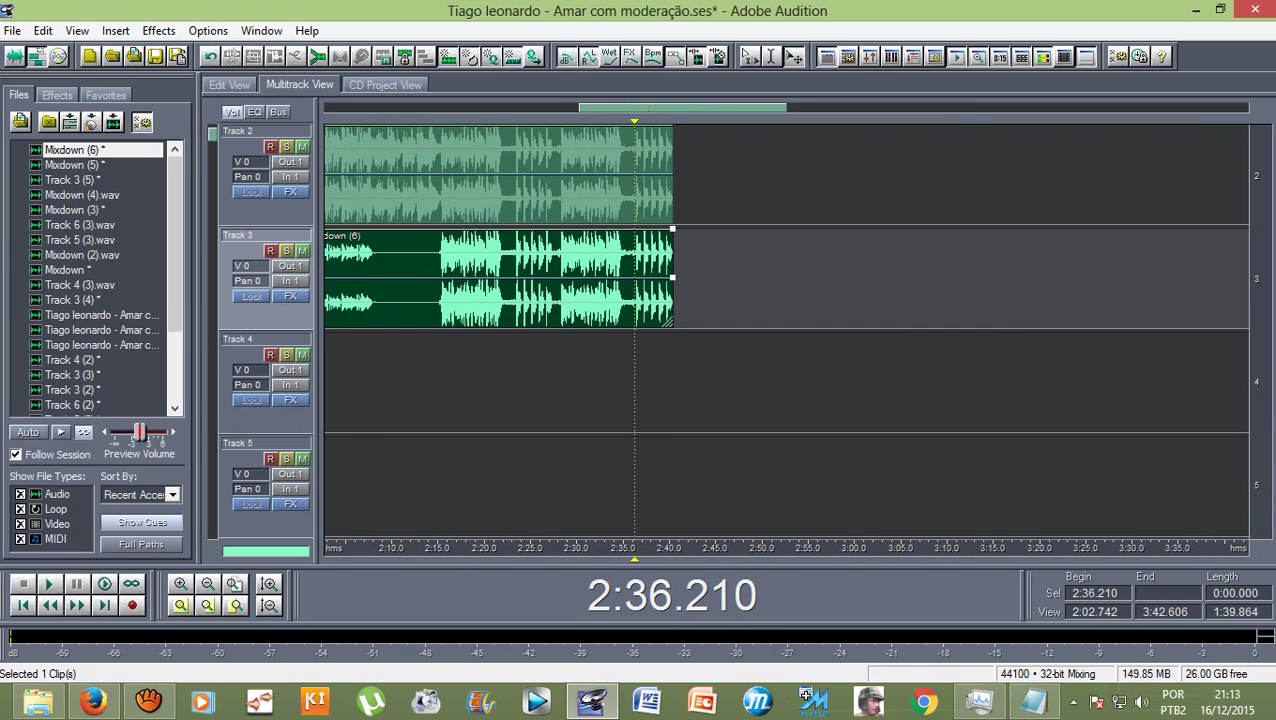
Step: Set the playback position to 1:56.178 and delete the Mixdown (4) clip from Track 2
scroll(700, 280, up, 1)
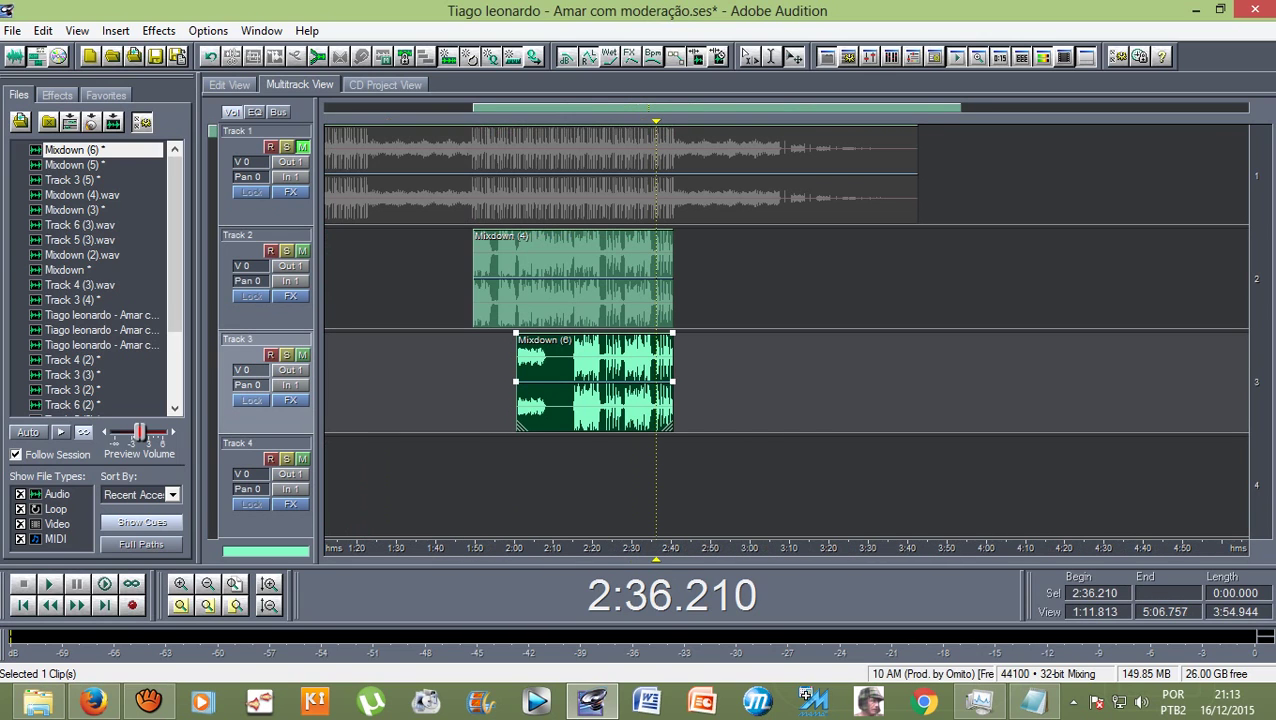
drag(656, 121, 499, 121)
click(572, 278)
key(Delete)
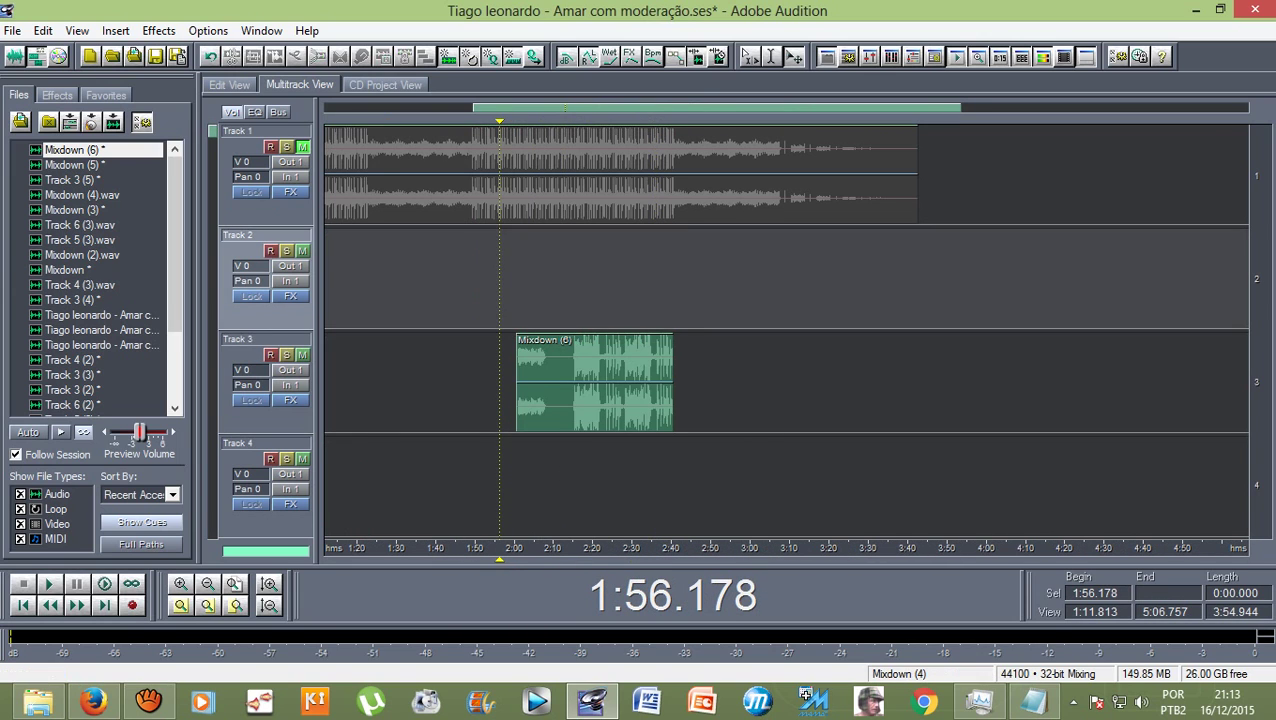
Step: Play the session from 1:56.178 with Track 1 unmuted to hear Mixdown (6) over the 10 AM beat
key(space)
click(302, 146)
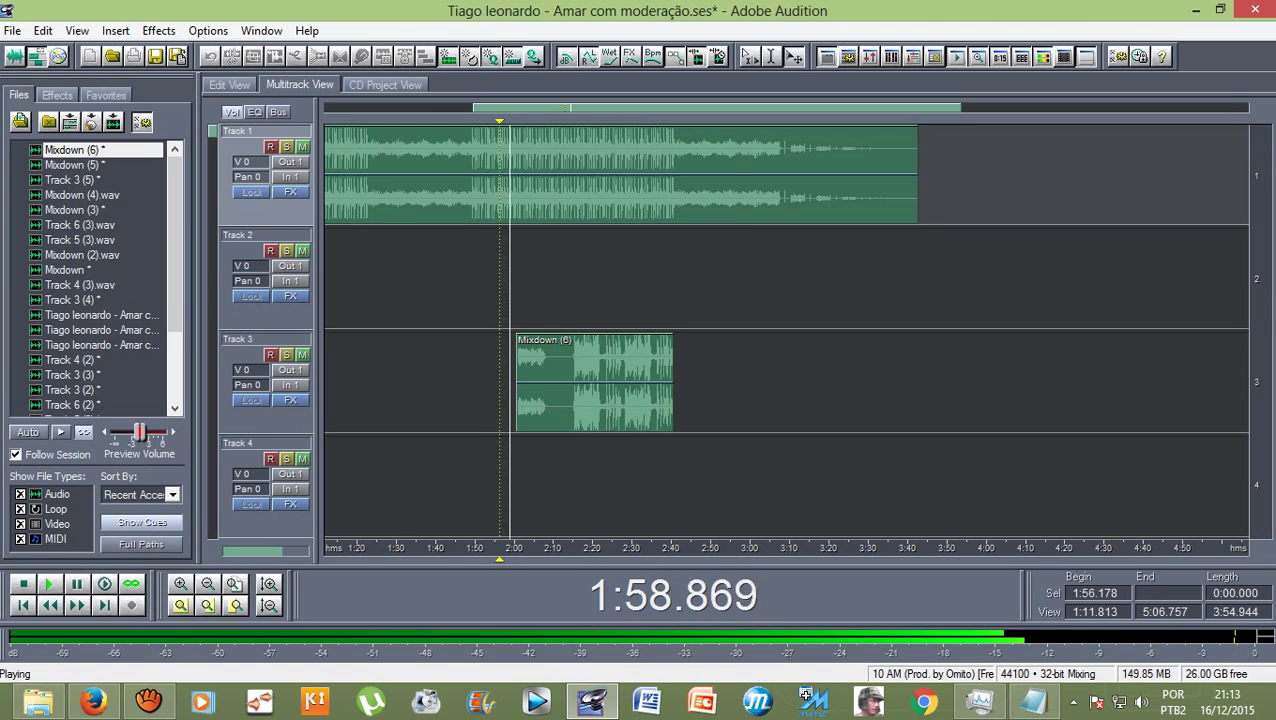
scroll(564, 175, down, 2)
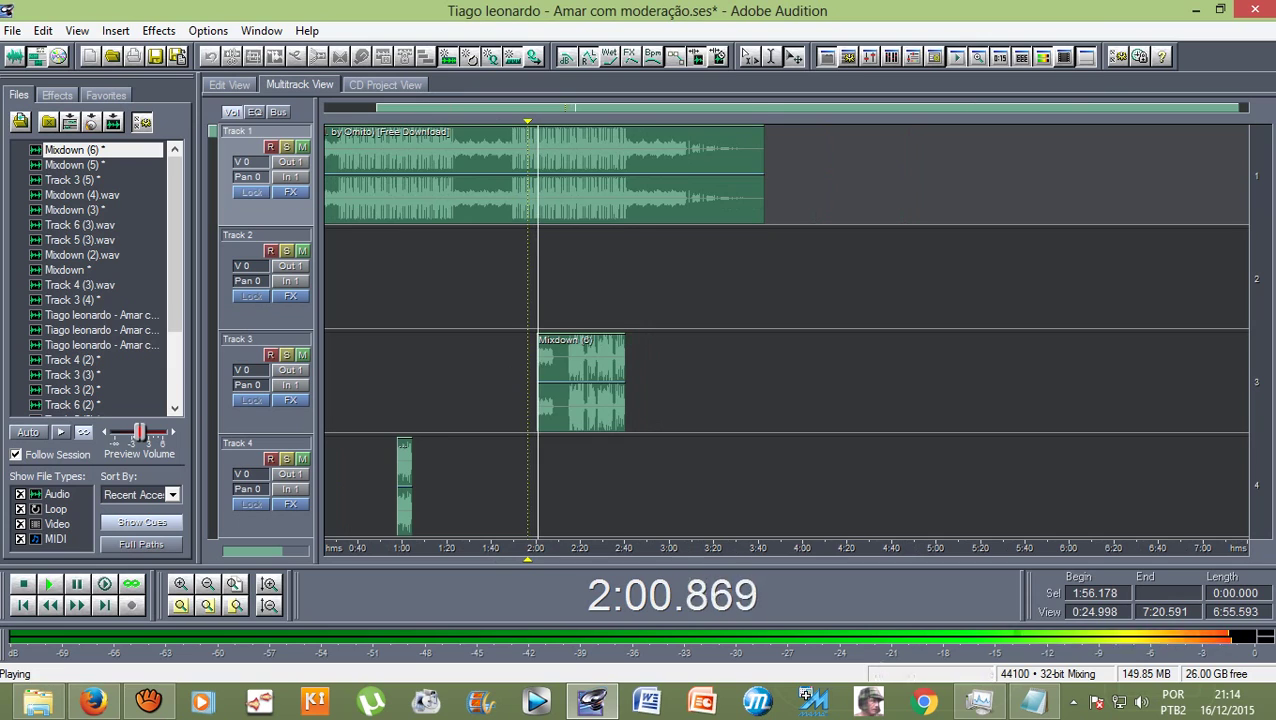
scroll(783, 330, down, 1)
scroll(783, 330, up, 1)
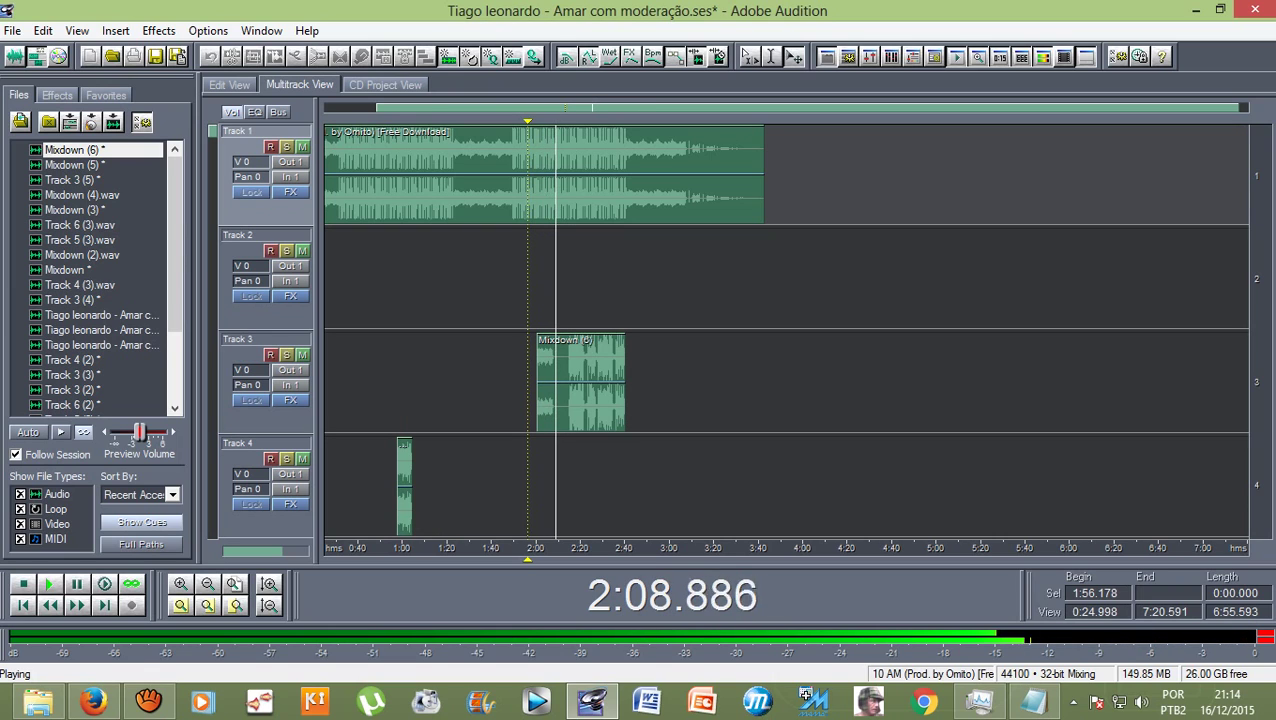
scroll(785, 331, down, 1)
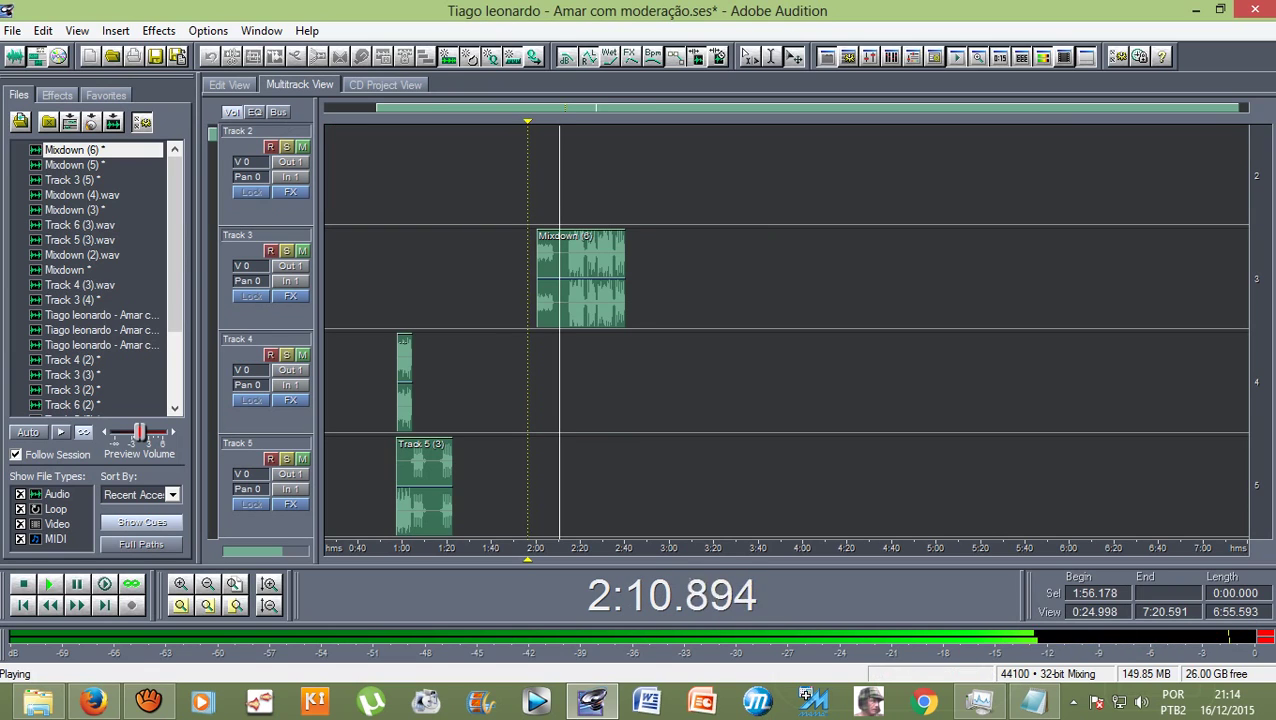
scroll(786, 330, up, 1)
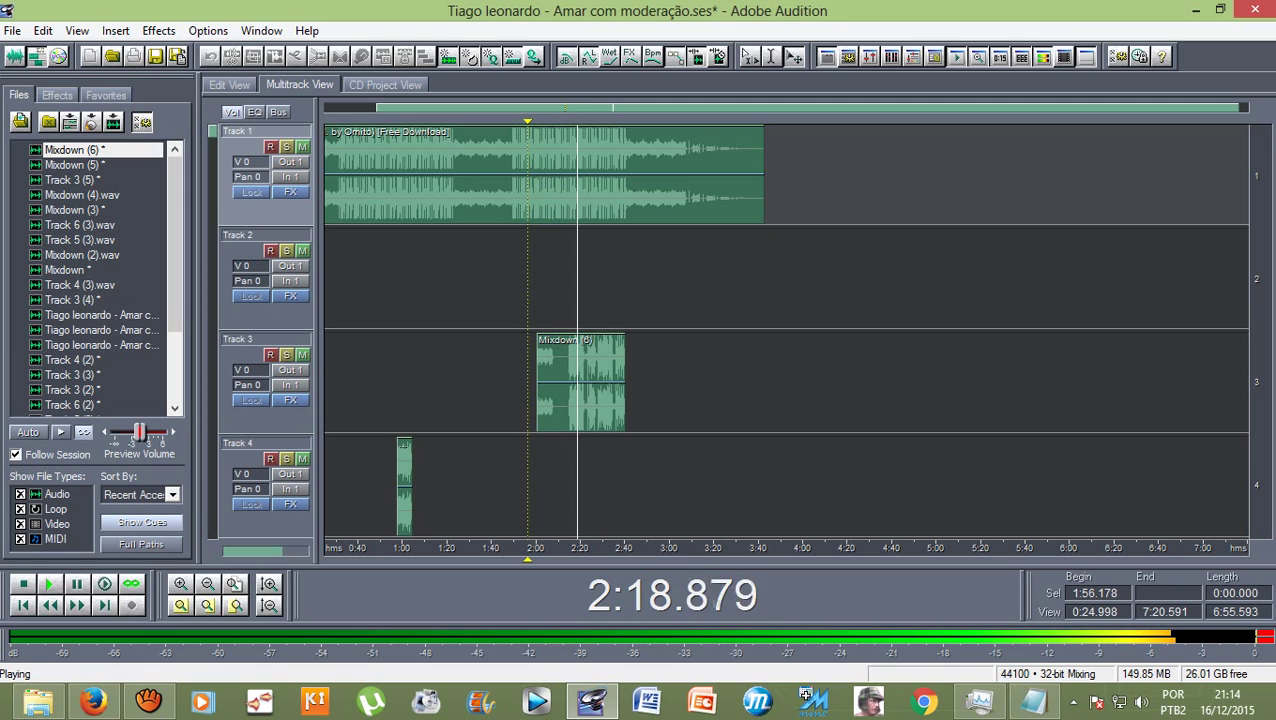
key(space)
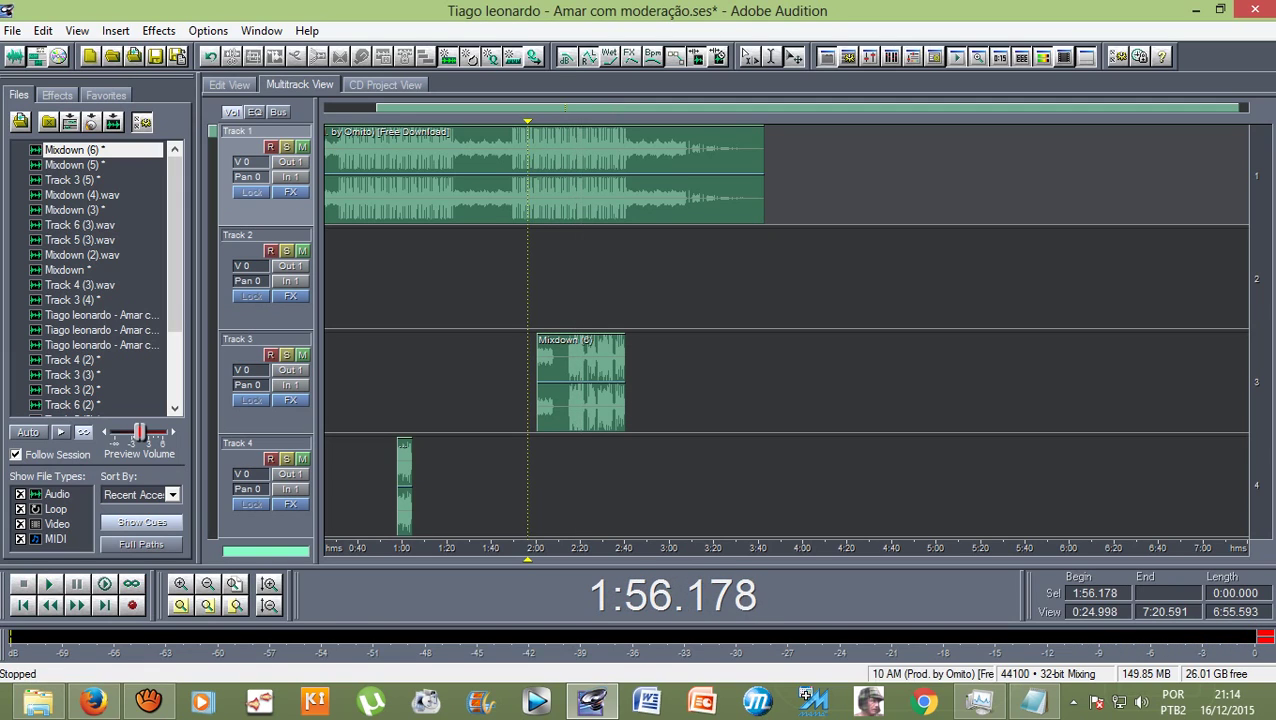
Step: Place the cursor at 0:40.000 and mute the 10 AM beat on Track 1
scroll(403, 465, down, 1)
click(407, 180)
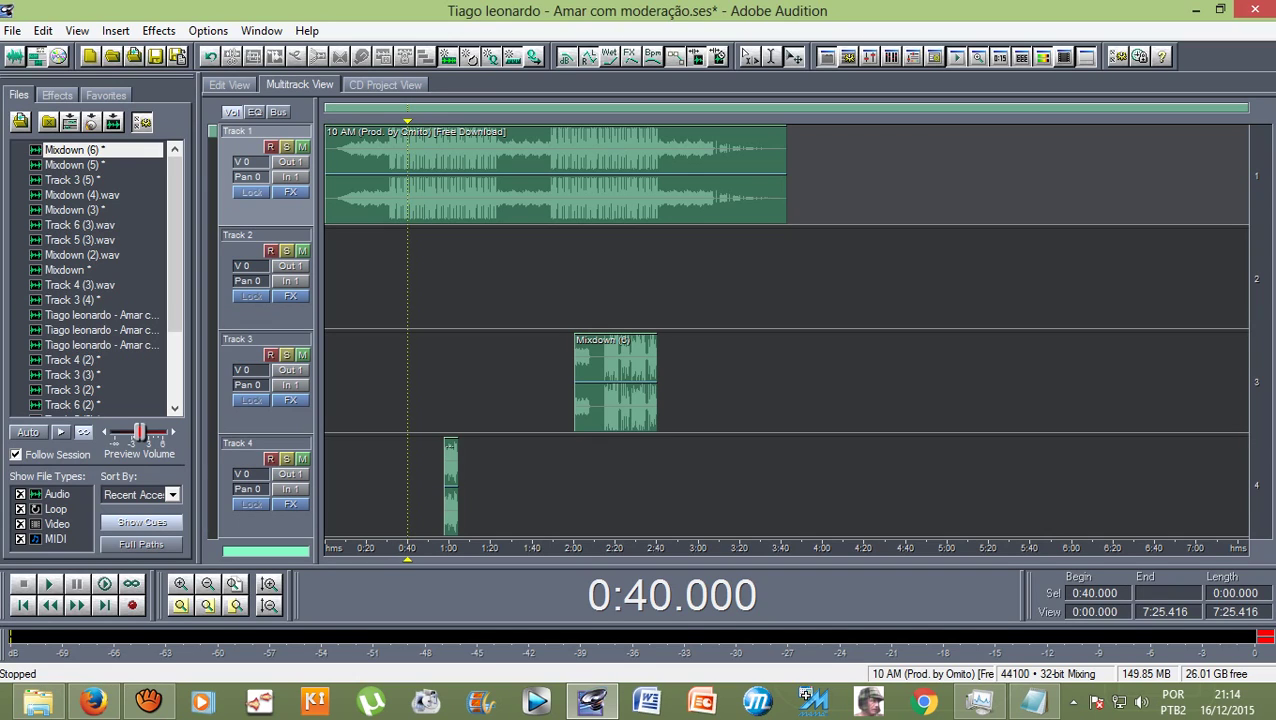
scroll(785, 330, down, 5)
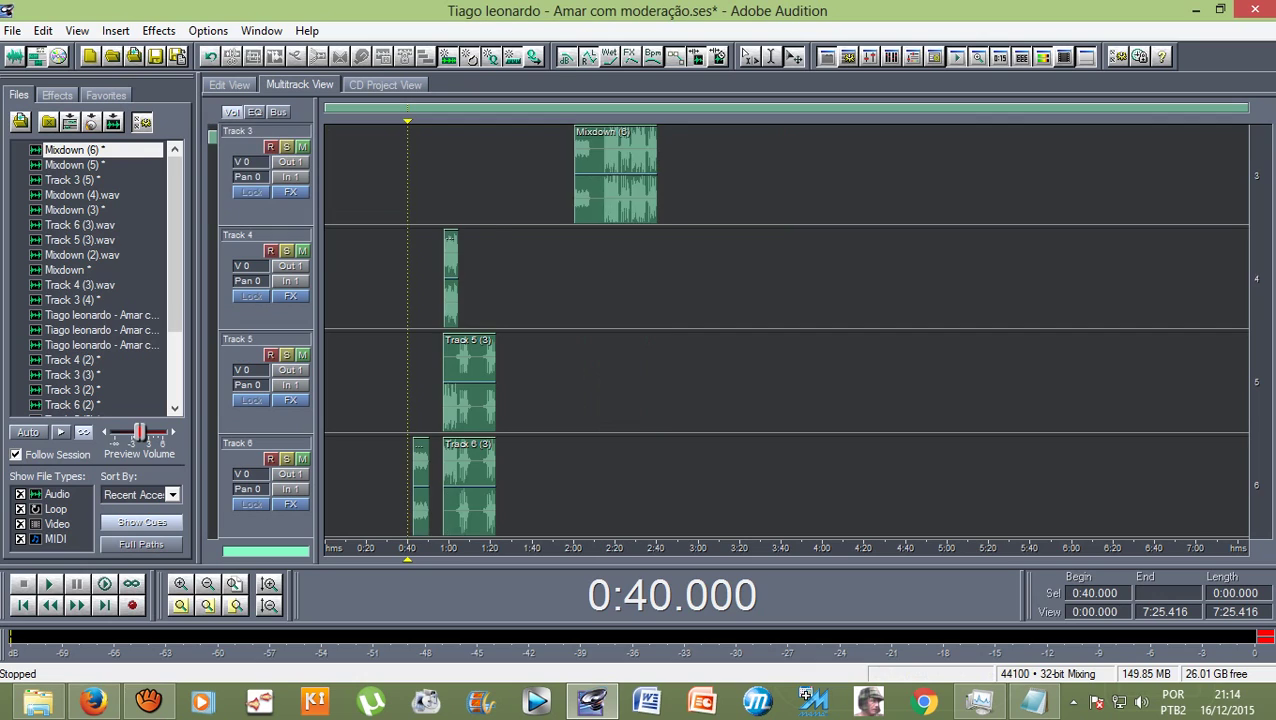
scroll(785, 330, up, 5)
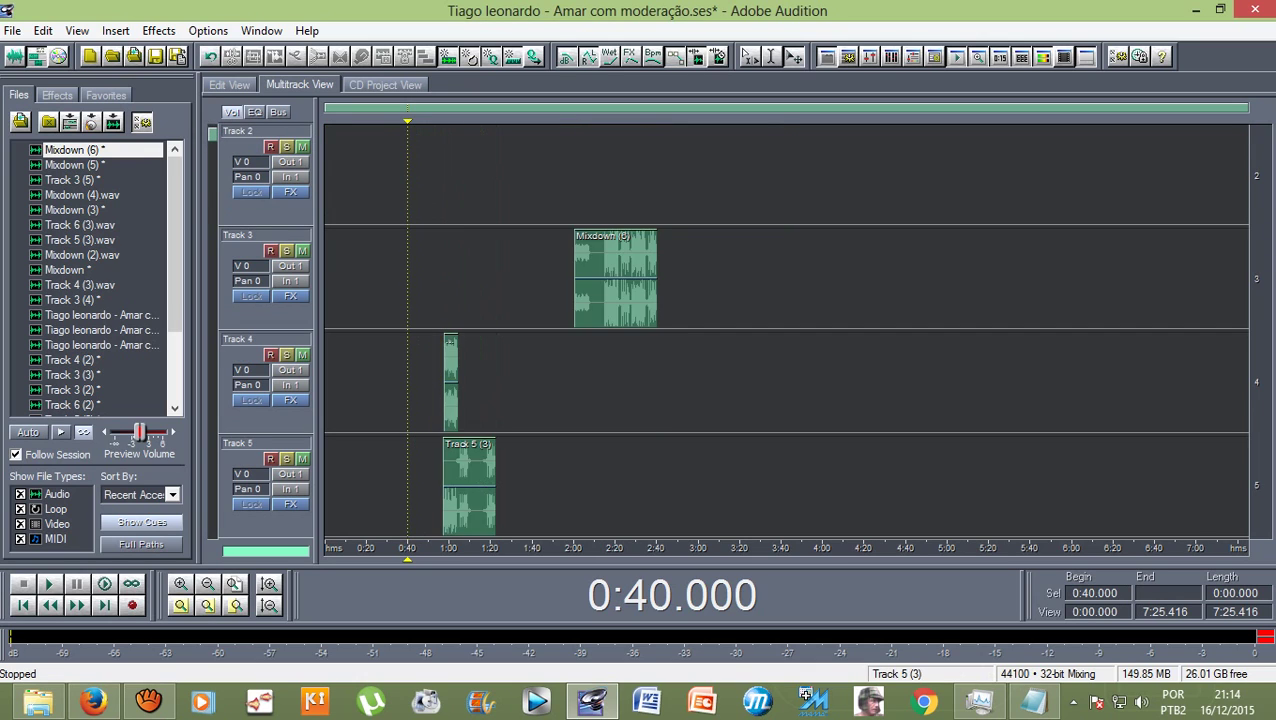
scroll(785, 330, down, 4)
scroll(785, 330, up, 4)
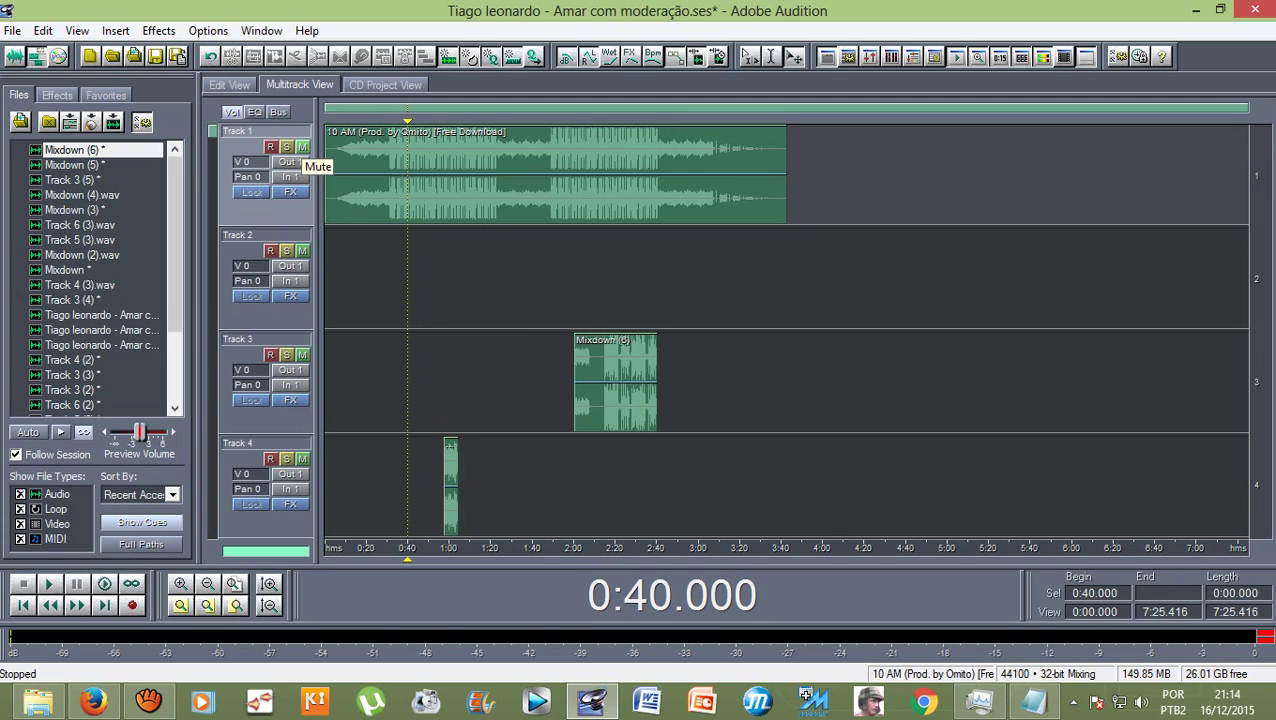
click(302, 147)
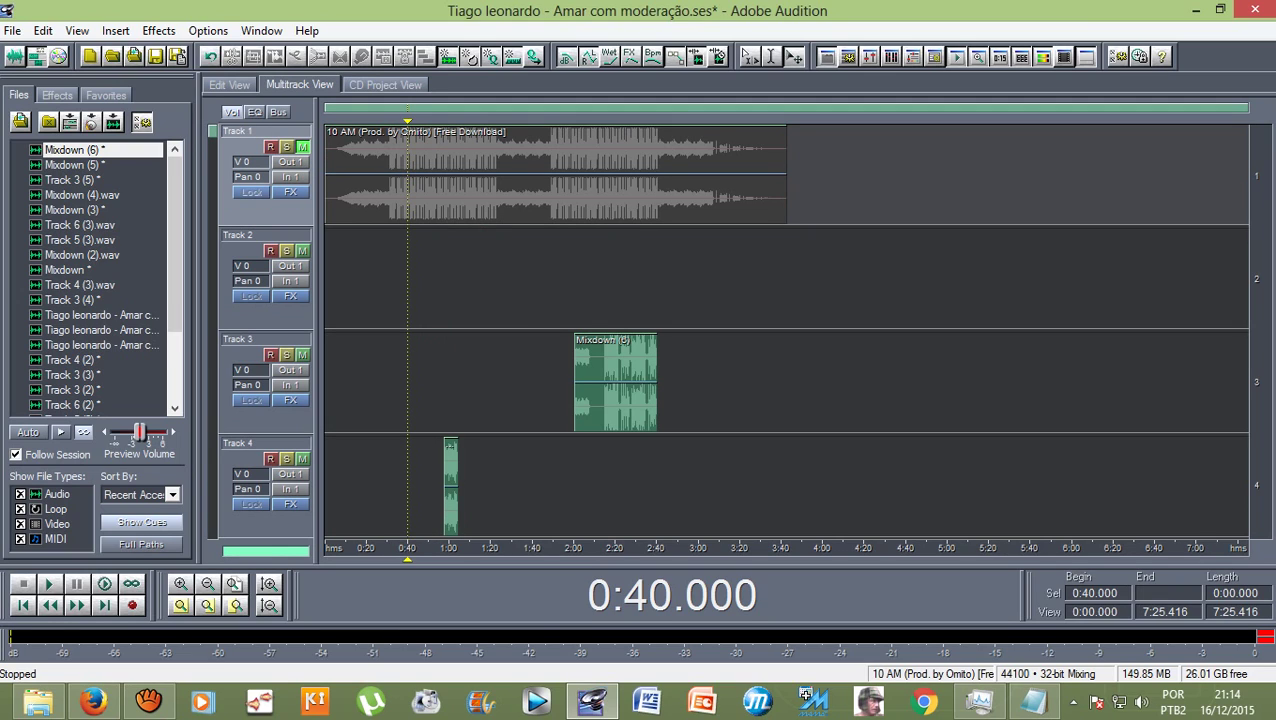
Step: Mix down all audio clips in the session to a new file
click(43, 30)
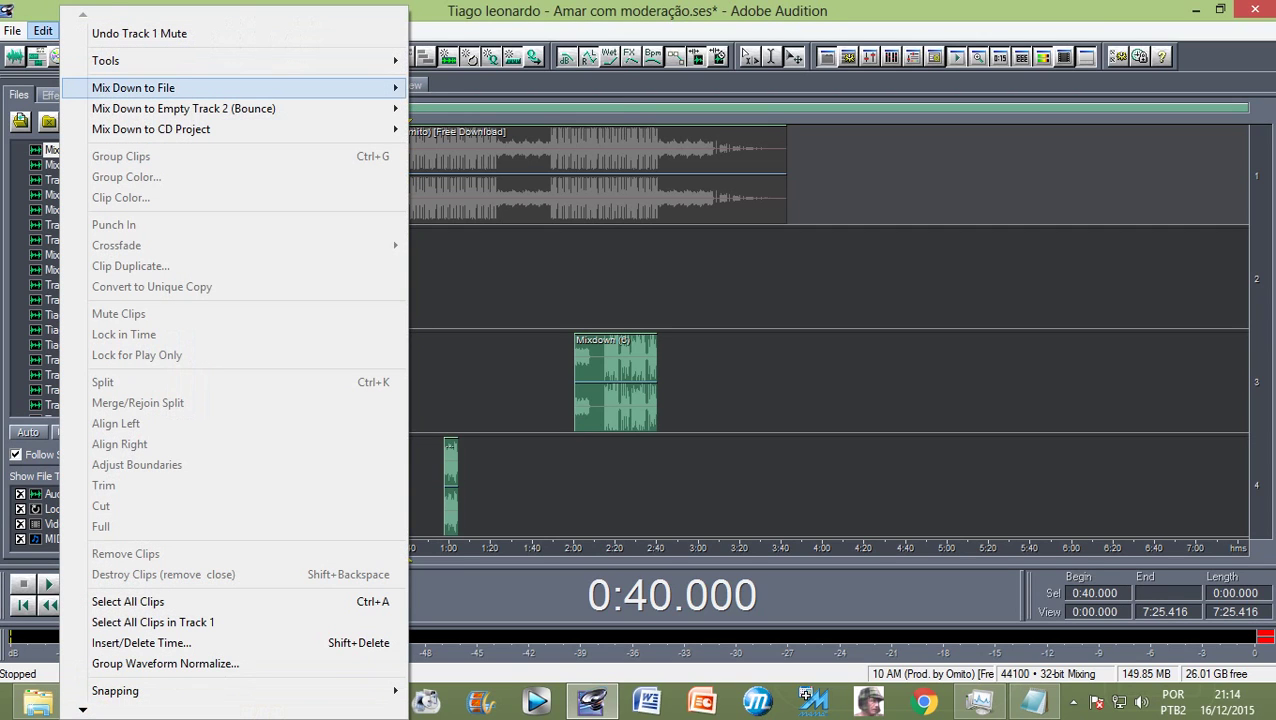
mouse_move(200, 88)
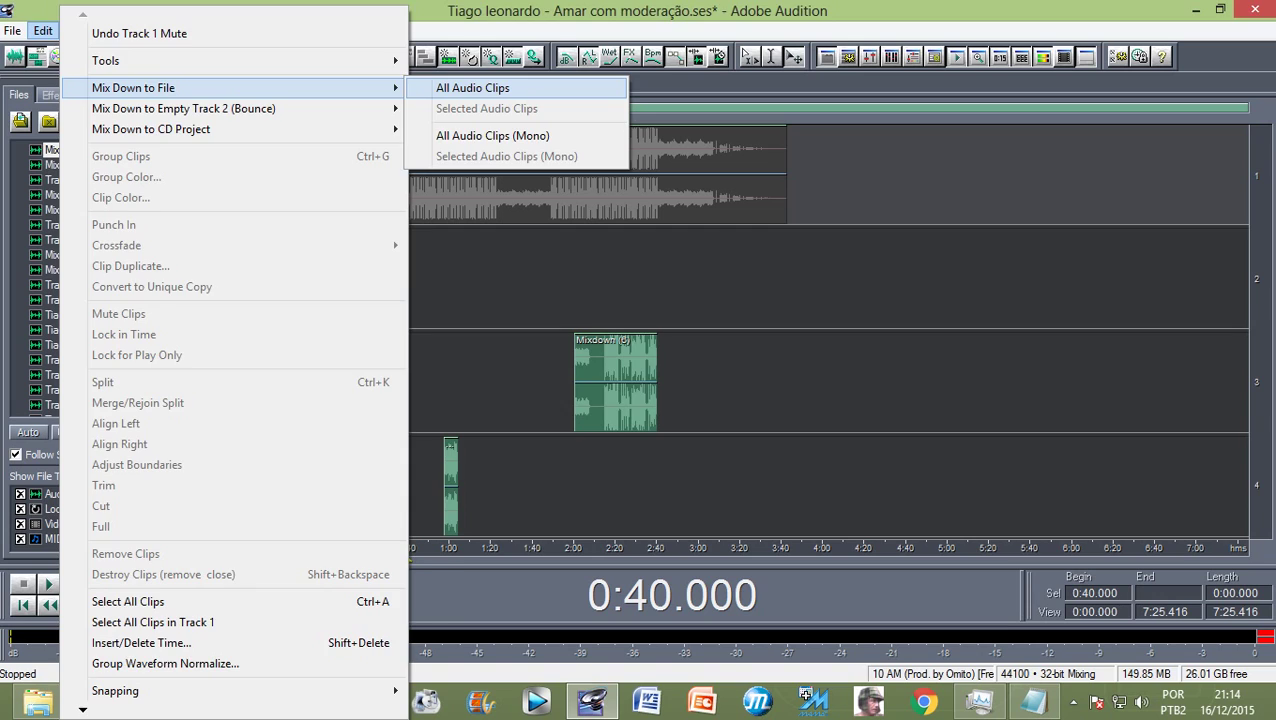
click(472, 88)
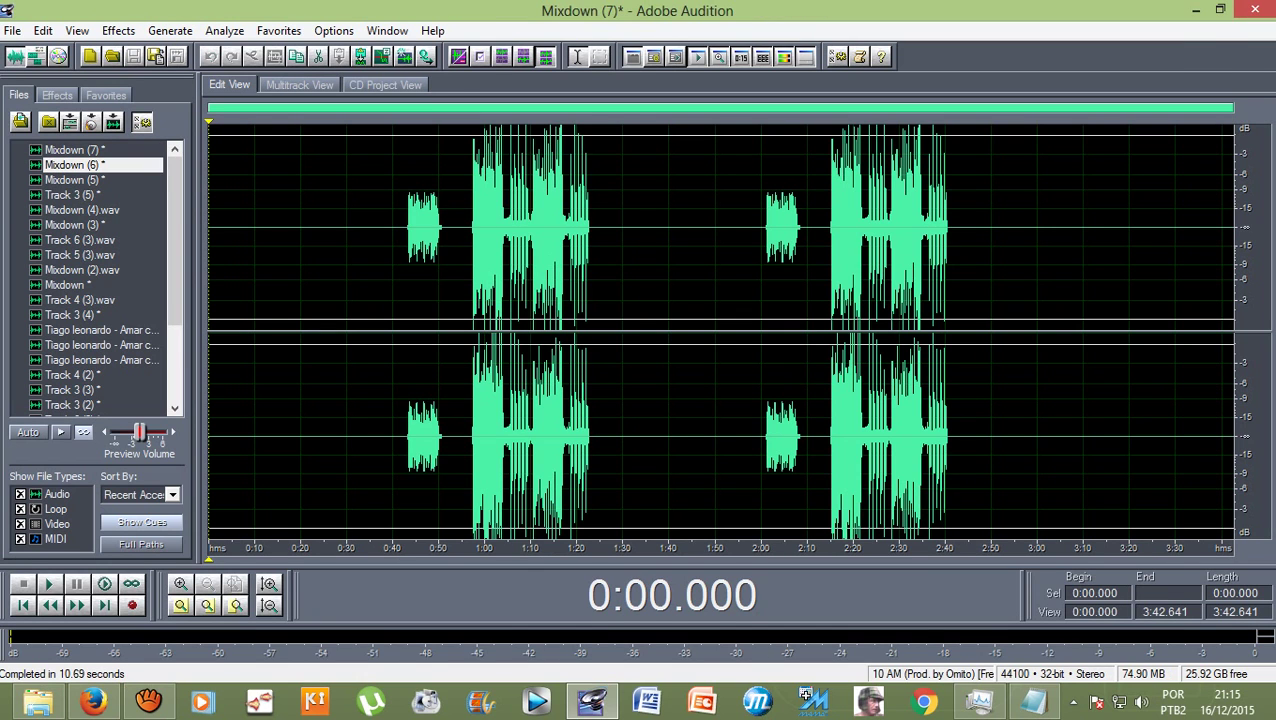
Step: Play the new mixdown from 0:57.442, where the second group of vocals begins
drag(403, 227, 406, 227)
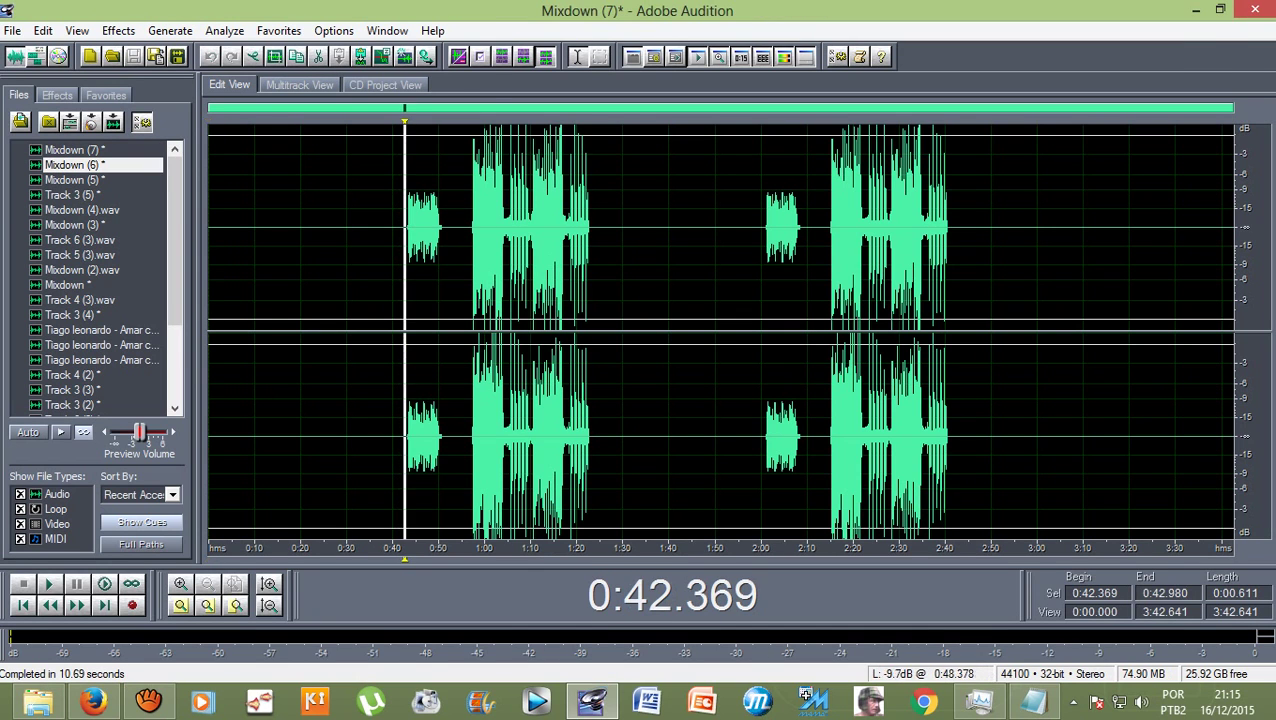
click(496, 227)
click(465, 227)
click(473, 227)
key(space)
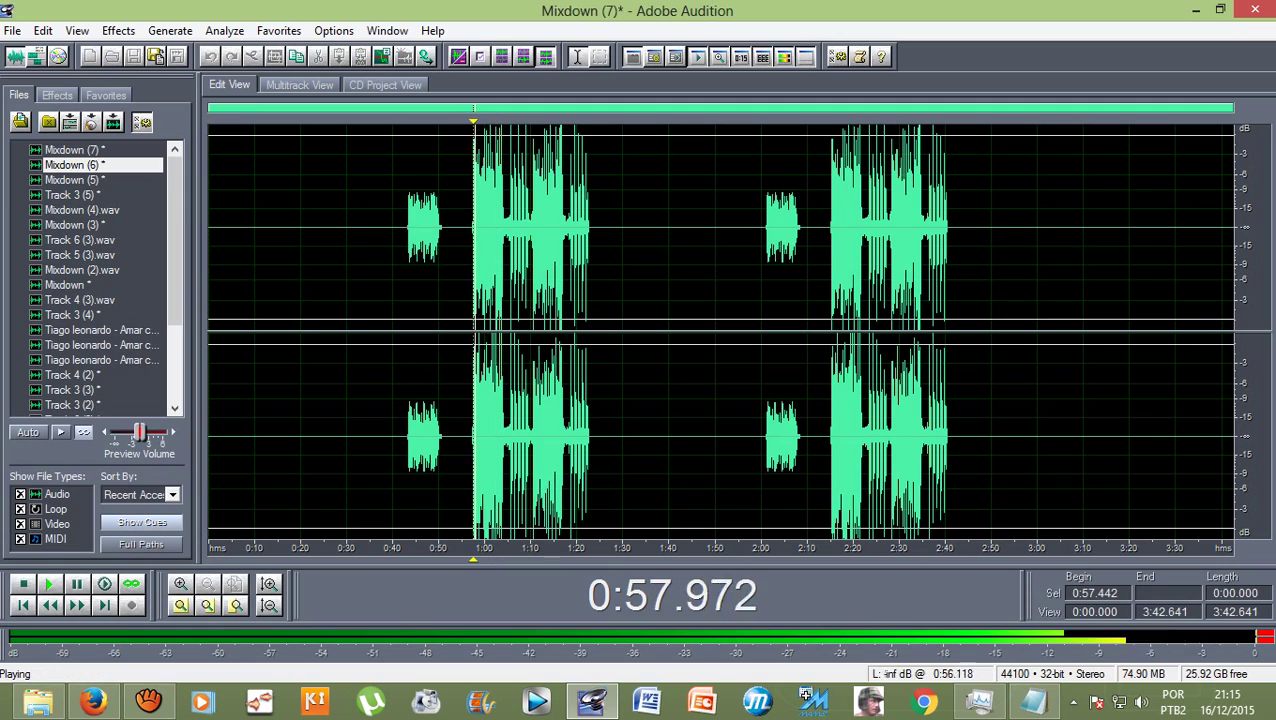
Step: Return to the multitrack session and delete the Mixdown (6) clip on Track 3 and the vocal clips on Tracks 4 to 6
key(F12)
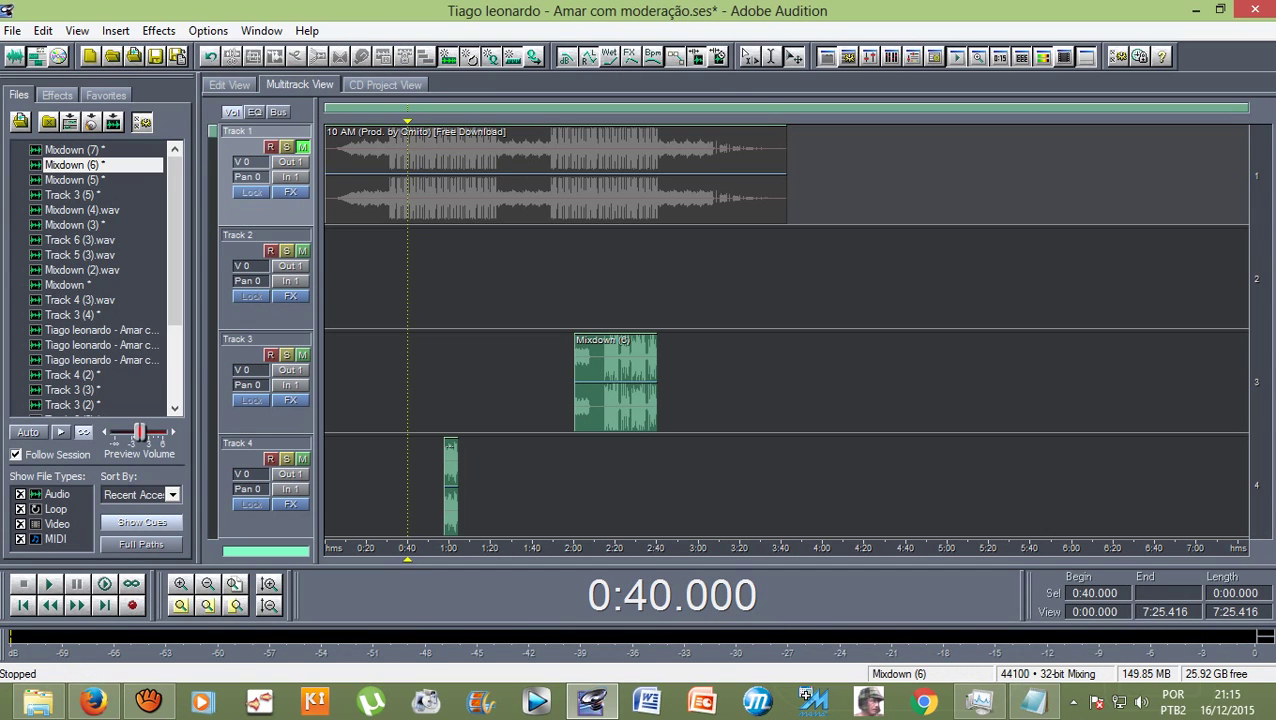
click(614, 382)
key(Delete)
click(450, 485)
key(Delete)
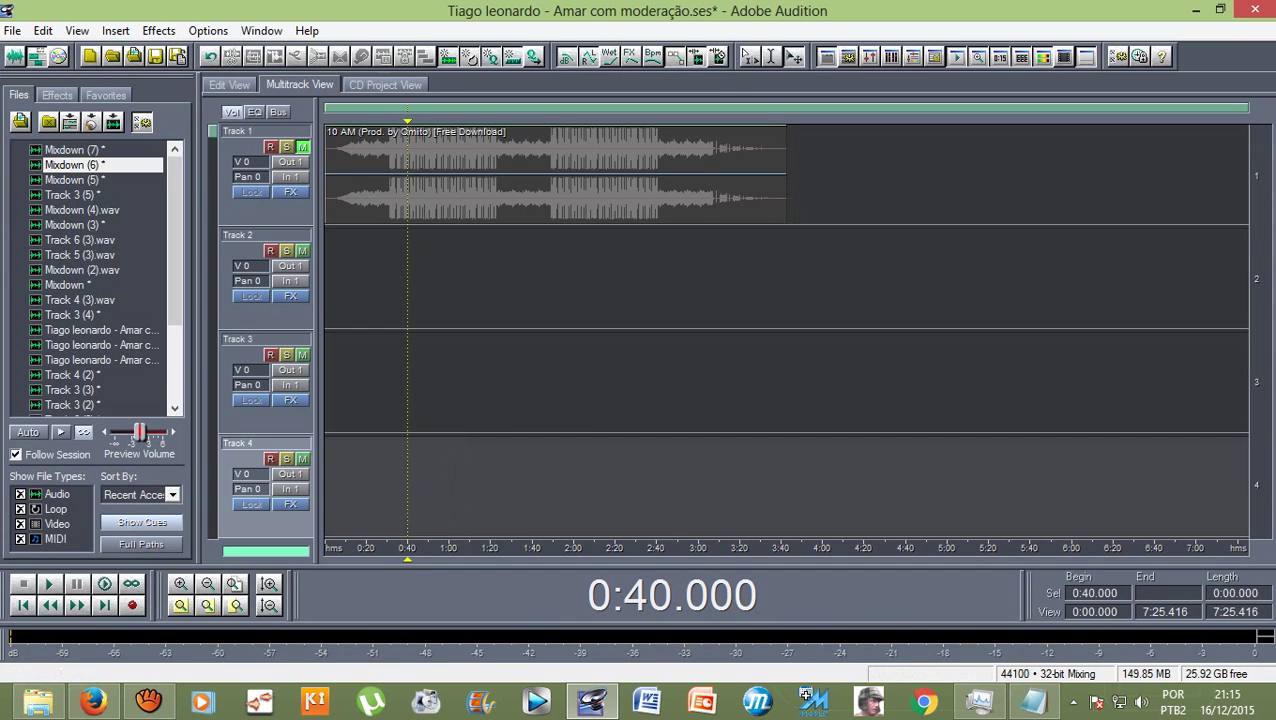
scroll(786, 330, down, 5)
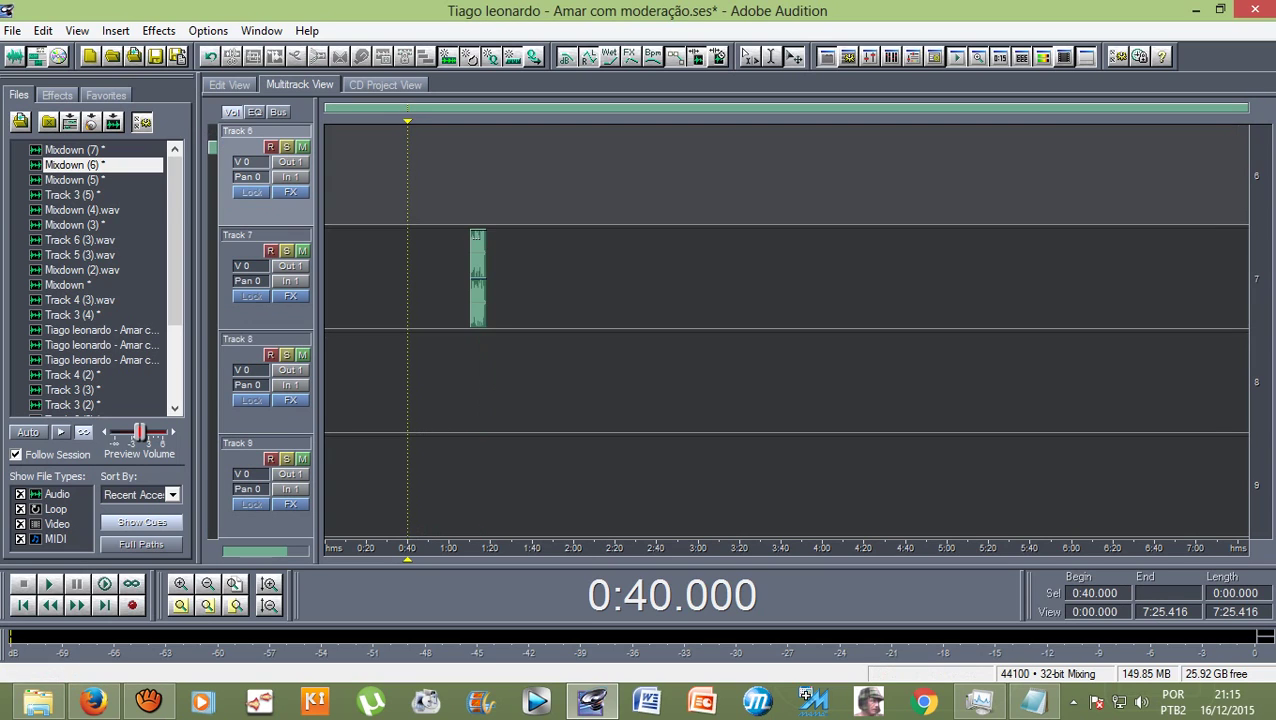
scroll(786, 330, up, 5)
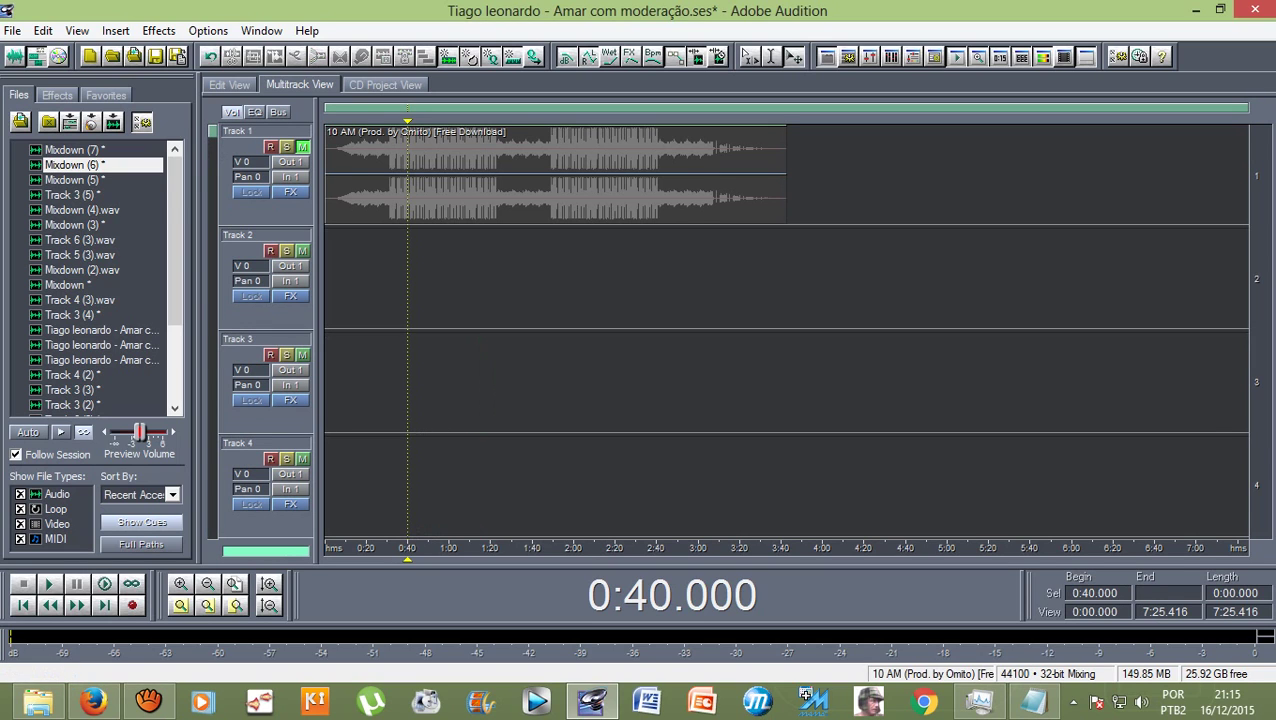
Step: Return the cursor to the session start and unmute the 10 AM beat on Track 1
key(Home)
click(302, 147)
click(555, 175)
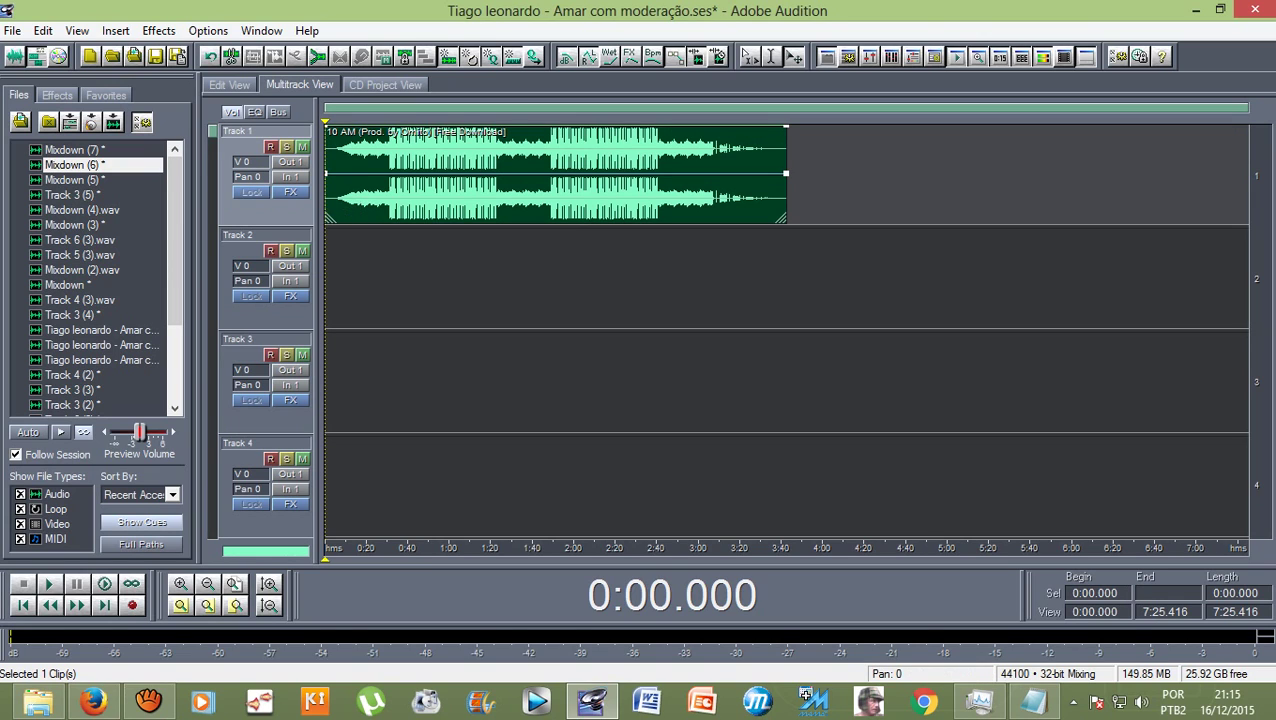
Step: Apply Studio Reverb to the vocals in Mixdown (7) from 0:42.572 to 2:44.587
double_click(75, 149)
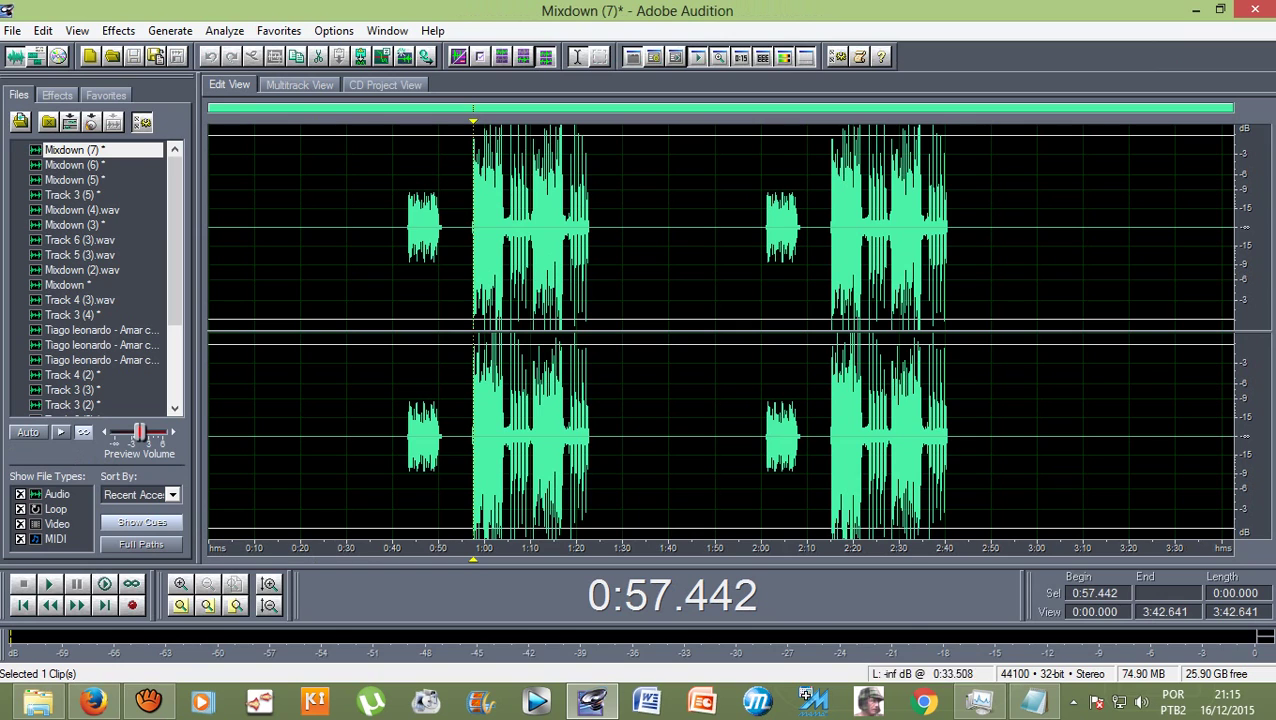
click(405, 227)
drag(404, 230, 966, 230)
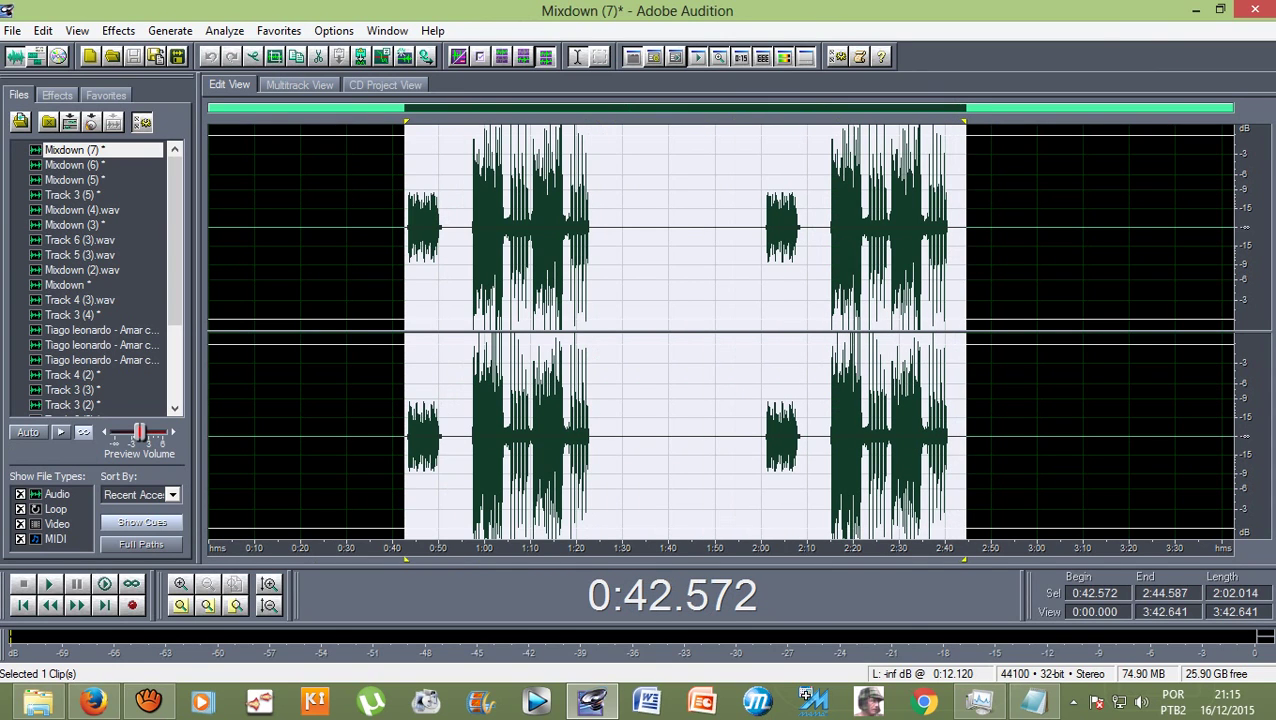
click(118, 30)
mouse_move(160, 141)
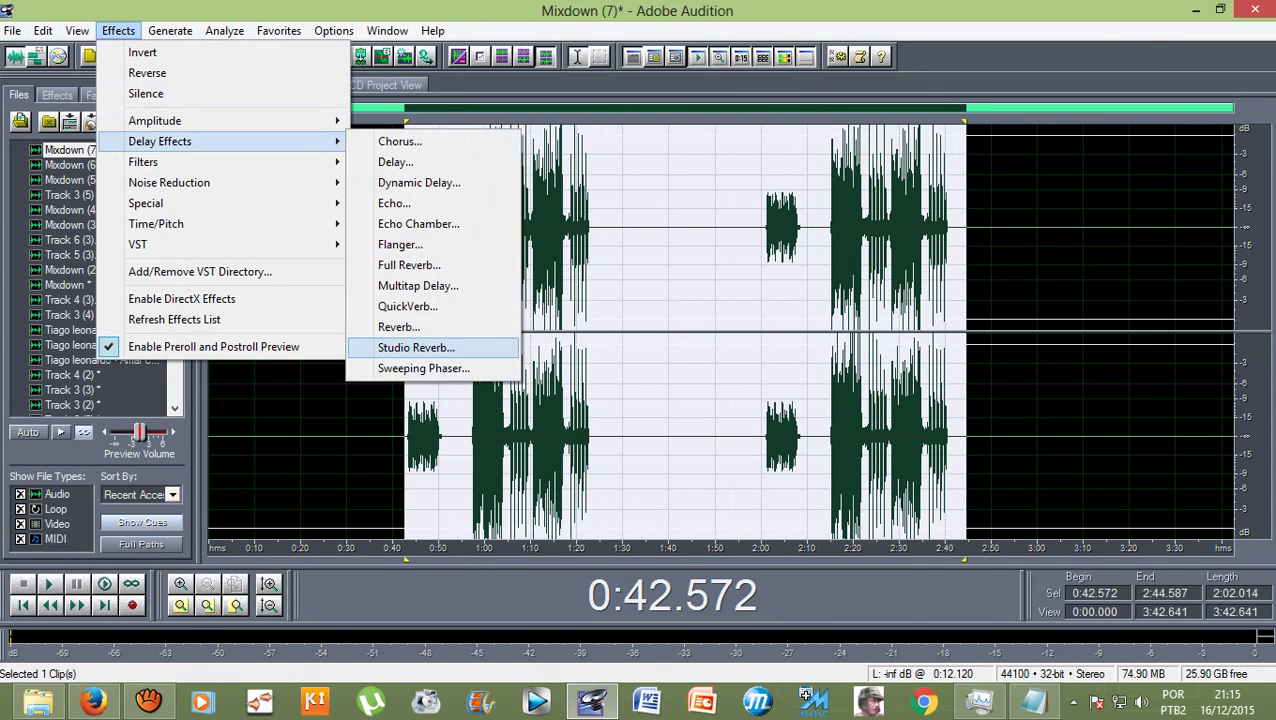
click(416, 347)
key(Return)
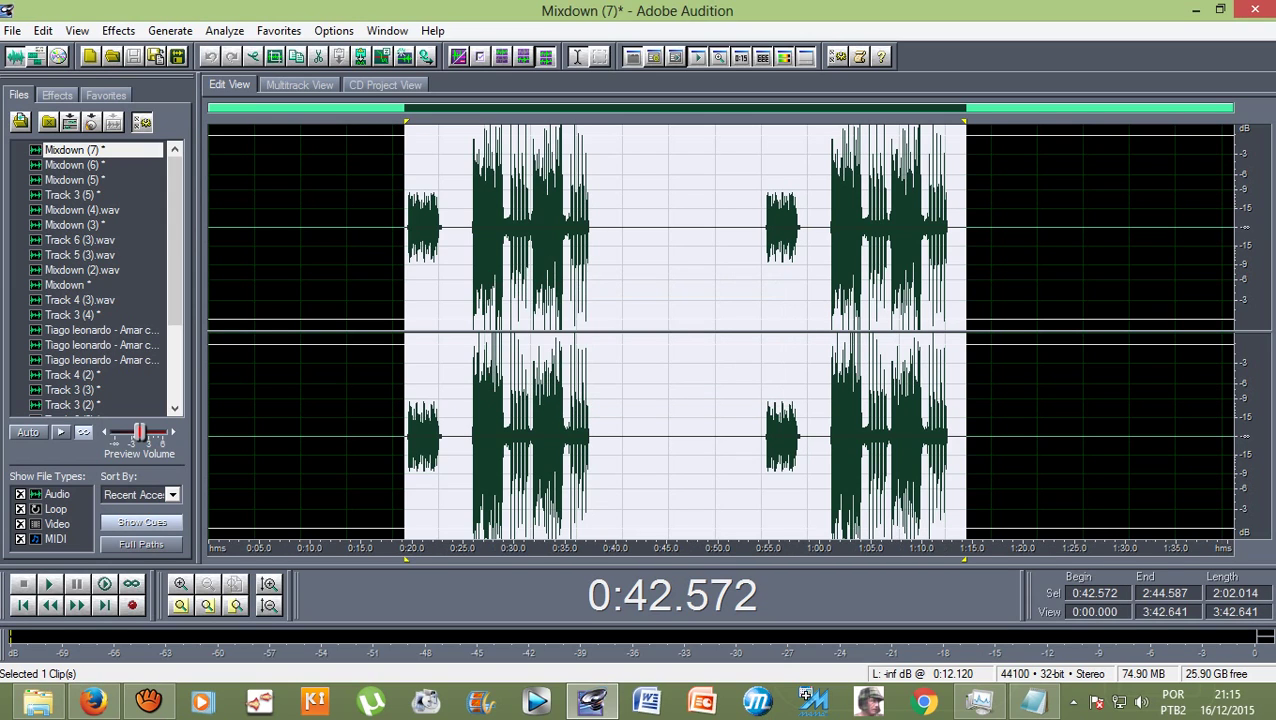
Step: Clear the selection, return to the multitrack session and insert Mixdown (7) at the start of Track 2
click(409, 227)
click(399, 227)
key(F12)
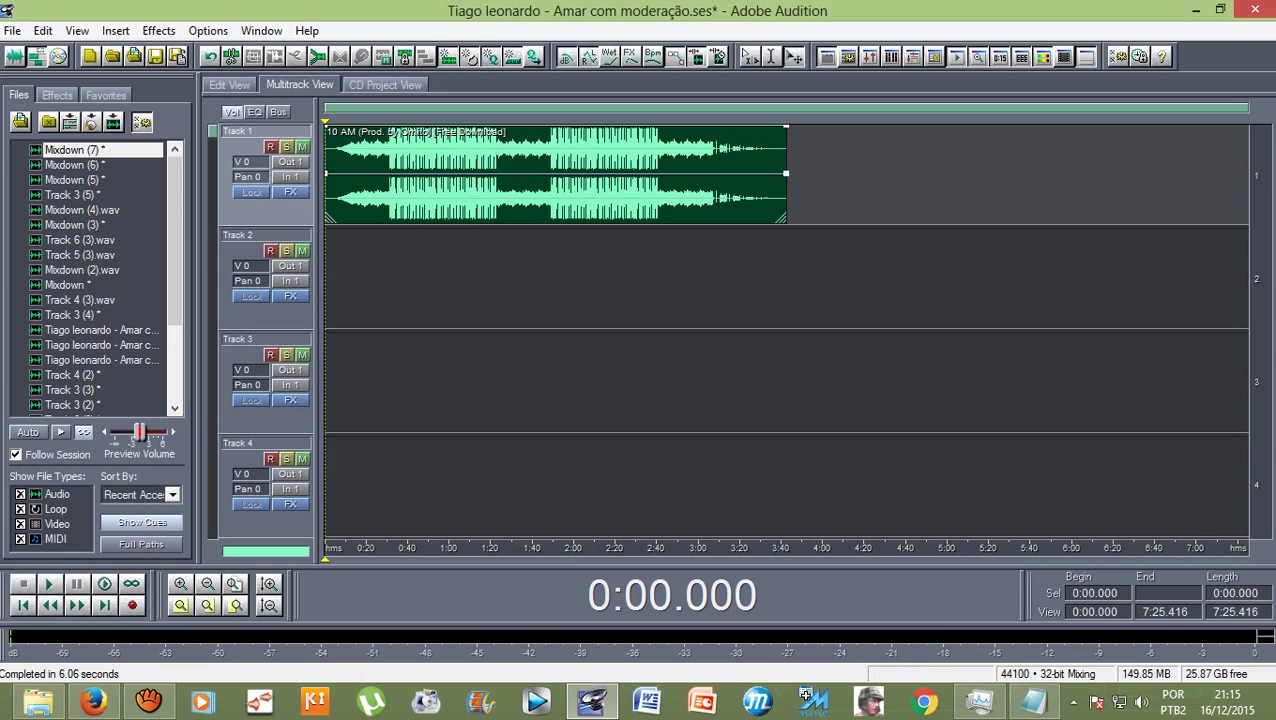
drag(18, 128, 329, 240)
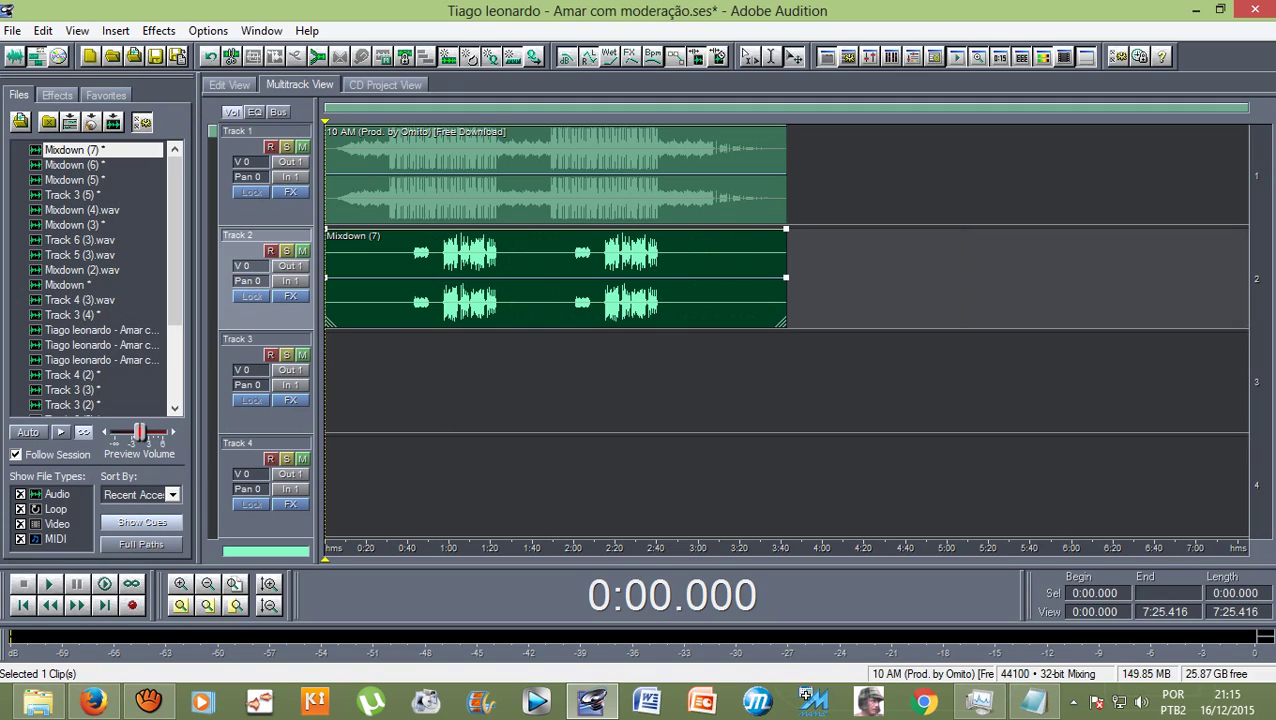
Step: Play the session with the beat from 0:40.000 and again from 0:56.072
drag(325, 121, 407, 121)
key(space)
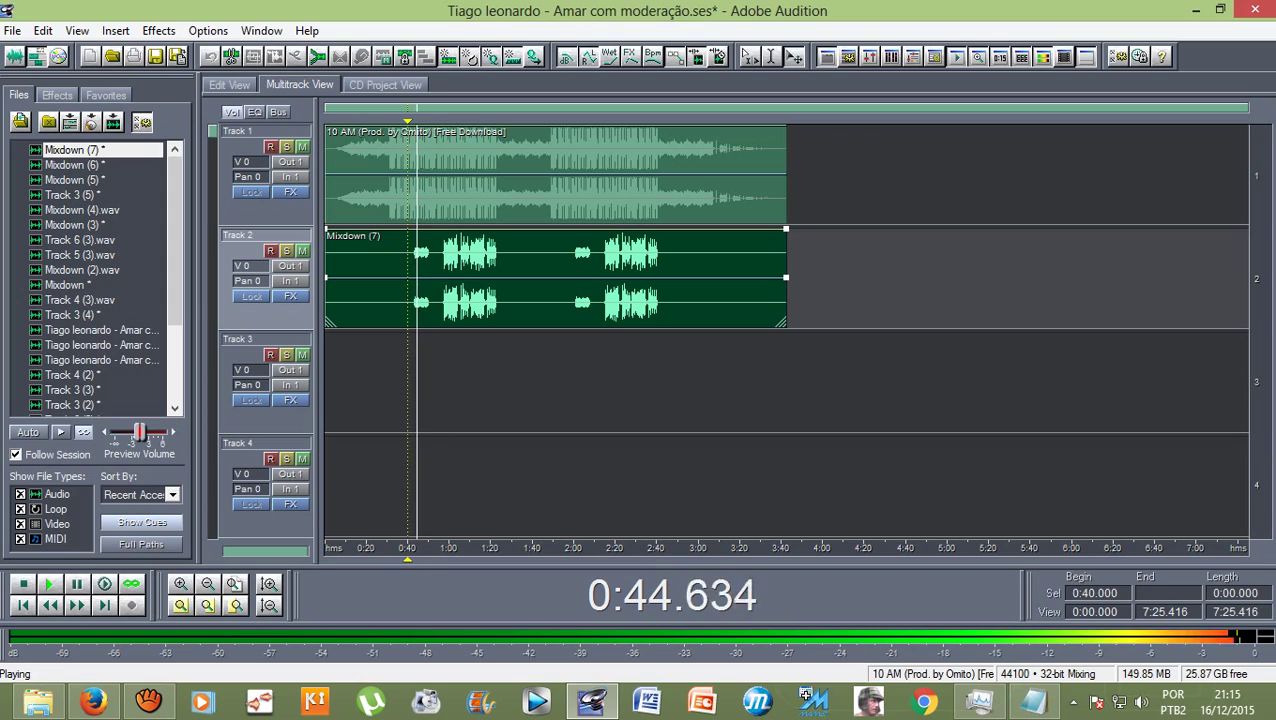
drag(407, 121, 441, 121)
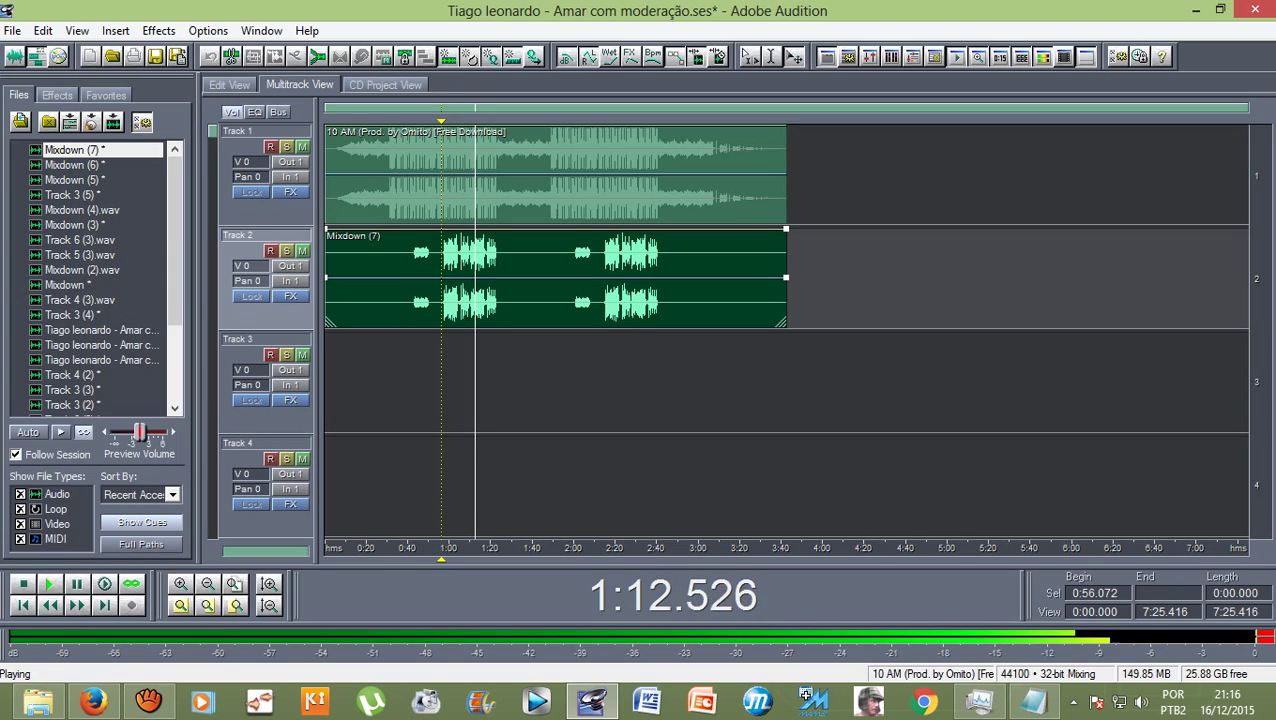
key(space)
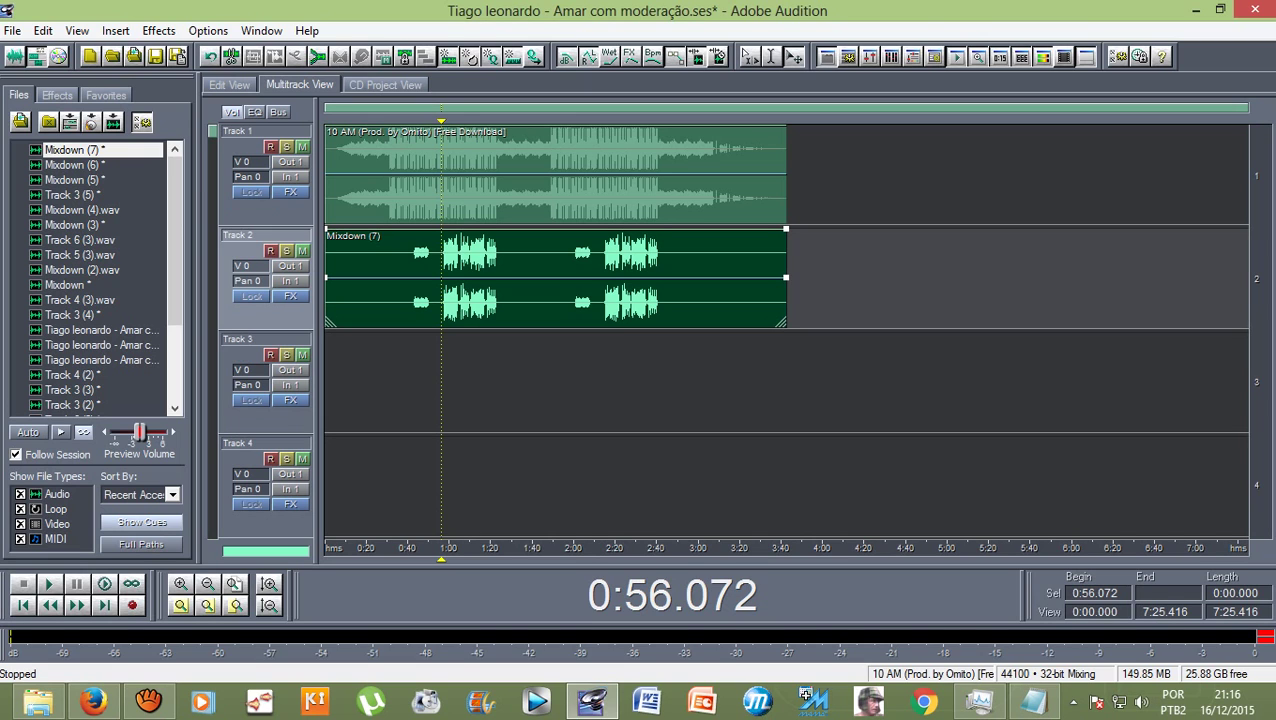
Step: Select the vocals in Mixdown (7) from 0:42.776 to 2:41.532 and open the Auto-Tune Evo effect for them
double_click(700, 270)
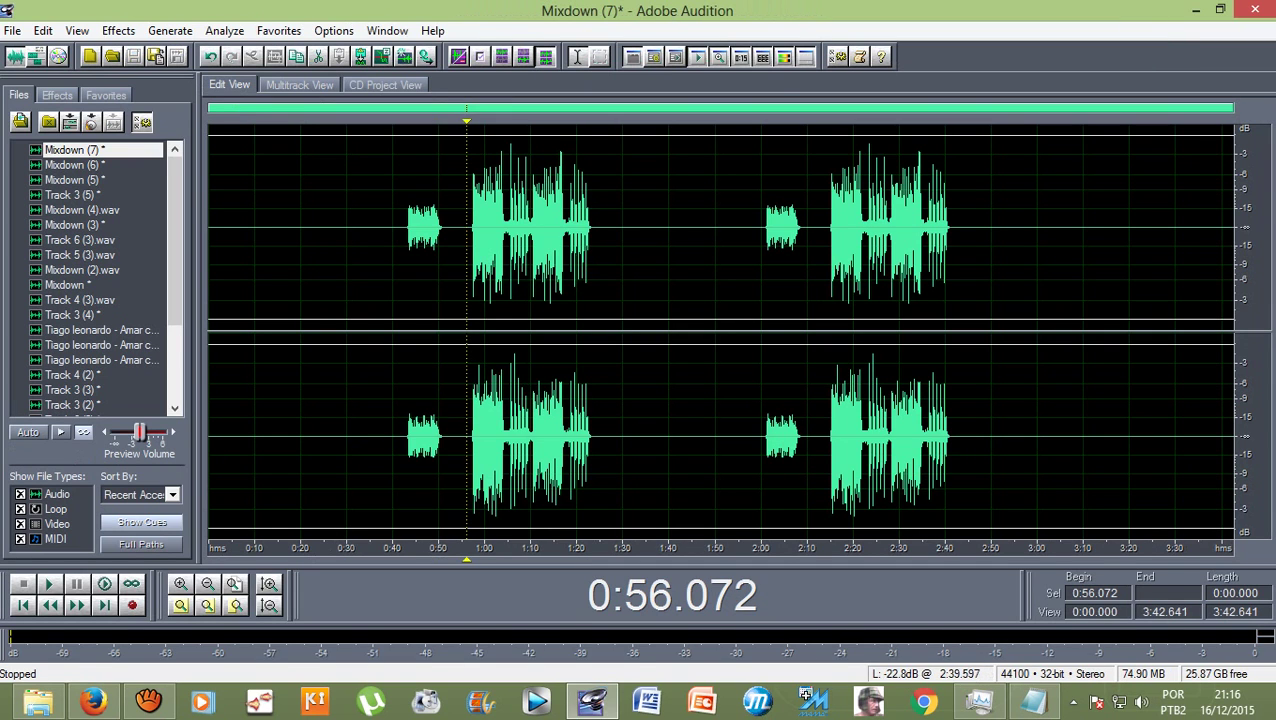
drag(951, 270, 656, 270)
drag(661, 330, 405, 330)
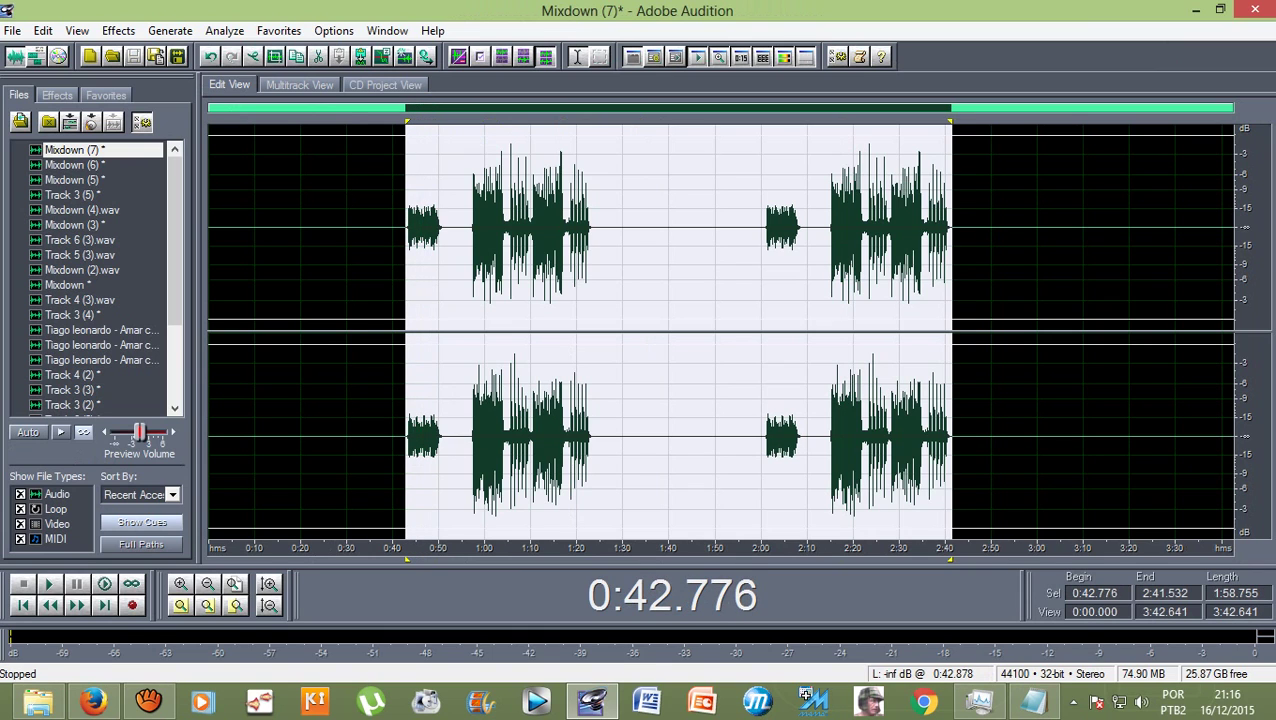
click(118, 30)
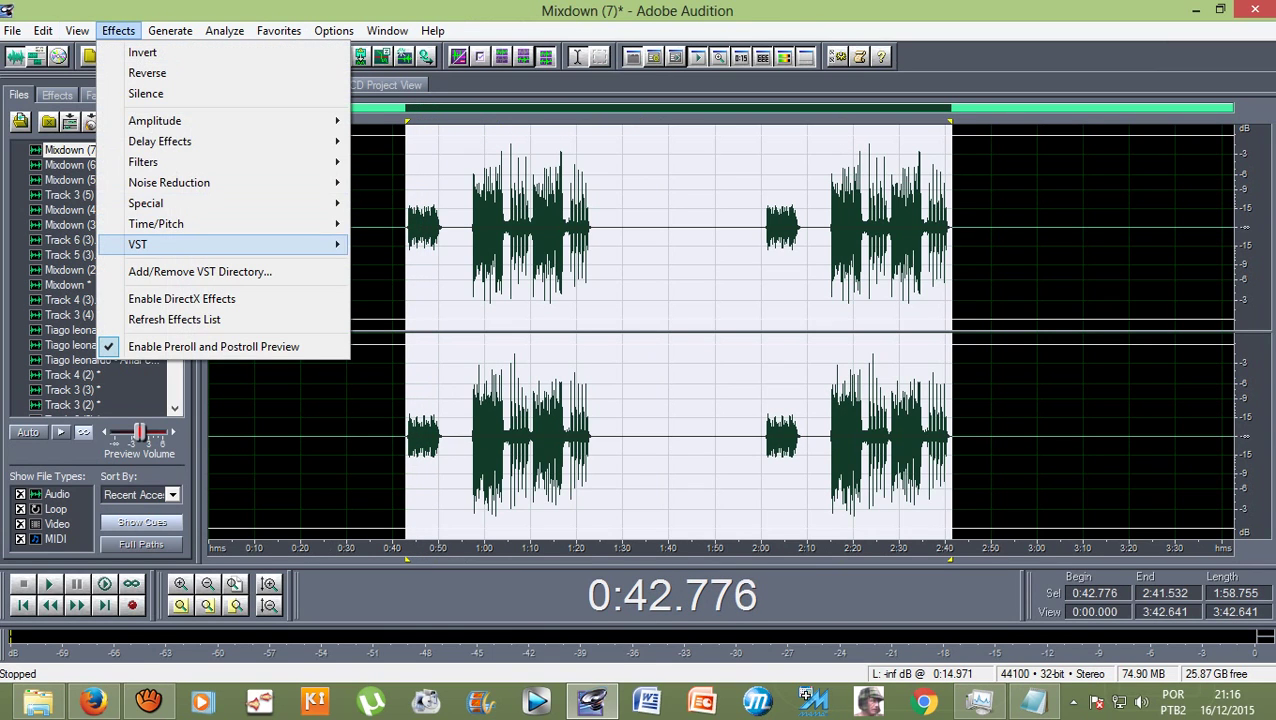
mouse_move(240, 244)
click(430, 244)
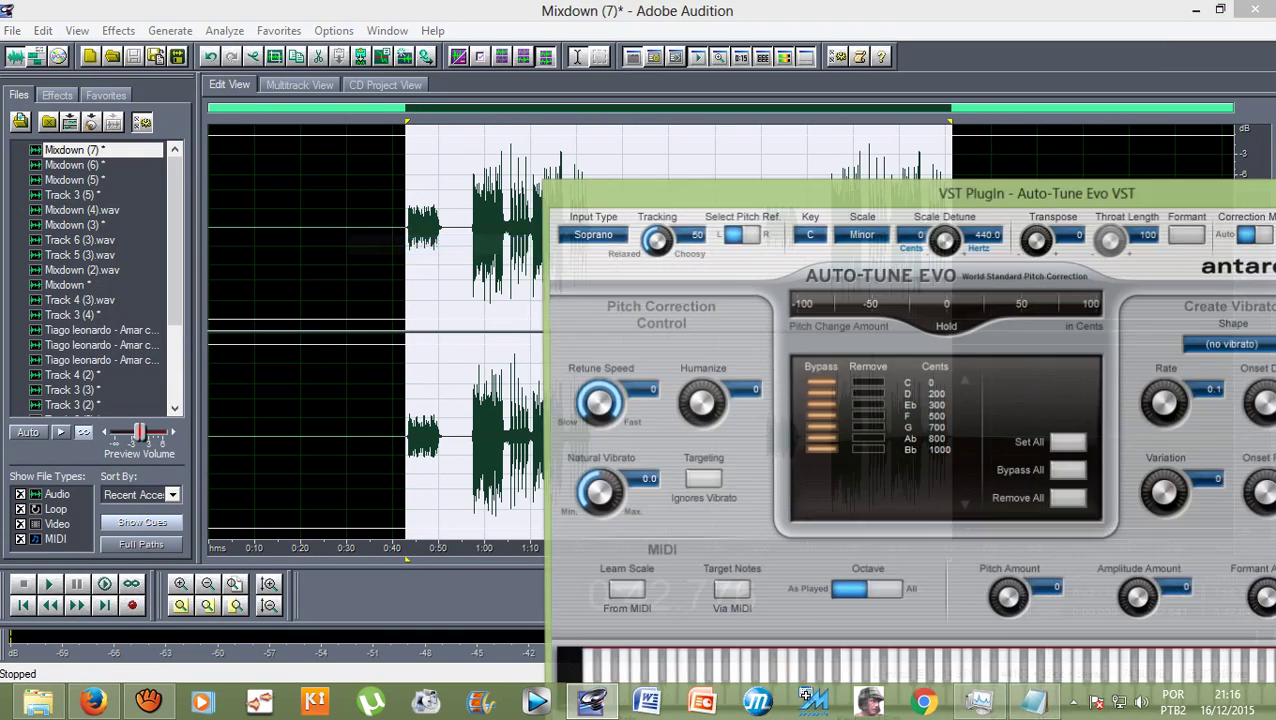
drag(1038, 190, 606, 31)
drag(319, 31, 322, 23)
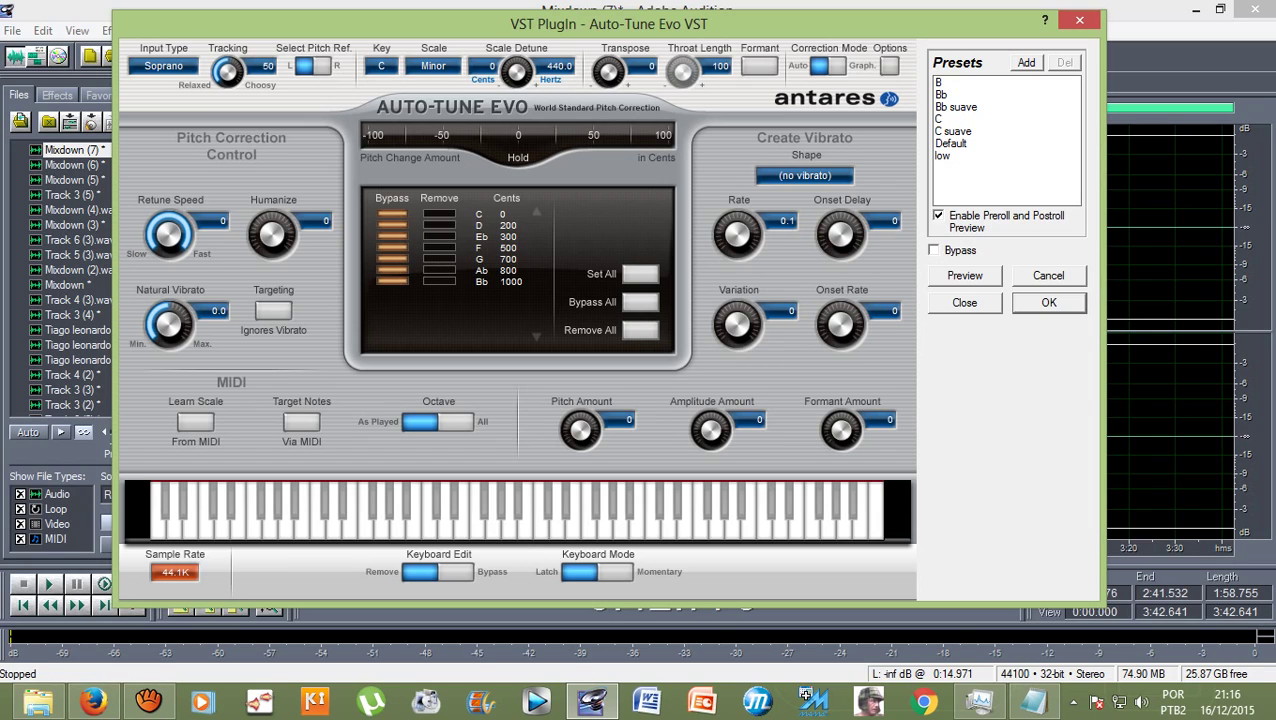
Step: Set the Auto-Tune Evo key to C# in the minor scale, bypass all scale notes and apply the effect
click(640, 273)
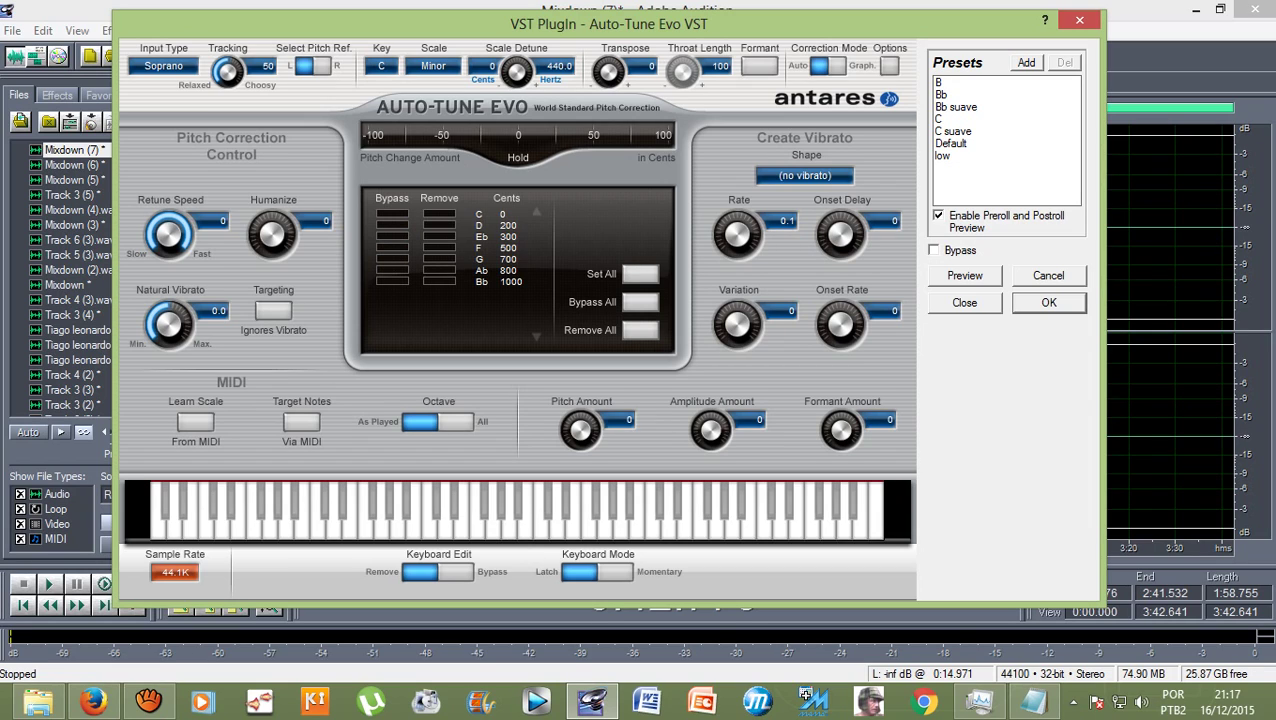
click(963, 275)
click(381, 66)
click(400, 106)
mouse_move(169, 234)
mouse_down()
mouse_move(169, 264)
mouse_move(168, 236)
mouse_up()
click(640, 301)
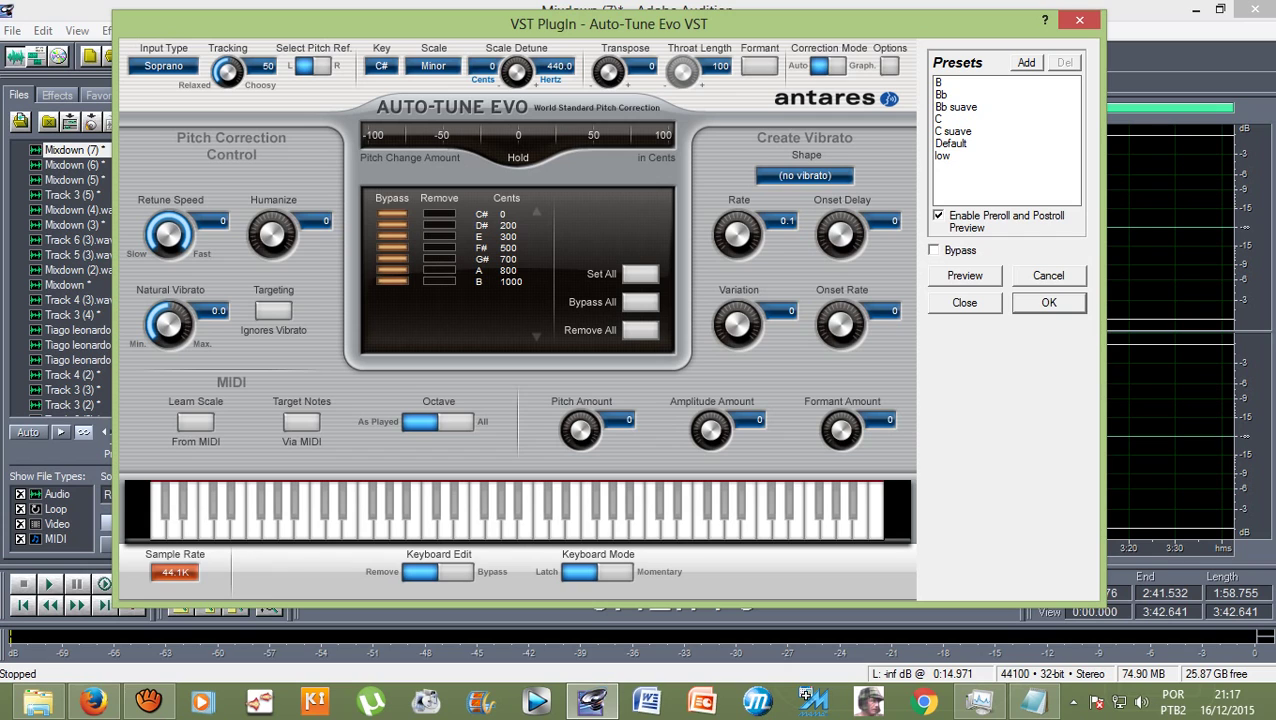
key(Return)
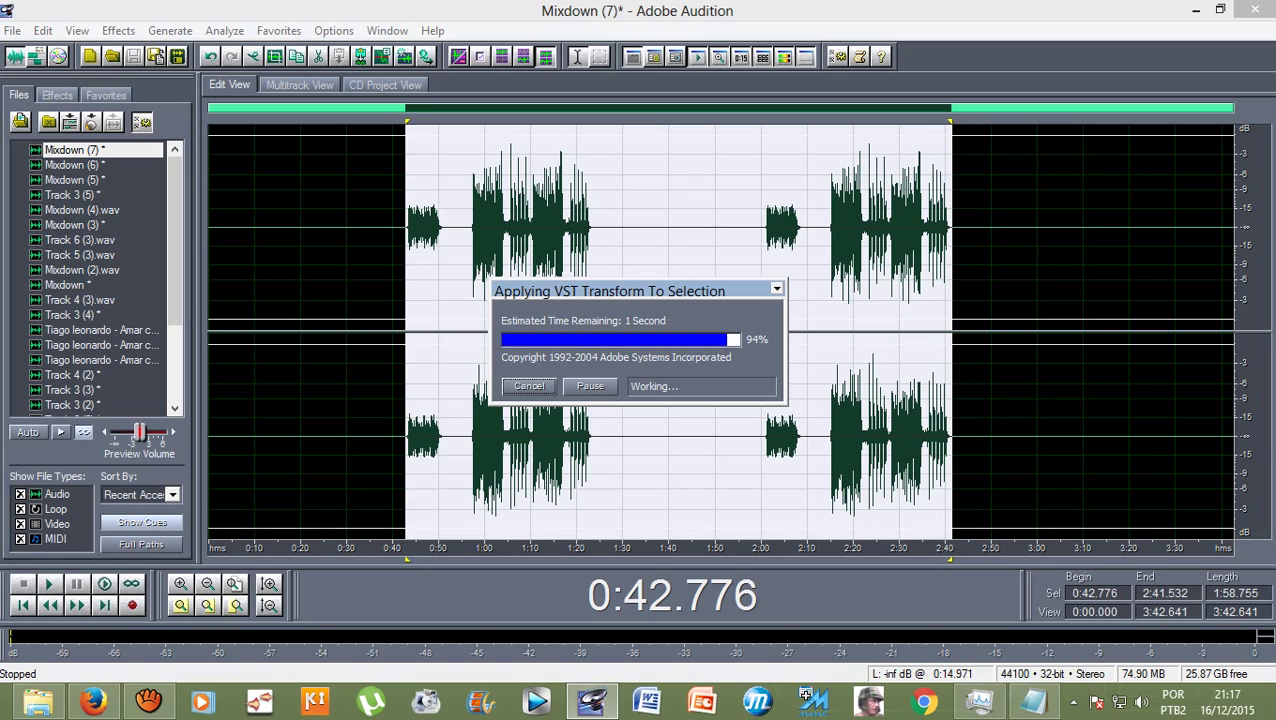
Step: Place the cursor at 0:57.035 and play the multitrack session from there
click(464, 227)
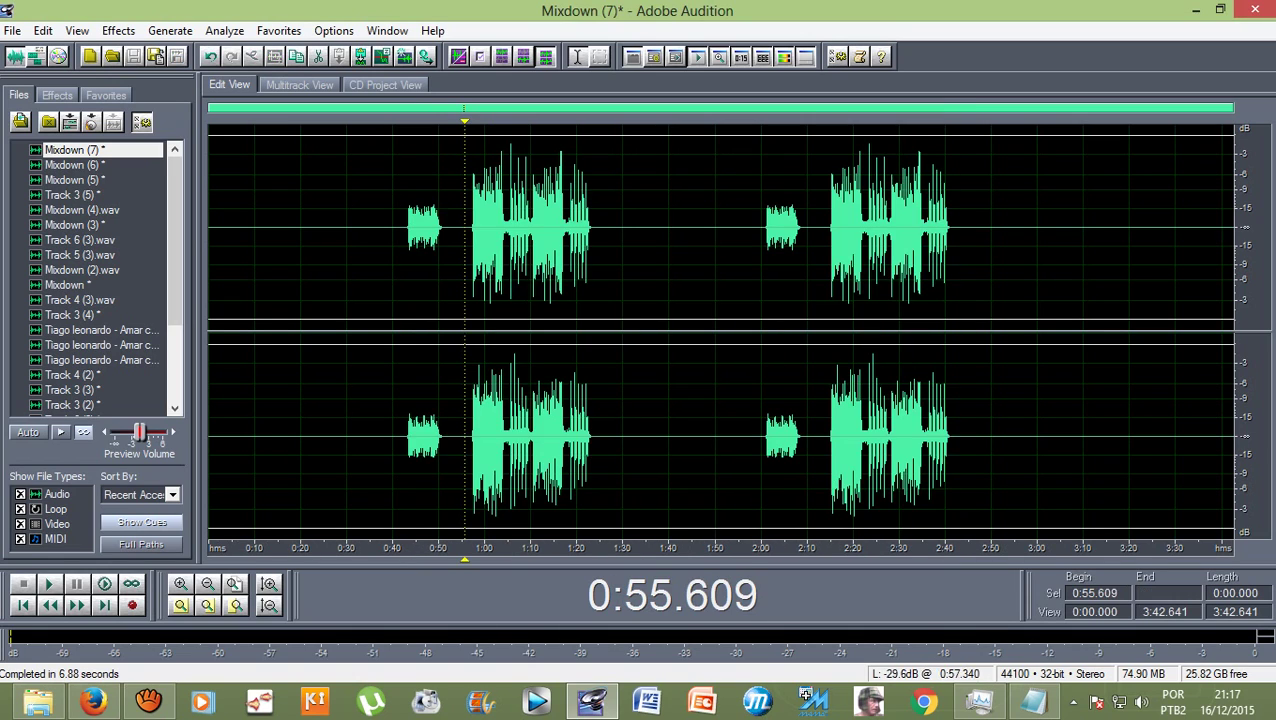
click(472, 227)
click(471, 227)
key(F12)
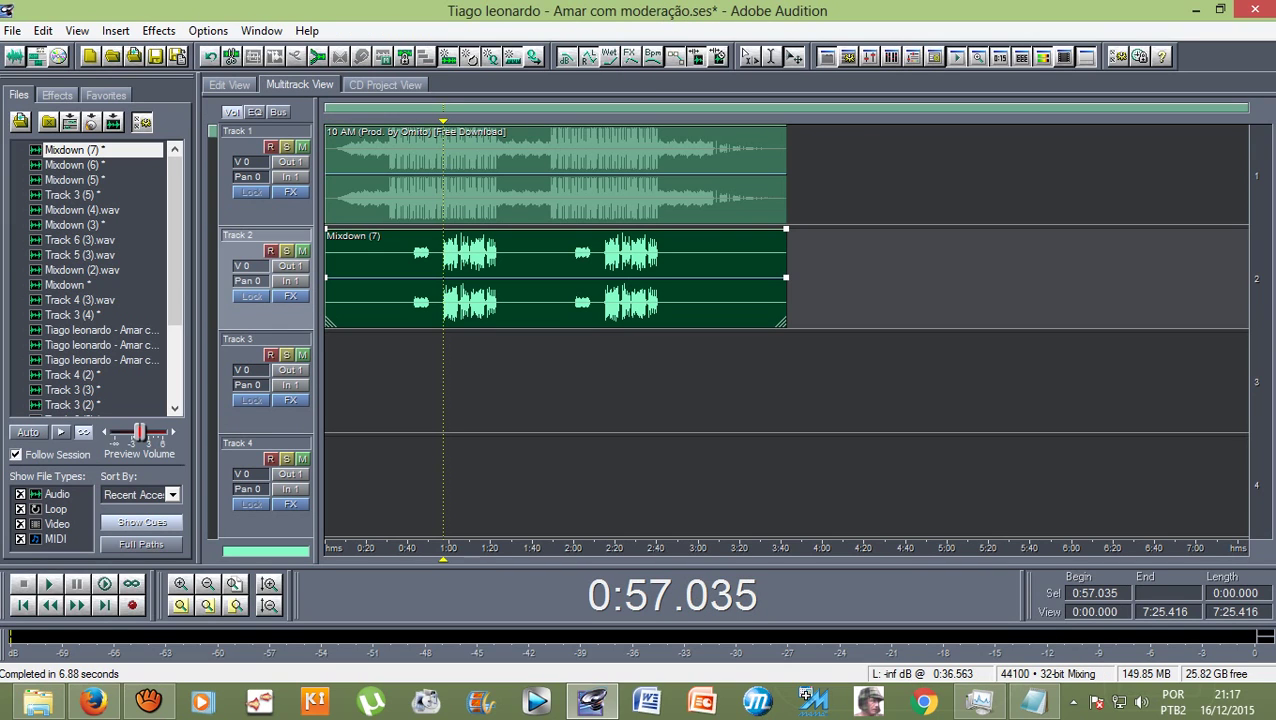
key(space)
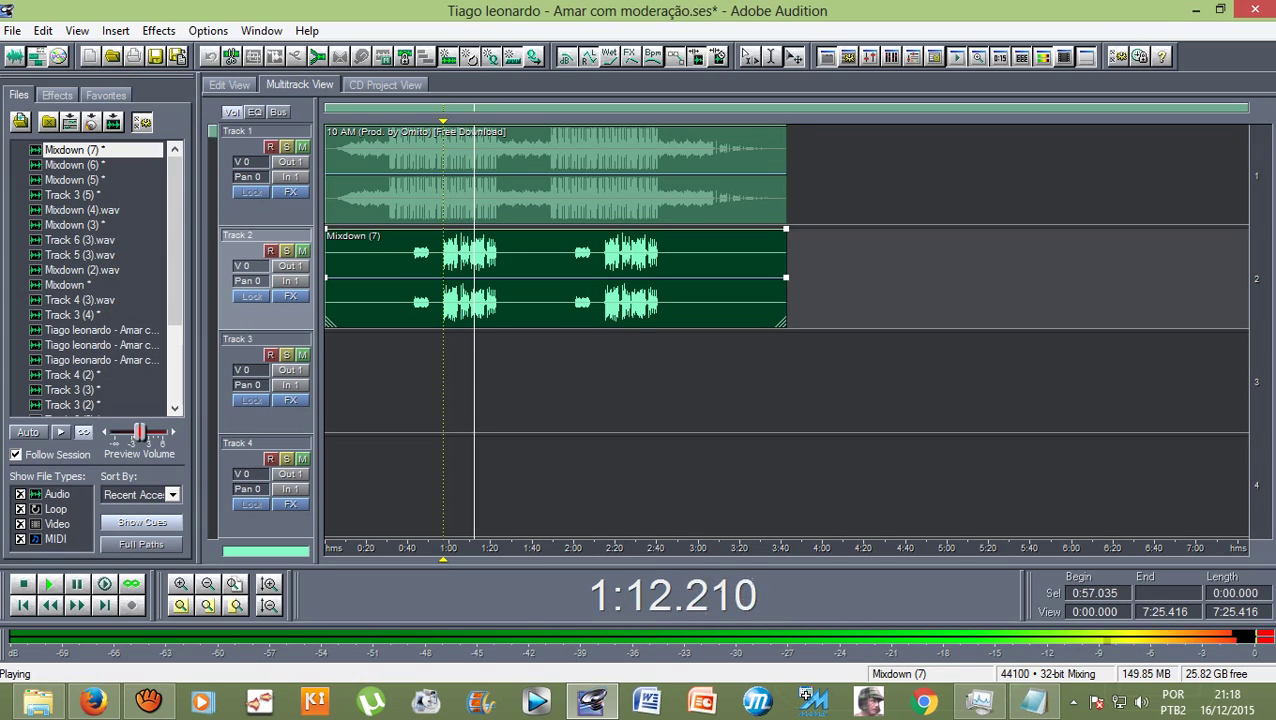
key(space)
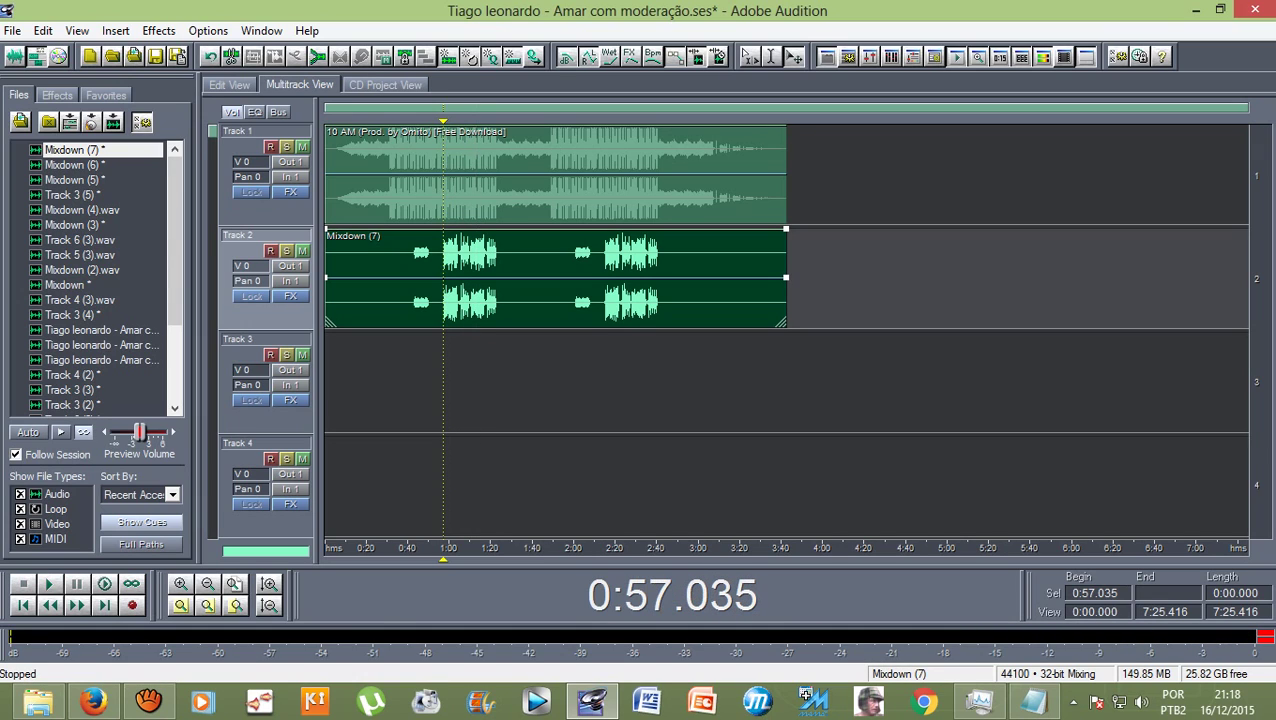
Step: Start an audio mixdown export and choose the artist's folder inside folder 1 on the SAMSUNG drive
key(alt)
click(12, 30)
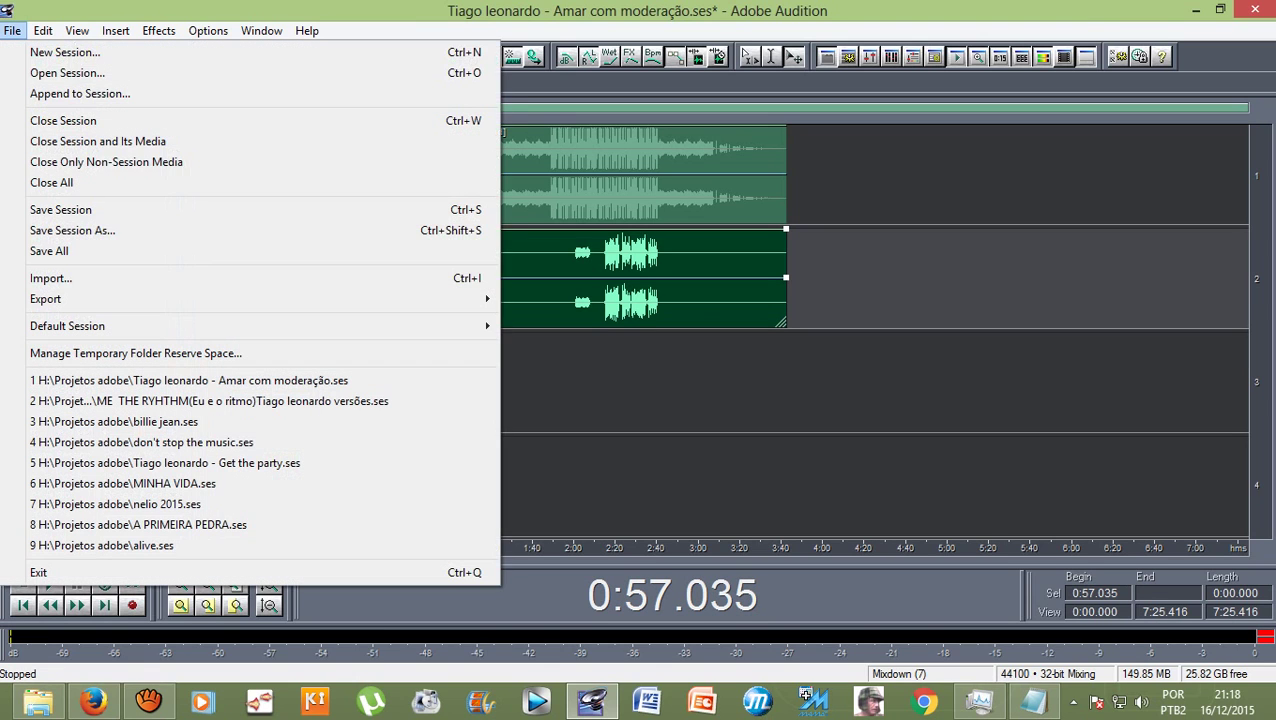
mouse_move(250, 298)
click(547, 298)
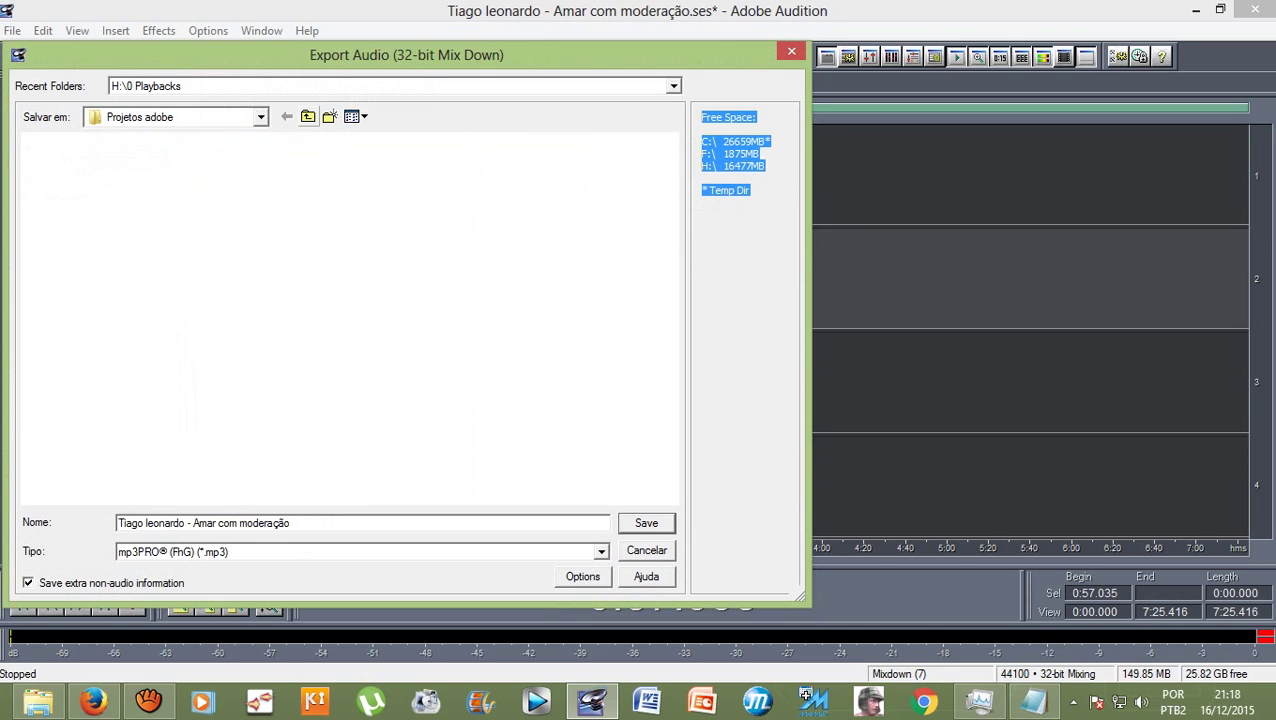
click(308, 116)
double_click(336, 180)
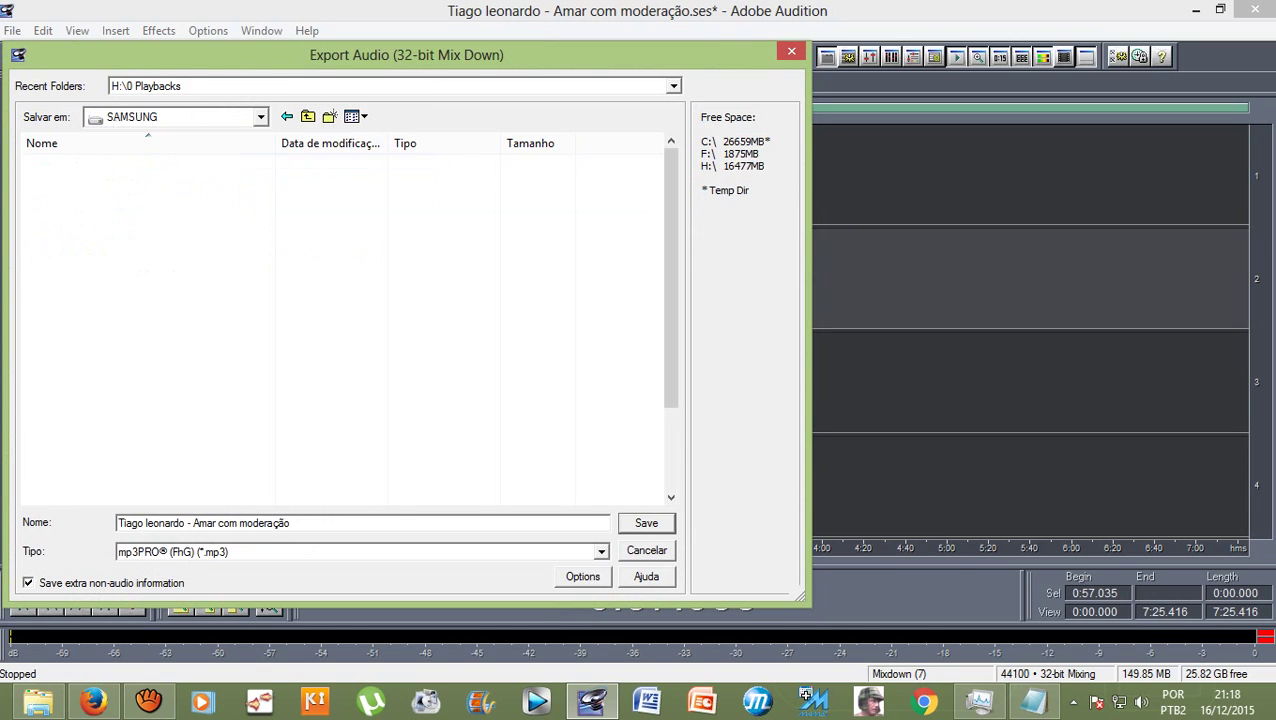
double_click(84, 181)
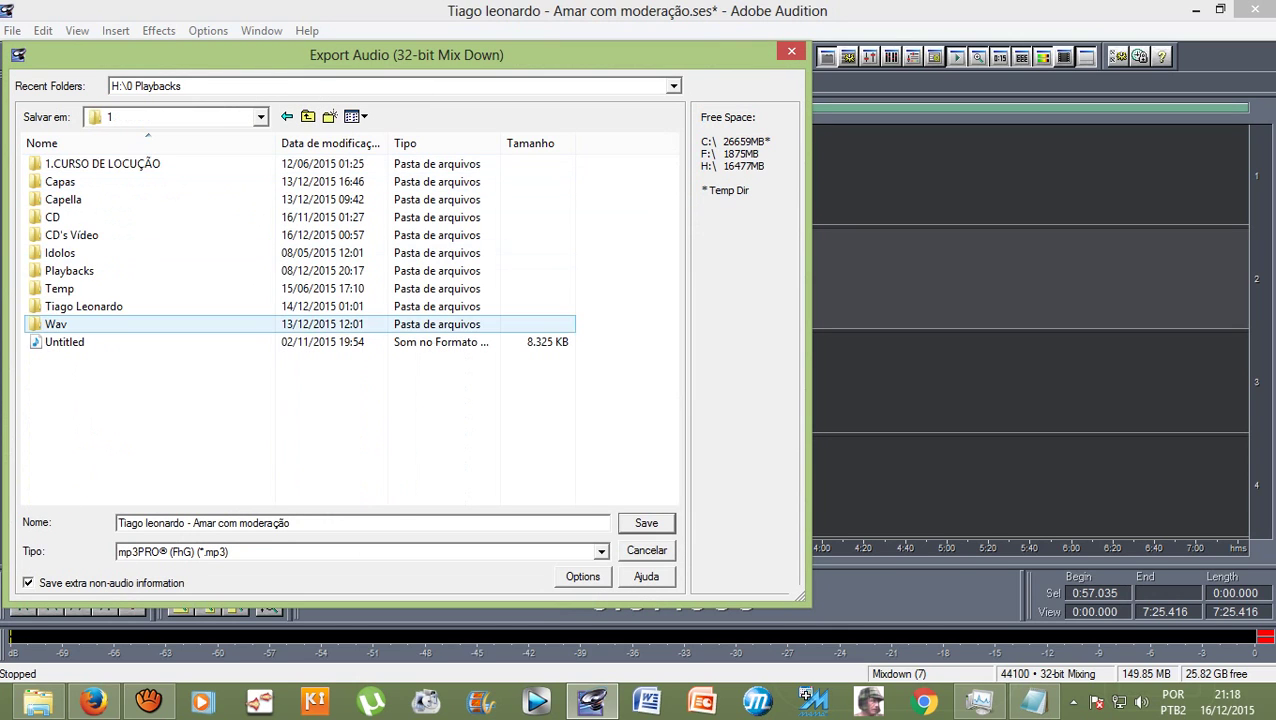
click(84, 306)
key(Return)
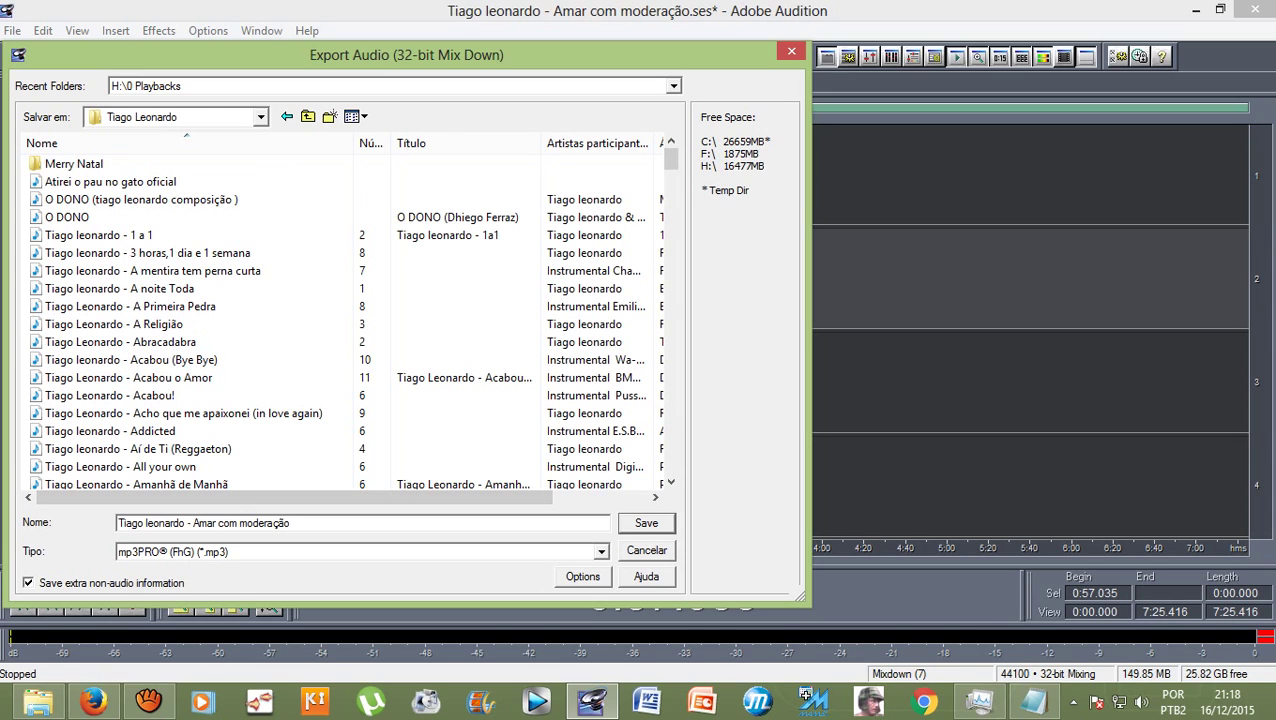
Step: Change the song title in the export file name to "Ame com moderação"
key(BackSpace)
key(ctrl+shift+Left)
key(ctrl+shift+Left)
key(ctrl+shift+Left)
key(ctrl+shift+Left)
key(ctrl+shift+Left)
key(ctrl+shift+Left)
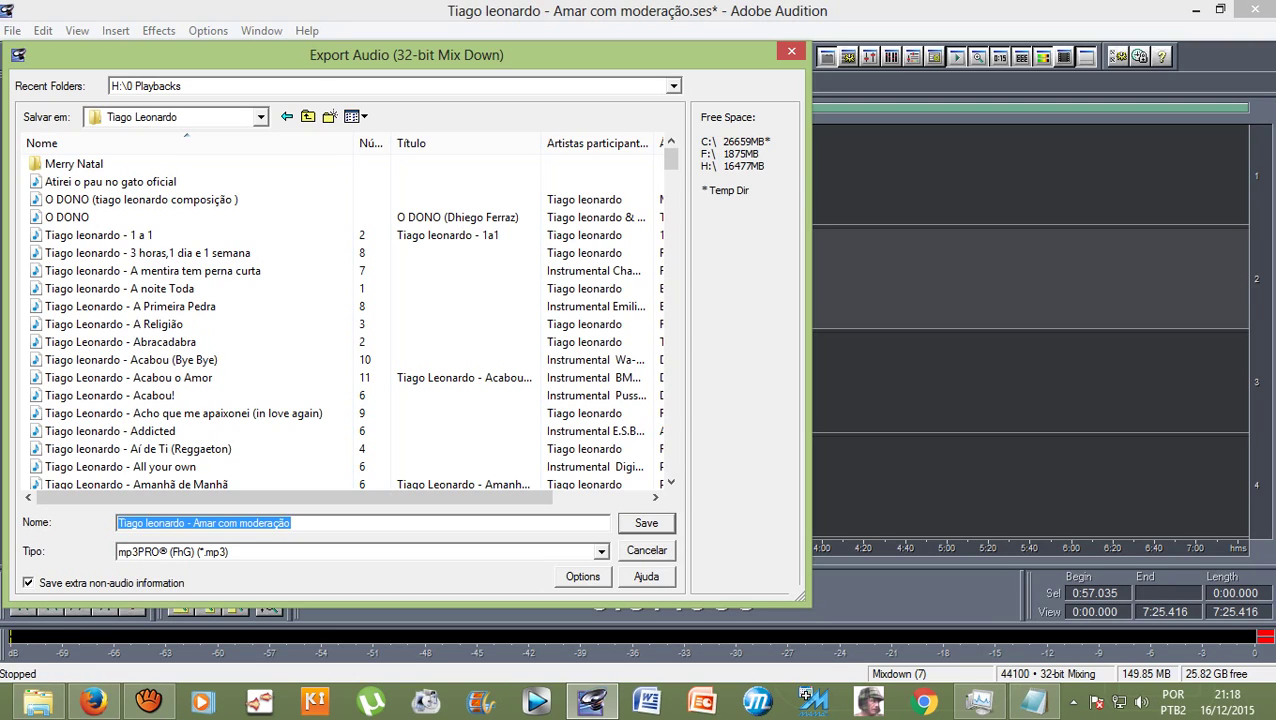
click(214, 522)
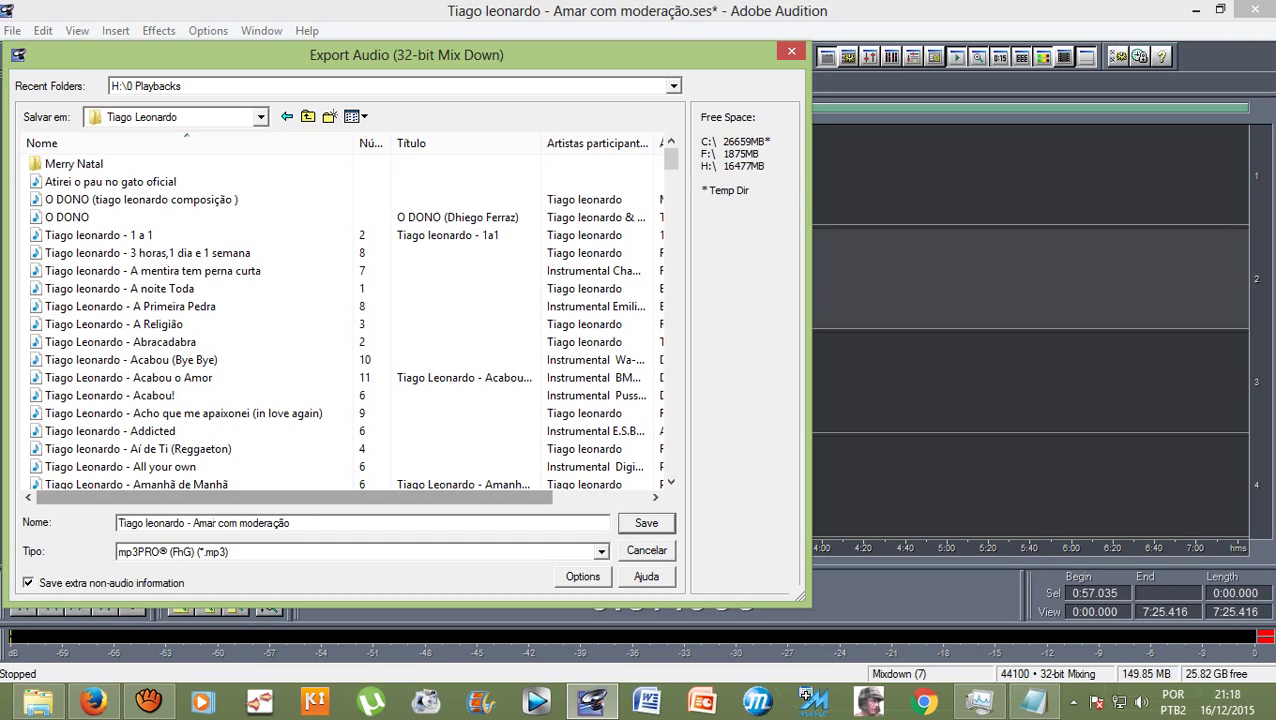
key(Delete)
key(Delete)
text(e)
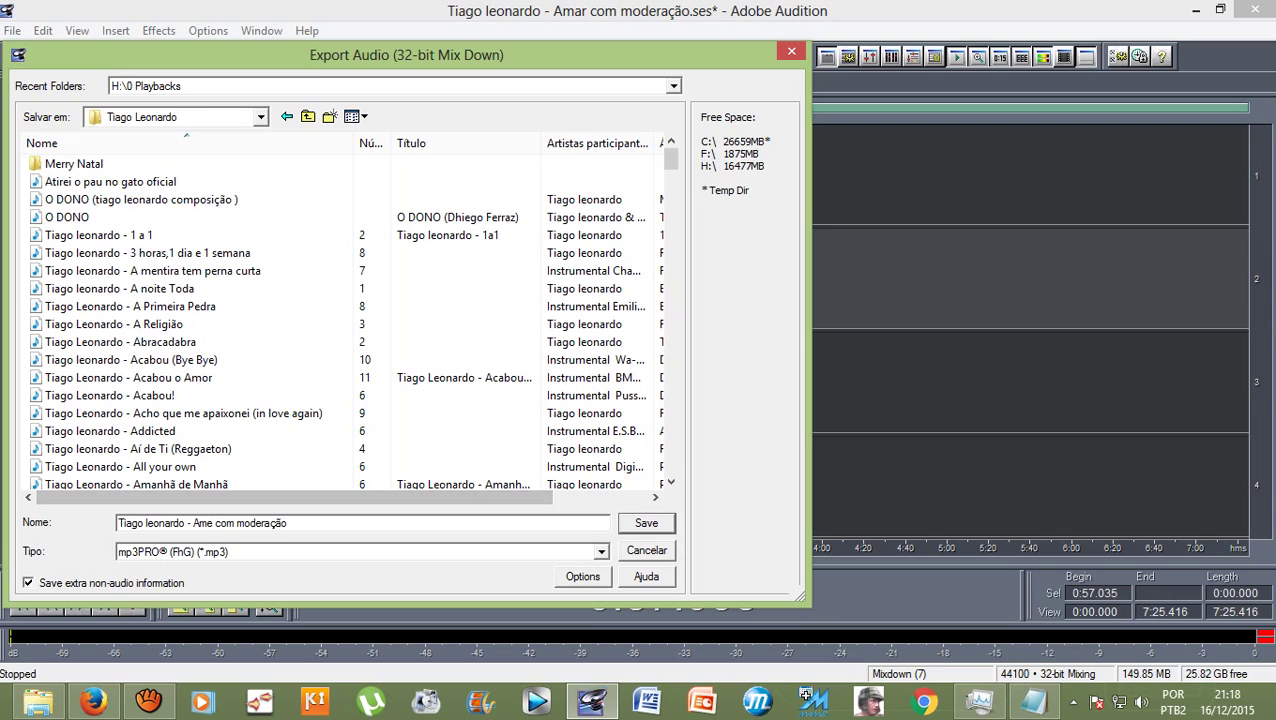
Step: Choose mp3PRO® (FhG) (*.mp3) as the export file type
click(601, 551)
click(172, 474)
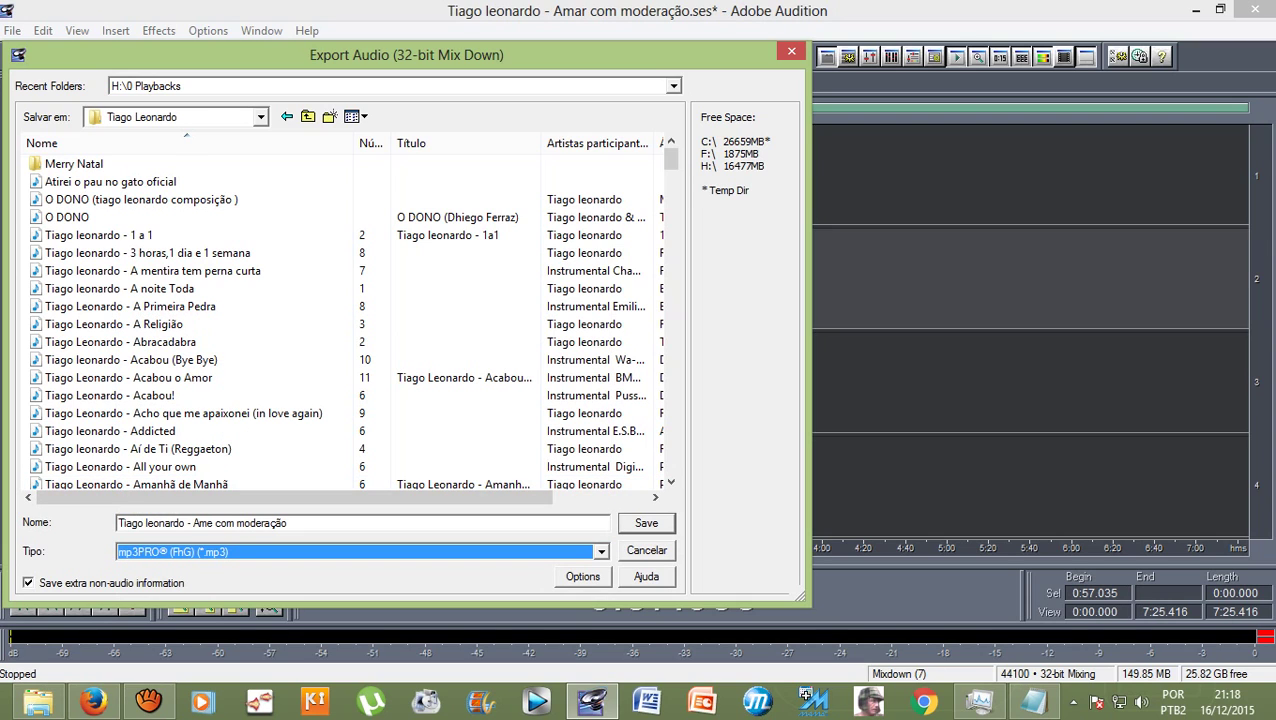
click(601, 551)
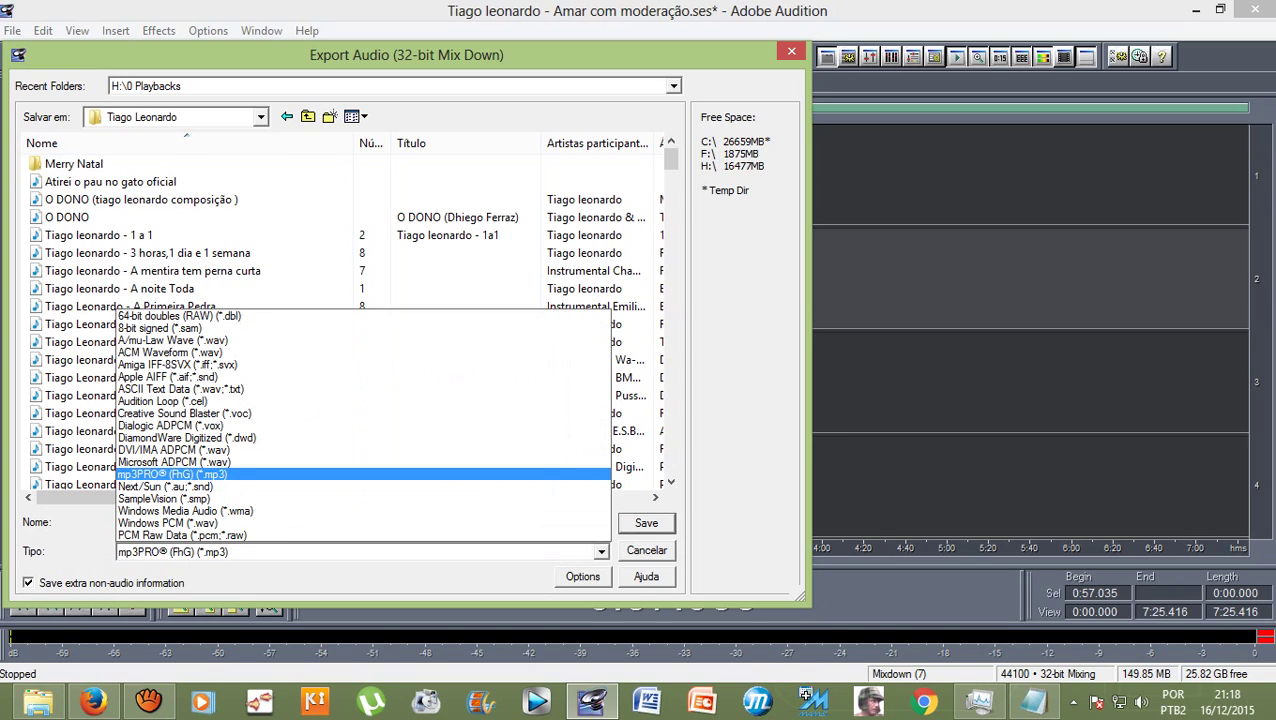
key(Return)
Step: Append "playback" to the export file name and choose the Playbacks folder as the destination
click(288, 523)
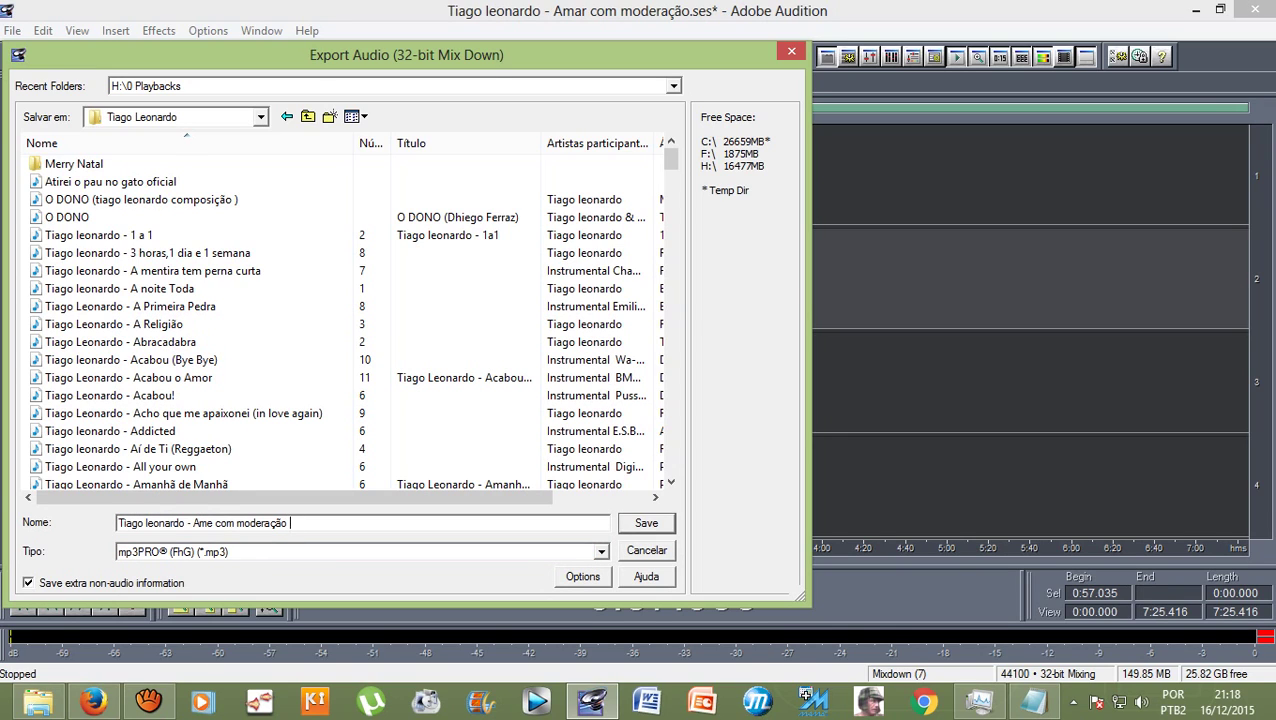
text(playback)
click(307, 116)
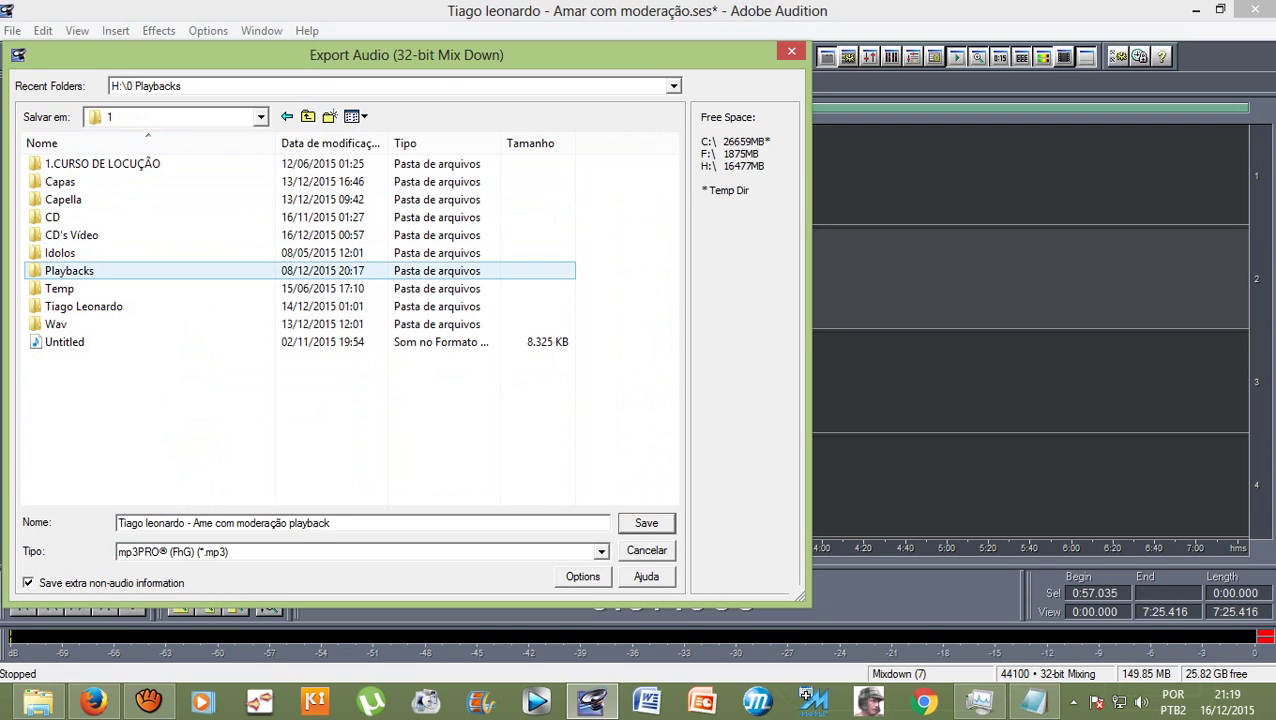
double_click(69, 270)
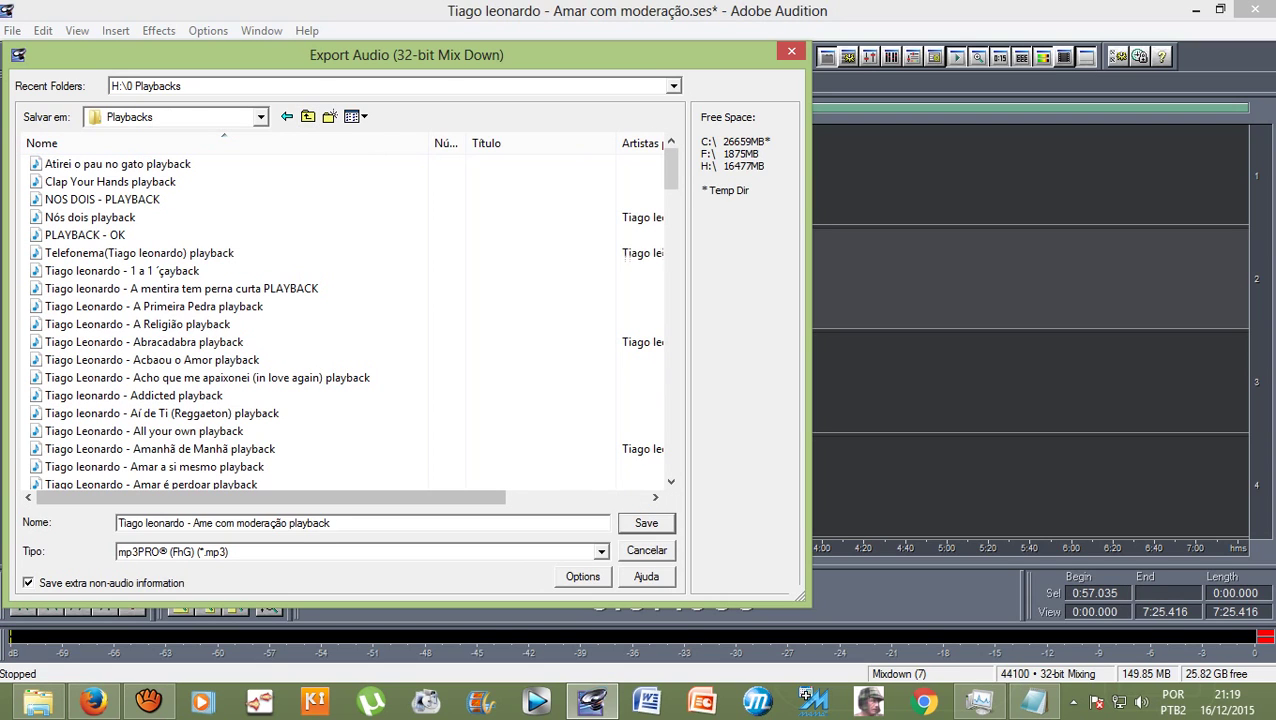
Step: Save the playback export and replace the Mixdown (7) clip on Track 2 with Mixdown (5)
key(Return)
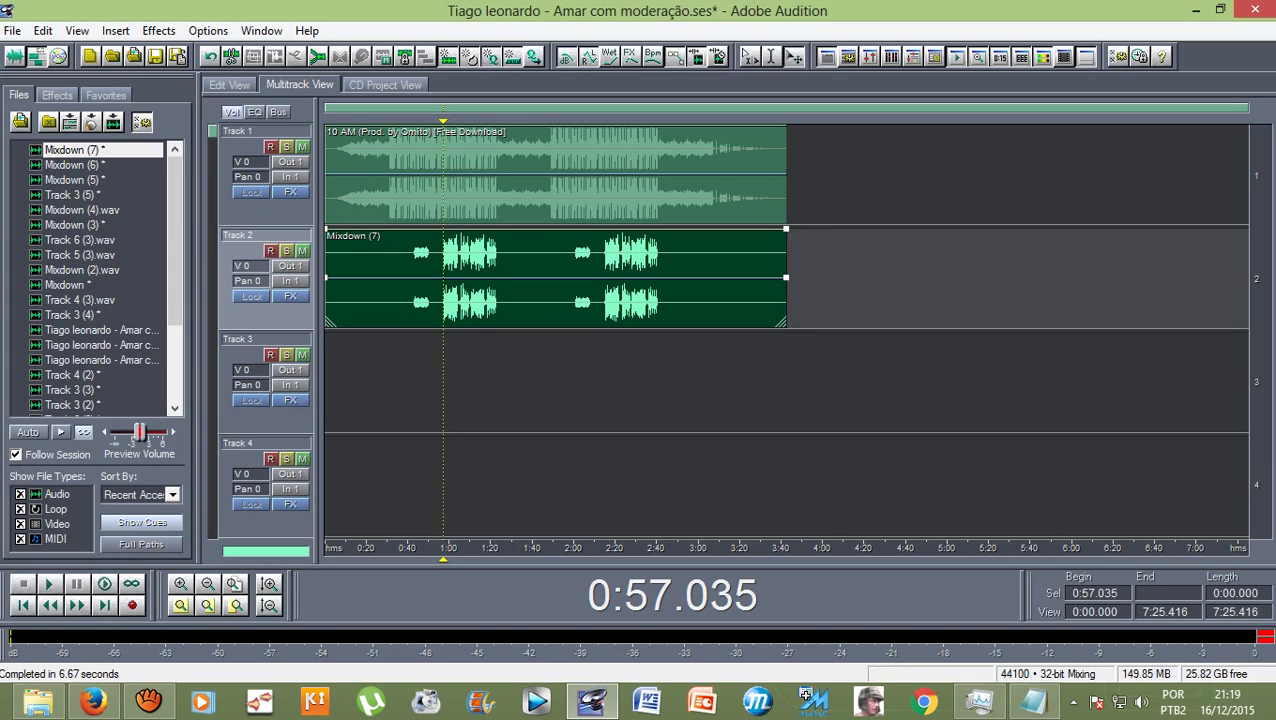
key(Delete)
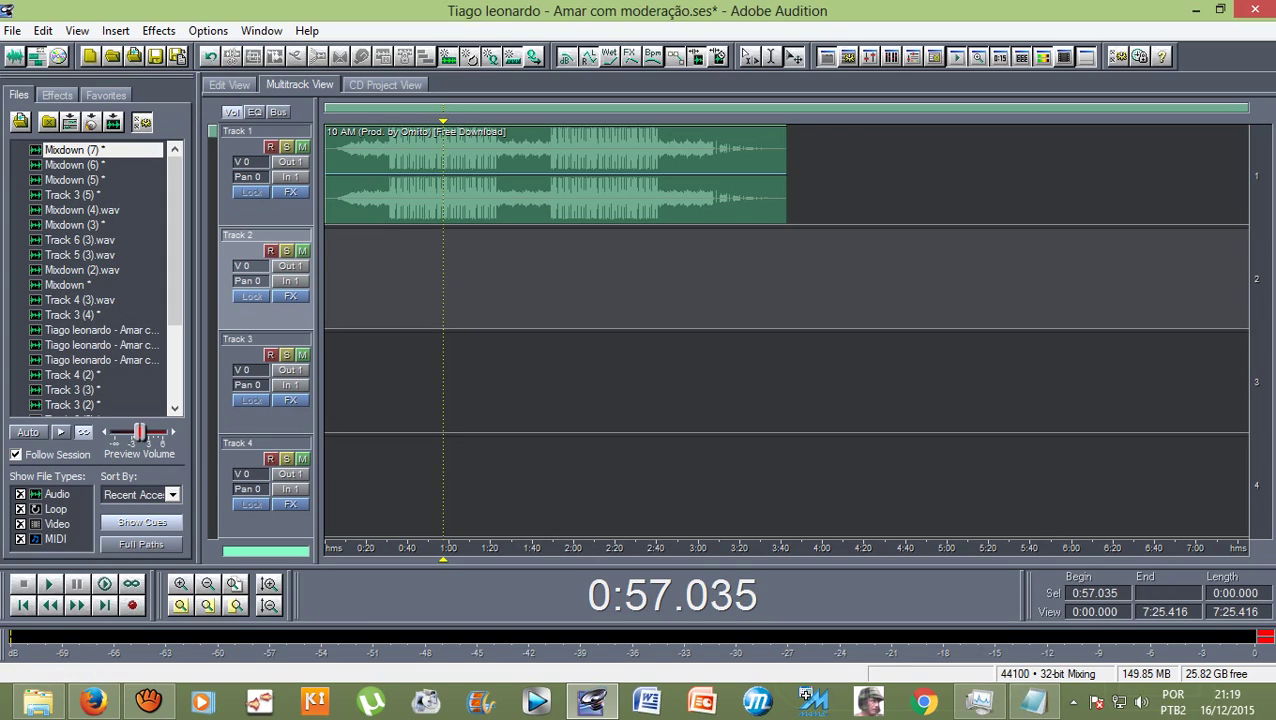
drag(75, 164, 361, 296)
click(70, 179)
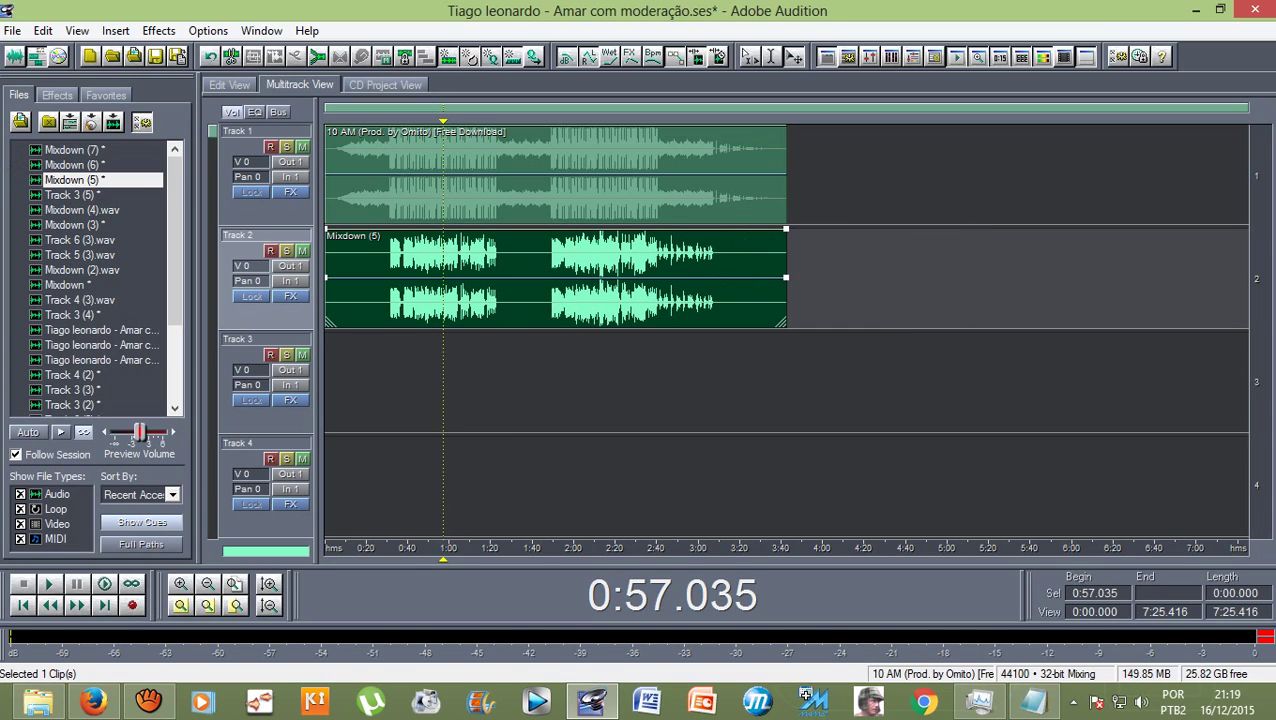
Step: Apply Auto-Tune Evo in C# Minor to the Mixdown (5) vocals from 0:31.369 to 3:10.000
drag(443, 121, 389, 121)
double_click(468, 280)
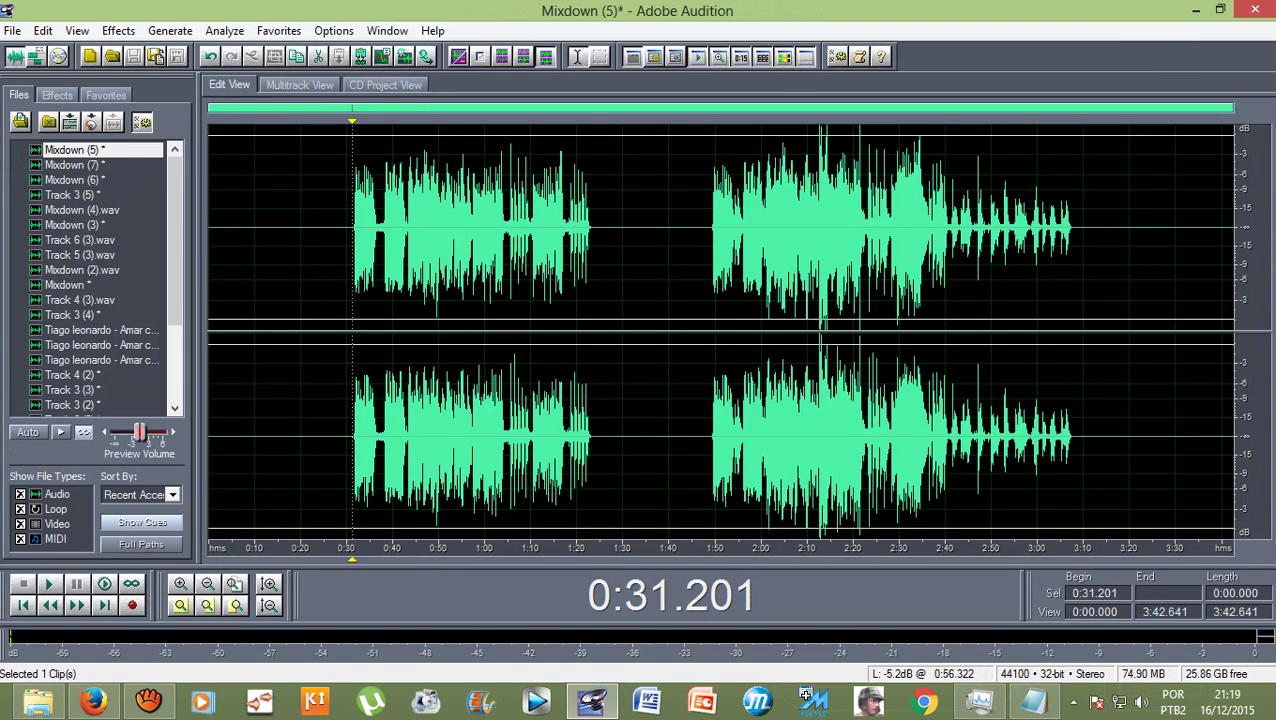
drag(1082, 163, 352, 163)
click(118, 30)
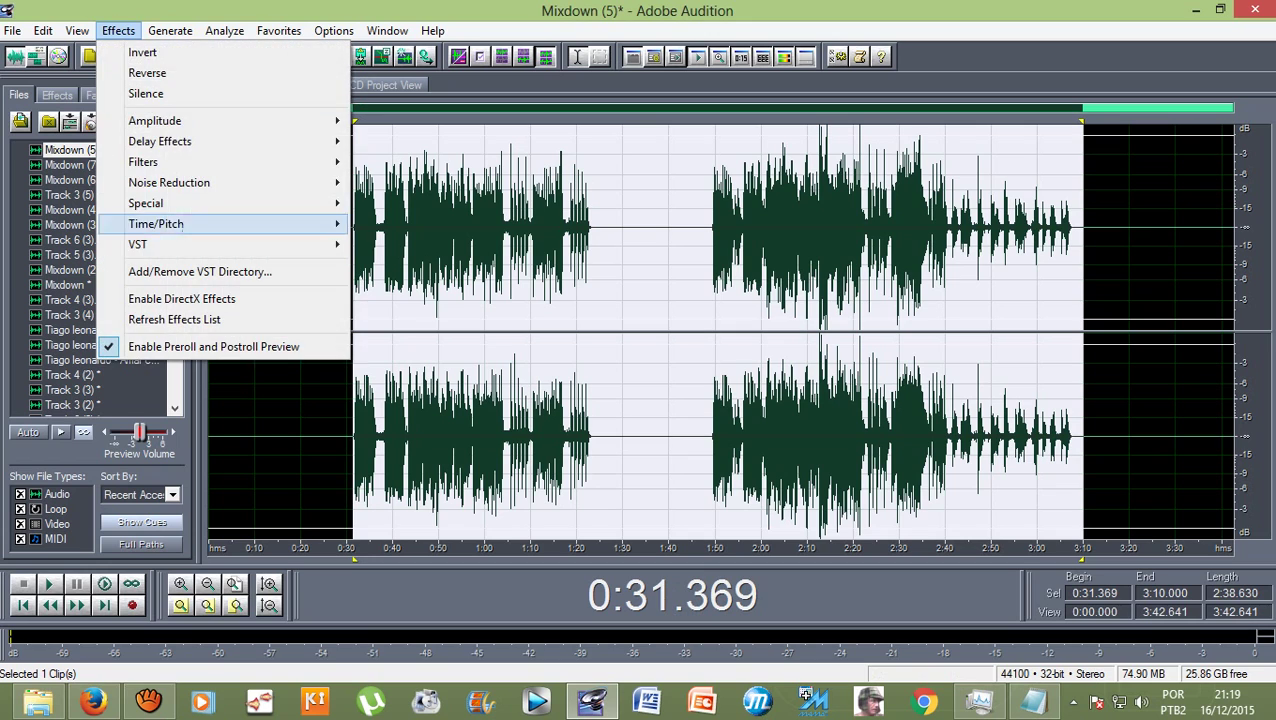
mouse_move(200, 244)
click(440, 245)
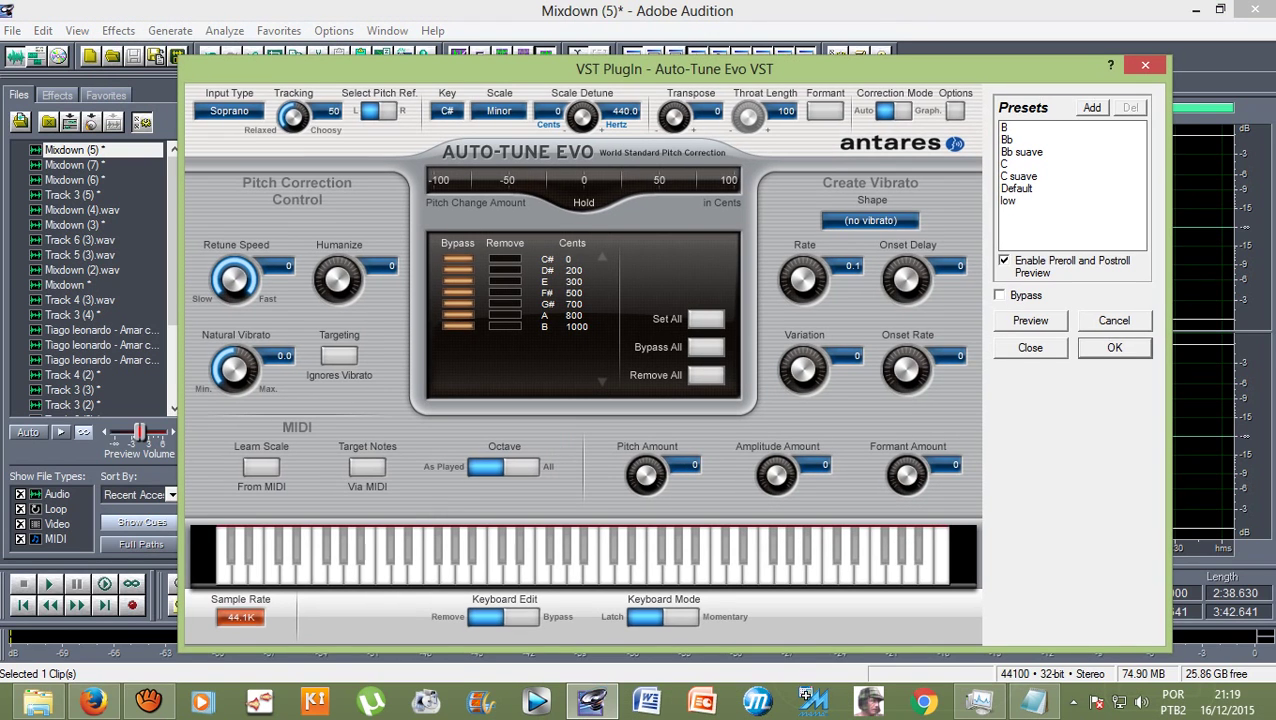
key(Return)
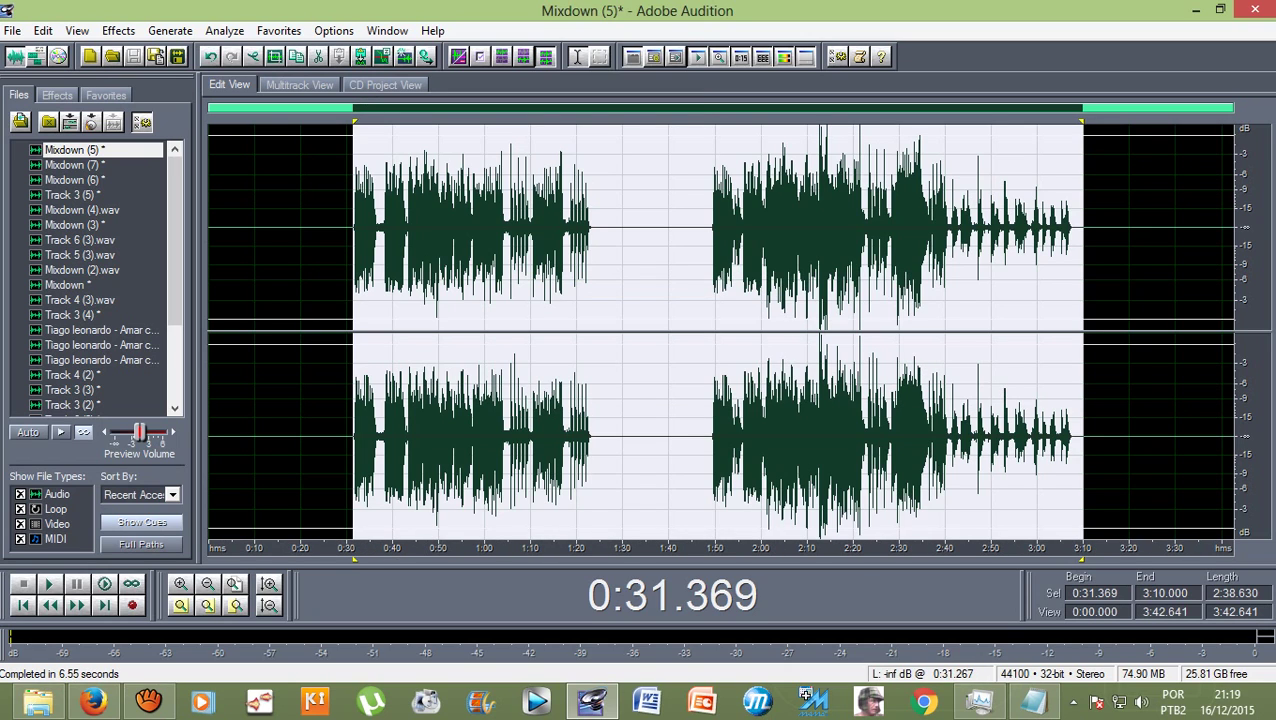
Step: Play the multitrack session from 0:30.000 to check the Auto-Tuned vocals over the beat
click(346, 227)
key(F12)
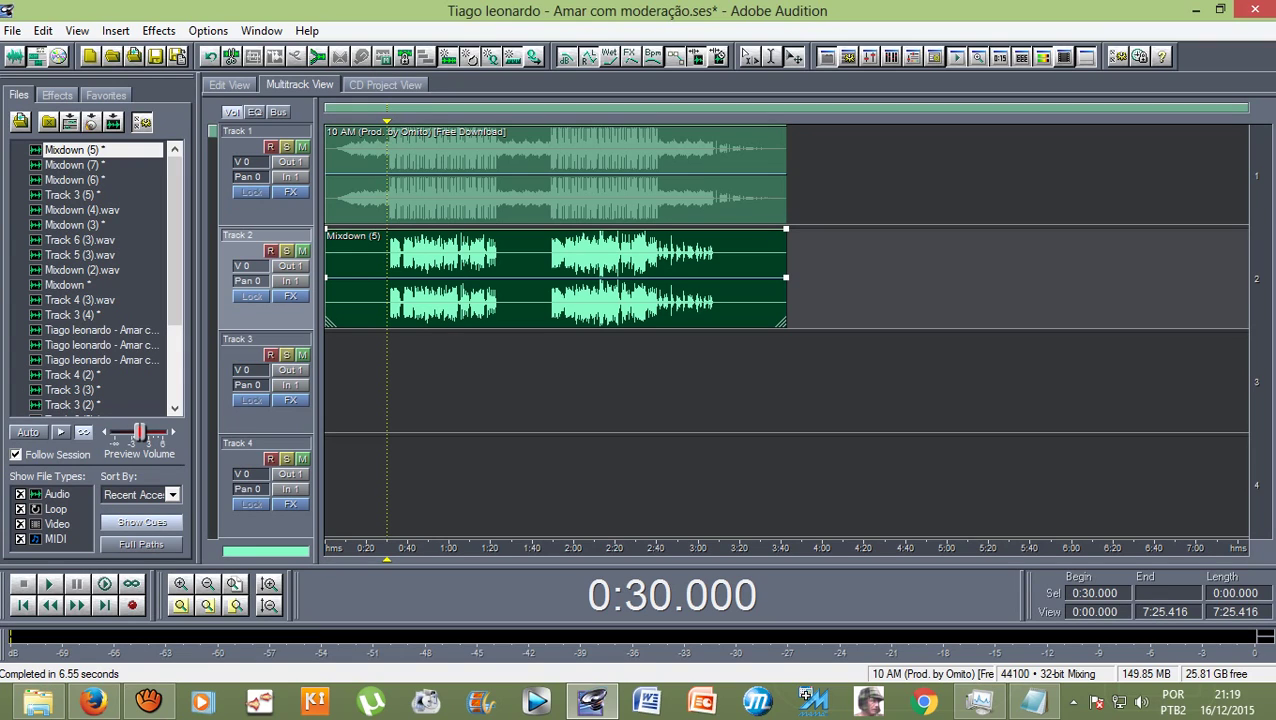
key(space)
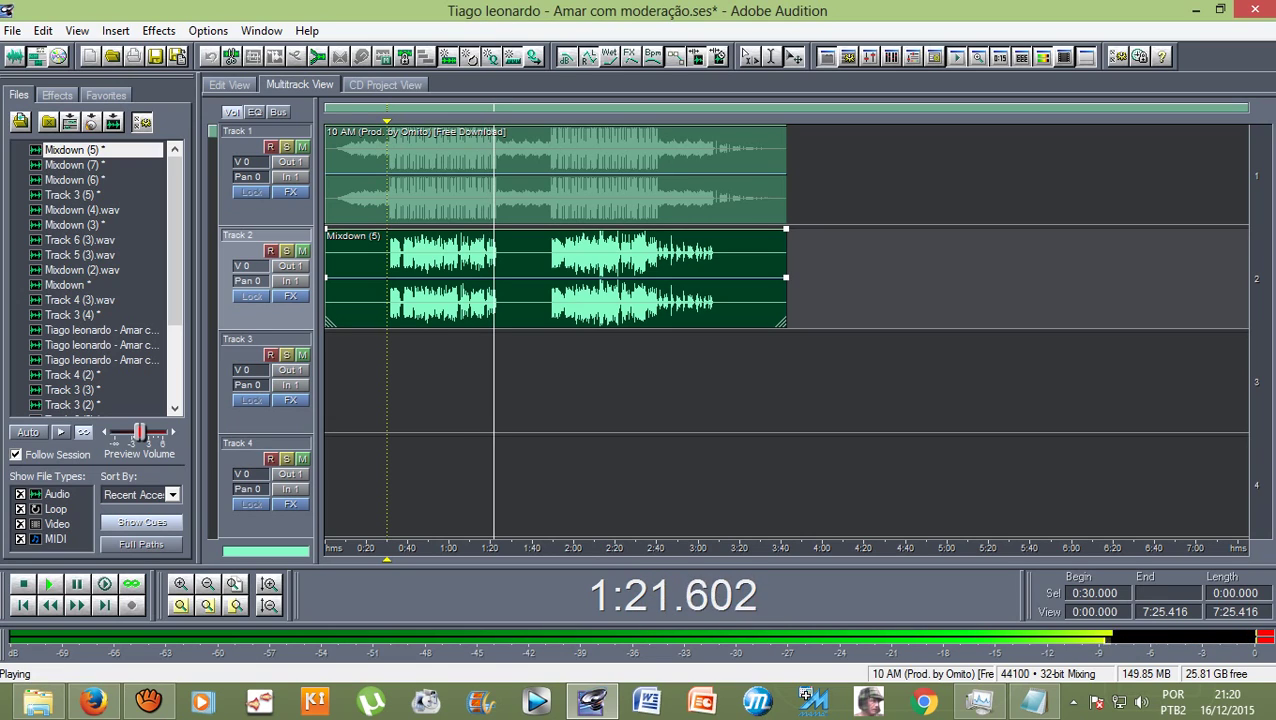
key(space)
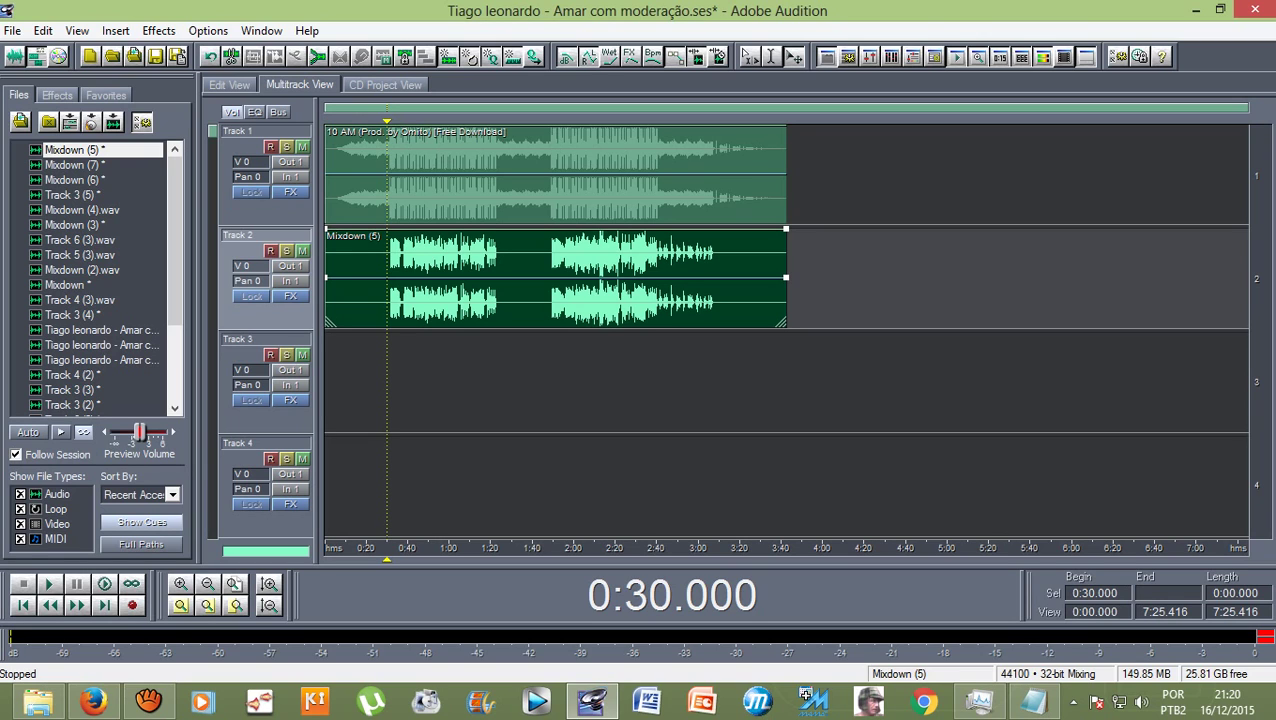
Step: Apply Auto-Tune Evo to the Mixdown (5) vocals from 0:31.369 to 3:10.000, with the key set to C Minor
double_click(448, 289)
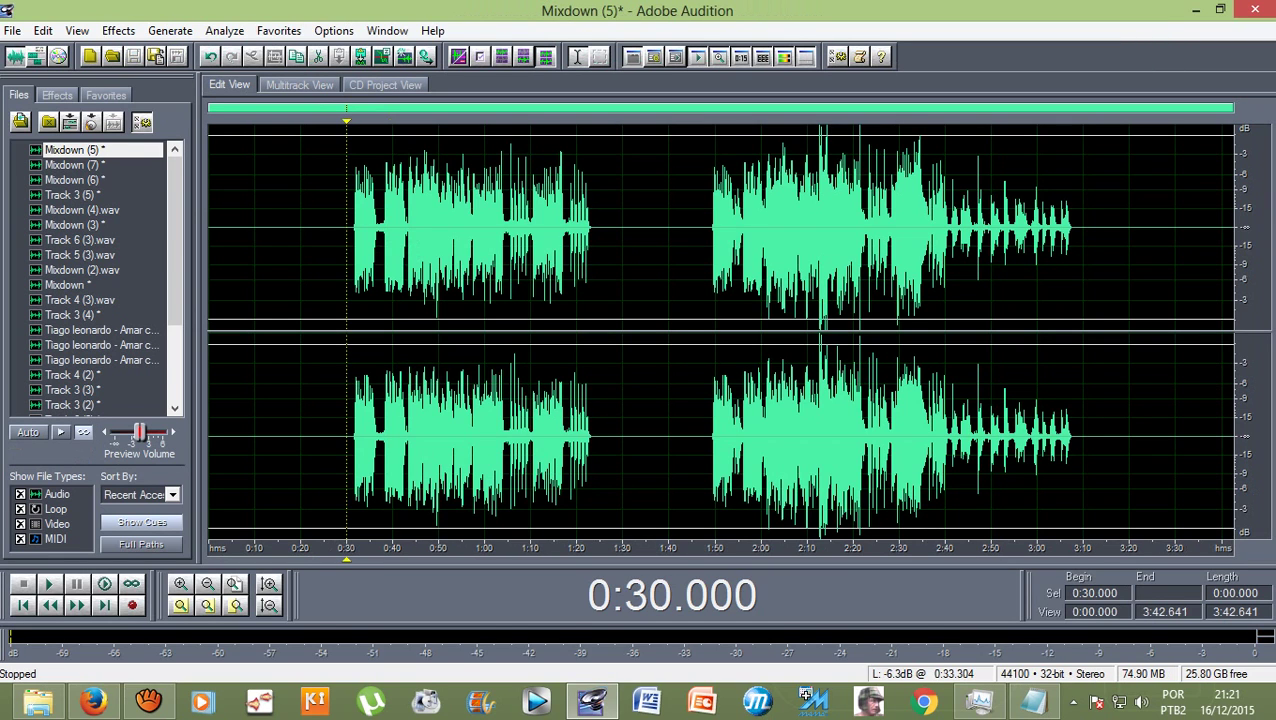
drag(353, 289, 1082, 289)
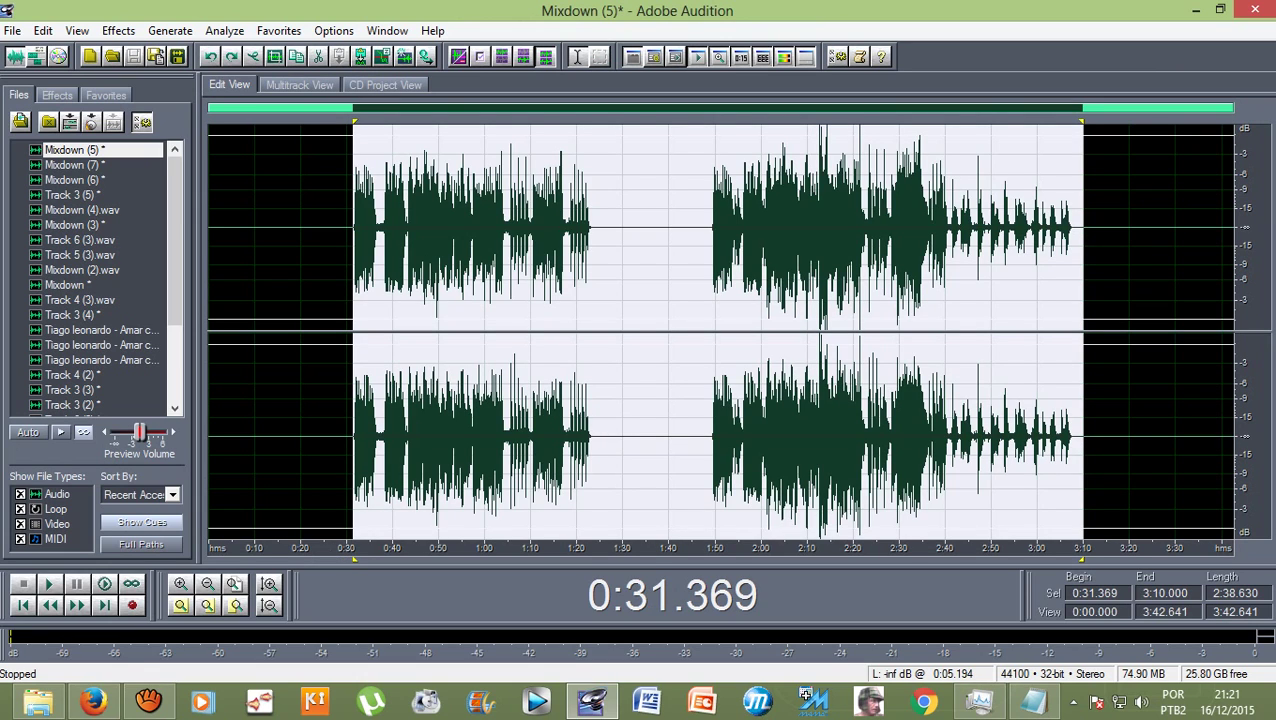
click(118, 30)
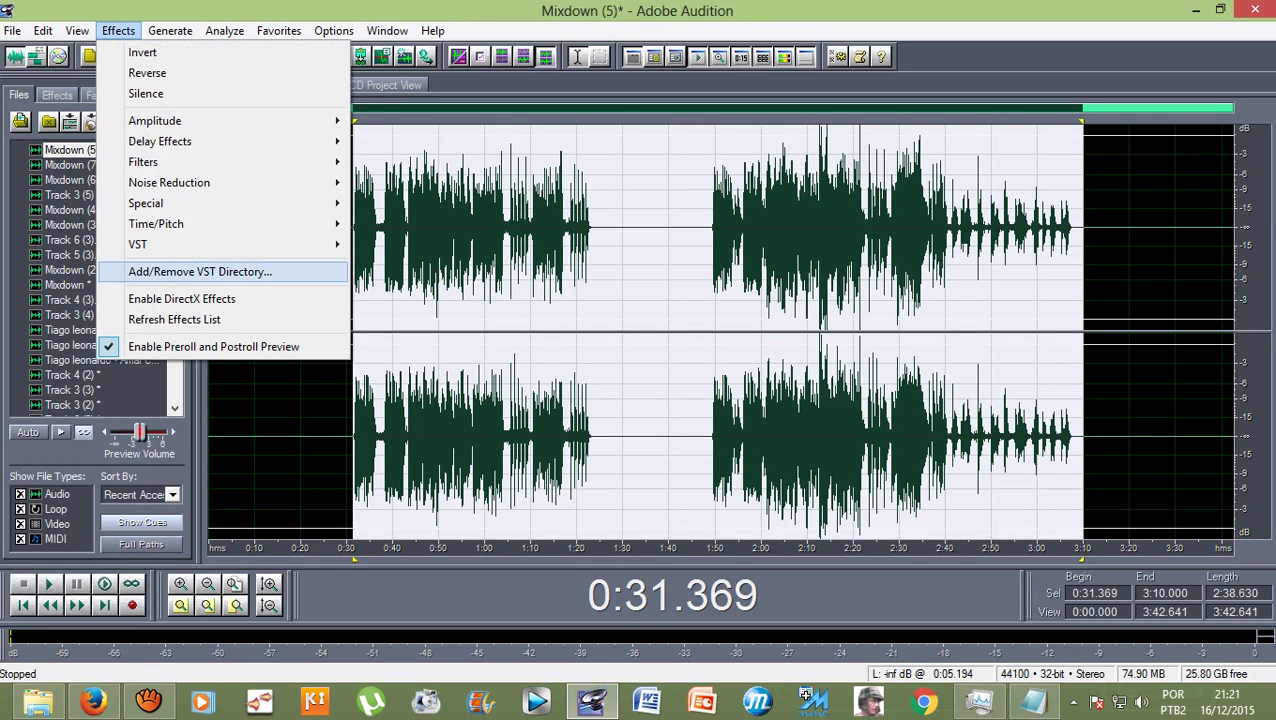
mouse_move(230, 244)
click(430, 244)
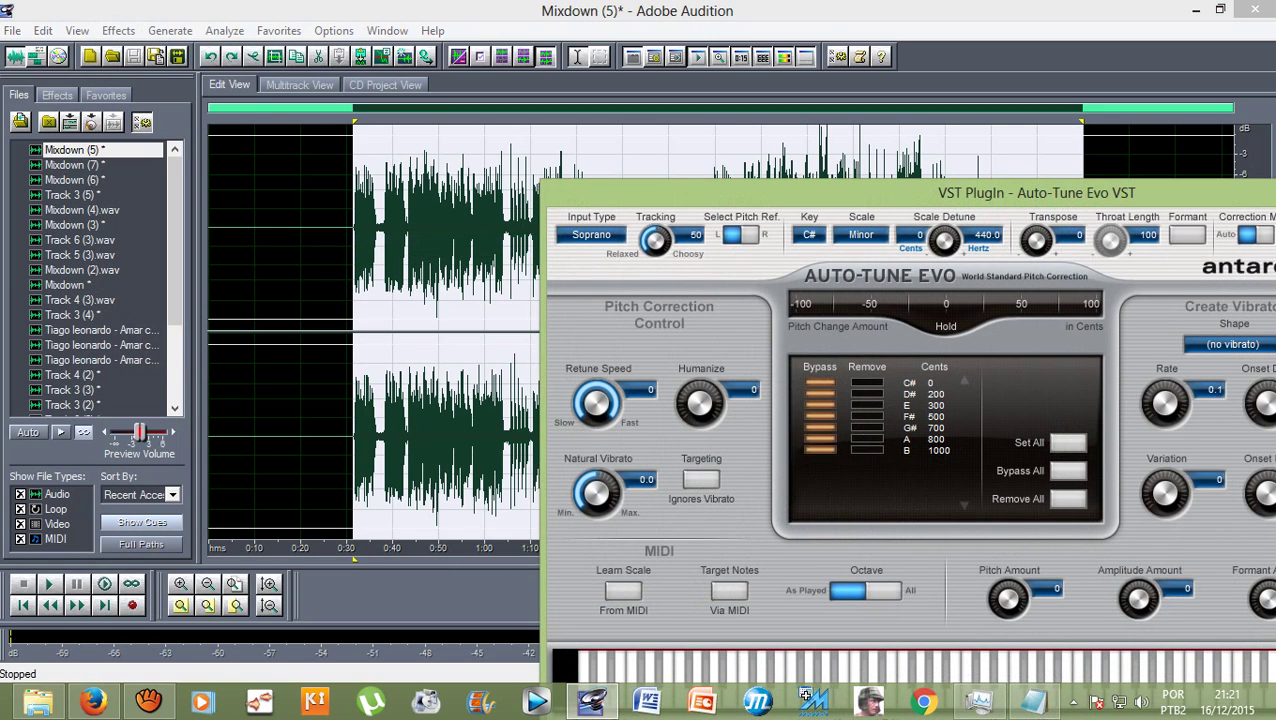
click(809, 234)
click(829, 255)
drag(1000, 192, 663, 107)
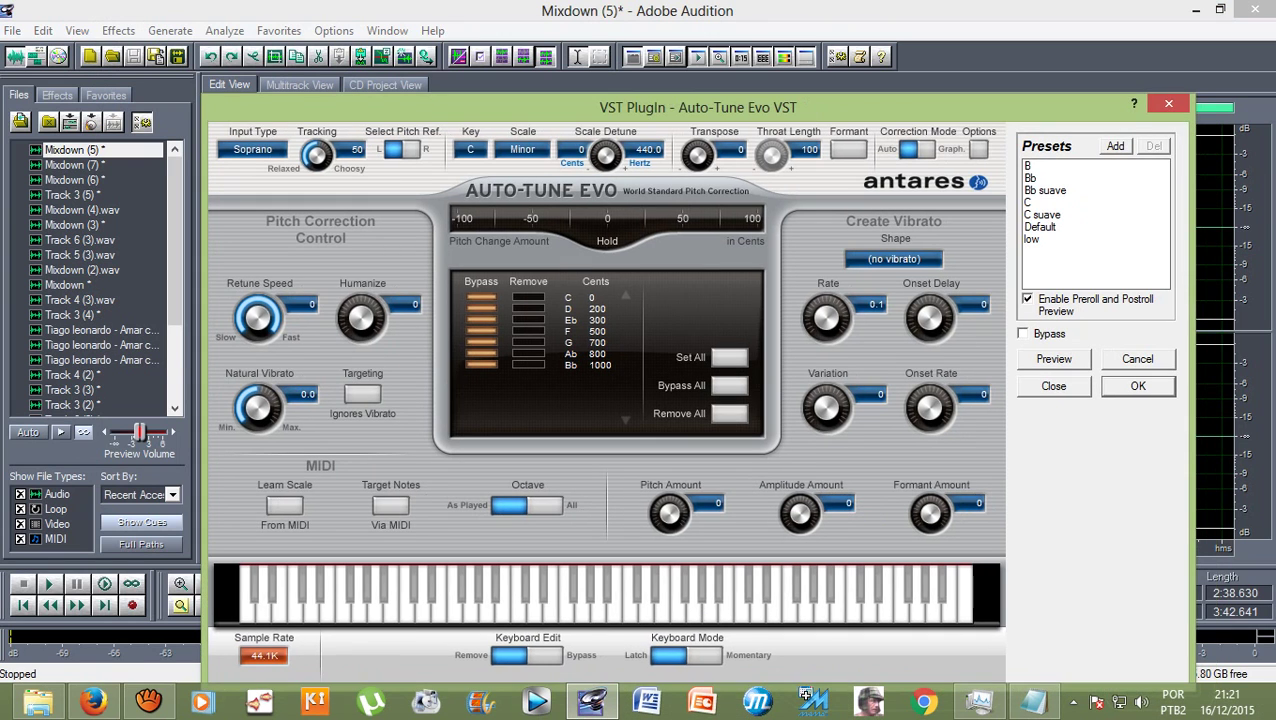
key(Return)
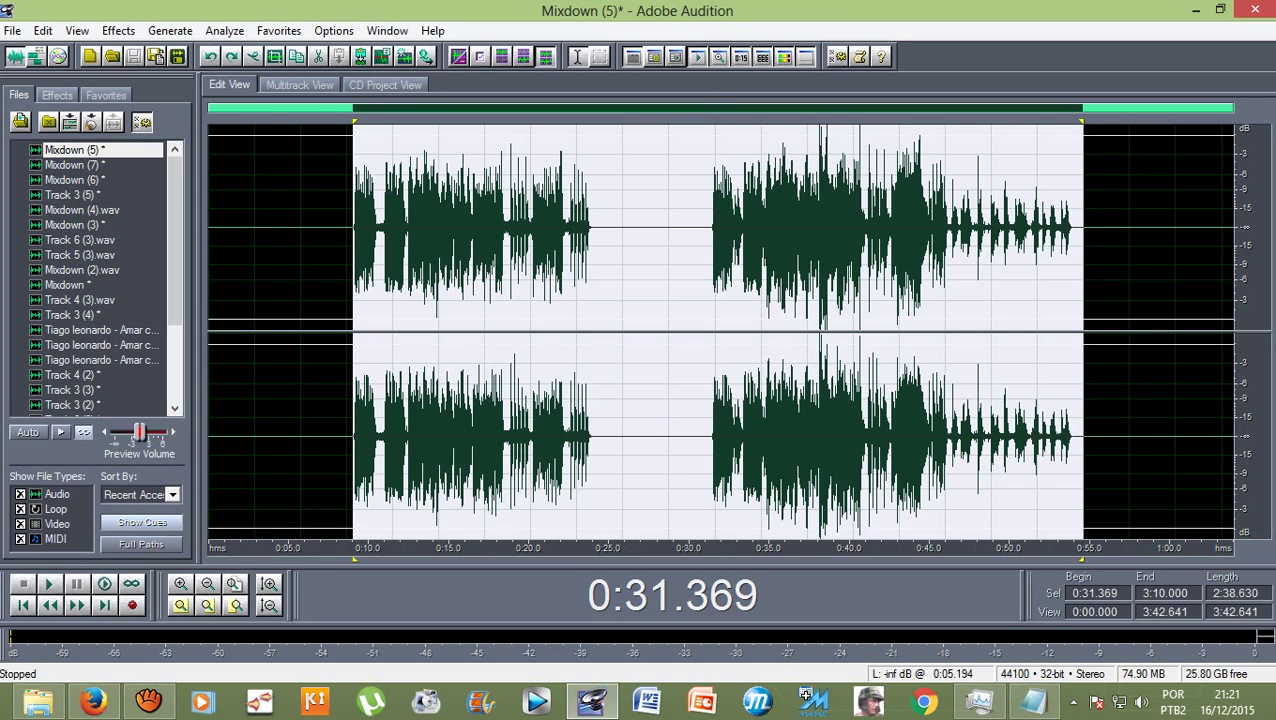
Step: Listen to the vocals tuned in C Minor together with the beat, starting at 0:30.000 in the multitrack session
click(348, 227)
click(299, 84)
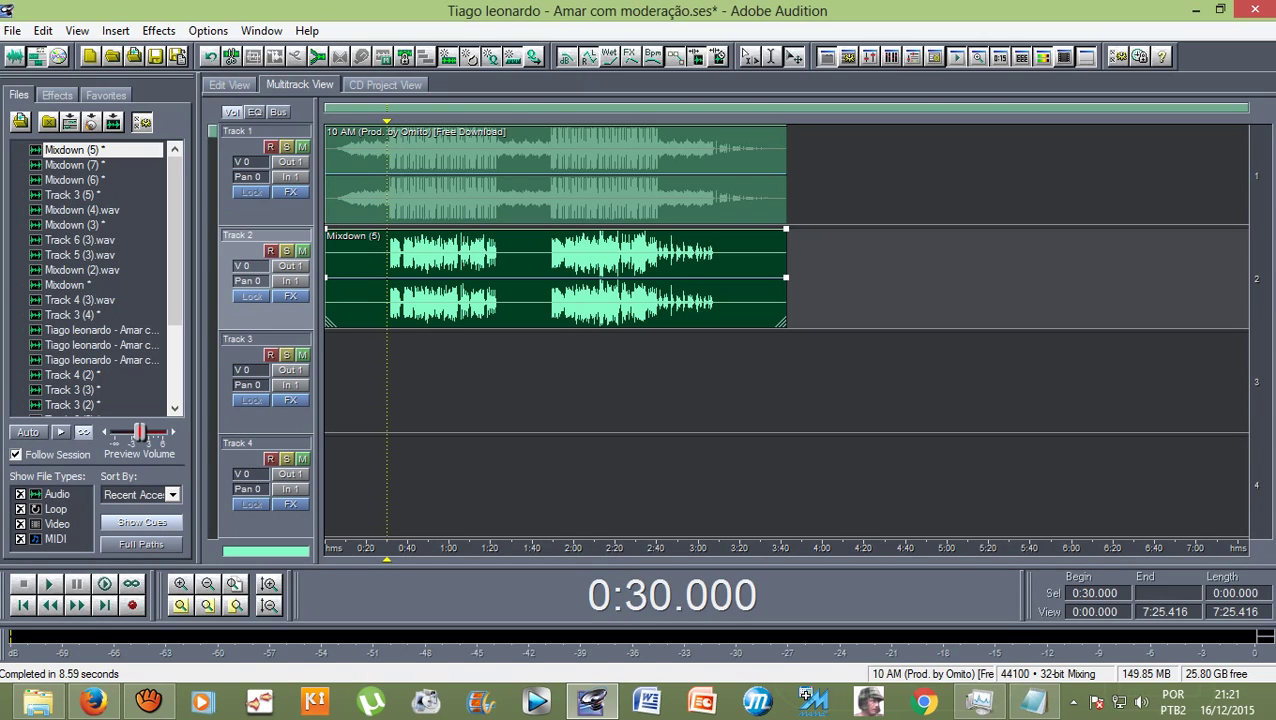
key(space)
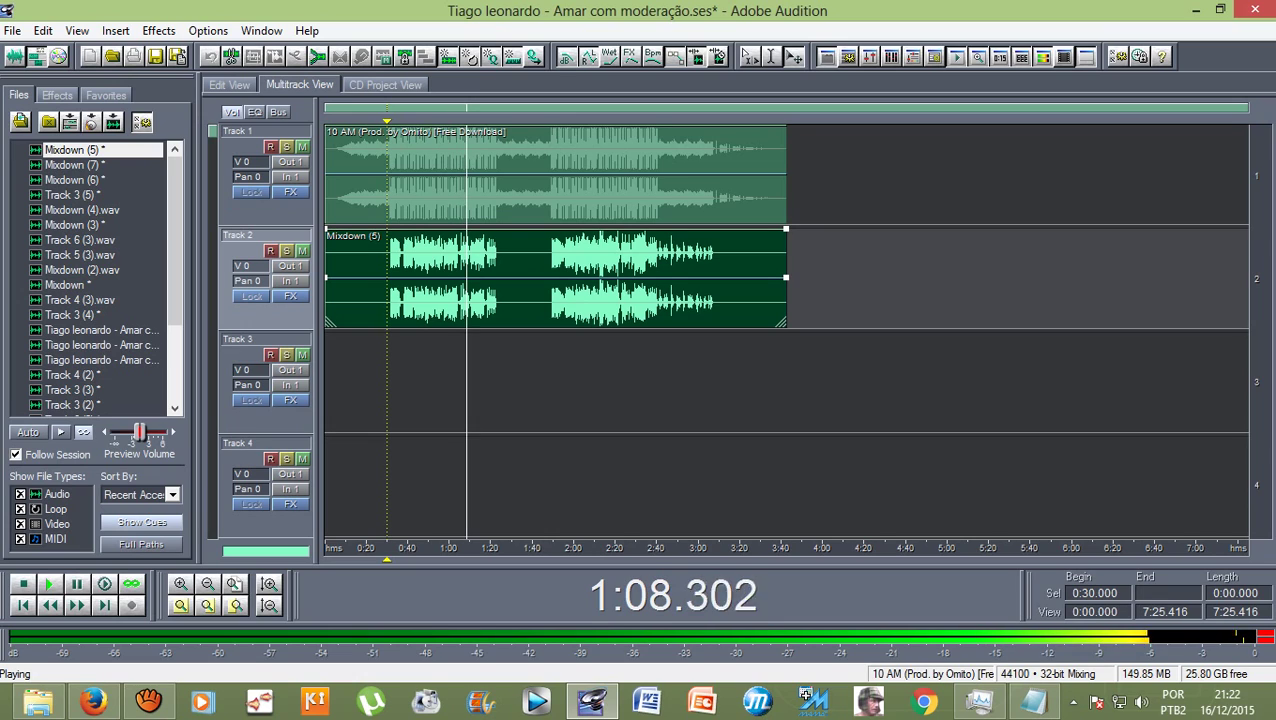
key(space)
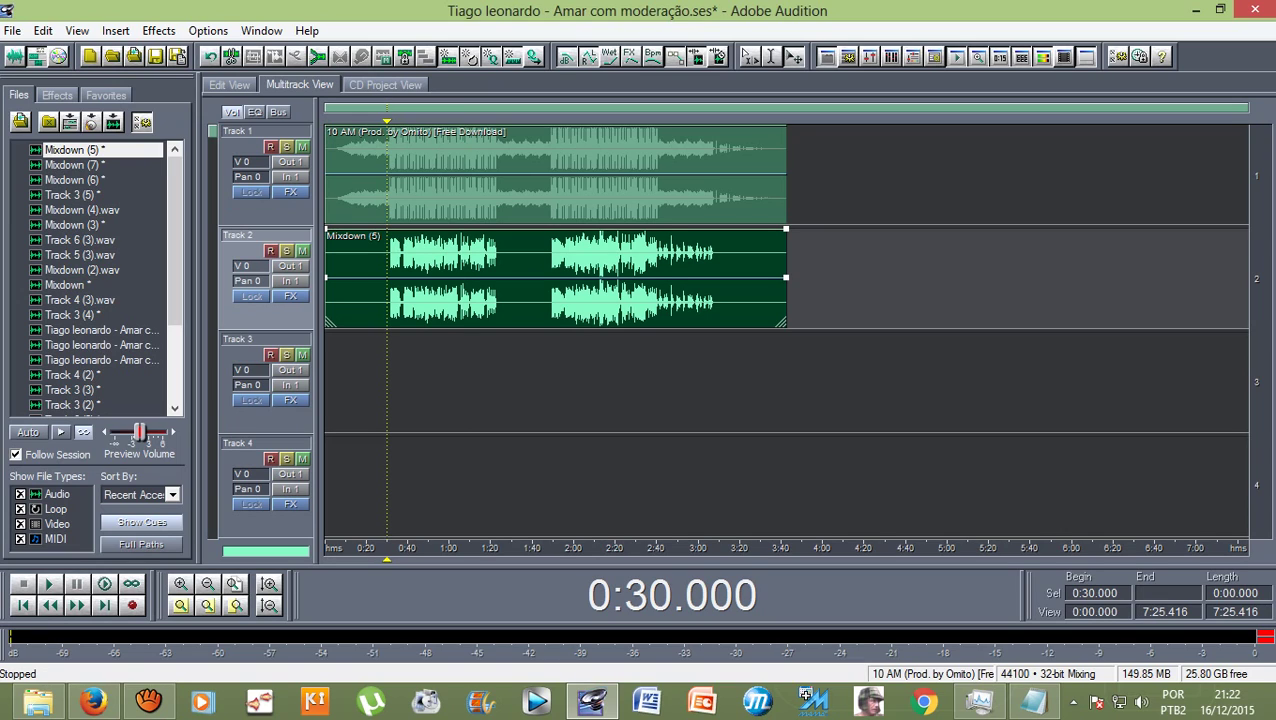
Step: Open Mixdown (5) for waveform editing and listen to the vocals from 0:55.627
drag(407, 121, 432, 121)
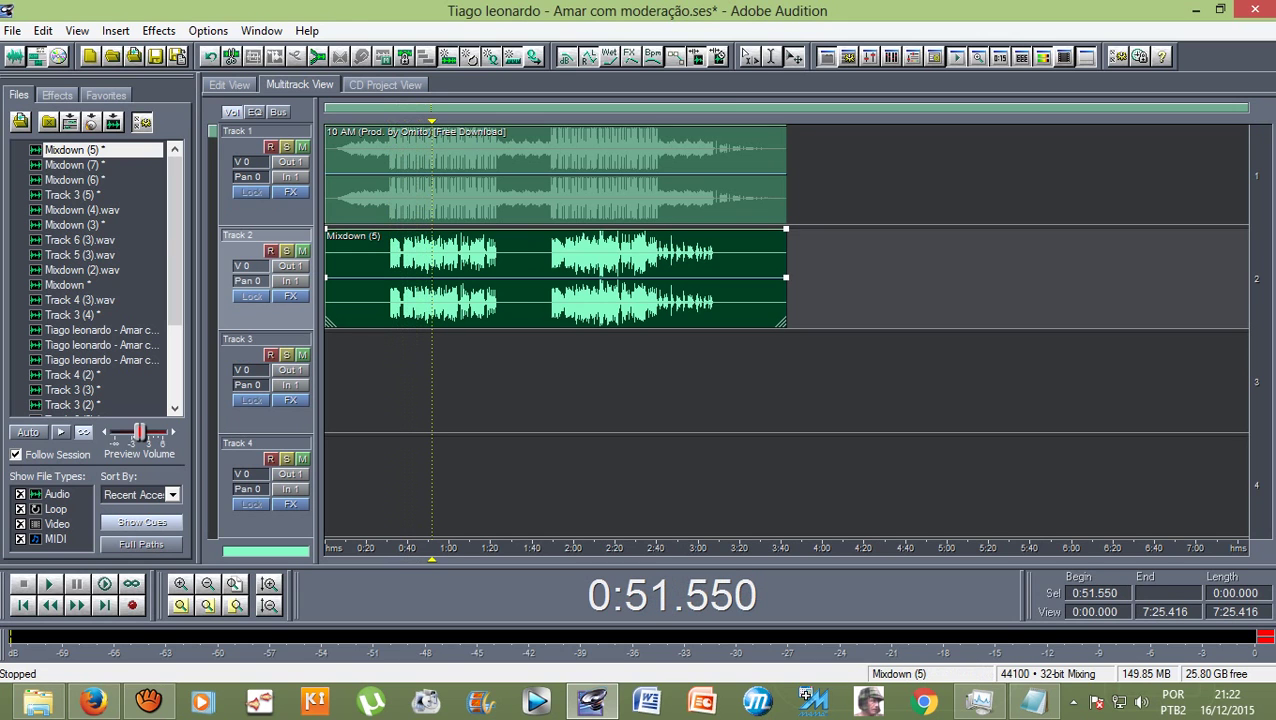
double_click(431, 280)
scroll(470, 270, up, 5)
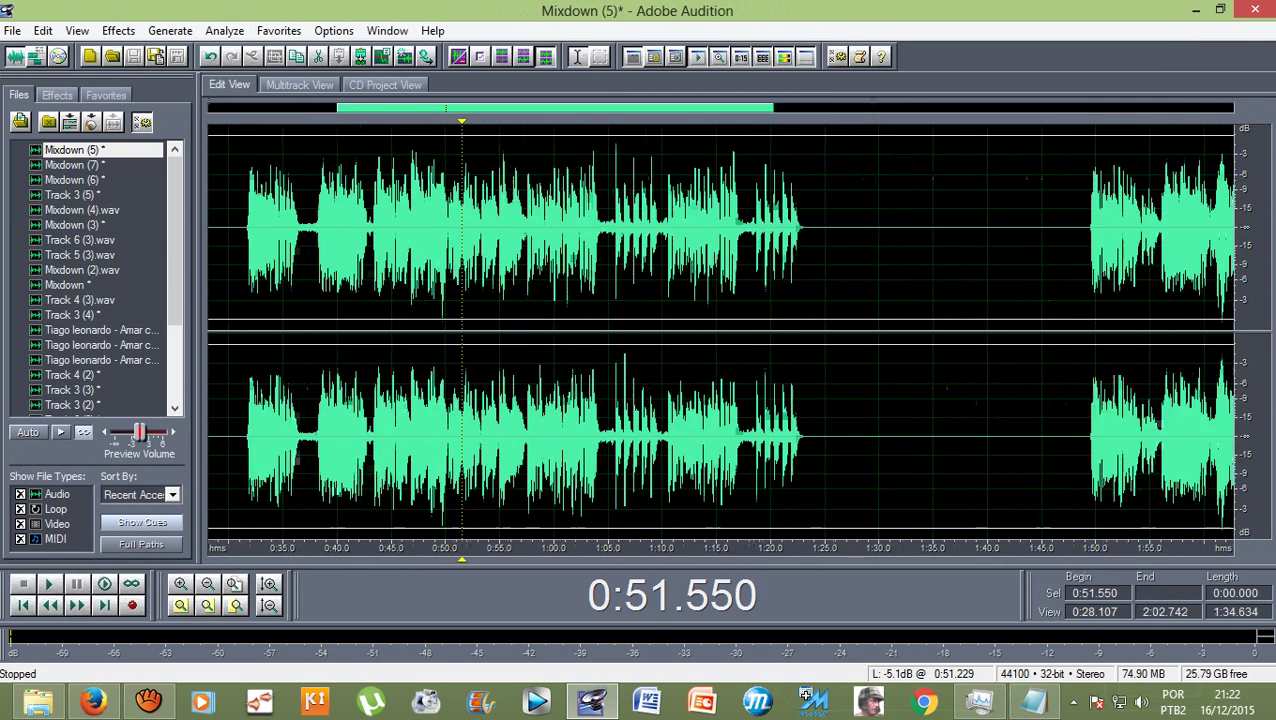
click(555, 182)
key(space)
scroll(600, 200, up, 3)
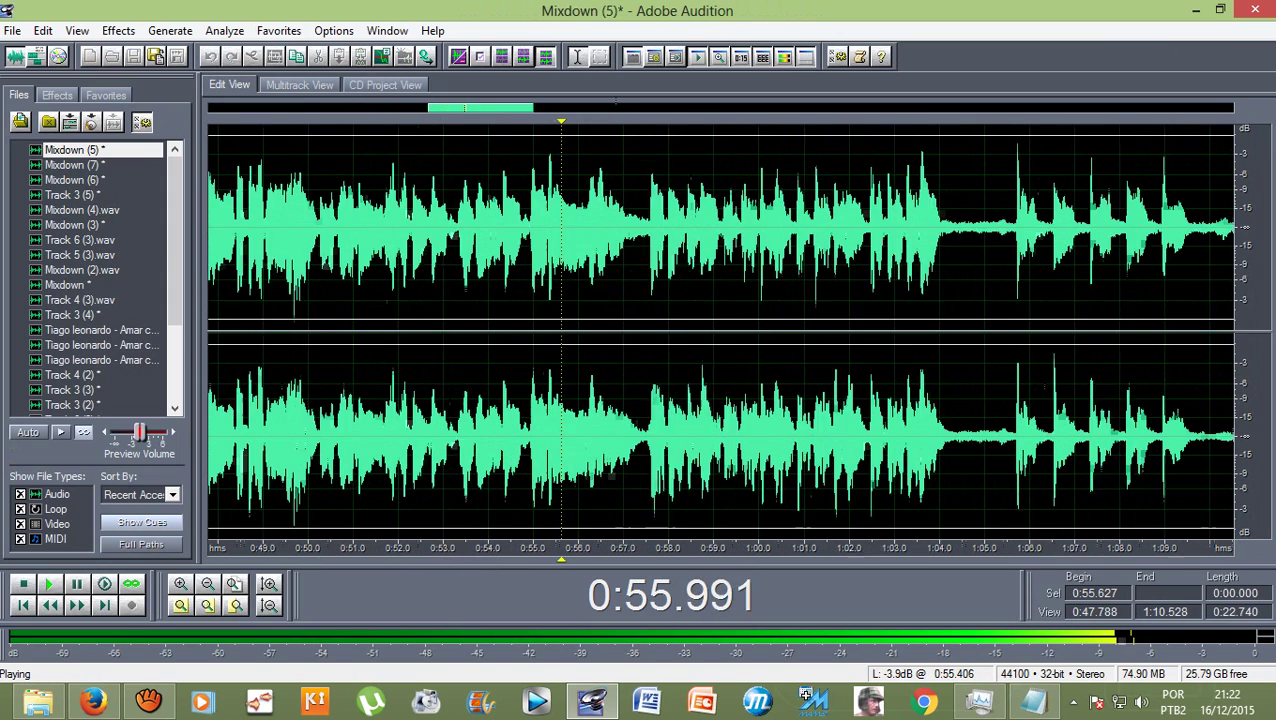
key(space)
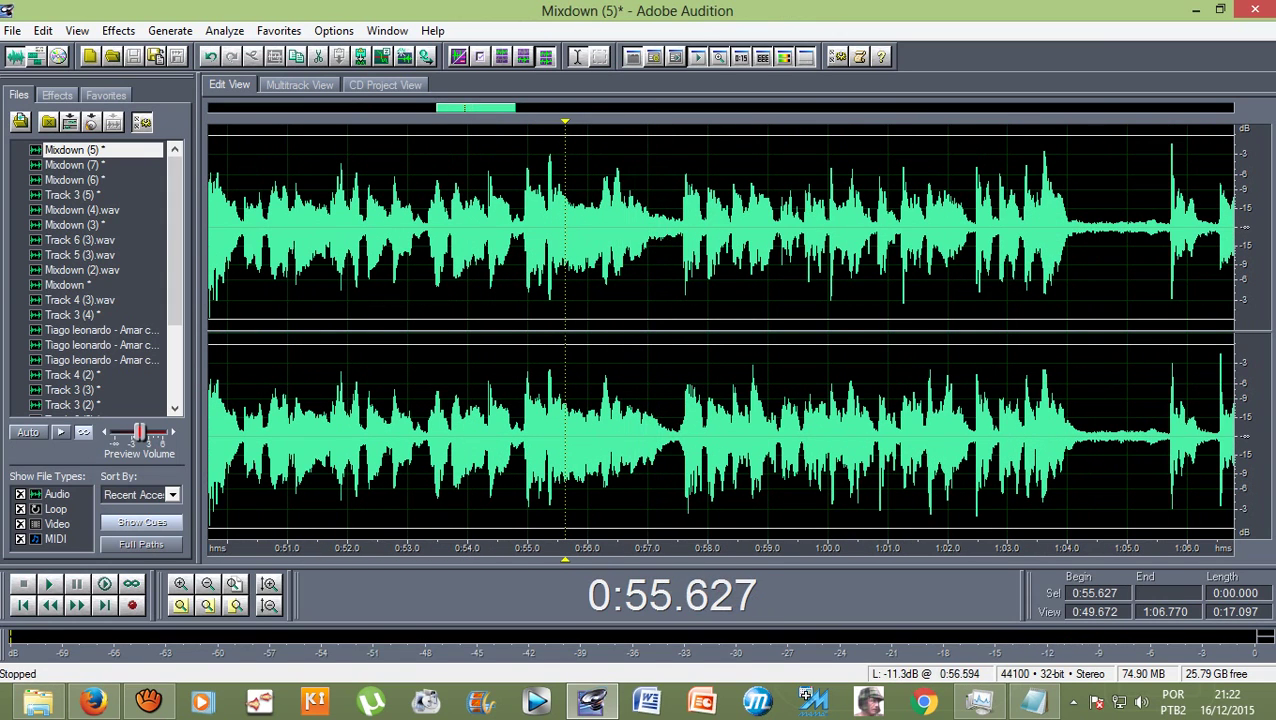
Step: Select the quiet vocal passage from 0:56.562 to 0:57.588 and amplify it by 1.35 dB
drag(623, 200, 683, 200)
scroll(683, 200, up, 2)
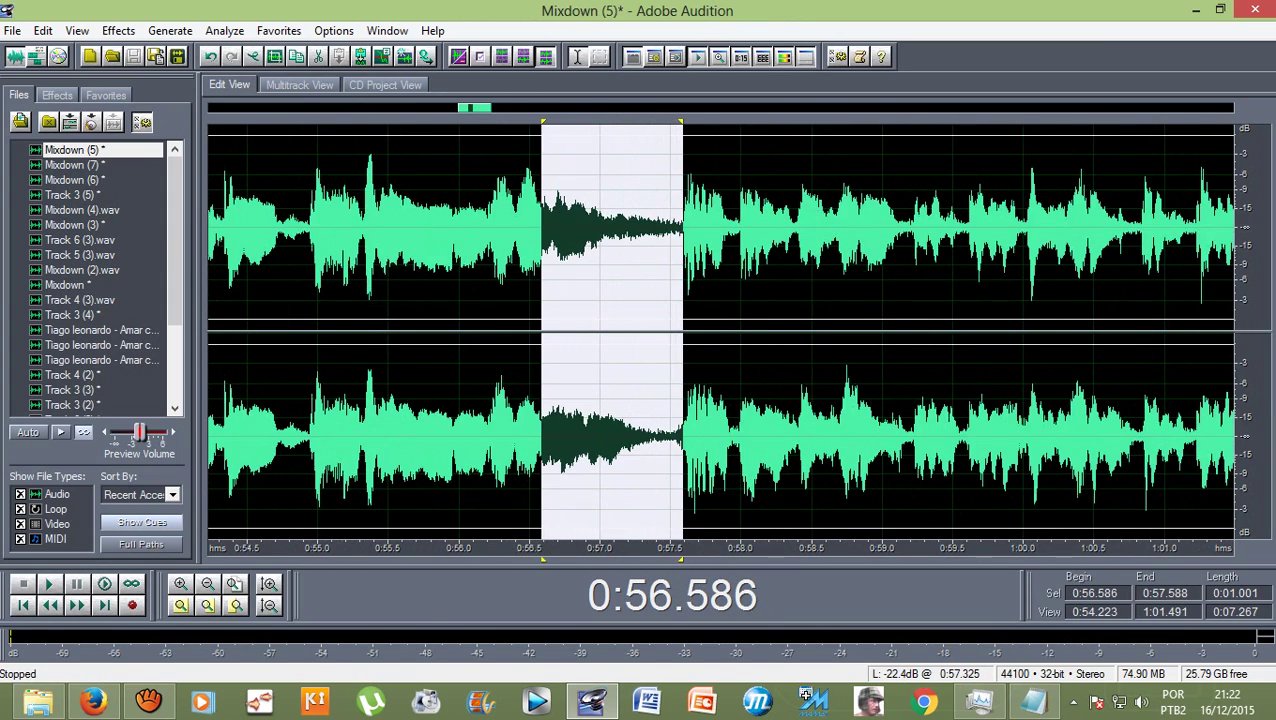
scroll(645, 220, up, 1)
drag(462, 121, 456, 121)
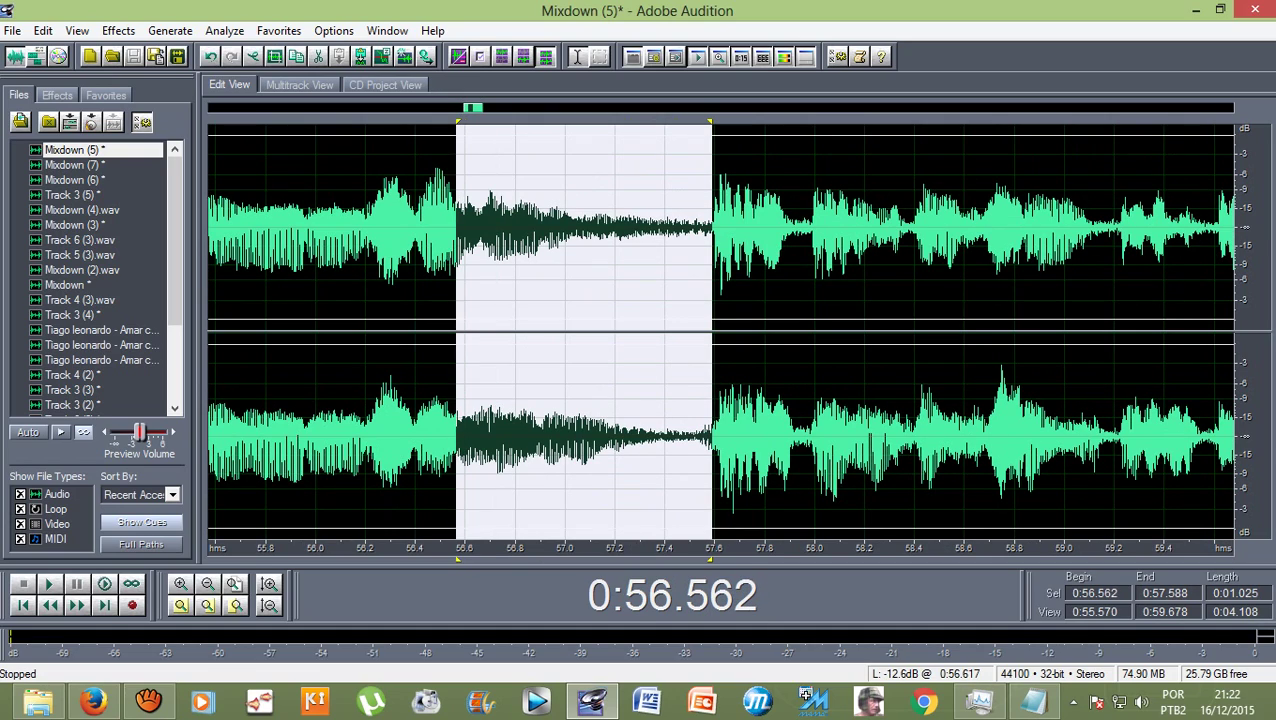
scroll(462, 220, down, 7)
scroll(440, 300, up, 3)
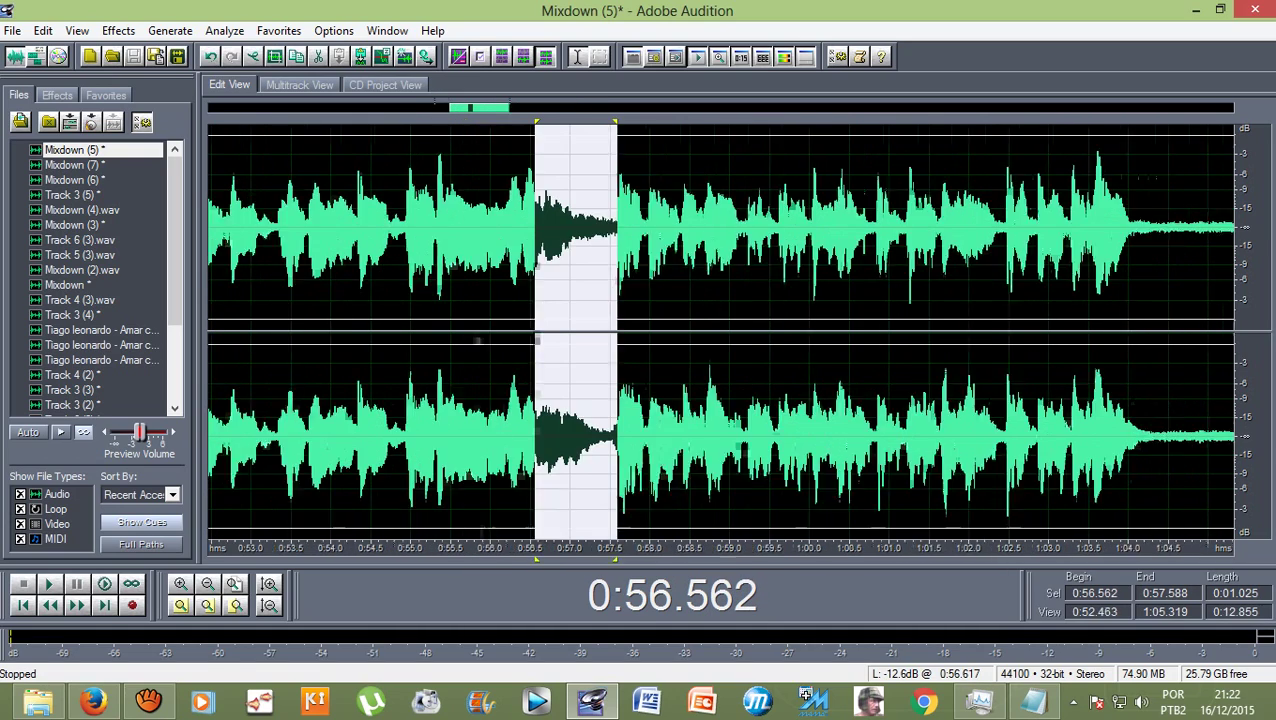
scroll(684, 300, down, 5)
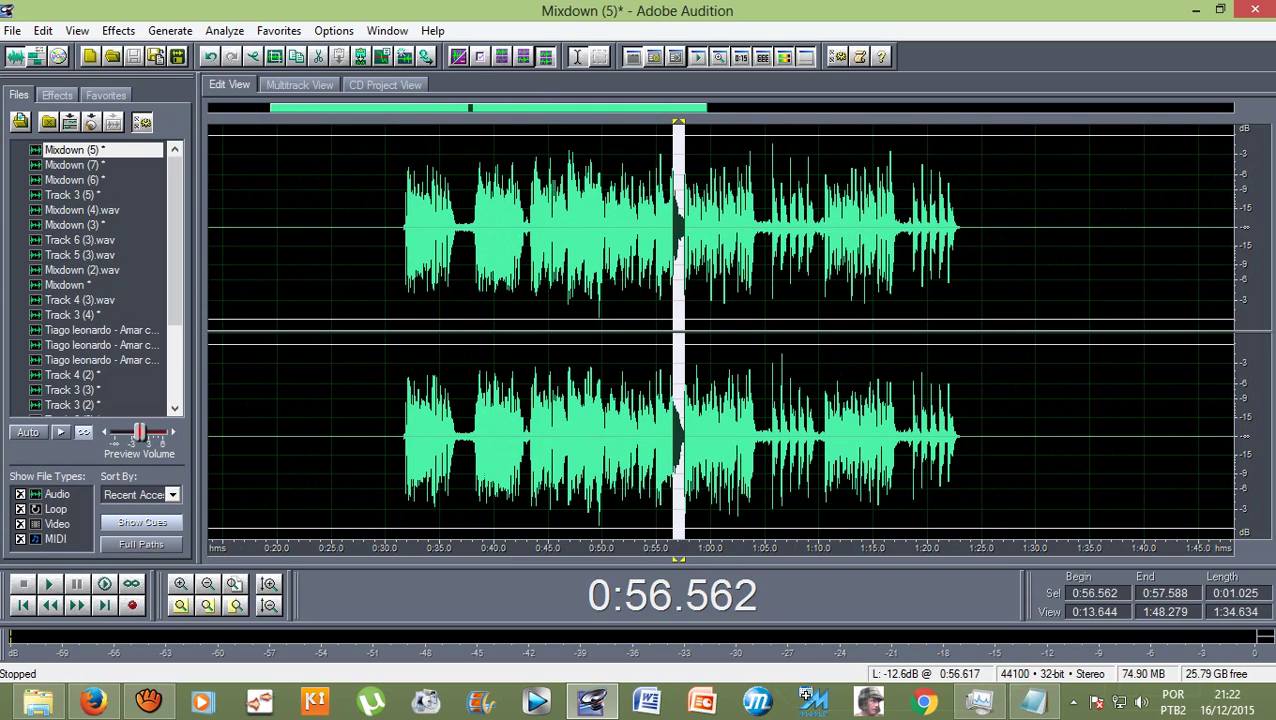
click(118, 30)
mouse_move(155, 120)
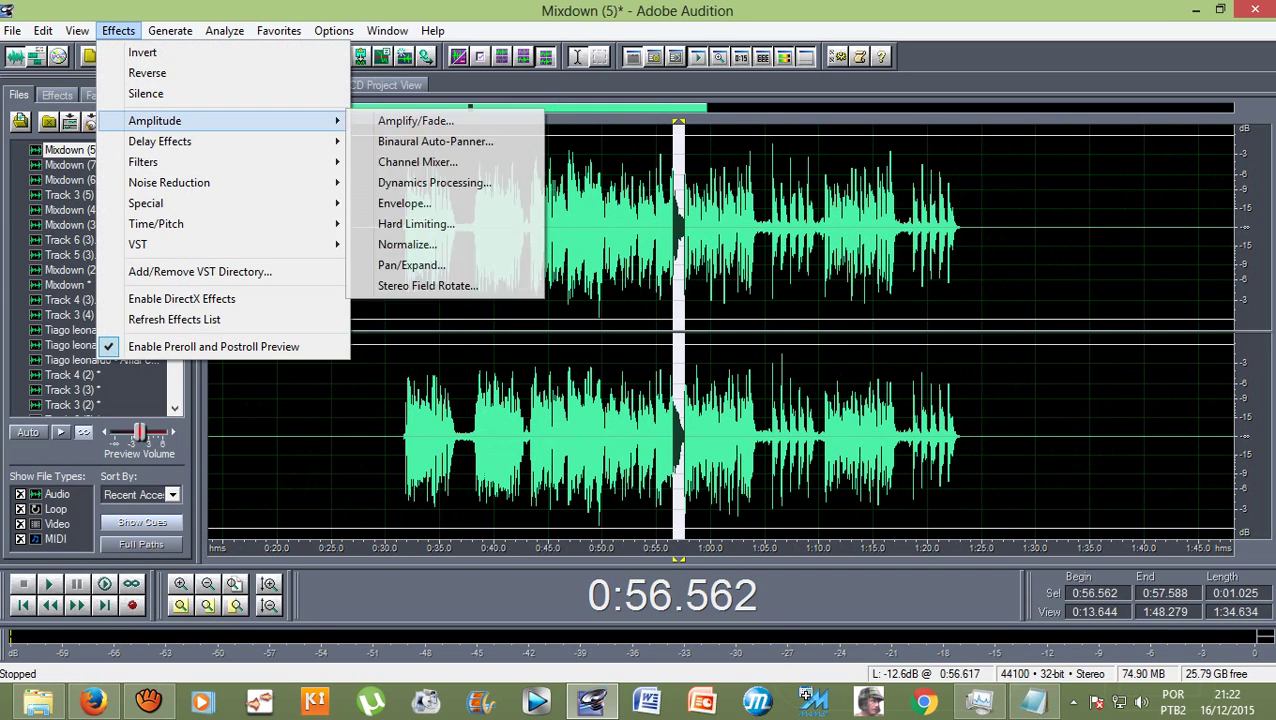
click(415, 120)
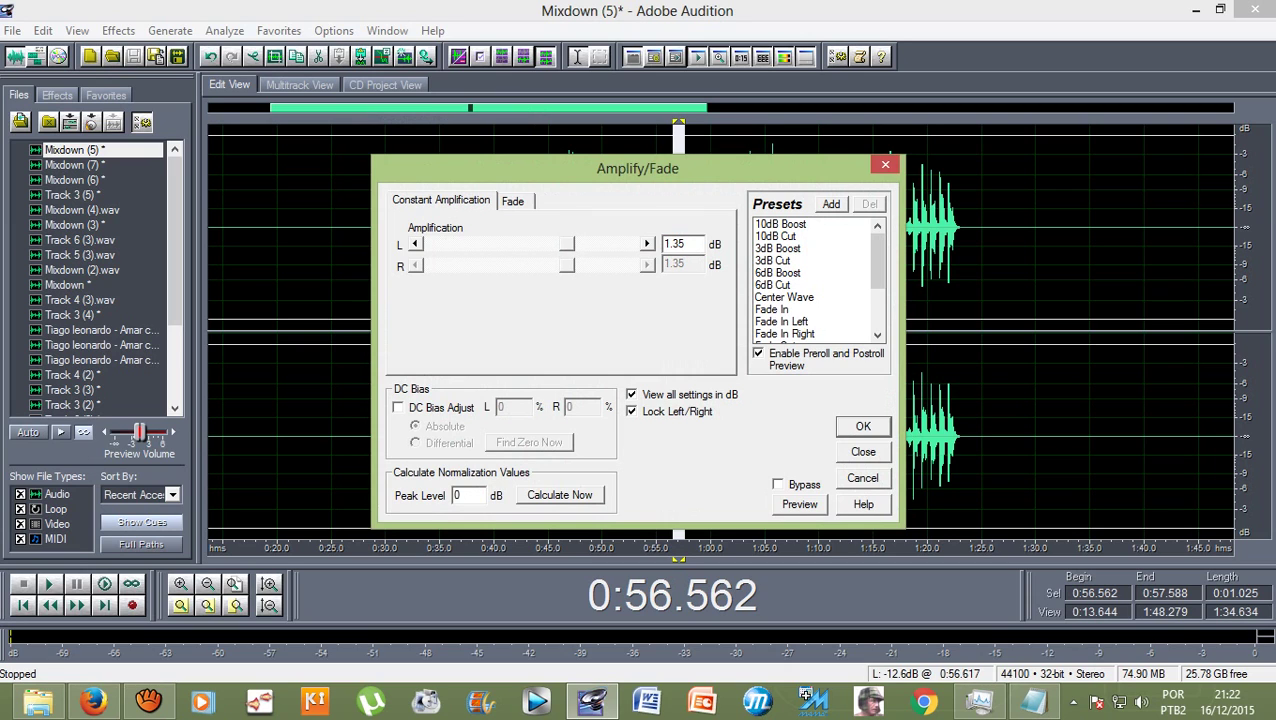
key(Return)
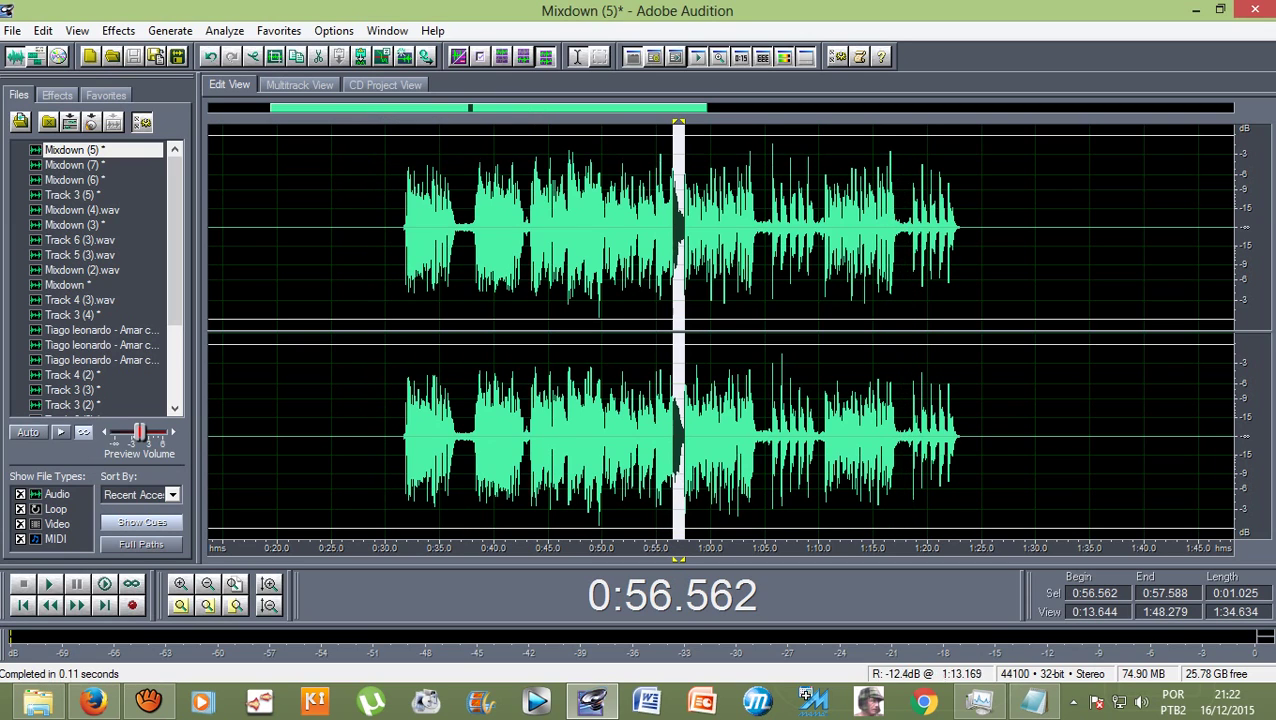
Step: Play the multitrack session from 0:54.511 and again from 0:50.646 to check the amplified passage
click(651, 227)
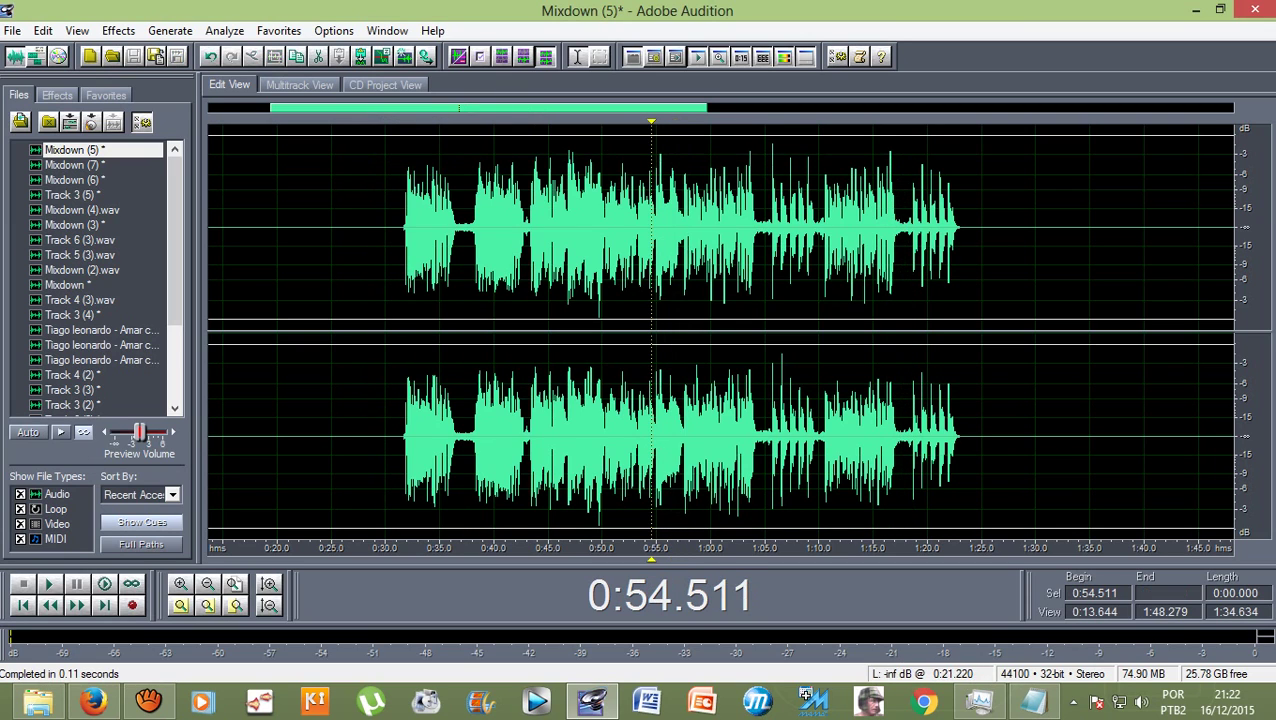
click(299, 85)
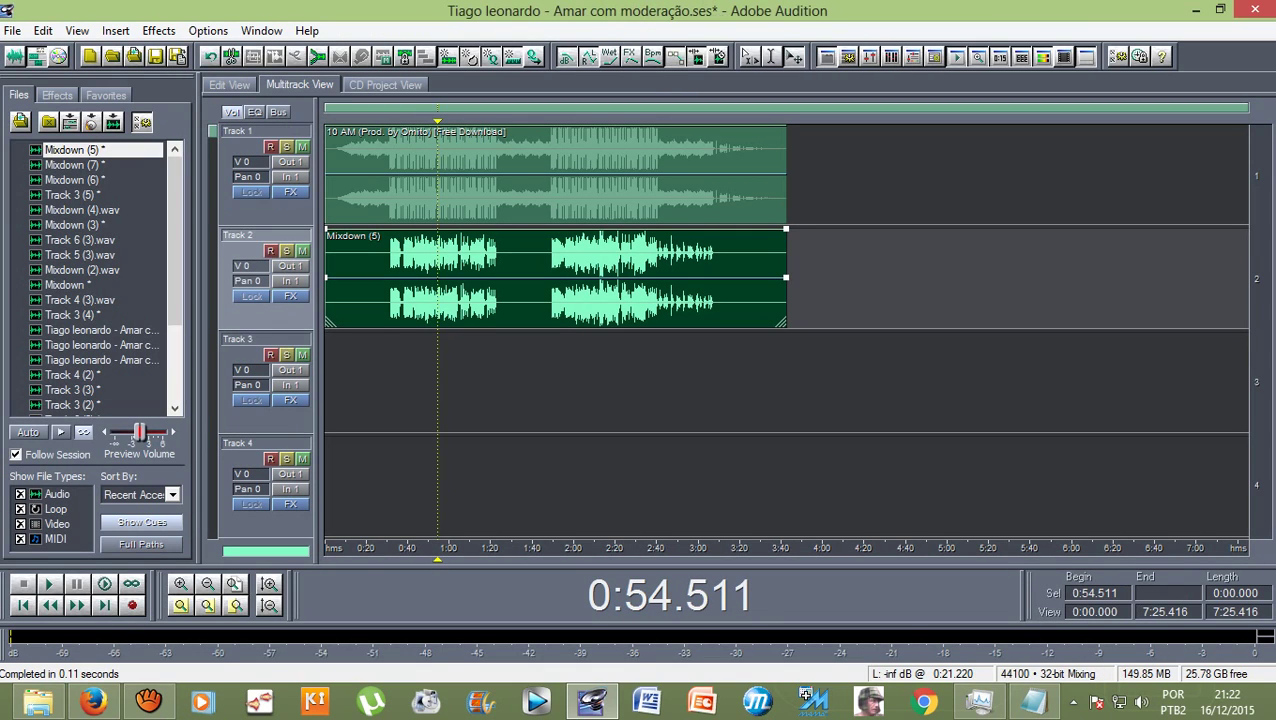
key(space)
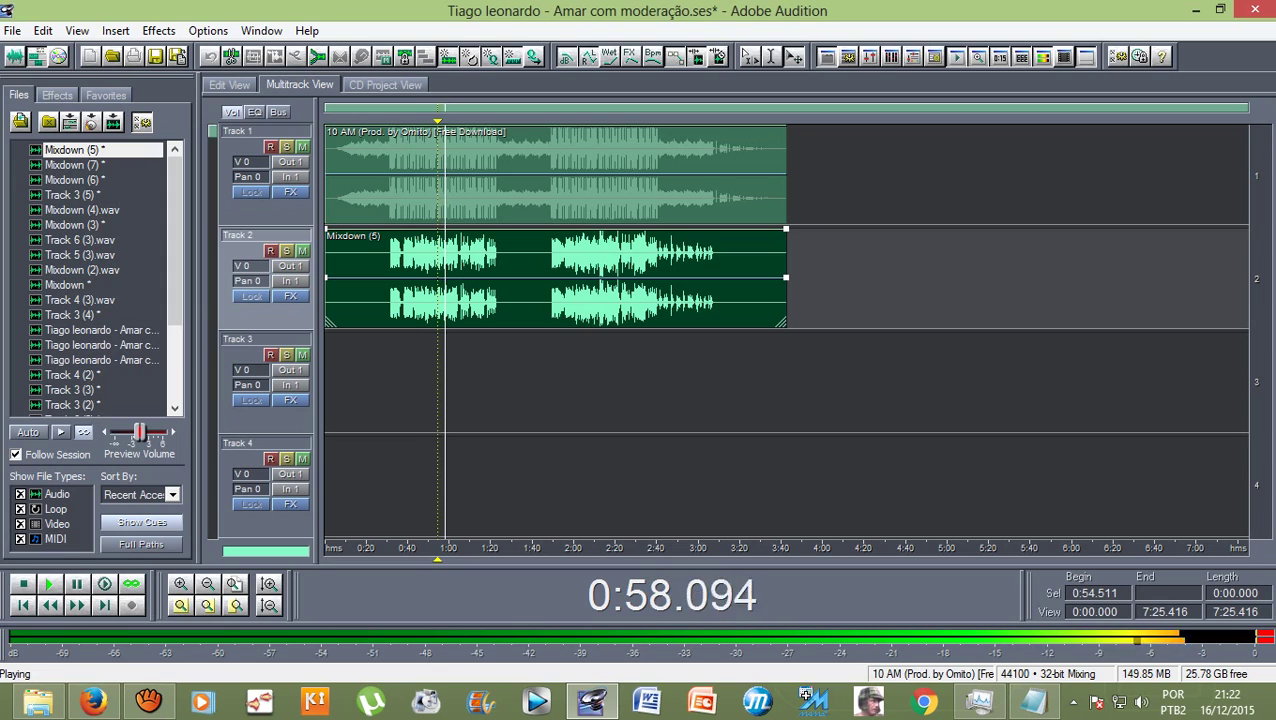
key(space)
click(430, 278)
key(space)
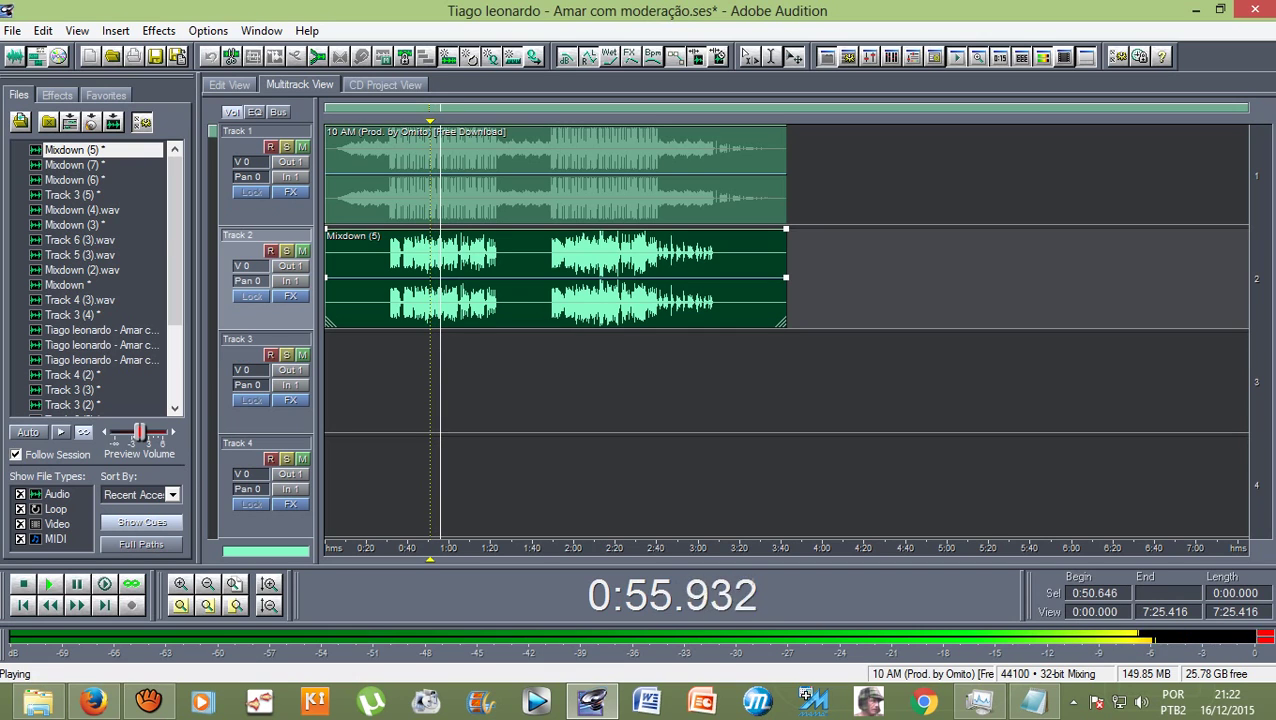
key(space)
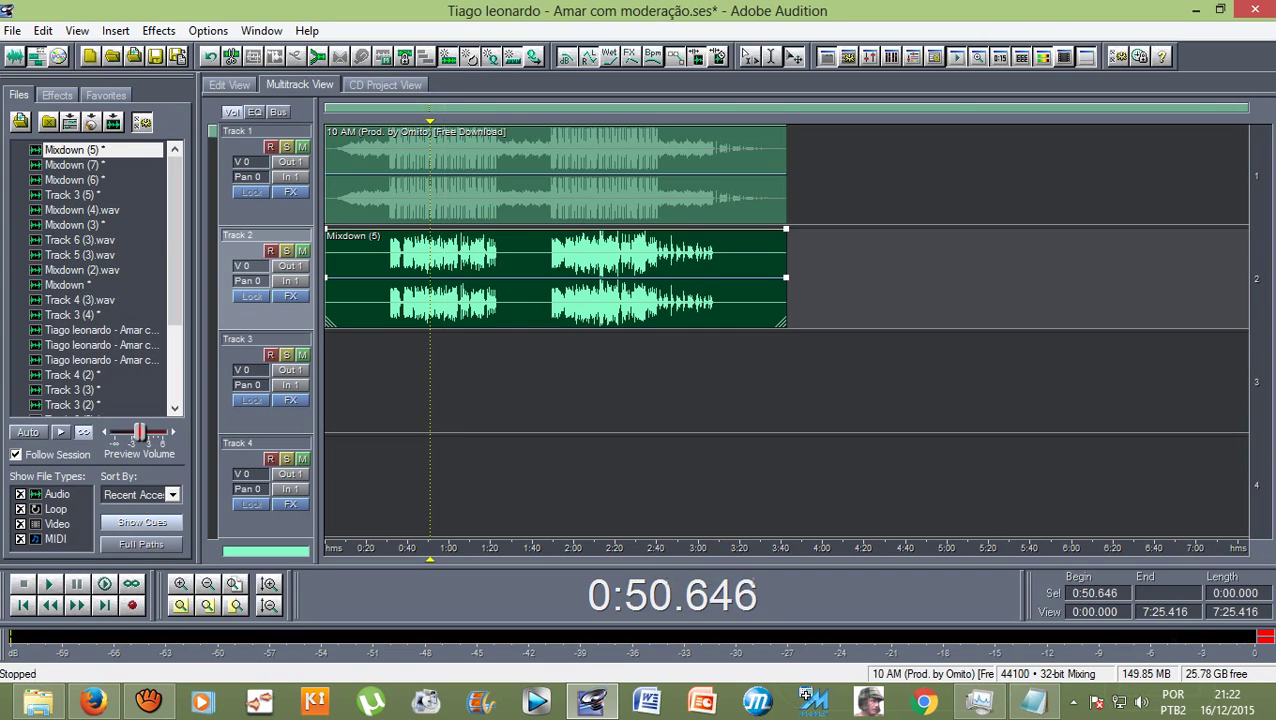
Step: Open Mixdown (5) for waveform editing and amplify the passage from 0:56.562 to 0:57.588 by another 1.35 dB
double_click(430, 264)
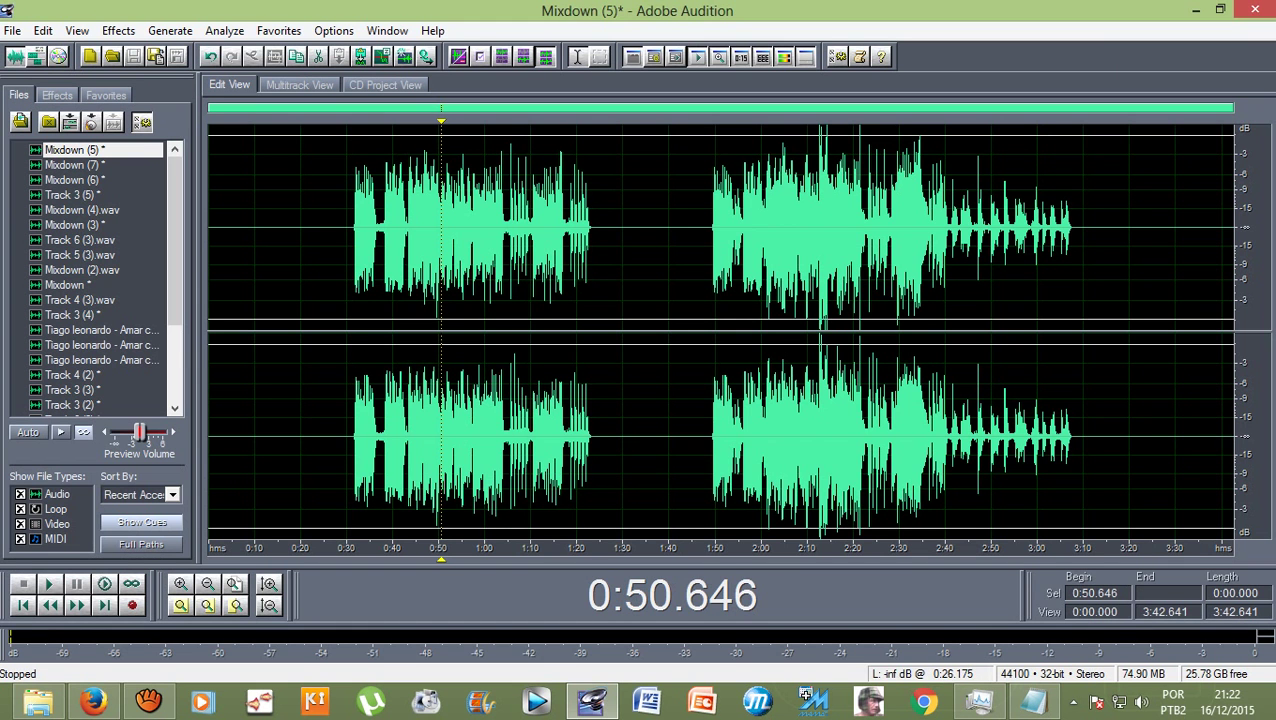
drag(468, 300, 473, 300)
scroll(473, 300, up, 5)
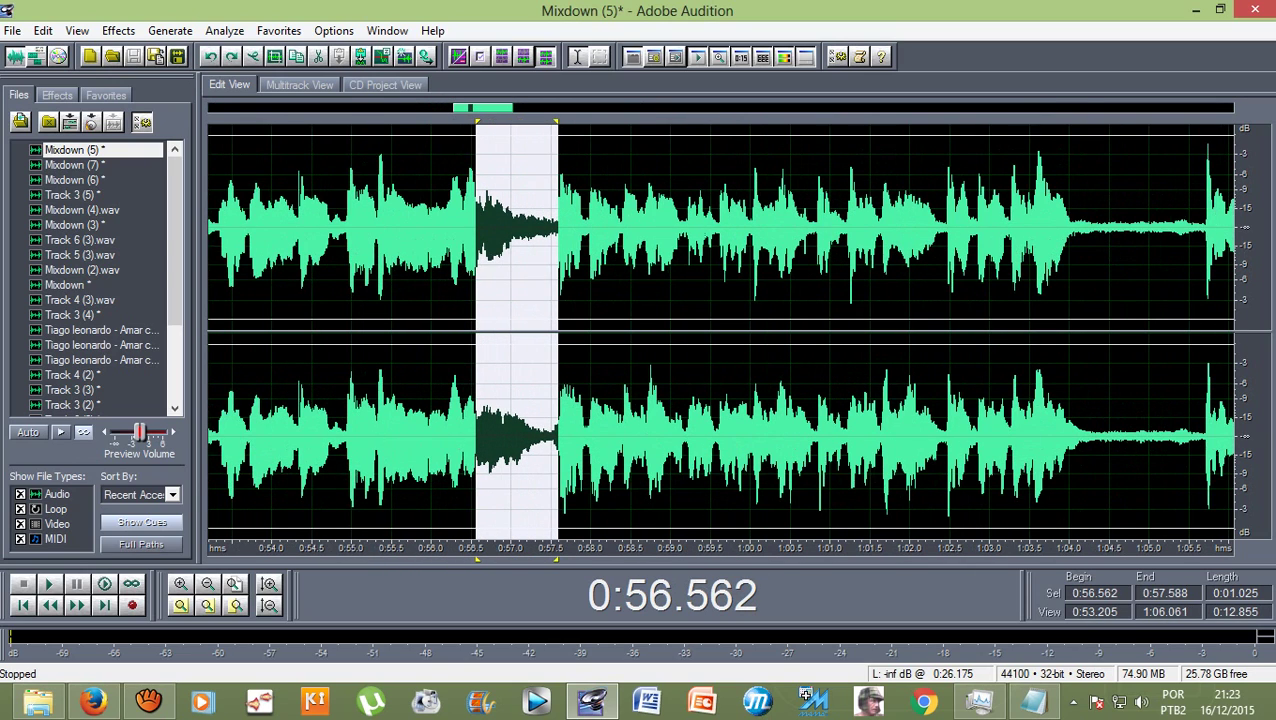
click(118, 30)
mouse_move(155, 120)
click(410, 120)
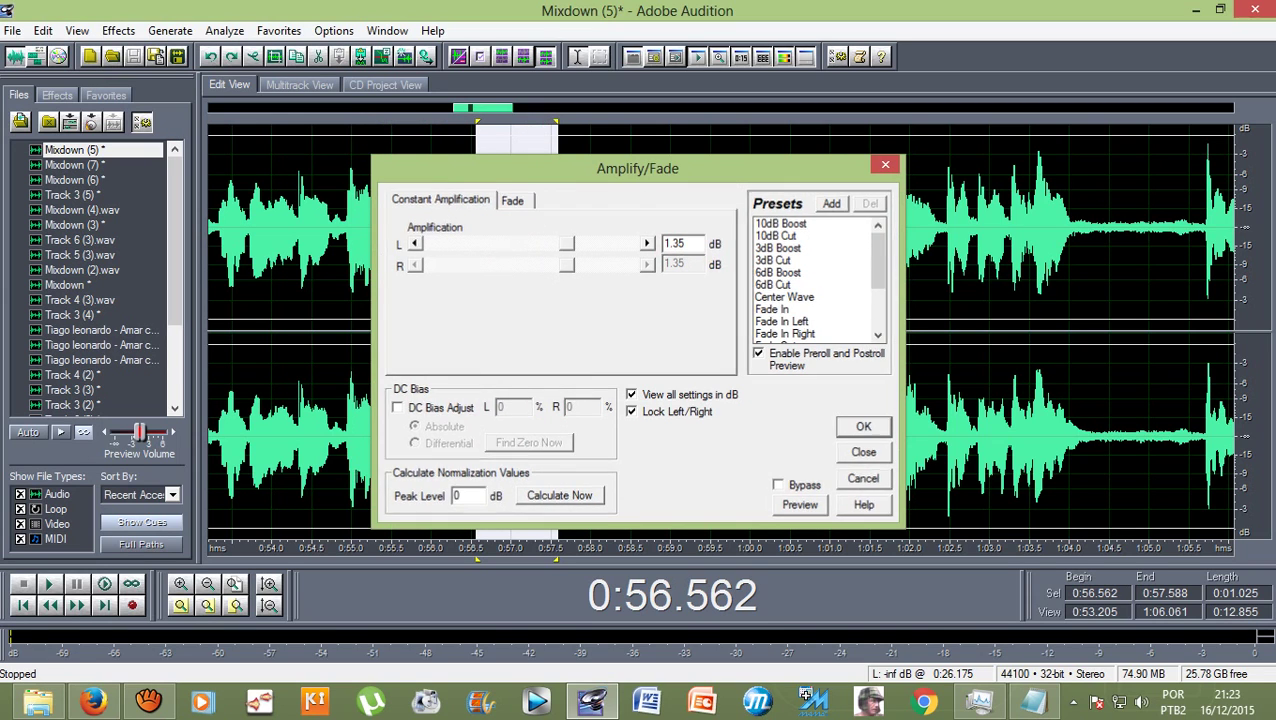
key(Return)
Step: Play the multitrack session from 0:54.699 and again from 0:50.646 to check the re-amplified passage
click(326, 226)
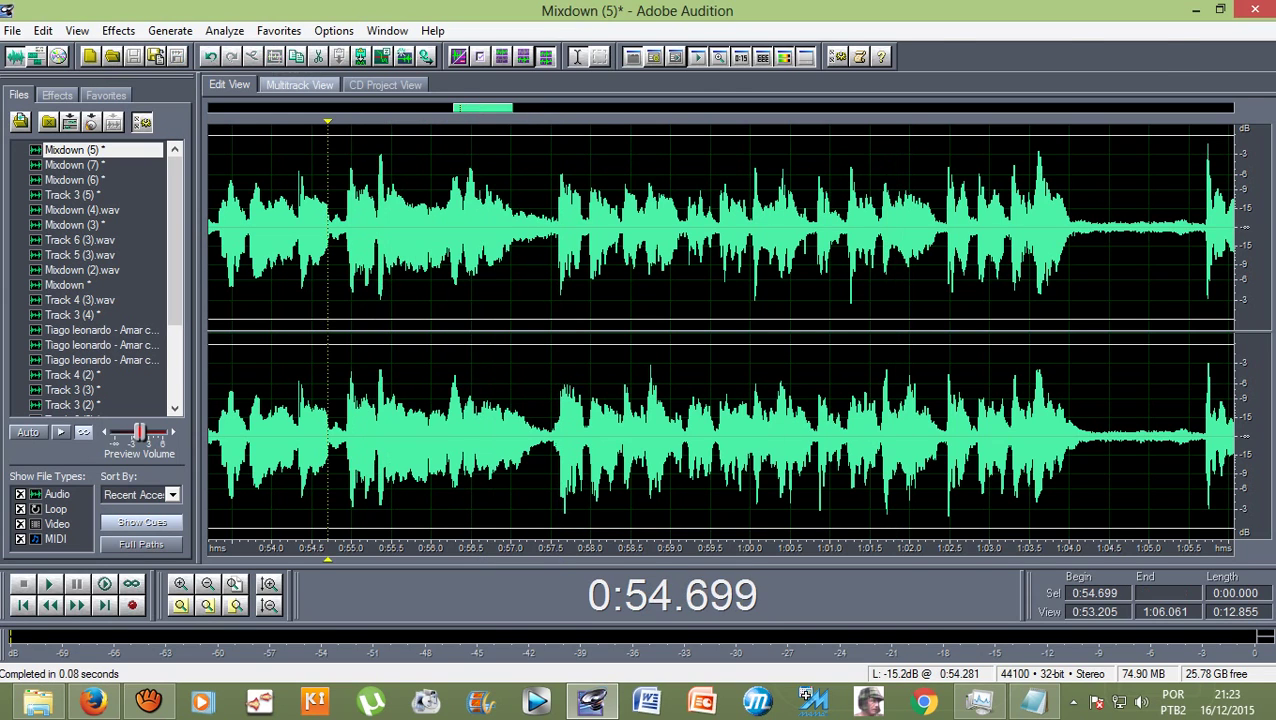
click(298, 84)
key(space)
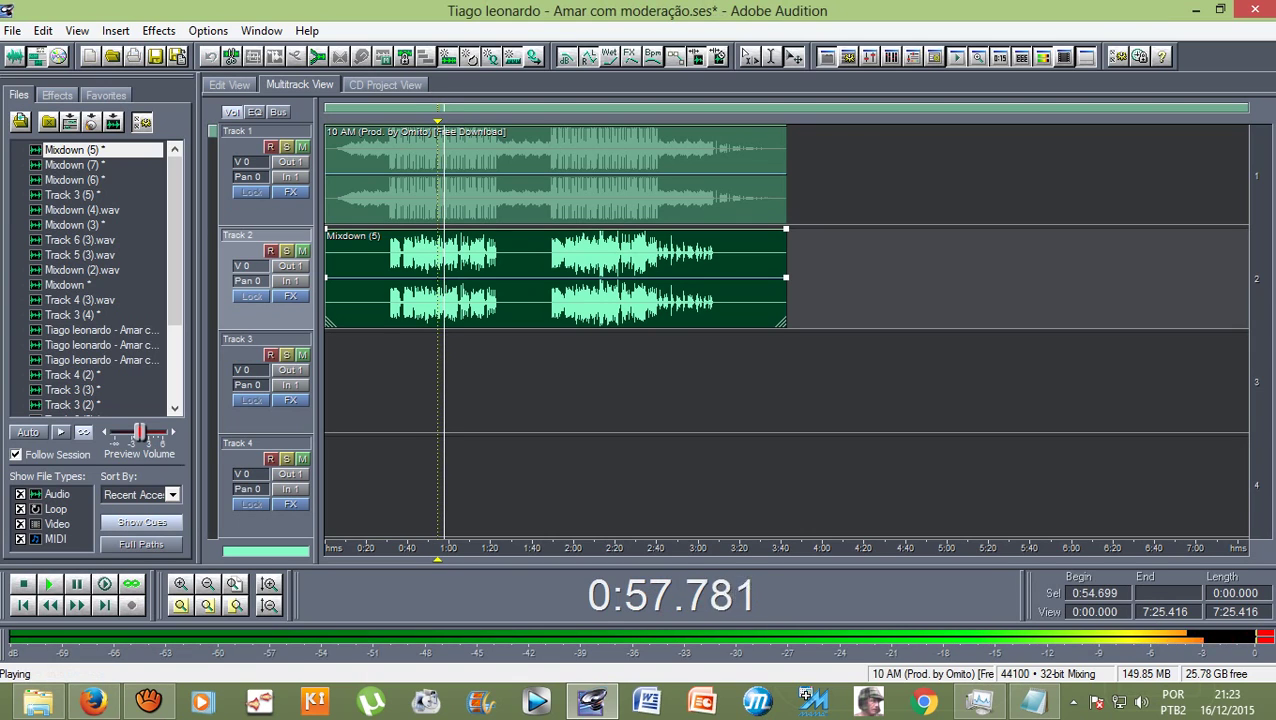
click(430, 300)
key(space)
key(space)
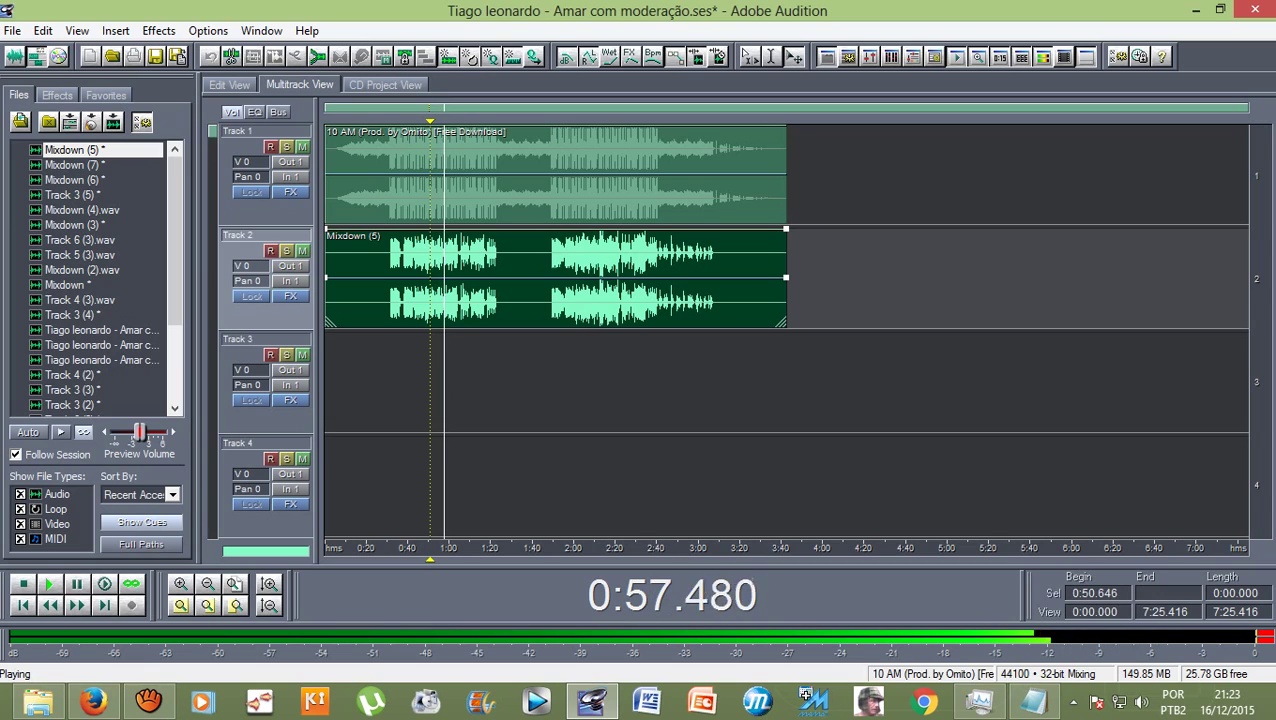
key(space)
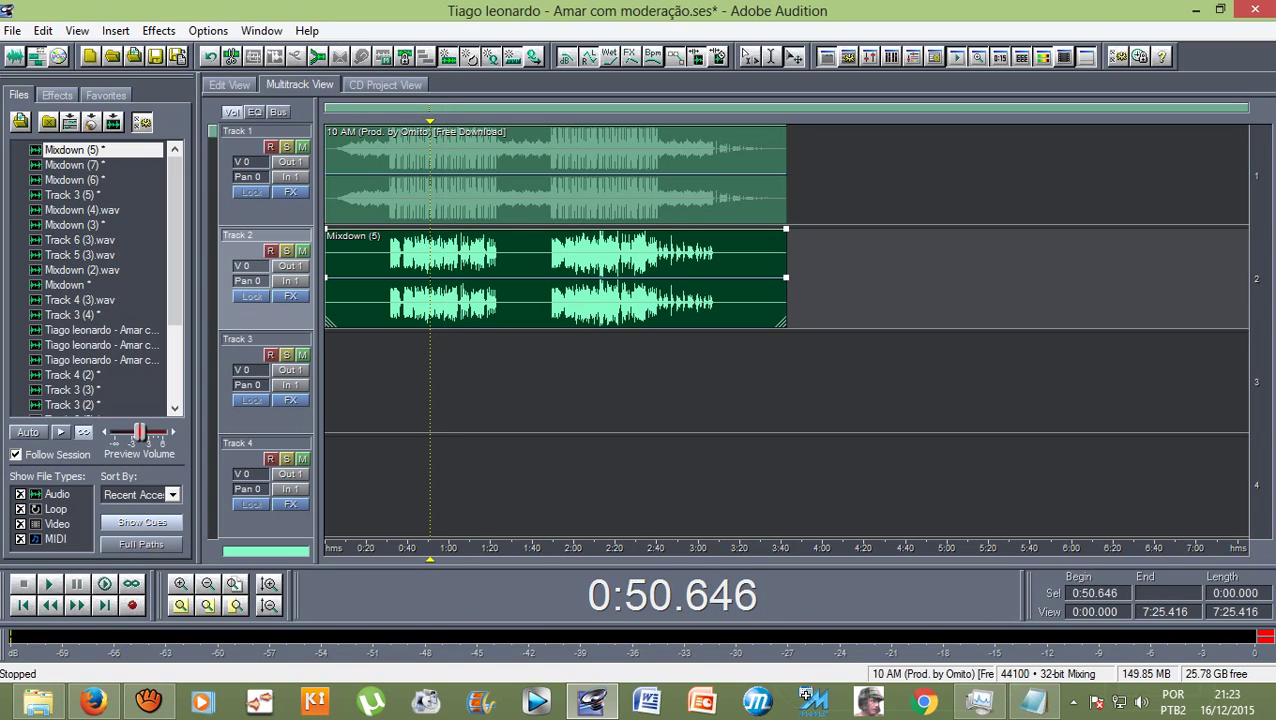
Step: Open Mixdown (5) for waveform editing at 2:15.207 and listen to the loud passage, replaying it from 2:11.684
drag(430, 121, 605, 121)
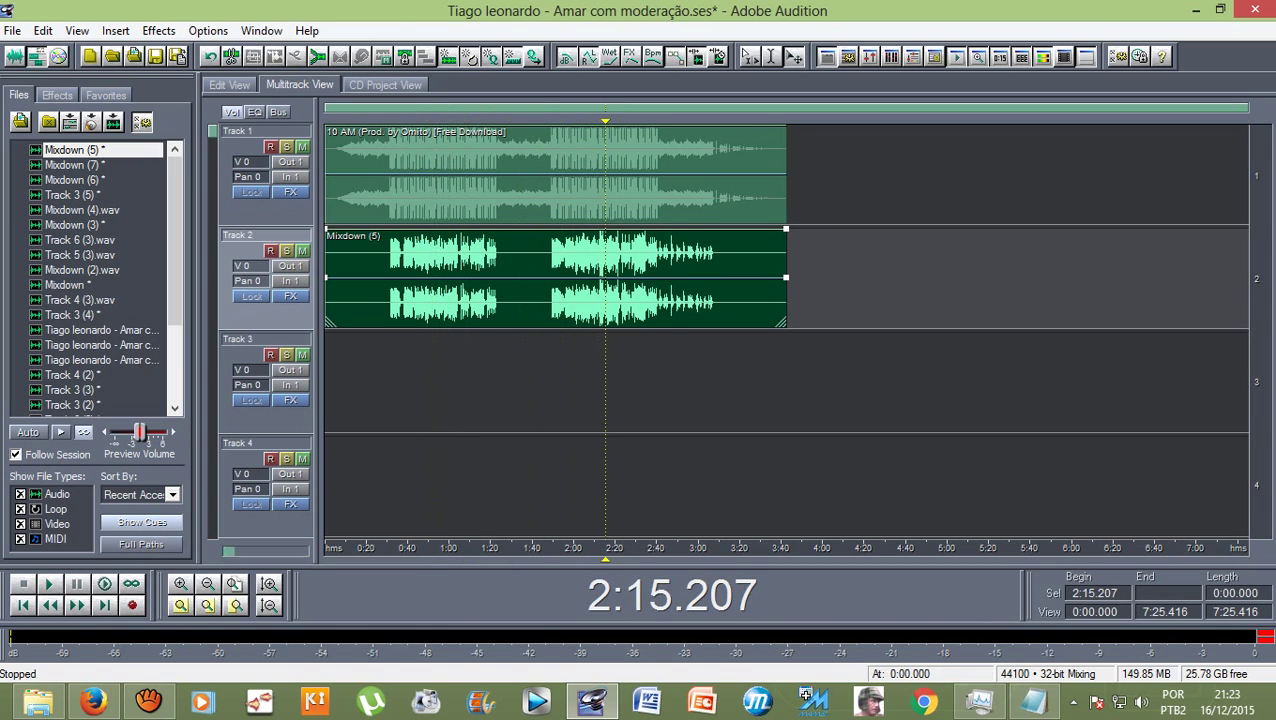
double_click(605, 278)
scroll(868, 227, up, 2)
key(space)
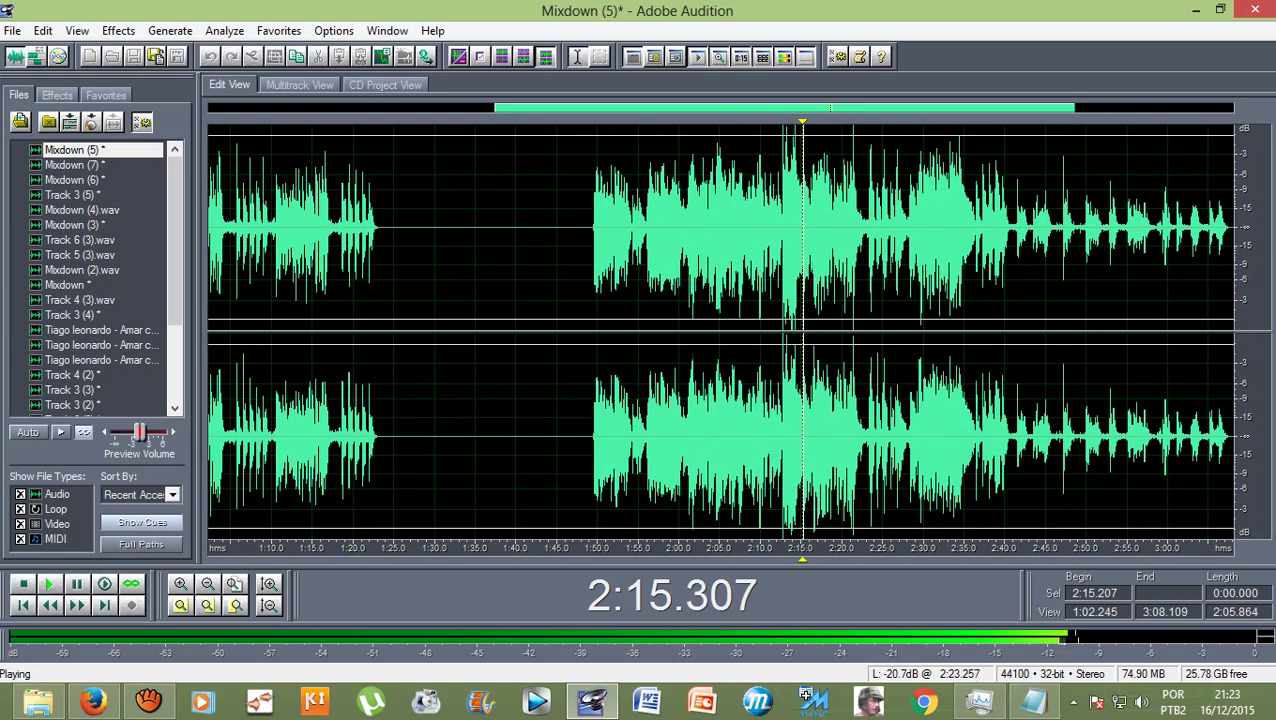
key(space)
click(774, 227)
key(space)
scroll(800, 230, up, 4)
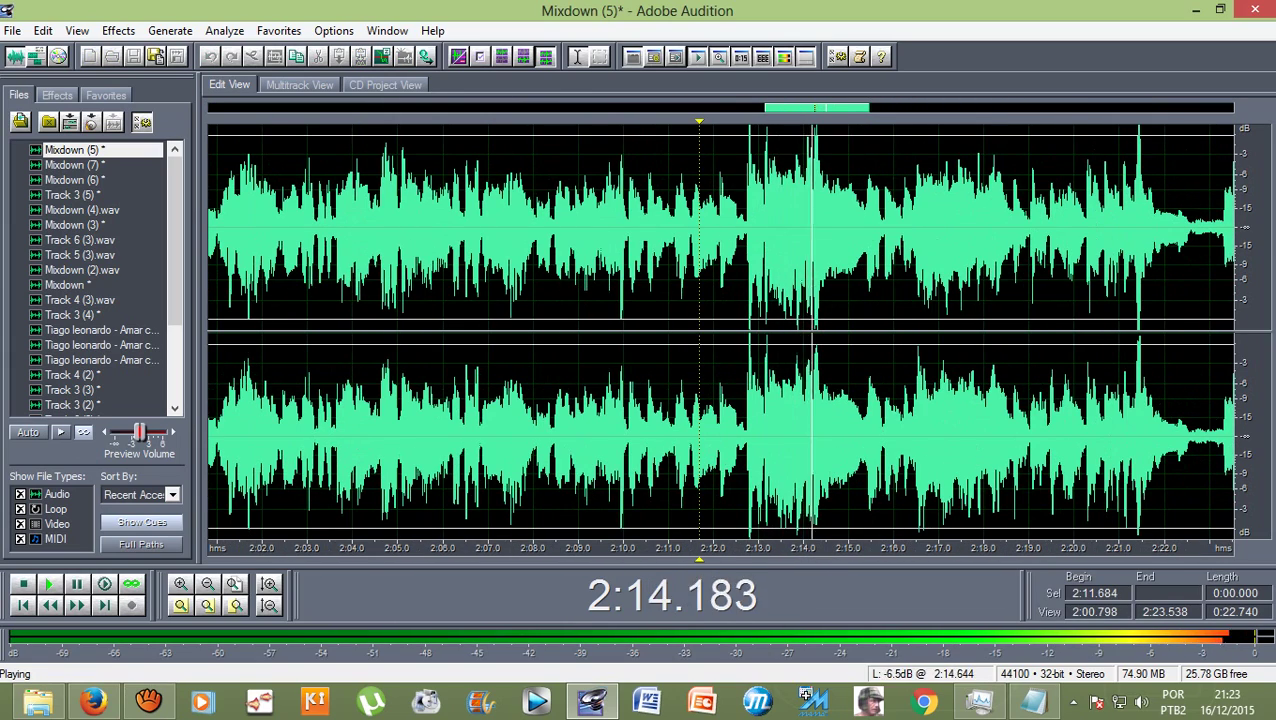
scroll(800, 230, down, 4)
key(space)
Step: Listen to the second half of the song in the multitrack session from 1:47.097
click(704, 227)
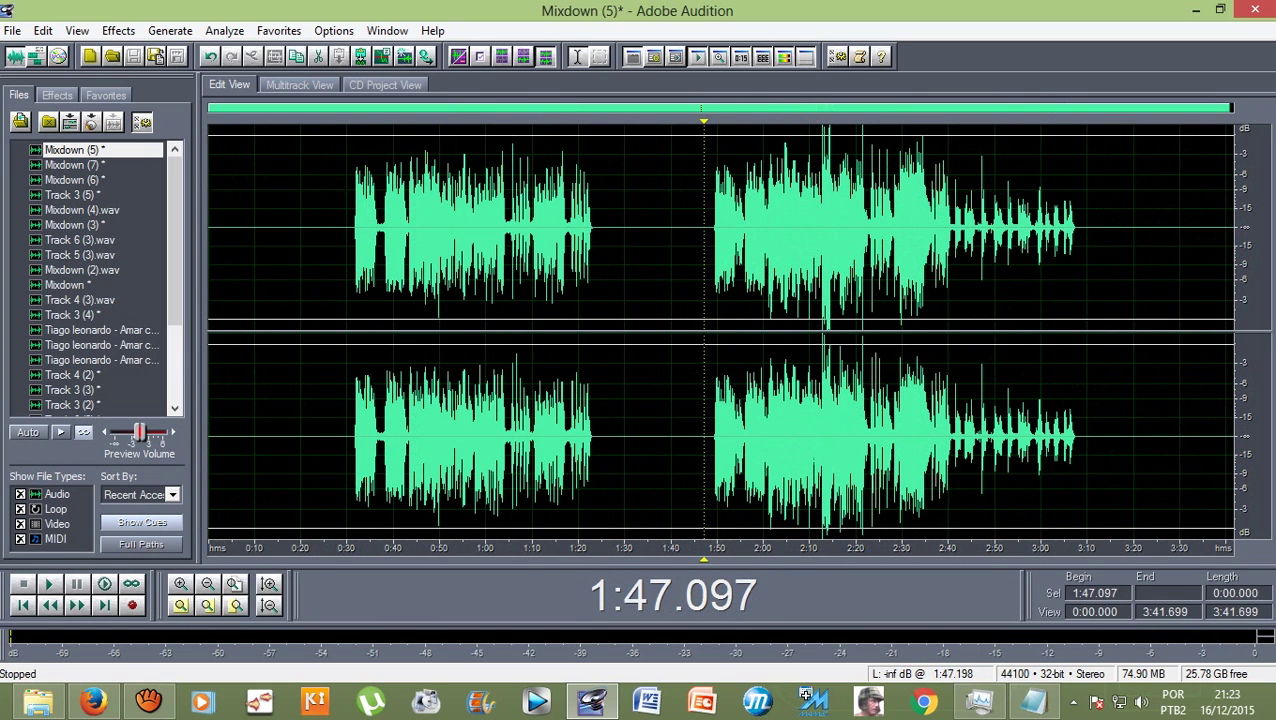
key(F12)
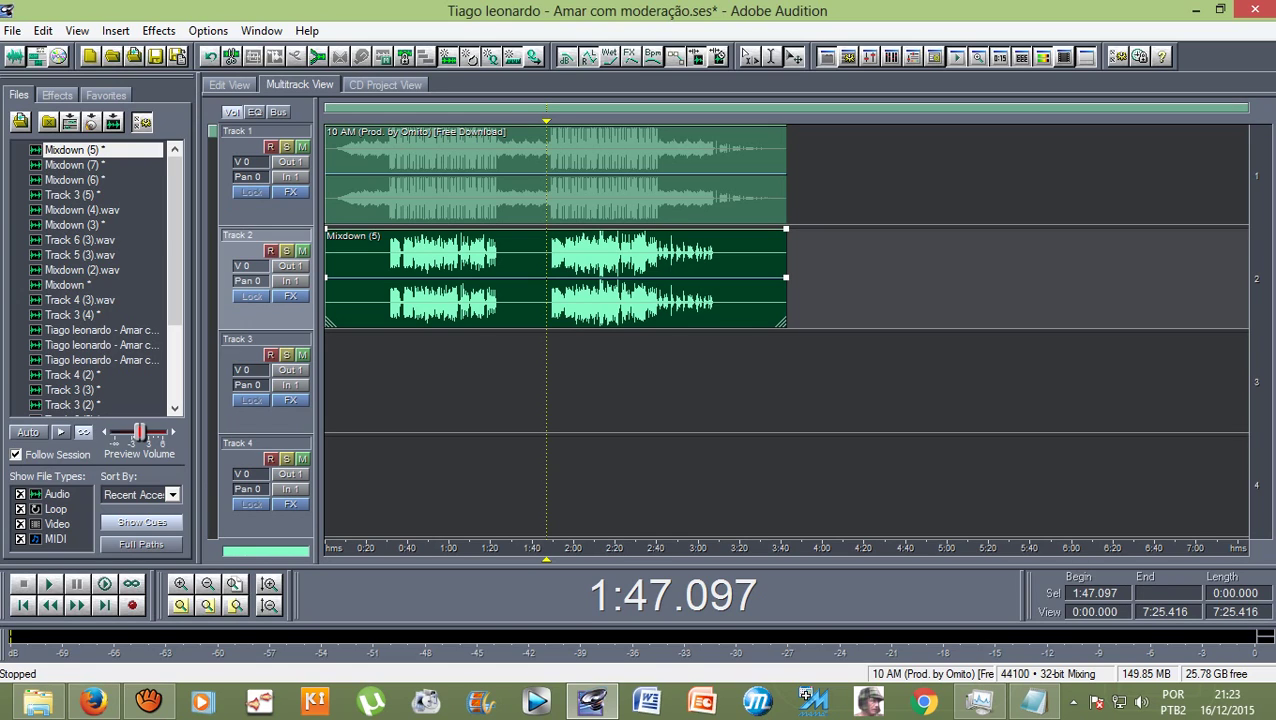
key(space)
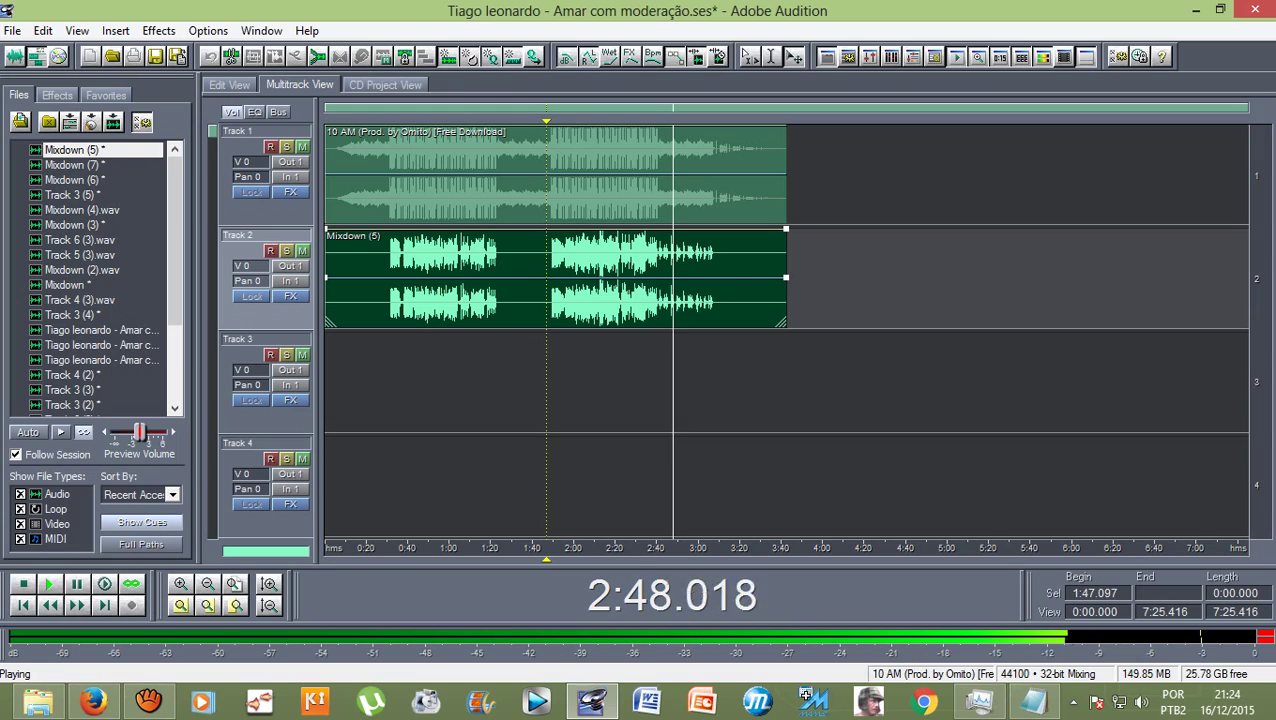
key(space)
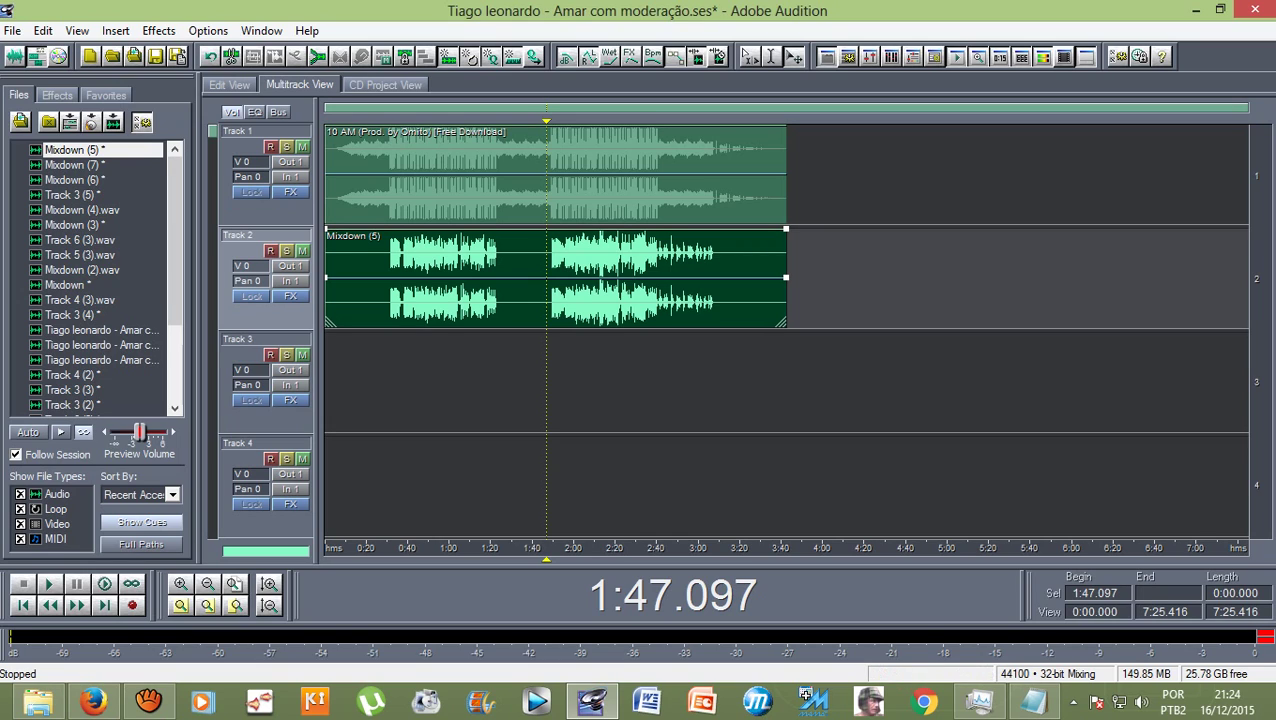
Step: Add a copy of Mixdown (5) at the start of Track 3 and trim its beginning to 1:47.097
drag(150, 160, 365, 360)
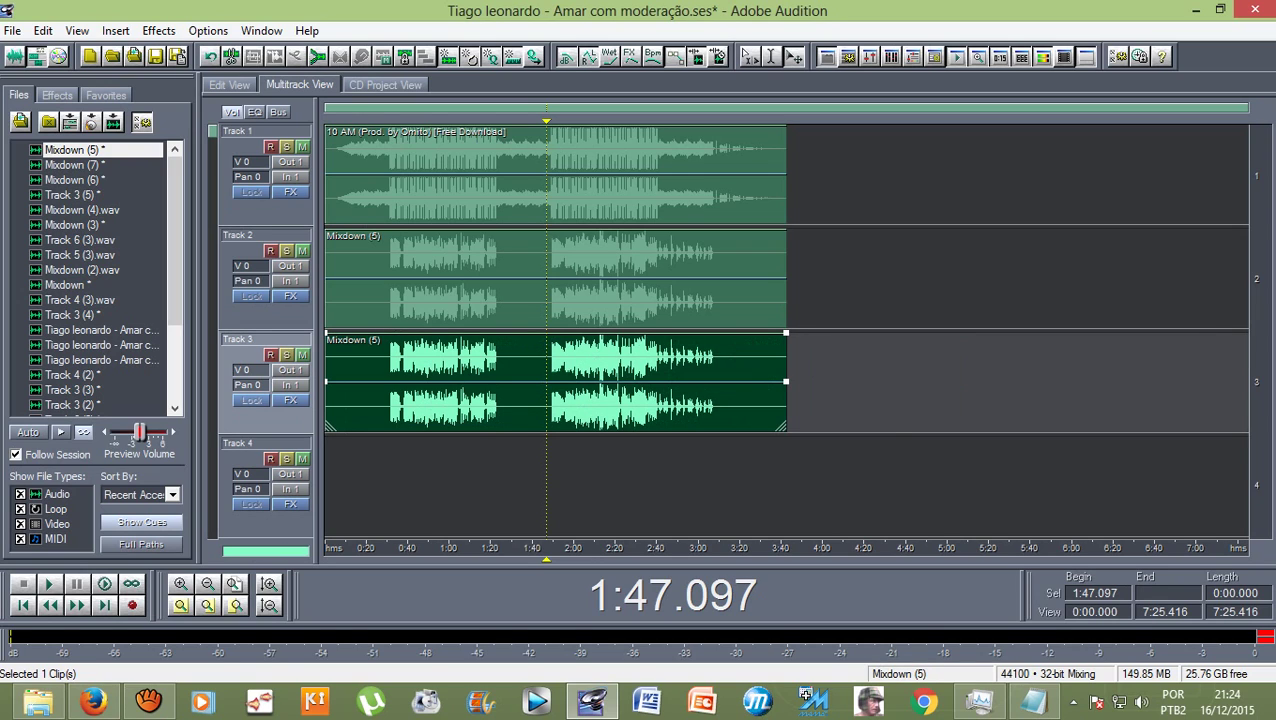
drag(100, 150, 385, 485)
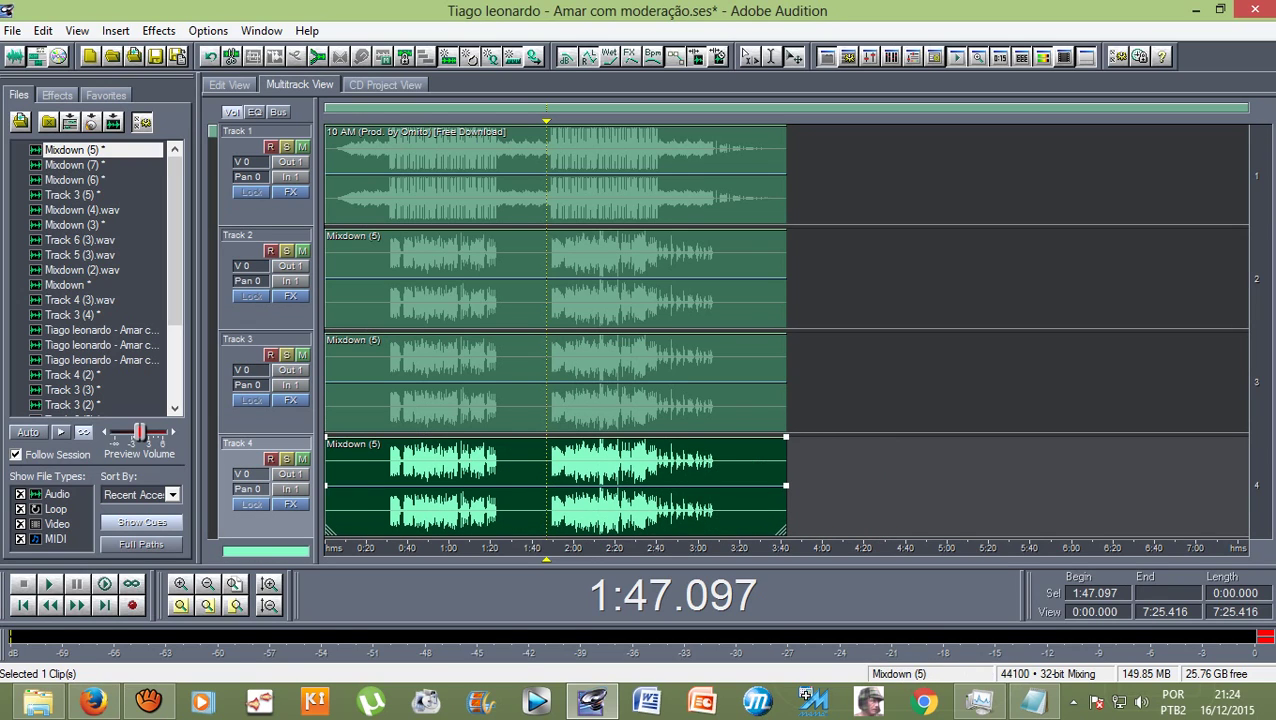
key(Delete)
click(385, 380)
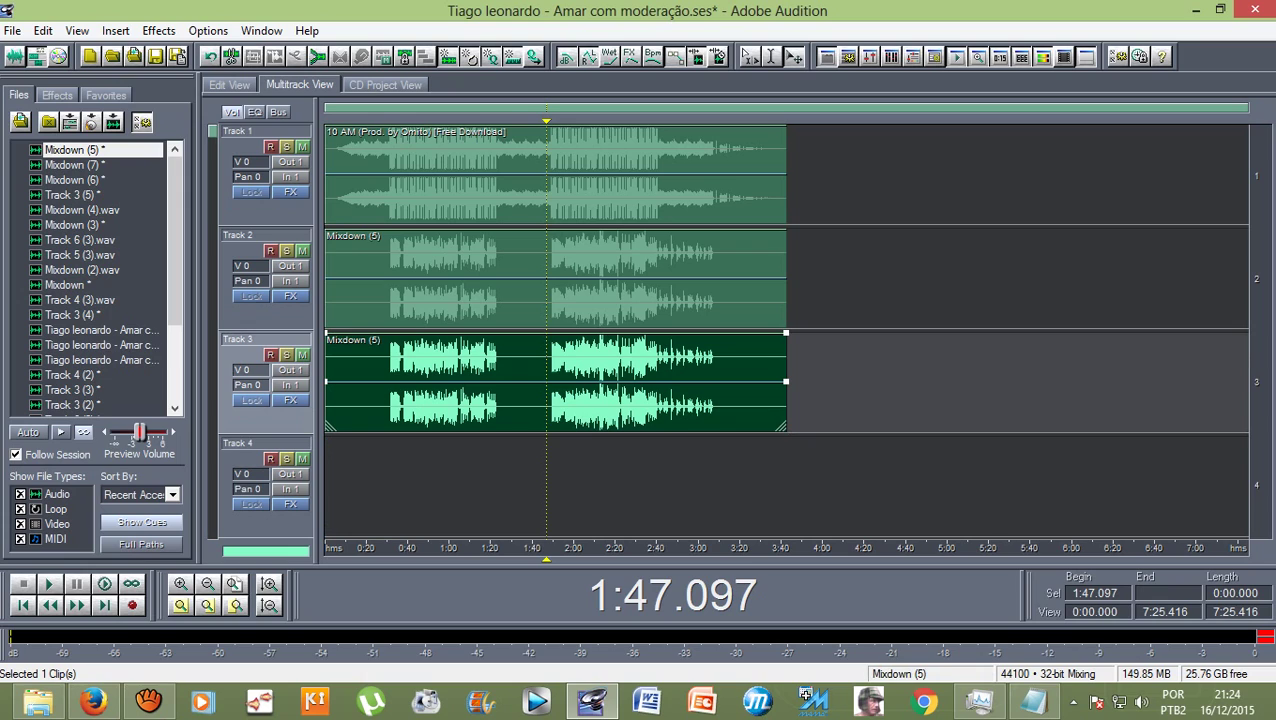
drag(330, 425, 586, 422)
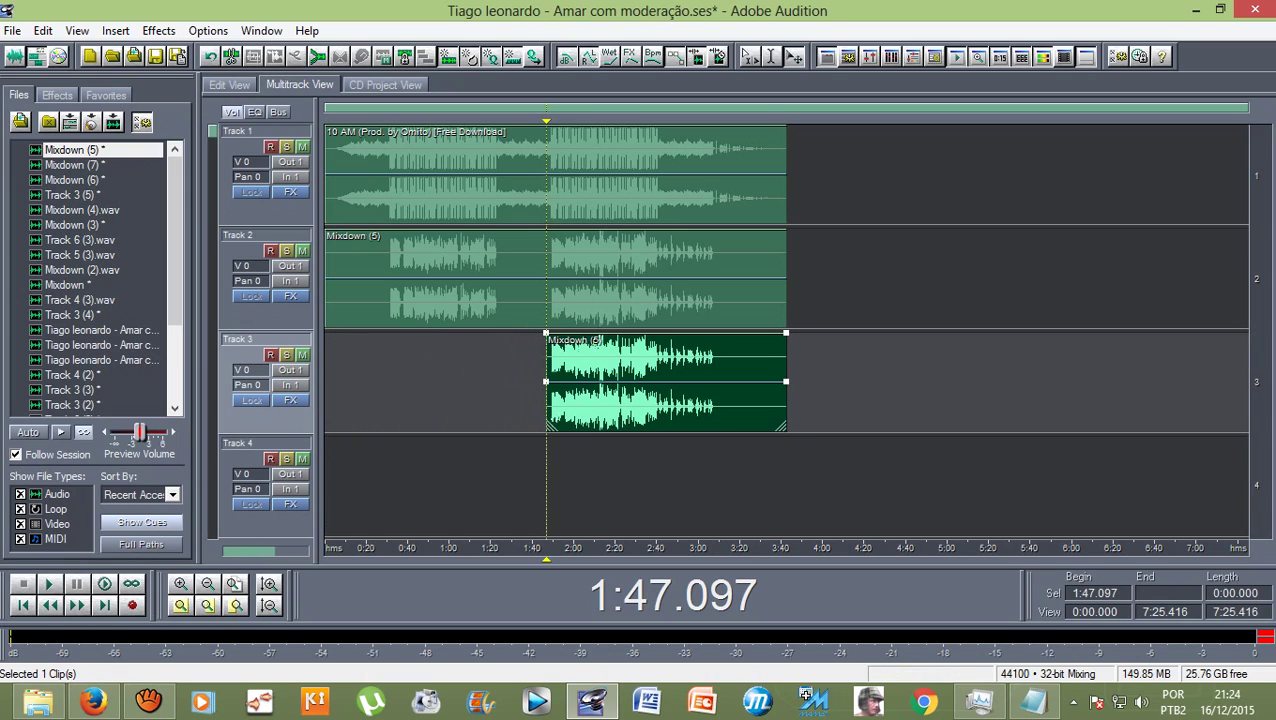
Step: Trim the end of the Mixdown (5) clip on Track 2 to about 1:40, keeping only the first vocal section
click(655, 290)
drag(782, 322, 531, 322)
scroll(532, 322, down, 1)
scroll(532, 260, up, 1)
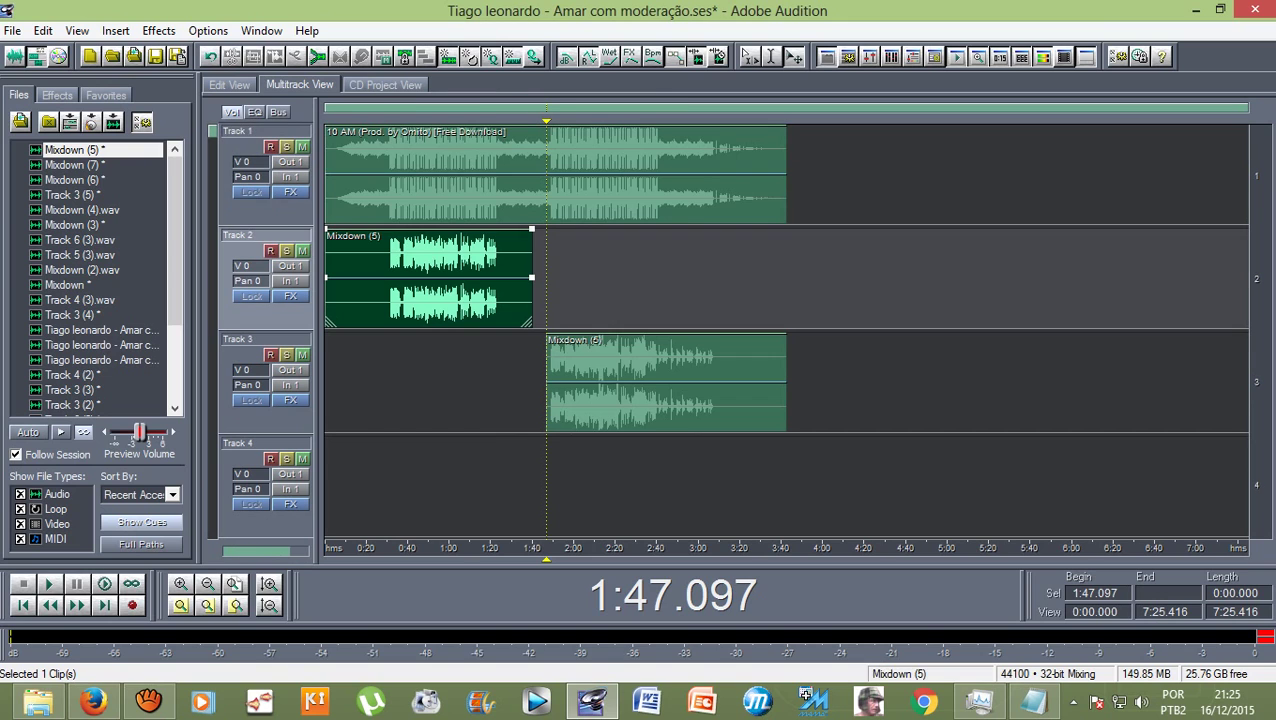
Step: Select the Track 3 vocal clip and play the session from 1:47.097 while examining its waveform
scroll(532, 260, down, 1)
click(548, 265)
scroll(548, 265, down, 1)
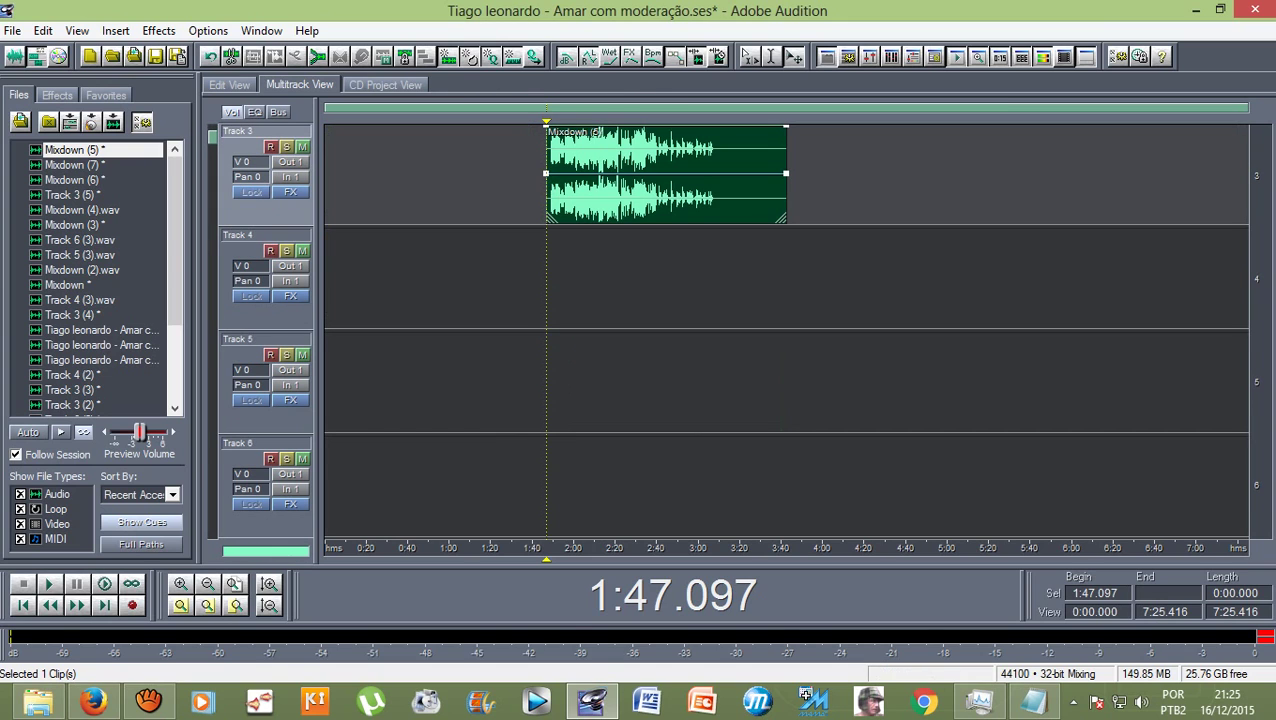
key(space)
scroll(644, 265, up, 18)
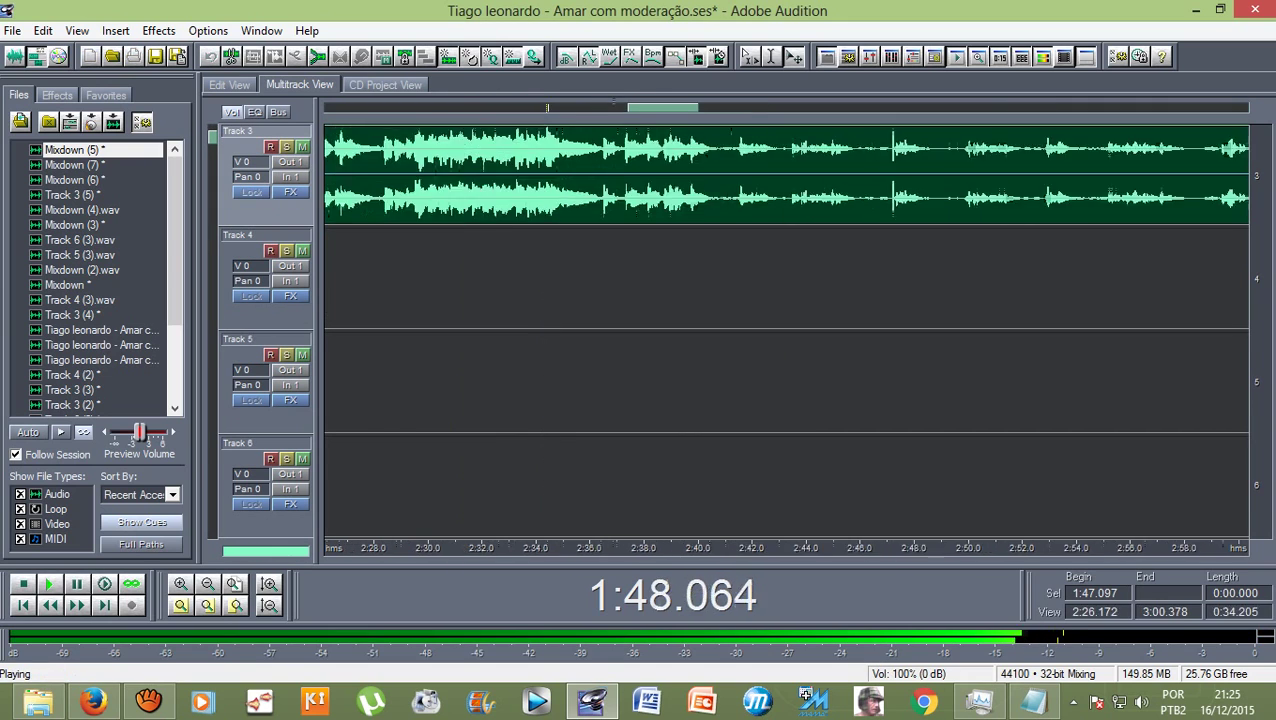
key(equal)
key(equal)
key(equal)
key(equal)
key(equal)
key(equal)
key(equal)
key(equal)
key(equal)
key(equal)
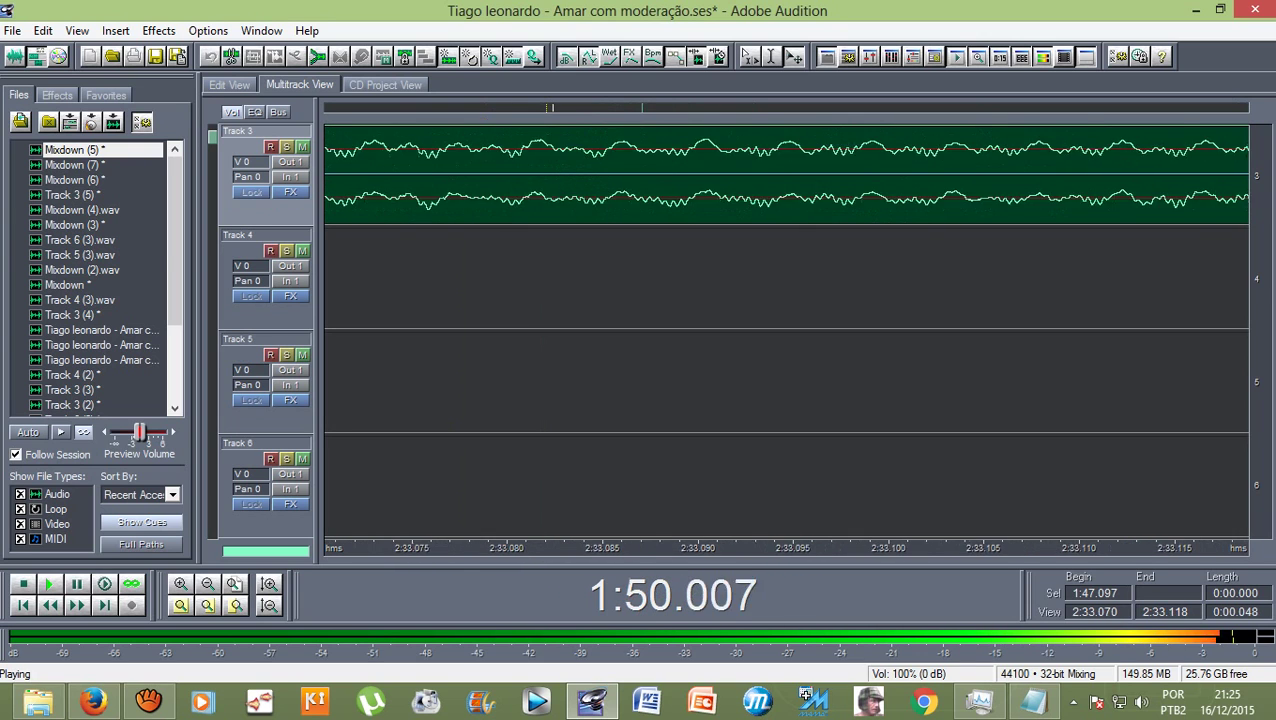
scroll(786, 175, down, 2)
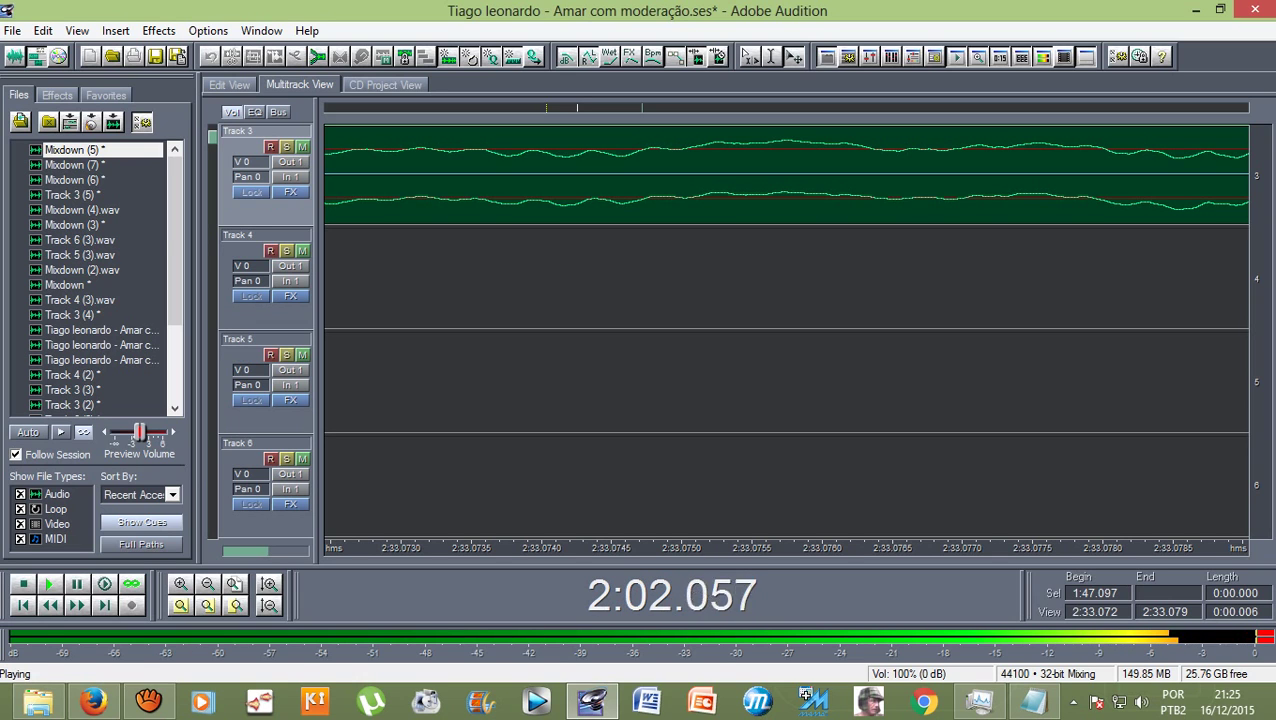
scroll(720, 330, down, 20)
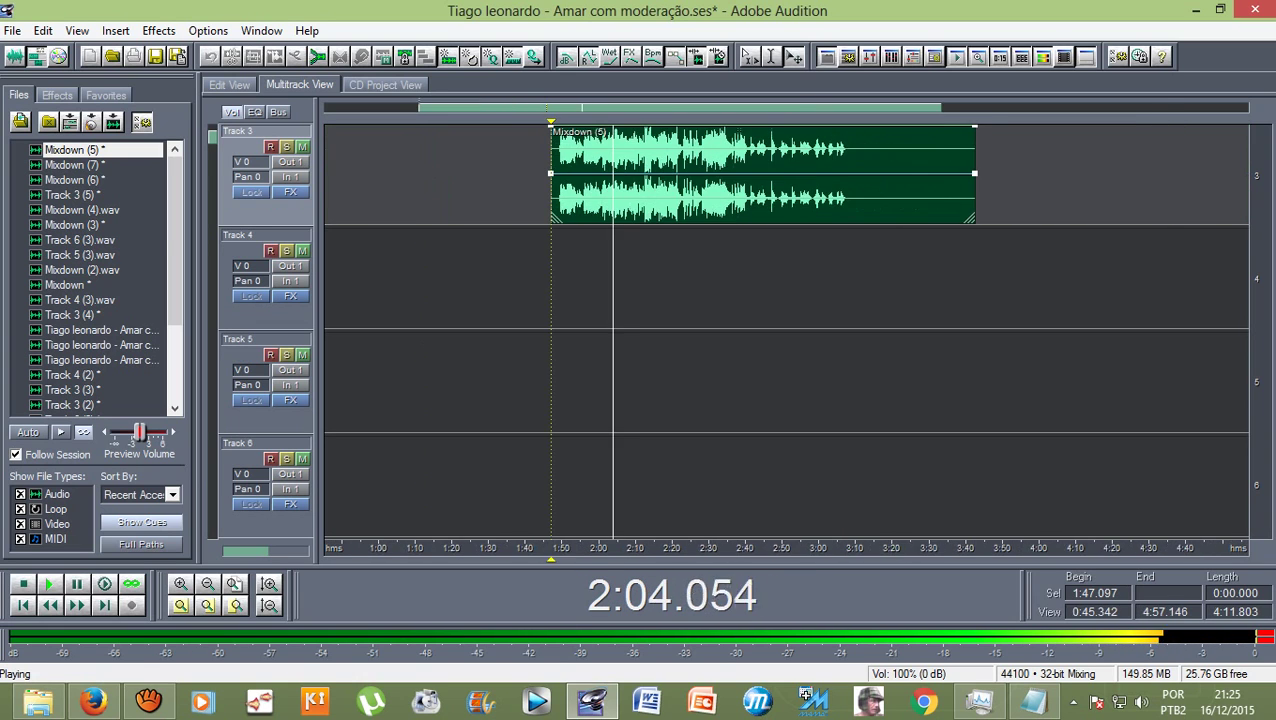
scroll(720, 330, down, 2)
key(space)
Step: Replay the session from 1:47.097 to check the second vocal section against the beat
scroll(720, 330, up, 1)
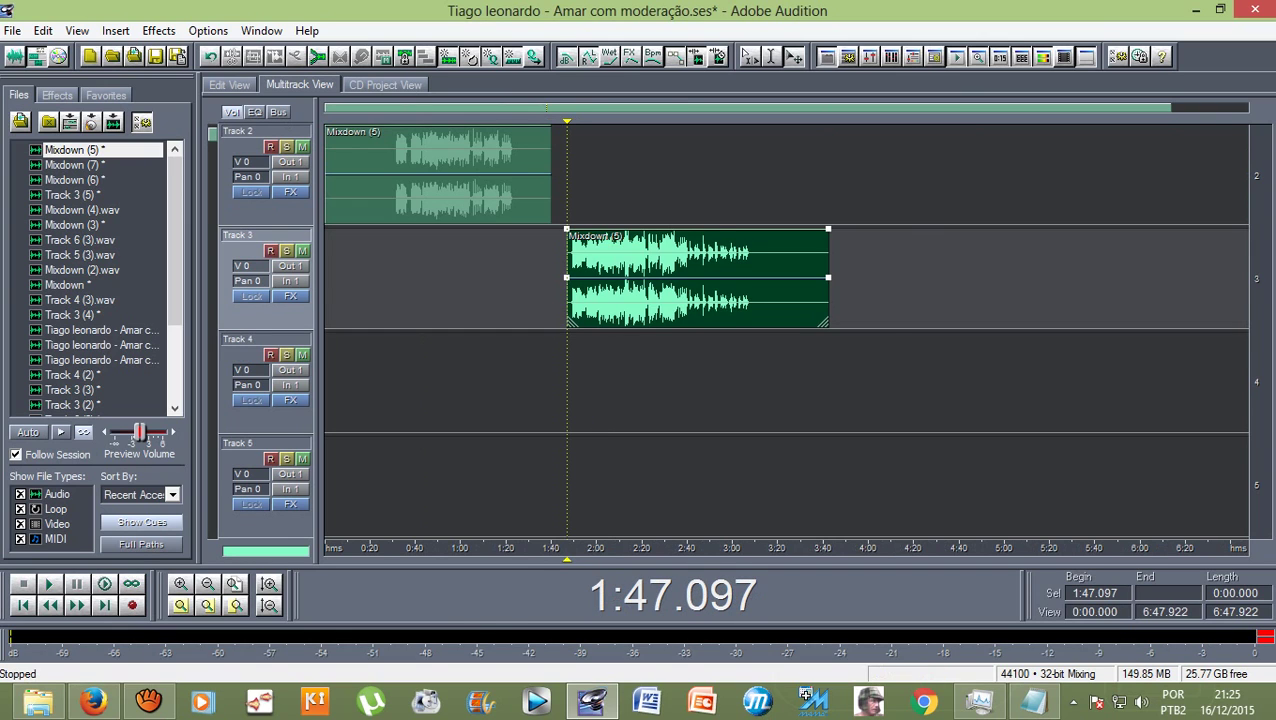
key(equal)
key(space)
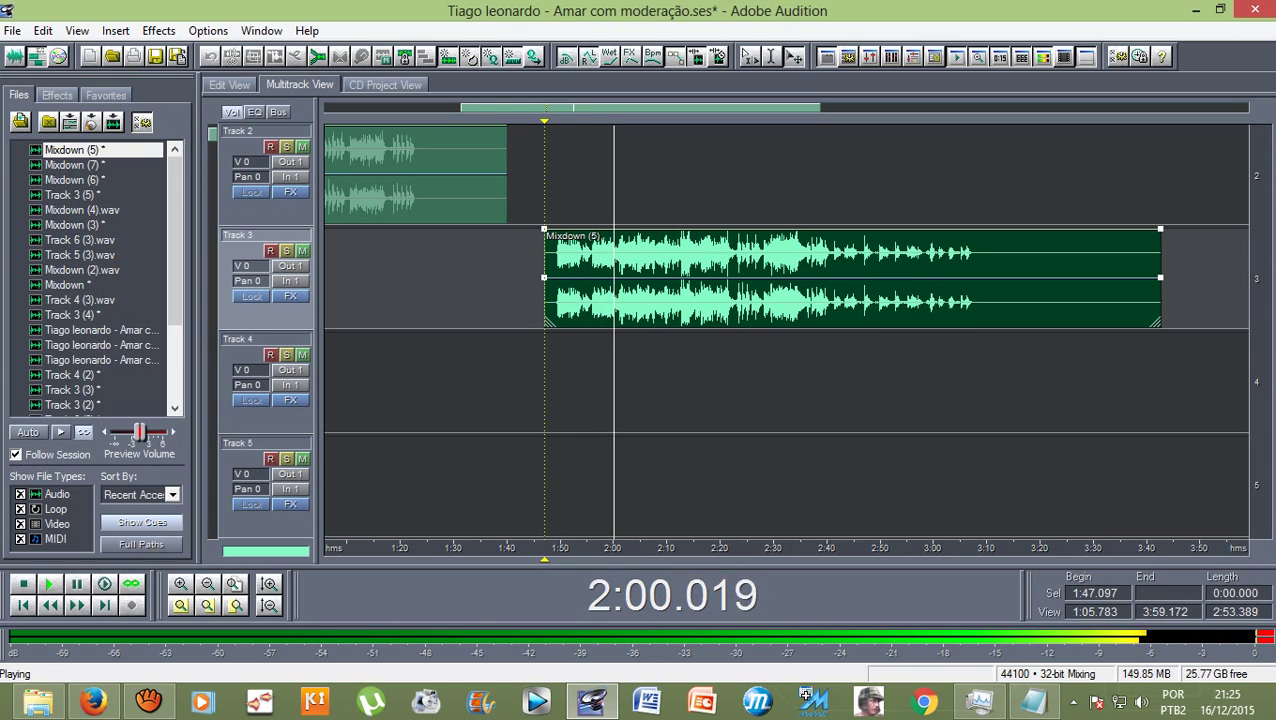
scroll(786, 330, down, 3)
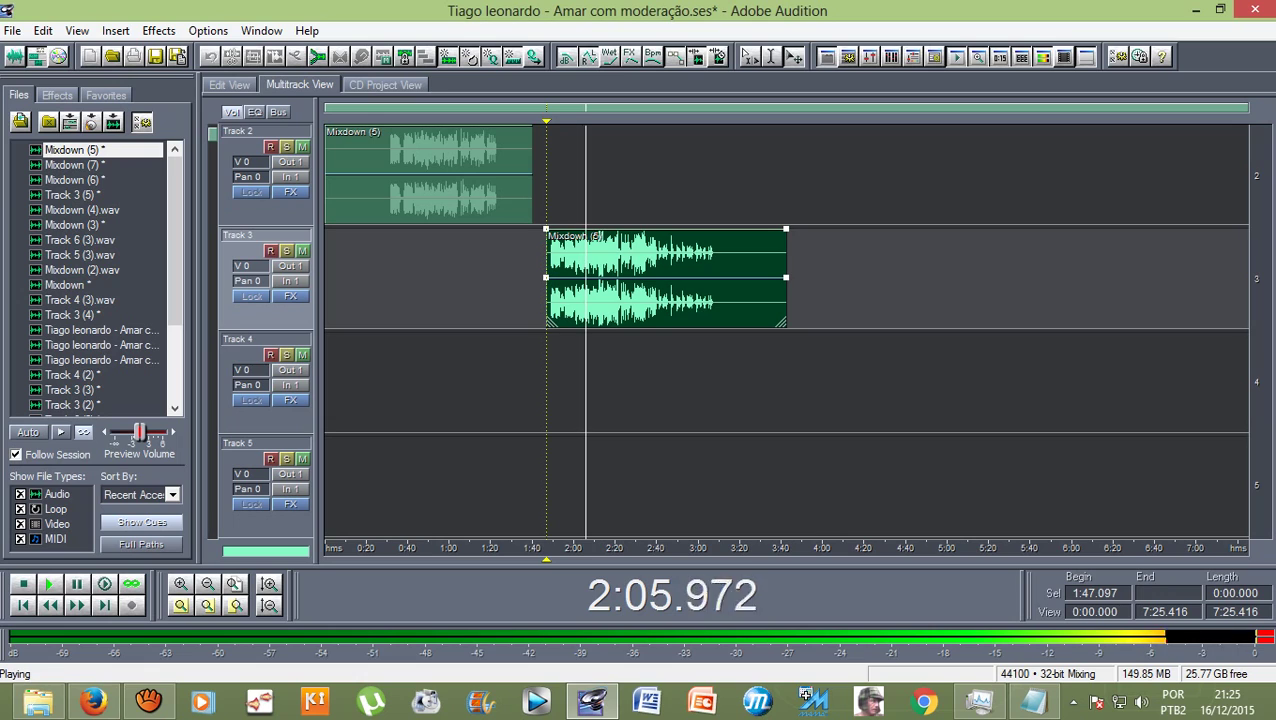
scroll(786, 330, up, 1)
key(space)
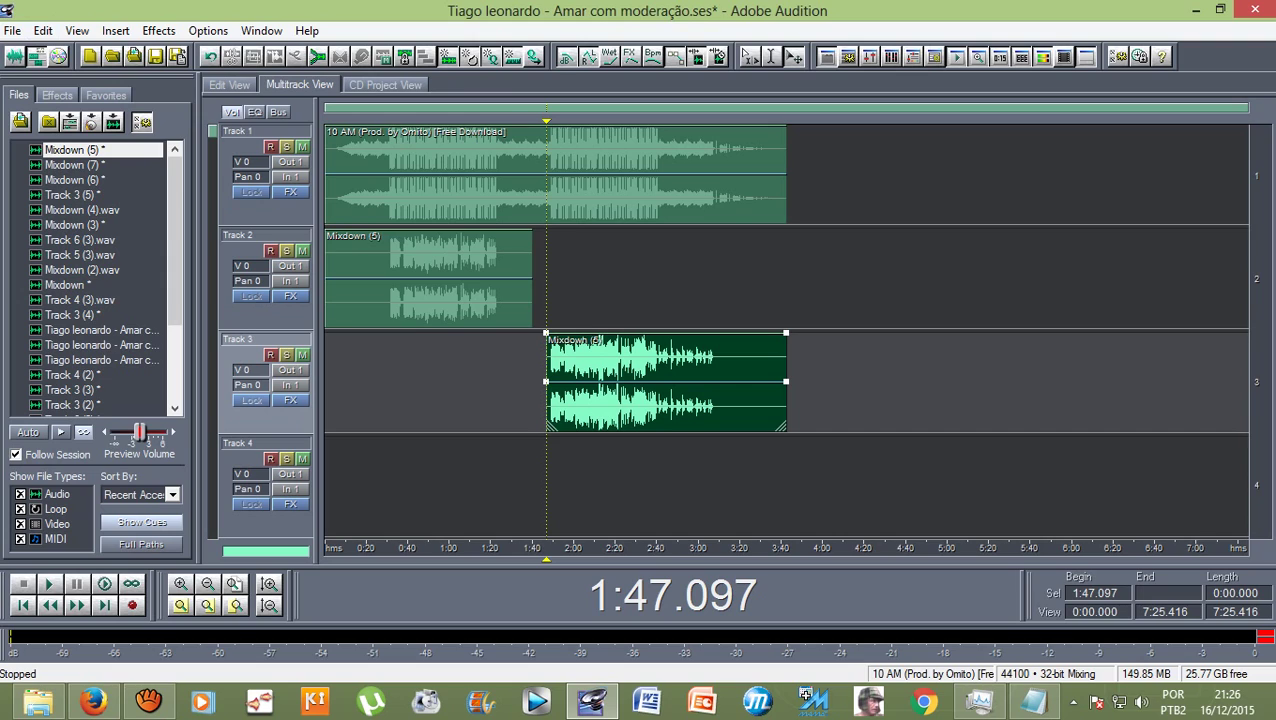
Step: Move the playhead to 0:27.131 and set up an audio export to the 1\Wav folder in Windows PCM (*.wav) format
drag(546, 121, 381, 121)
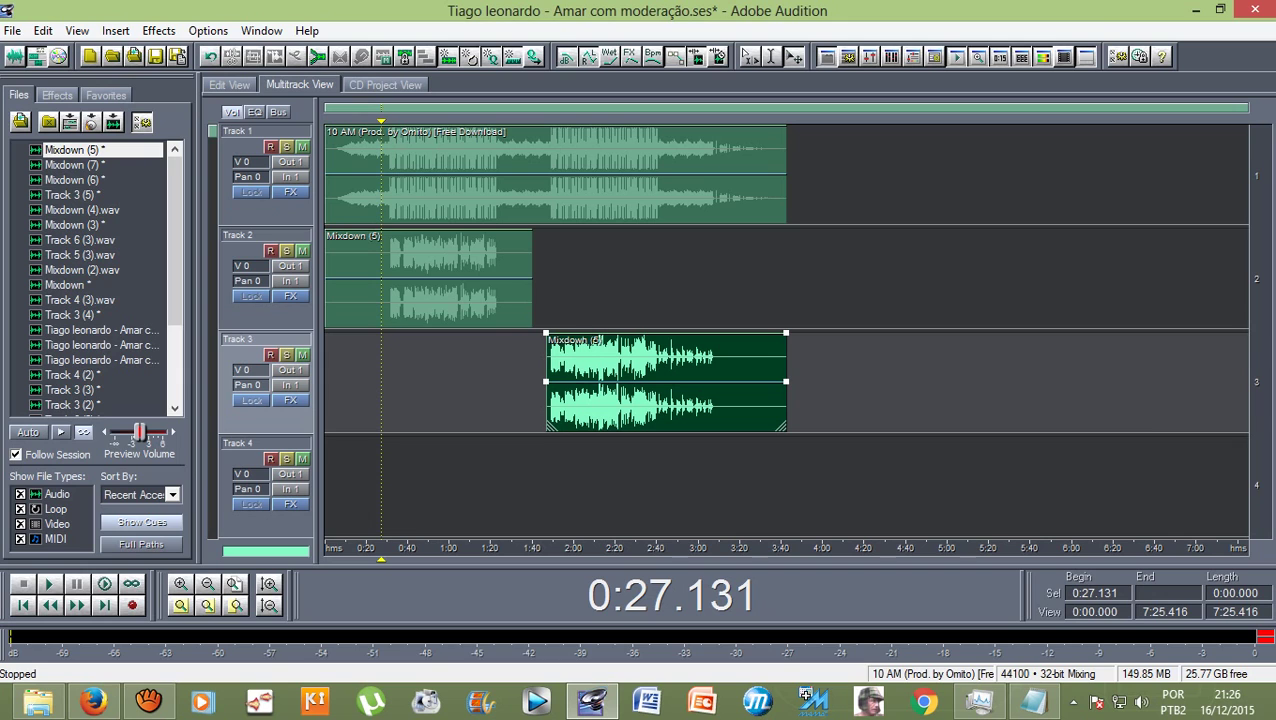
click(12, 30)
mouse_move(60, 296)
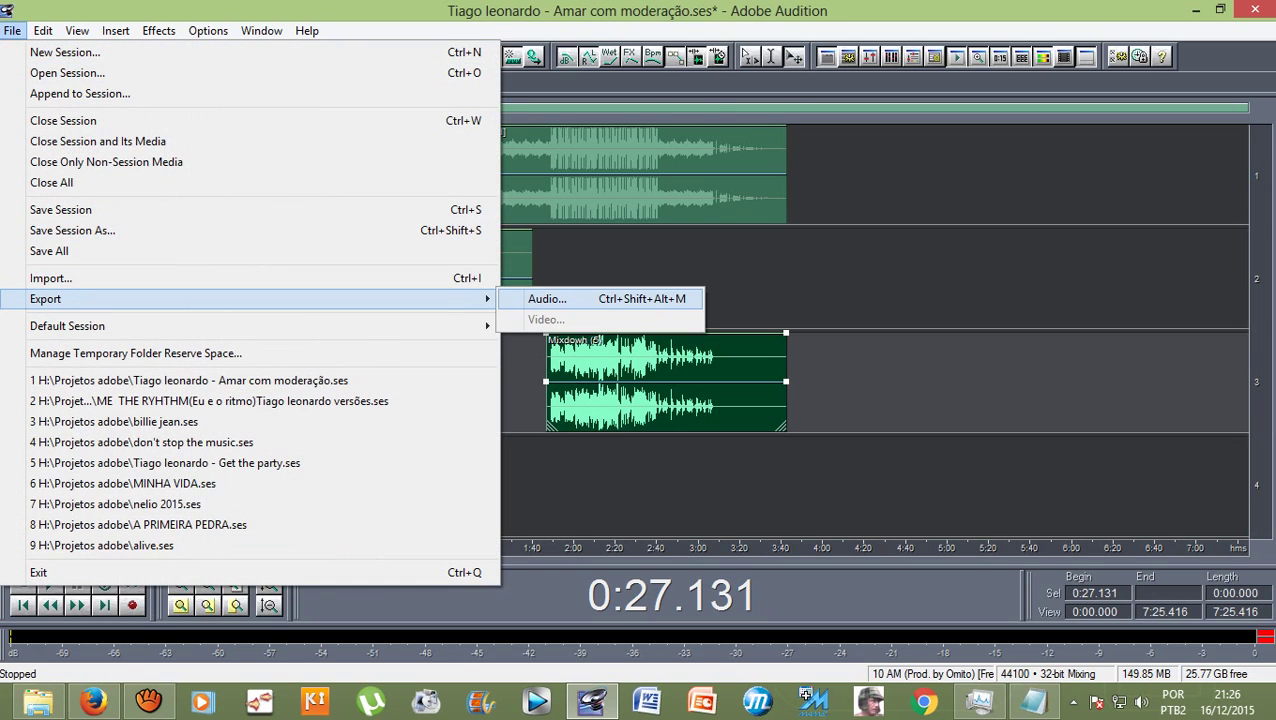
click(545, 298)
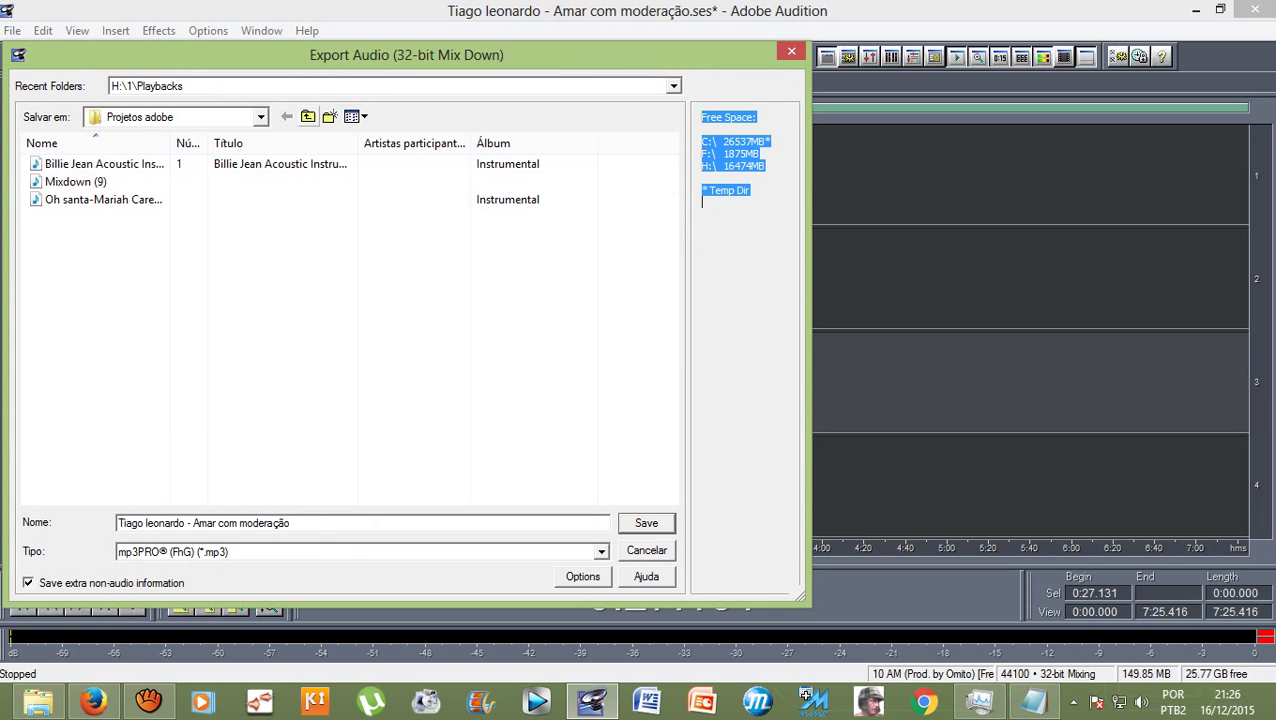
click(308, 116)
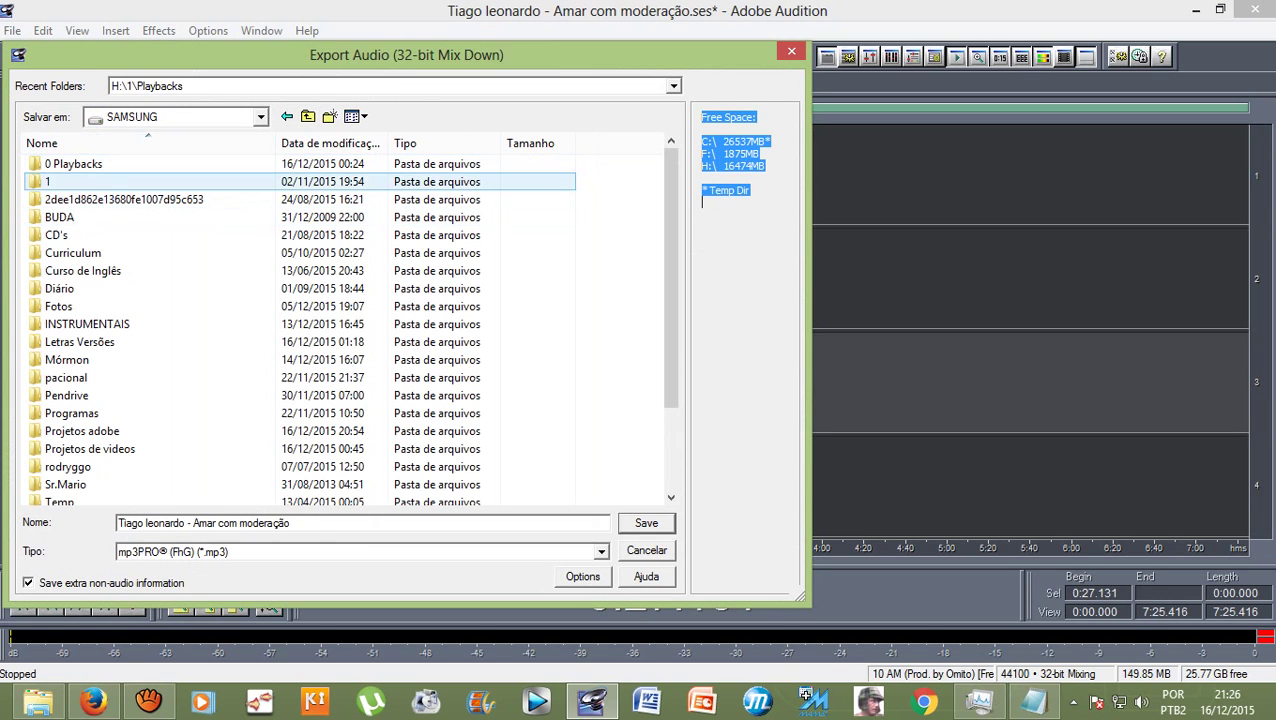
click(48, 181)
key(Return)
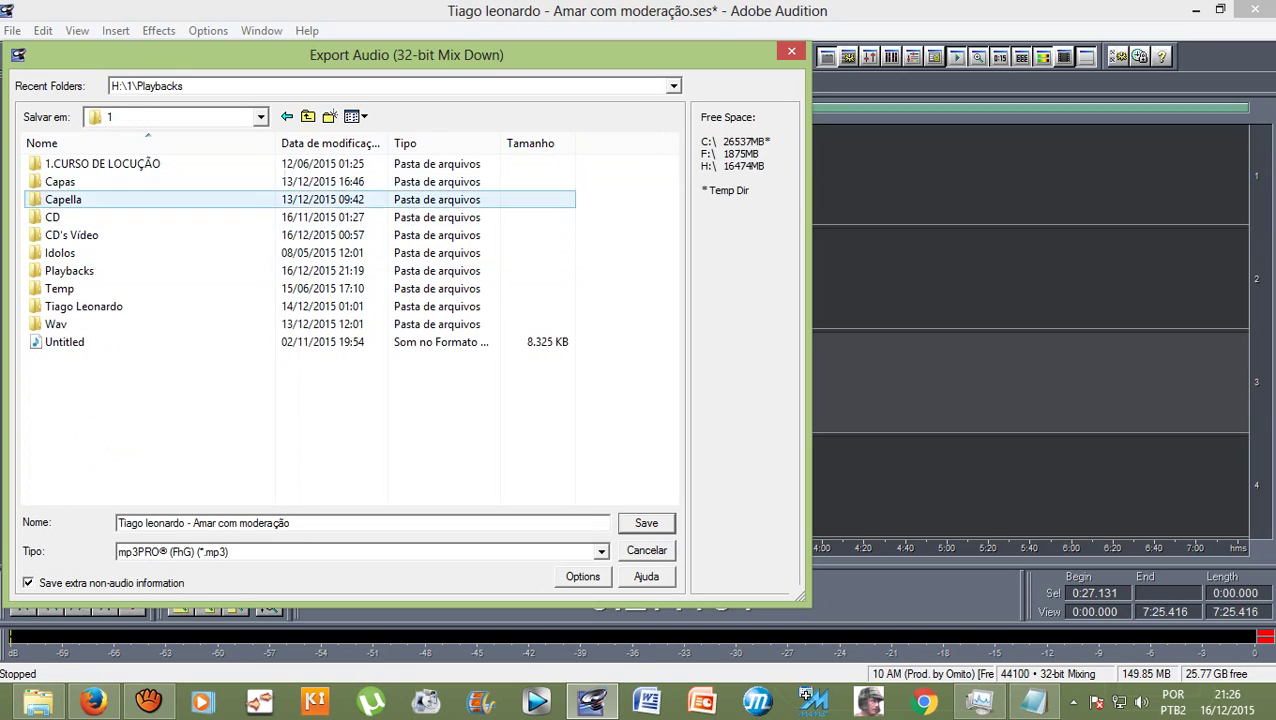
double_click(55, 324)
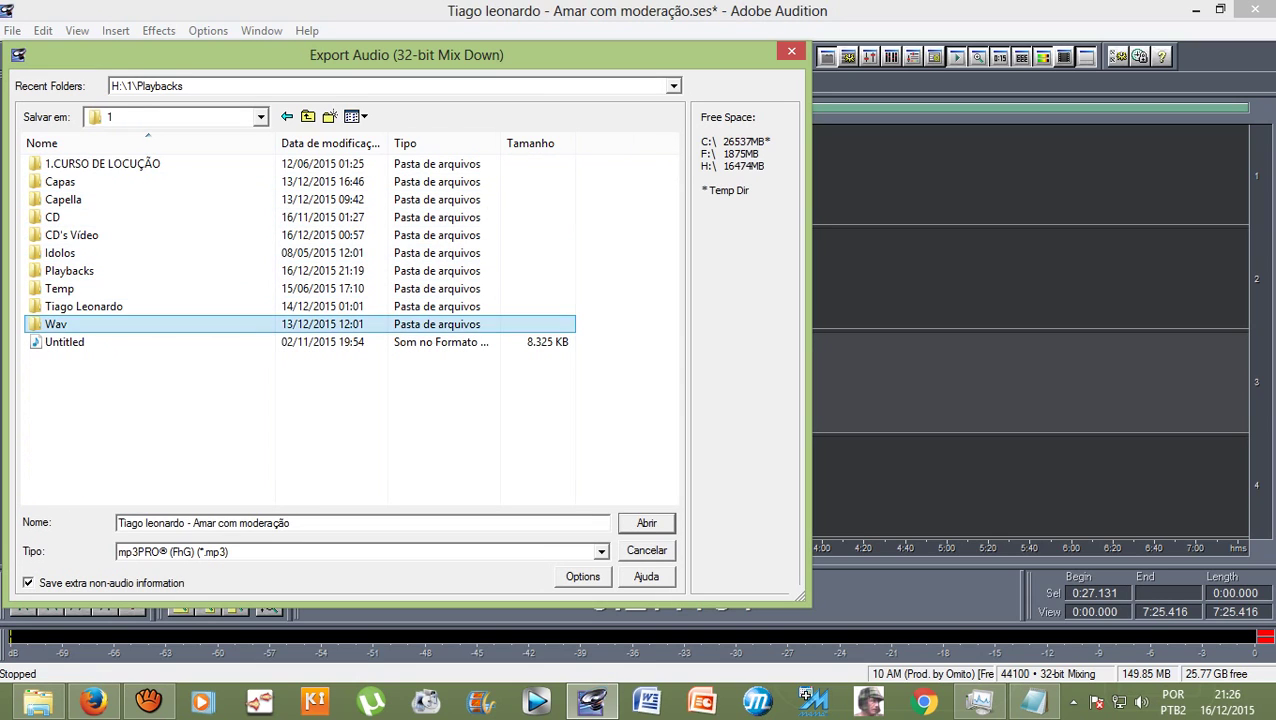
click(362, 551)
key(Return)
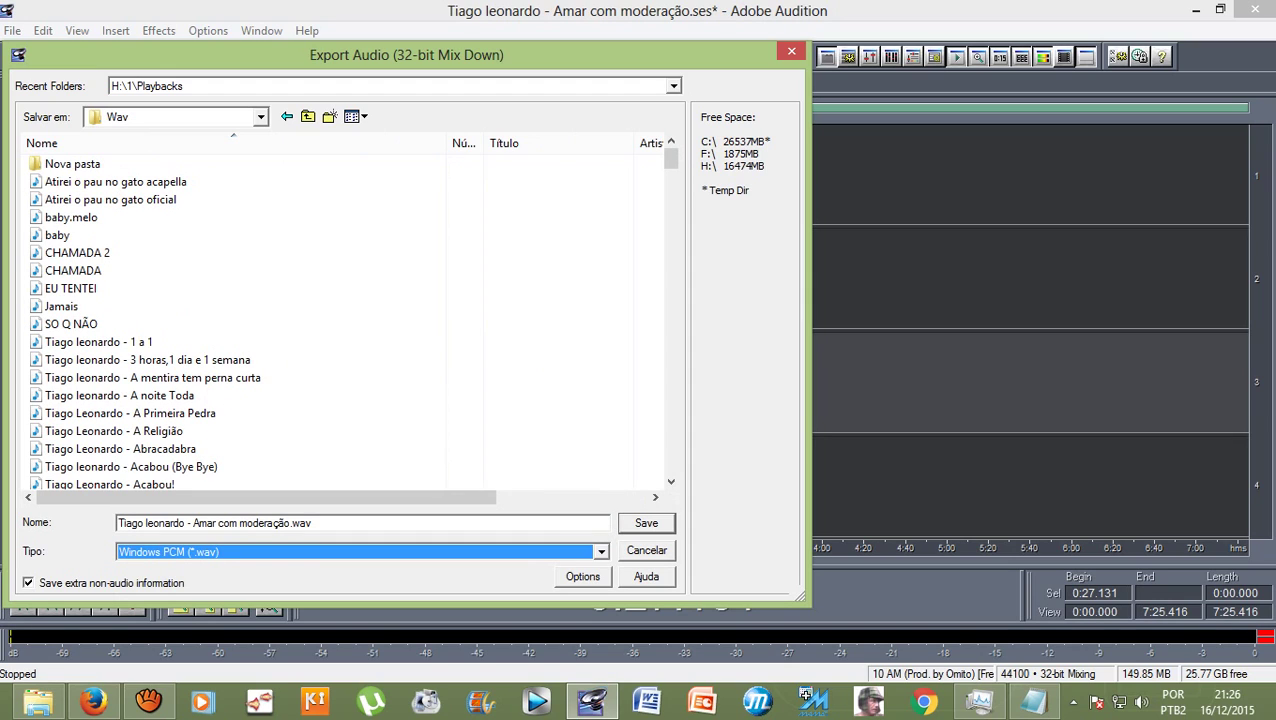
Step: Change the song title in the export file name to "Ame com moderação" and save the WAV mixdown
click(219, 523)
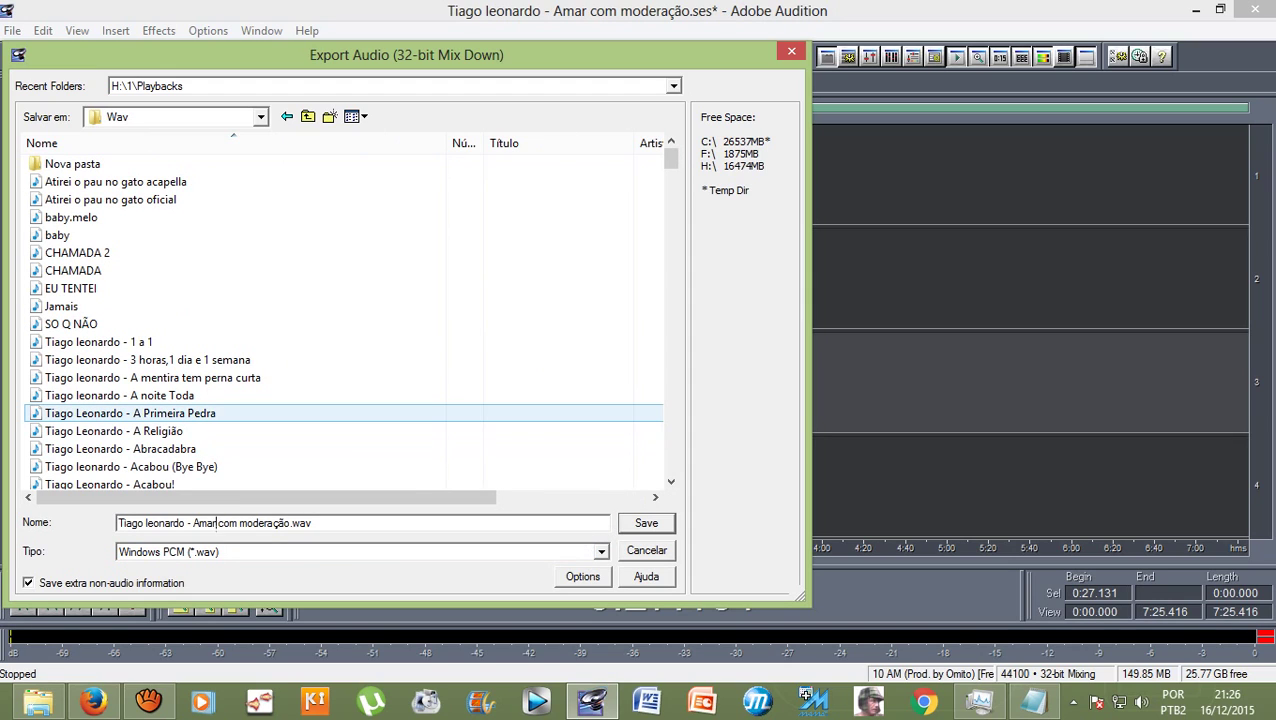
key(BackSpace)
key(BackSpace)
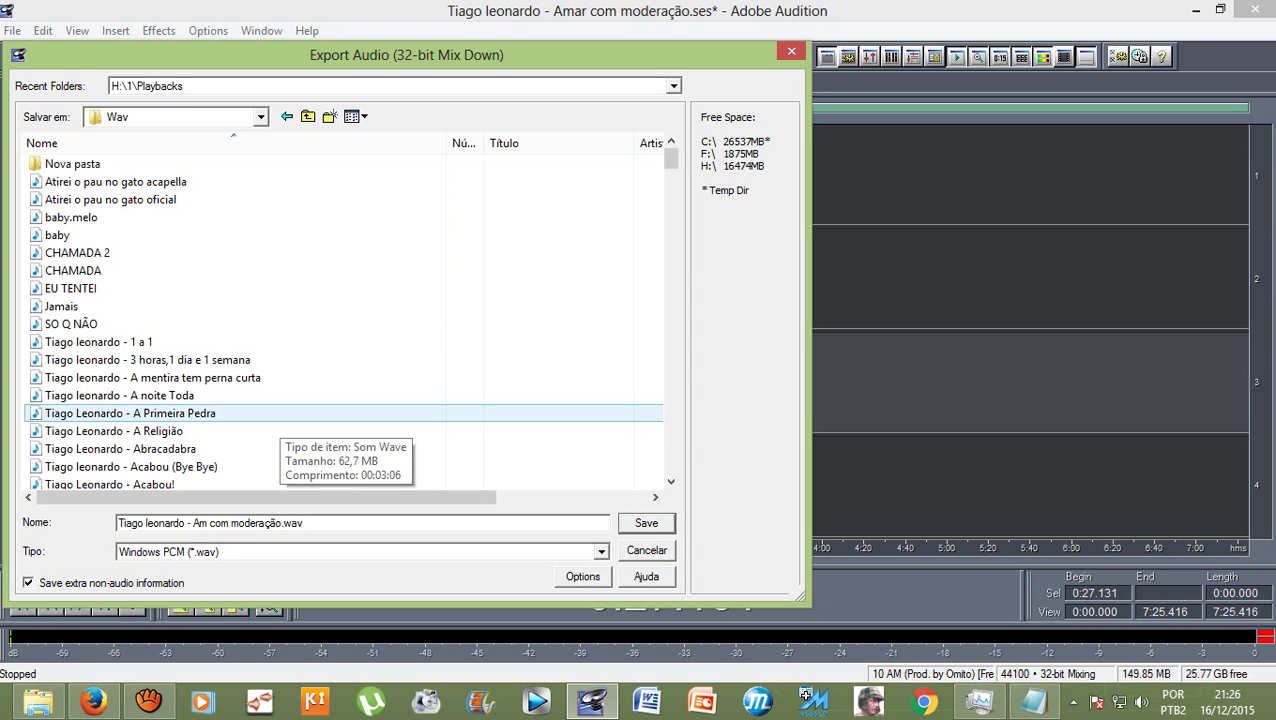
text(e)
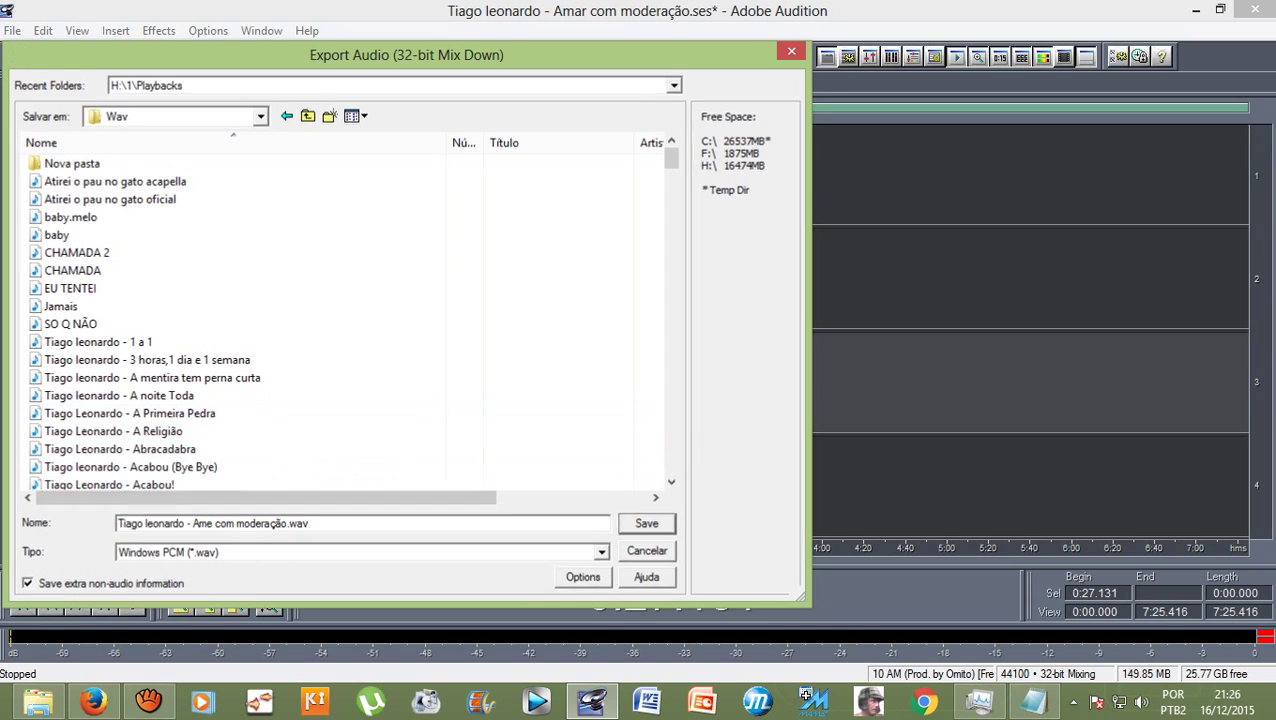
key(Return)
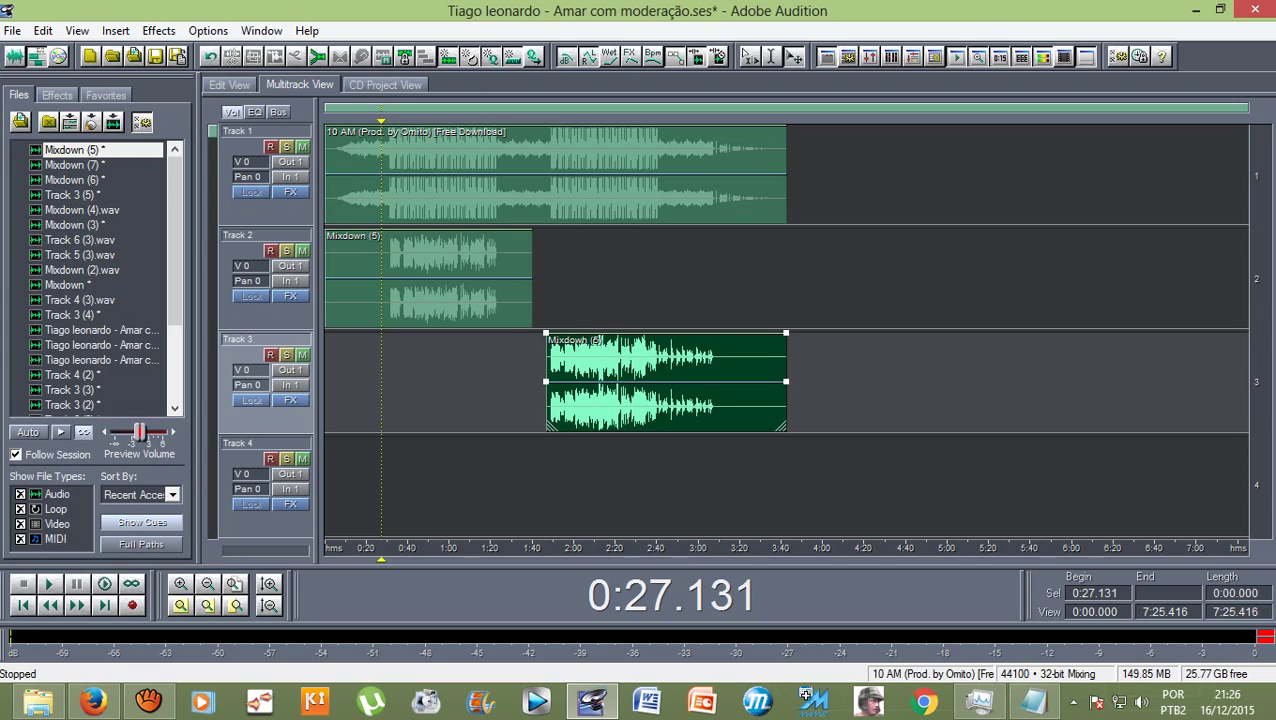
Step: Start another audio export of the session and choose the artist's folder inside folder 1 as its destination
click(12, 30)
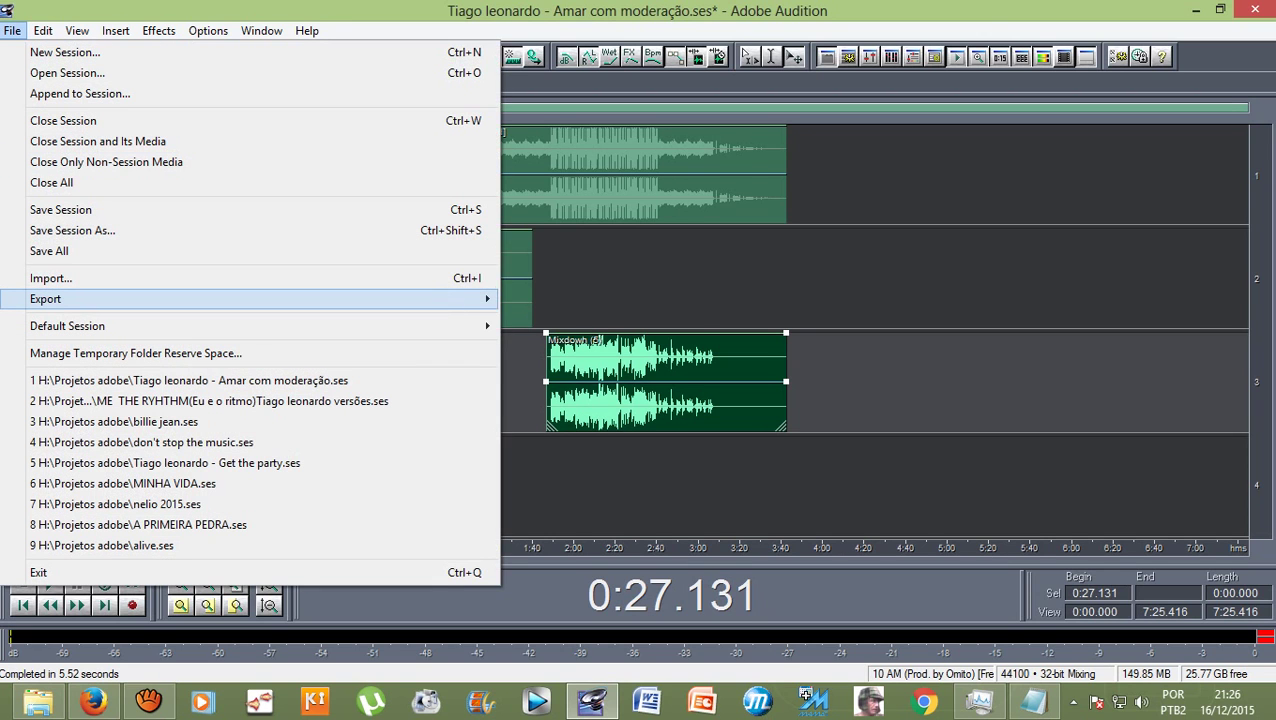
mouse_move(45, 298)
click(547, 298)
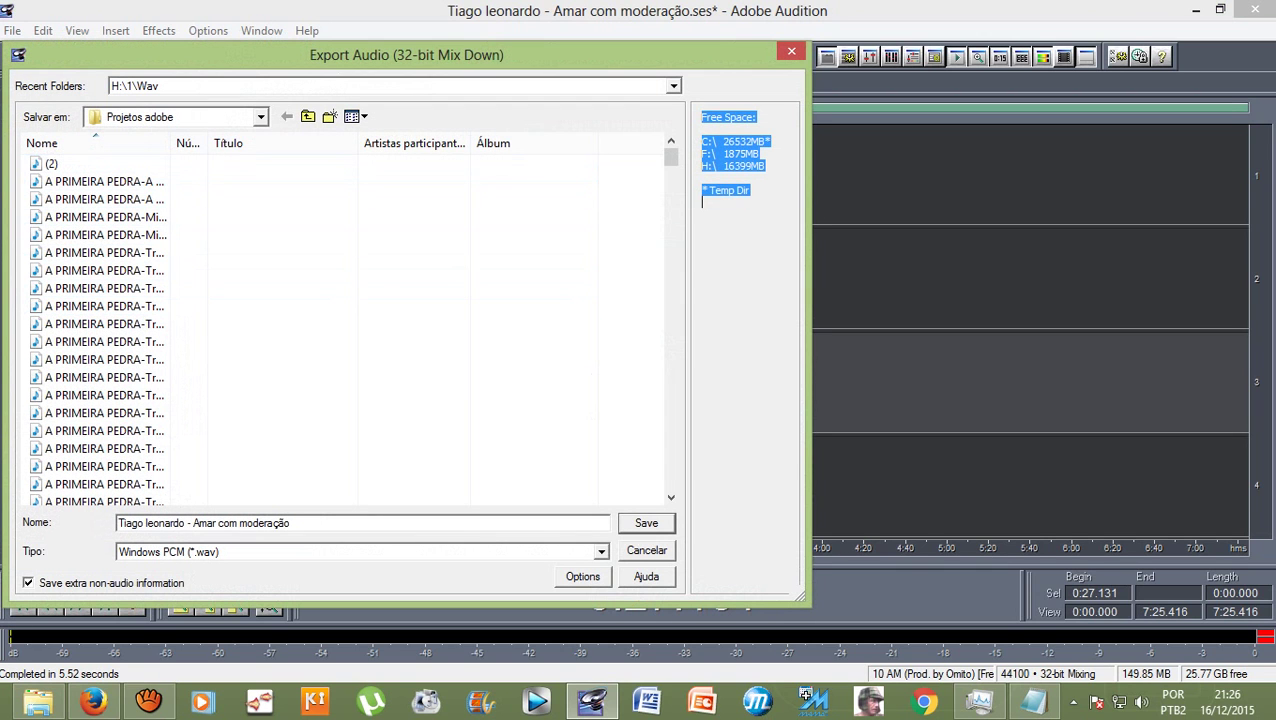
click(308, 116)
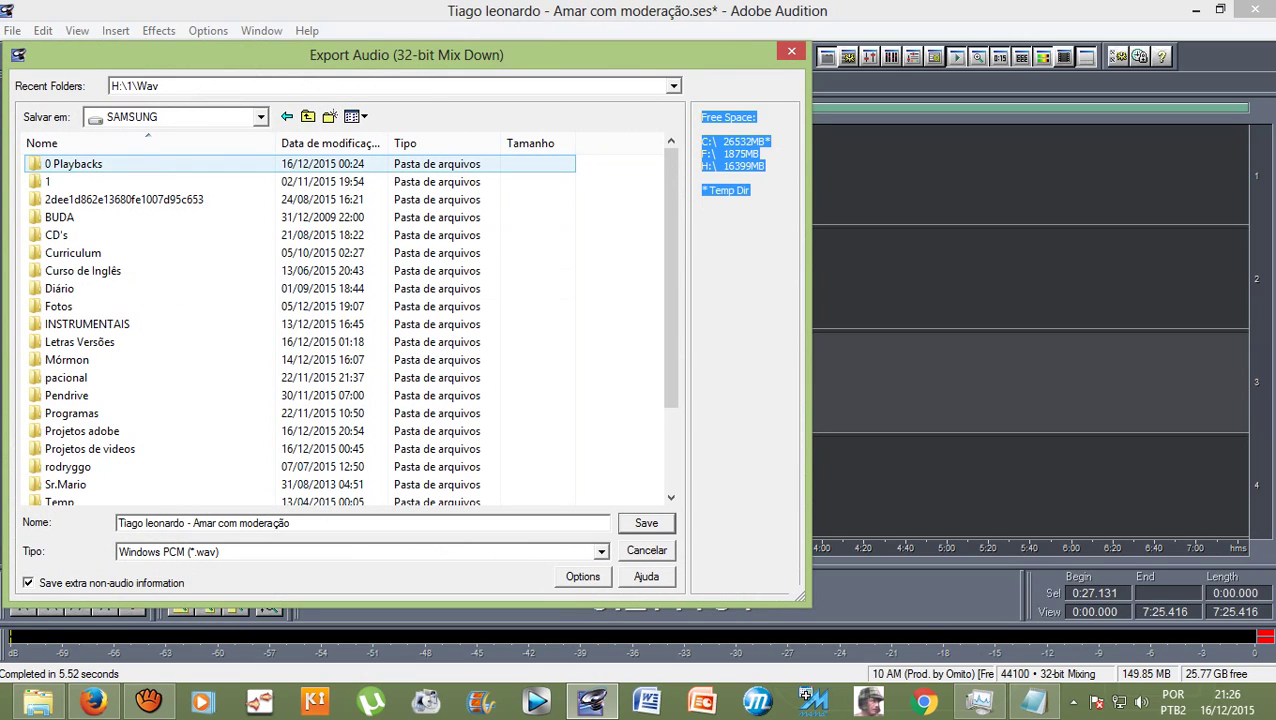
double_click(47, 181)
double_click(112, 307)
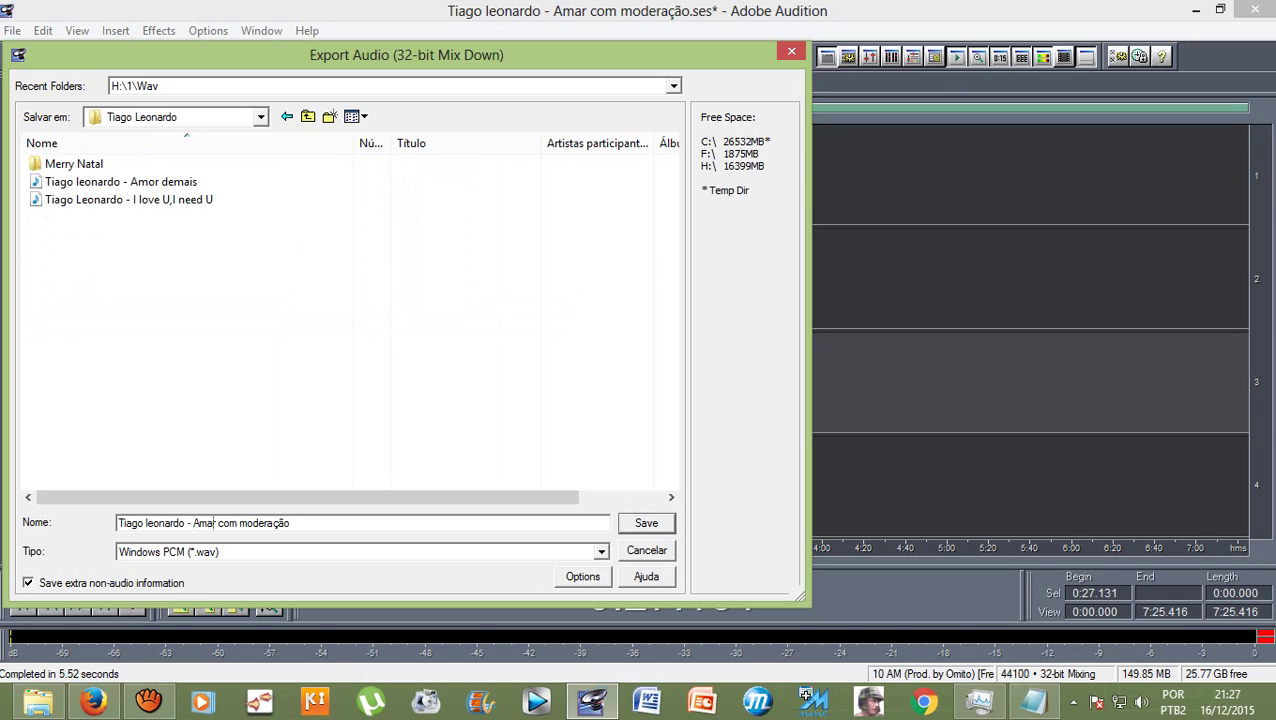
Step: Change the song title to "Ame com moderação", set the format to mp3PRO (FhG) (*.mp3), and save the mixdown
key(shift+Left)
key(shift+Left)
text(a)
click(362, 551)
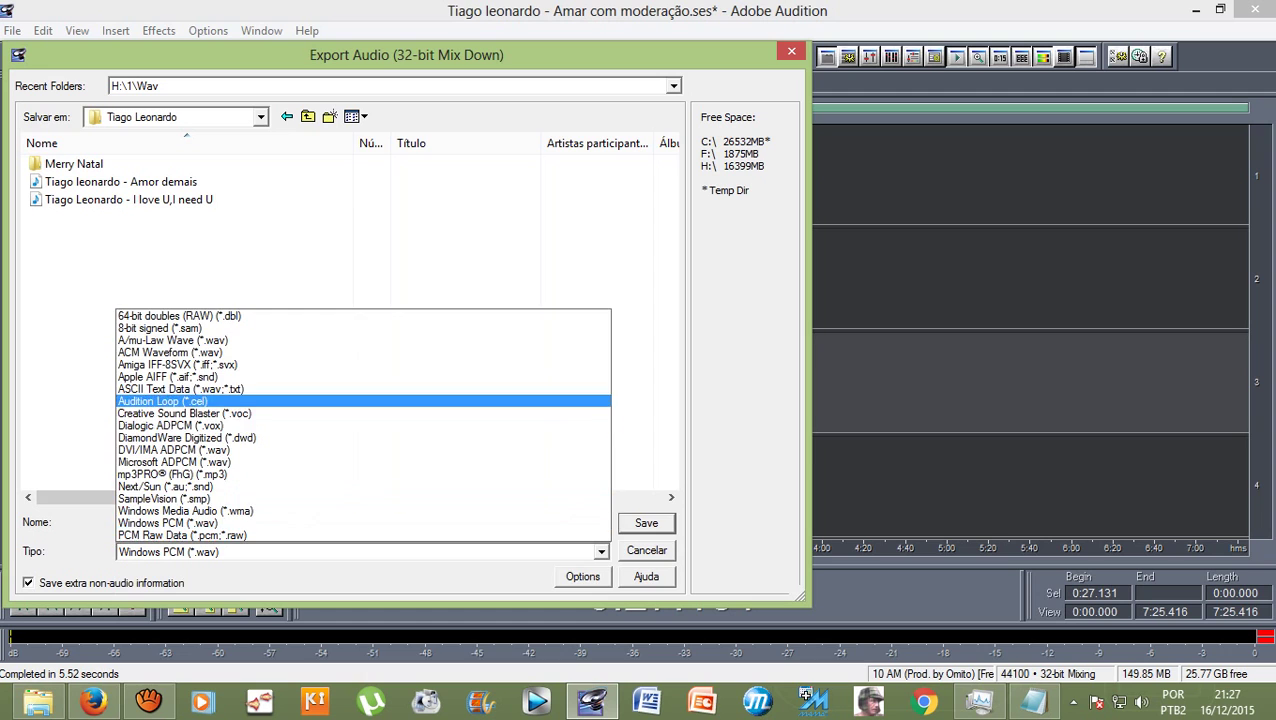
key(Return)
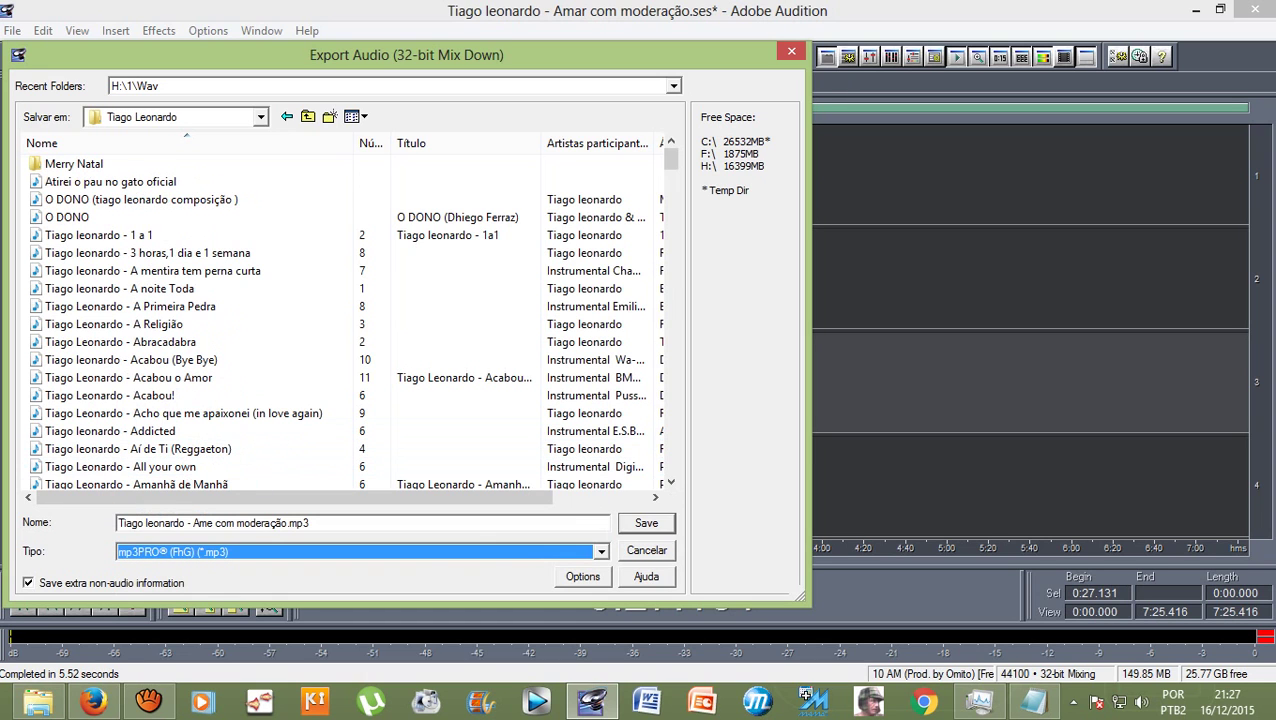
key(Return)
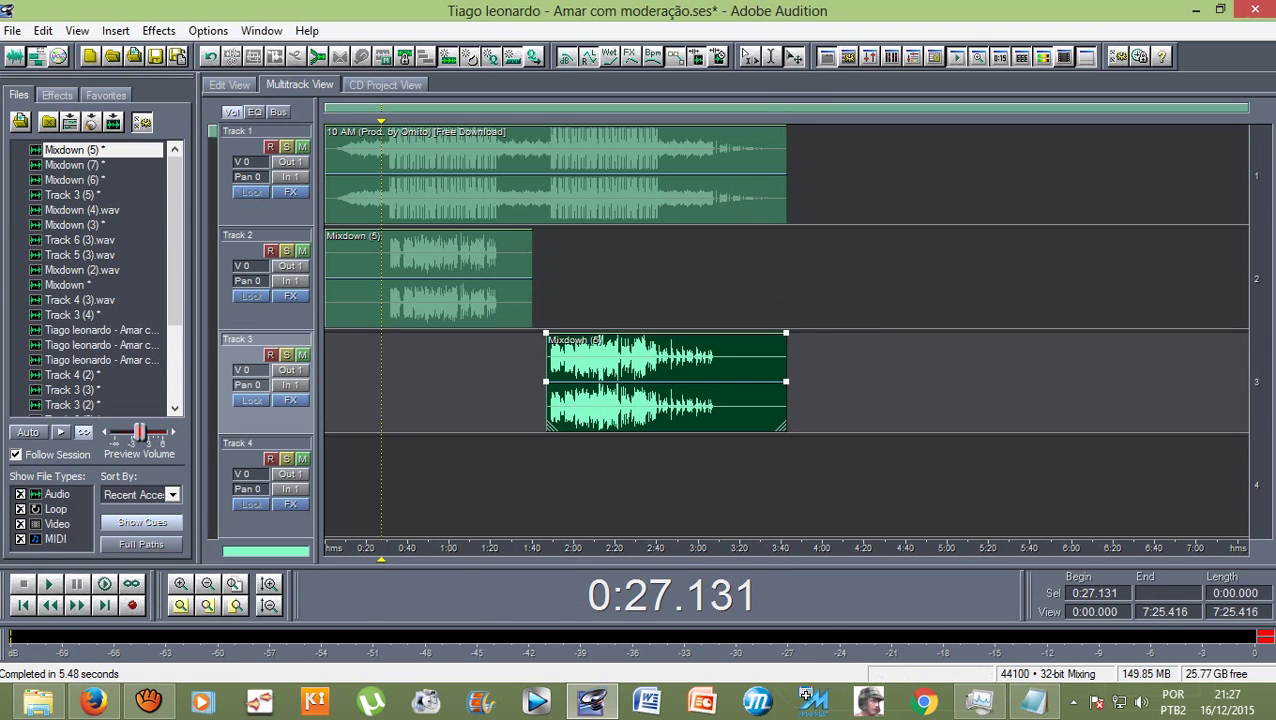
Step: Switch to File Explorer and open the artist's folder inside folder 1 on the SAMSUNG drive
click(1196, 9)
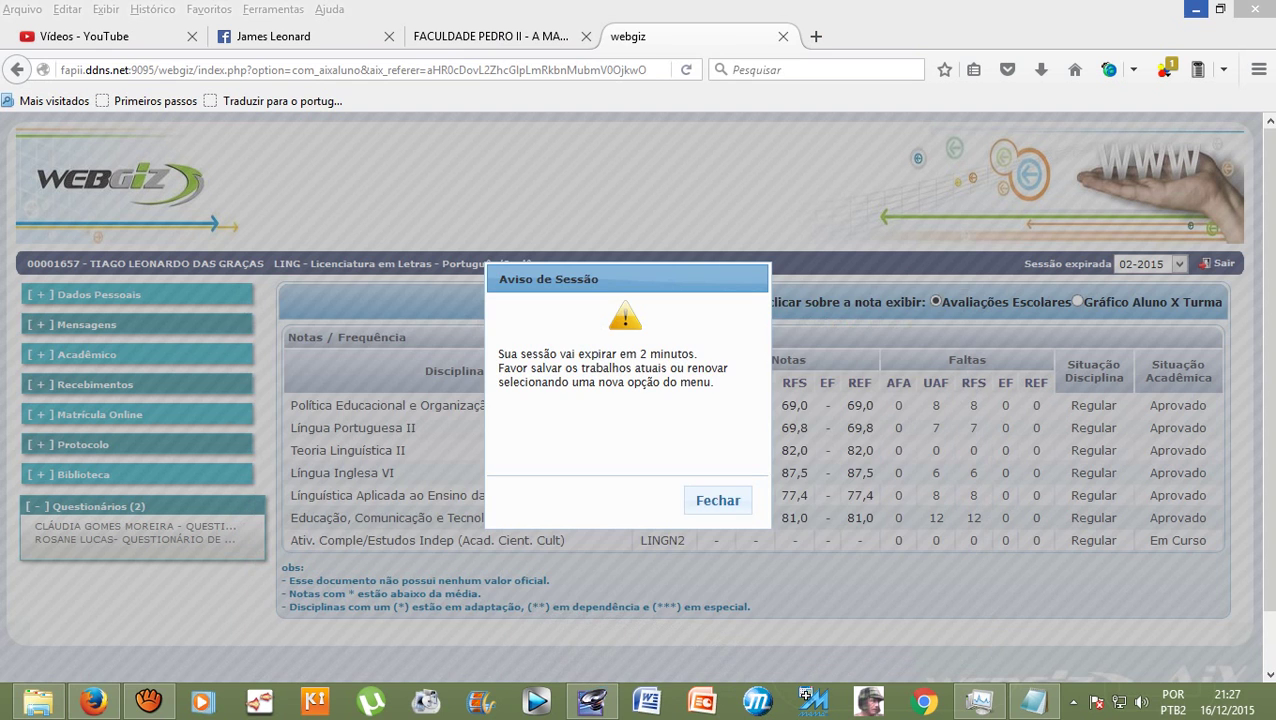
click(1196, 10)
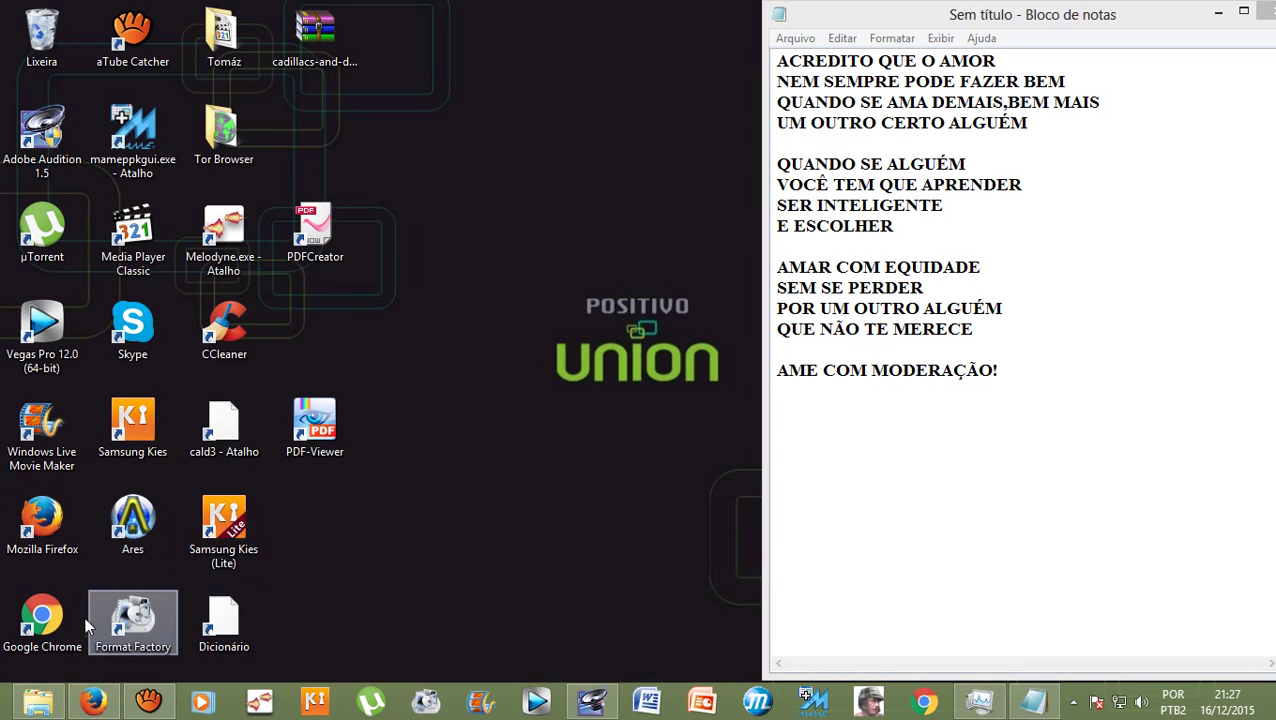
click(40, 704)
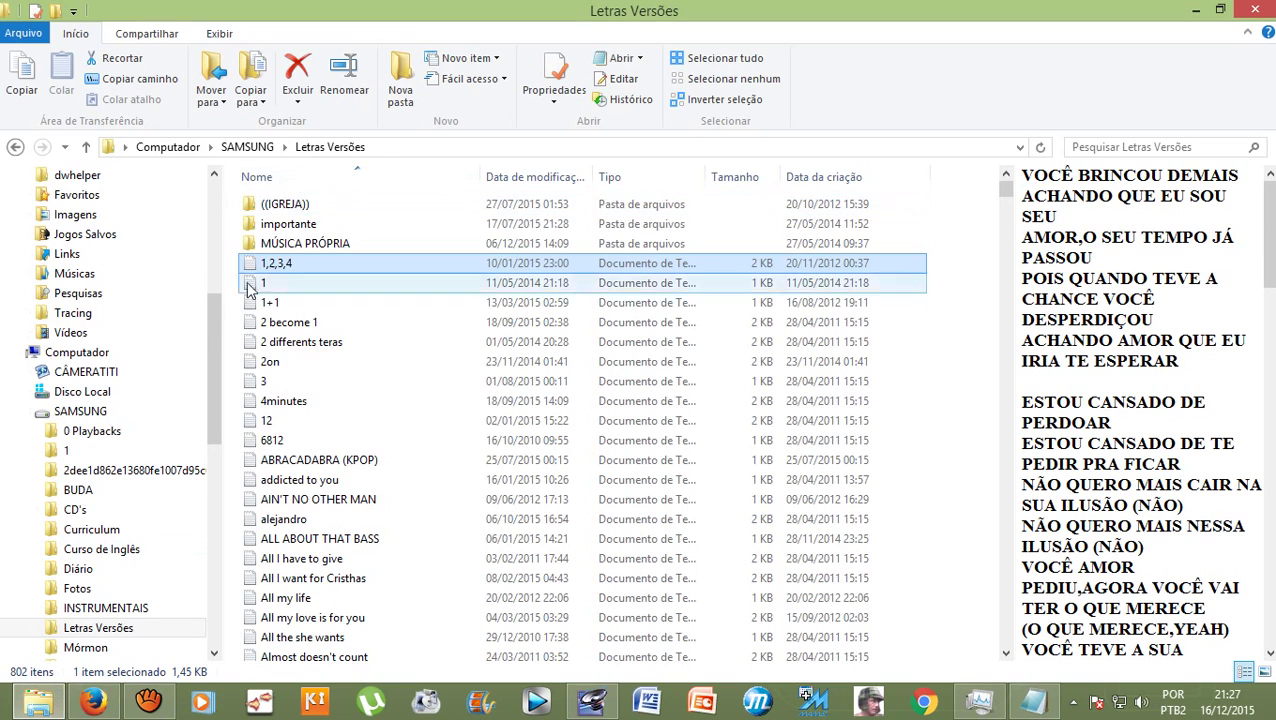
scroll(212, 321, down, 3)
click(62, 292)
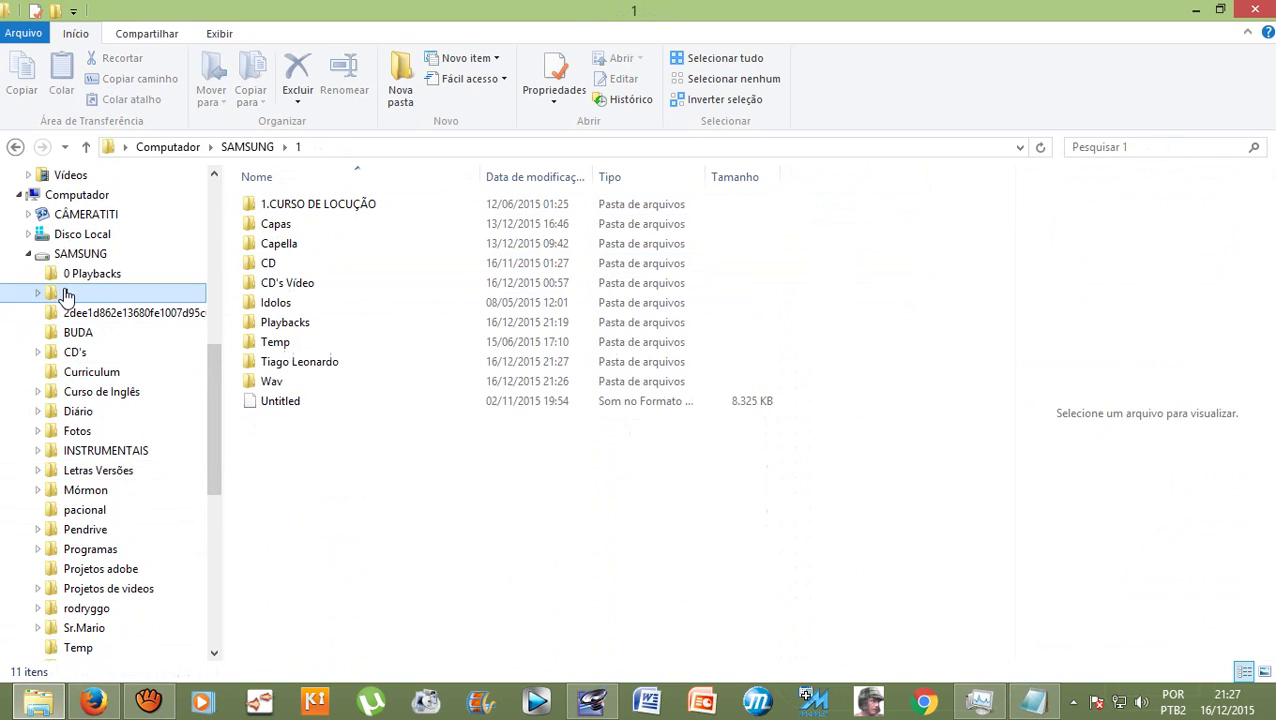
click(323, 368)
double_click(319, 363)
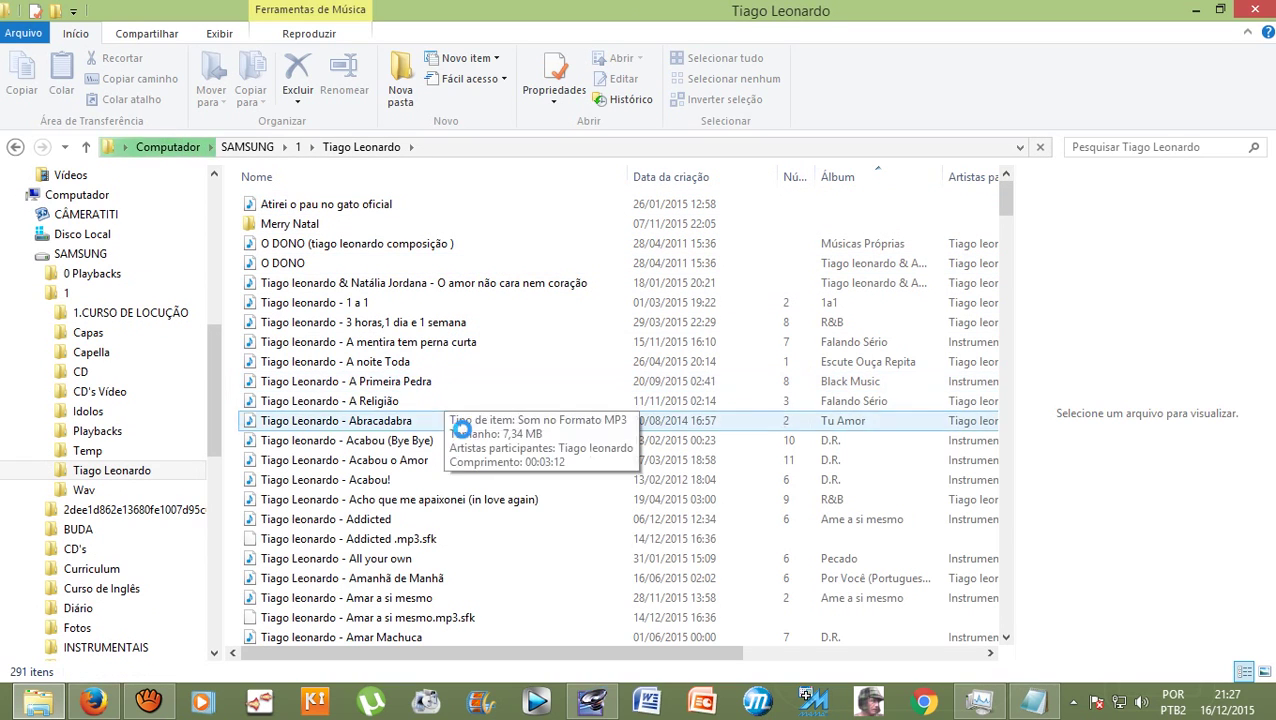
Step: Locate the exported "Ame com moderação" MP3, play its opening seconds in Windows Media Player, and pause it
scroll(452, 480, down, 1)
scroll(453, 480, down, 2)
scroll(453, 480, down, 1)
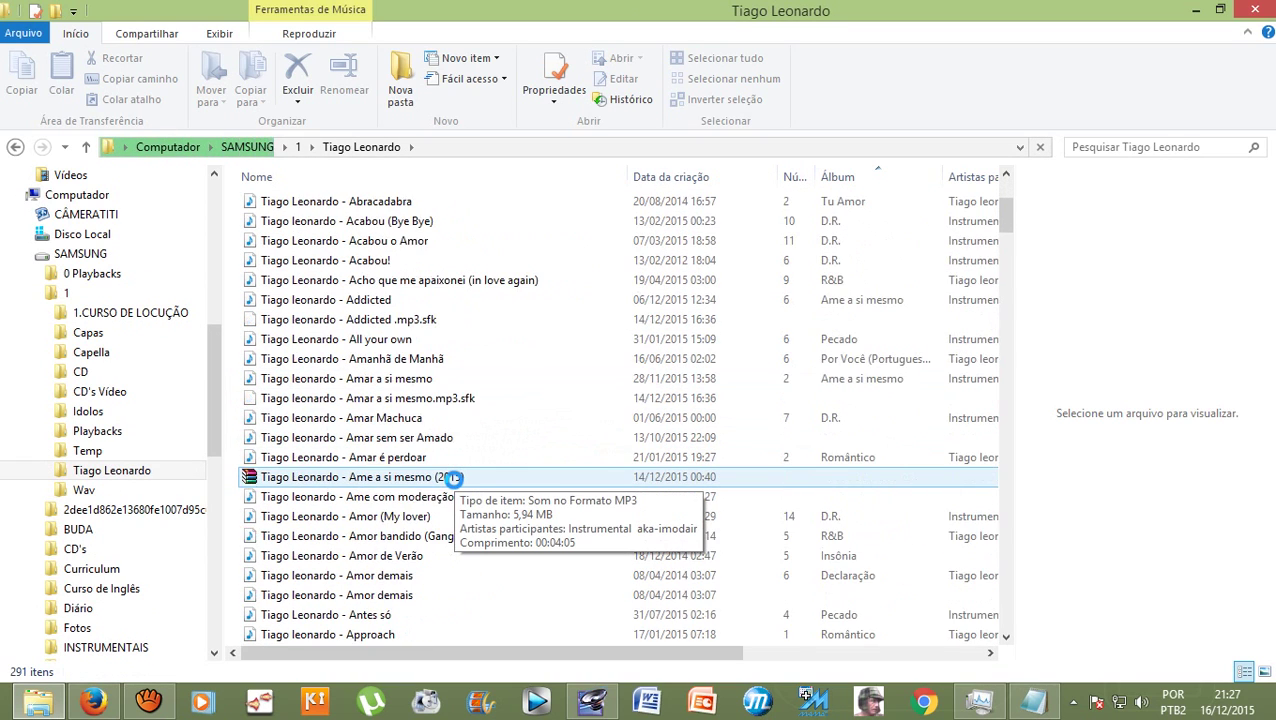
scroll(450, 495, down, 1)
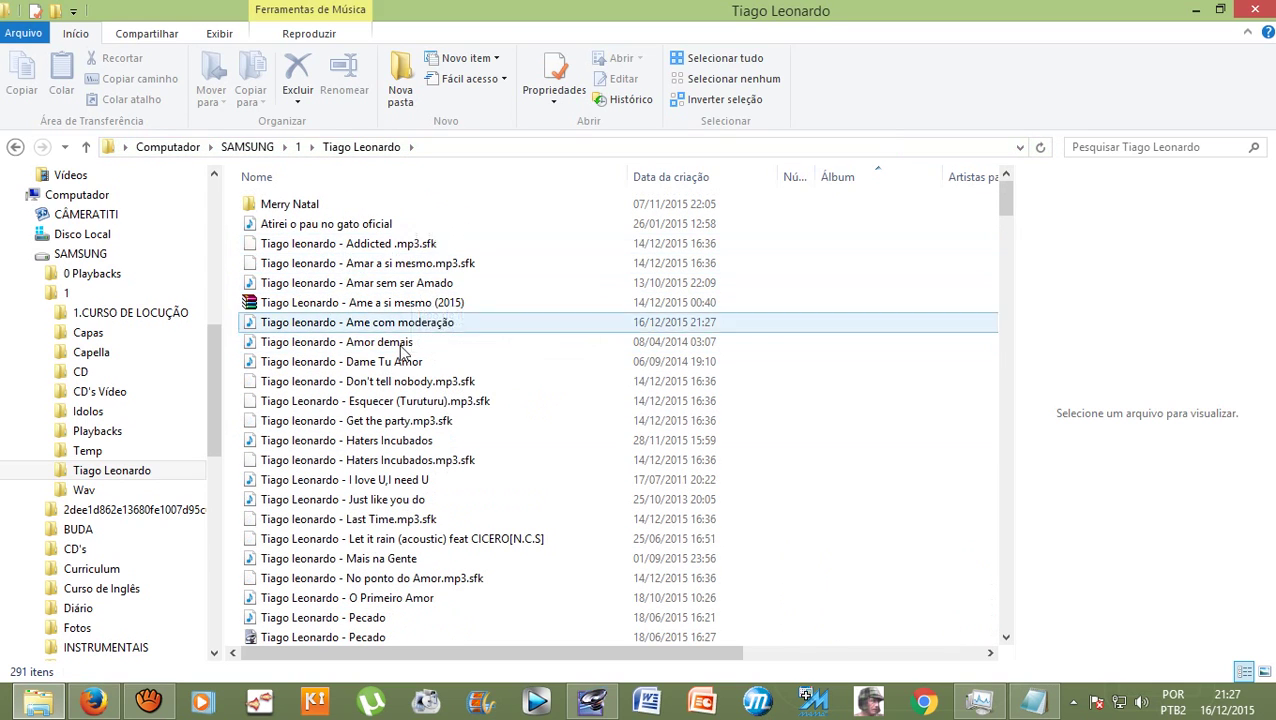
scroll(420, 420, down, 3)
scroll(420, 420, up, 3)
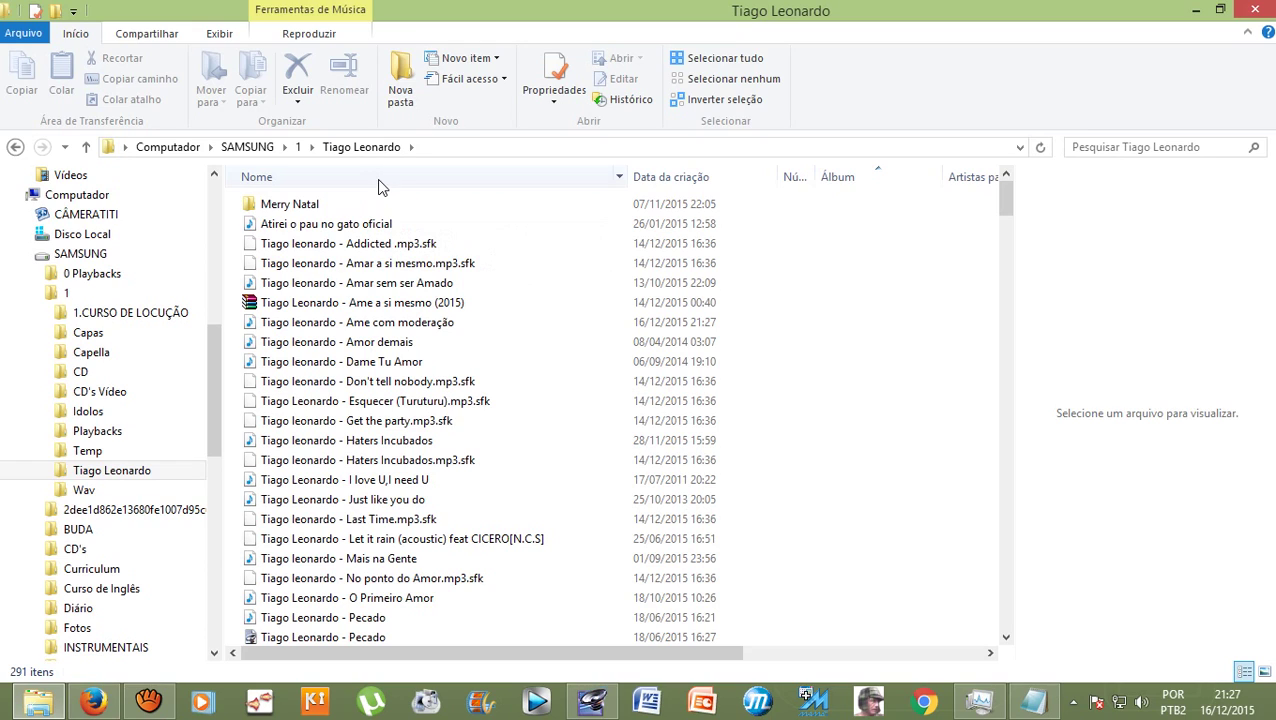
mouse_move(400, 328)
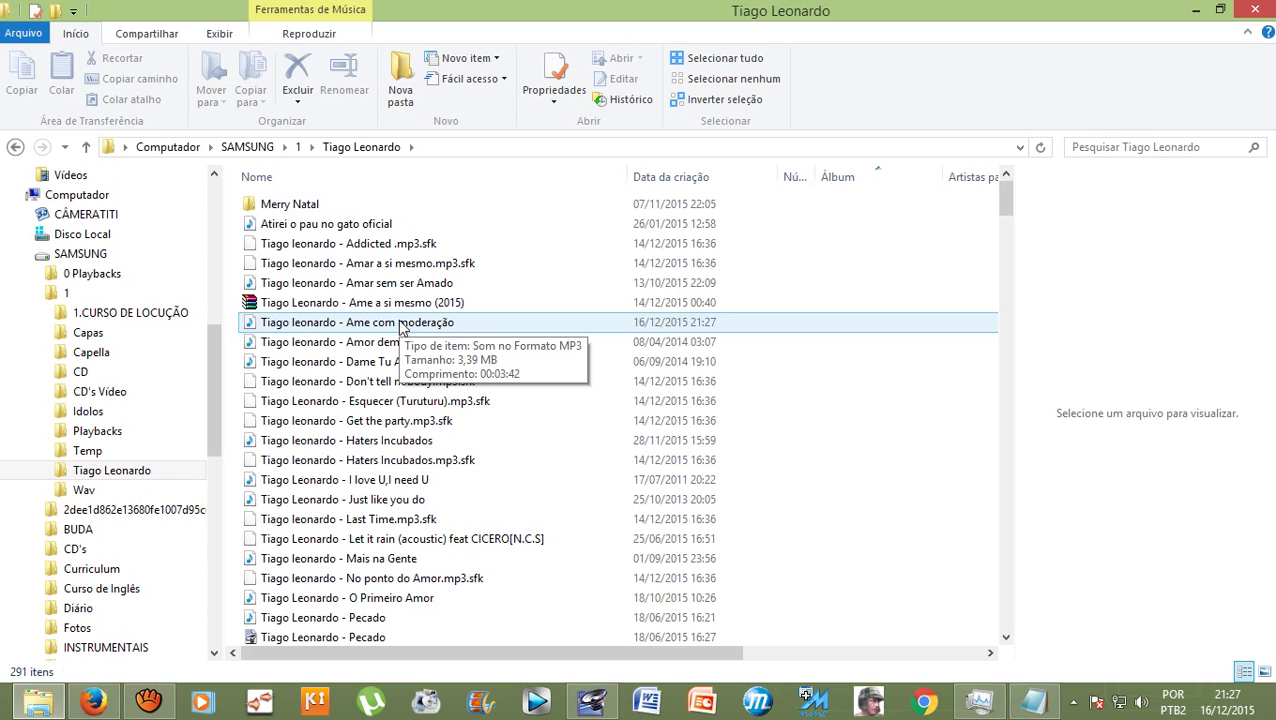
click(400, 322)
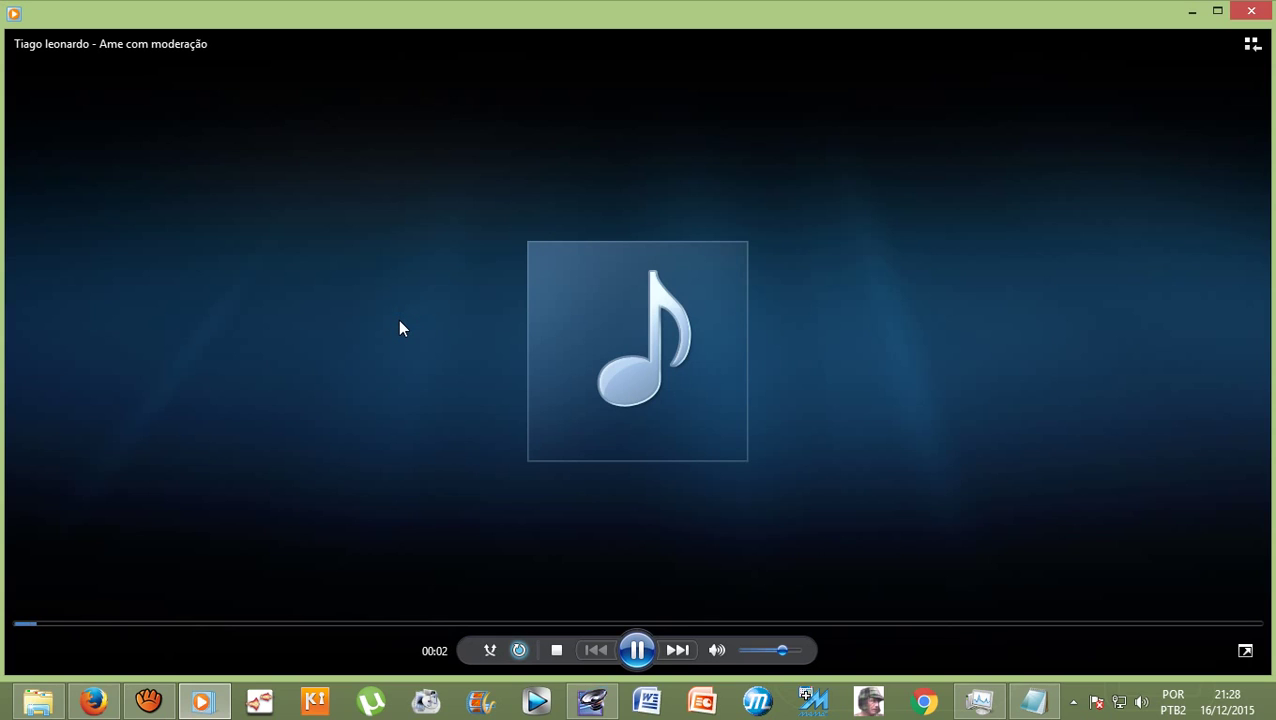
click(640, 645)
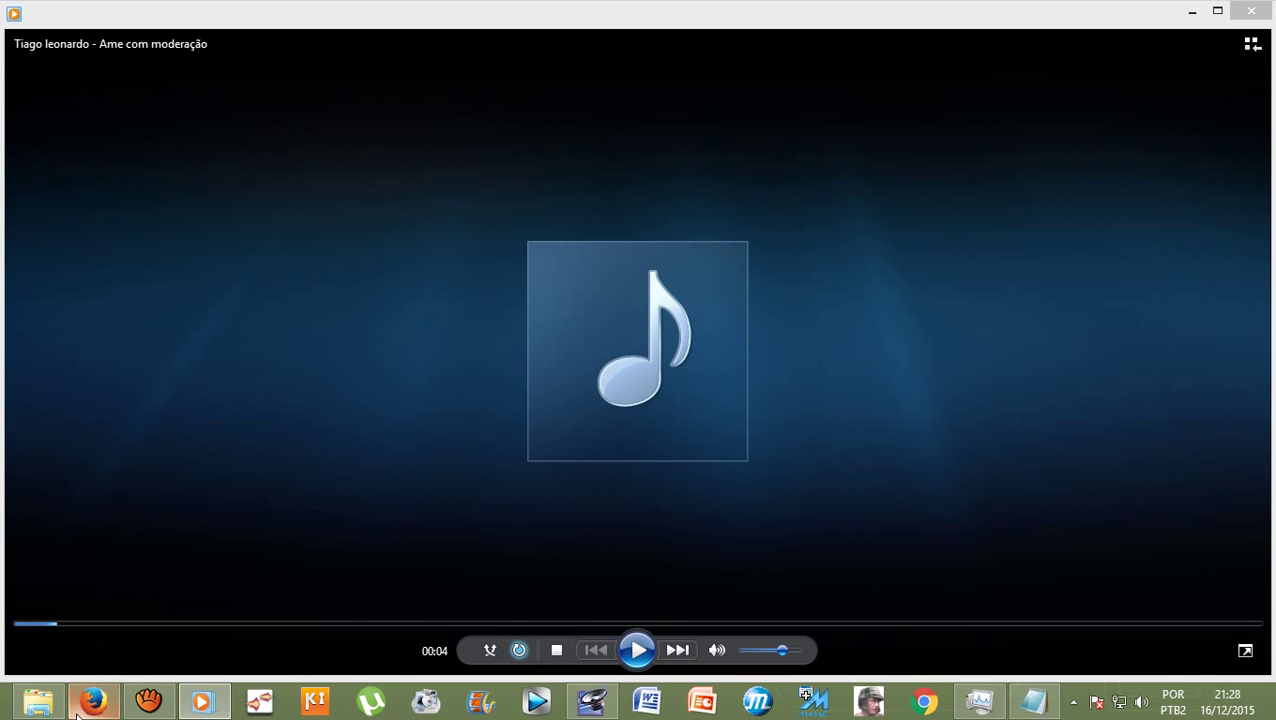
Step: Look over the programs offered for opening the exported MP3 in File Explorer, and return to Windows Media Player
click(40, 705)
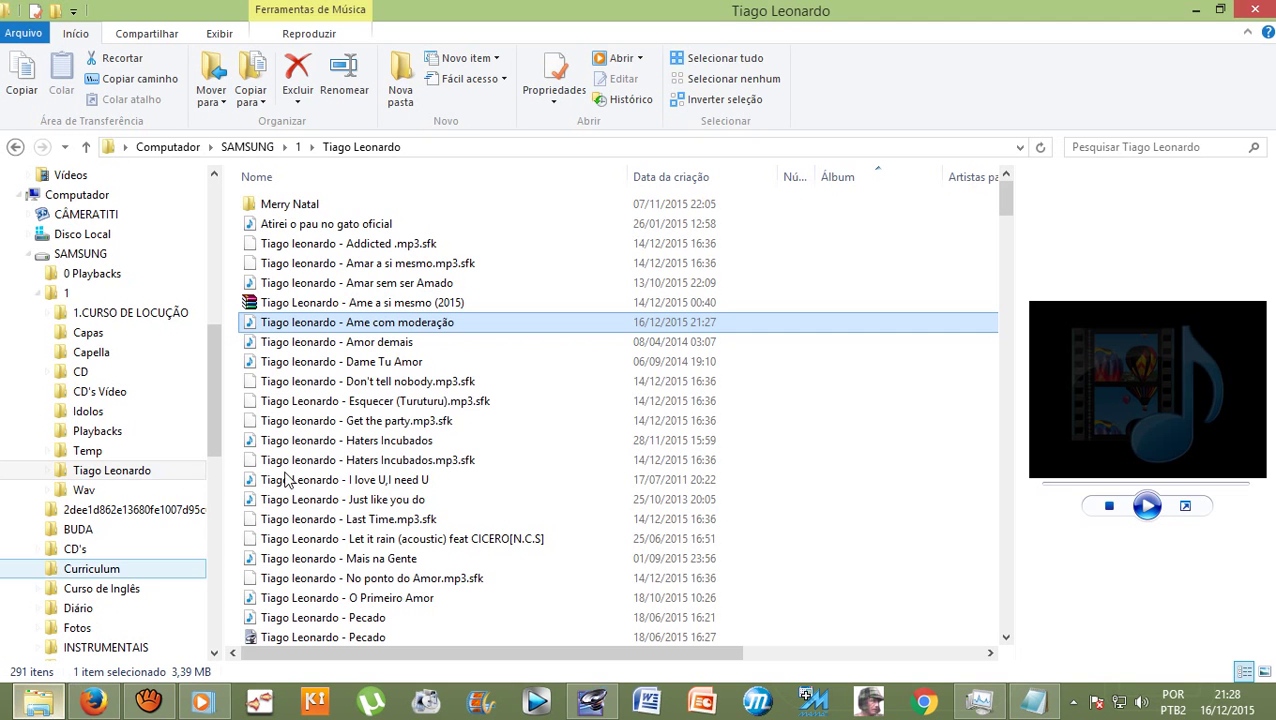
right_click(318, 330)
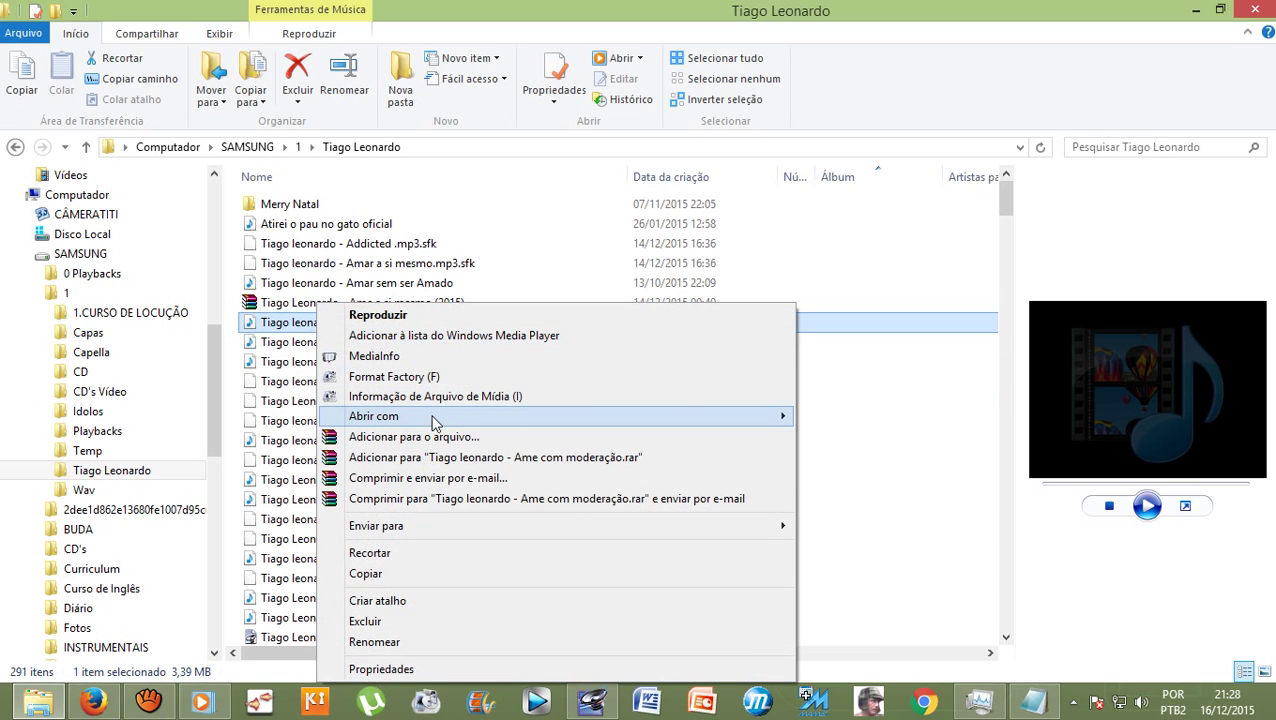
mouse_move(437, 422)
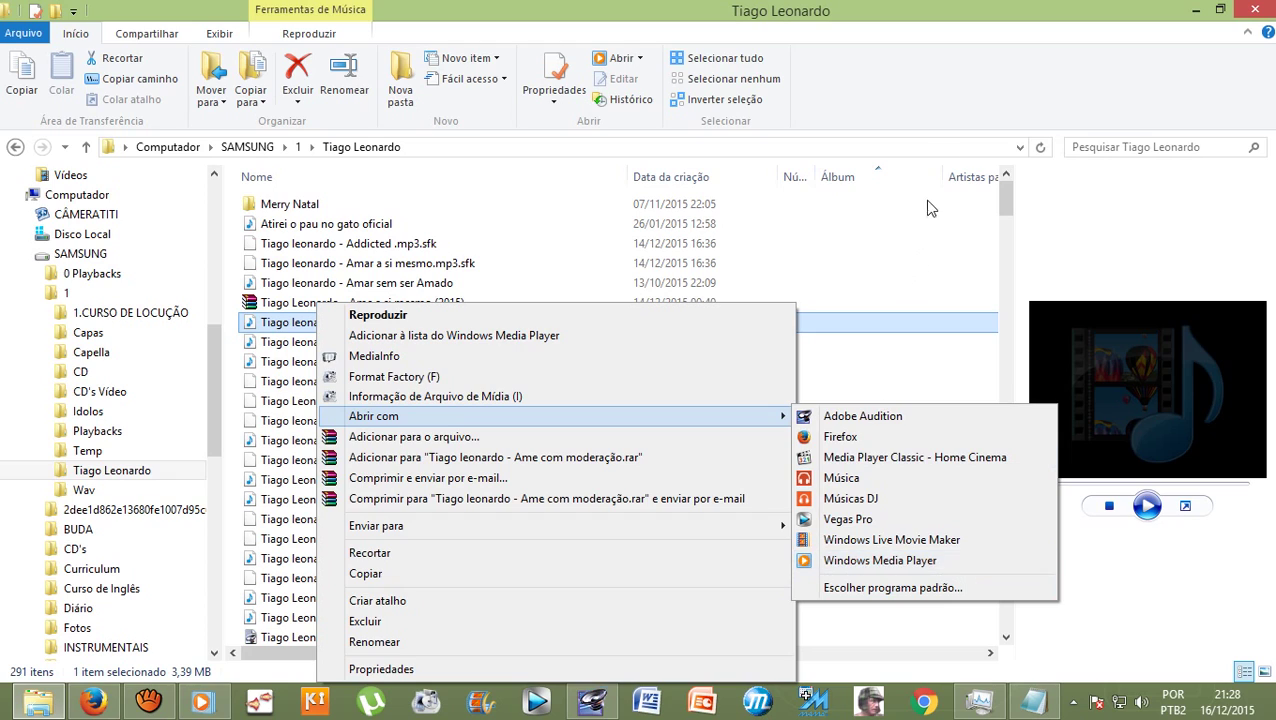
click(994, 119)
click(204, 701)
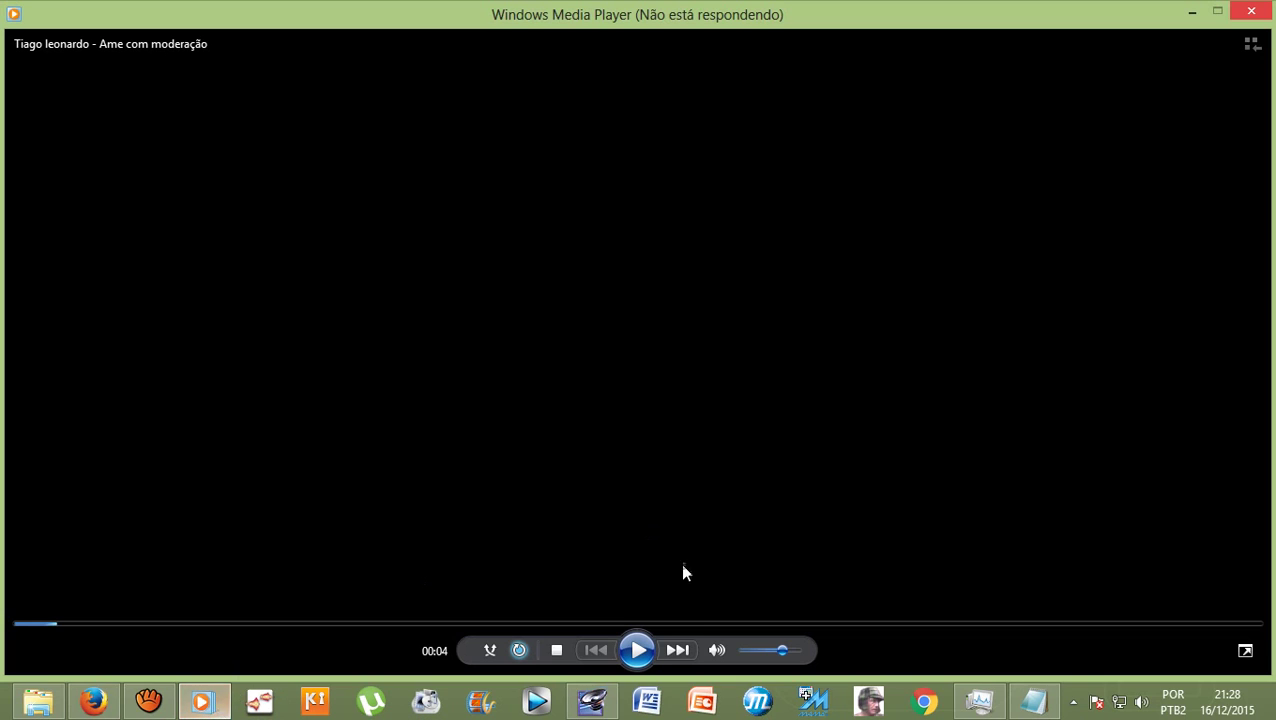
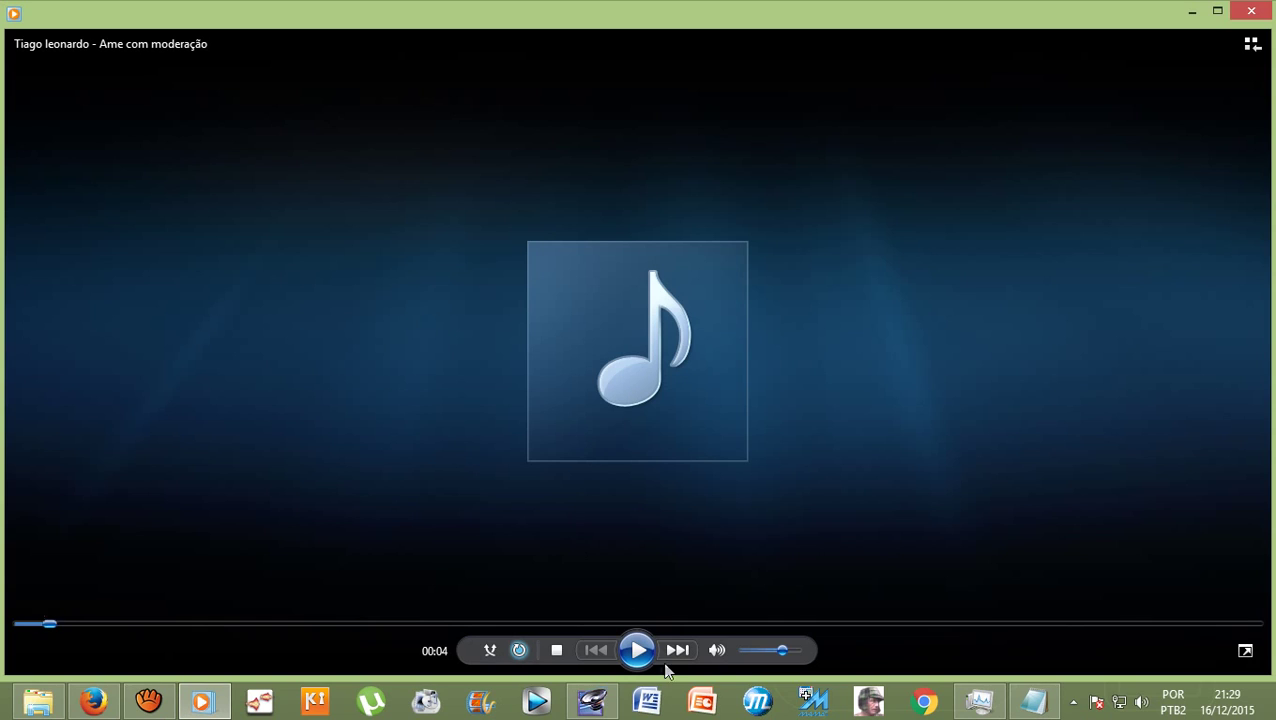
Step: Resume playing the exported song, switch to the maximized library view, and lower the playback volume
click(638, 651)
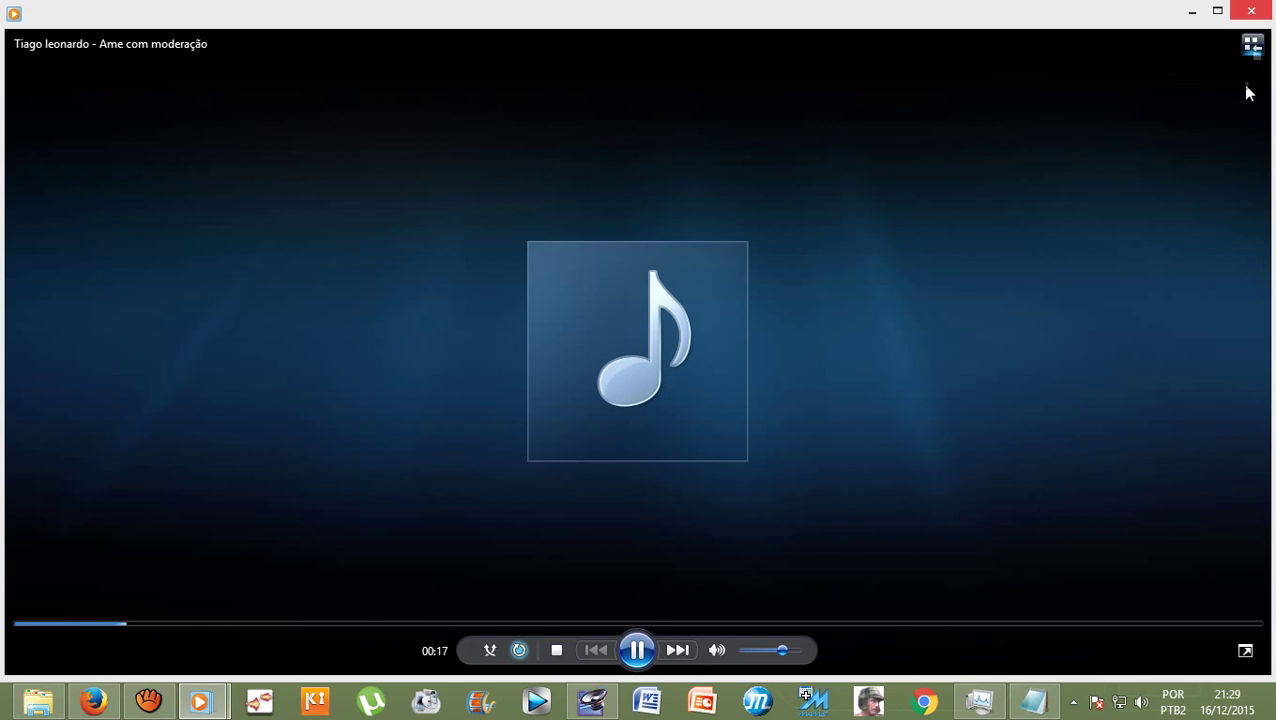
click(1252, 45)
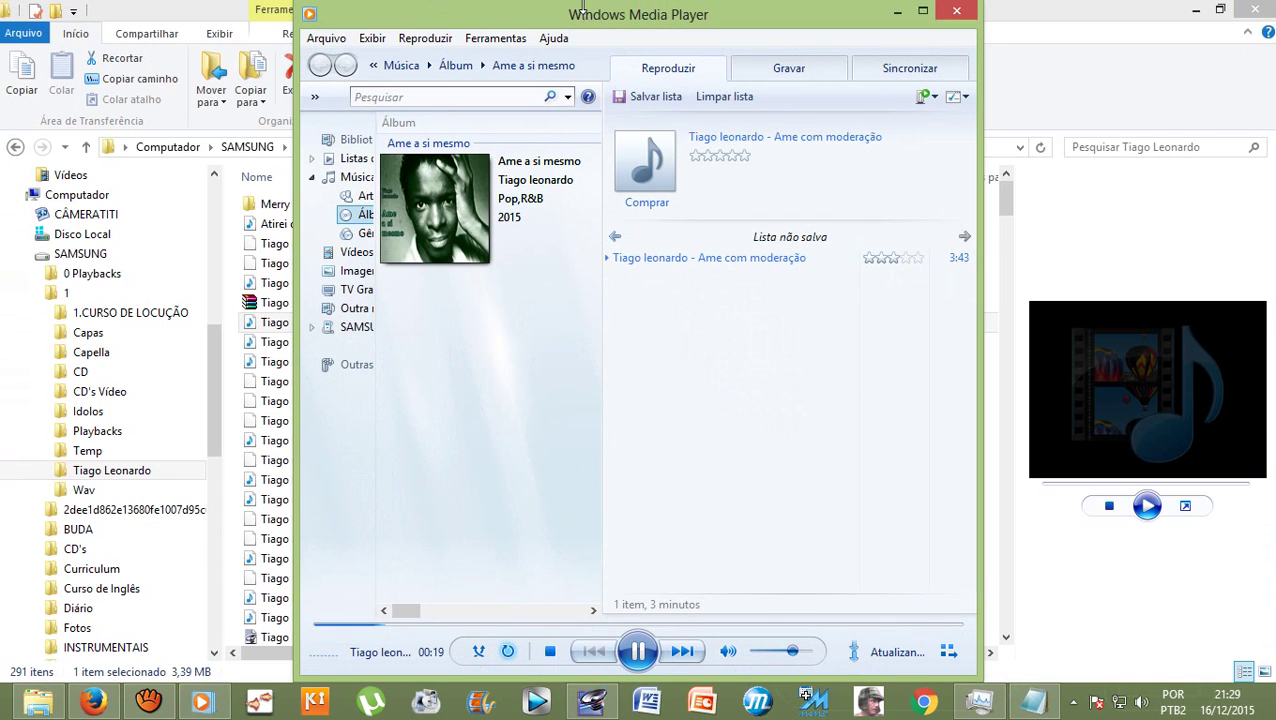
click(922, 10)
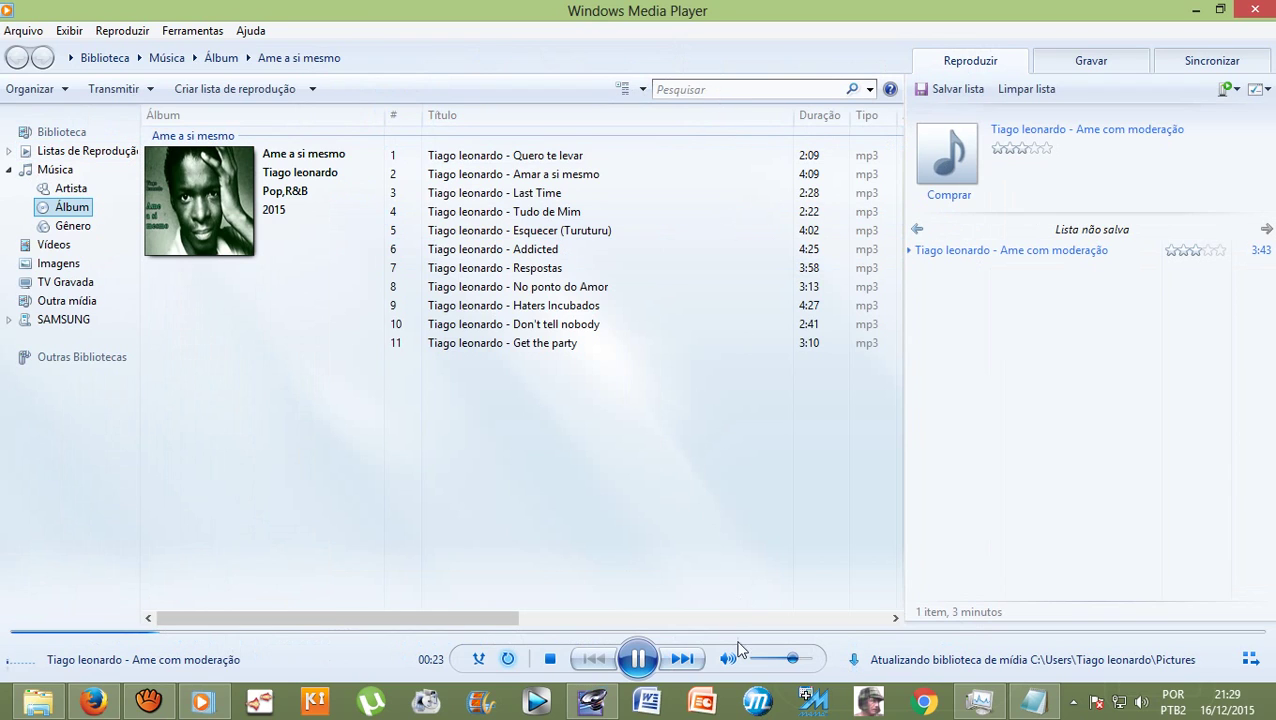
click(769, 658)
Step: Search the music library for the artist's name plus "ame com" and open the matching song
click(706, 90)
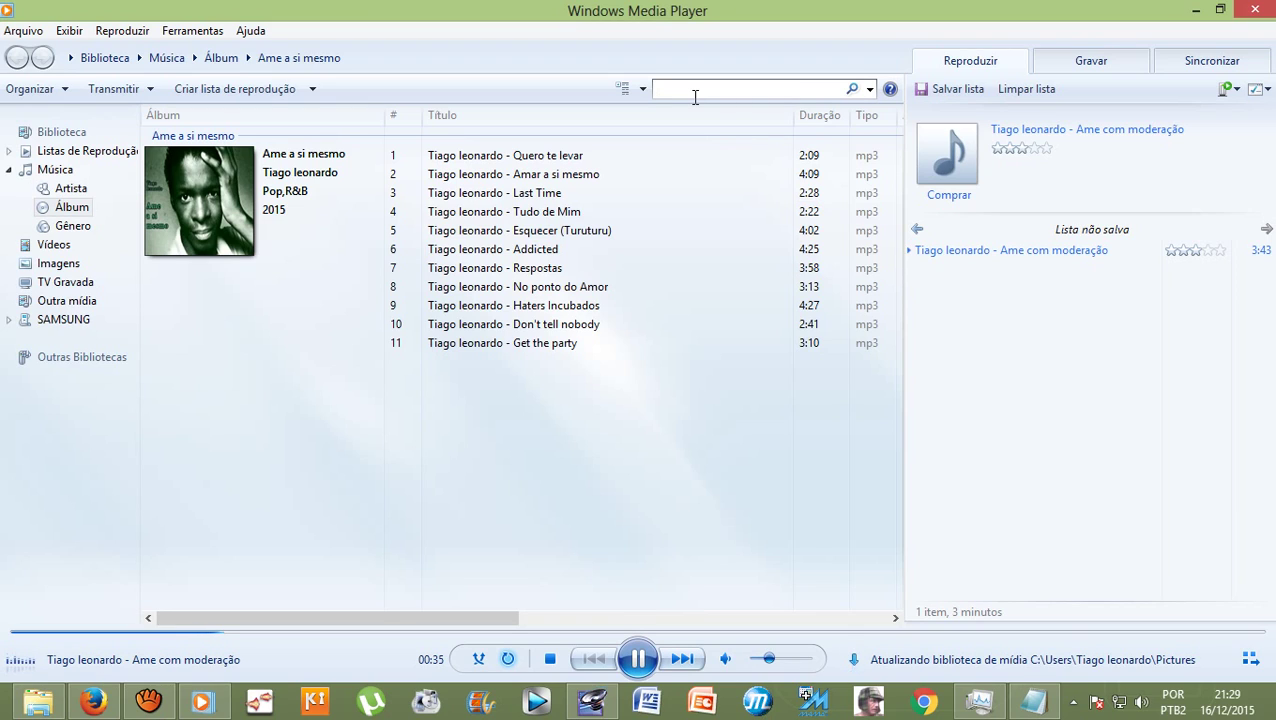
text(tiago leonardo ame c)
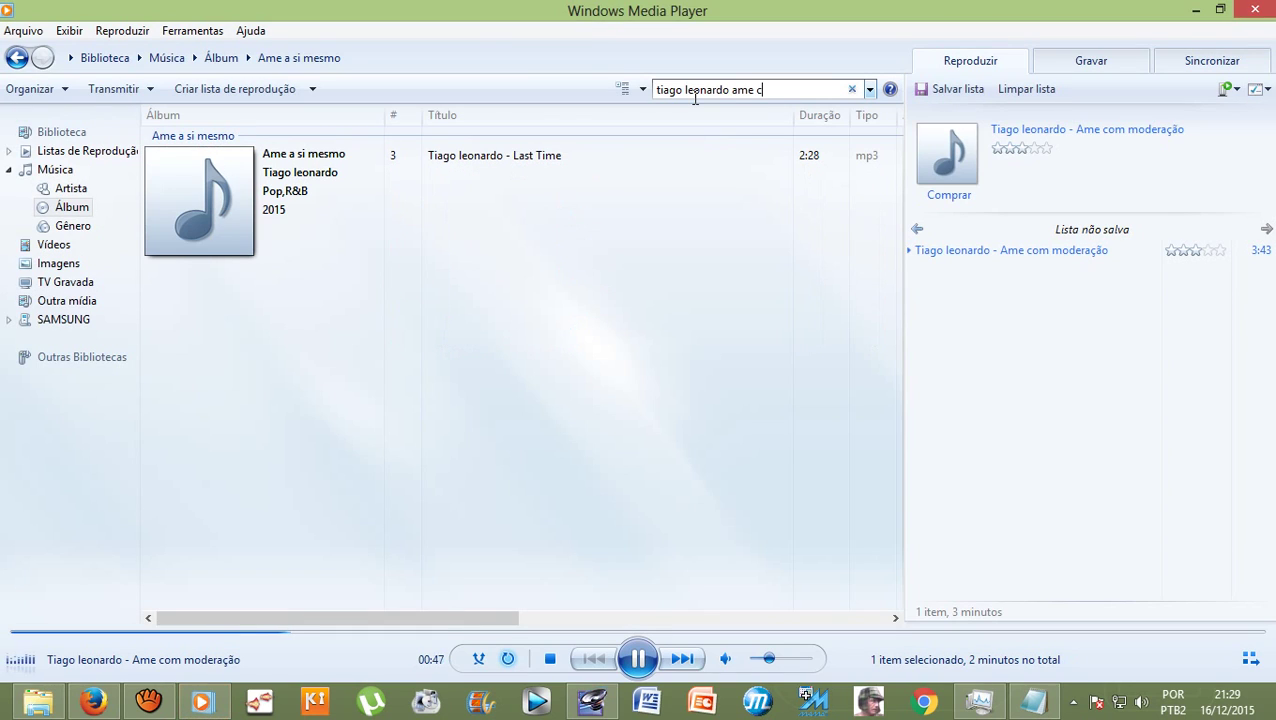
text(om)
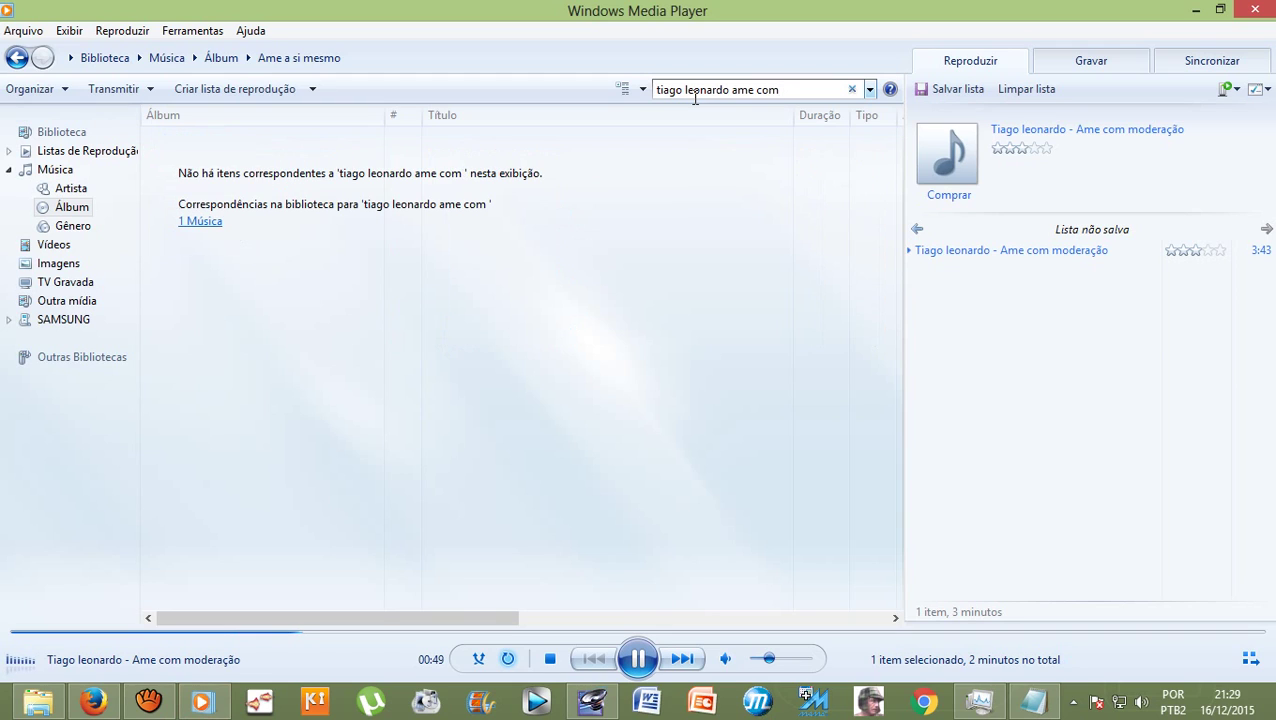
click(196, 222)
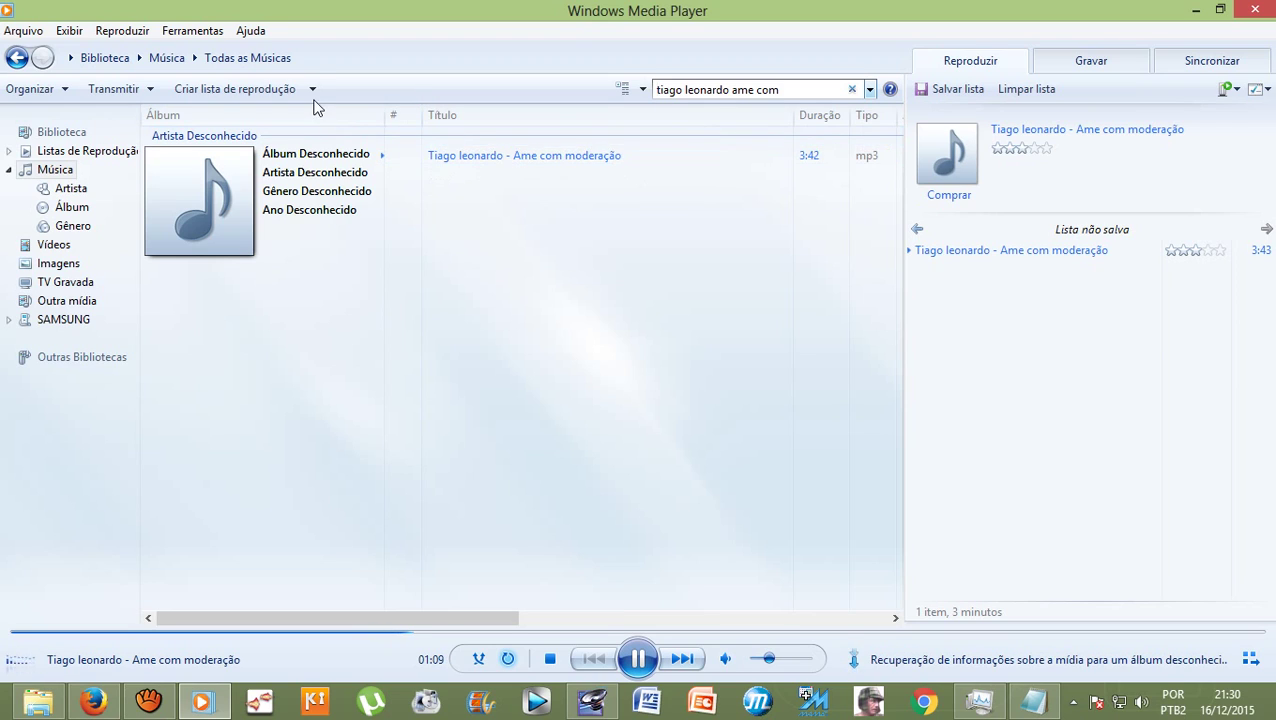
Step: Set the "Ame com moderação" album entry's year to 2015 and its genre to Pop,R&B
right_click(312, 219)
click(384, 237)
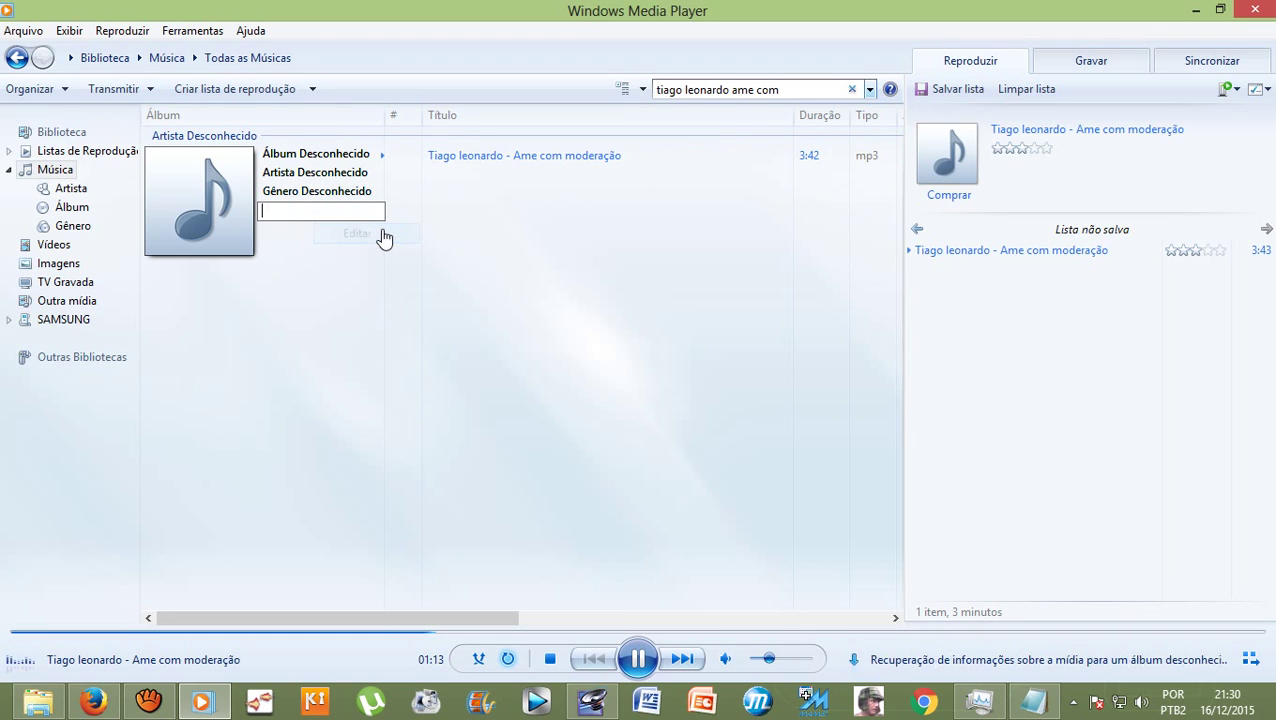
text(2015)
key(Return)
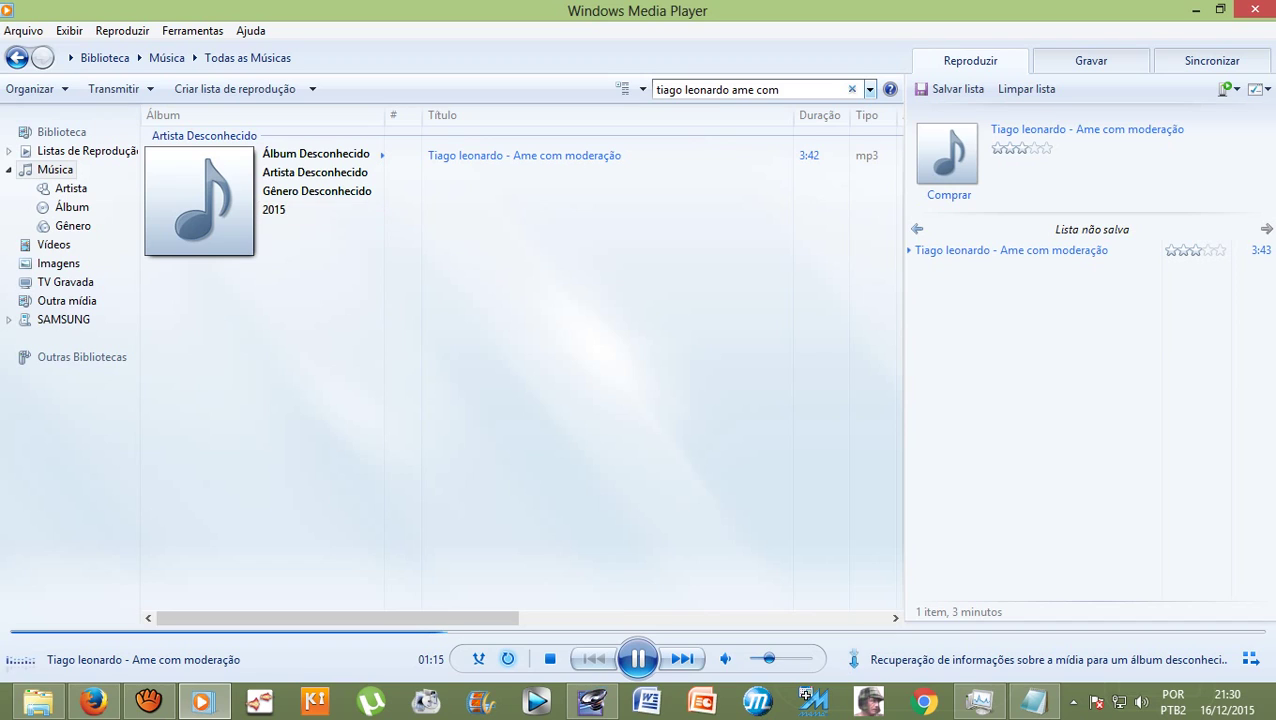
right_click(305, 194)
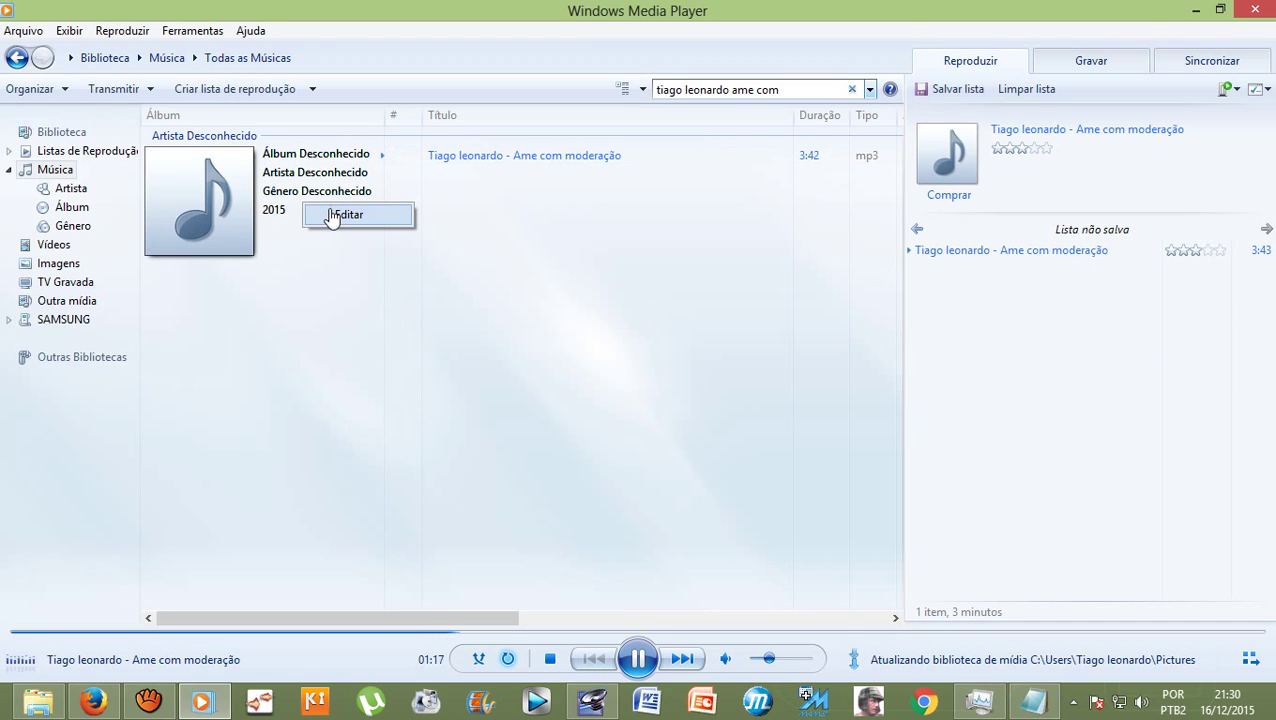
click(333, 217)
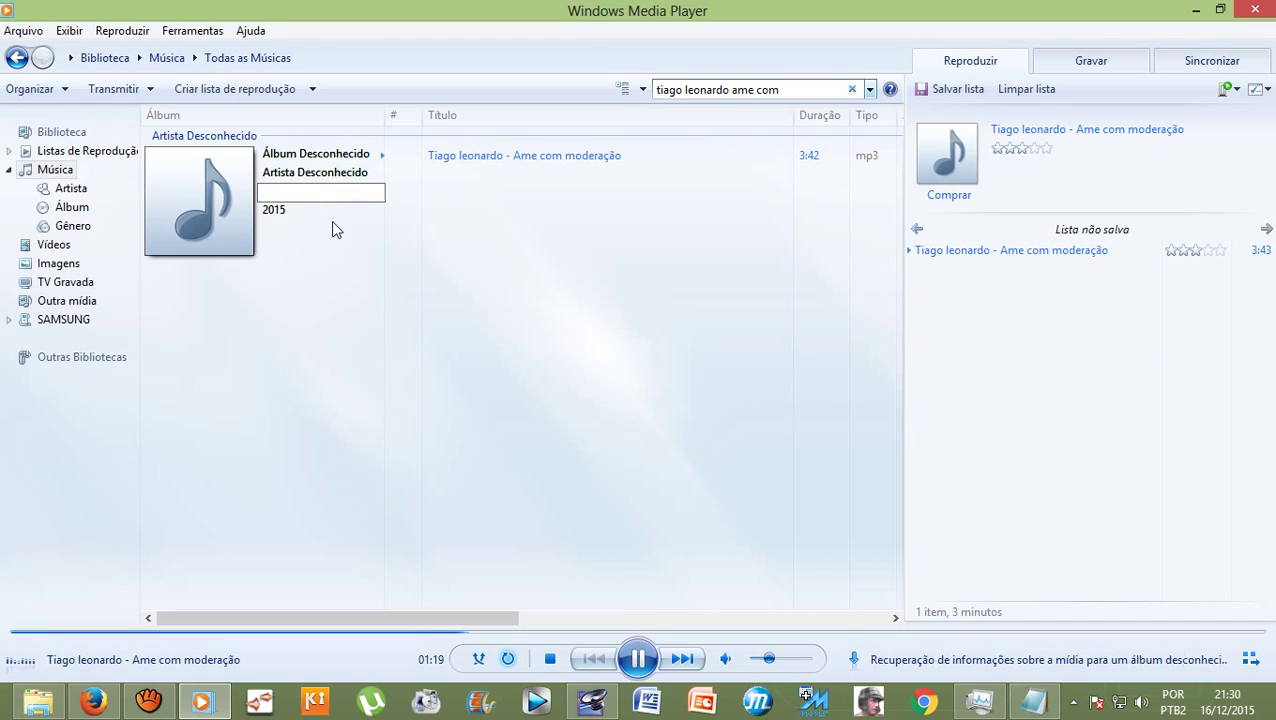
text(p)
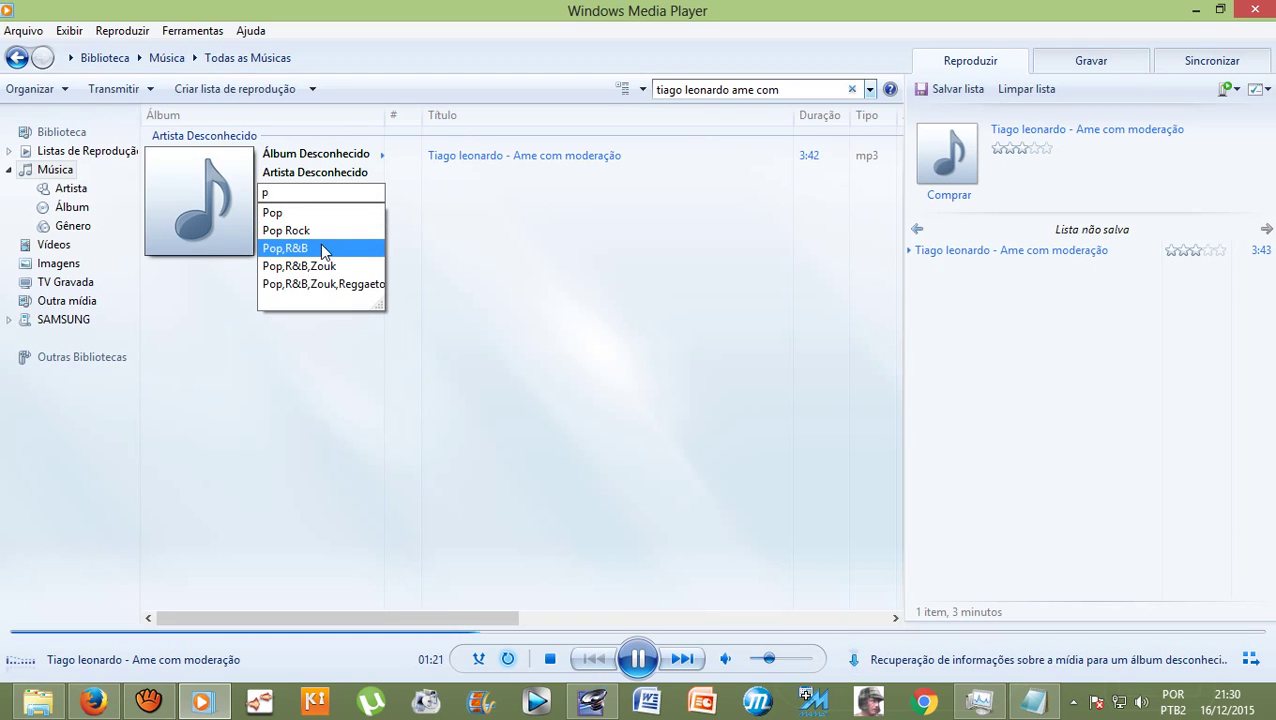
click(322, 250)
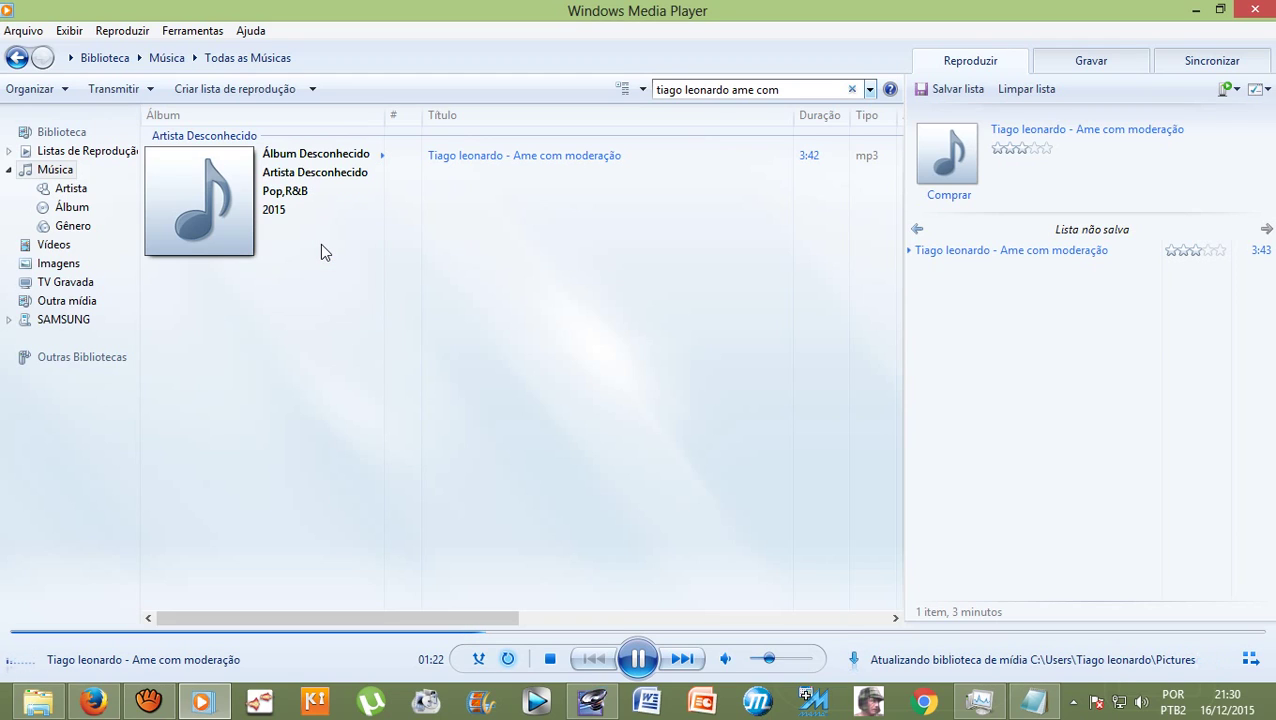
Step: Replace the unknown artist of "Ame com moderação" with the singer's name from the suggestions
right_click(344, 183)
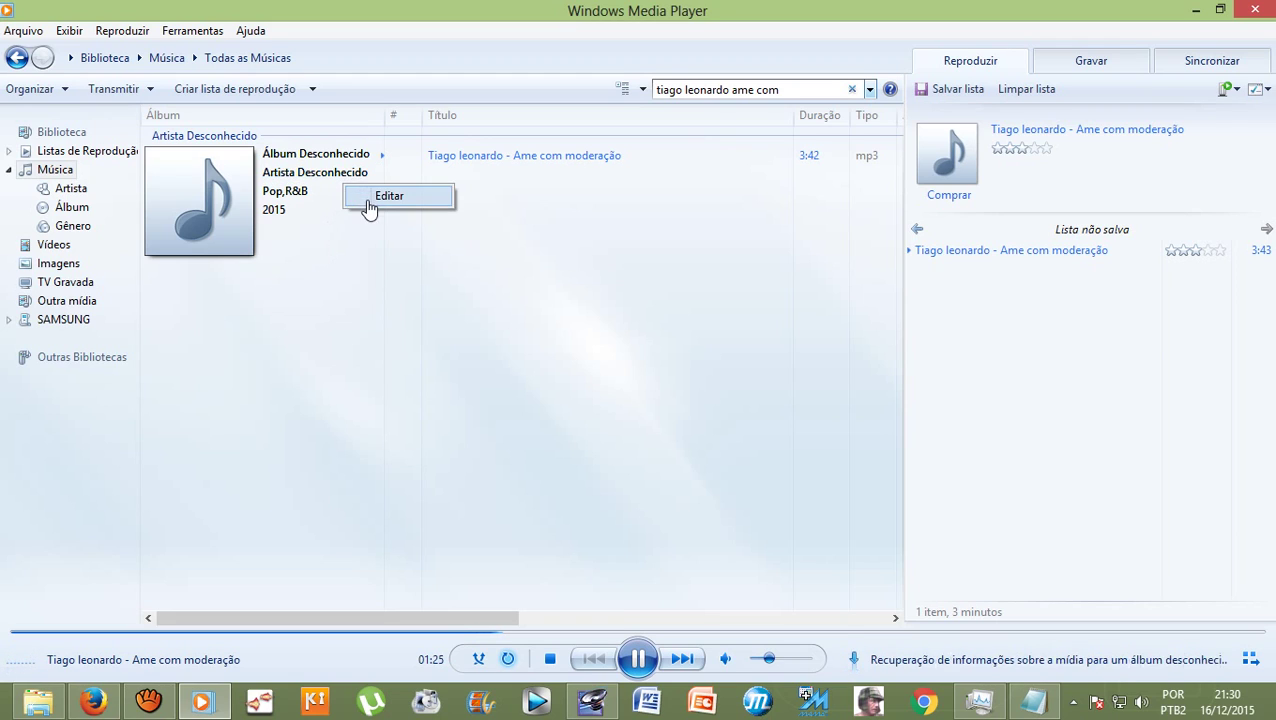
click(369, 207)
text(T)
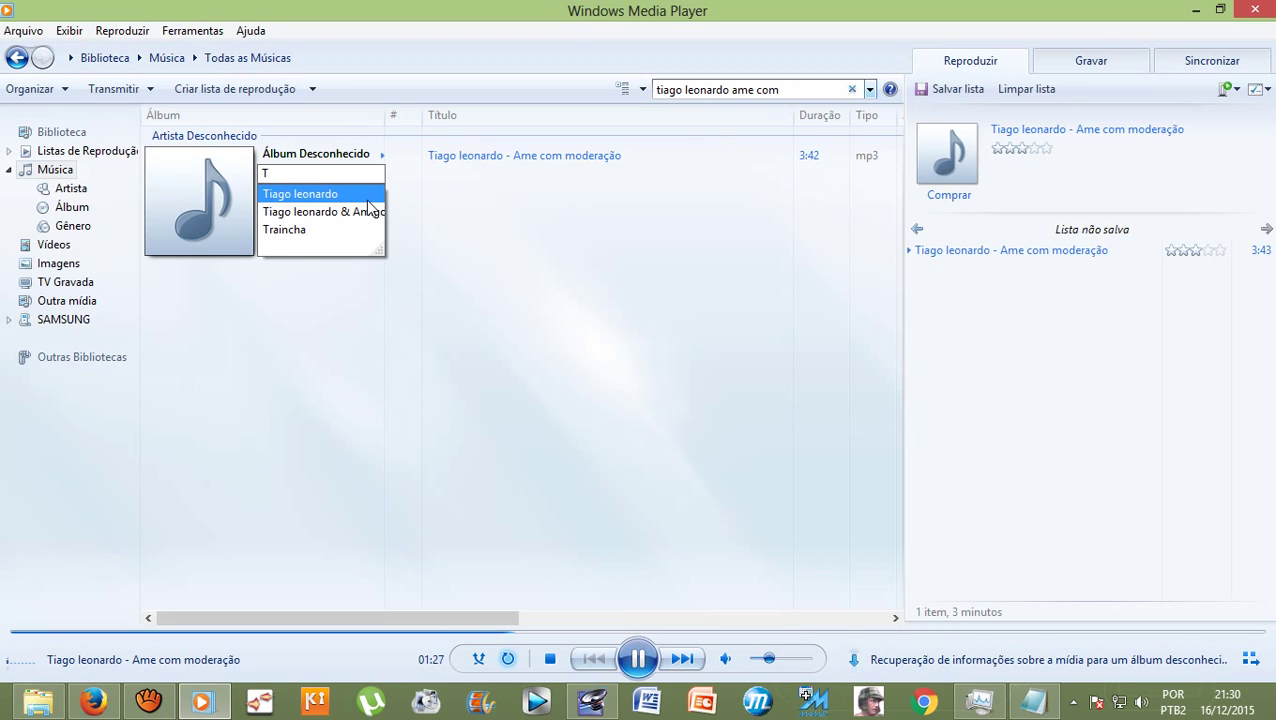
click(362, 194)
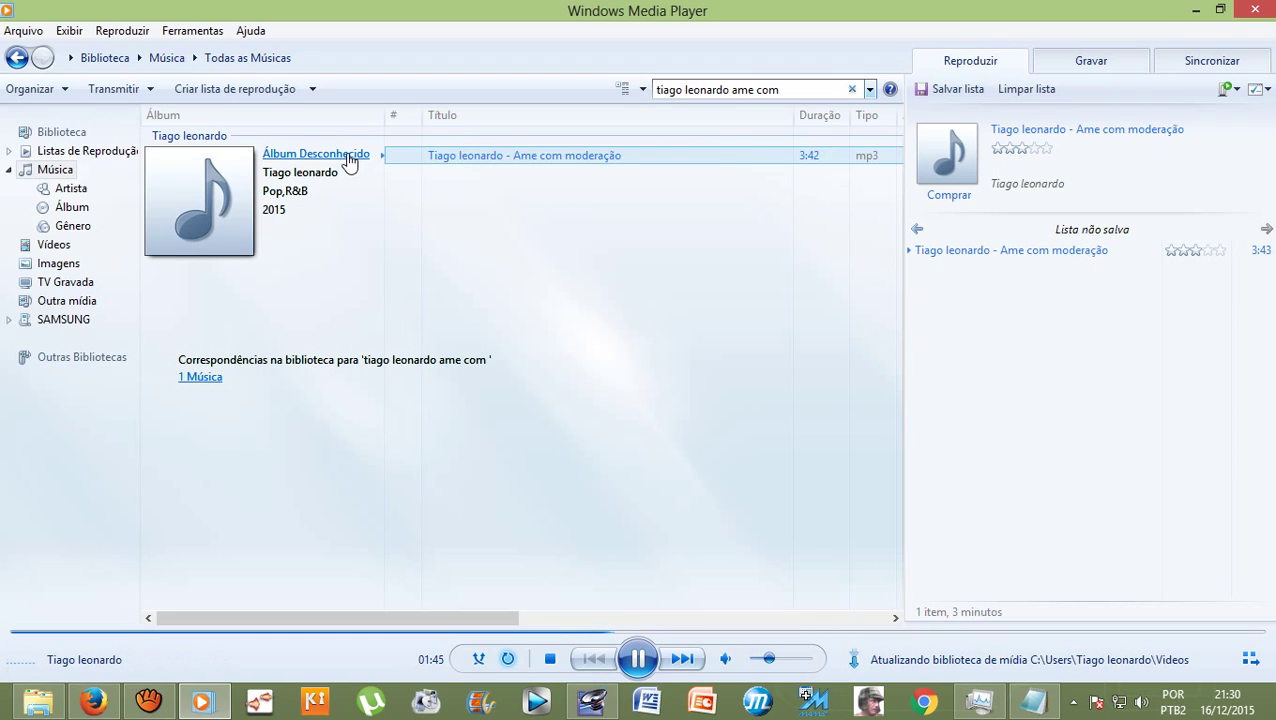
Step: Name the unknown album of "Ame com moderação" Moderação
right_click(349, 160)
click(382, 180)
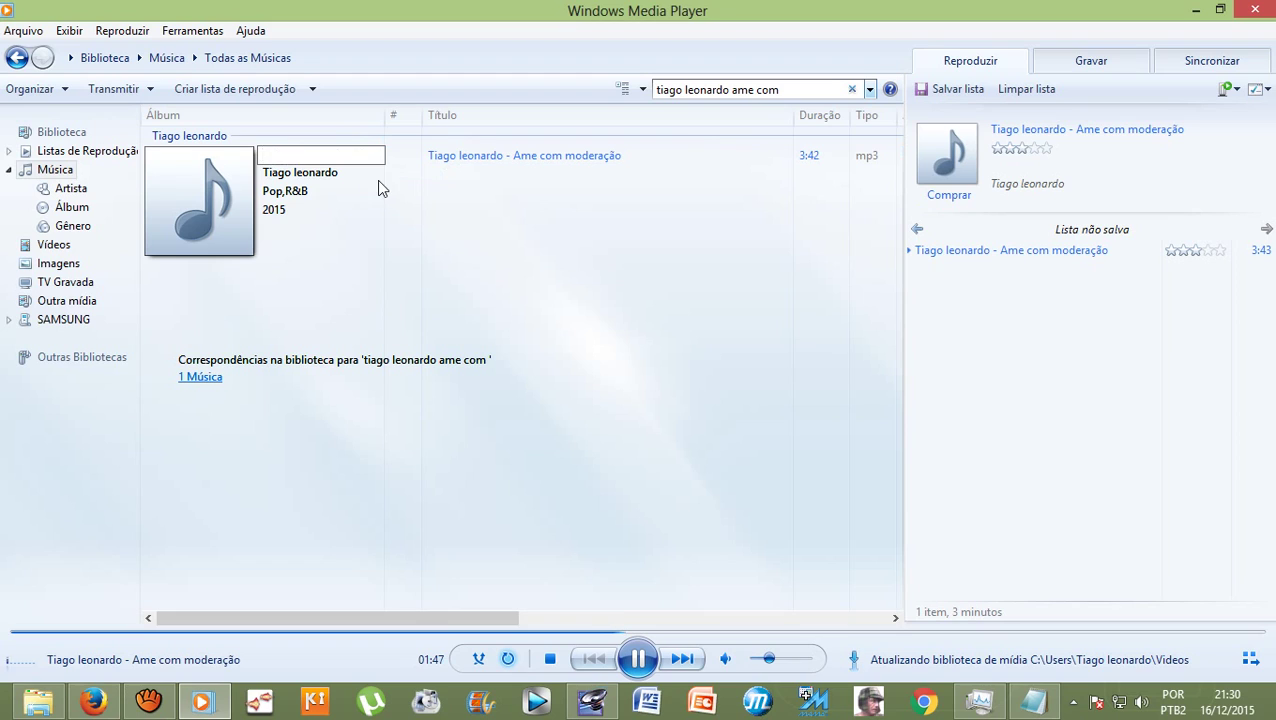
text(Moder)
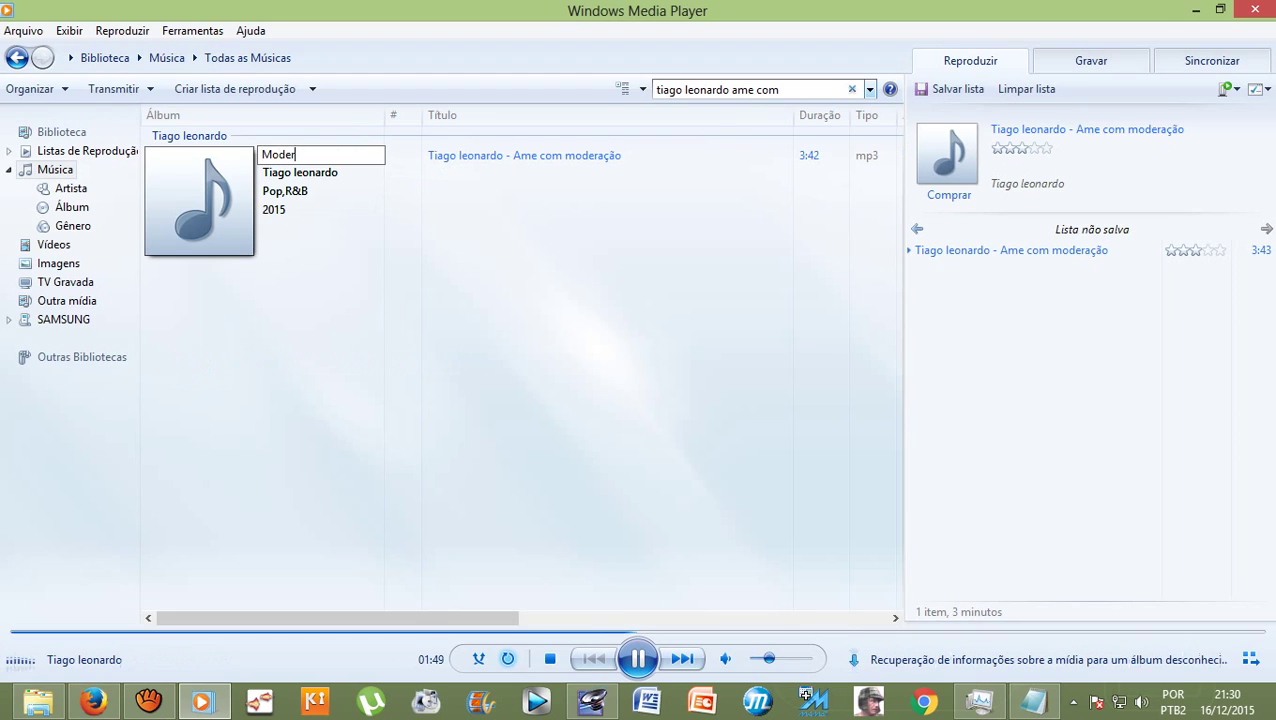
text(ação)
key(Return)
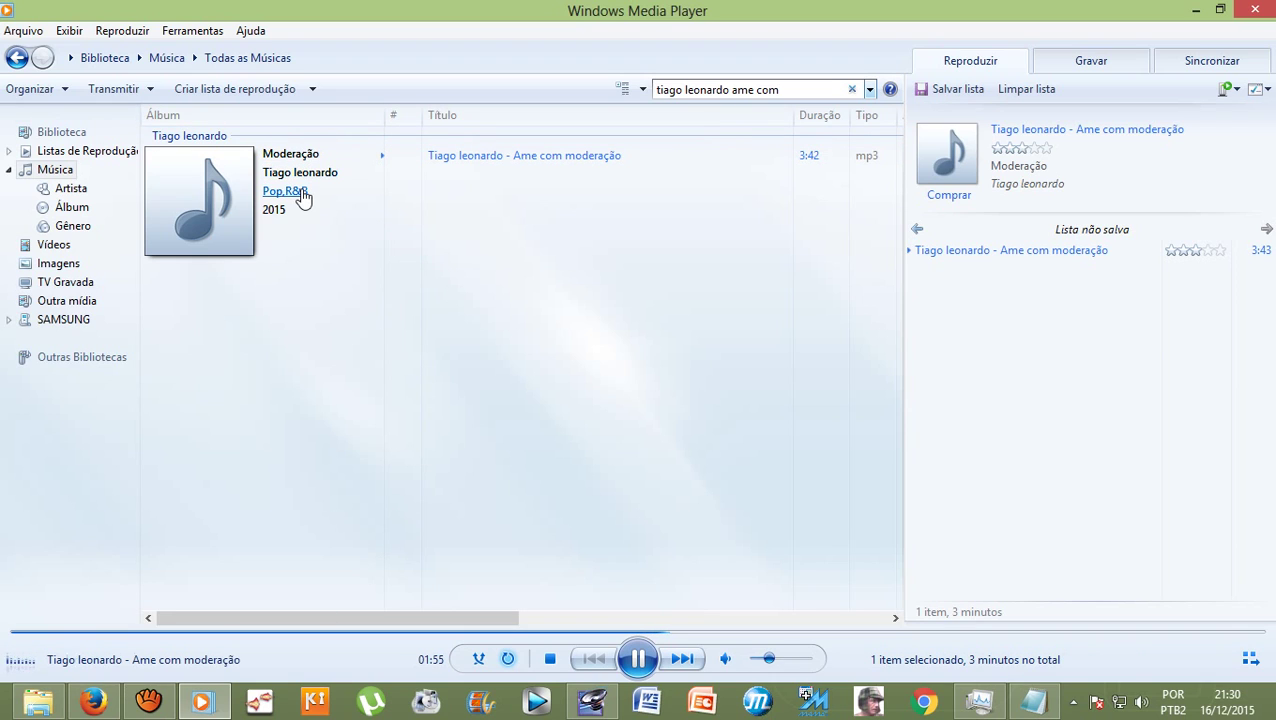
Step: Open the song's contributing artist for editing, check the beat's producer credit on Track 1 in Adobe Audition, and return to Windows Media Player
drag(292, 620, 477, 621)
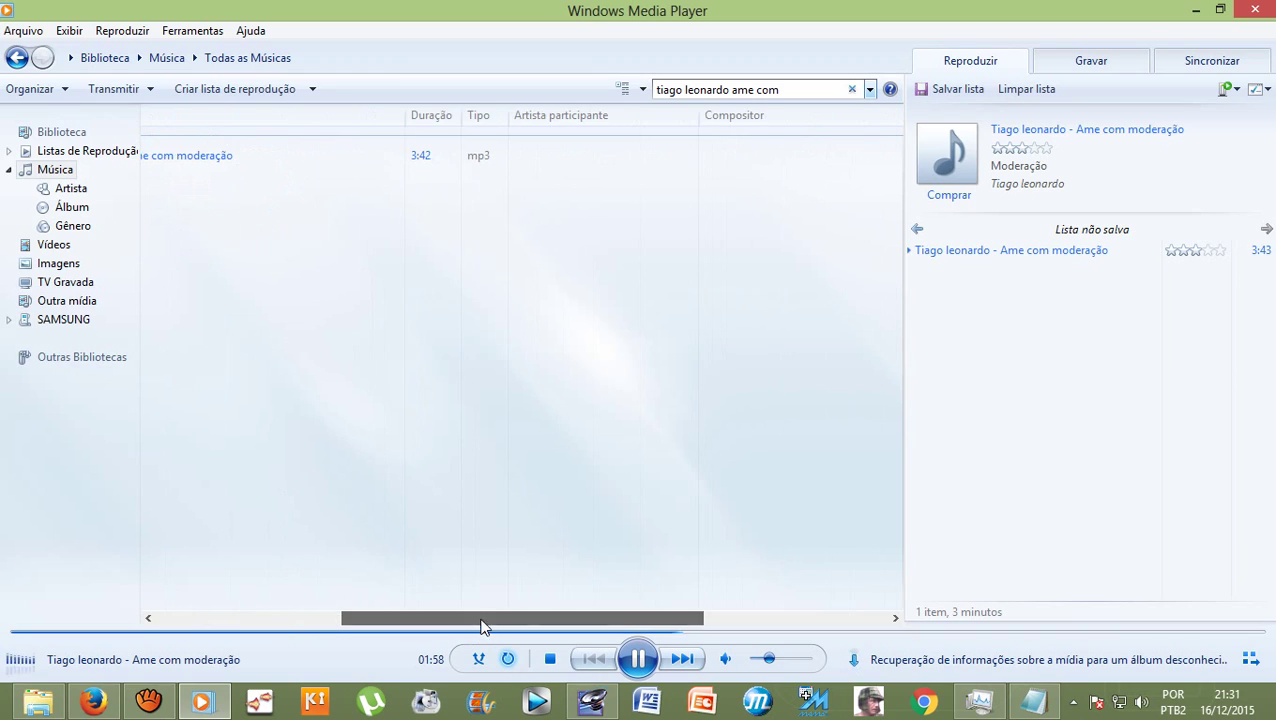
right_click(588, 166)
click(666, 266)
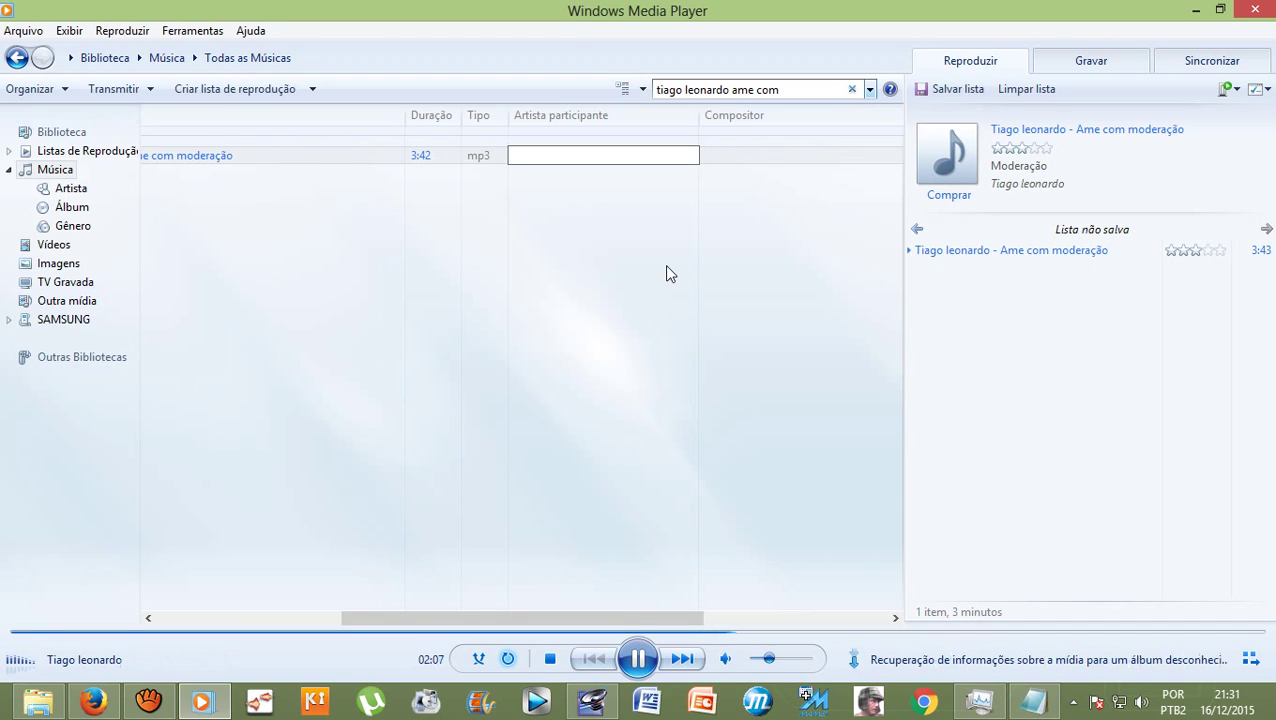
click(595, 700)
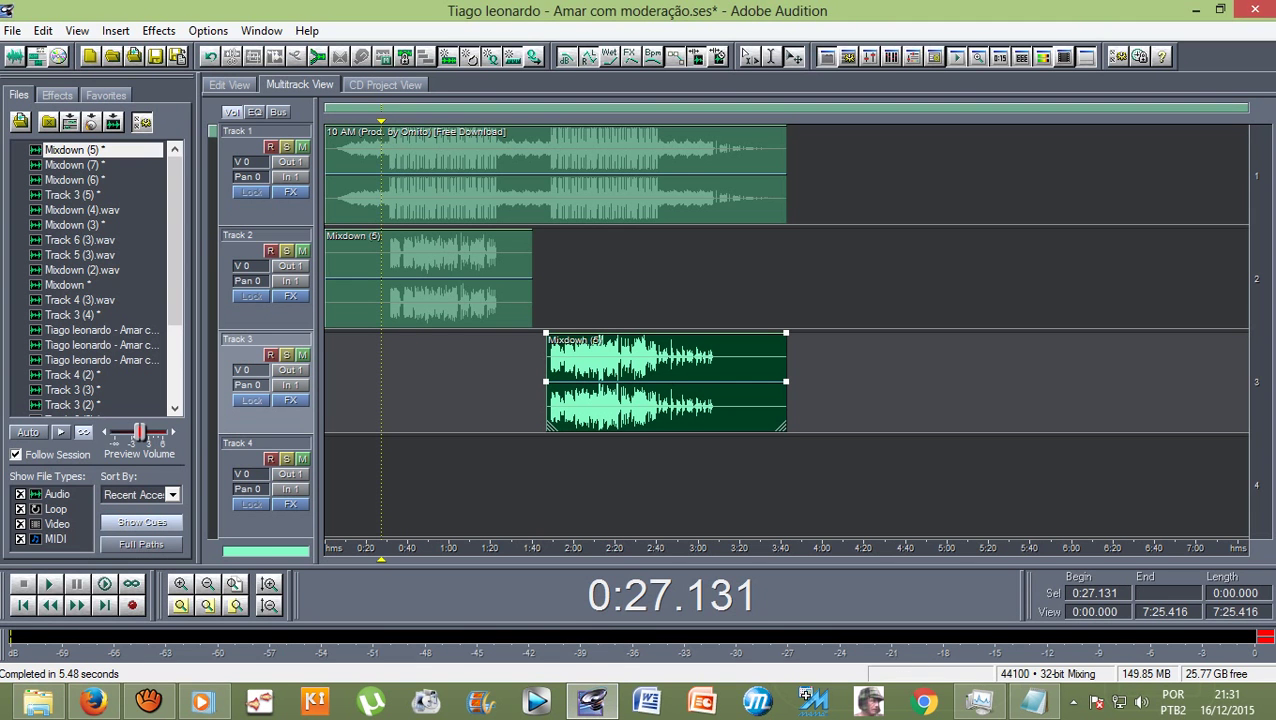
click(598, 178)
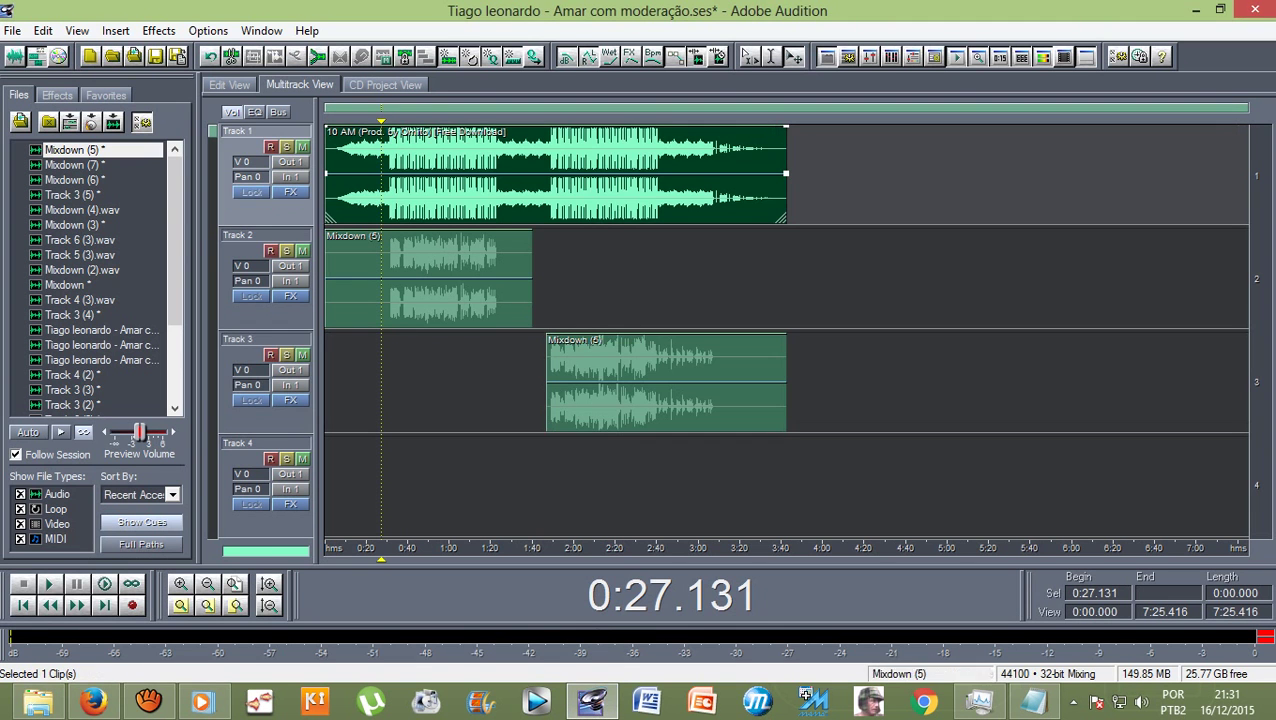
click(202, 702)
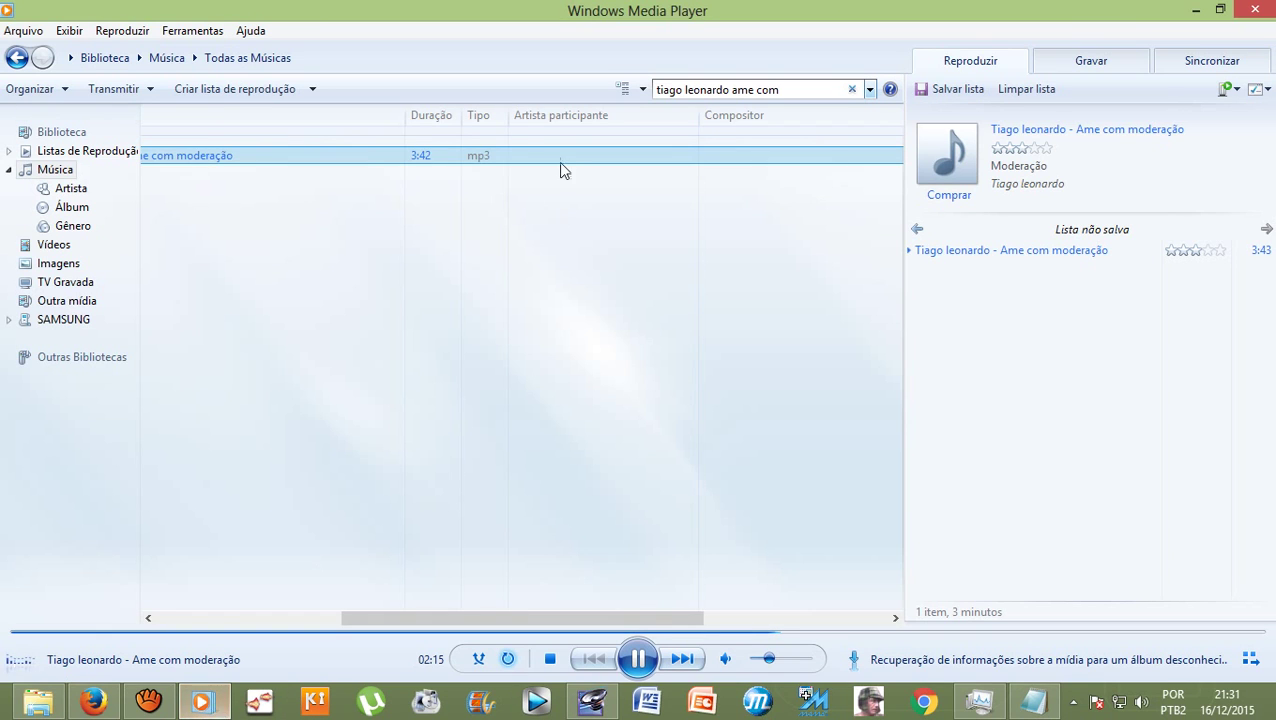
Step: Set the song's contributing artist to "Instrumental Omito"
right_click(590, 166)
click(621, 268)
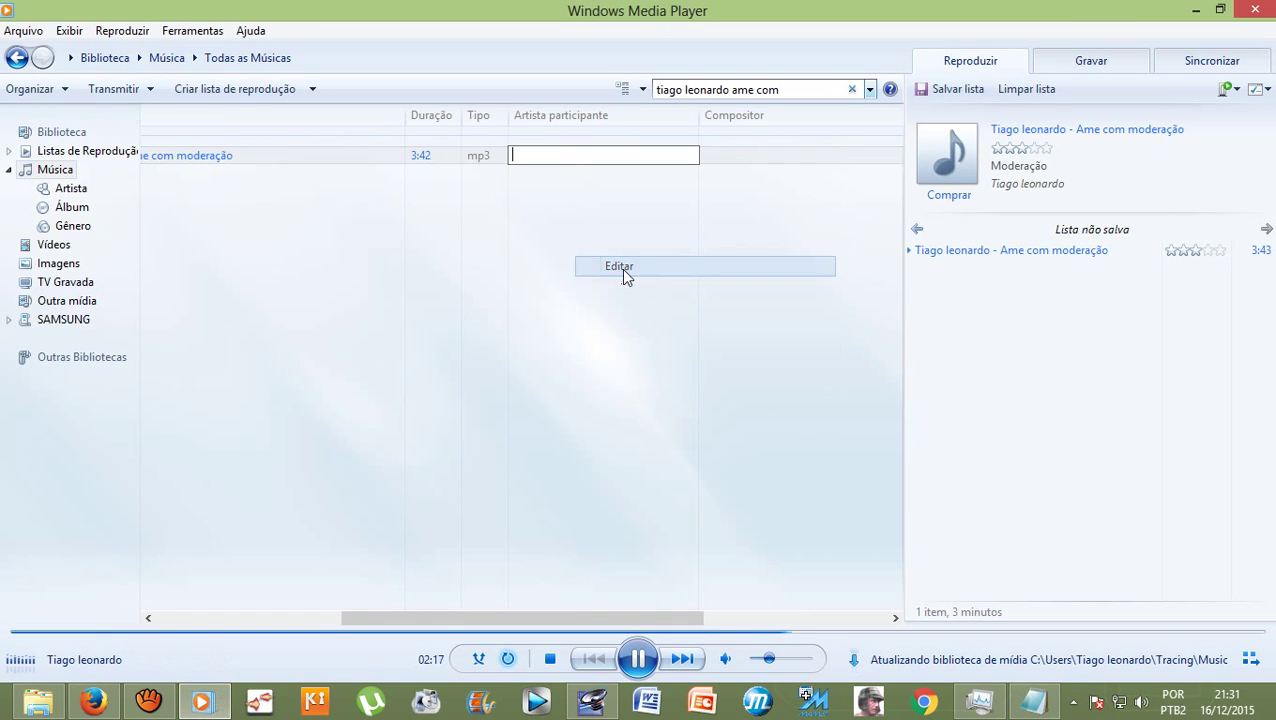
text(Omito)
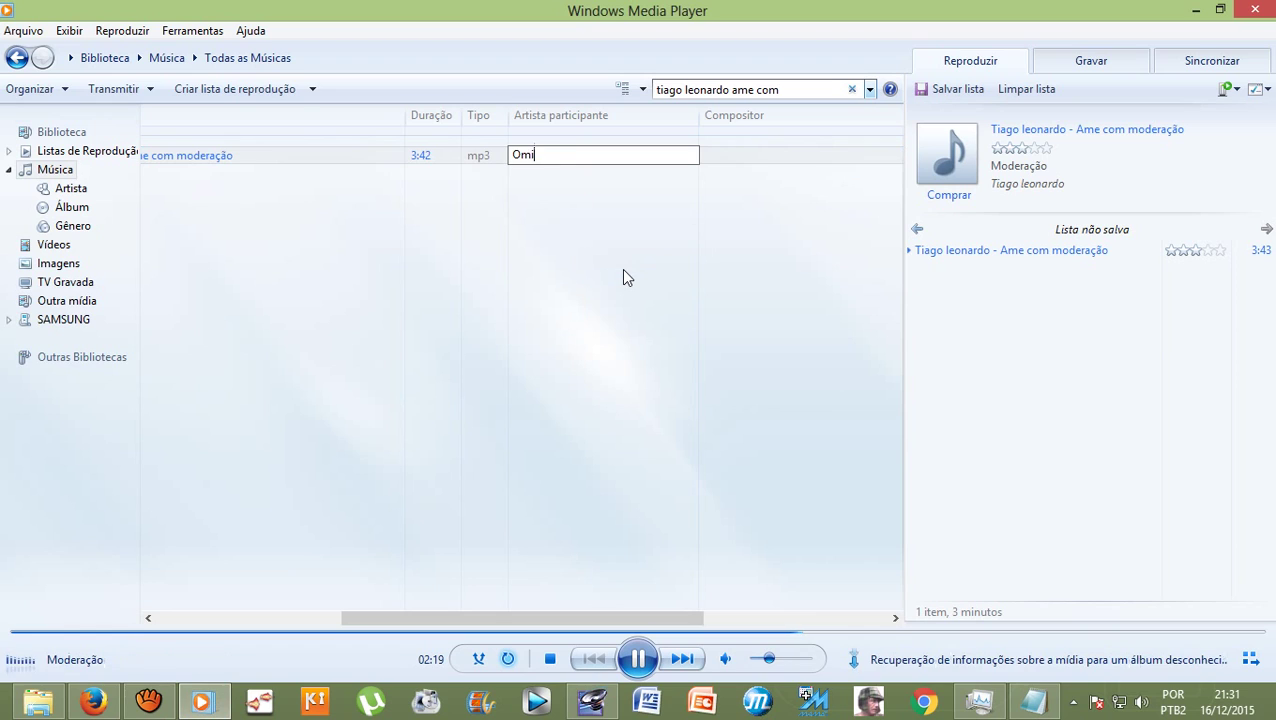
key(BackSpace)
key(BackSpace)
key(BackSpace)
key(BackSpace)
key(BackSpace)
text(Ins)
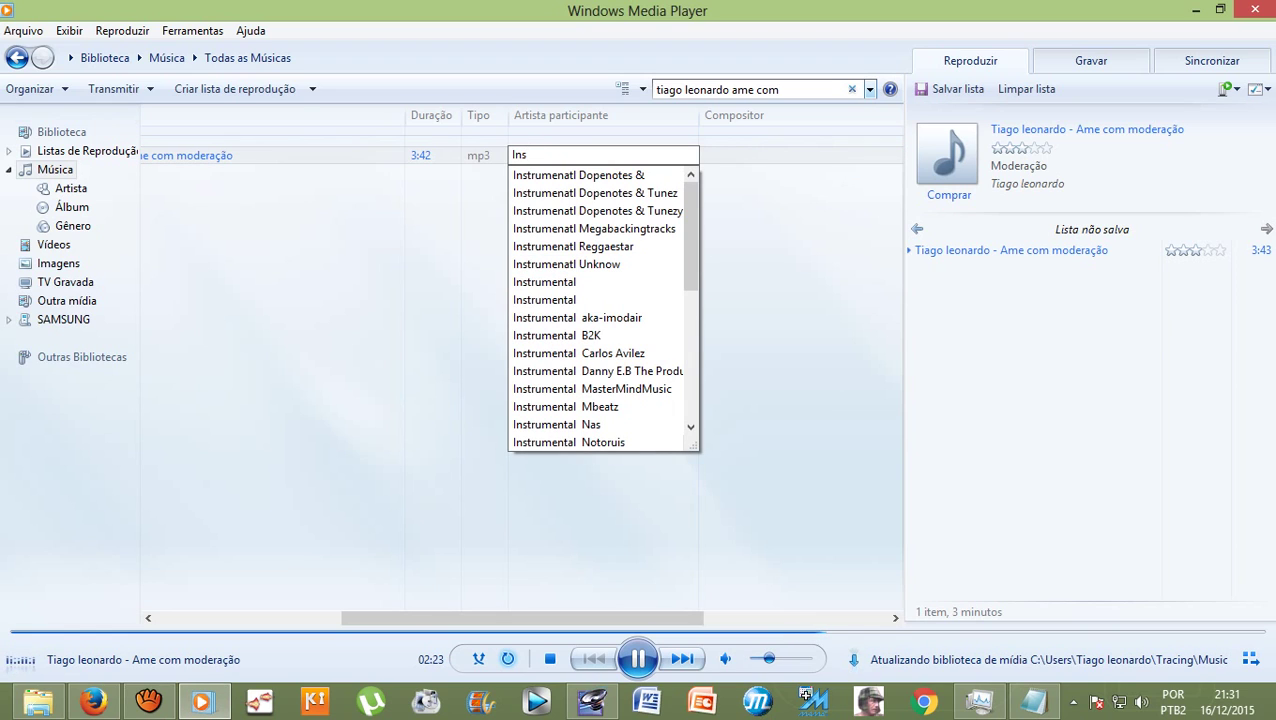
key(Down)
key(Down)
key(Down)
key(Down)
key(Down)
key(Down)
key(Down)
text(Omi)
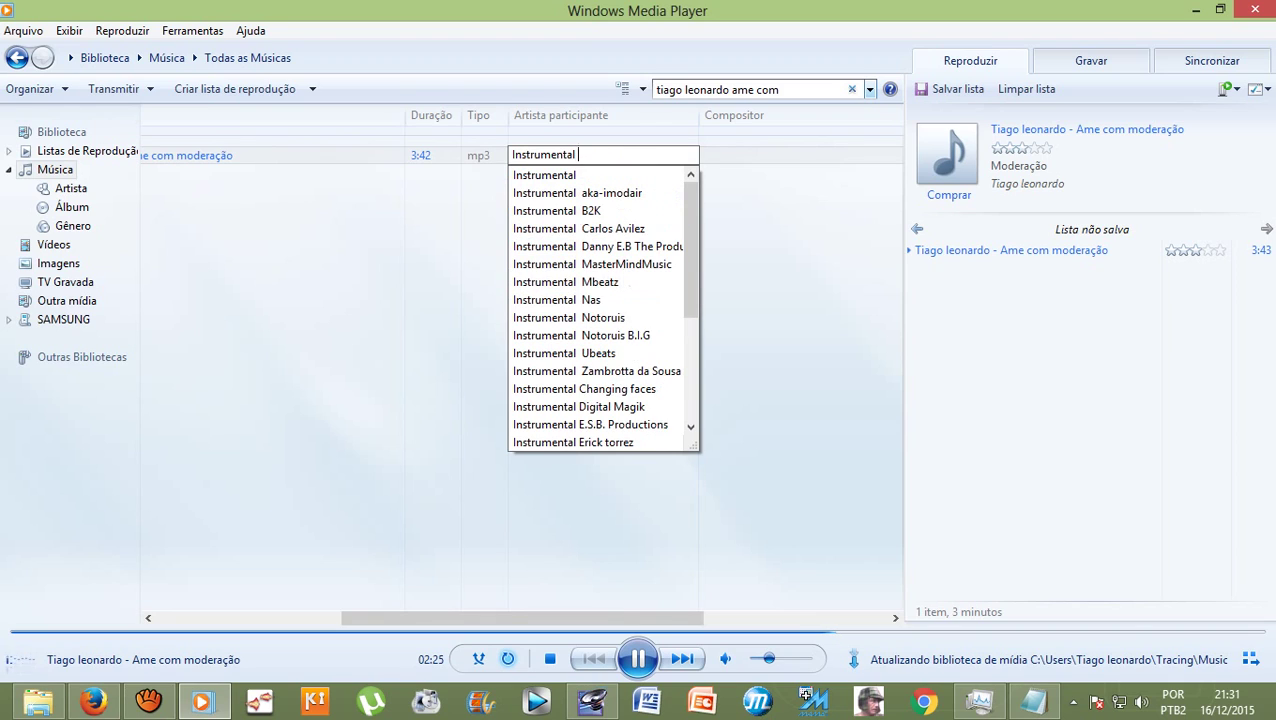
text(to)
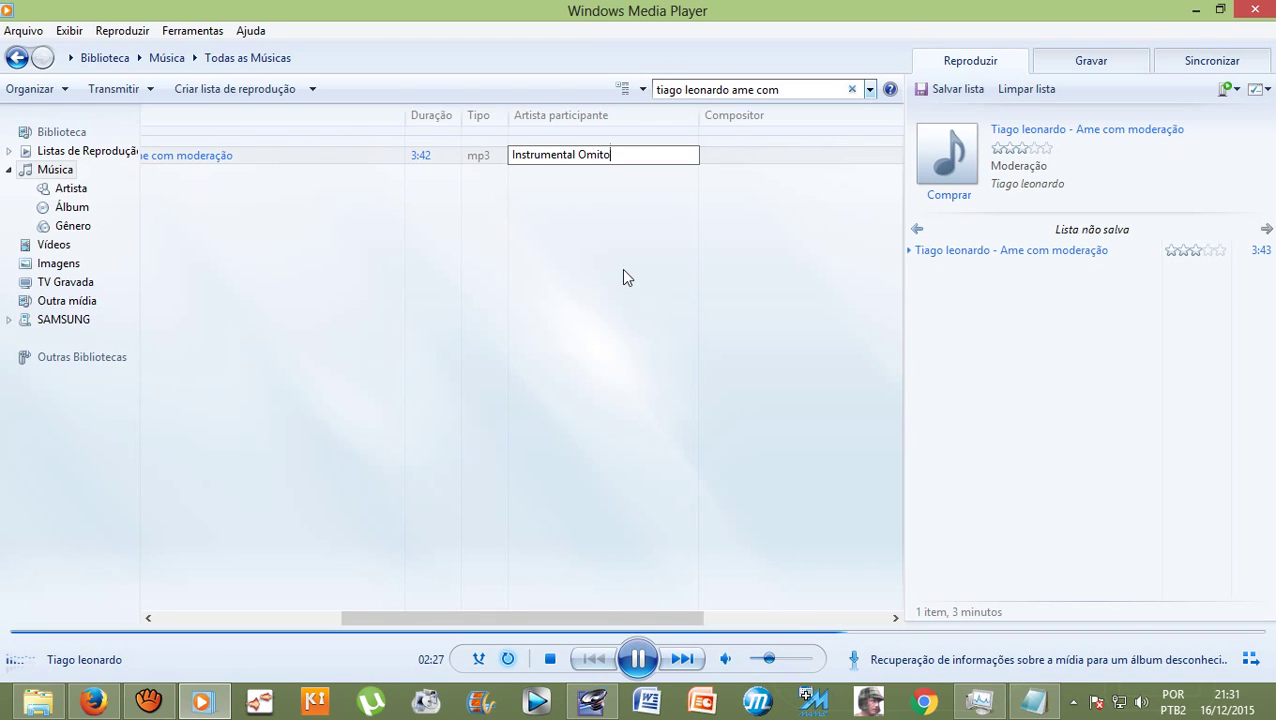
key(Return)
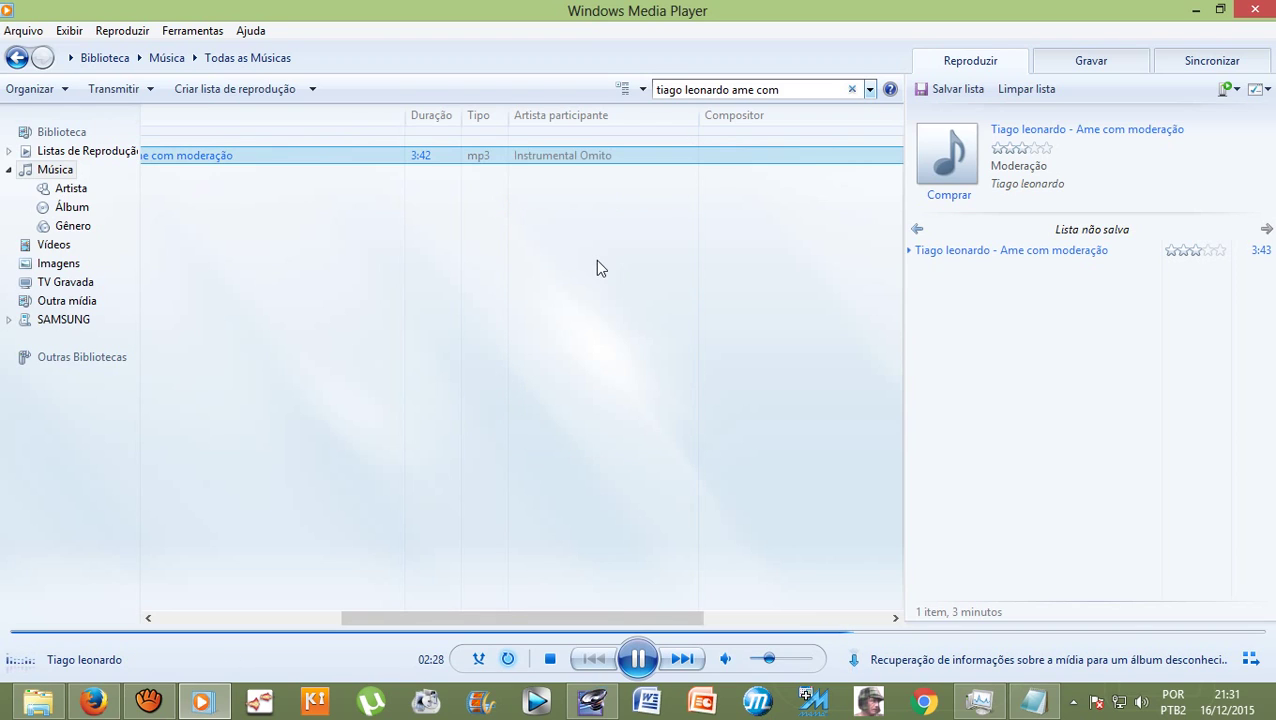
Step: Set the song's composer to the singer's name from the suggestions
right_click(720, 158)
click(768, 265)
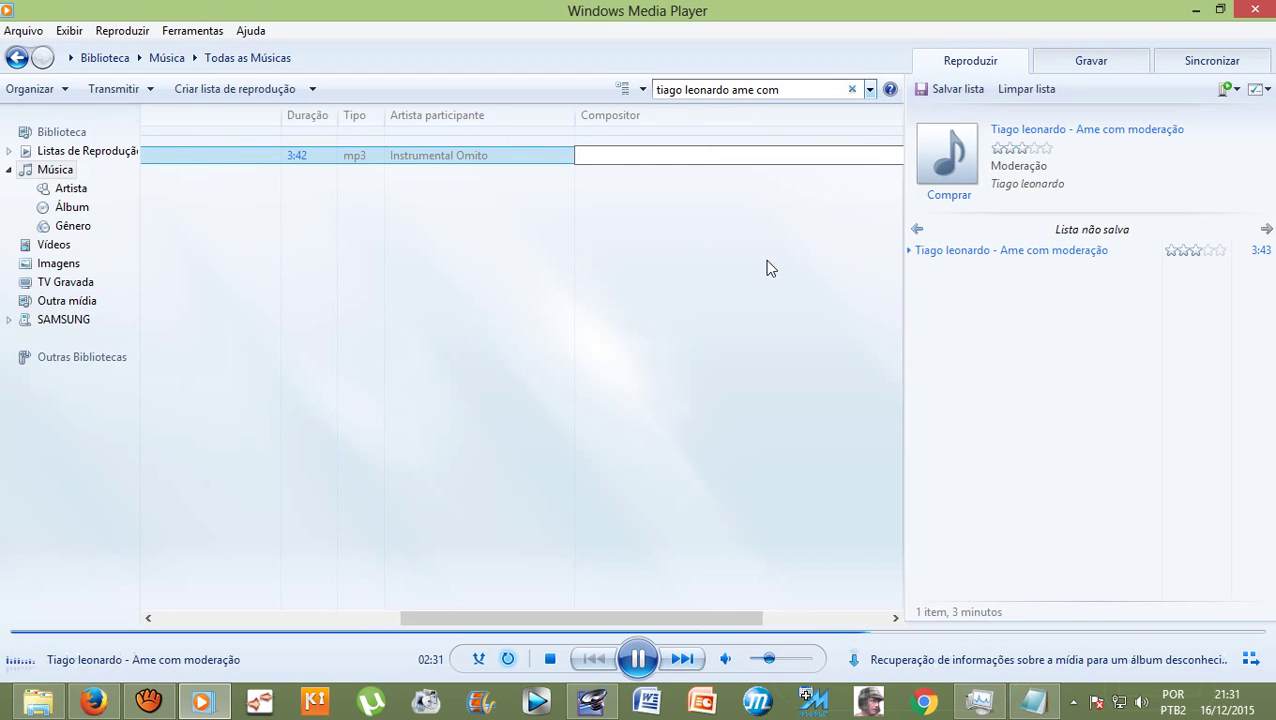
text(T)
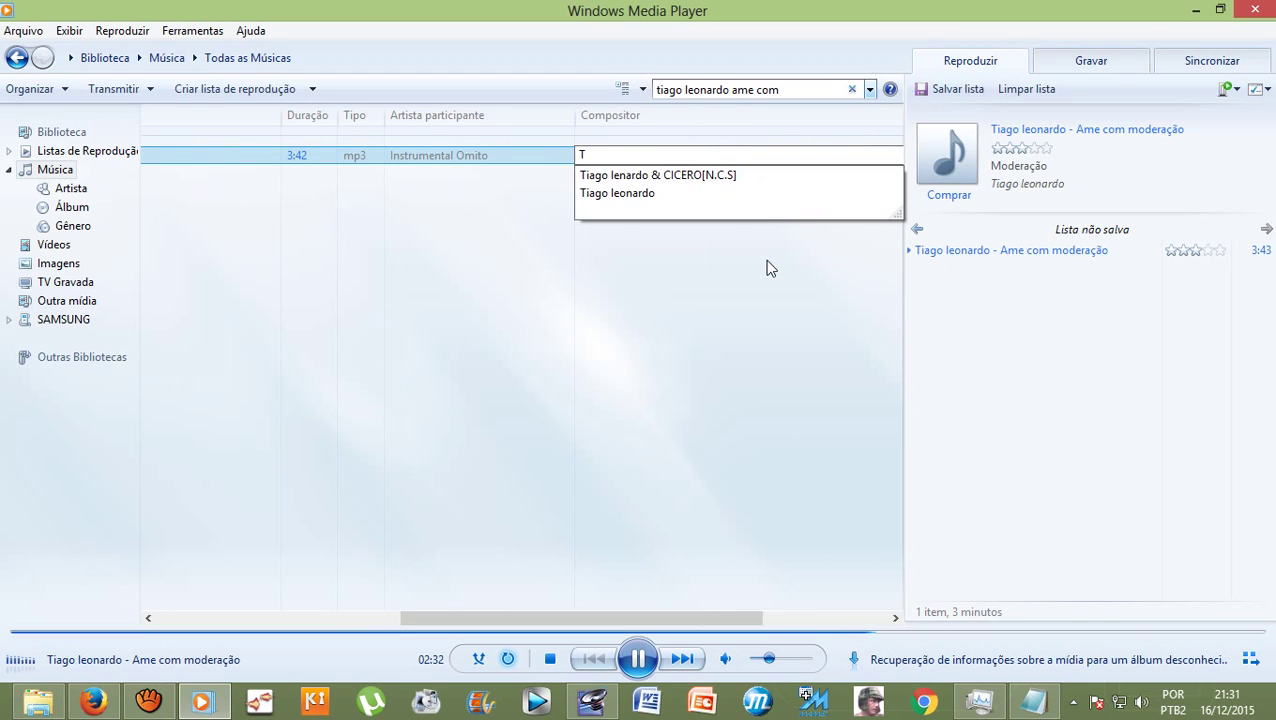
click(644, 195)
drag(598, 616, 333, 615)
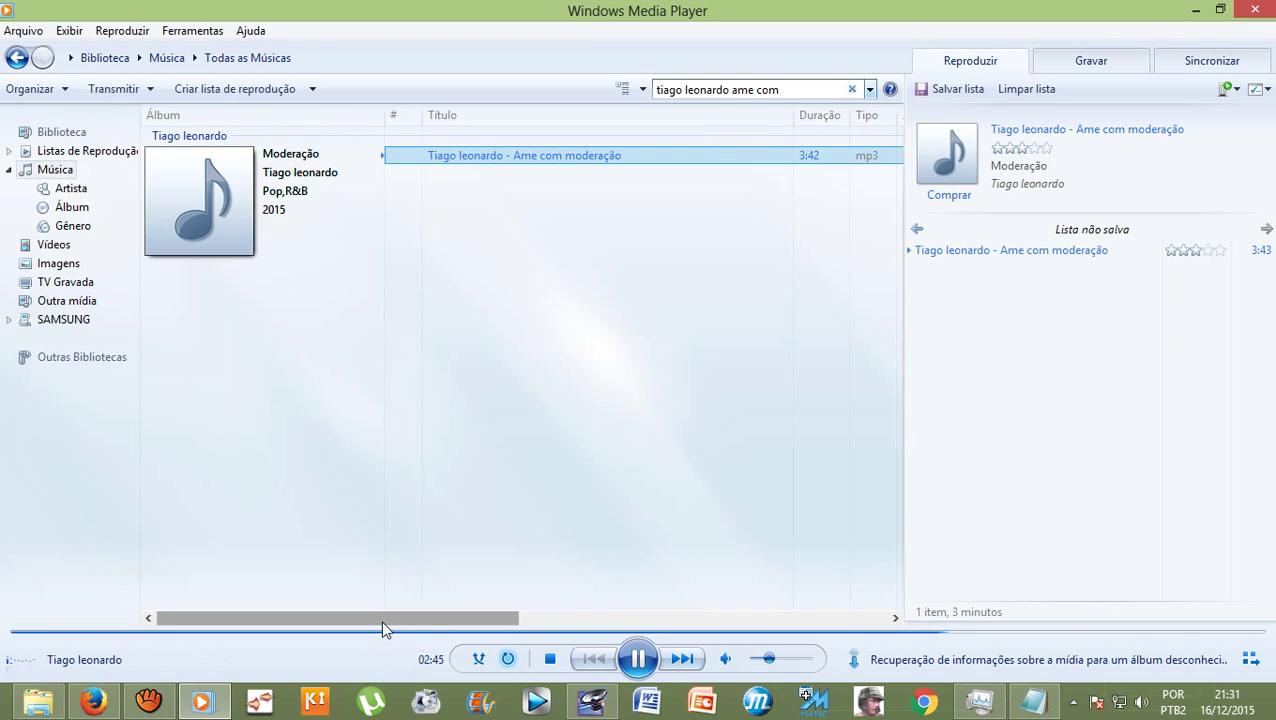
drag(381, 620, 248, 373)
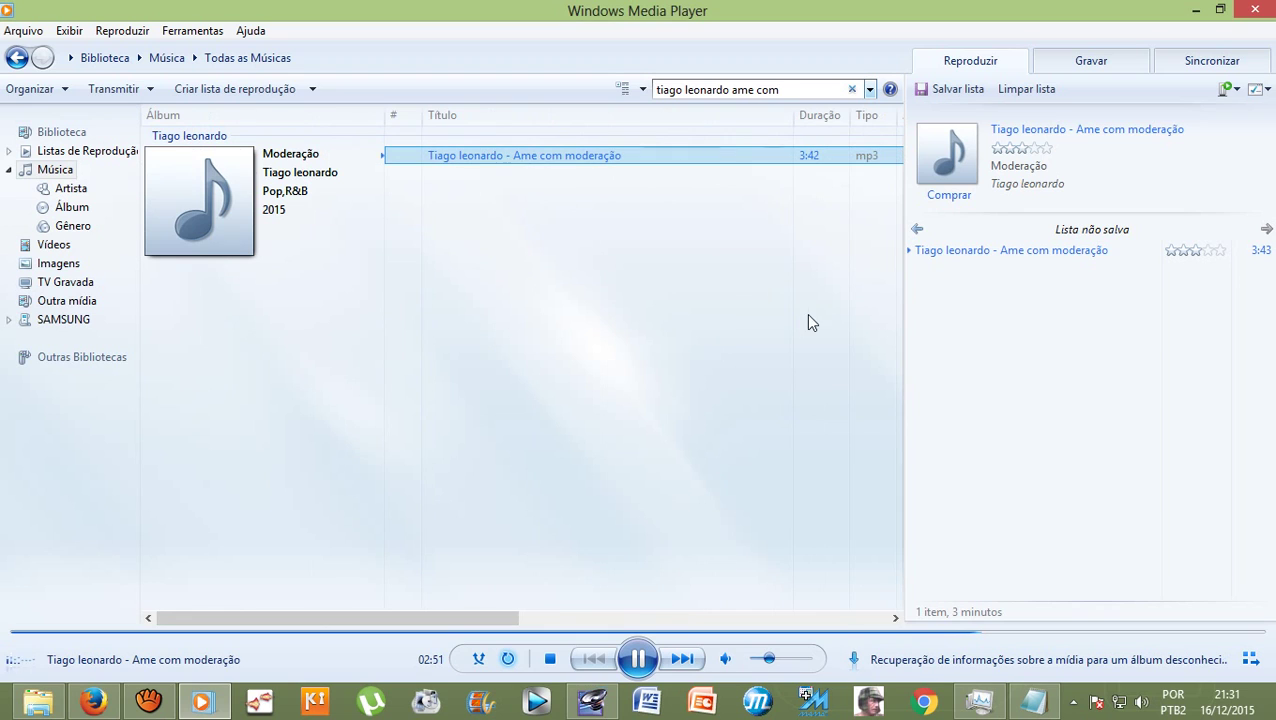
Step: Switch to File Explorer and open the singer's videos folder inside Imagens
click(38, 701)
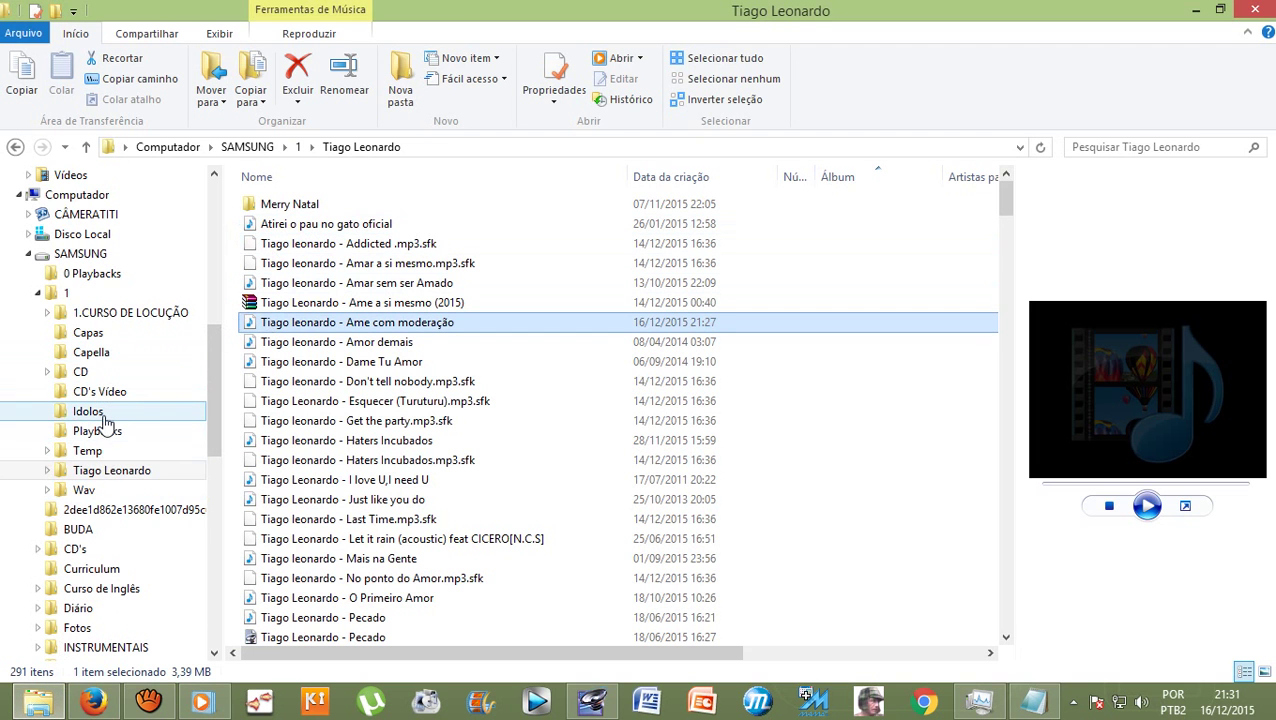
drag(213, 360, 214, 306)
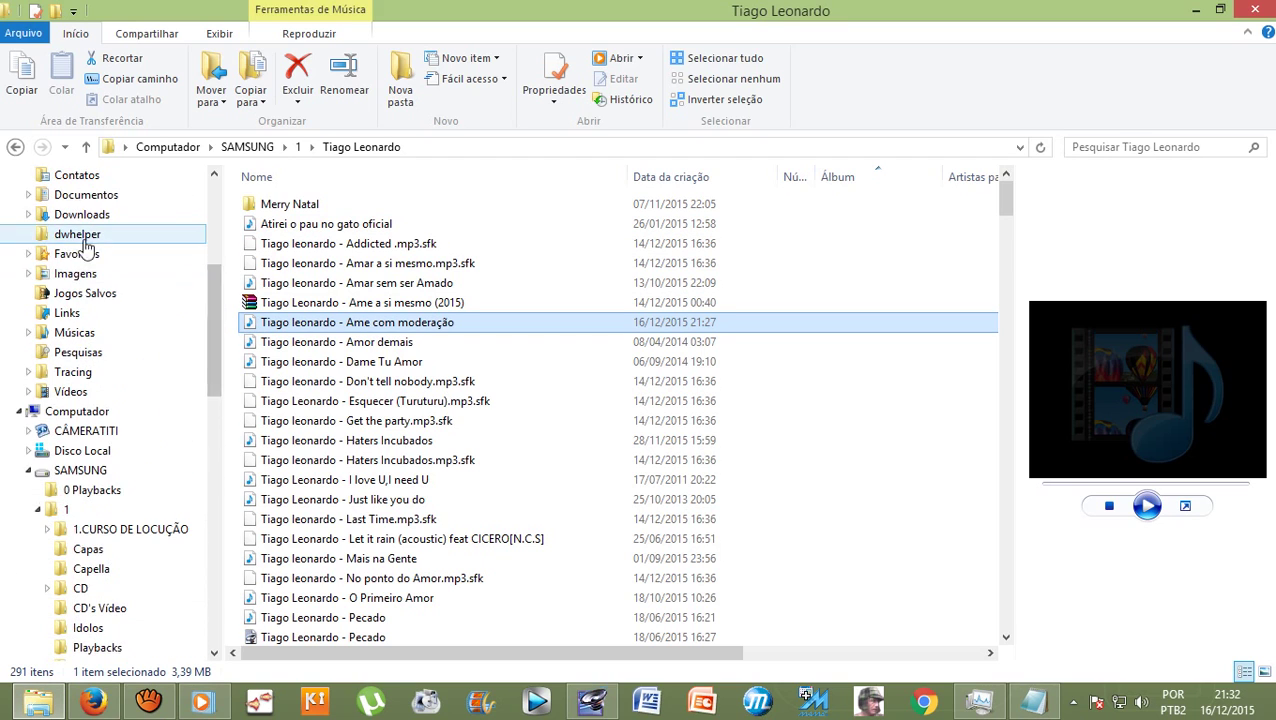
click(85, 273)
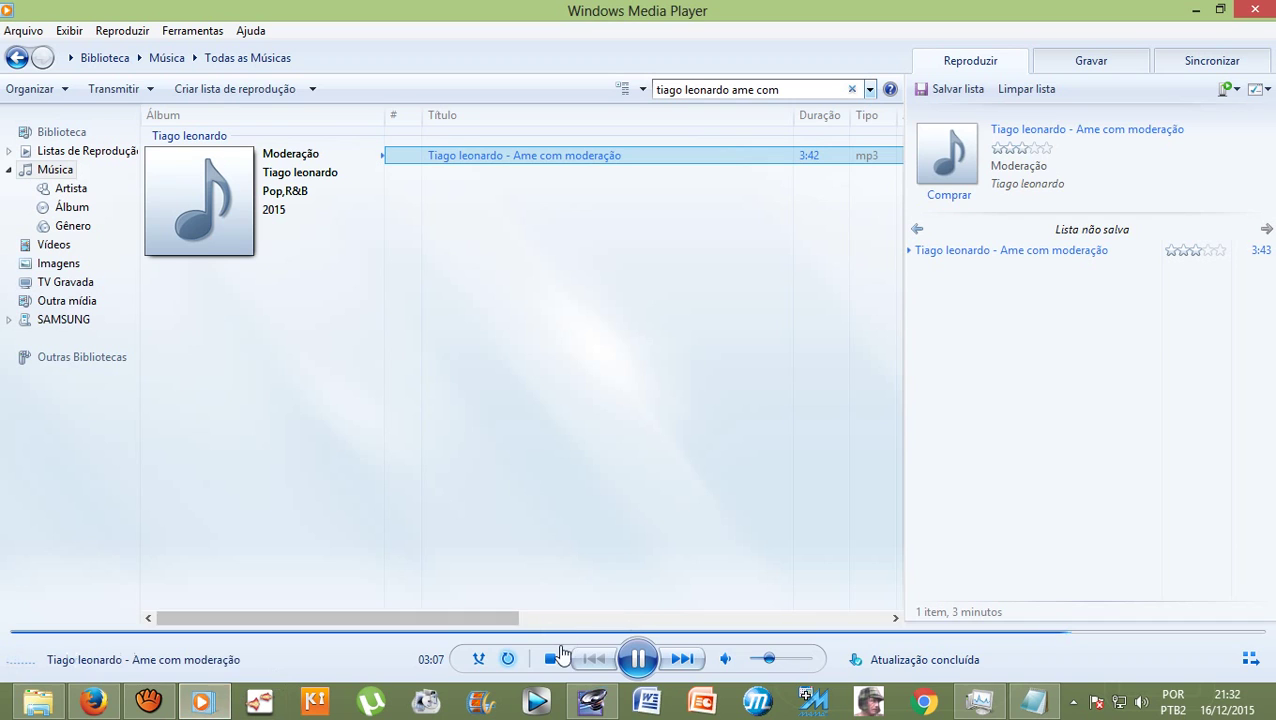
click(38, 702)
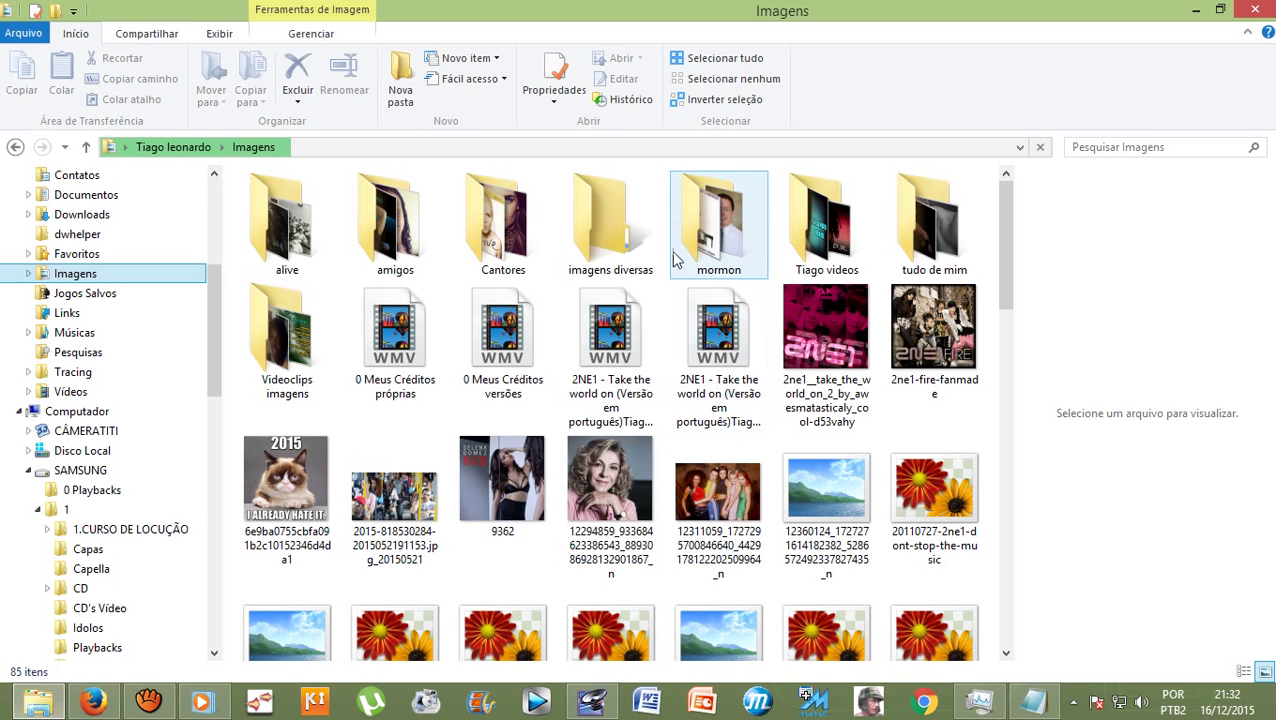
double_click(826, 240)
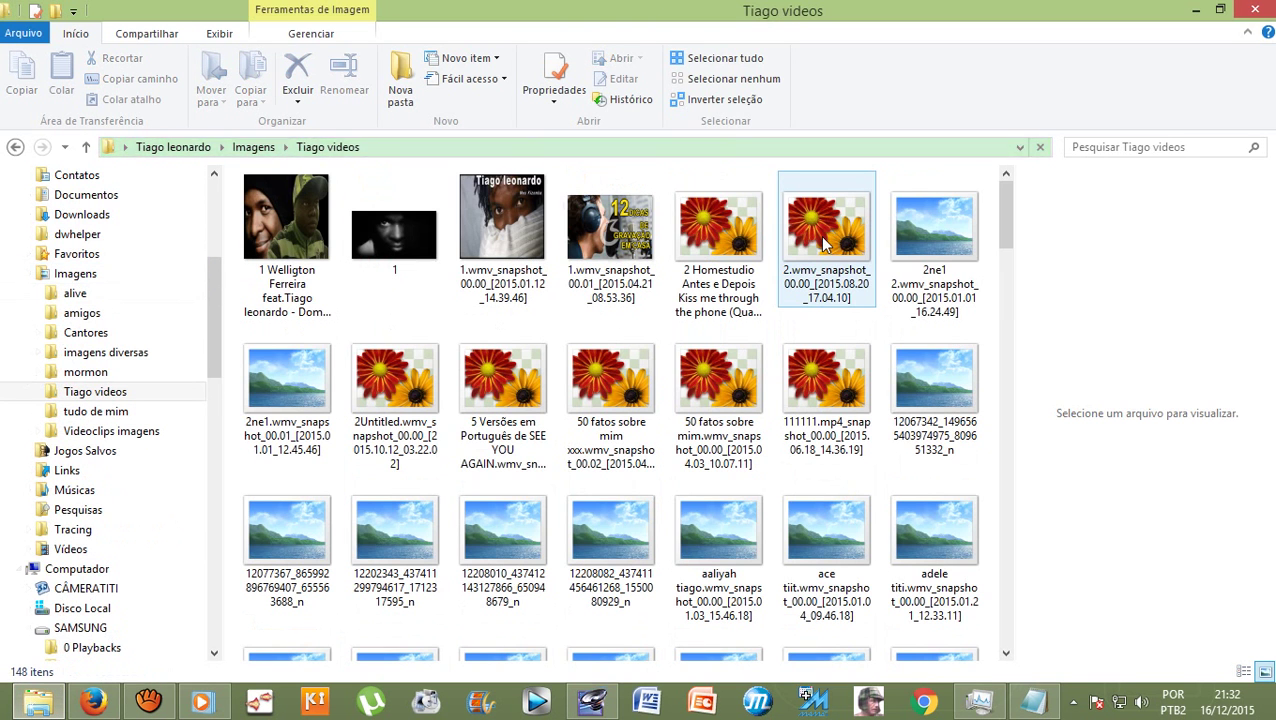
Step: Copy the textless portrait snapshot with the white sweater, "Untitled.wmv_snapshot_00.00_[2015.10.12_03.22.30]"
scroll(893, 338, down, 3)
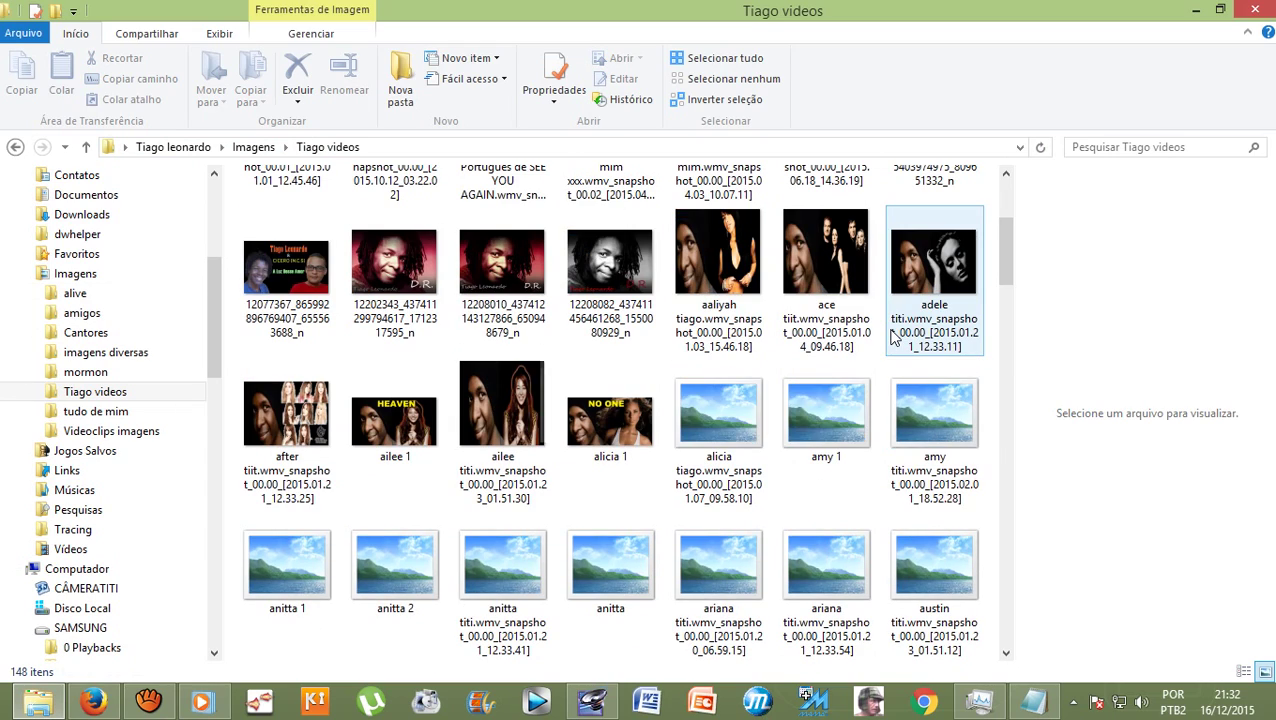
scroll(893, 338, down, 5)
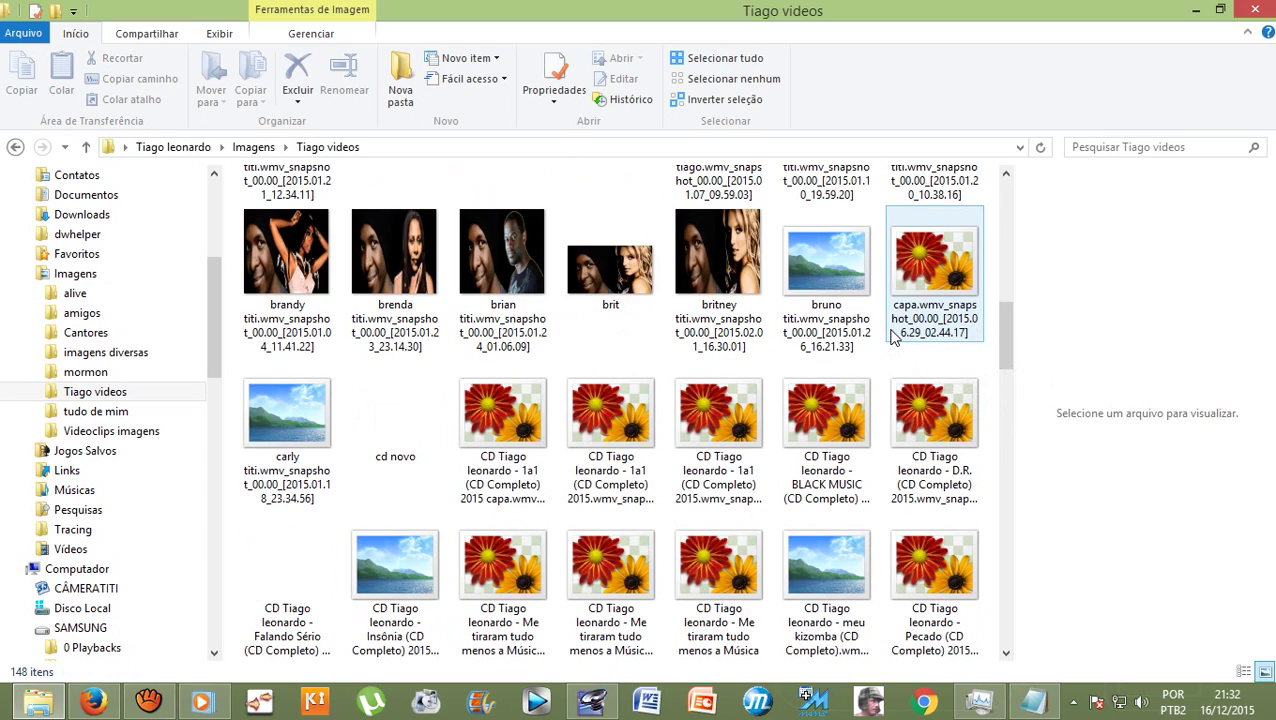
scroll(893, 338, down, 5)
scroll(893, 338, down, 10)
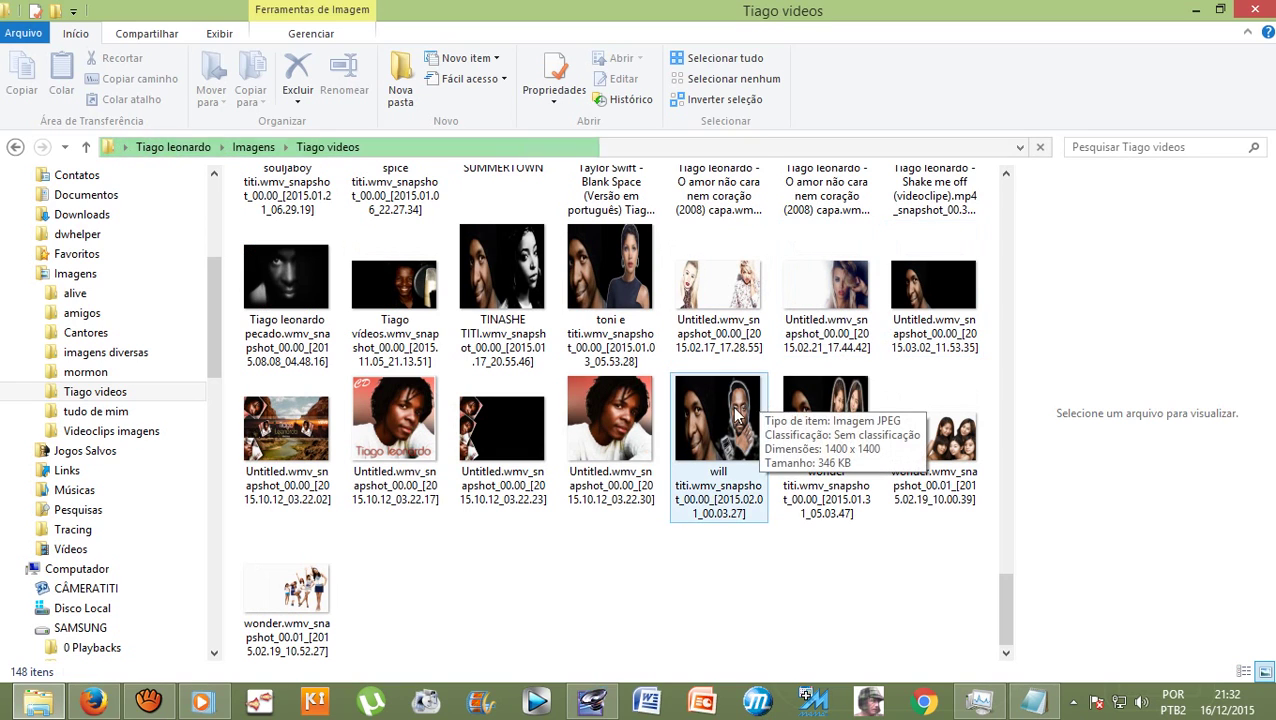
click(616, 436)
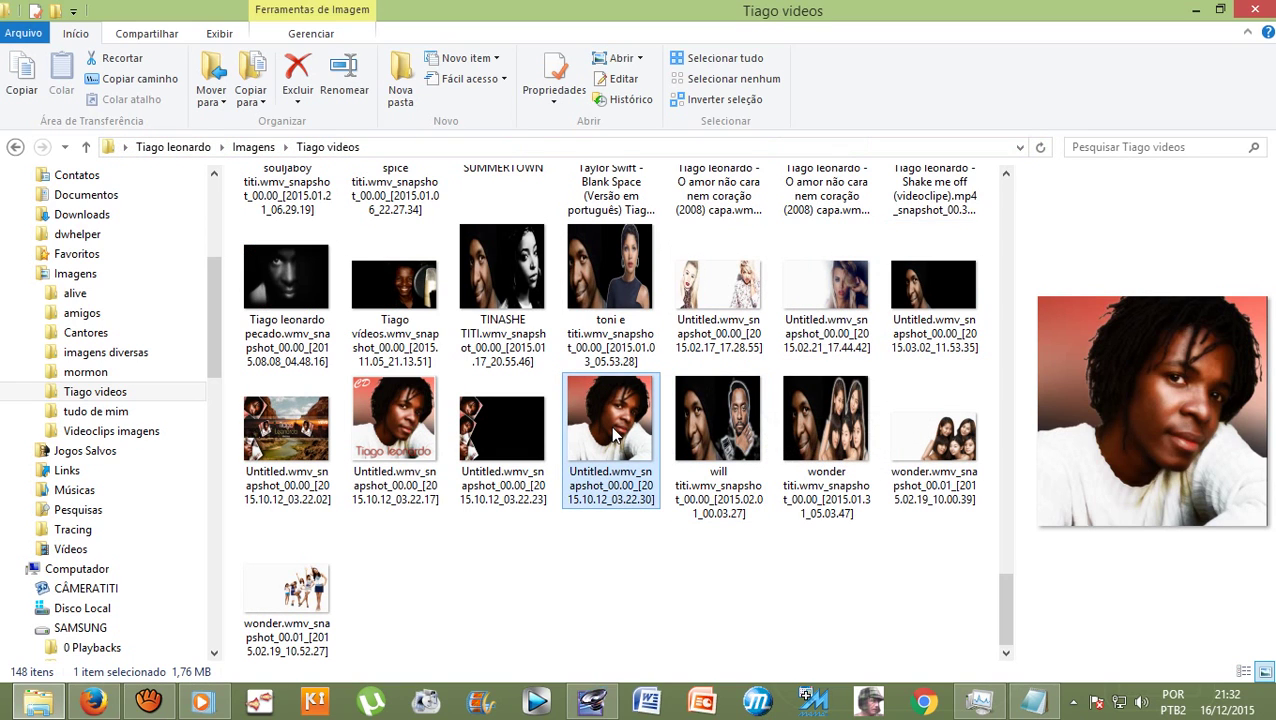
right_click(616, 436)
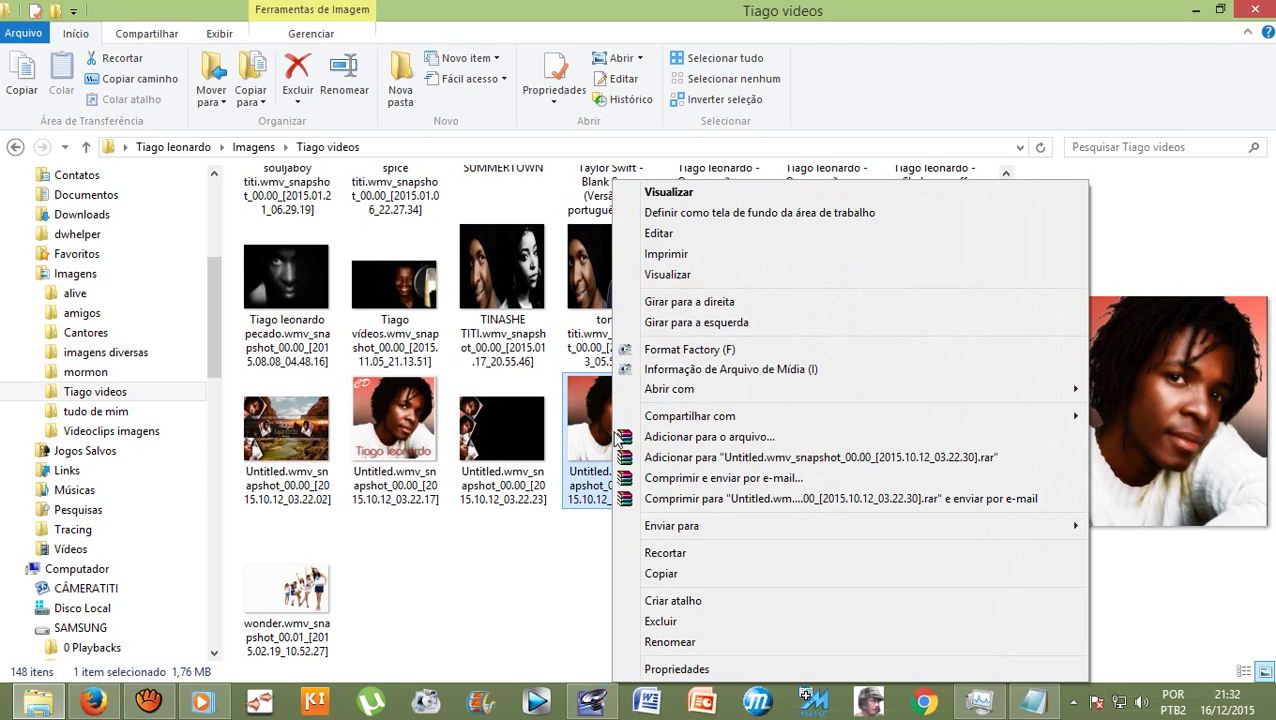
click(668, 574)
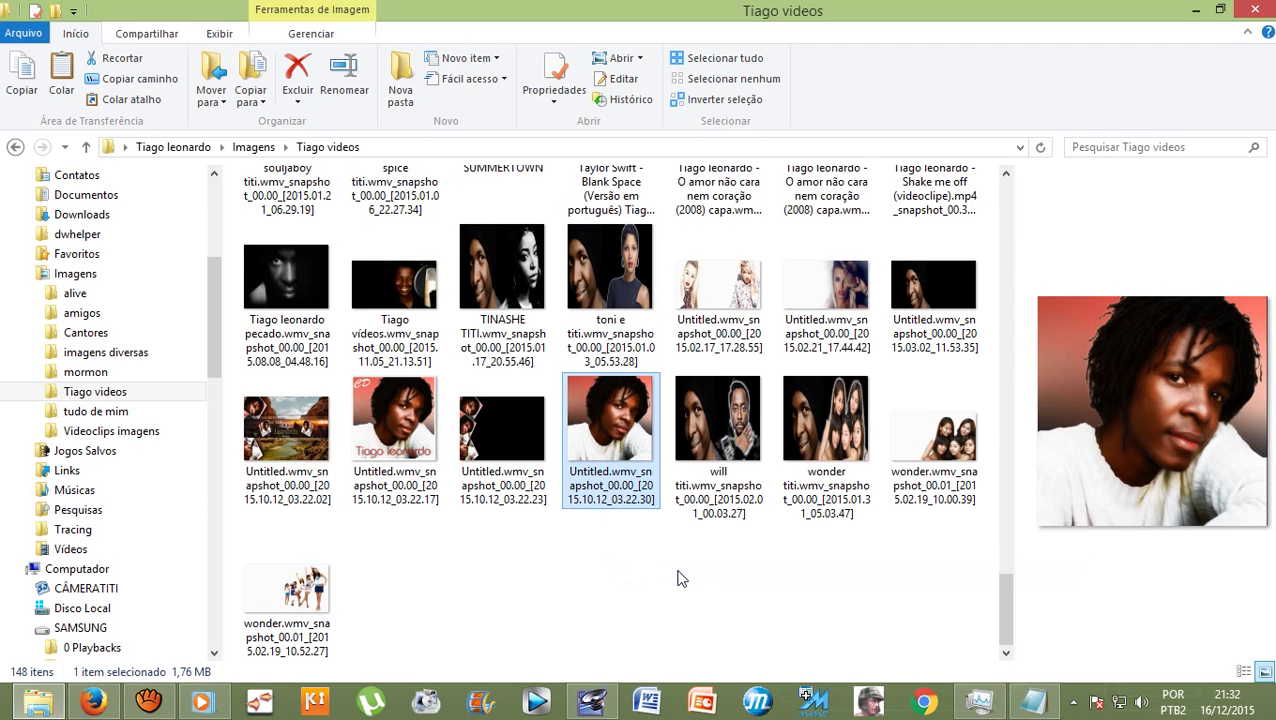
Step: Paste the copied portrait as the Moderação album's art in Windows Media Player and close the player
click(205, 705)
right_click(190, 215)
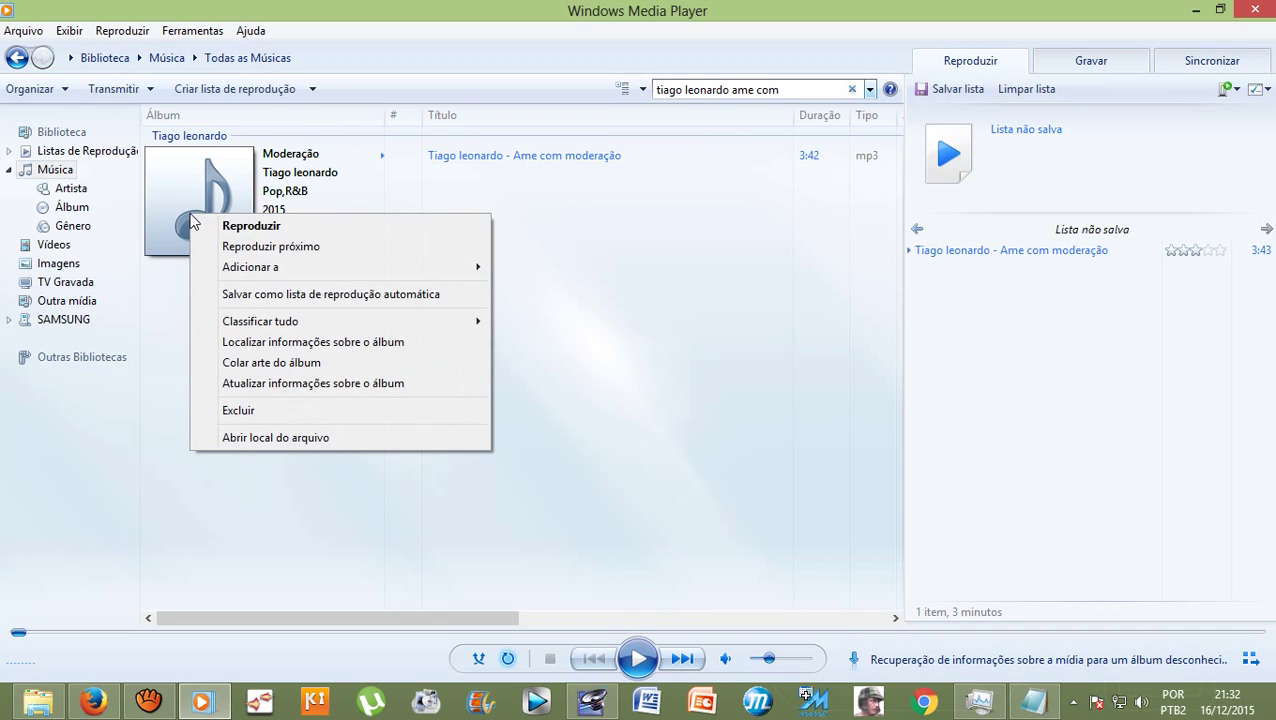
click(249, 366)
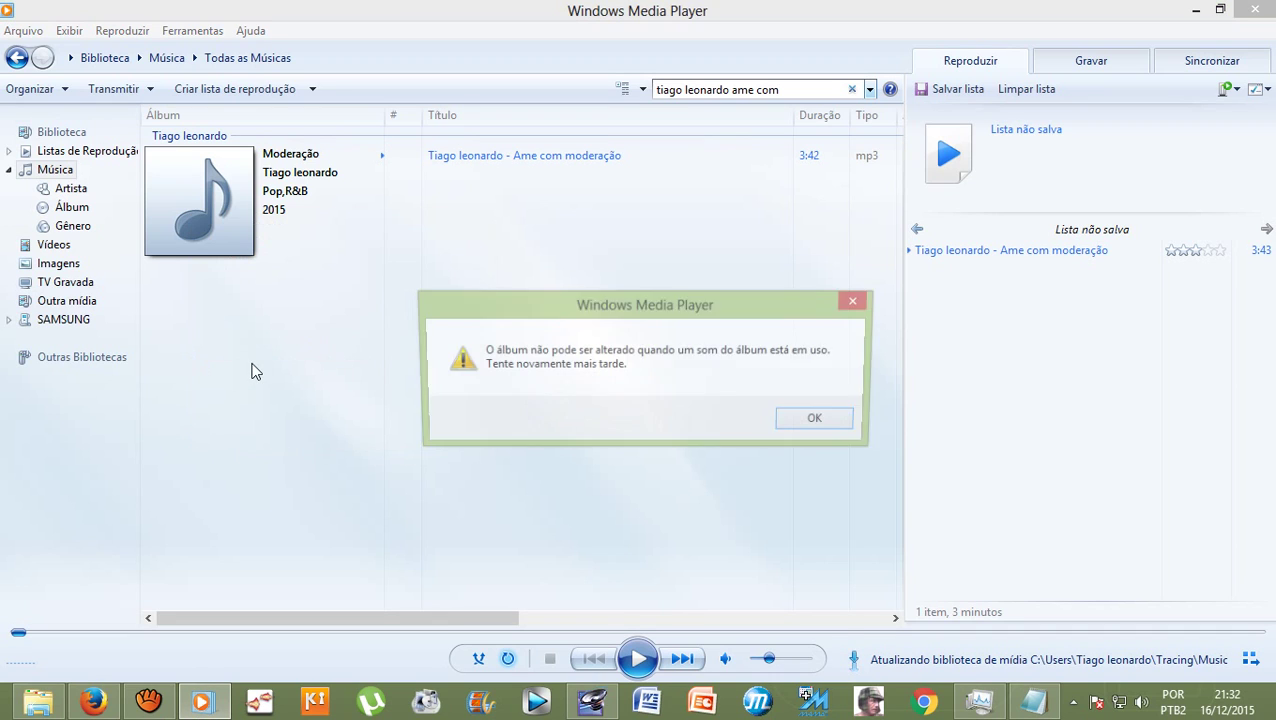
click(822, 425)
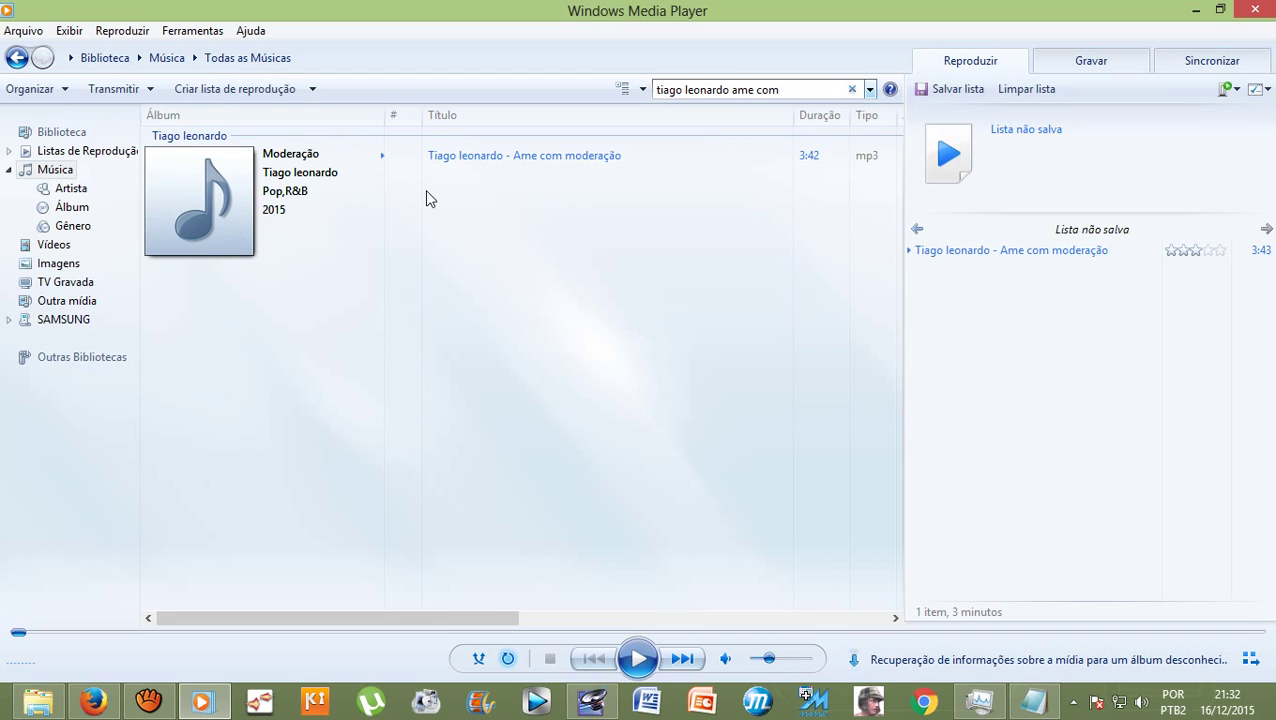
click(1256, 12)
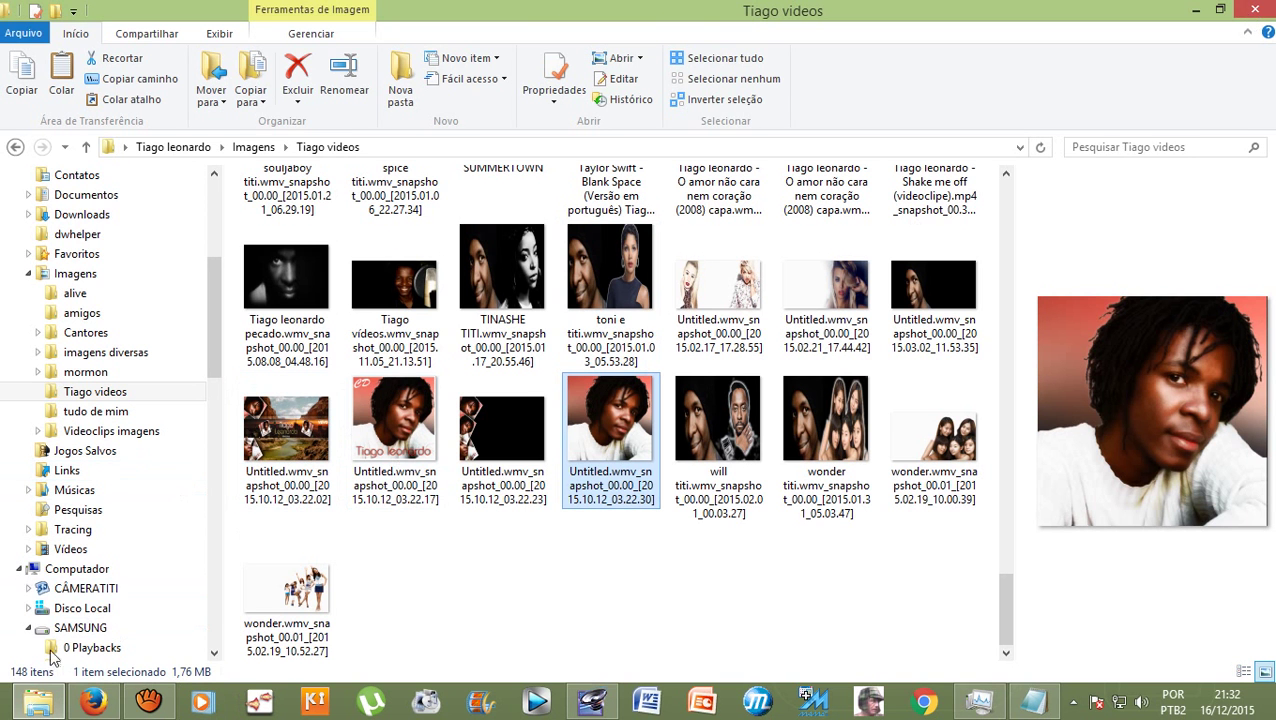
Step: Return to the song folder in File Explorer, play the "Ame com moderação" MP3, and show the player's library maximized
click(16, 147)
click(16, 147)
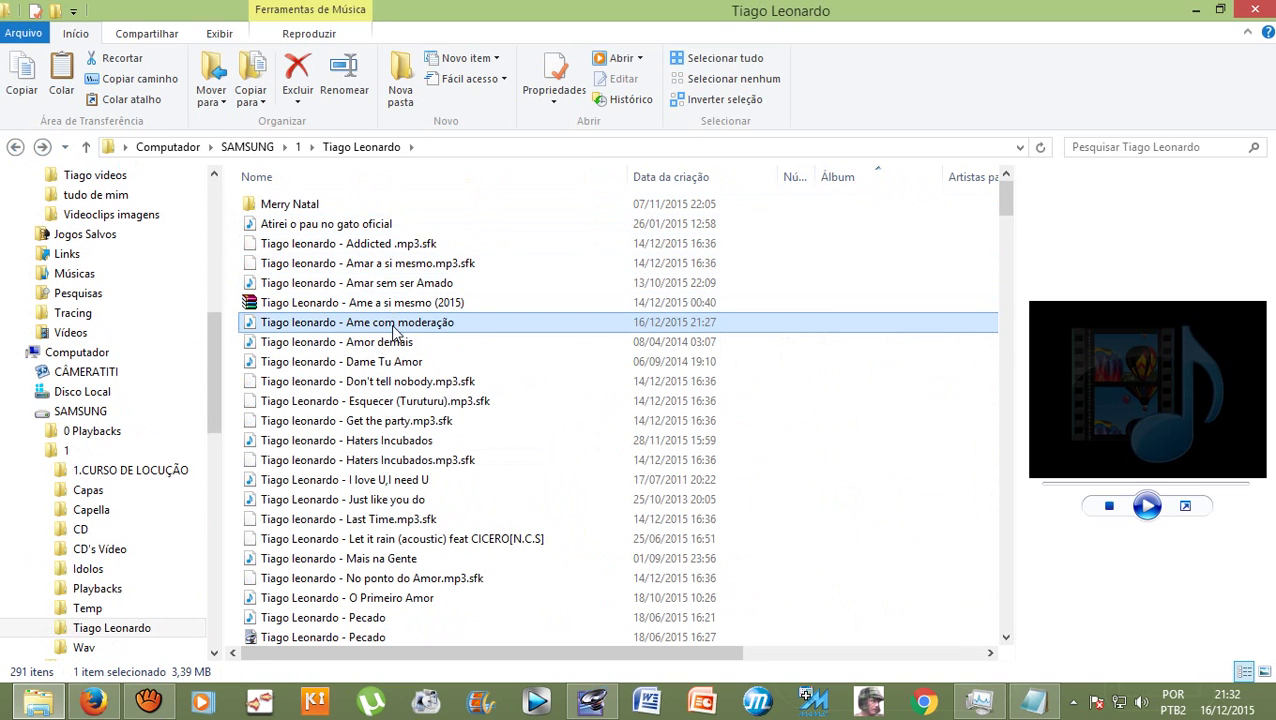
double_click(393, 324)
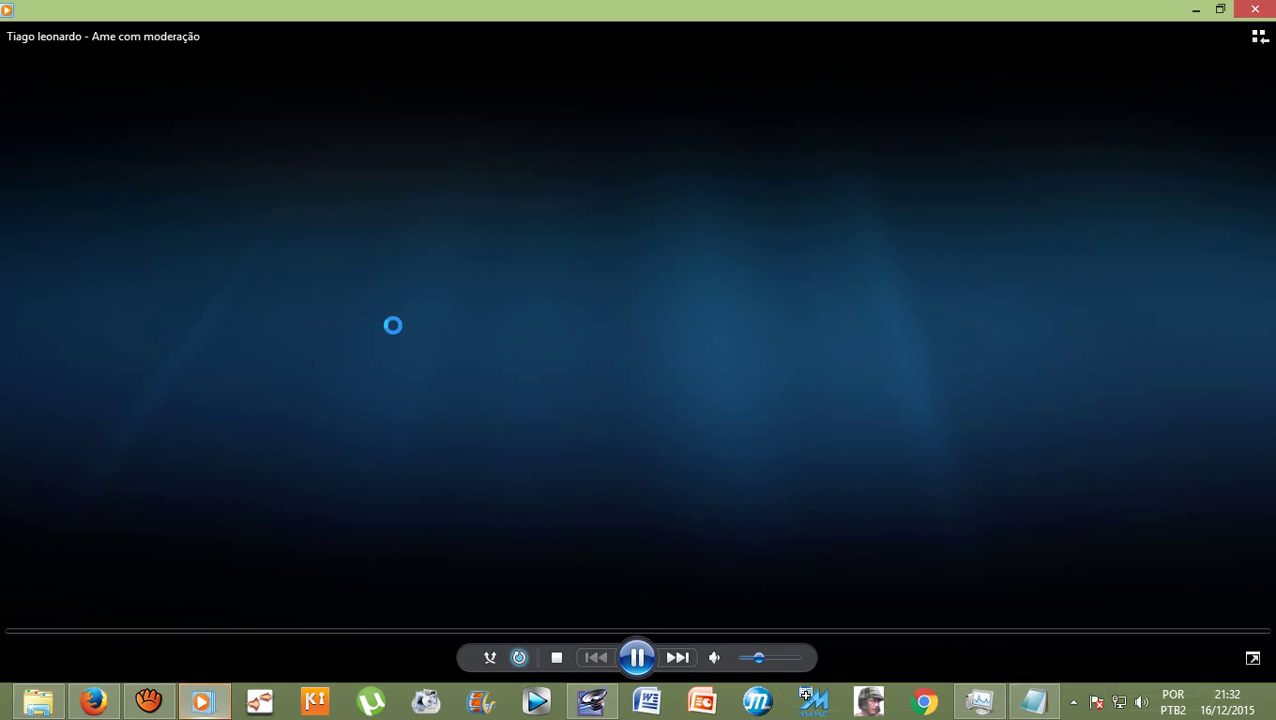
click(1259, 37)
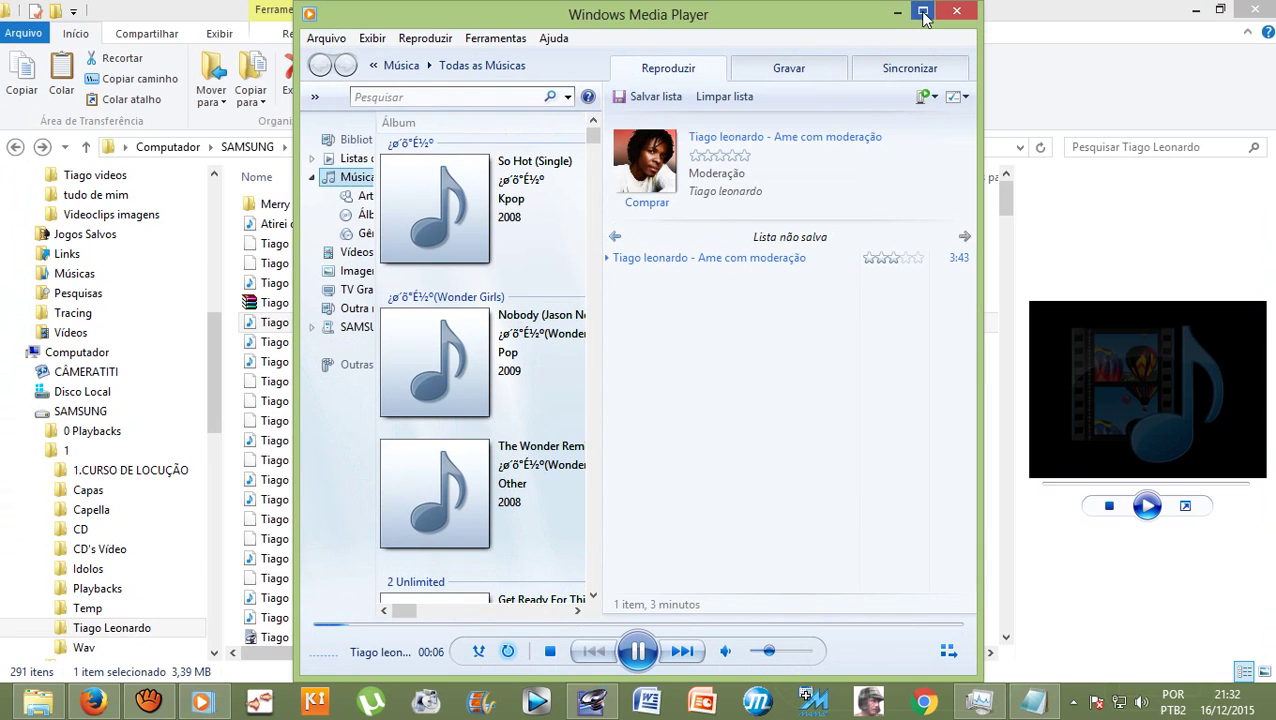
click(923, 11)
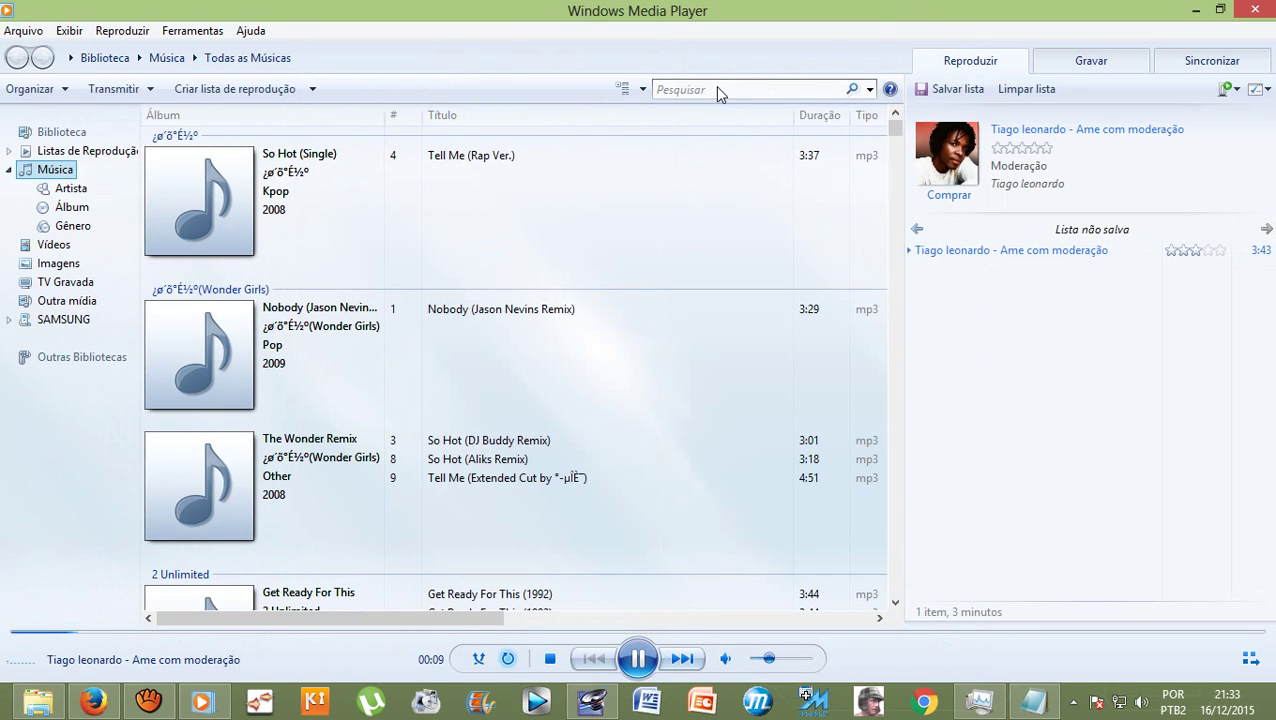
Step: Search the music library for "moderaçã" to check the album's cover art
click(717, 87)
text(ti)
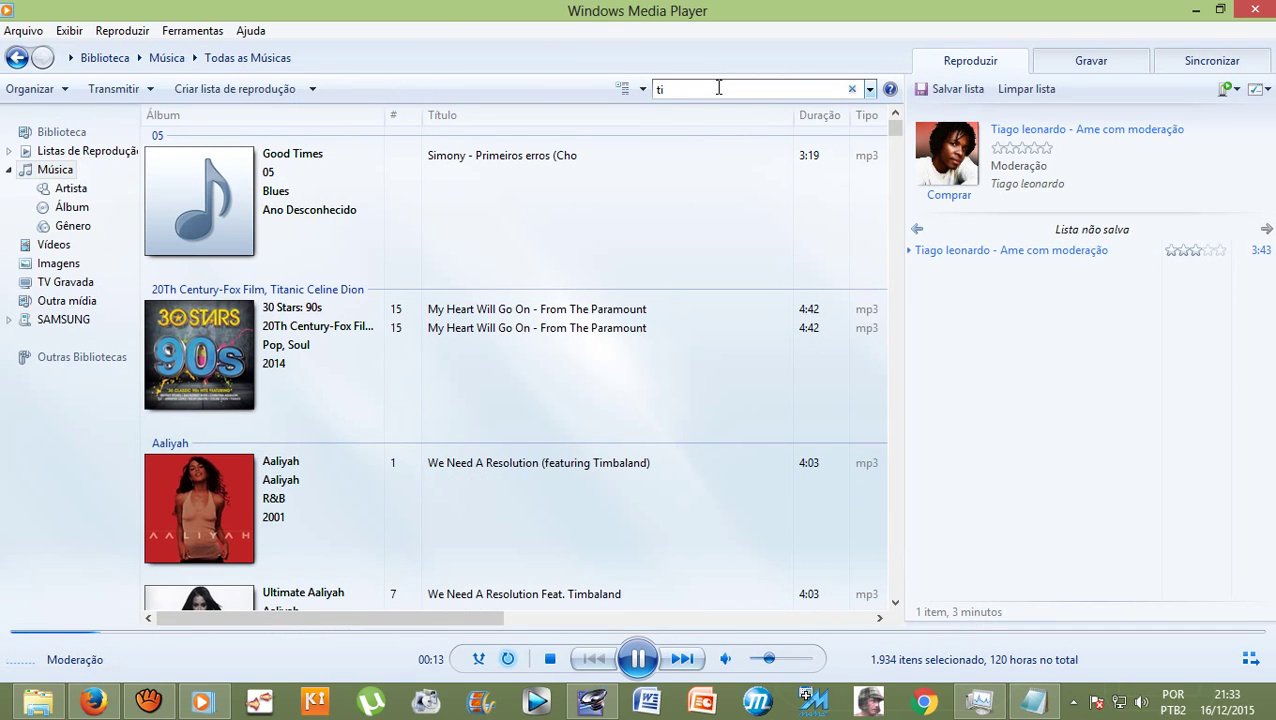
key(BackSpace)
key(BackSpace)
text(mod)
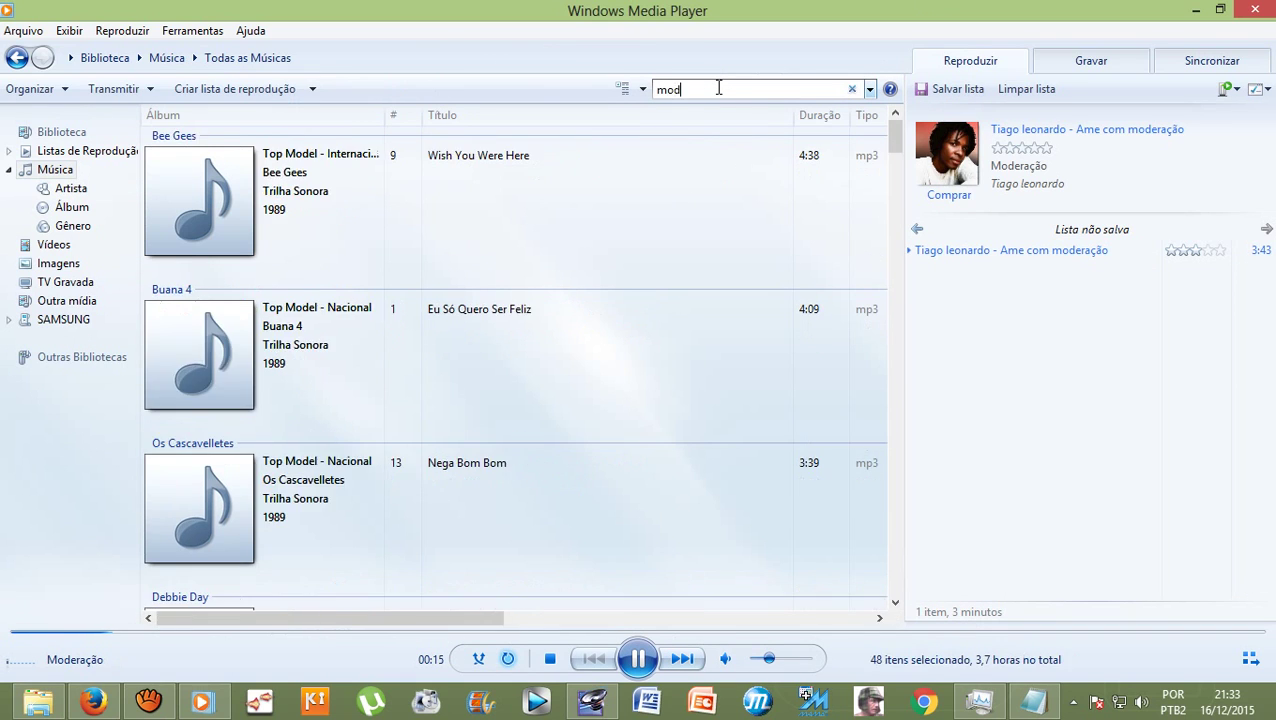
text(eraçã)
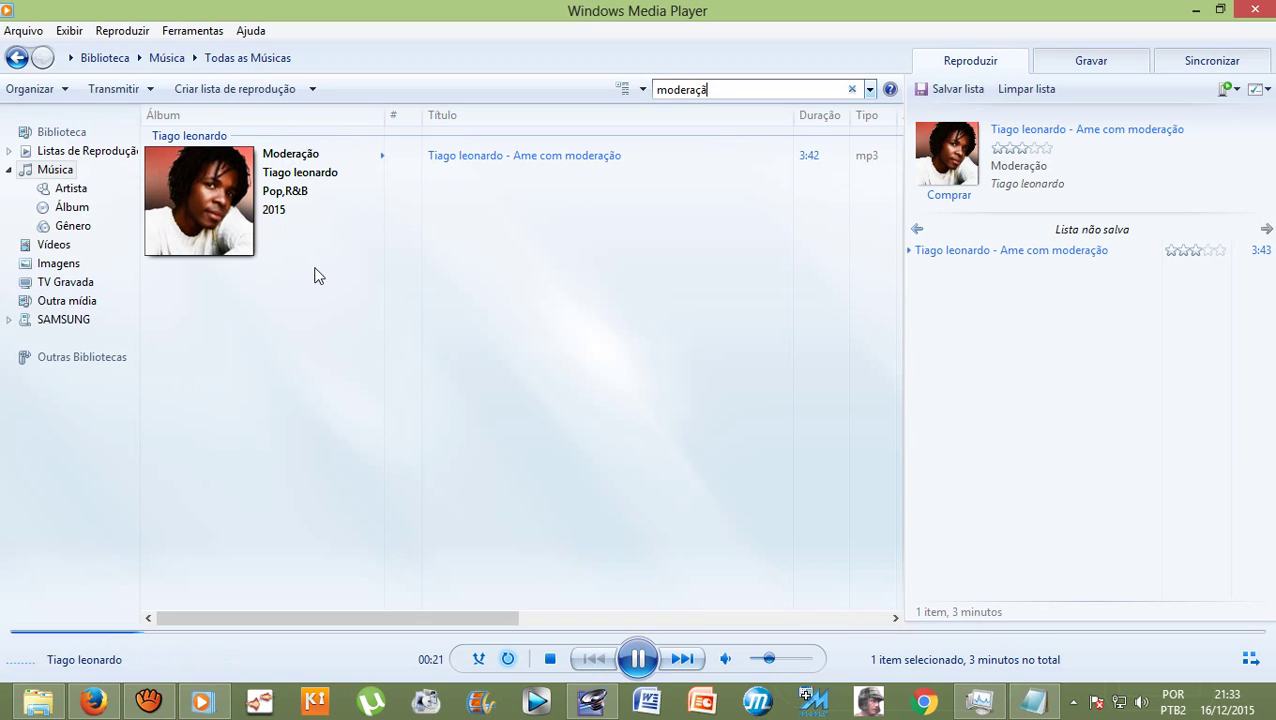
drag(345, 617, 8, 505)
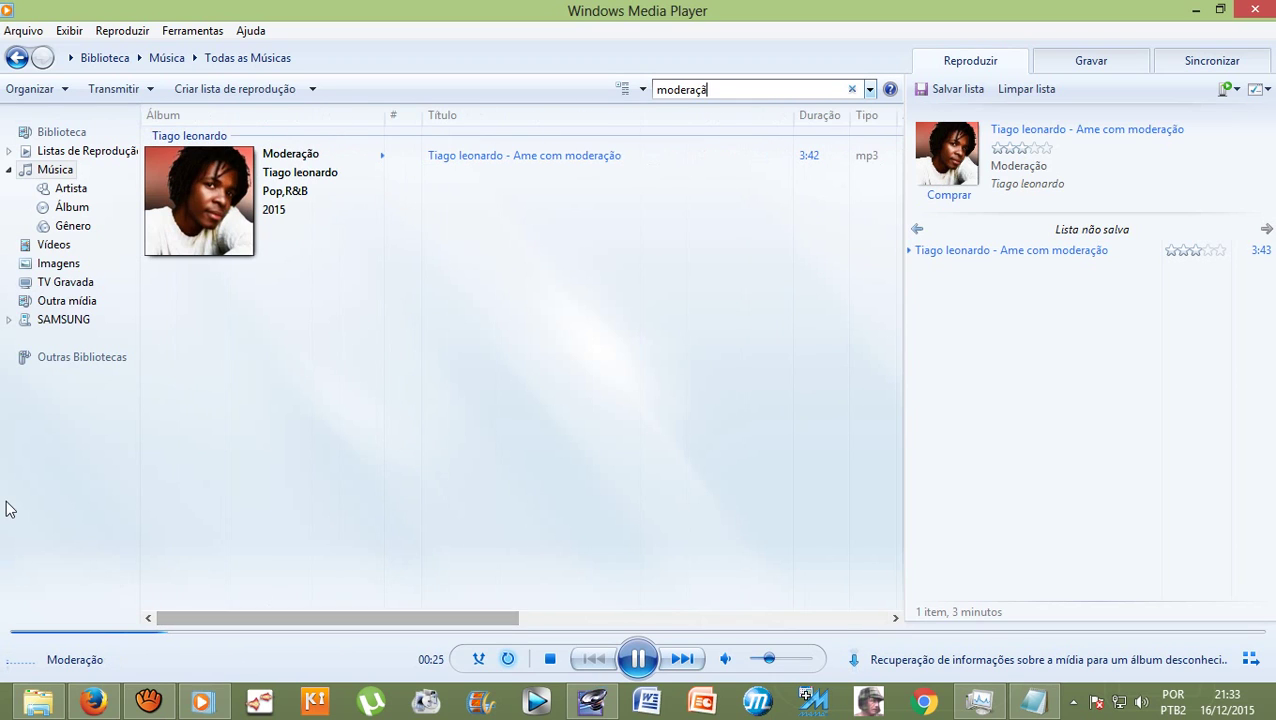